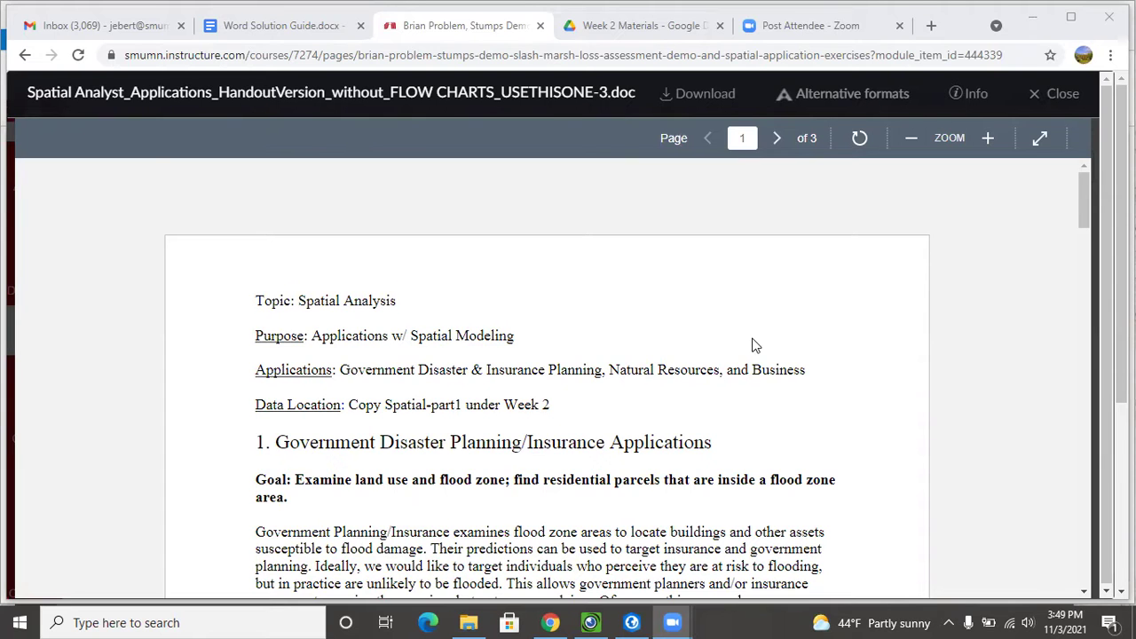
- Read the handout's data location, the flood zone analysis goal, and the instructions for Steps 1a and 1b
{"action": "scroll", "coordinate": [753, 343], "scroll_direction": "down", "scroll_amount": 3}
{"action": "scroll", "coordinate": [672, 331], "scroll_direction": "up", "scroll_amount": 2}
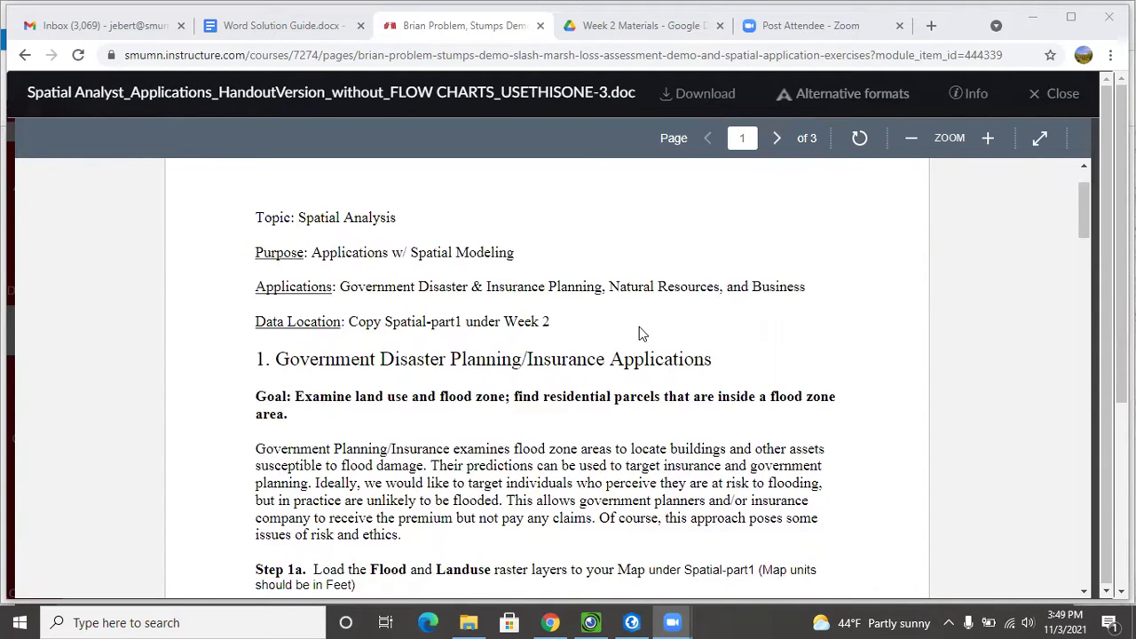
{"action": "left_click", "coordinate": [423, 322]}
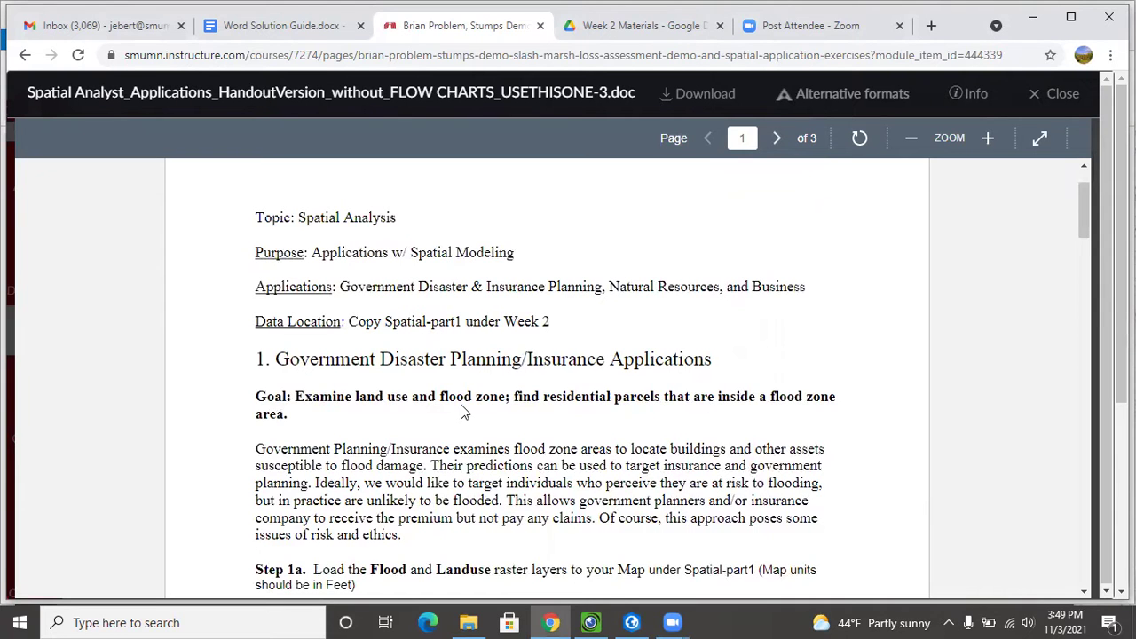
{"action": "scroll", "coordinate": [464, 403], "scroll_direction": "down", "scroll_amount": 1}
{"action": "scroll", "coordinate": [464, 407], "scroll_direction": "down", "scroll_amount": 1}
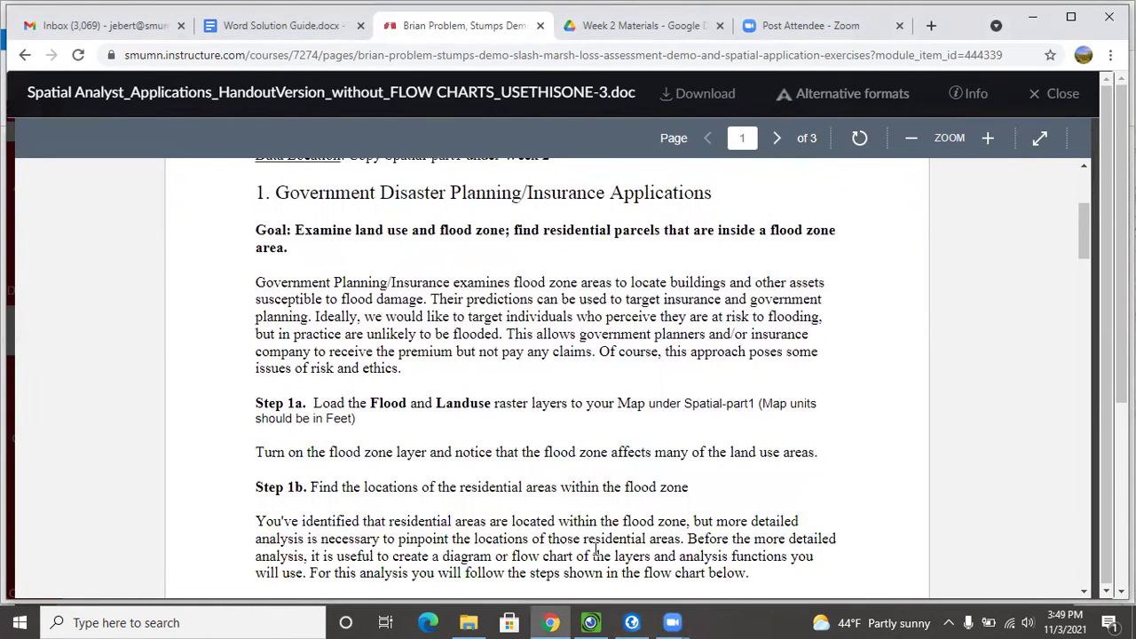
- Switch to ArcGIS Pro and add the flood and landuse rasters from the Spatial-part1 folder to the map, checking the layer names against Step 1a
{"action": "left_click", "coordinate": [633, 622]}
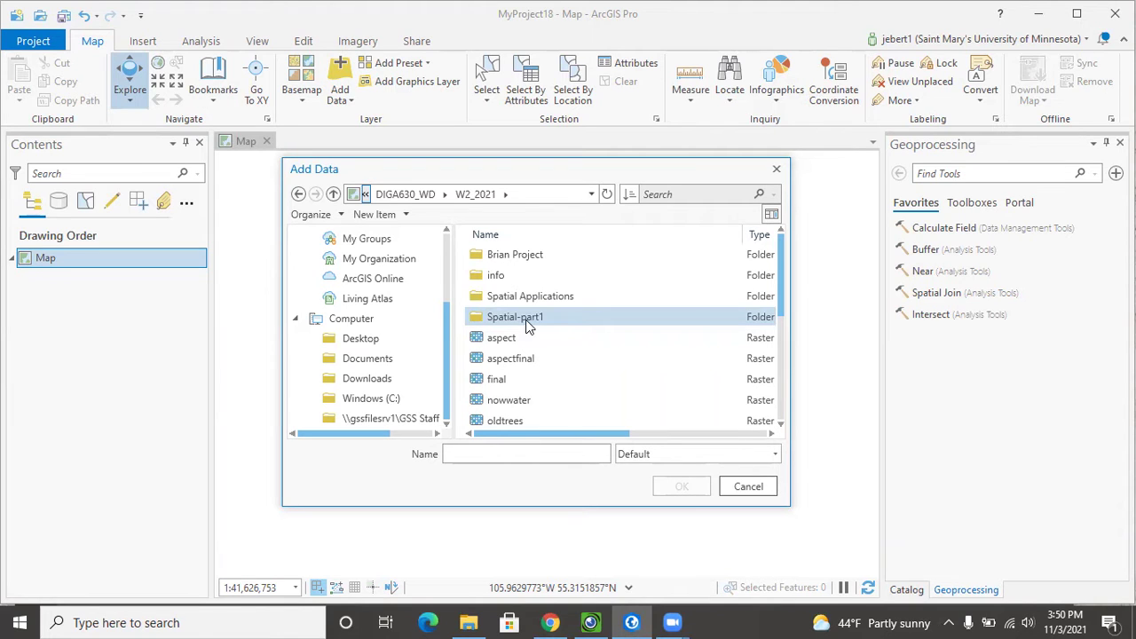
{"action": "double_click", "coordinate": [520, 322]}
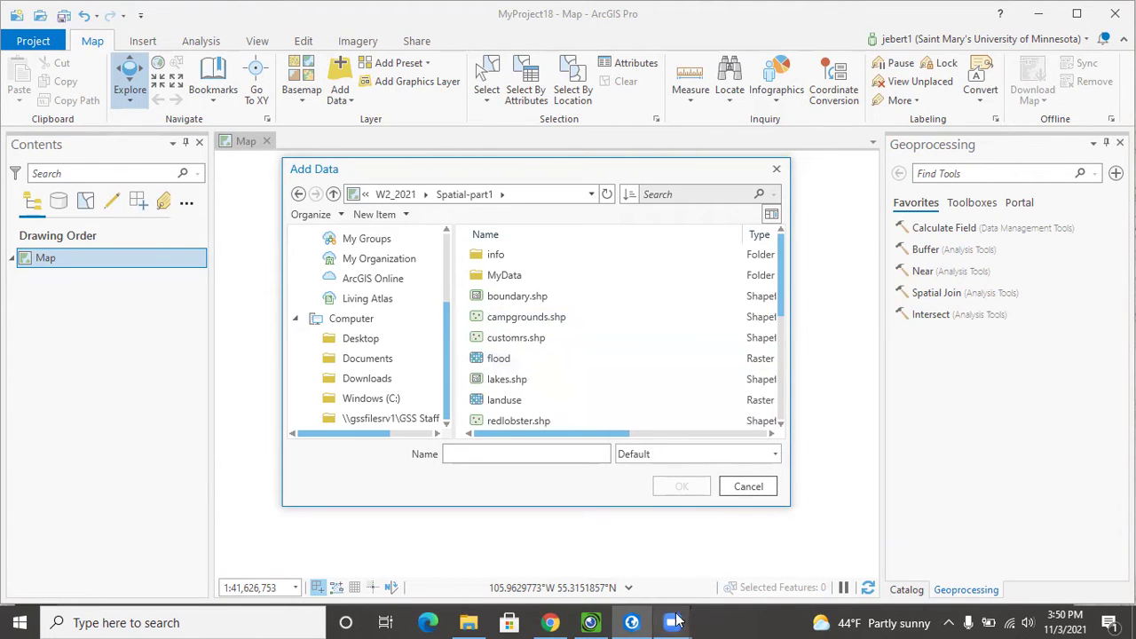
{"action": "left_click", "coordinate": [551, 622]}
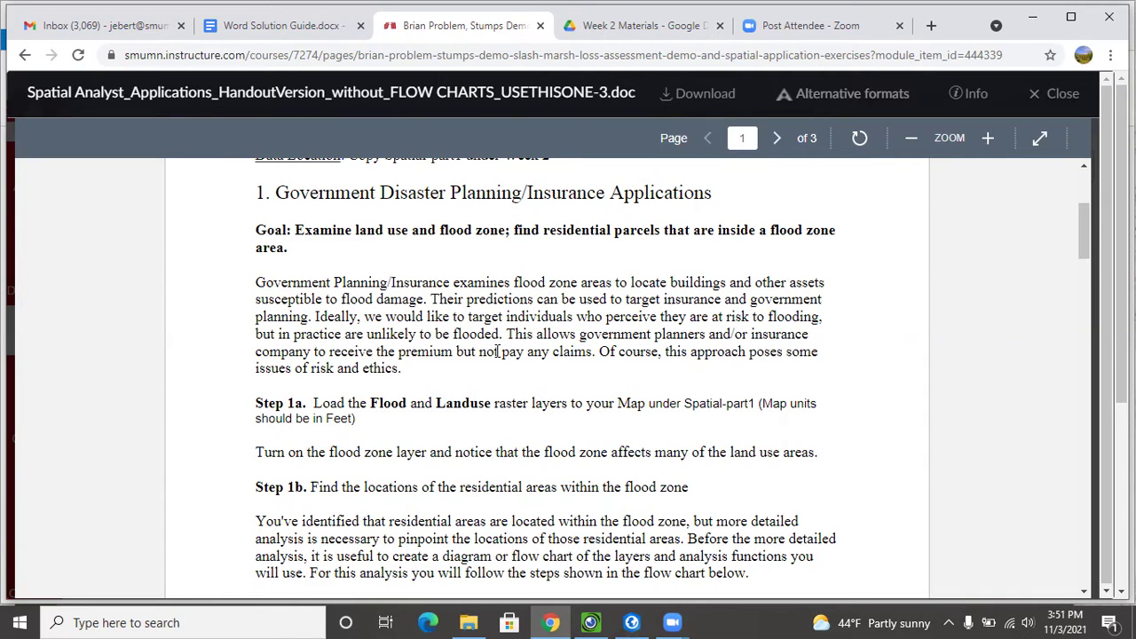
{"action": "scroll", "coordinate": [495, 352], "scroll_direction": "down", "scroll_amount": 2}
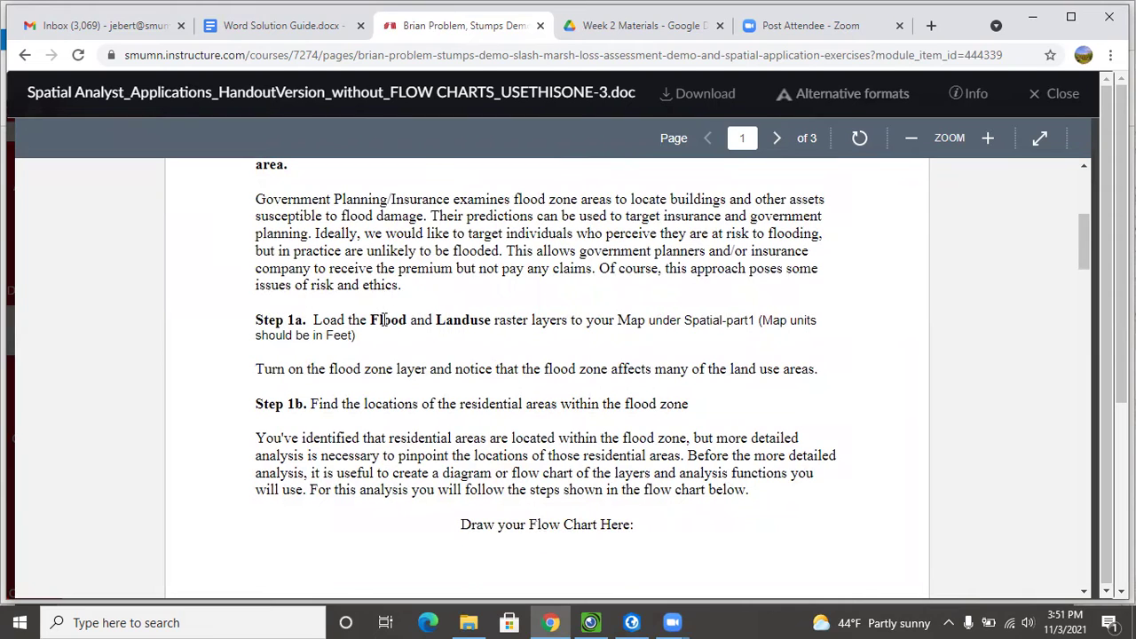
{"action": "left_click_drag", "start_coordinate": [369, 320], "coordinate": [491, 319]}
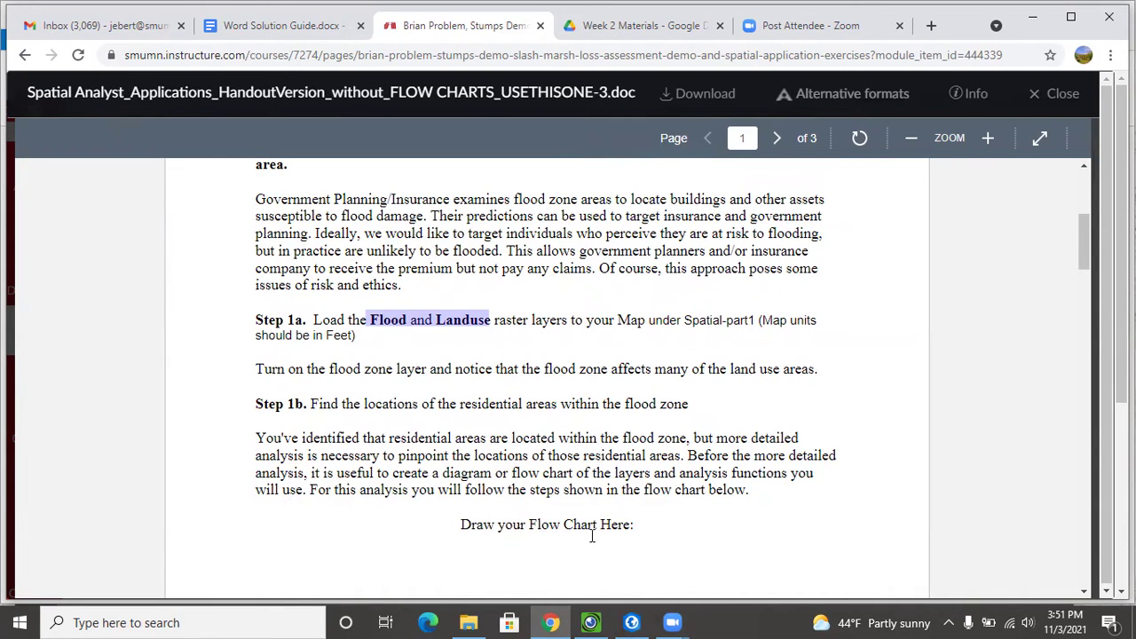
{"action": "left_click", "coordinate": [626, 618]}
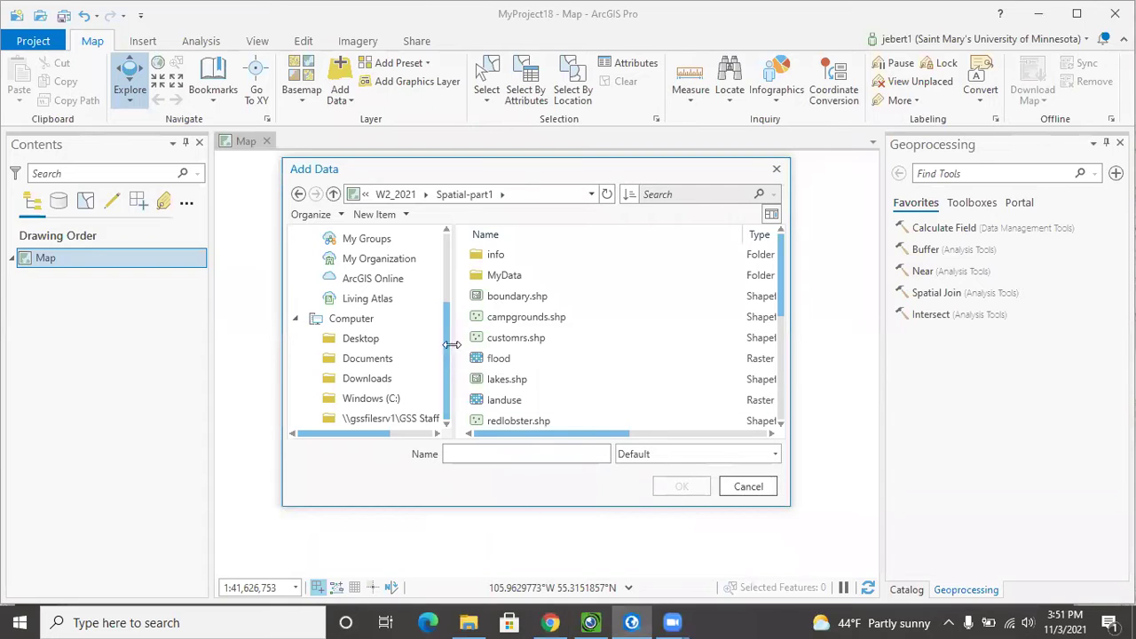
{"action": "scroll", "coordinate": [508, 323], "scroll_direction": "down", "scroll_amount": 1}
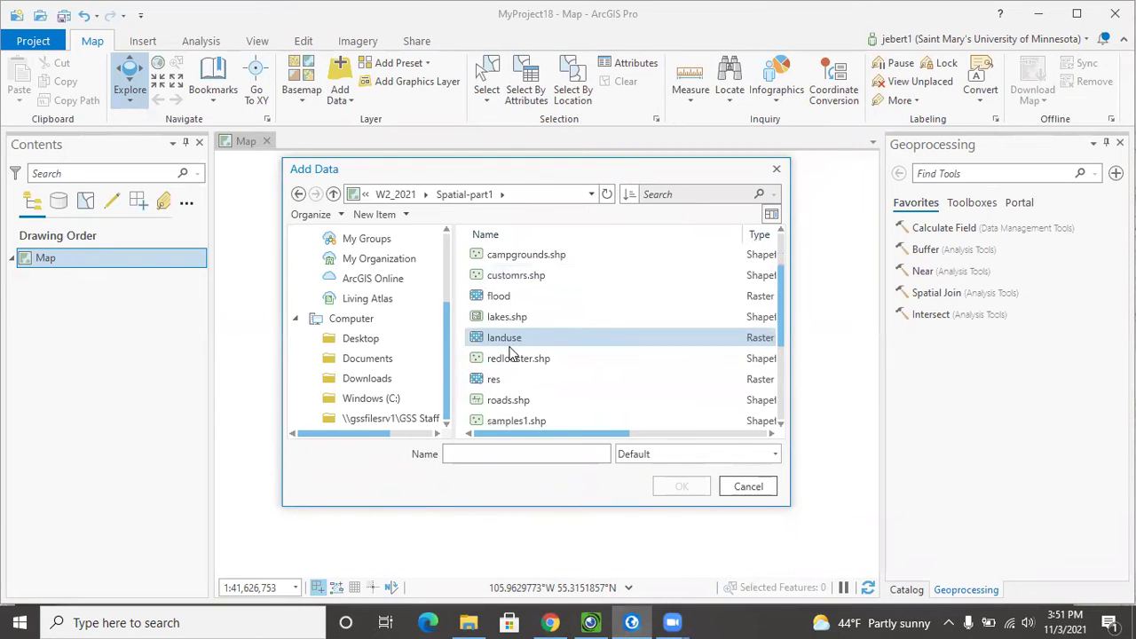
{"action": "left_click", "coordinate": [502, 298]}
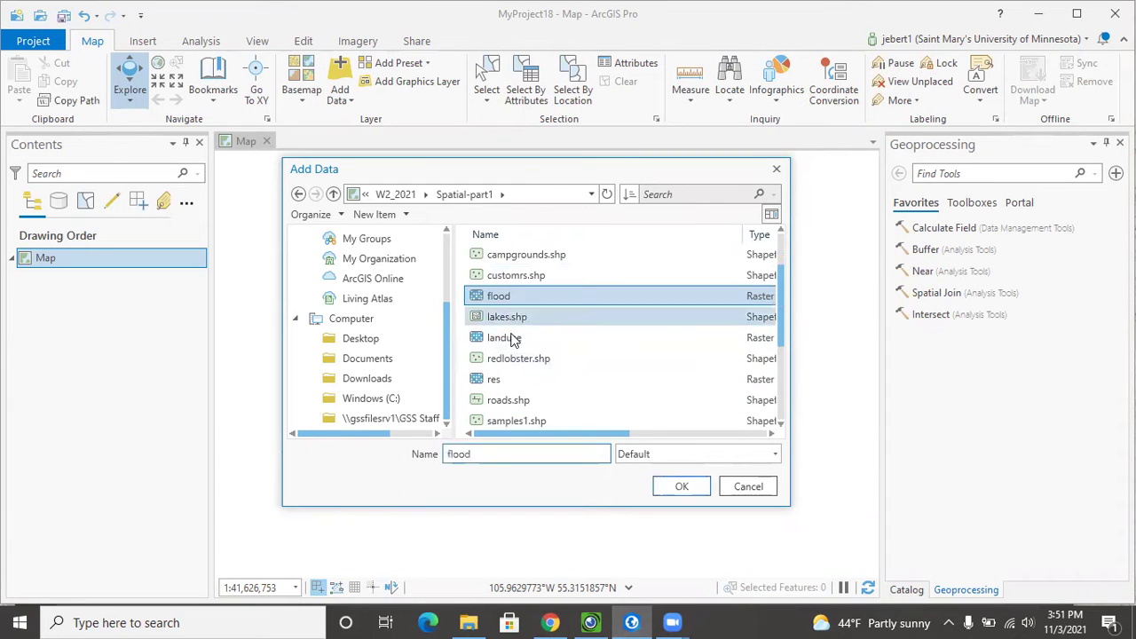
{"action": "left_click", "coordinate": [506, 339], "text": "ctrl"}
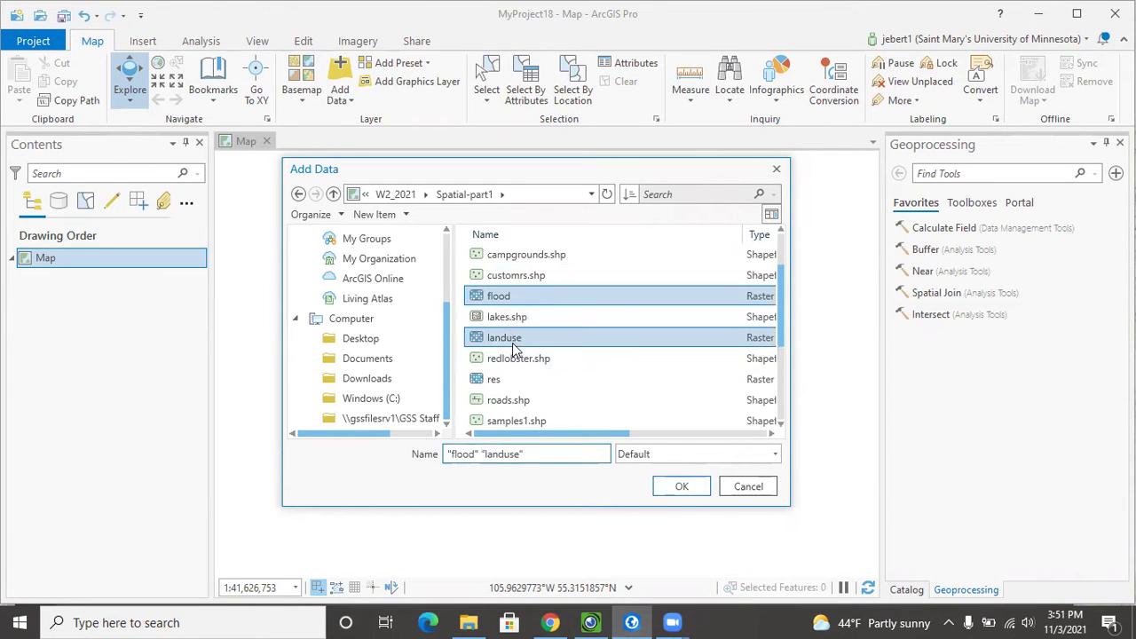
{"action": "left_click", "coordinate": [680, 488]}
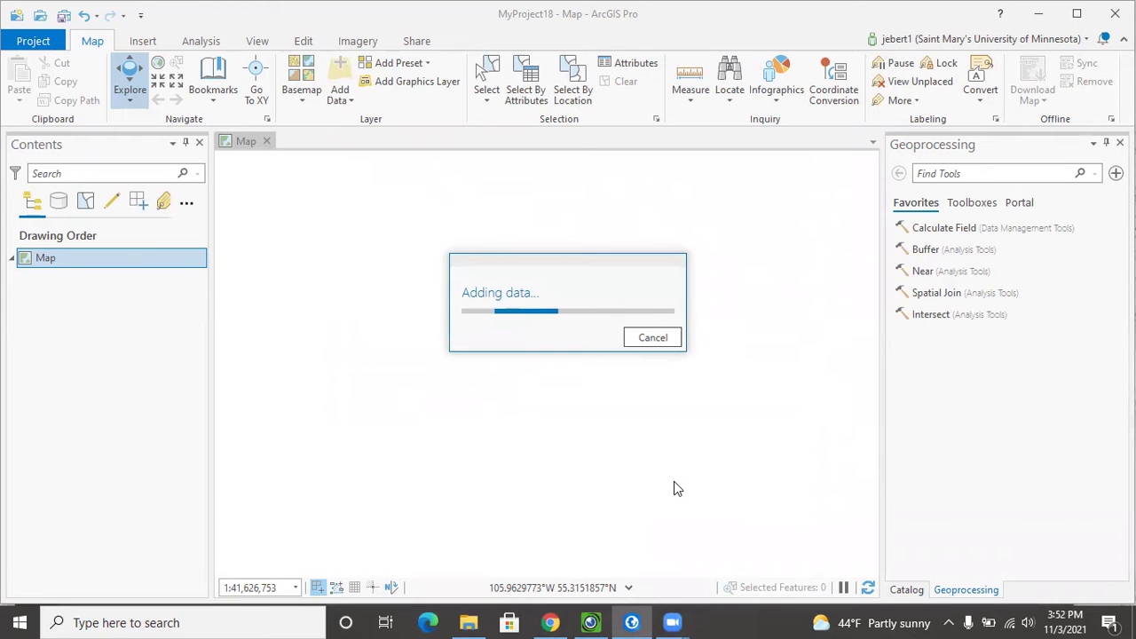
- Return to the handout in Chrome and highlight the Step 1a text about the flood zone affecting many of the land use areas
{"action": "left_click", "coordinate": [555, 614]}
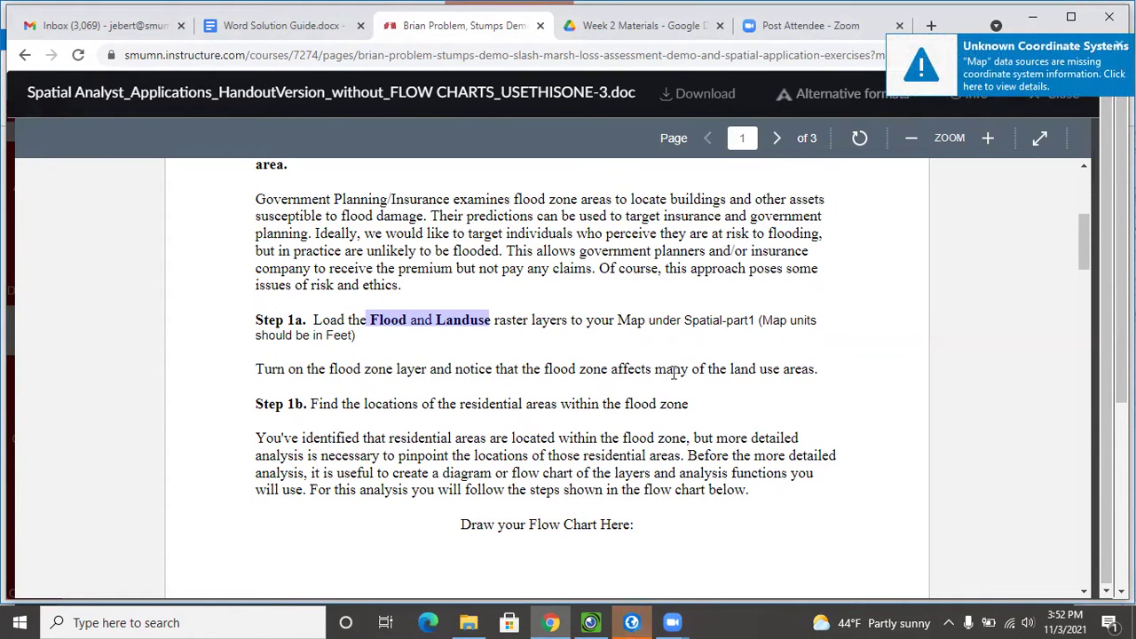
{"action": "left_click", "coordinate": [547, 371]}
{"action": "left_click_drag", "start_coordinate": [547, 371], "coordinate": [814, 373]}
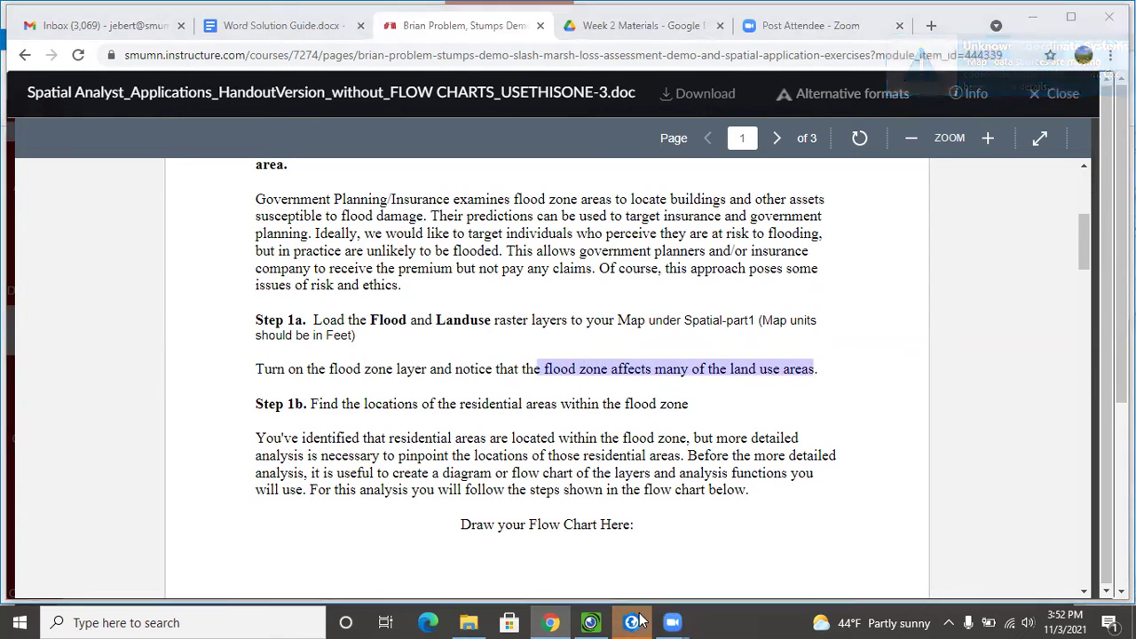
- Switch to ArcGIS Pro, zoom the map to the landuse layer, and move the flood layer above landuse in the drawing order
{"action": "left_click", "coordinate": [631, 622]}
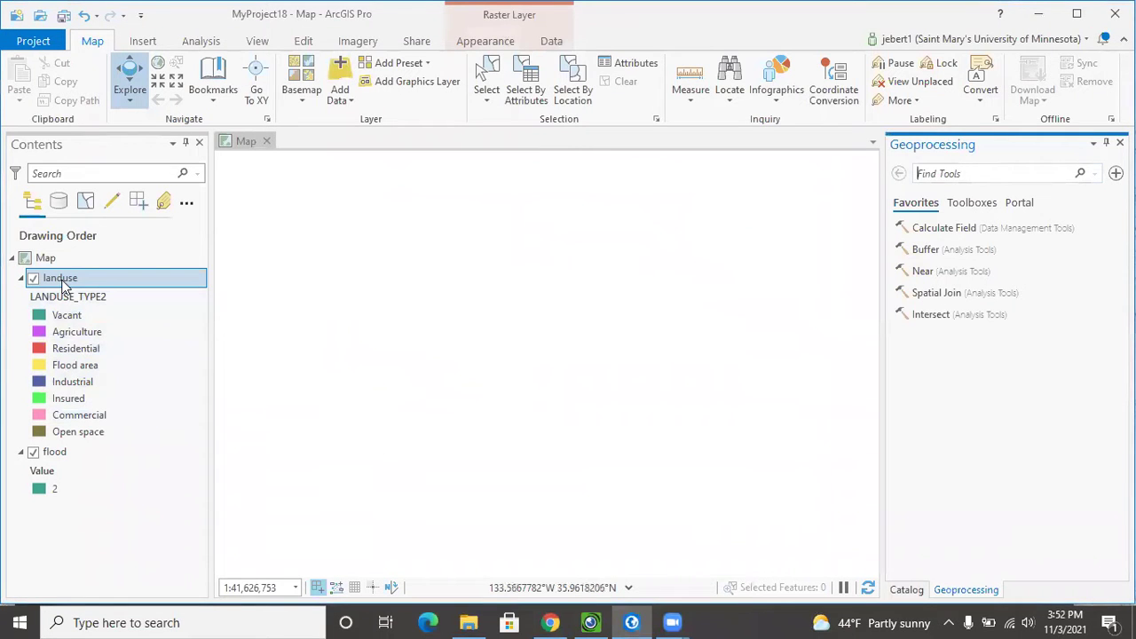
{"action": "right_click", "coordinate": [63, 283]}
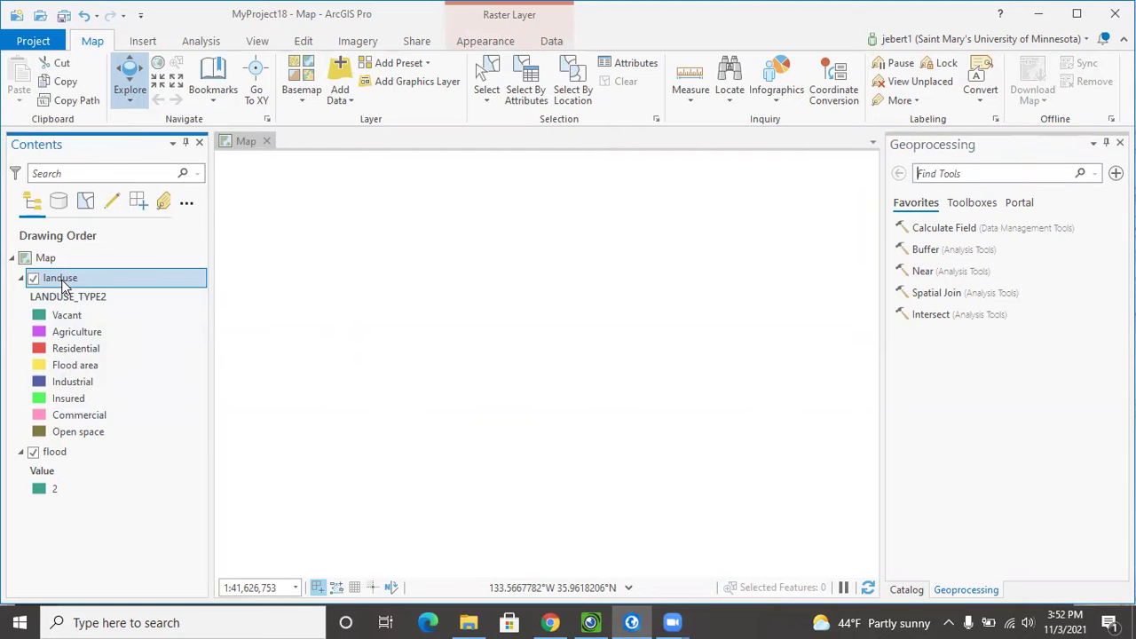
{"action": "left_click", "coordinate": [131, 315]}
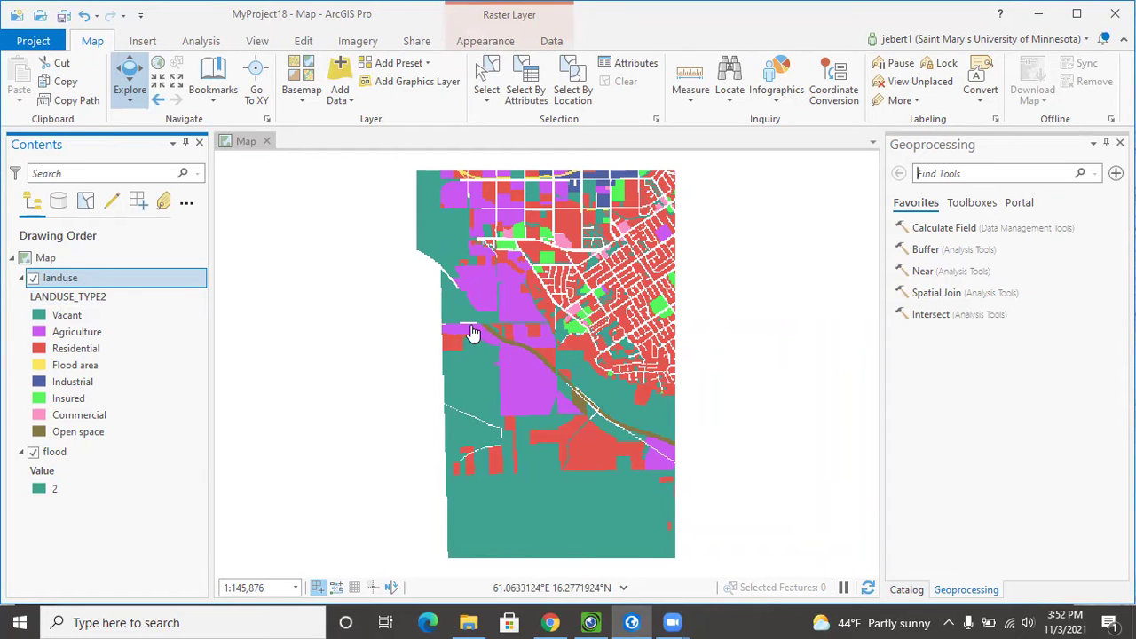
{"action": "mouse_move", "coordinate": [49, 457]}
{"action": "left_mouse_down"}
{"action": "mouse_move", "coordinate": [65, 267]}
{"action": "mouse_move", "coordinate": [67, 457]}
{"action": "mouse_move", "coordinate": [67, 275]}
{"action": "left_mouse_up"}
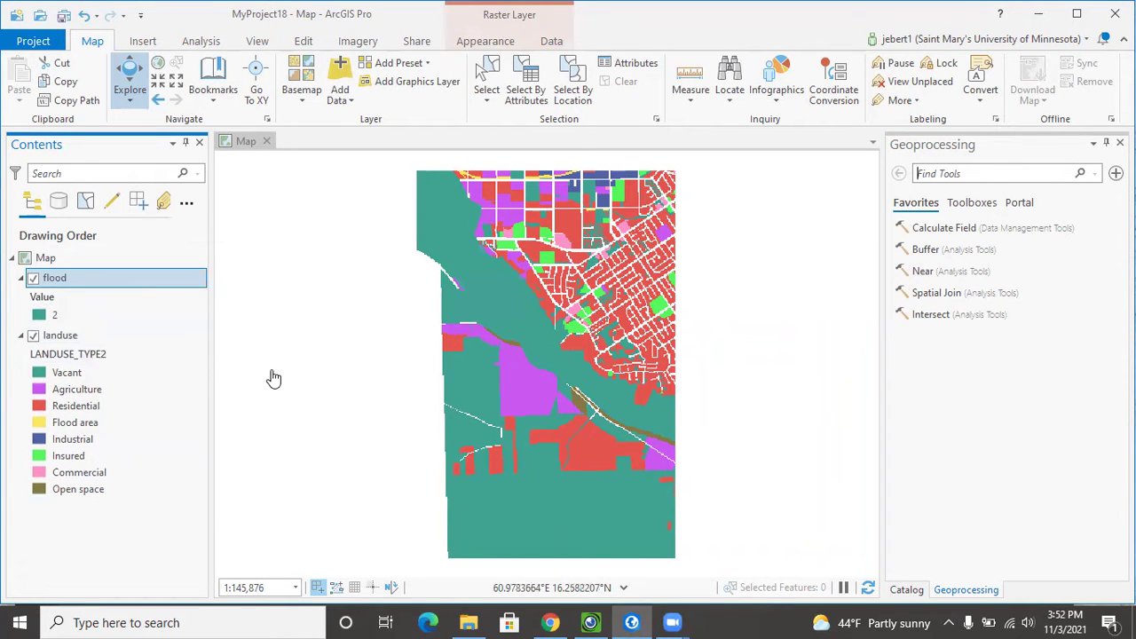
- Change the symbol color of the flood layer's value 2 to Tourmaline Green
{"action": "left_click", "coordinate": [49, 317]}
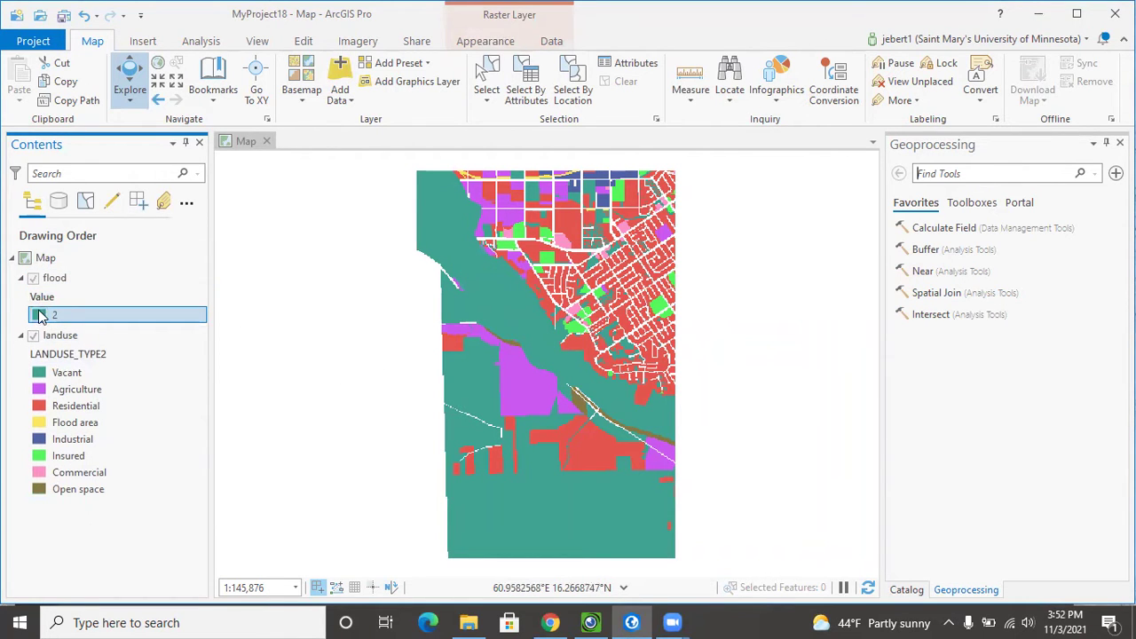
{"action": "left_click", "coordinate": [40, 315]}
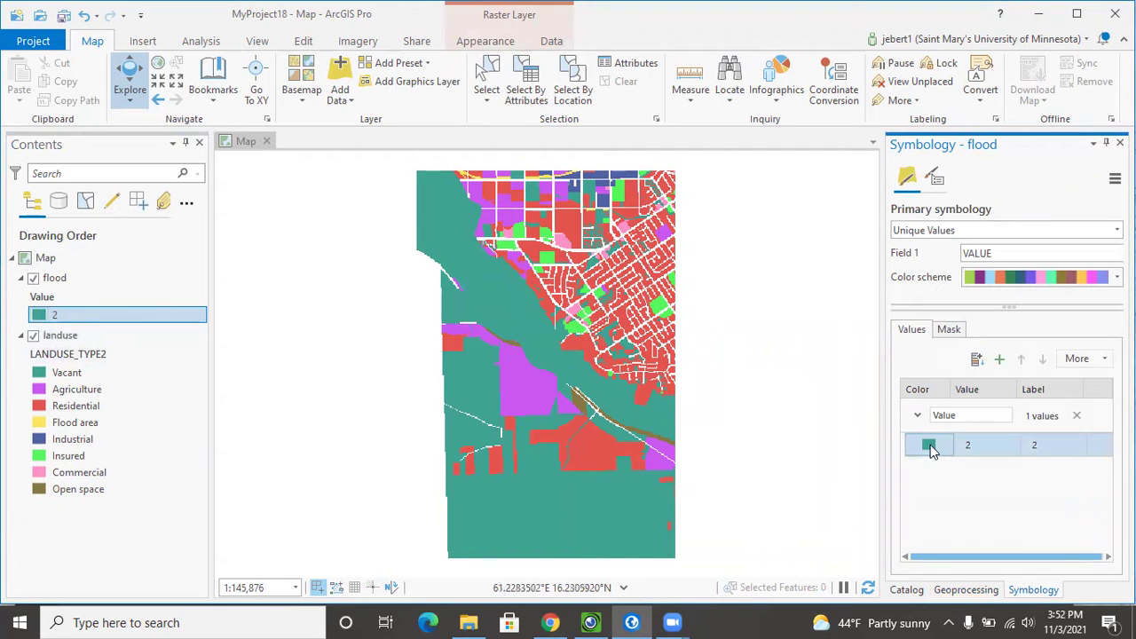
{"action": "left_click", "coordinate": [930, 447]}
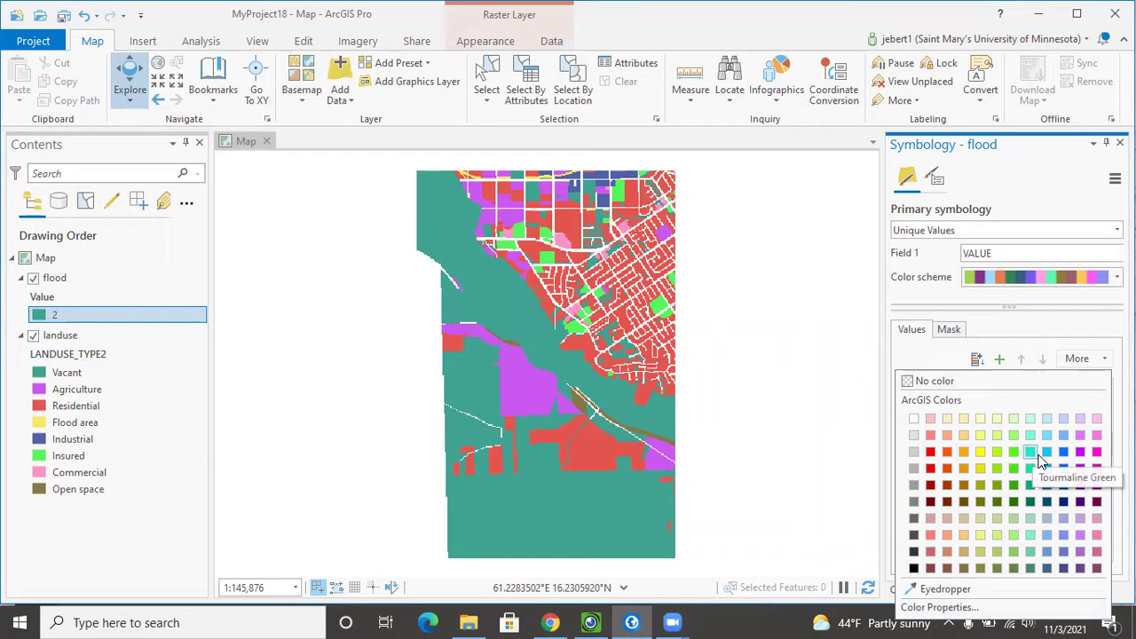
{"action": "left_click", "coordinate": [1032, 454]}
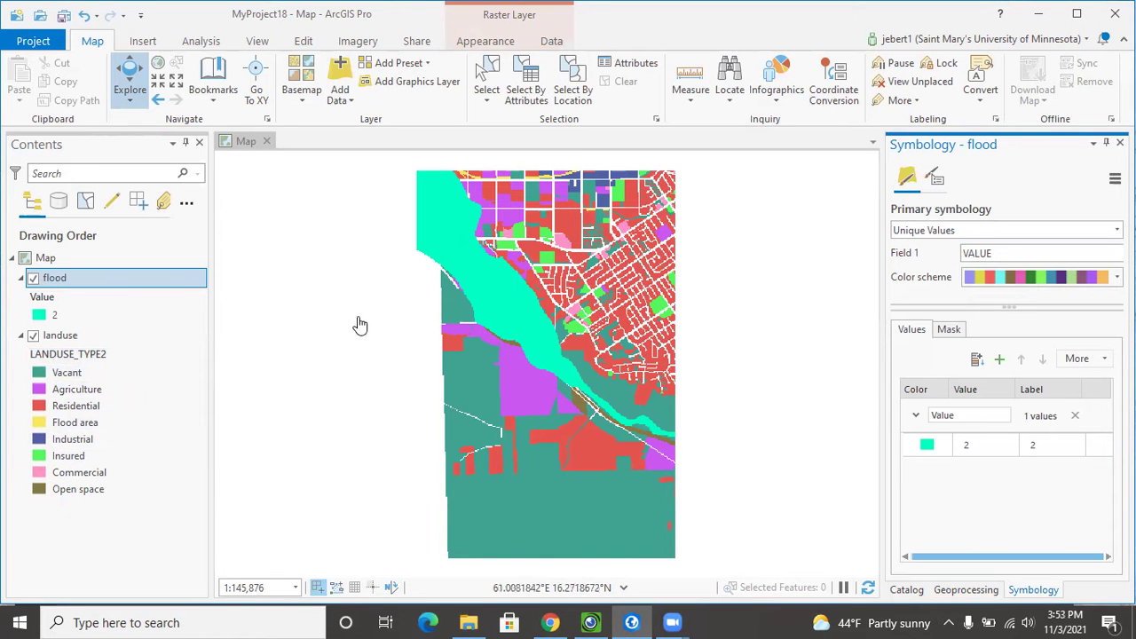
- Examine which land use areas lie beneath the flood zone by repeatedly hiding and showing the flood layer, leaving it hidden
{"action": "scroll", "coordinate": [519, 319], "scroll_direction": "up", "scroll_amount": 3}
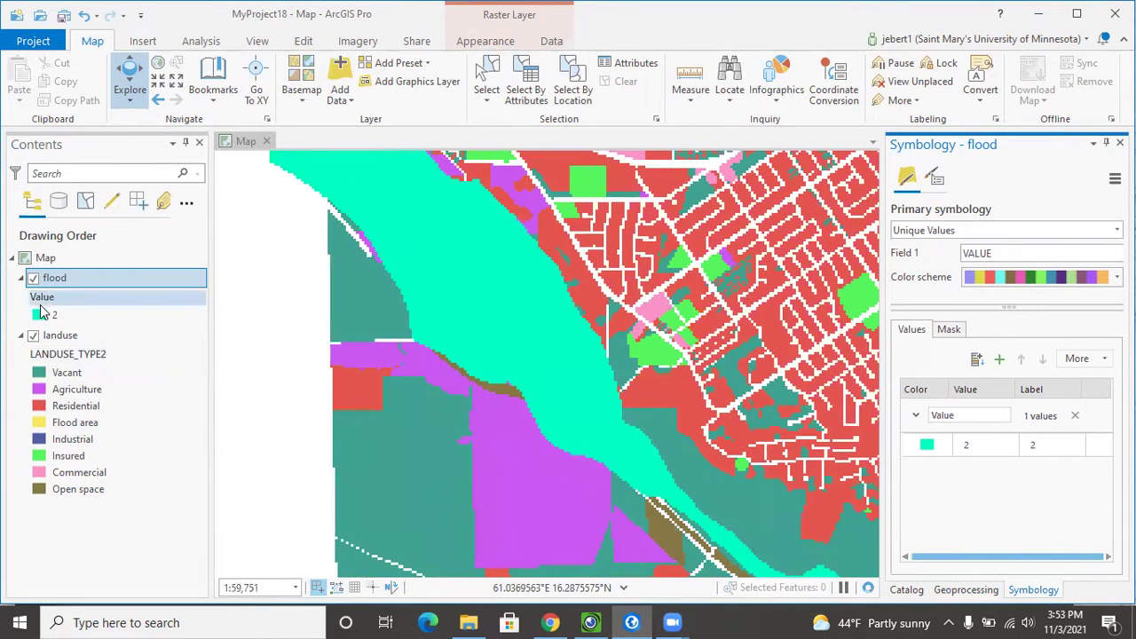
{"action": "left_click", "coordinate": [33, 279]}
{"action": "left_click", "coordinate": [33, 278]}
{"action": "left_click", "coordinate": [32, 278]}
{"action": "left_click", "coordinate": [32, 278]}
{"action": "left_click", "coordinate": [33, 278]}
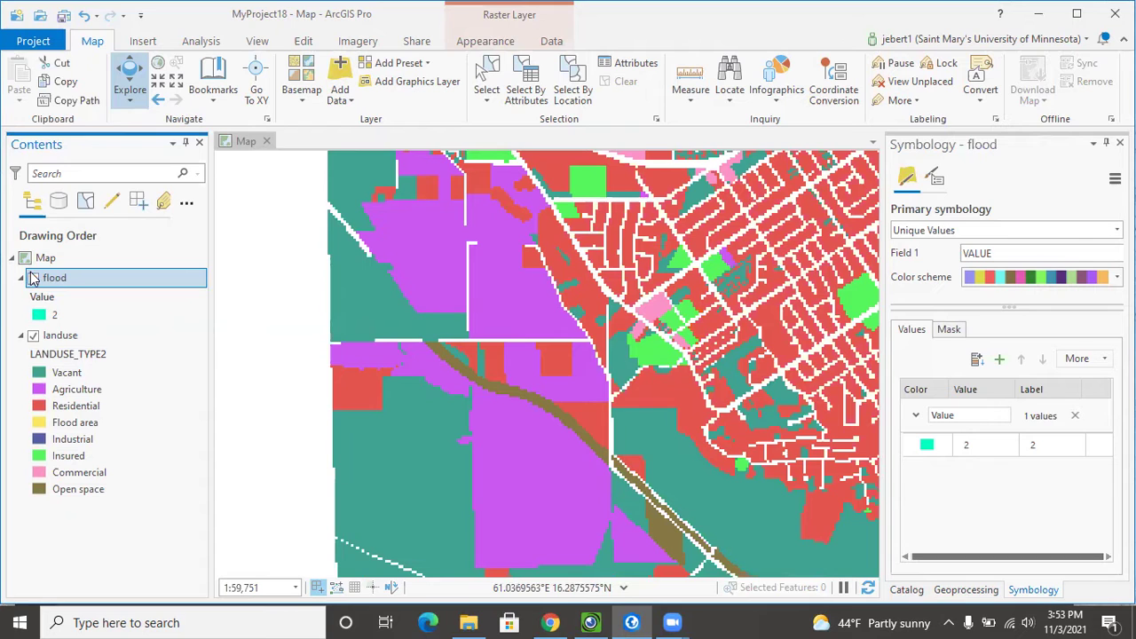
{"action": "left_click", "coordinate": [34, 278]}
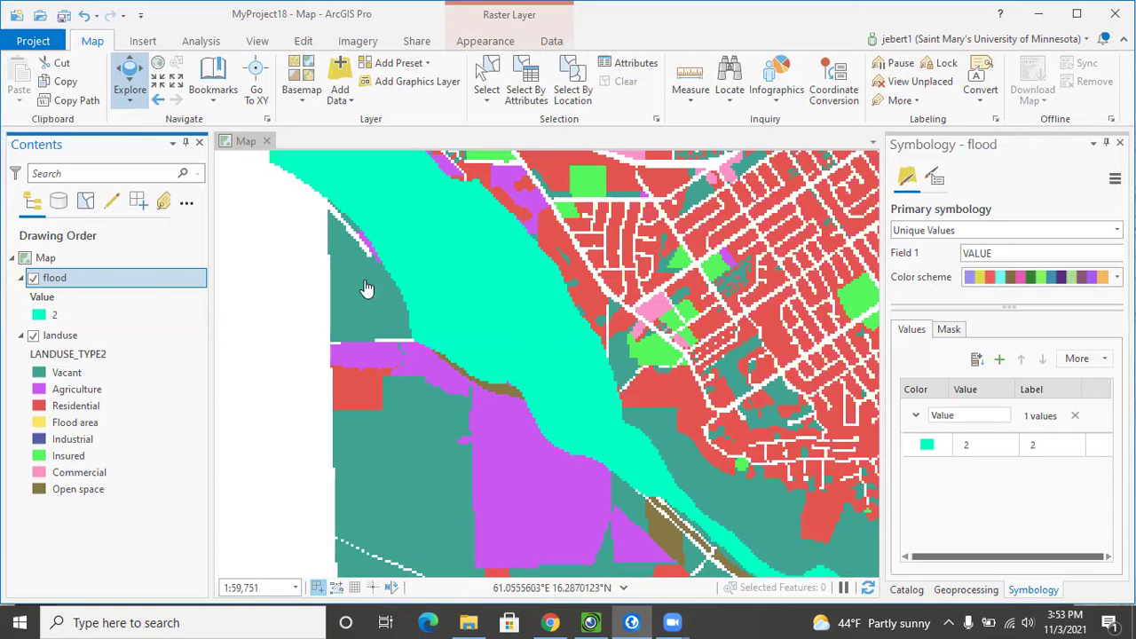
{"action": "left_click", "coordinate": [33, 278]}
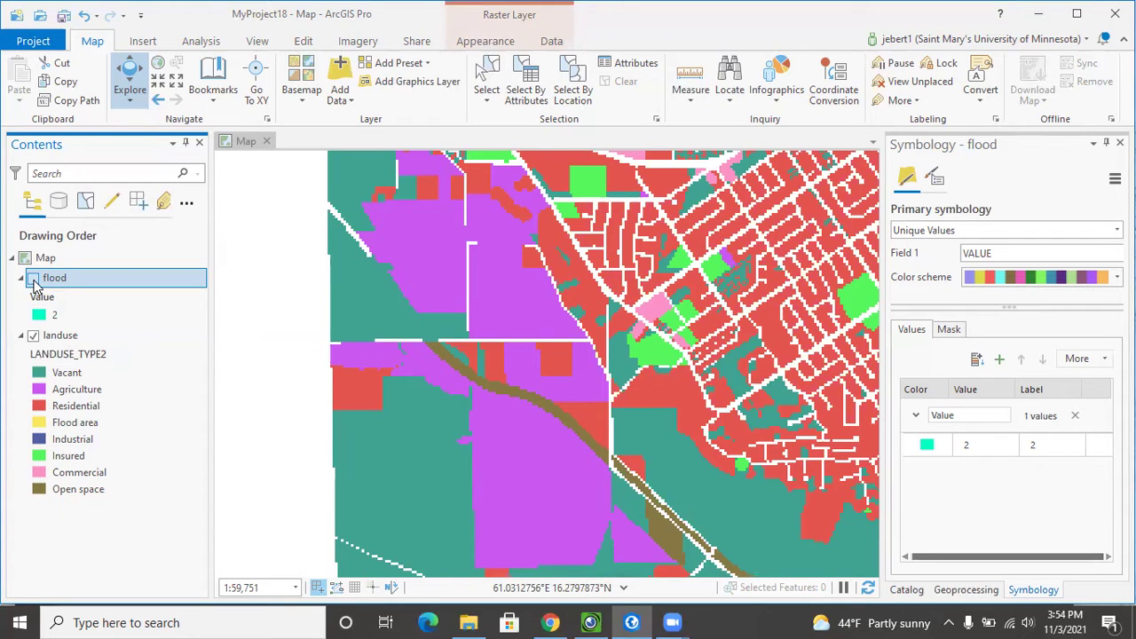
{"action": "left_click", "coordinate": [33, 279]}
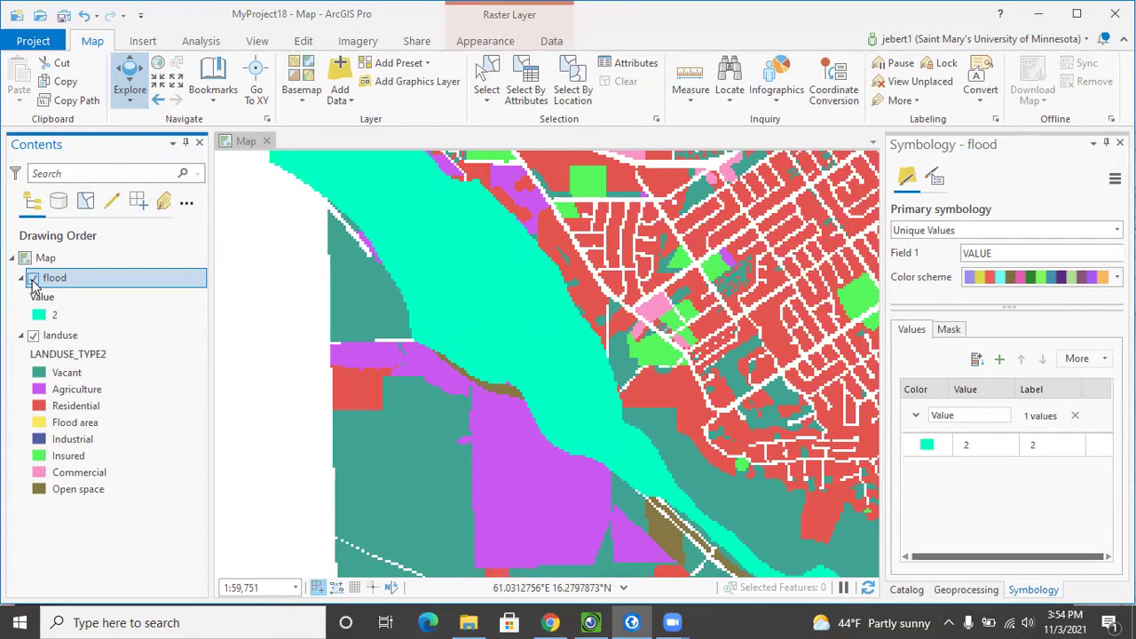
{"action": "left_click", "coordinate": [34, 279]}
{"action": "left_click", "coordinate": [33, 280]}
{"action": "left_click", "coordinate": [33, 278]}
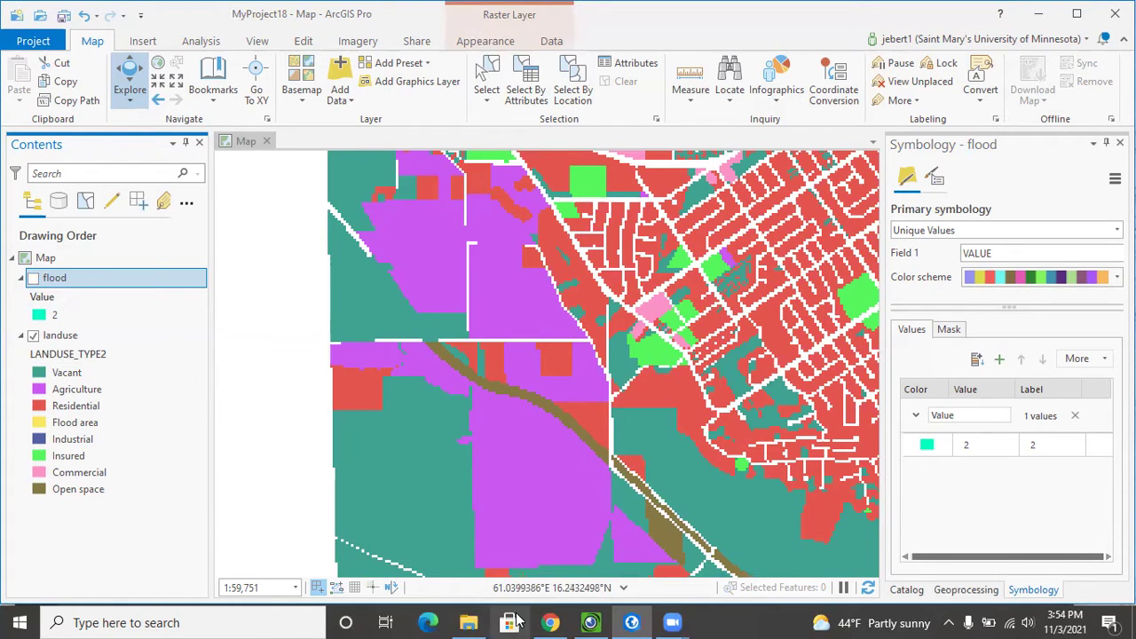
- Open the landuse layer's attribute table, enlarge it to review the value codes for each land use type, and close it
{"action": "left_click", "coordinate": [71, 339]}
{"action": "right_click", "coordinate": [71, 339]}
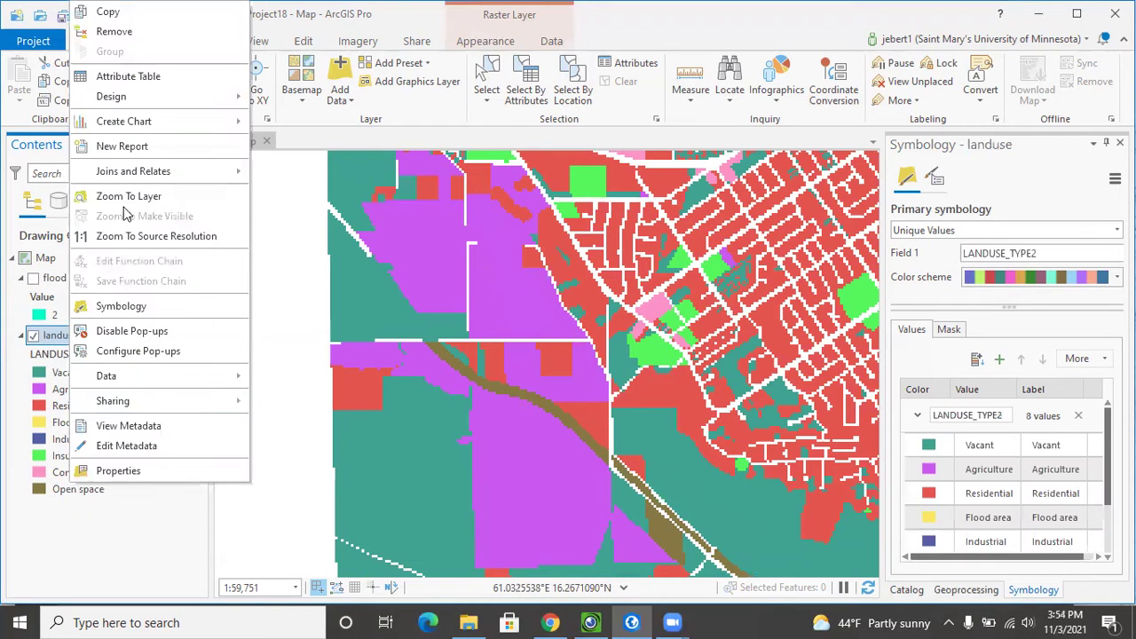
{"action": "left_click", "coordinate": [143, 76]}
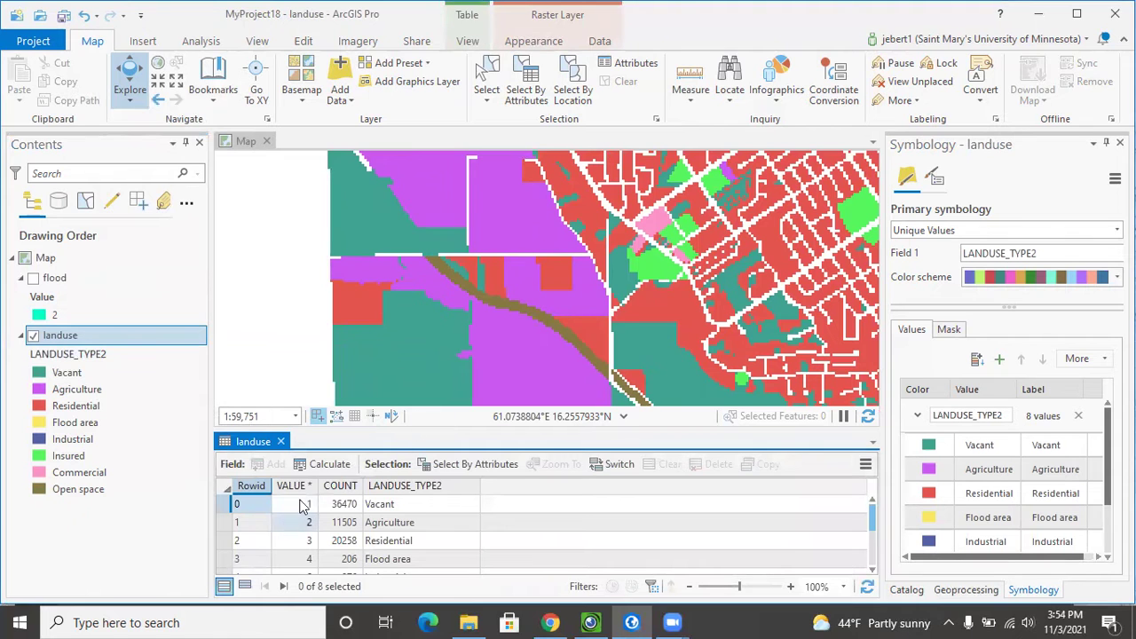
{"action": "left_click_drag", "start_coordinate": [358, 429], "coordinate": [358, 358]}
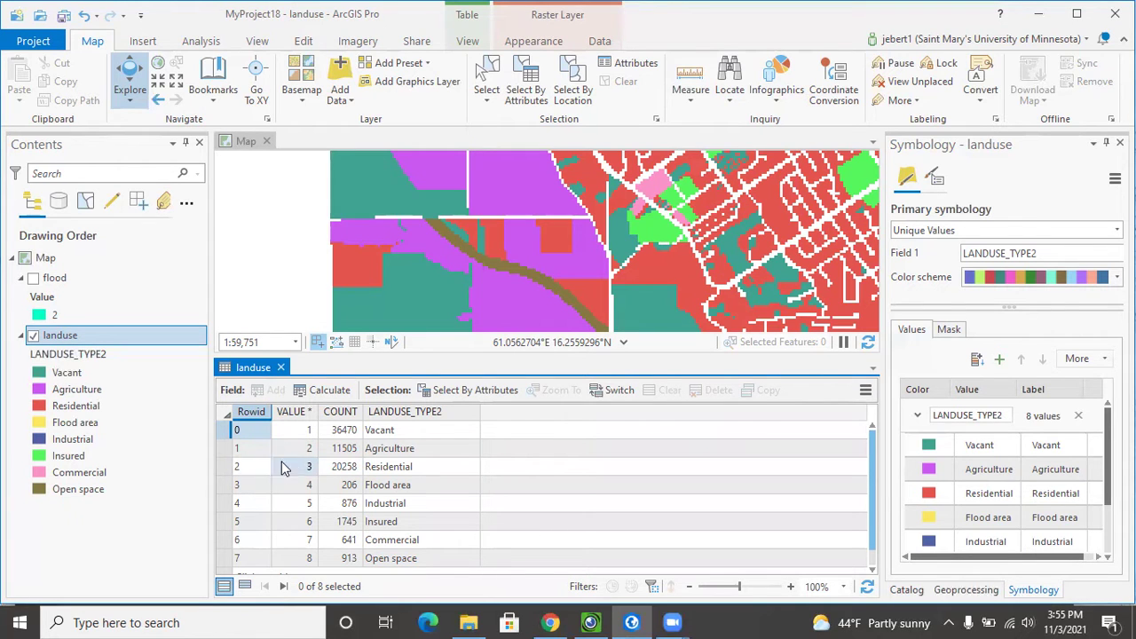
{"action": "left_click", "coordinate": [281, 367]}
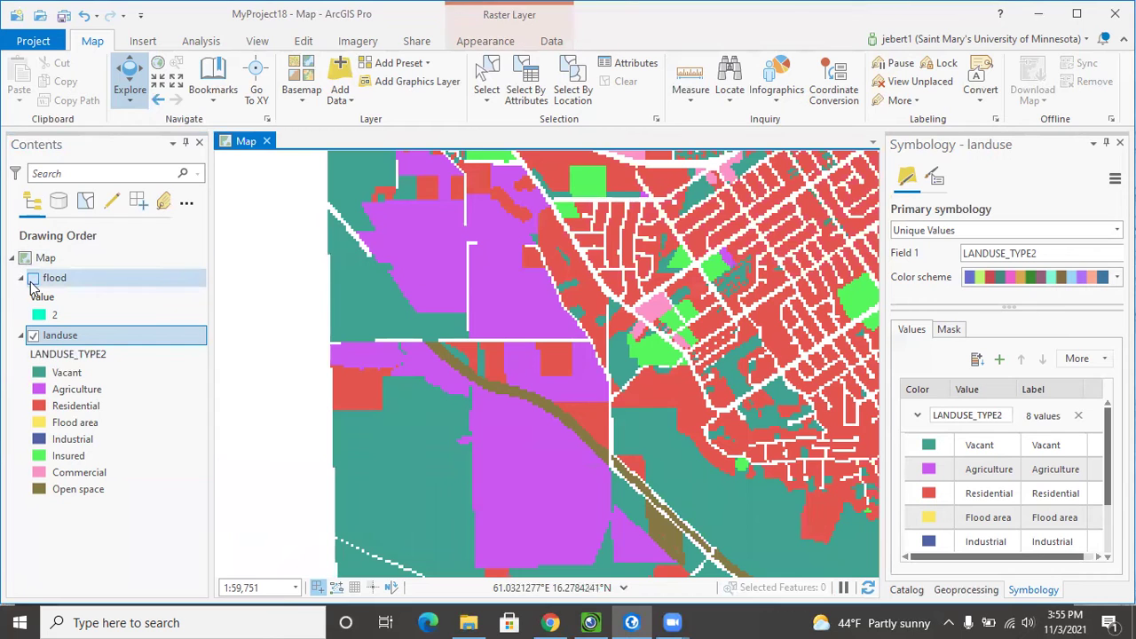
- Make the flood layer visible again and return to the handout in Chrome
{"action": "left_click", "coordinate": [33, 278]}
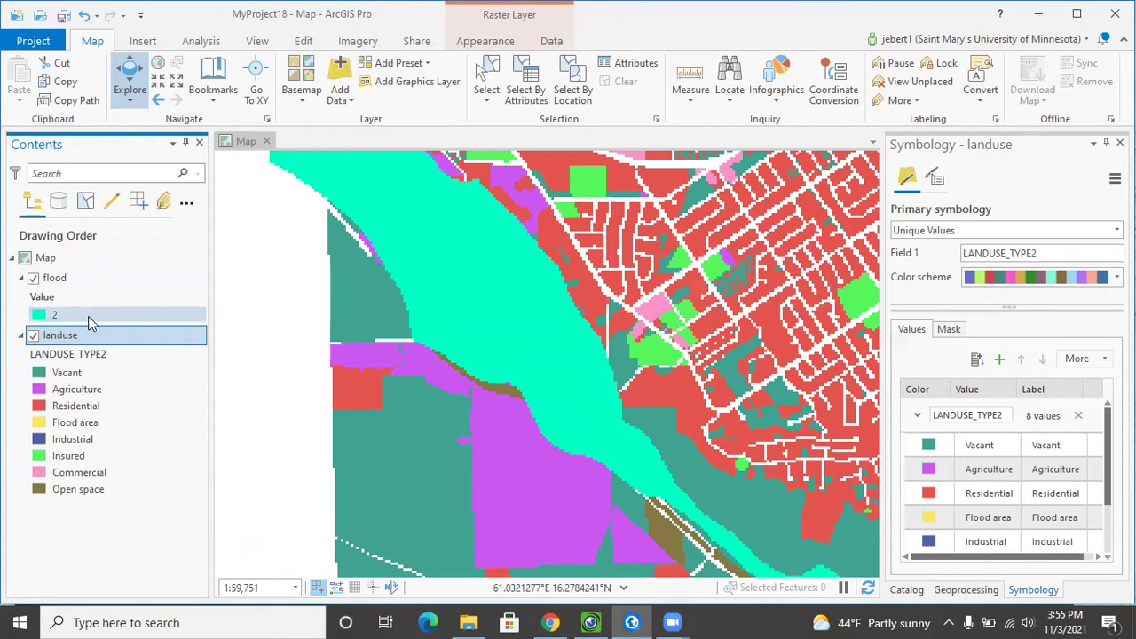
{"action": "left_click", "coordinate": [550, 622]}
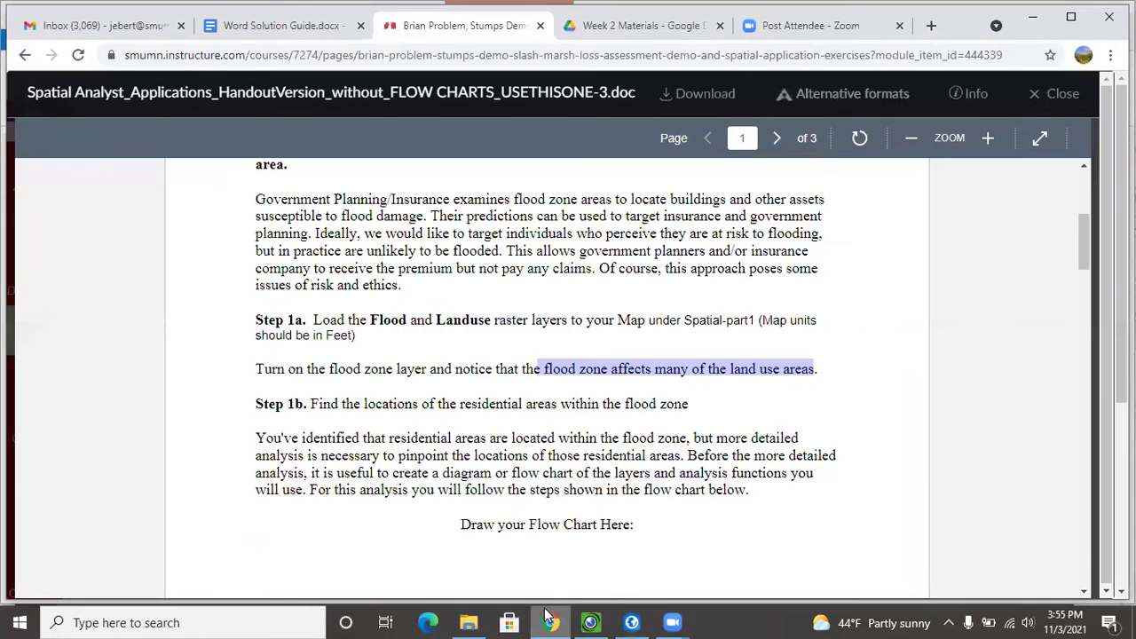
- Read Step 1b of the handout, including the flow chart instructions and the description of the two residential queries
{"action": "scroll", "coordinate": [394, 404], "scroll_direction": "down", "scroll_amount": 1}
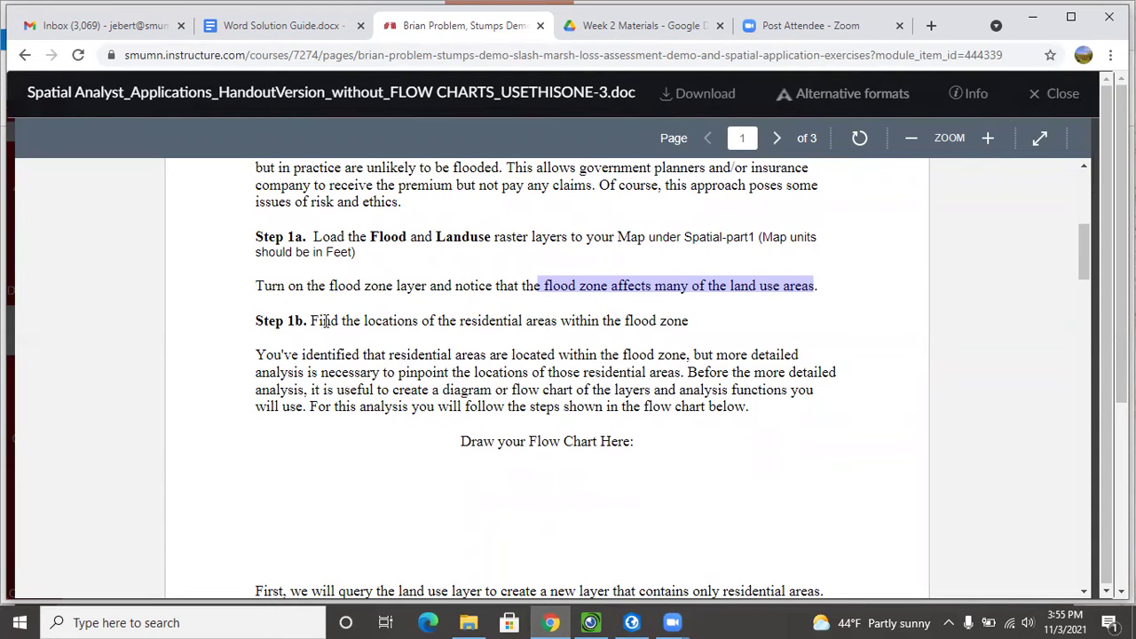
{"action": "scroll", "coordinate": [328, 335], "scroll_direction": "down", "scroll_amount": 1}
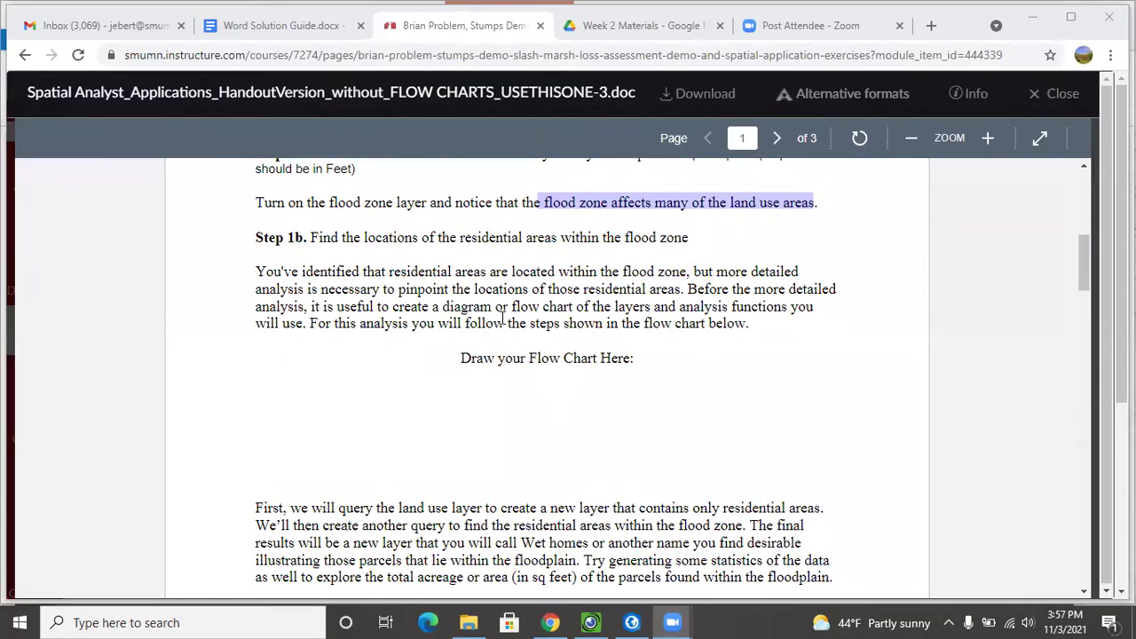
{"action": "left_click", "coordinate": [503, 318]}
{"action": "scroll", "coordinate": [503, 318], "scroll_direction": "down", "scroll_amount": 1}
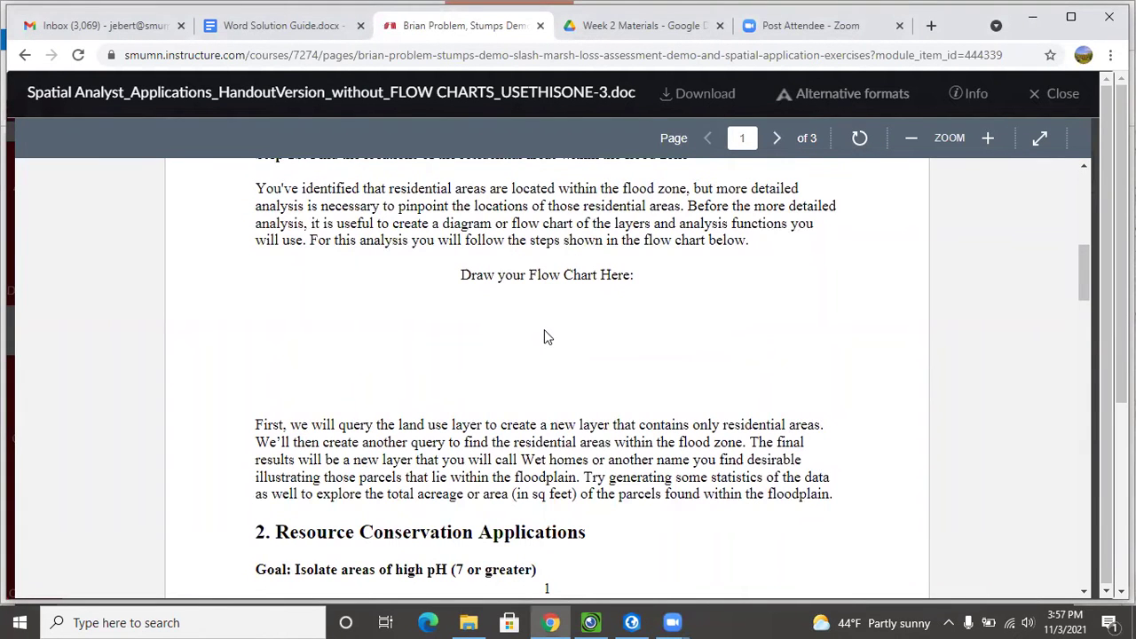
- Show the paper flow chart in IPEVO Visualizer, consulting the map's flood and landuse layers in ArcGIS Pro along the way
{"action": "left_click", "coordinate": [593, 622]}
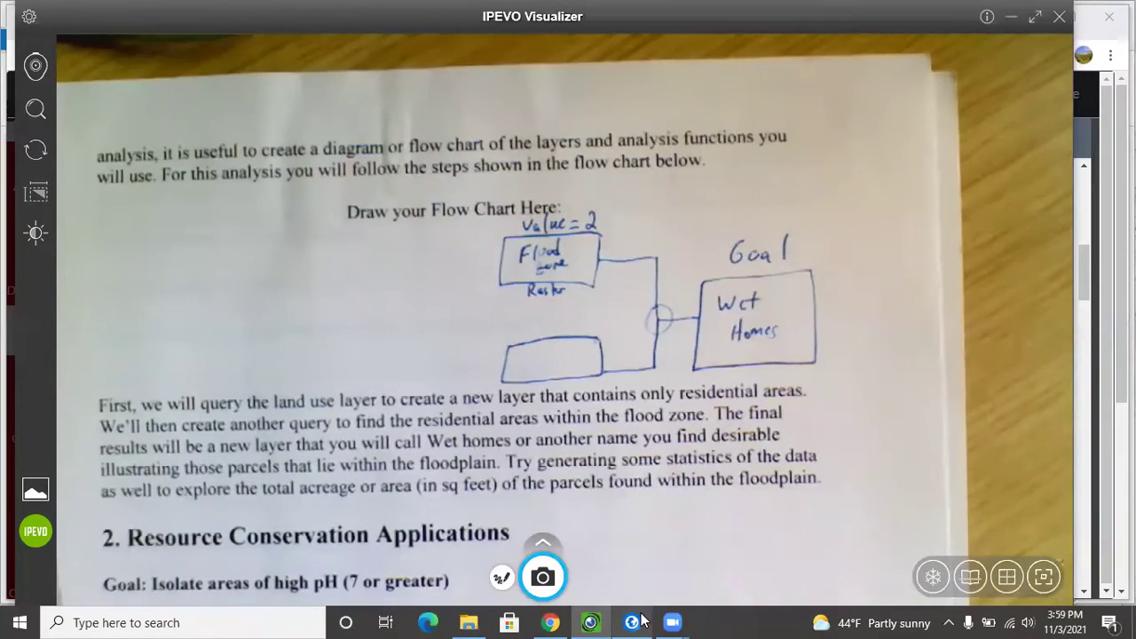
{"action": "left_click", "coordinate": [632, 622]}
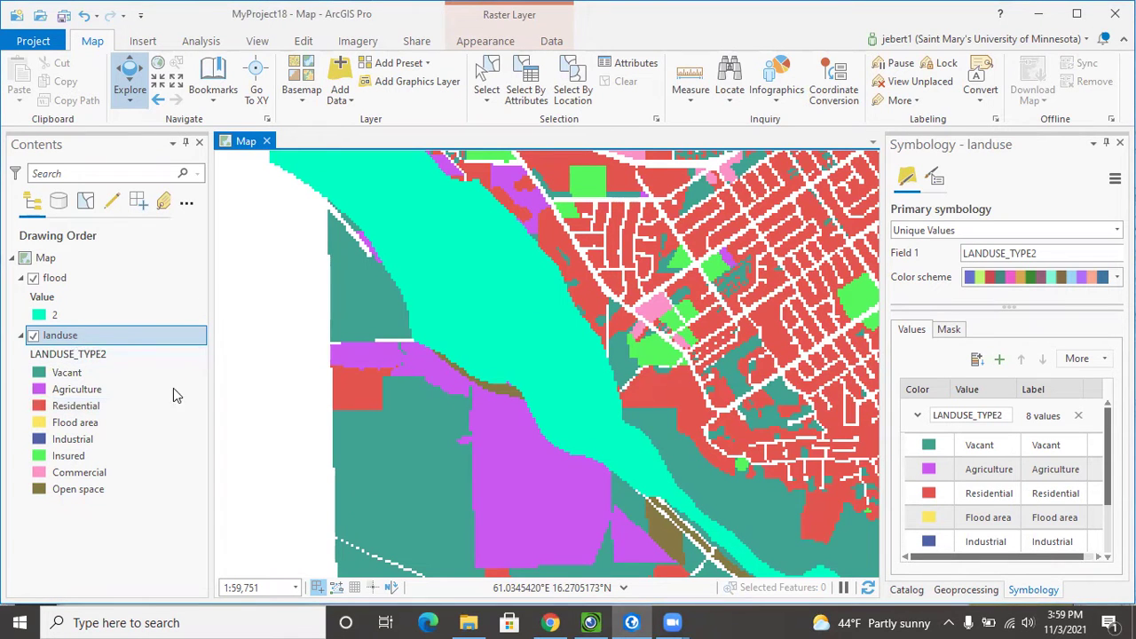
{"action": "left_click", "coordinate": [593, 621]}
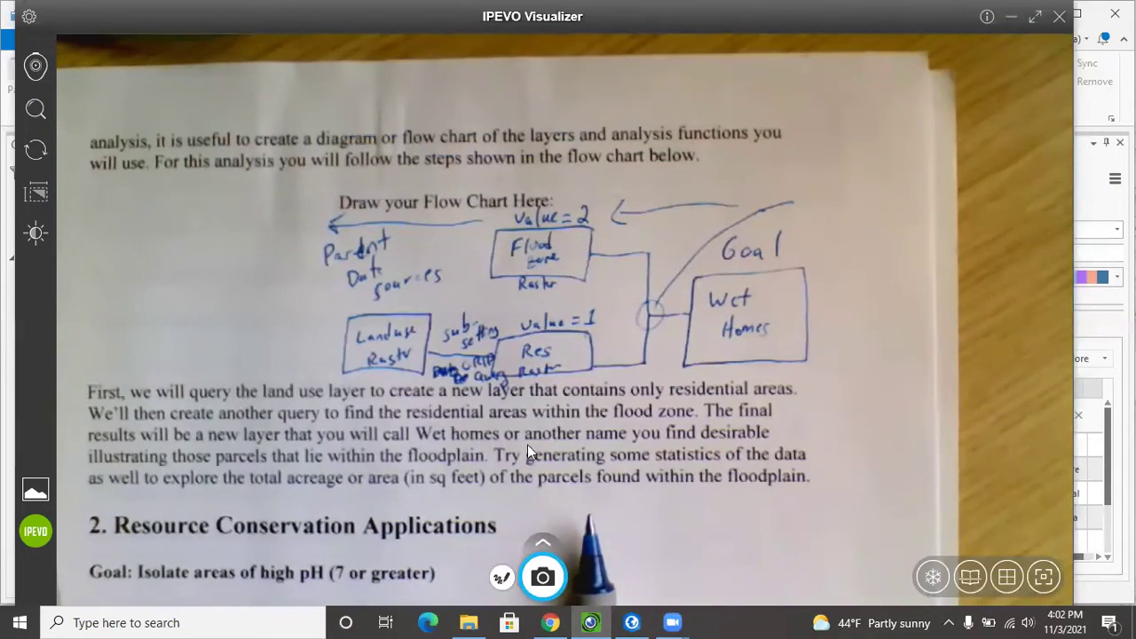
- Return to ArcGIS Pro, close the landuse symbology settings and open the Raster Calculator from the Spatial Analyst Map Algebra tools
{"action": "left_click", "coordinate": [632, 622]}
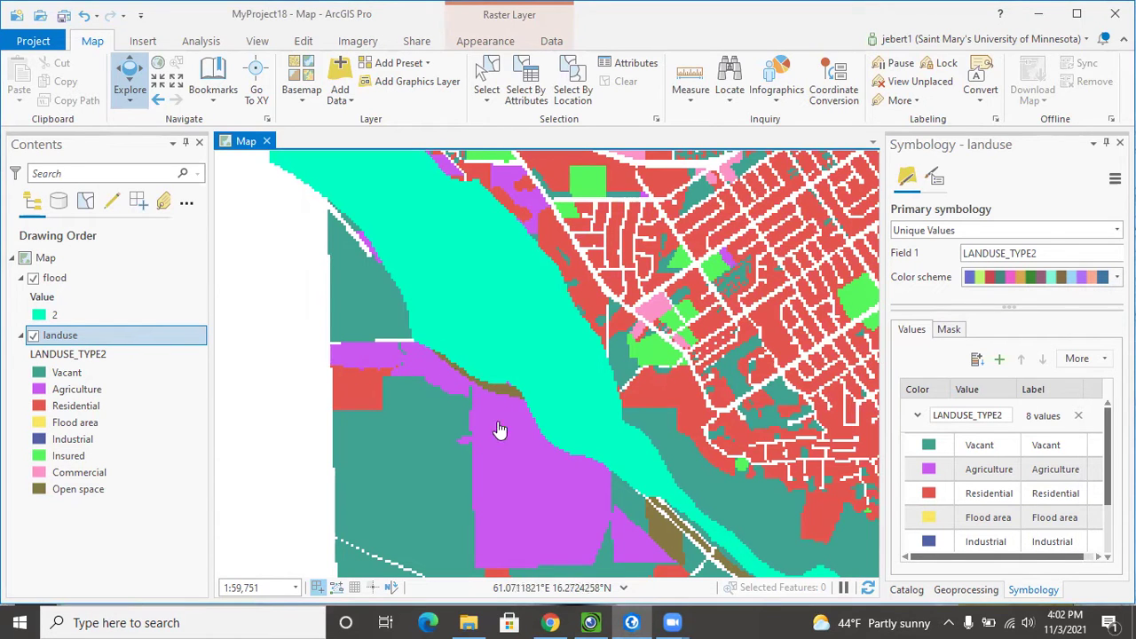
{"action": "left_click", "coordinate": [1119, 142]}
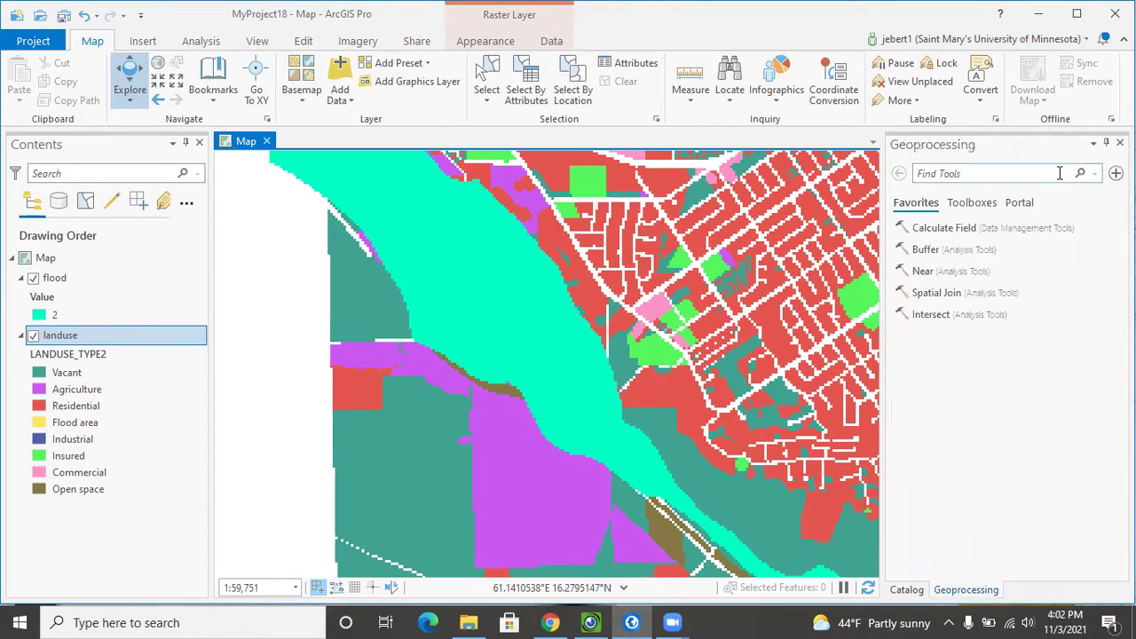
{"action": "left_click", "coordinate": [973, 204]}
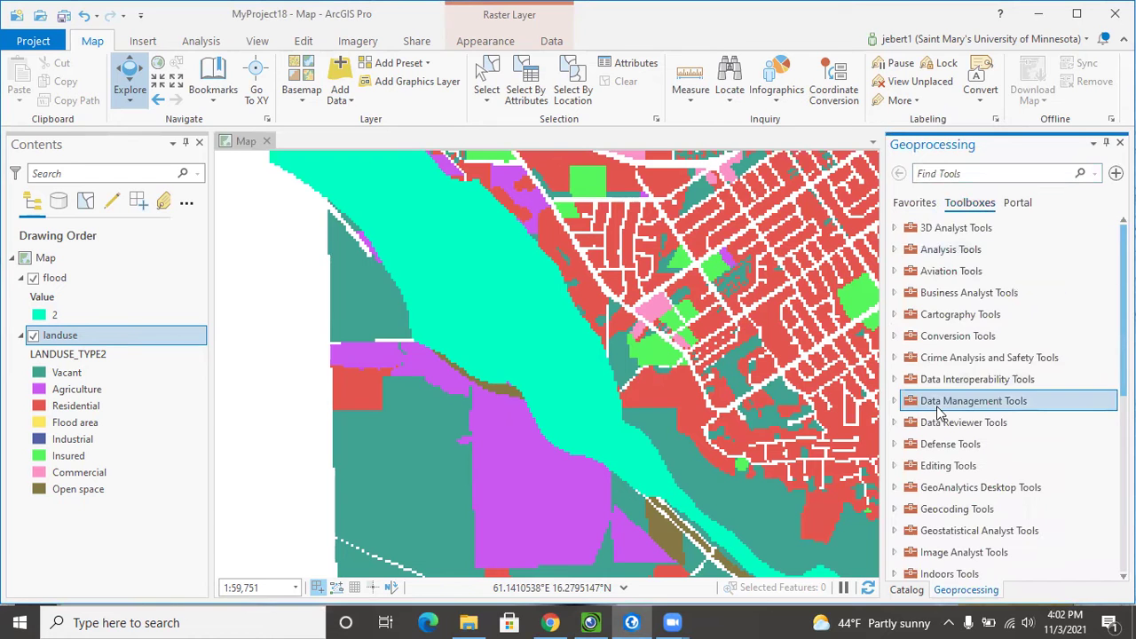
{"action": "scroll", "coordinate": [936, 412], "scroll_direction": "down", "scroll_amount": 3}
{"action": "scroll", "coordinate": [936, 415], "scroll_direction": "down", "scroll_amount": 3}
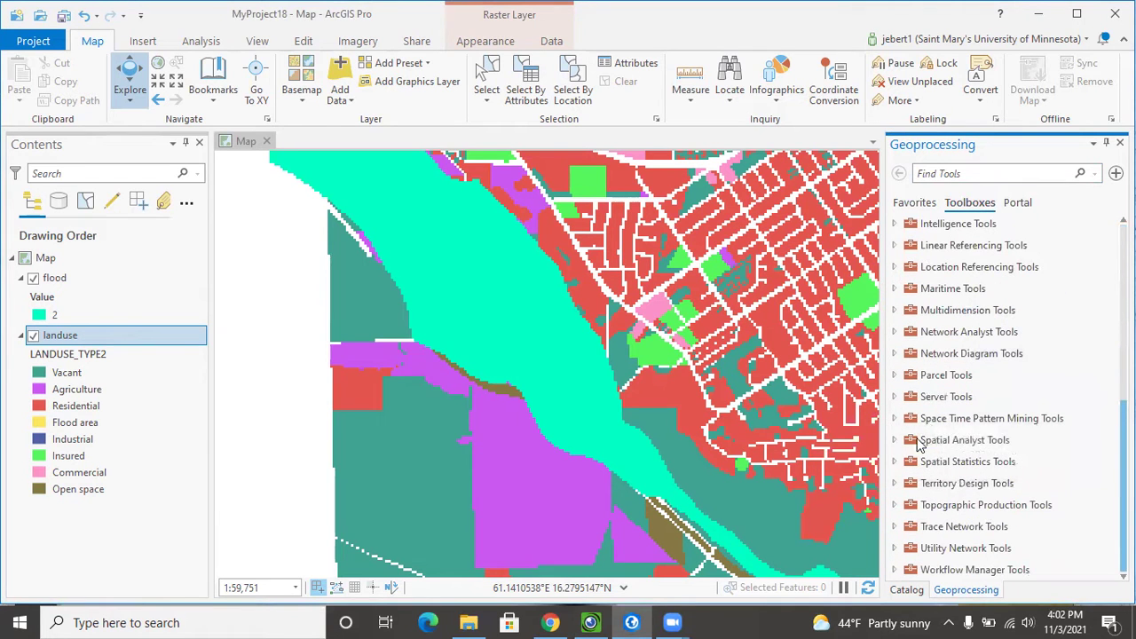
{"action": "left_click", "coordinate": [893, 440]}
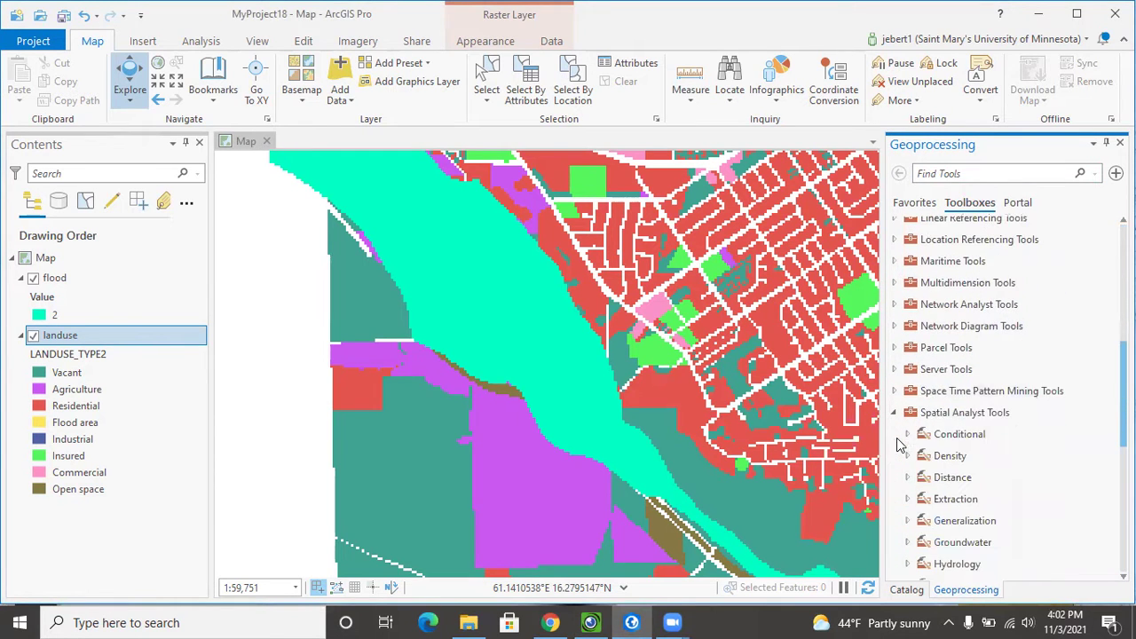
{"action": "scroll", "coordinate": [934, 454], "scroll_direction": "down", "scroll_amount": 5}
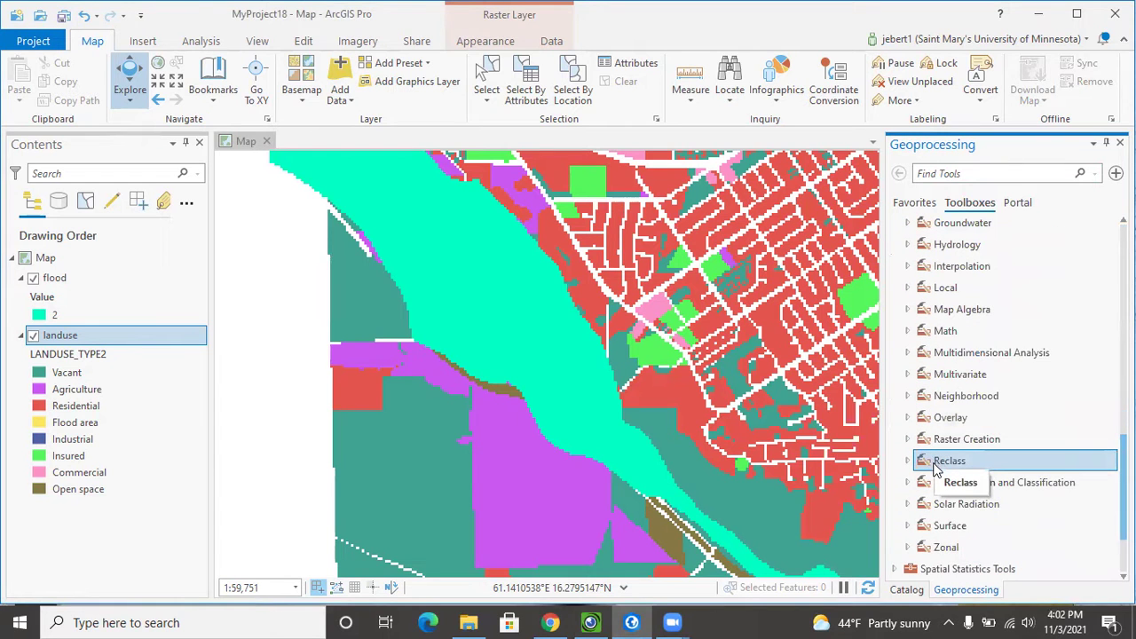
{"action": "left_click", "coordinate": [907, 309]}
{"action": "double_click", "coordinate": [983, 331]}
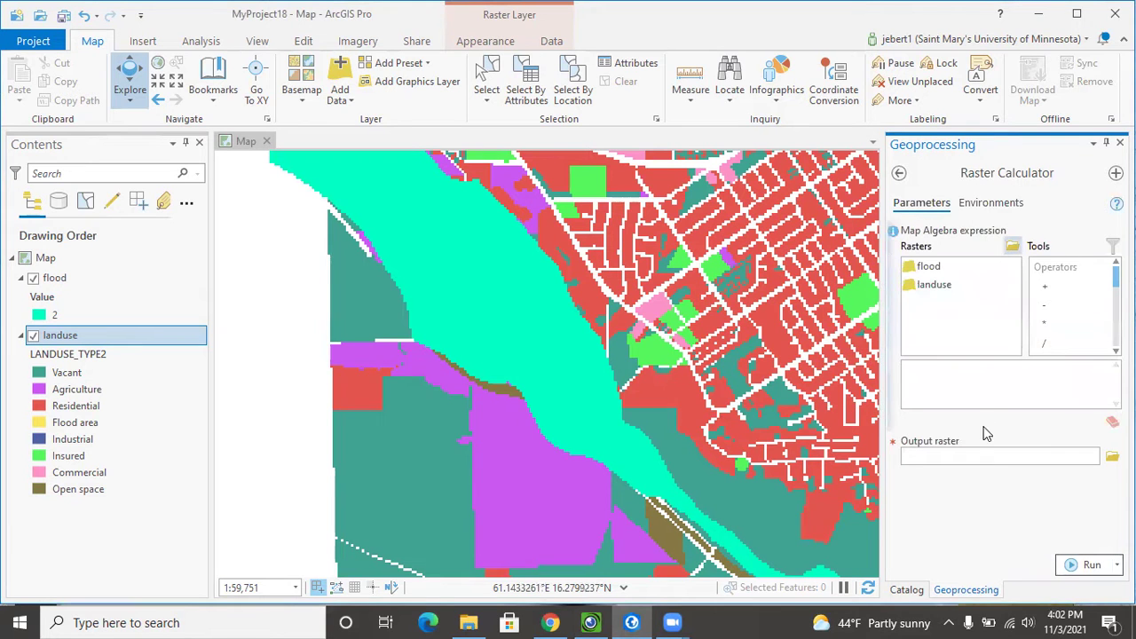
- Start the map algebra expression with the Con function and insert the landuse raster as its first argument
{"action": "scroll", "coordinate": [1073, 306], "scroll_direction": "down", "scroll_amount": 4}
{"action": "scroll", "coordinate": [1073, 306], "scroll_direction": "down", "scroll_amount": 1}
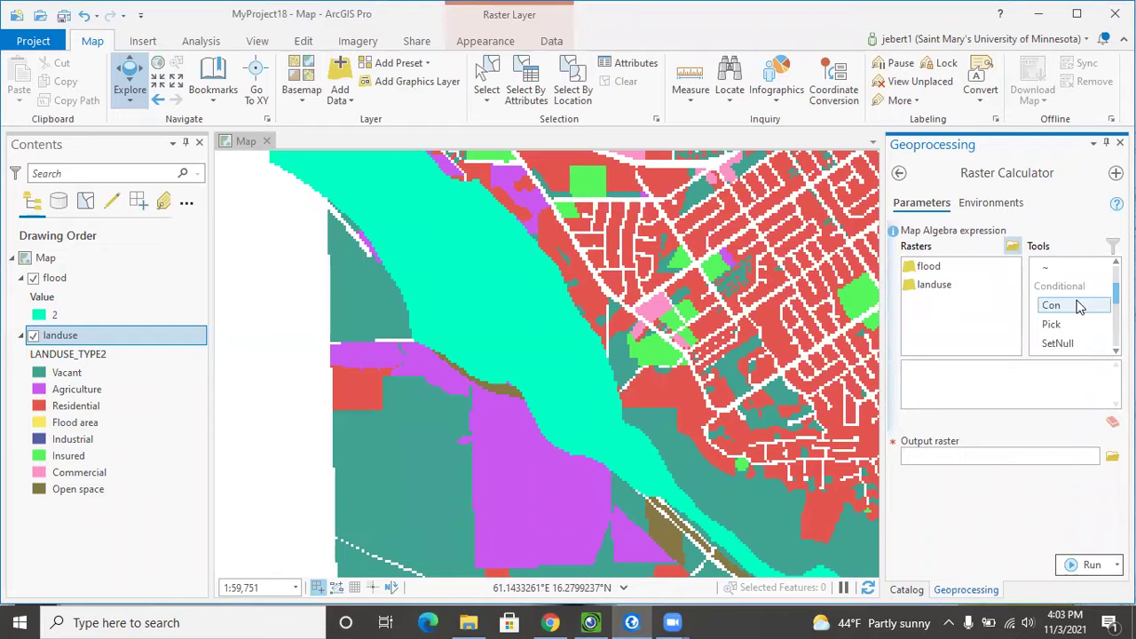
{"action": "double_click", "coordinate": [1065, 306]}
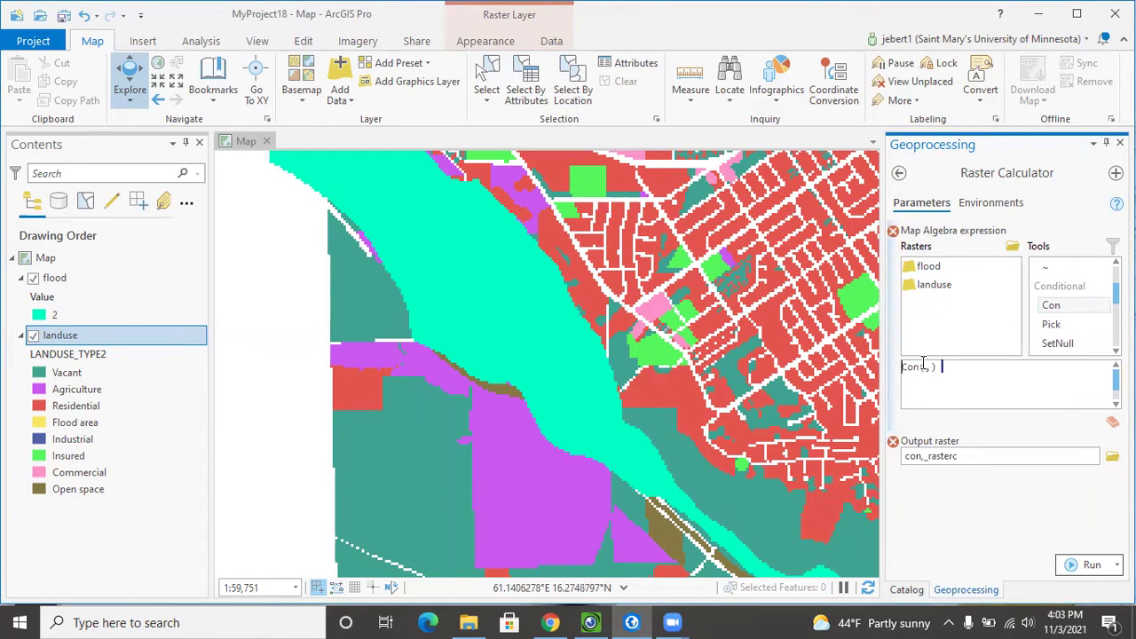
{"action": "left_click", "coordinate": [931, 291]}
{"action": "double_click", "coordinate": [928, 285]}
{"action": "scroll", "coordinate": [1072, 304], "scroll_direction": "up", "scroll_amount": 2}
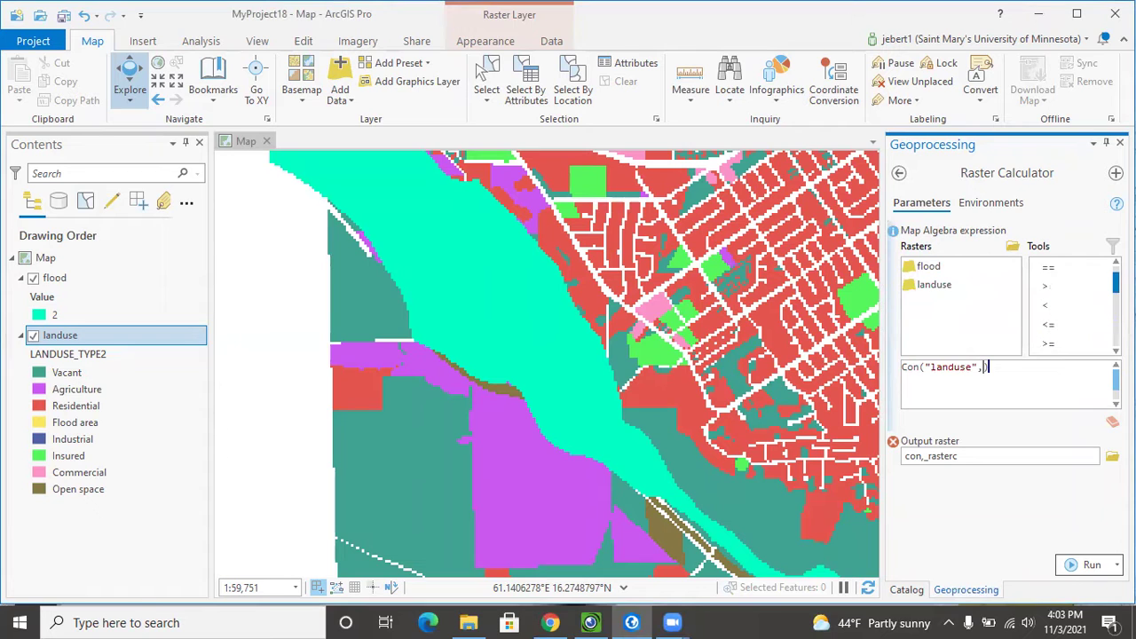
- Complete the conditional expression as Con(("landuse" == 3), 1, 0)
{"action": "double_click", "coordinate": [1060, 268]}
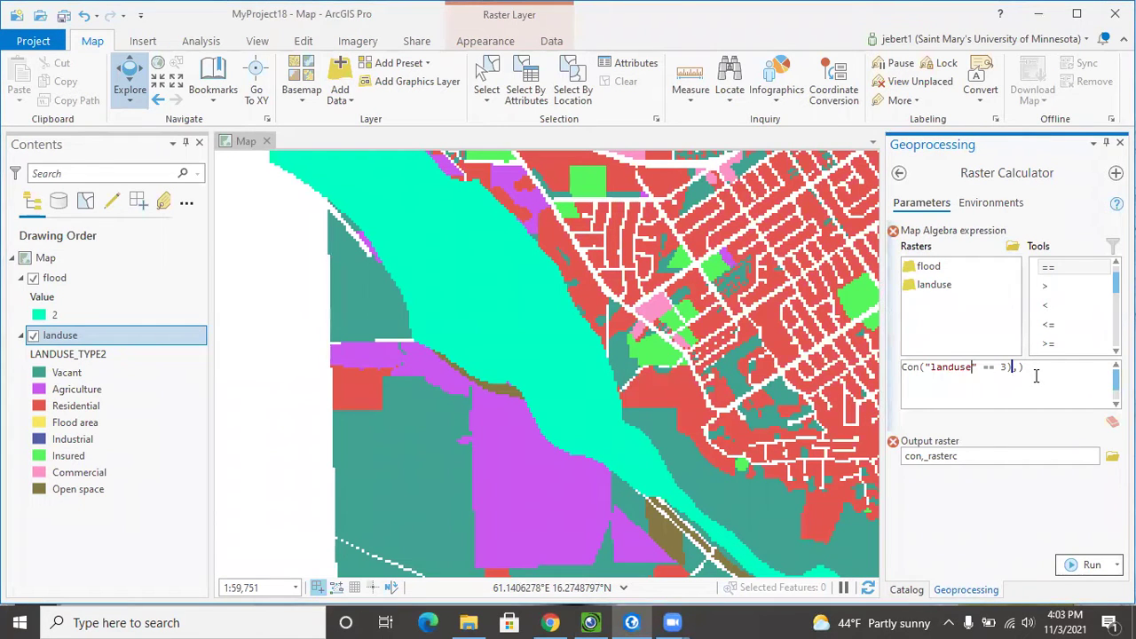
{"action": "type", "text": "("}
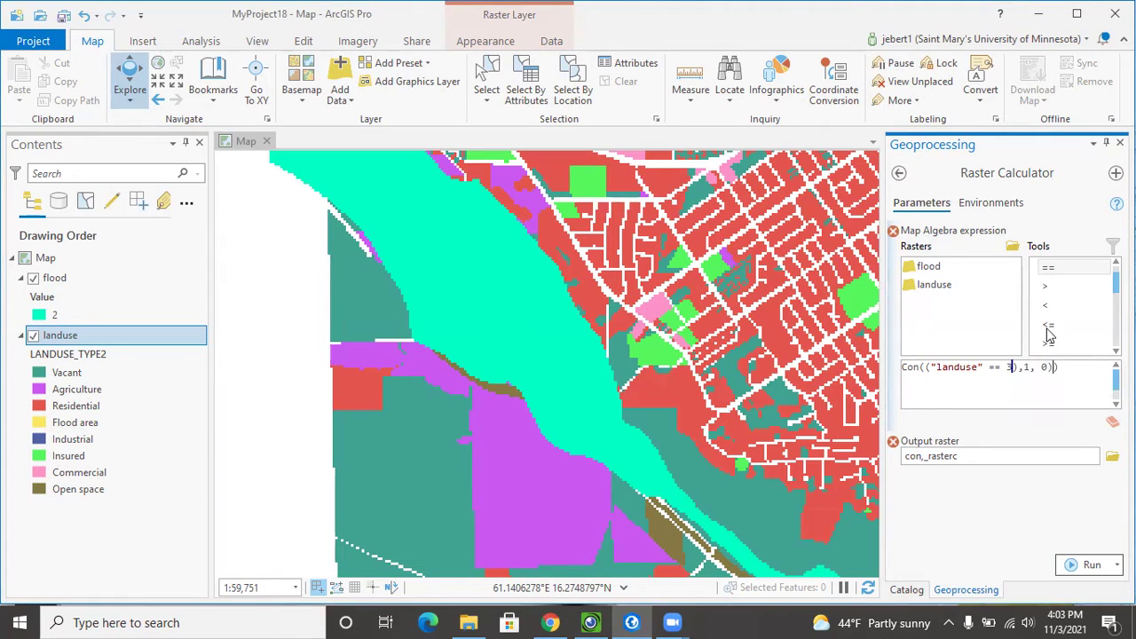
{"action": "left_click", "coordinate": [592, 621]}
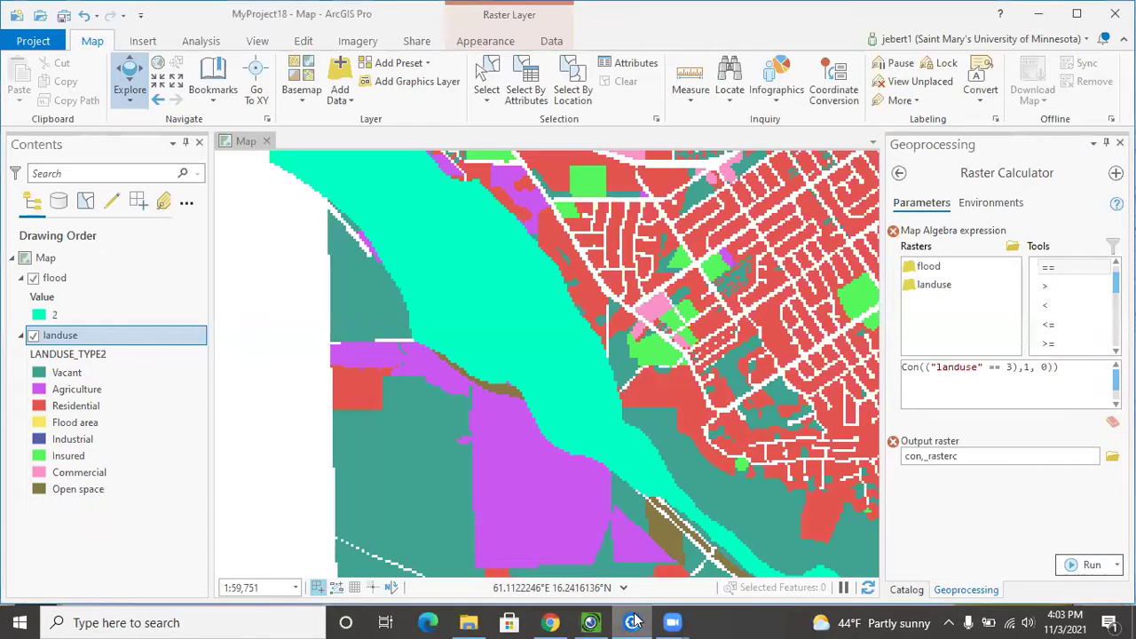
{"action": "left_click", "coordinate": [631, 621]}
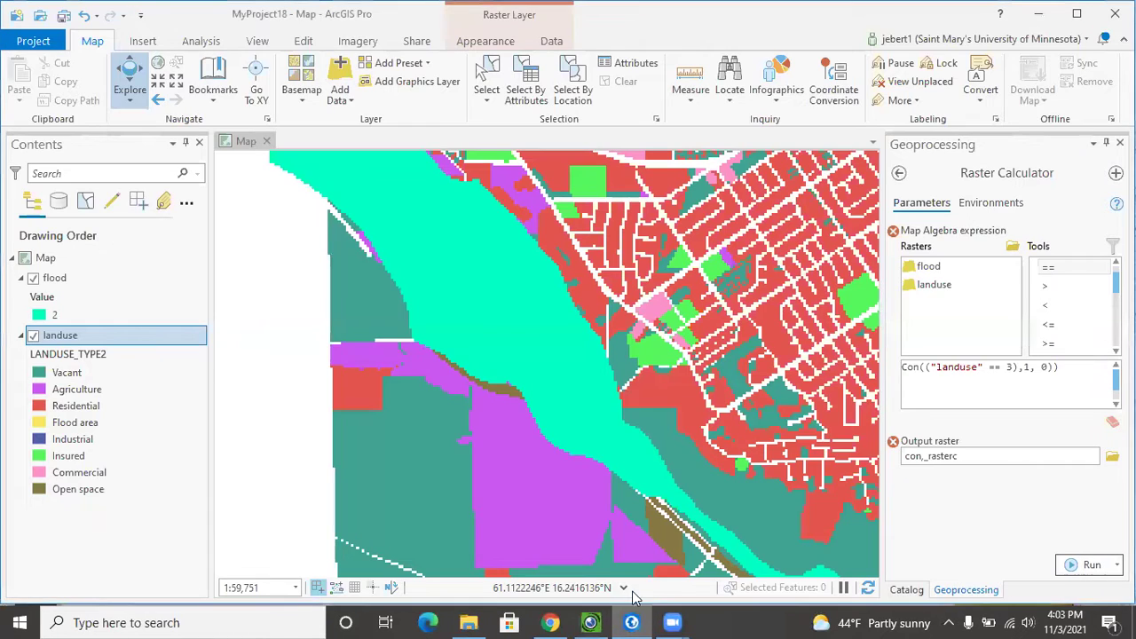
{"action": "left_click", "coordinate": [1046, 379]}
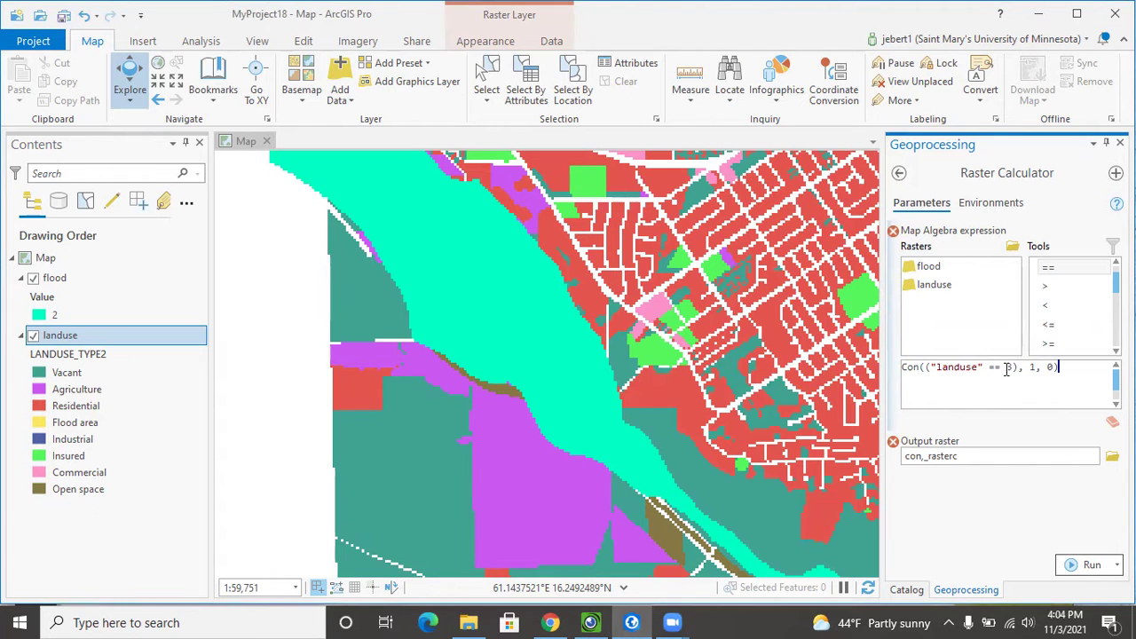
- Hide the flood layer and set the output raster to res in the folder C:\DIGA630_WD\W2_2021
{"action": "left_click", "coordinate": [32, 278]}
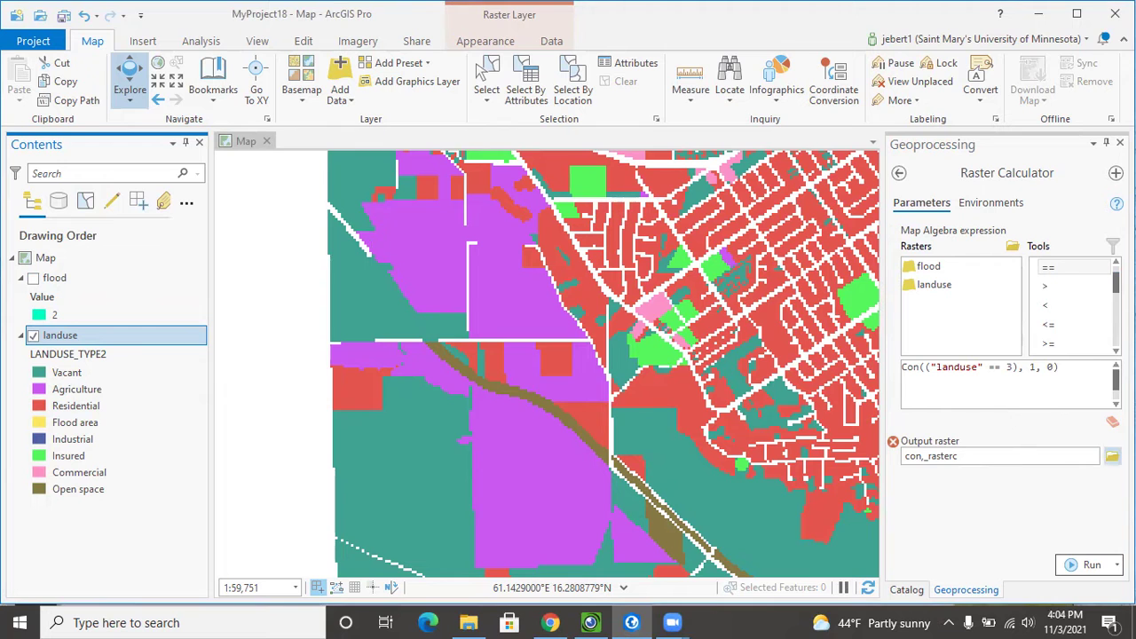
{"action": "left_click", "coordinate": [1111, 456]}
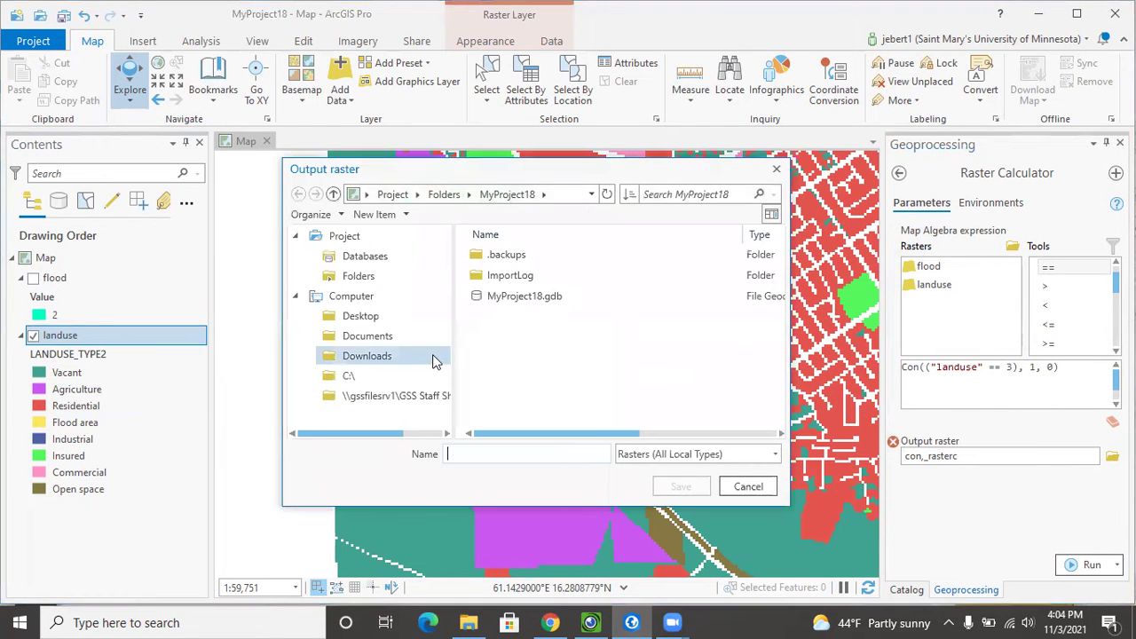
{"action": "left_click", "coordinate": [380, 315]}
{"action": "left_click", "coordinate": [351, 376]}
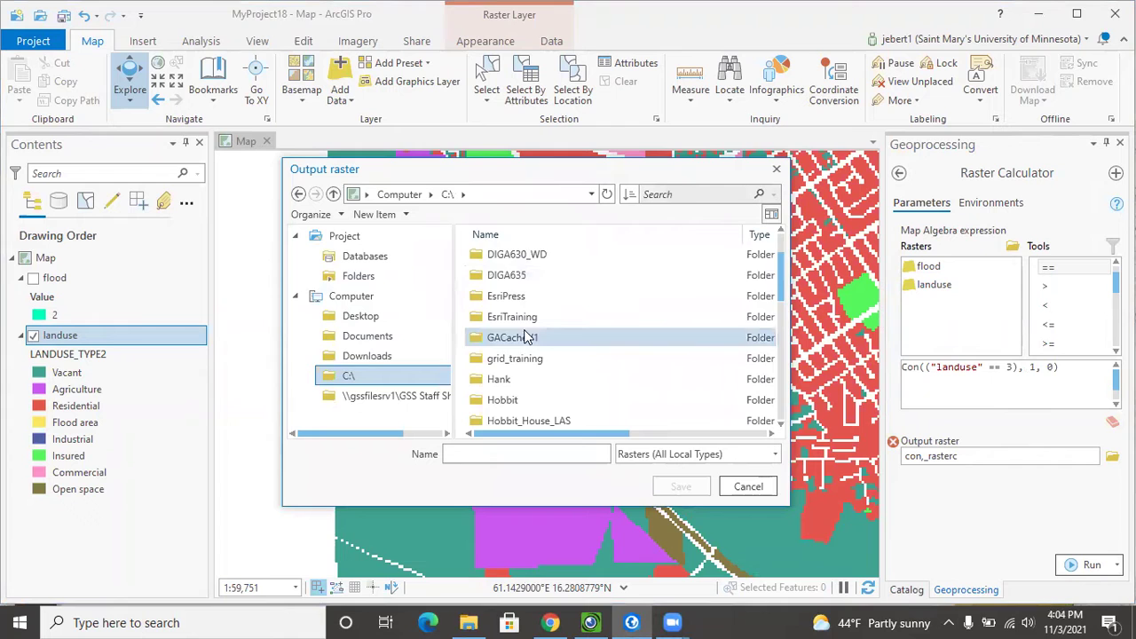
{"action": "double_click", "coordinate": [507, 255]}
{"action": "scroll", "coordinate": [513, 334], "scroll_direction": "down", "scroll_amount": 5}
{"action": "double_click", "coordinate": [513, 317]}
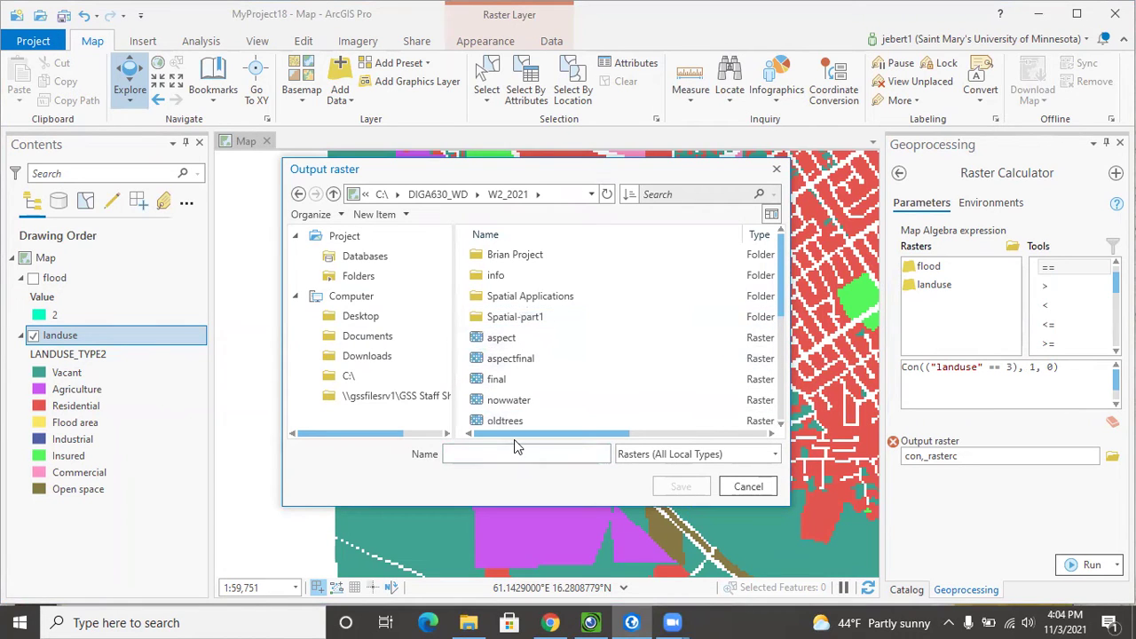
{"action": "left_click", "coordinate": [557, 192]}
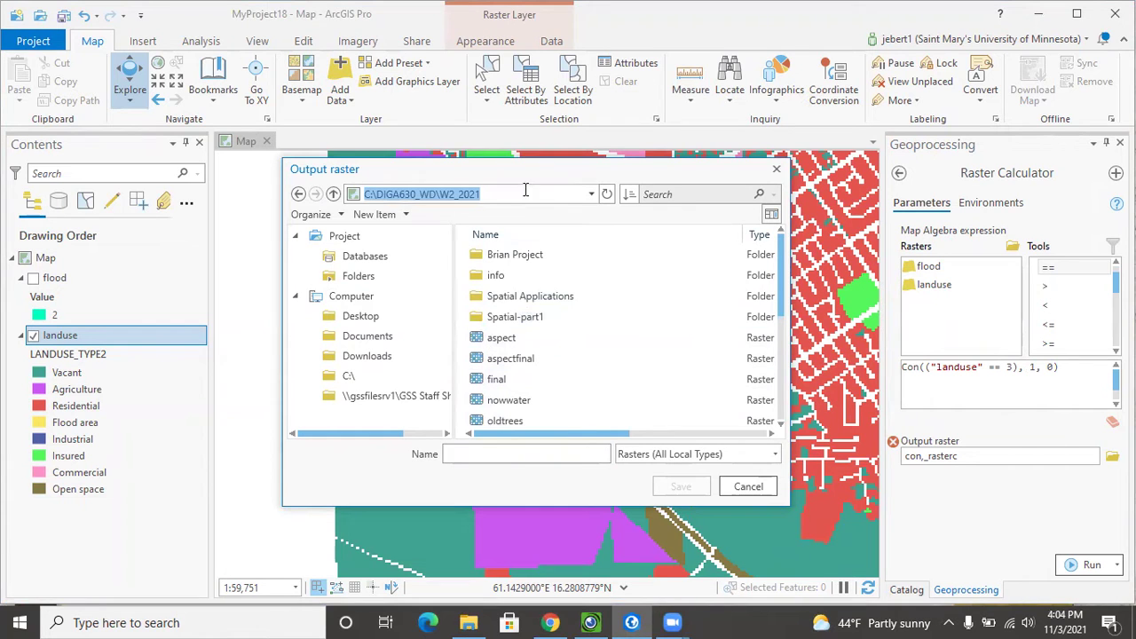
{"action": "left_click", "coordinate": [476, 453]}
{"action": "type", "text": "res"}
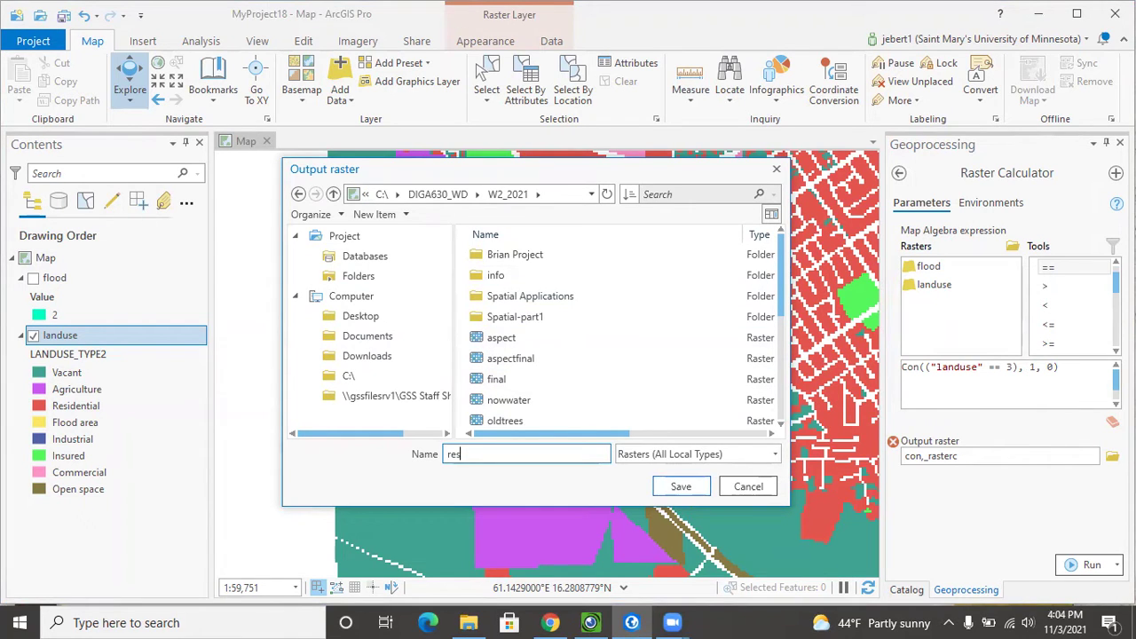
{"action": "left_click", "coordinate": [680, 487]}
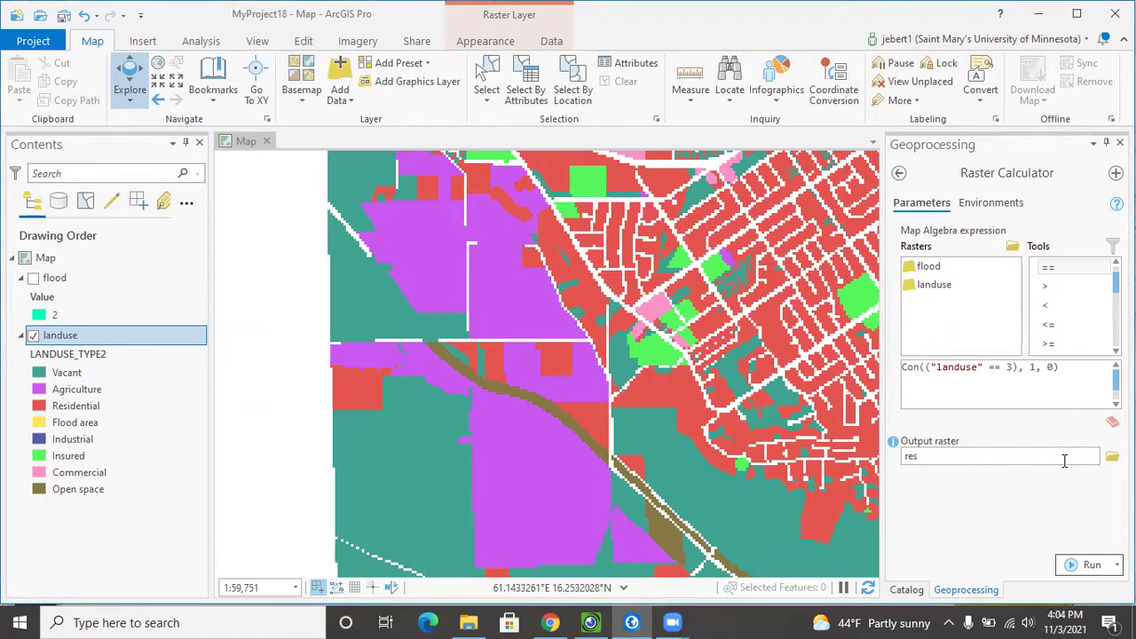
- Run the Raster Calculator to create the residential raster, then review the tool's run details and close them
{"action": "left_click", "coordinate": [1081, 565]}
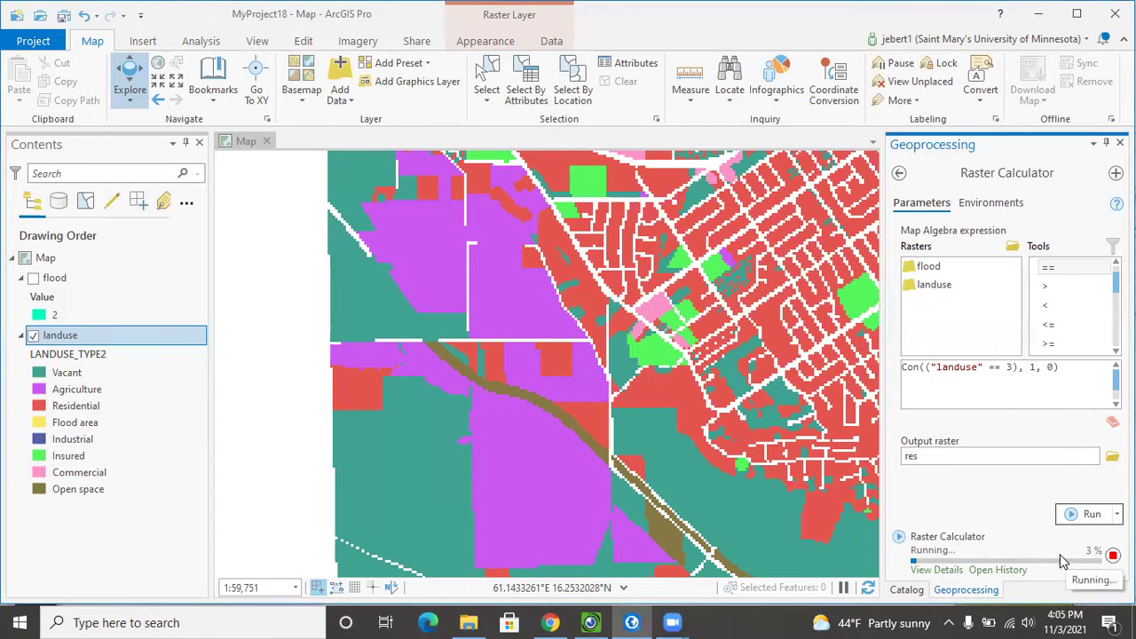
{"action": "mouse_move", "coordinate": [965, 538]}
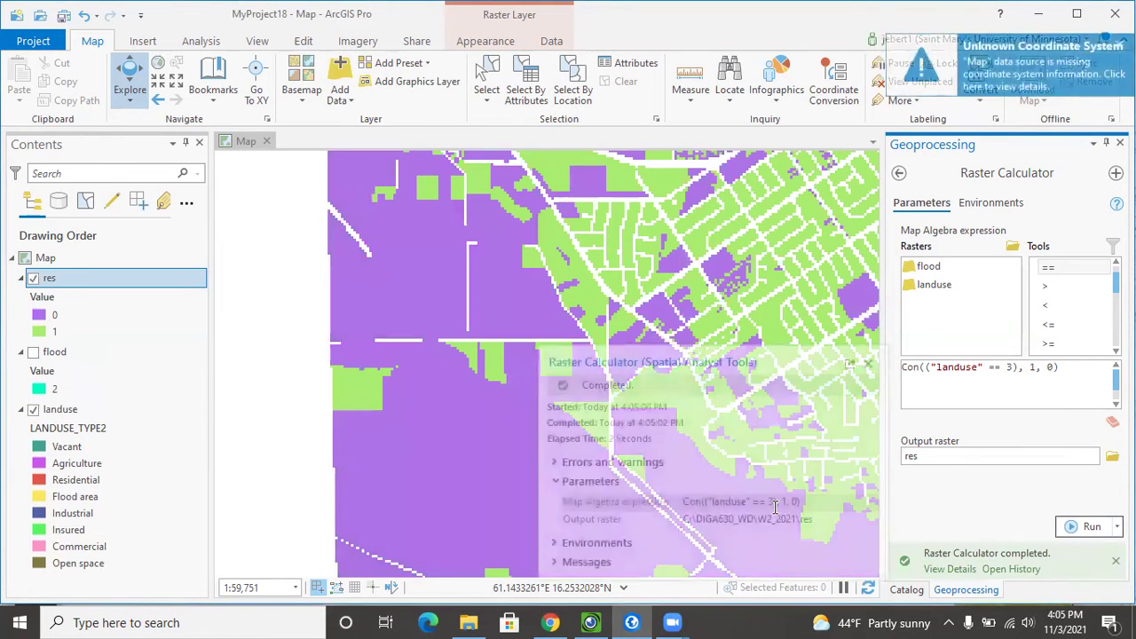
{"action": "left_click", "coordinate": [868, 363]}
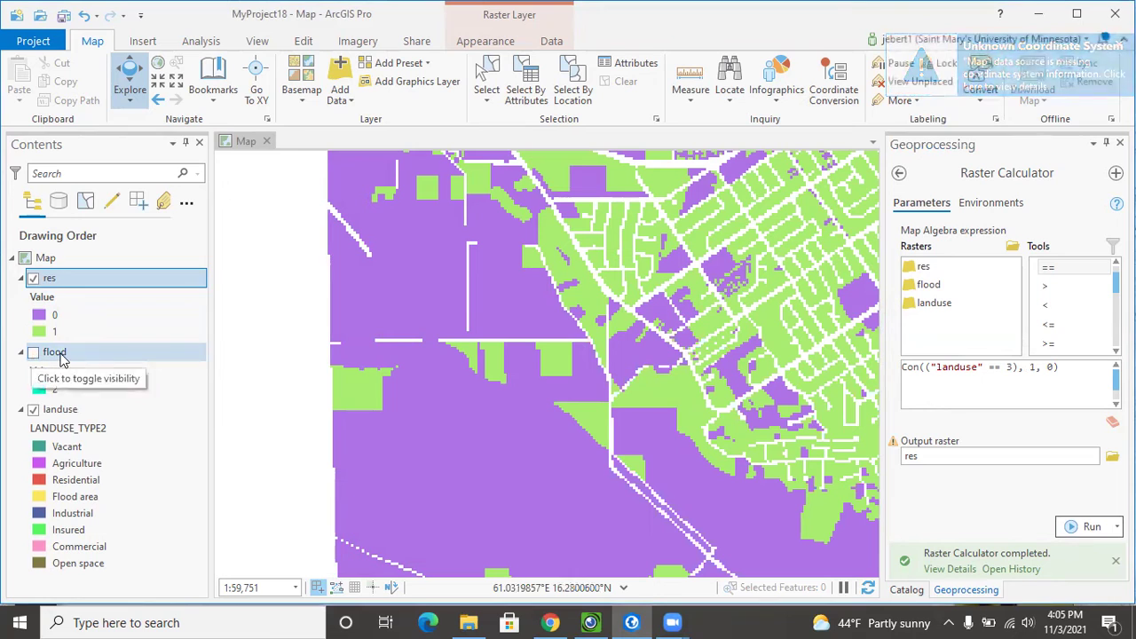
- Set the res layer's value 0 symbol to no color and close the symbology settings
{"action": "left_click", "coordinate": [55, 354]}
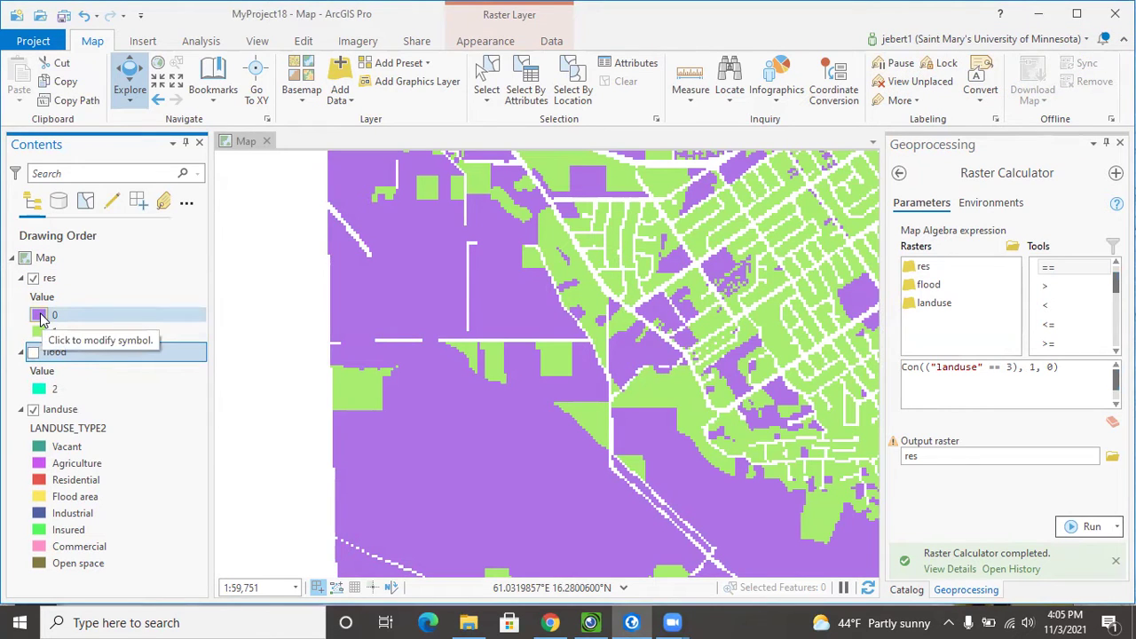
{"action": "left_click", "coordinate": [40, 318]}
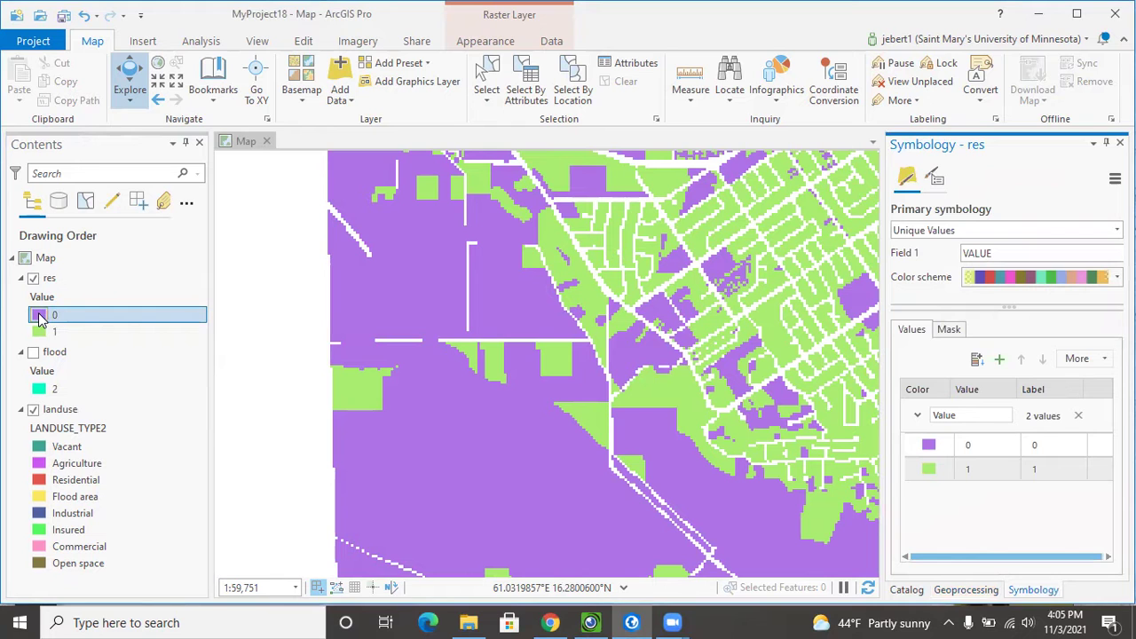
{"action": "left_click", "coordinate": [928, 445]}
{"action": "left_click", "coordinate": [927, 380]}
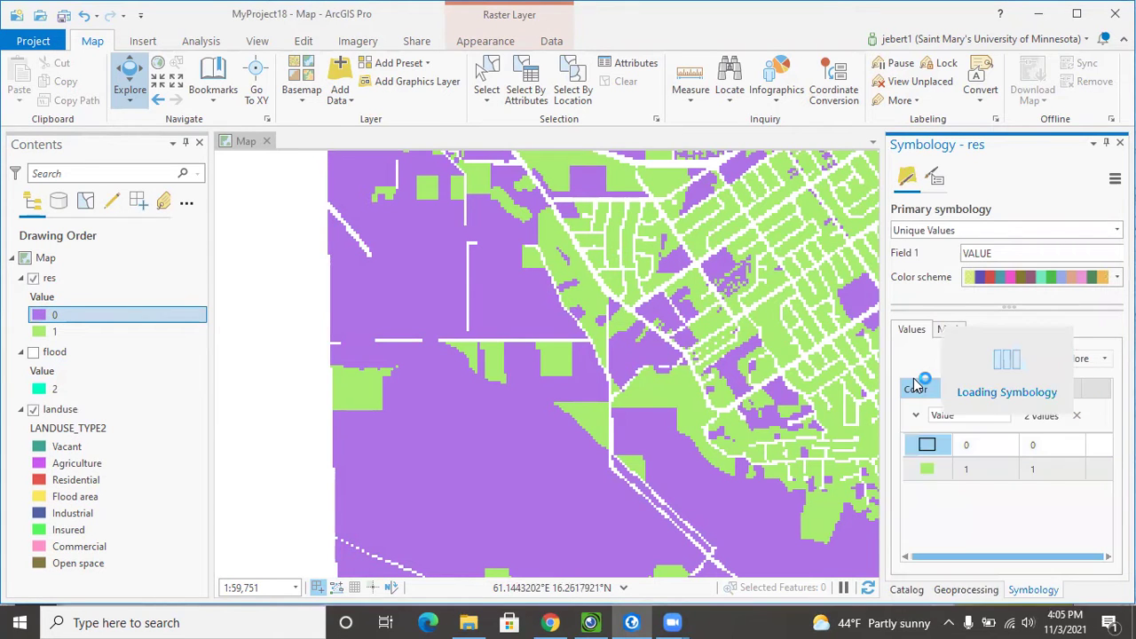
{"action": "left_click", "coordinate": [1120, 142]}
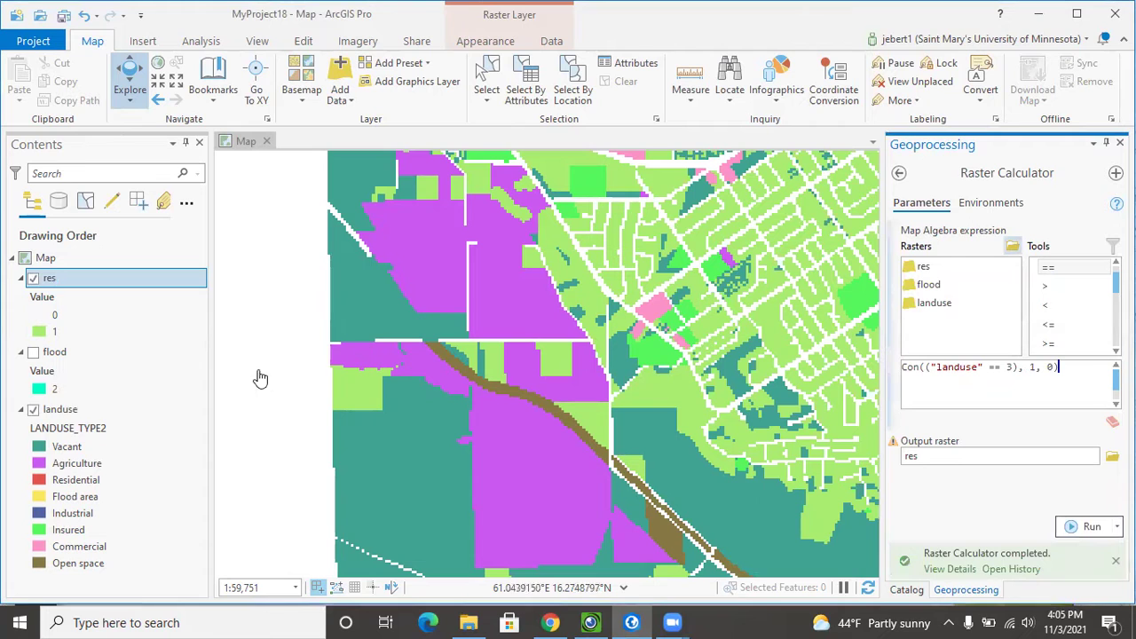
- Hide and collapse the landuse layer, and show the flood layer to compare it with the res layer
{"action": "left_click", "coordinate": [33, 410]}
{"action": "left_click", "coordinate": [21, 410]}
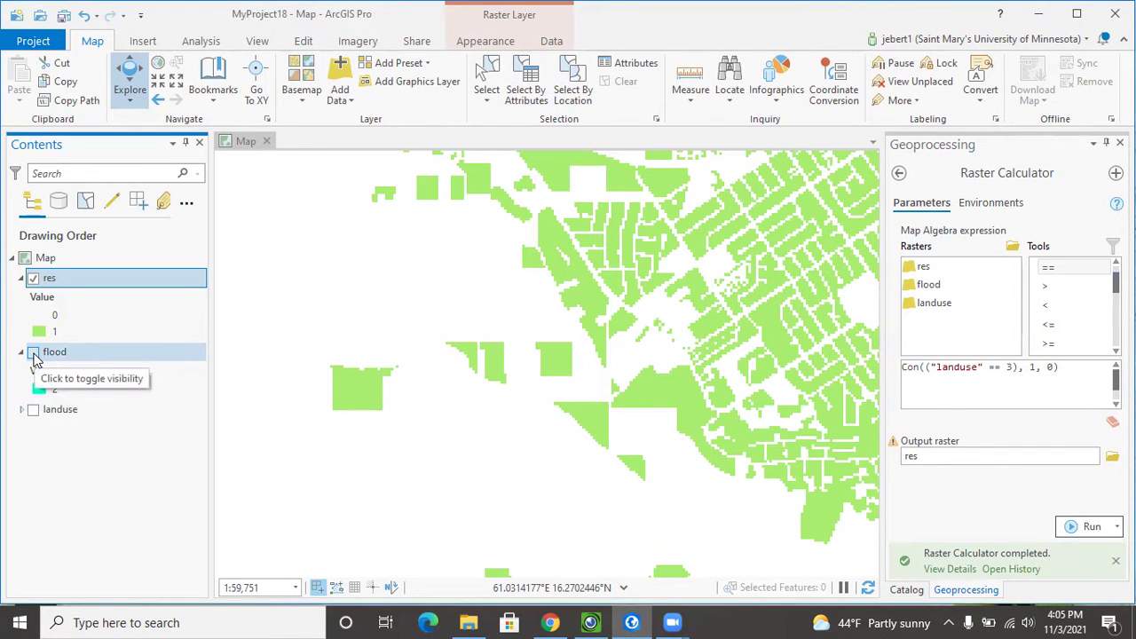
{"action": "left_click", "coordinate": [34, 353]}
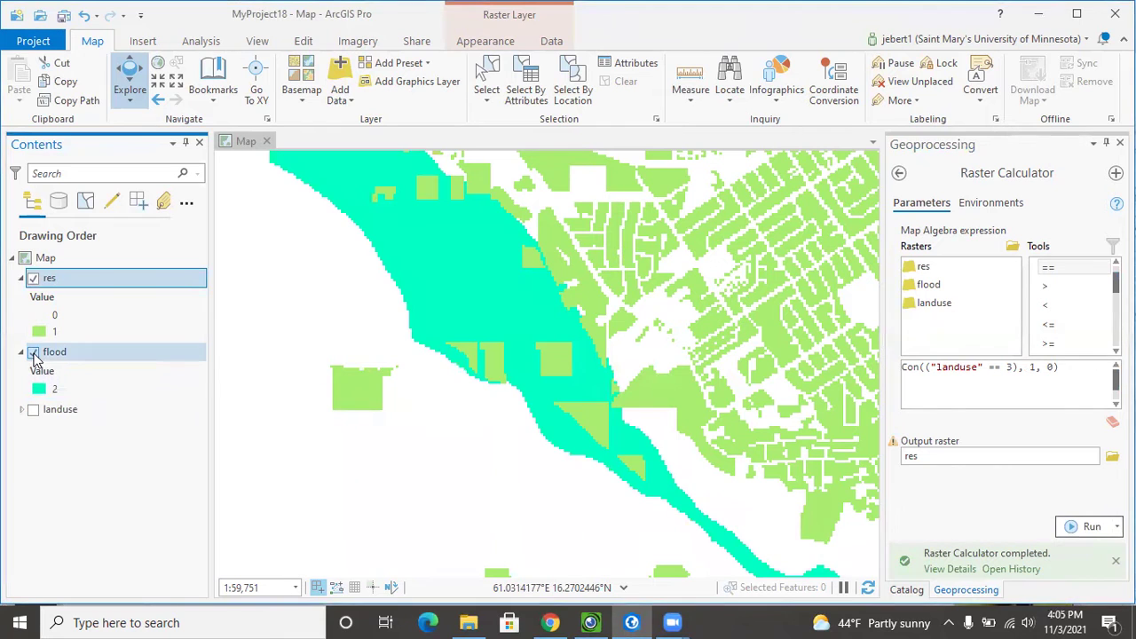
{"action": "left_click", "coordinate": [34, 279]}
{"action": "left_click", "coordinate": [34, 278]}
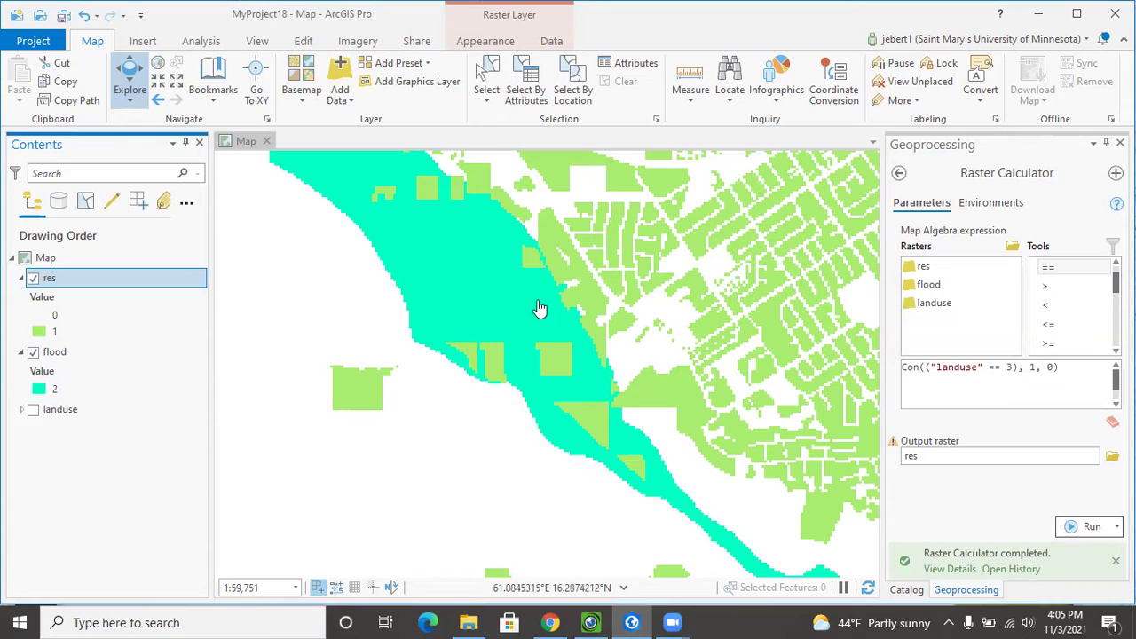
- Check the flow chart in IPEVO Visualizer, and set the output raster in ArcGIS Pro to wethomes in C:\DIGA630_WD\W2_2021
{"action": "left_click", "coordinate": [591, 622]}
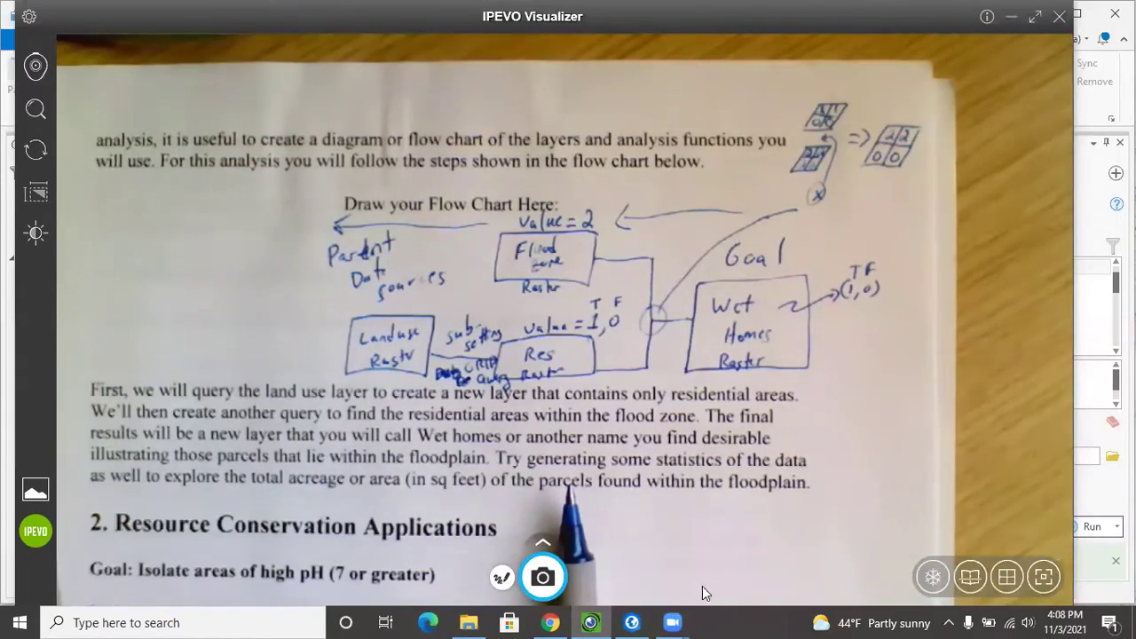
{"action": "left_click", "coordinate": [631, 621]}
{"action": "left_click", "coordinate": [946, 452]}
{"action": "type", "text": "res"}
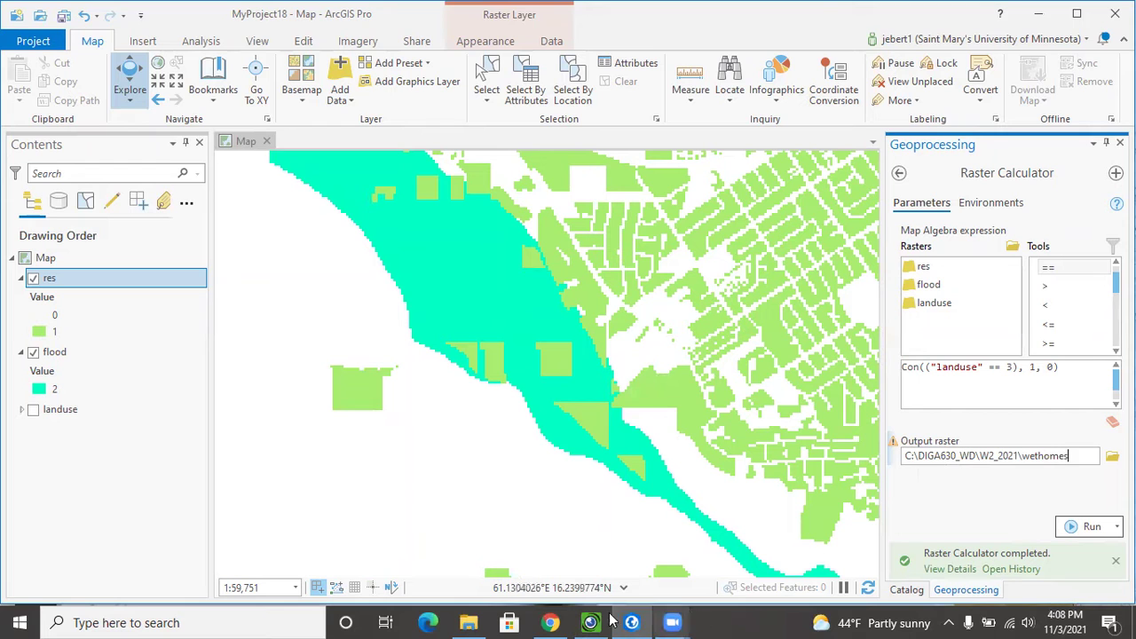
- Review the handout's paragraph in Chrome on querying residential areas and creating the Wet homes layer
{"action": "left_click", "coordinate": [550, 622]}
{"action": "scroll", "coordinate": [456, 437], "scroll_direction": "down", "scroll_amount": 1}
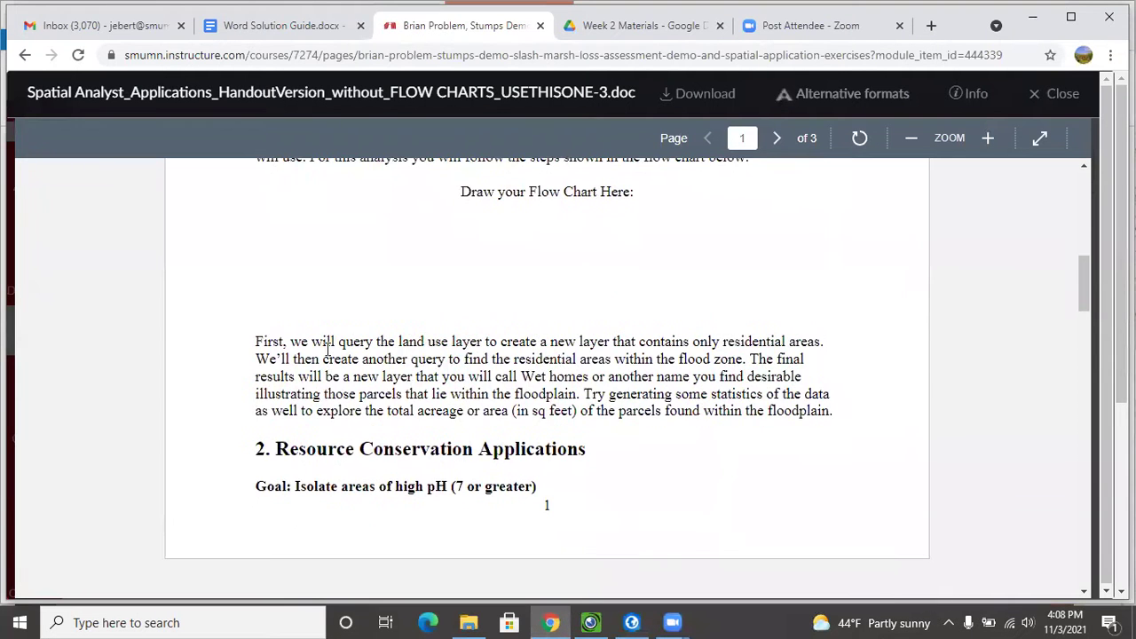
{"action": "left_click_drag", "start_coordinate": [300, 343], "coordinate": [778, 351]}
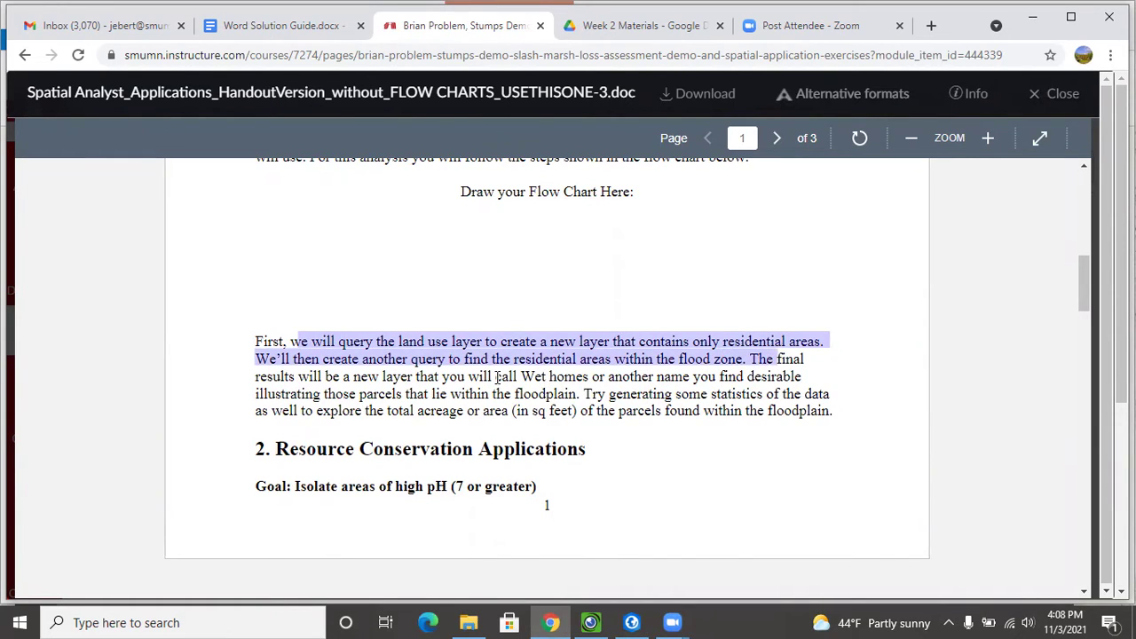
{"action": "left_click_drag", "start_coordinate": [404, 377], "coordinate": [650, 378]}
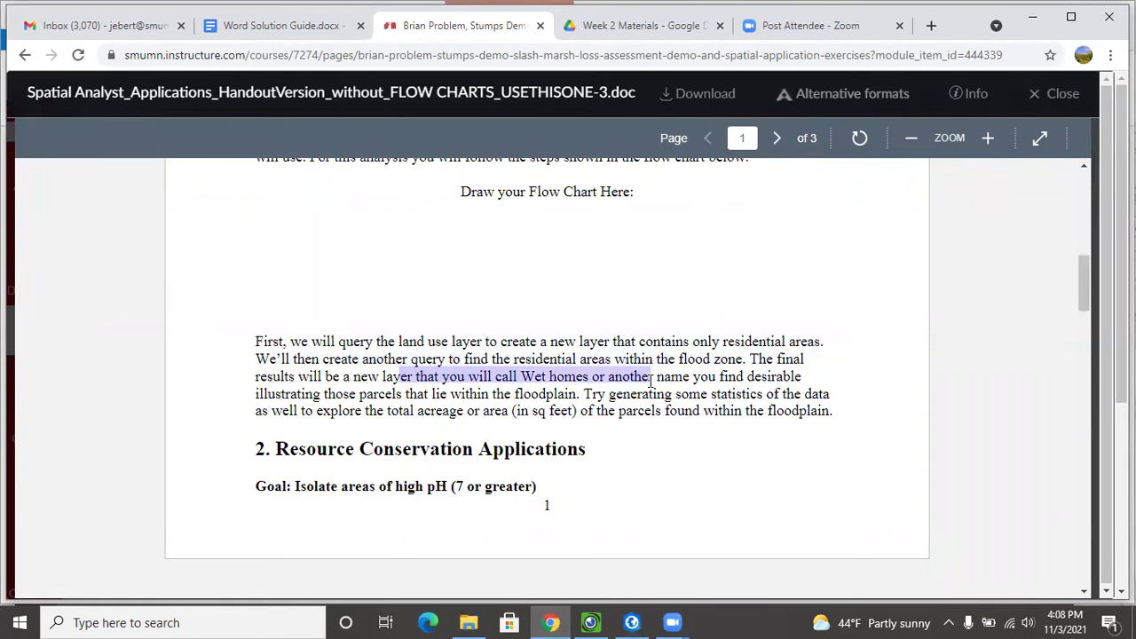
{"action": "left_click", "coordinate": [582, 393]}
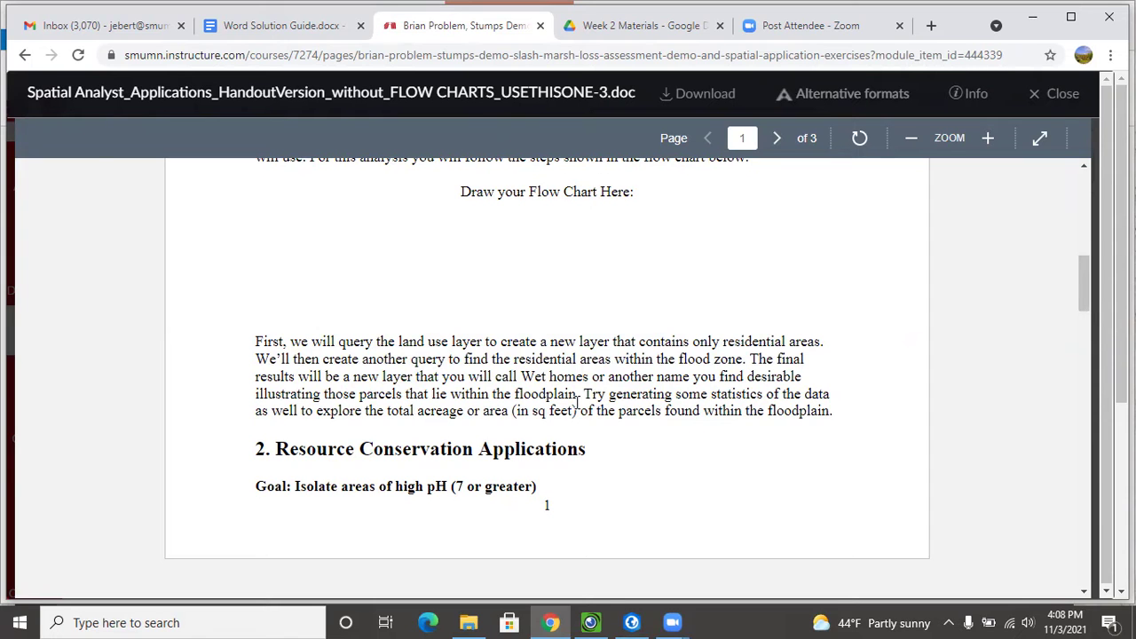
- Switch to ArcGIS Pro and replace the landuse condition in the Con expression with "flood" == 2
{"action": "left_click", "coordinate": [632, 622]}
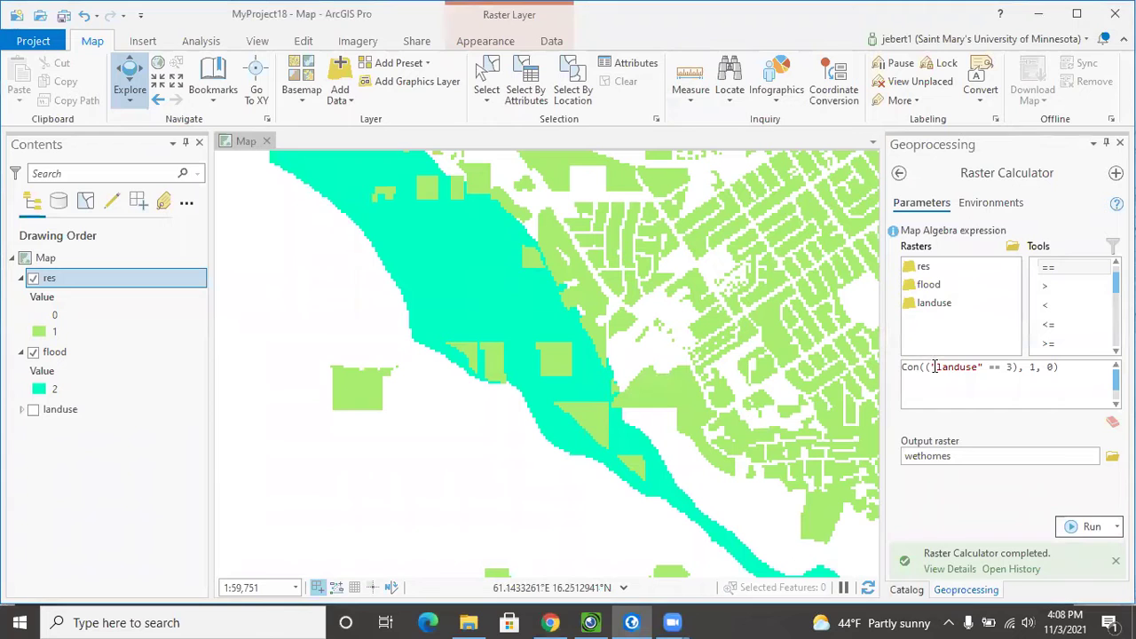
{"action": "mouse_move", "coordinate": [931, 370]}
{"action": "left_mouse_down"}
{"action": "mouse_move", "coordinate": [983, 370]}
{"action": "mouse_move", "coordinate": [925, 368]}
{"action": "left_mouse_up"}
{"action": "left_click", "coordinate": [1009, 367]}
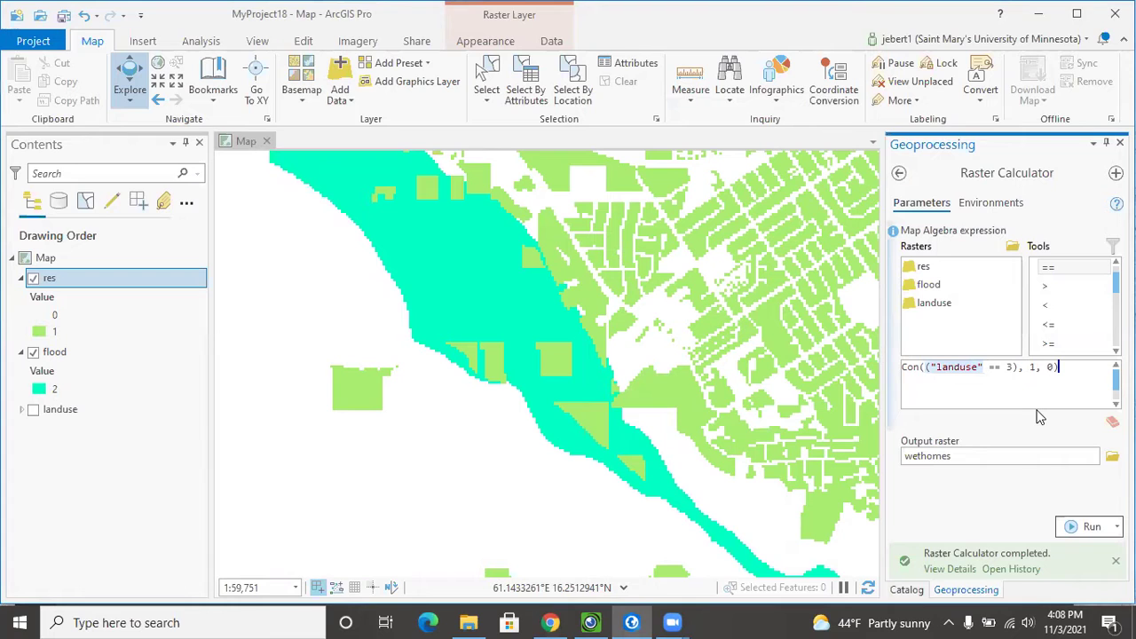
{"action": "key", "text": "Right"}
{"action": "key", "text": "BackSpace"}
{"action": "key", "text": "BackSpace"}
{"action": "key", "text": "BackSpace"}
{"action": "key", "text": "BackSpace"}
{"action": "key", "text": "BackSpace"}
{"action": "key", "text": "BackSpace"}
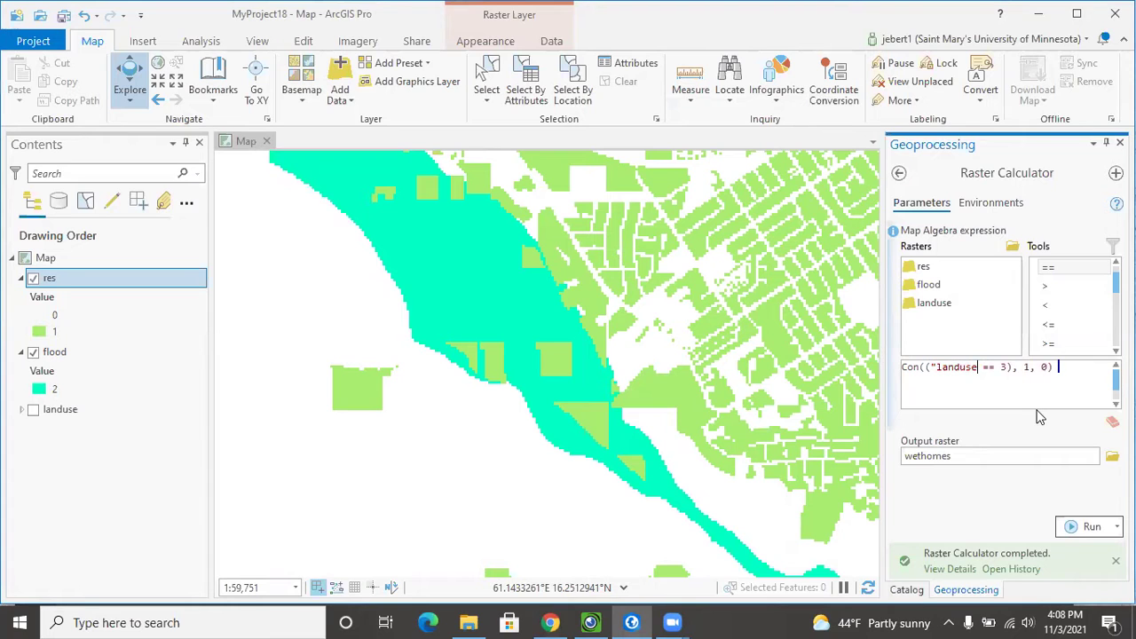
{"action": "key", "text": "BackSpace"}
{"action": "key", "text": "BackSpace"}
{"action": "key", "text": "BackSpace"}
{"action": "left_click", "coordinate": [936, 288]}
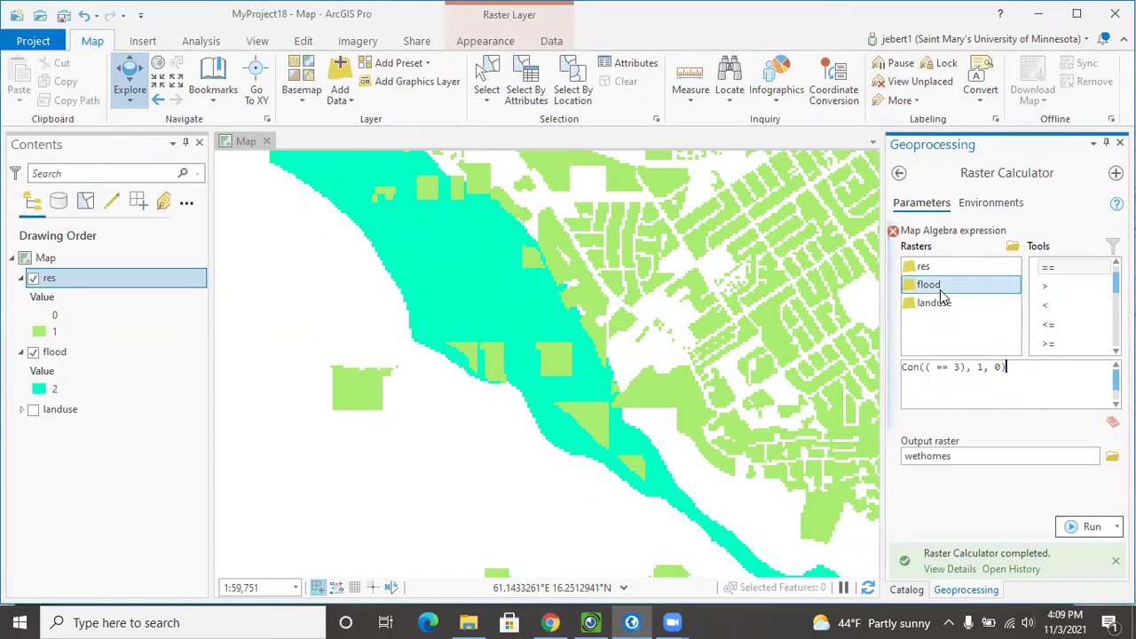
{"action": "double_click", "coordinate": [932, 293]}
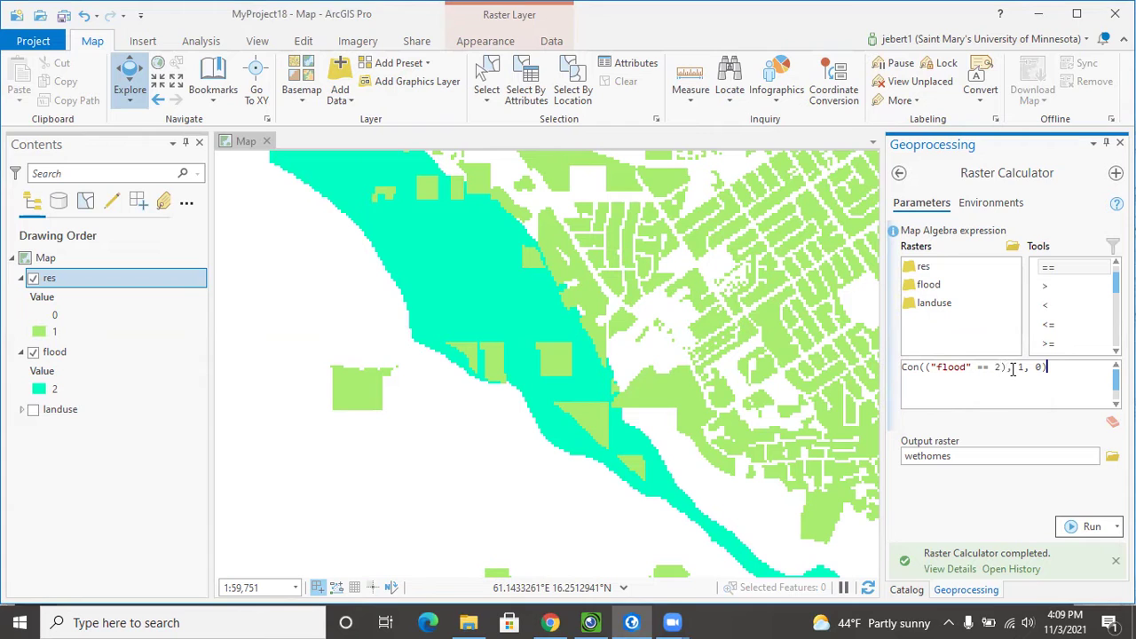
- Add the second condition & ("res" == 1) after the flood condition in the Con expression
{"action": "left_click", "coordinate": [1010, 368]}
{"action": "scroll", "coordinate": [1072, 306], "scroll_direction": "down", "scroll_amount": 3}
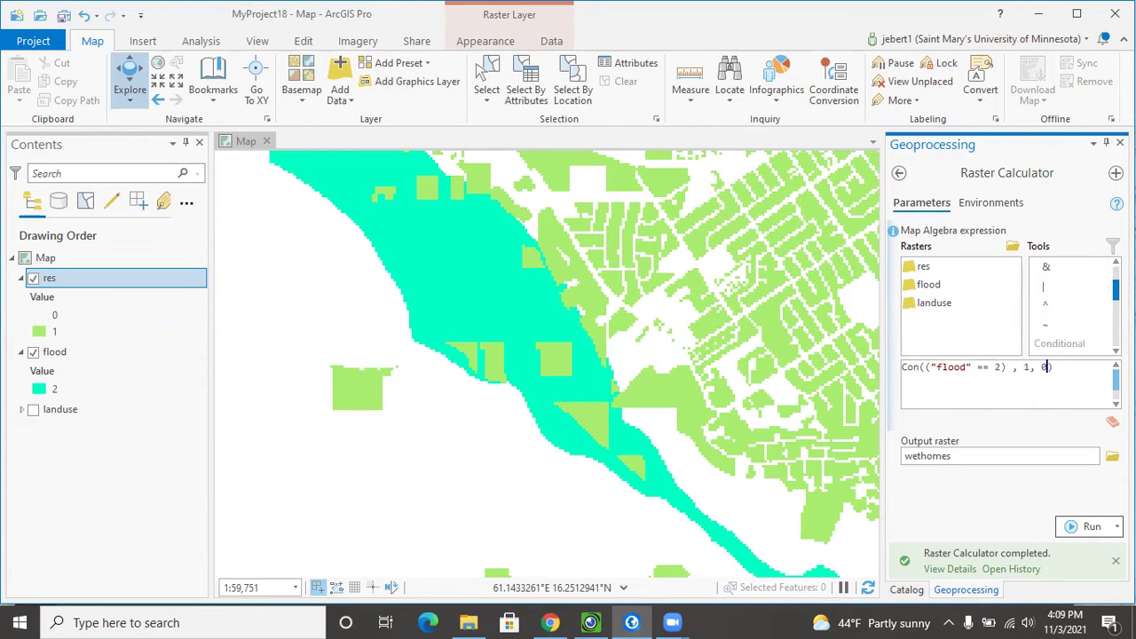
{"action": "double_click", "coordinate": [1049, 267]}
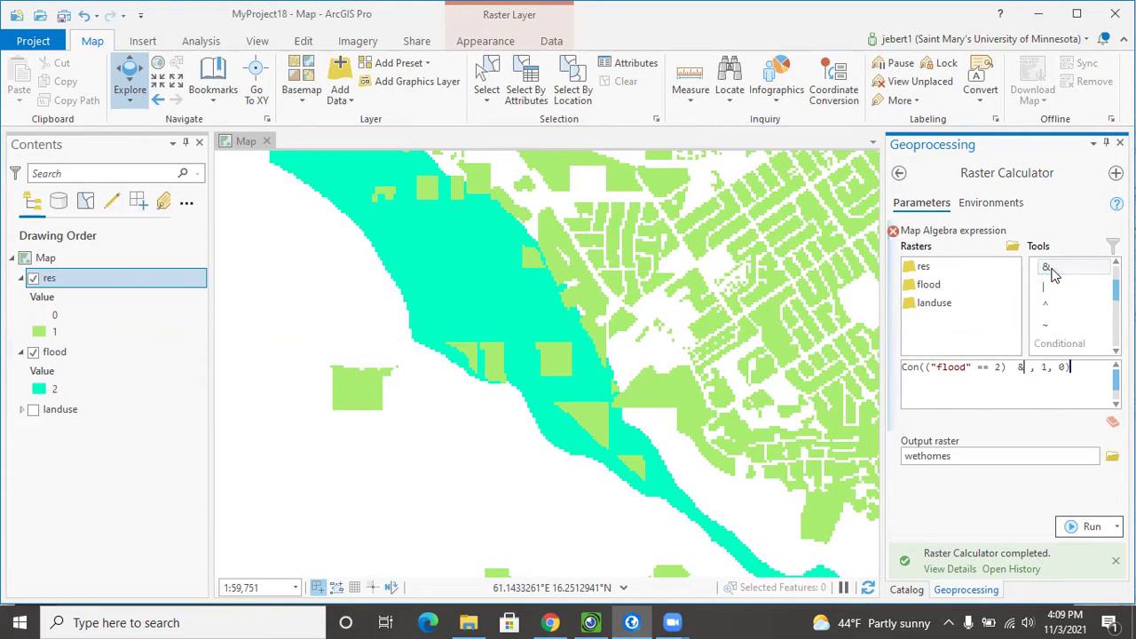
{"action": "left_click", "coordinate": [1017, 371]}
{"action": "key", "text": "BackSpace"}
{"action": "type", "text": "("}
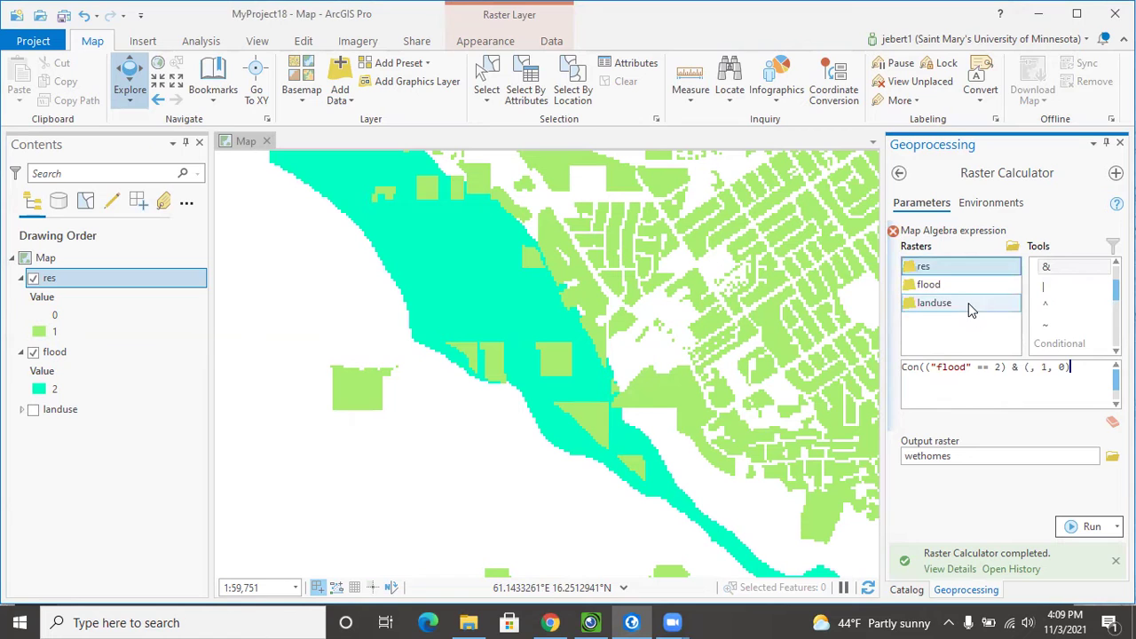
{"action": "double_click", "coordinate": [933, 271]}
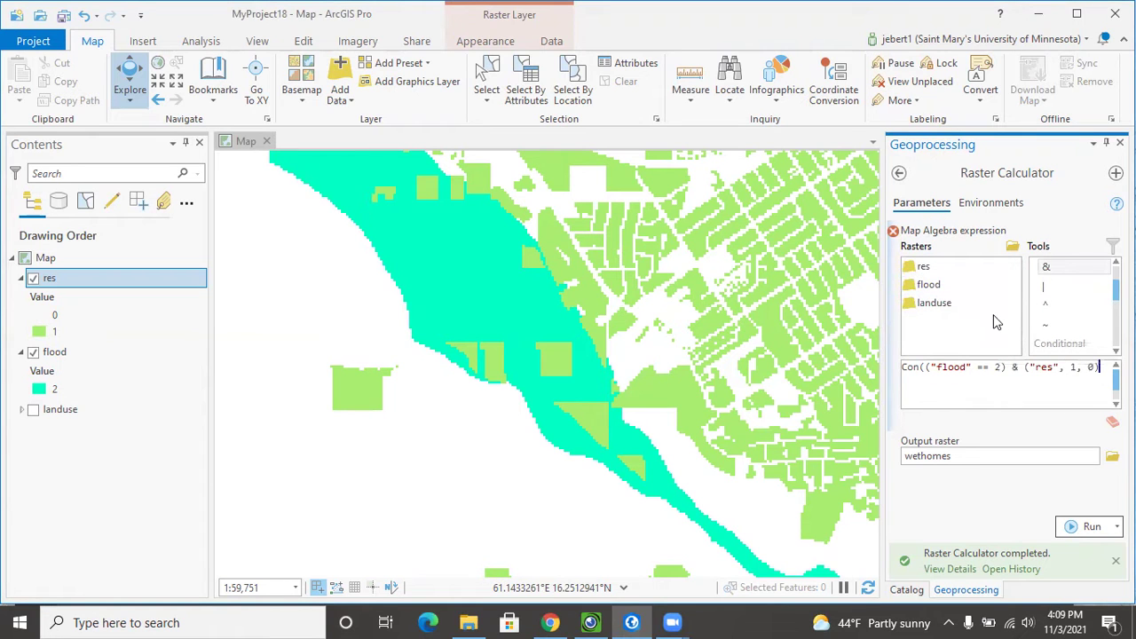
{"action": "scroll", "coordinate": [1065, 307], "scroll_direction": "up", "scroll_amount": 4}
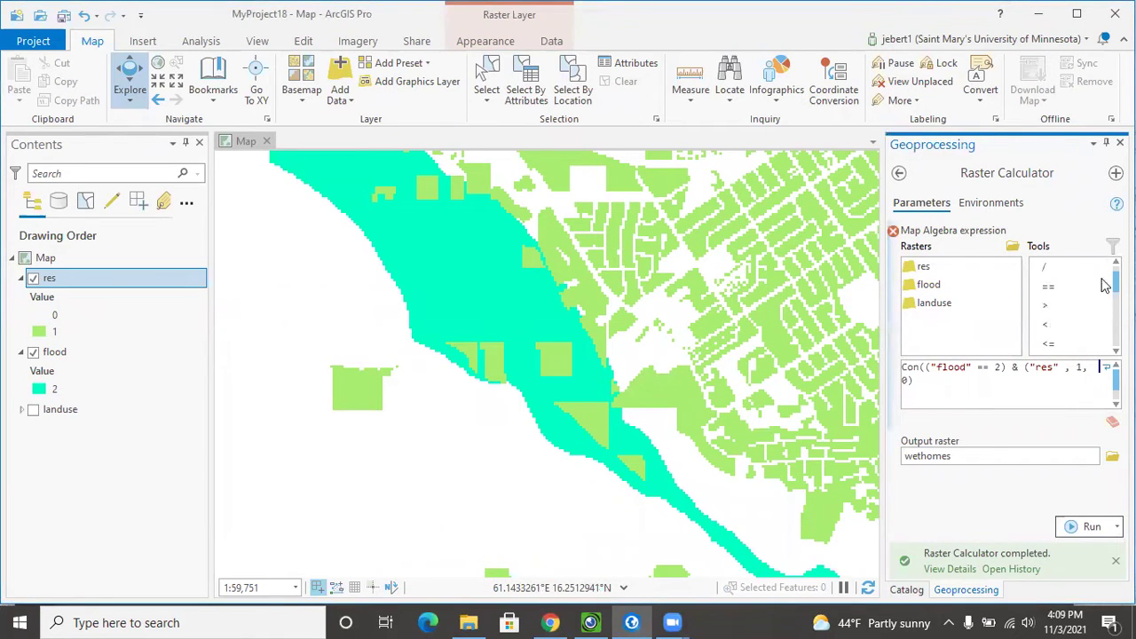
{"action": "double_click", "coordinate": [1048, 286]}
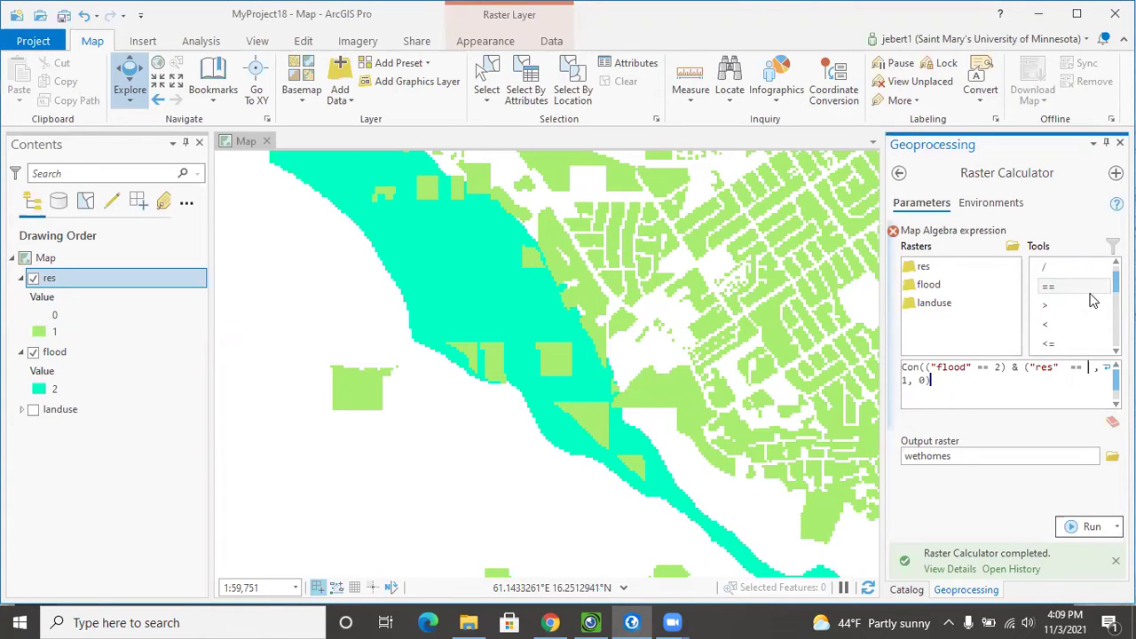
{"action": "type", "text": "1)"}
- Finalize the expression as Con(("flood" == 2) & ("res" == 1), 1, 0) and run the Raster Calculator
{"action": "double_click", "coordinate": [929, 381]}
{"action": "key", "text": "BackSpace"}
{"action": "type", "text": "1"}
{"action": "left_click", "coordinate": [1004, 368]}
{"action": "type", "text": ")"}
{"action": "key", "text": "BackSpace"}
{"action": "left_click", "coordinate": [1078, 528]}
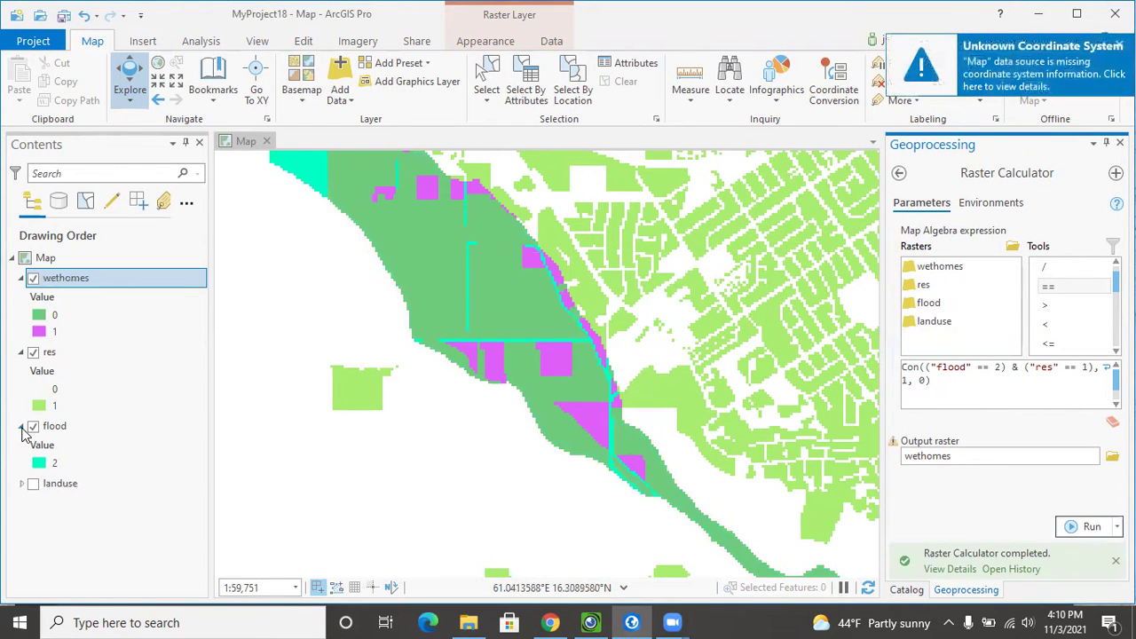
- Hide and collapse the flood and res layers so that only wethomes is displayed
{"action": "left_click", "coordinate": [21, 426]}
{"action": "left_click", "coordinate": [33, 426]}
{"action": "left_click", "coordinate": [33, 353]}
{"action": "left_click", "coordinate": [22, 352]}
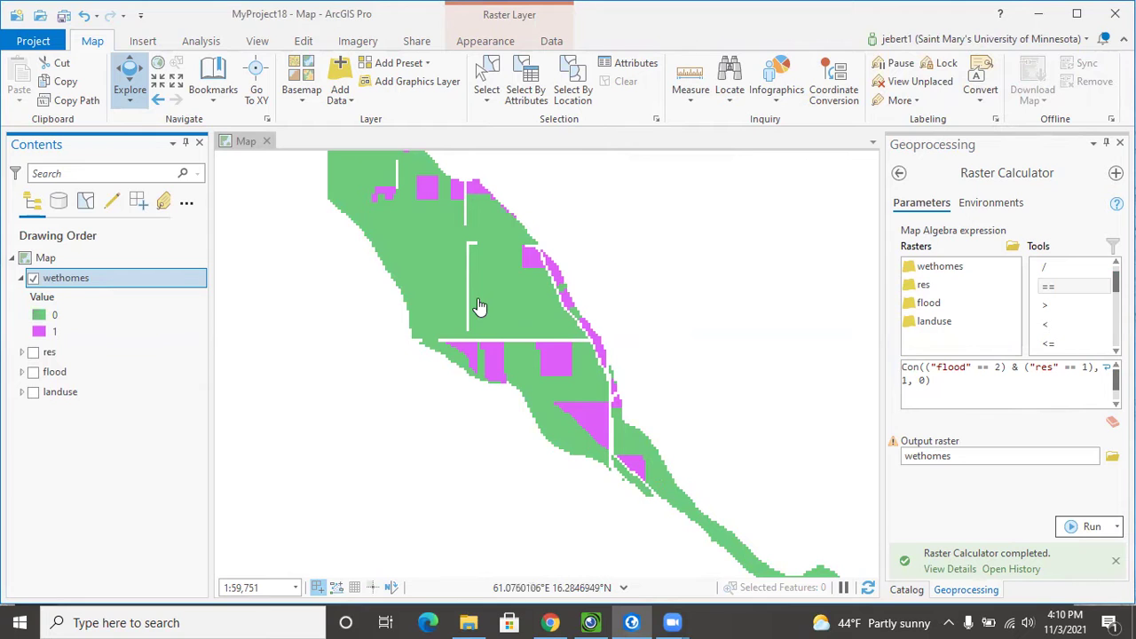
- Set the wethomes layer's value 0 symbol to no color and close the symbology settings
{"action": "left_click", "coordinate": [39, 322]}
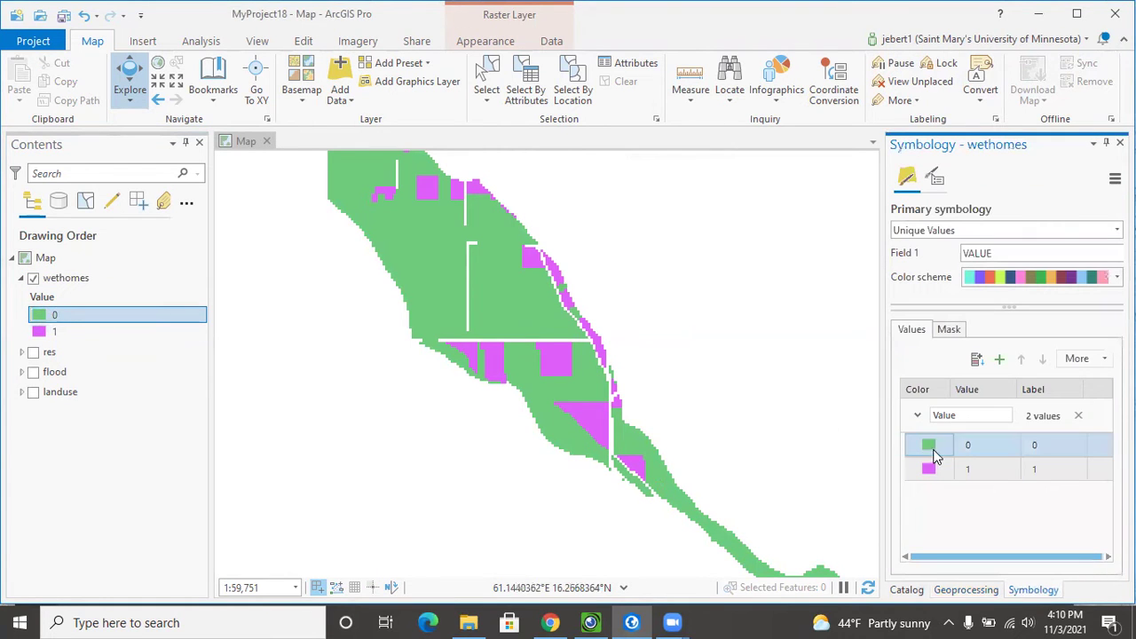
{"action": "left_click", "coordinate": [928, 445]}
{"action": "left_click", "coordinate": [922, 381]}
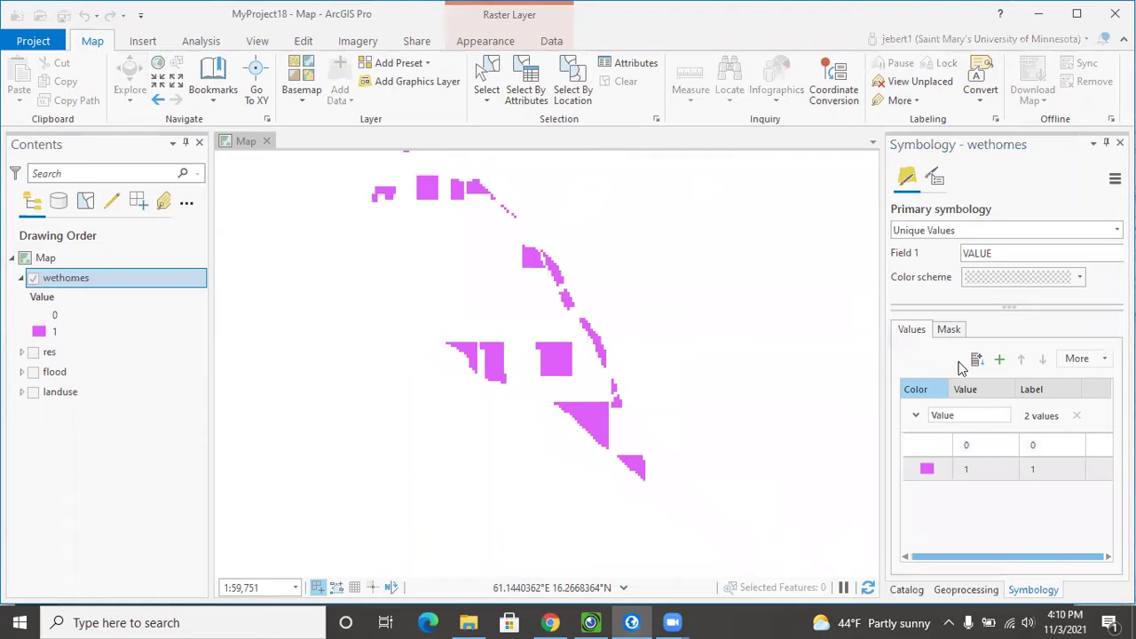
{"action": "left_click", "coordinate": [1119, 143]}
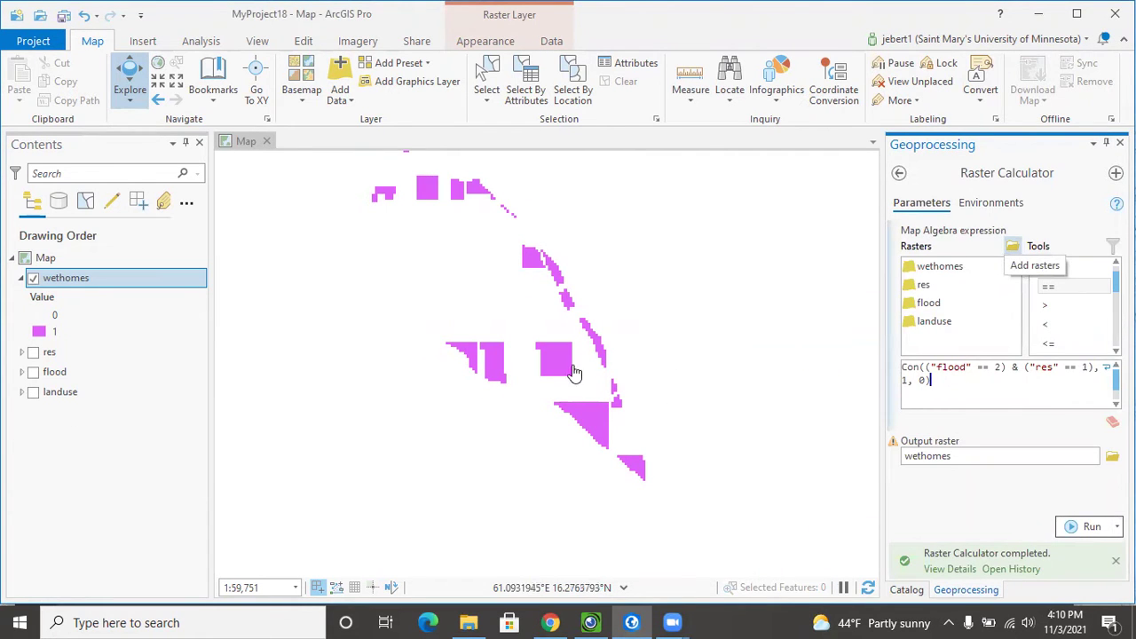
- Switch to the Word Solution Guide in Chrome and review the Step #1 Res solution for the flood map problem
{"action": "mouse_move", "coordinate": [556, 622]}
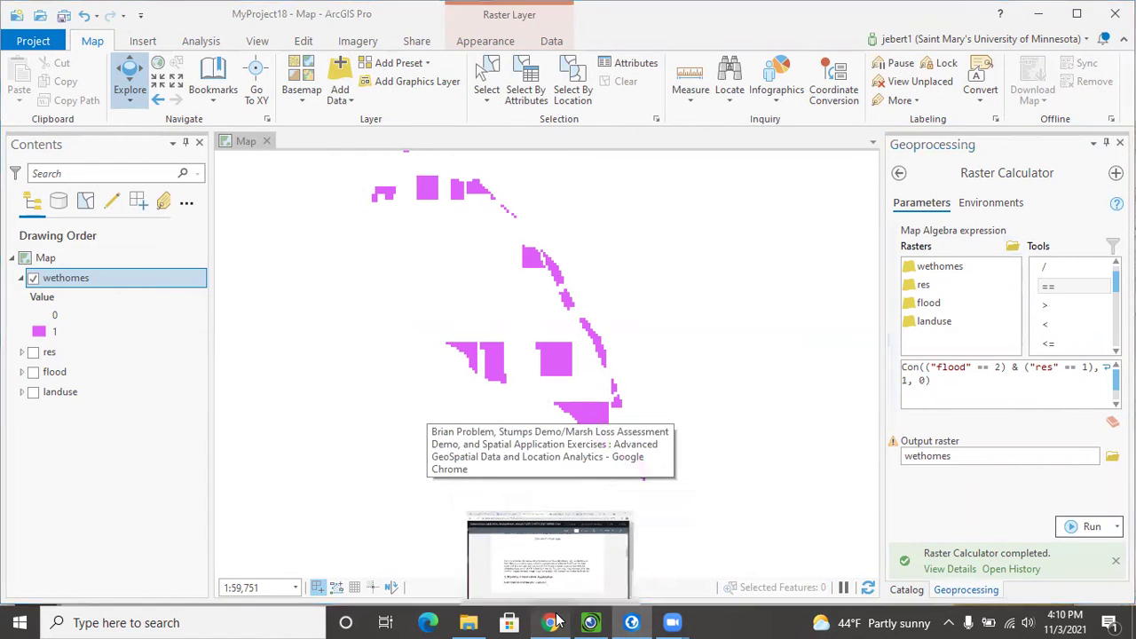
{"action": "left_click", "coordinate": [555, 622]}
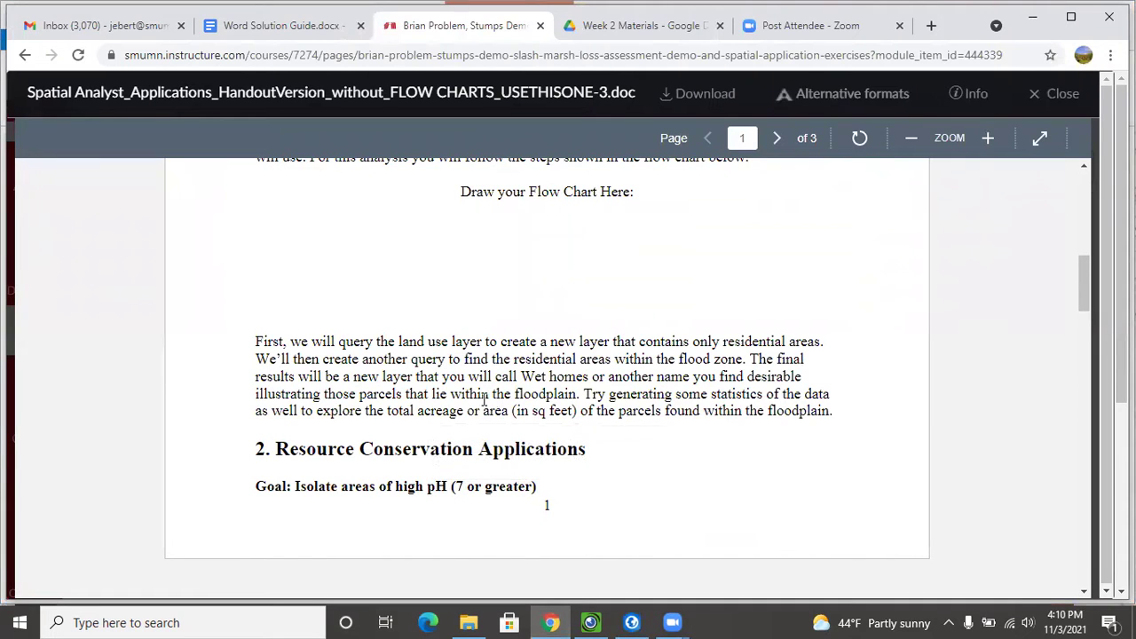
{"action": "left_click", "coordinate": [300, 32]}
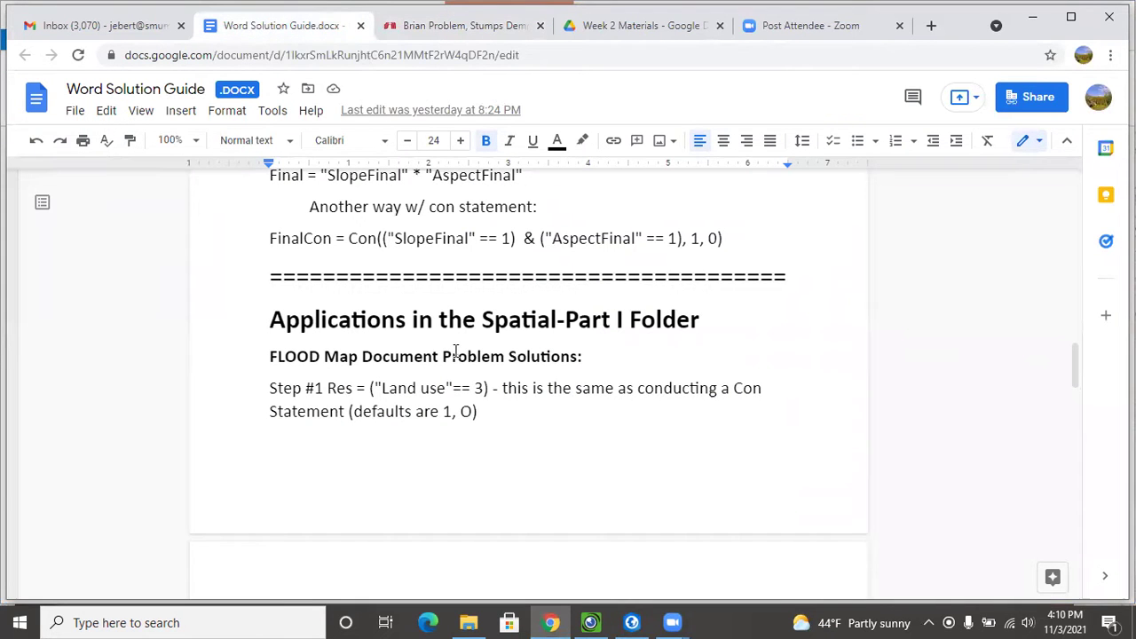
{"action": "scroll", "coordinate": [455, 349], "scroll_direction": "down", "scroll_amount": 2}
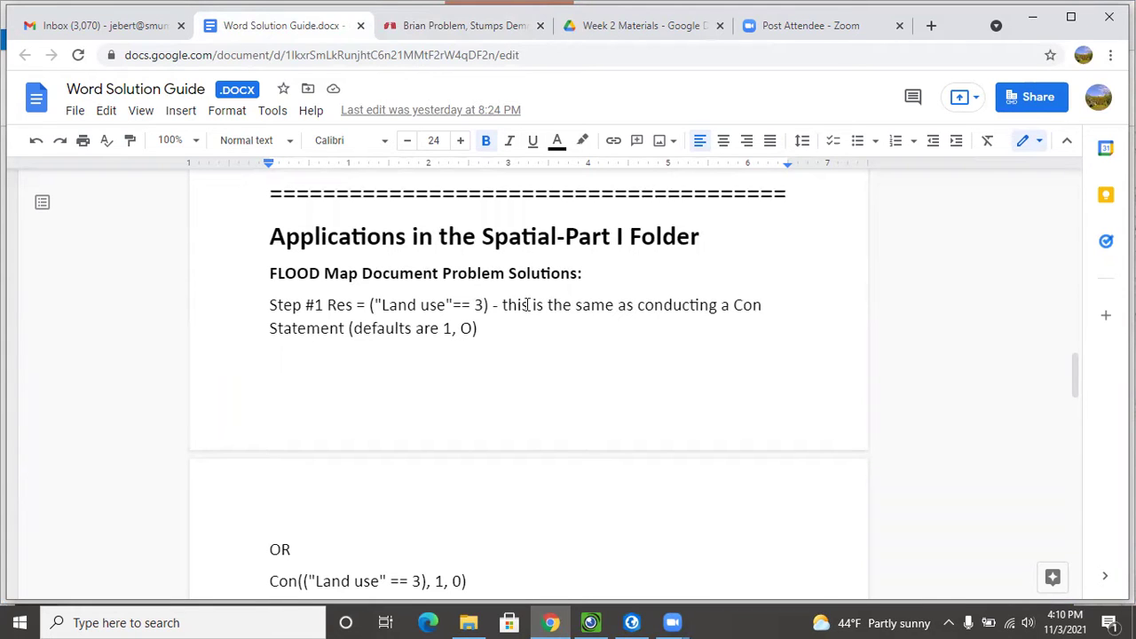
{"action": "left_click_drag", "start_coordinate": [369, 304], "coordinate": [487, 301]}
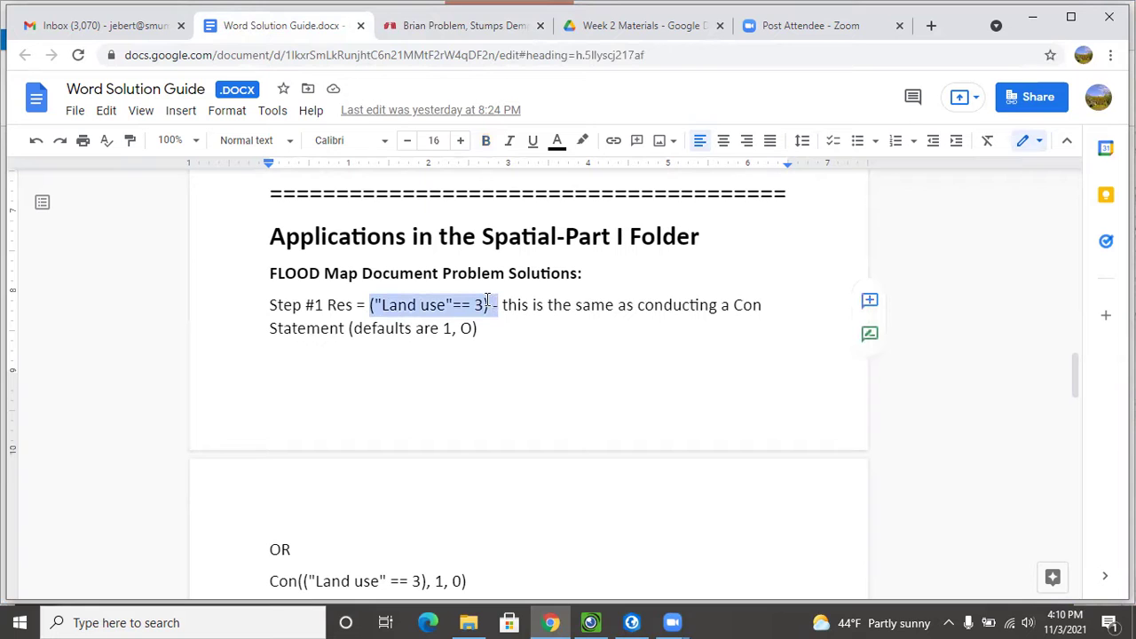
{"action": "left_click", "coordinate": [452, 304]}
{"action": "left_click", "coordinate": [479, 328]}
- Examine the guide's alternative Con statement for land use and the Step #2 options for combining Flood and Res
{"action": "scroll", "coordinate": [444, 294], "scroll_direction": "down", "scroll_amount": 1}
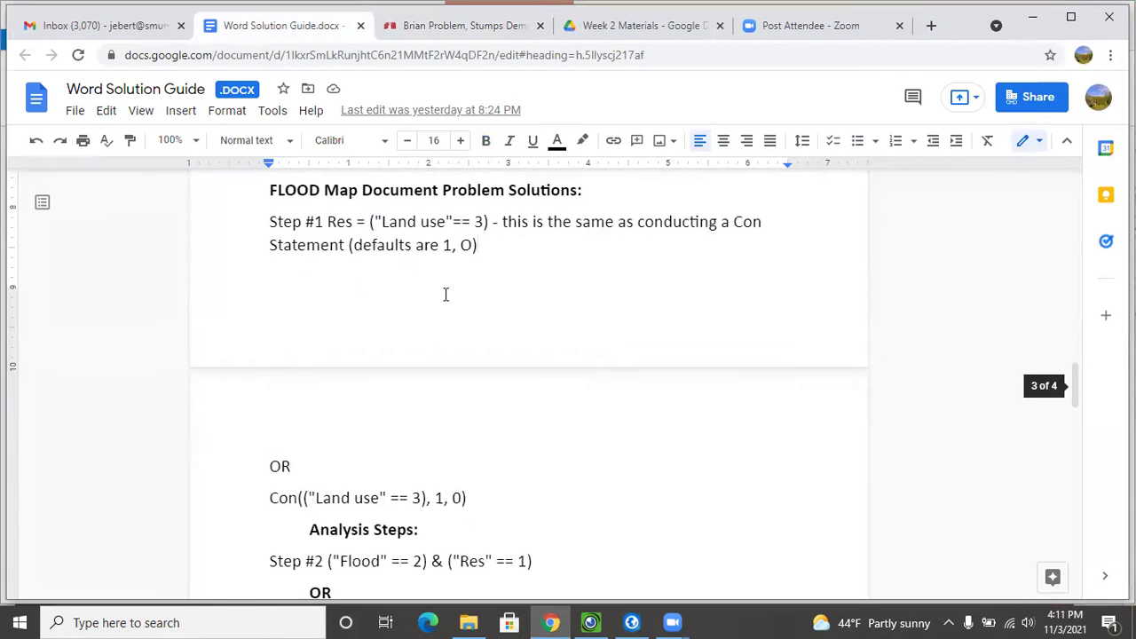
{"action": "scroll", "coordinate": [378, 271], "scroll_direction": "down", "scroll_amount": 2}
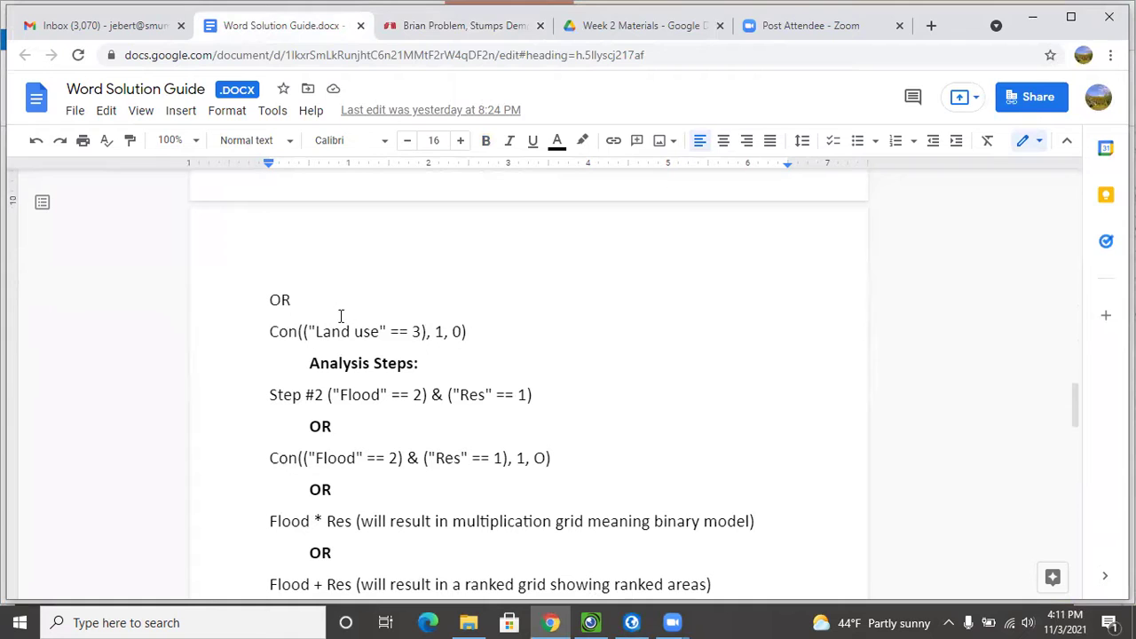
{"action": "left_click", "coordinate": [268, 332]}
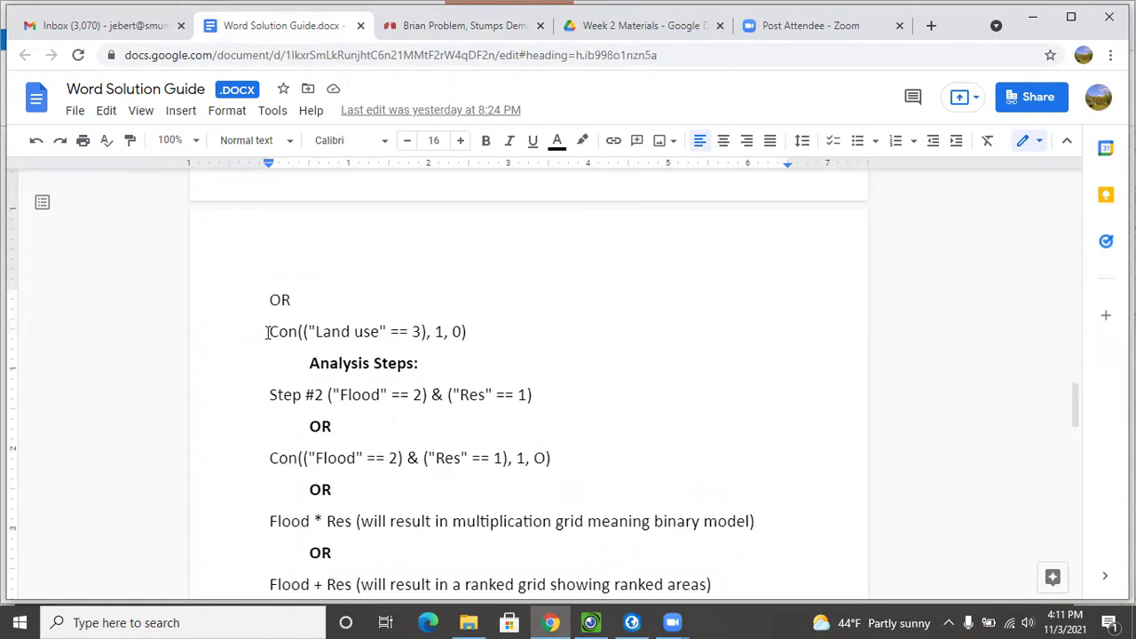
{"action": "left_click_drag", "start_coordinate": [268, 332], "coordinate": [470, 332]}
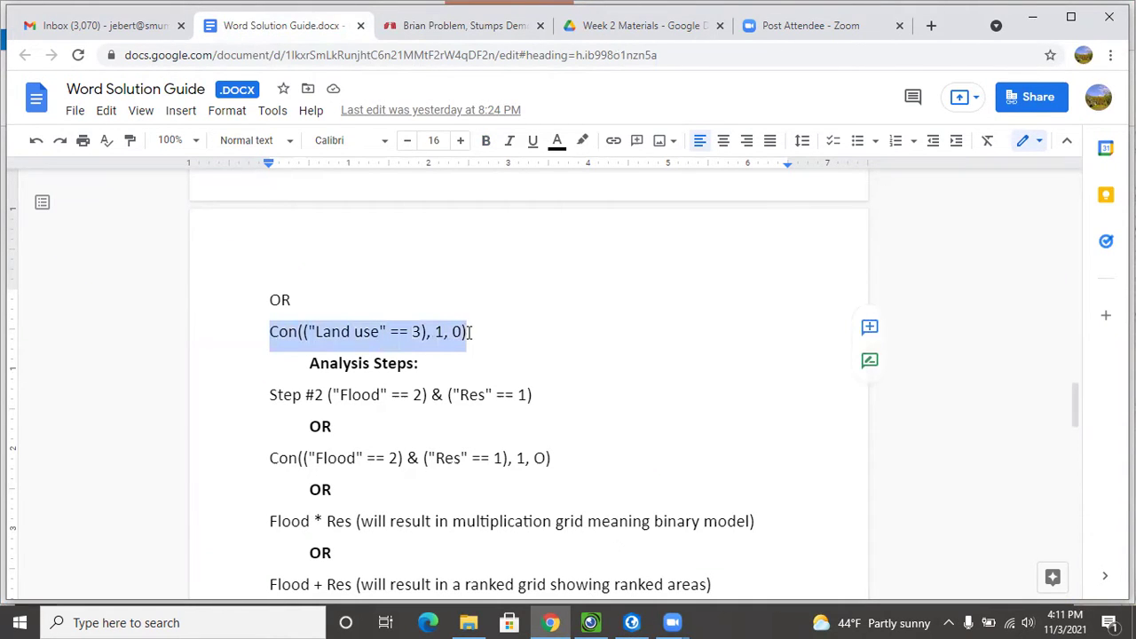
{"action": "scroll", "coordinate": [470, 332], "scroll_direction": "down", "scroll_amount": 2}
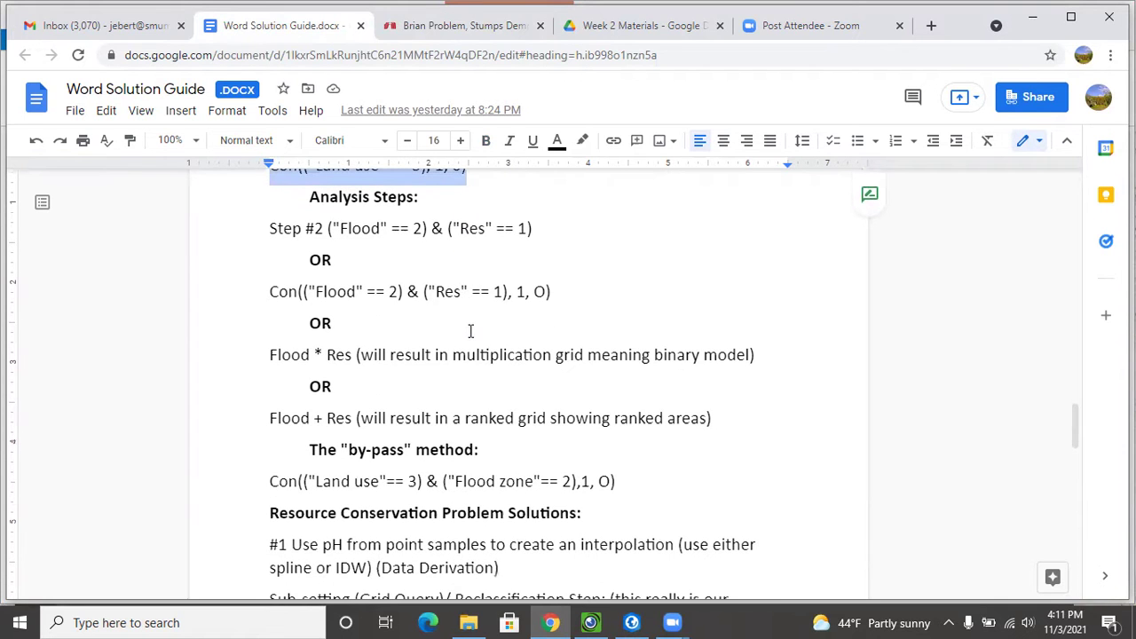
- Examine the guide's Step #2 Con, logical, multiplication and addition expressions for Flood and Res, and the "by-pass" method's Con statement
{"action": "scroll", "coordinate": [468, 331], "scroll_direction": "up", "scroll_amount": 1}
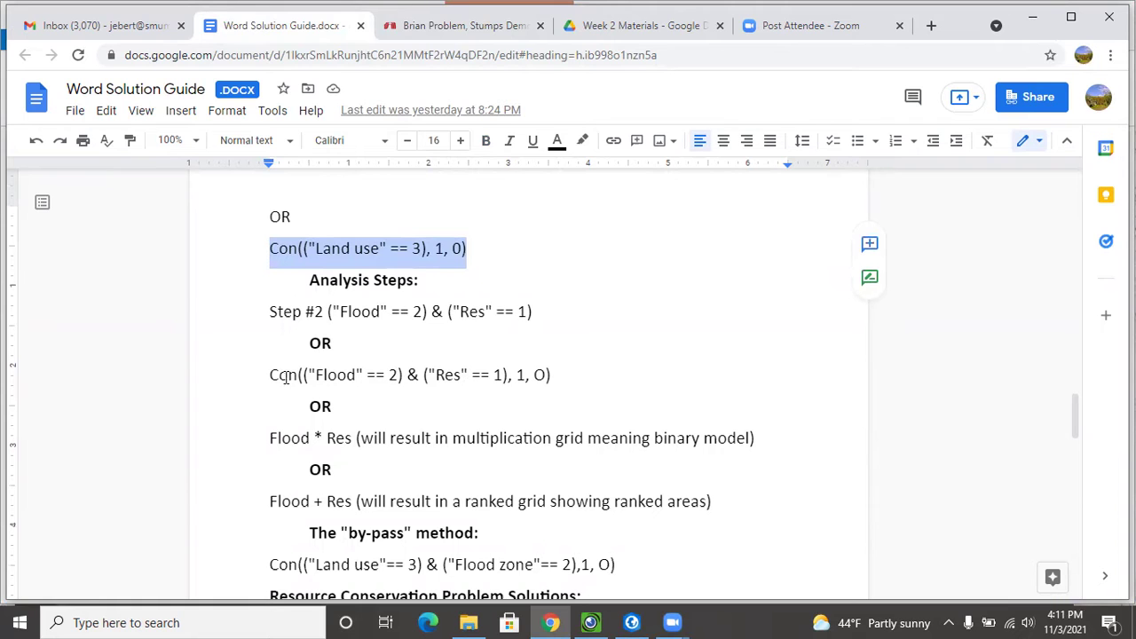
{"action": "left_click_drag", "start_coordinate": [272, 374], "coordinate": [572, 374]}
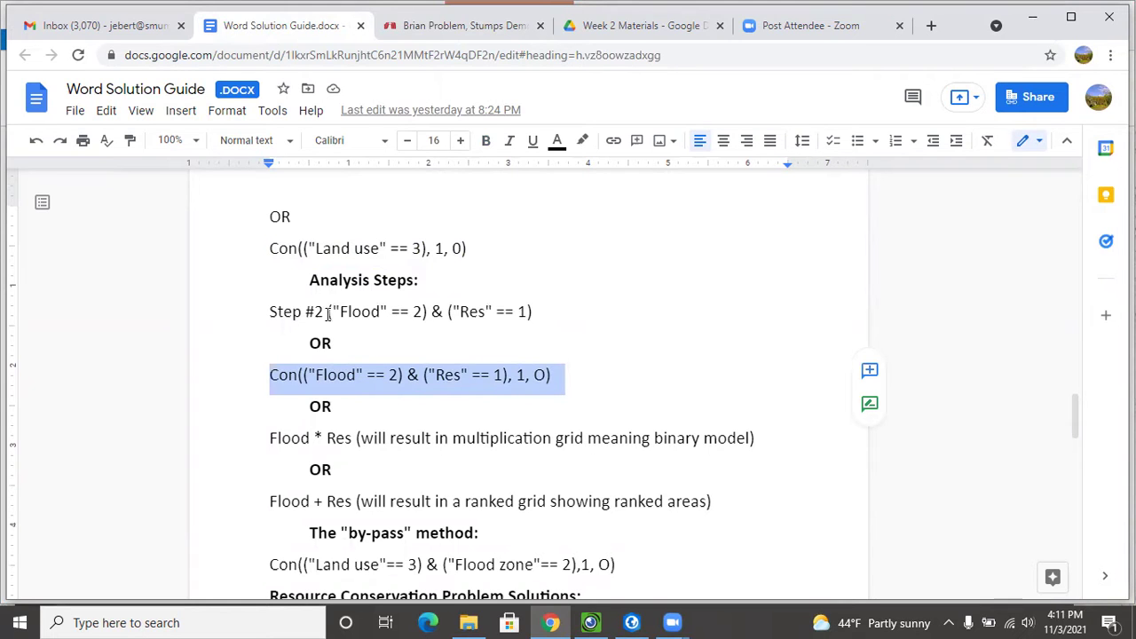
{"action": "left_click_drag", "start_coordinate": [330, 311], "coordinate": [529, 326]}
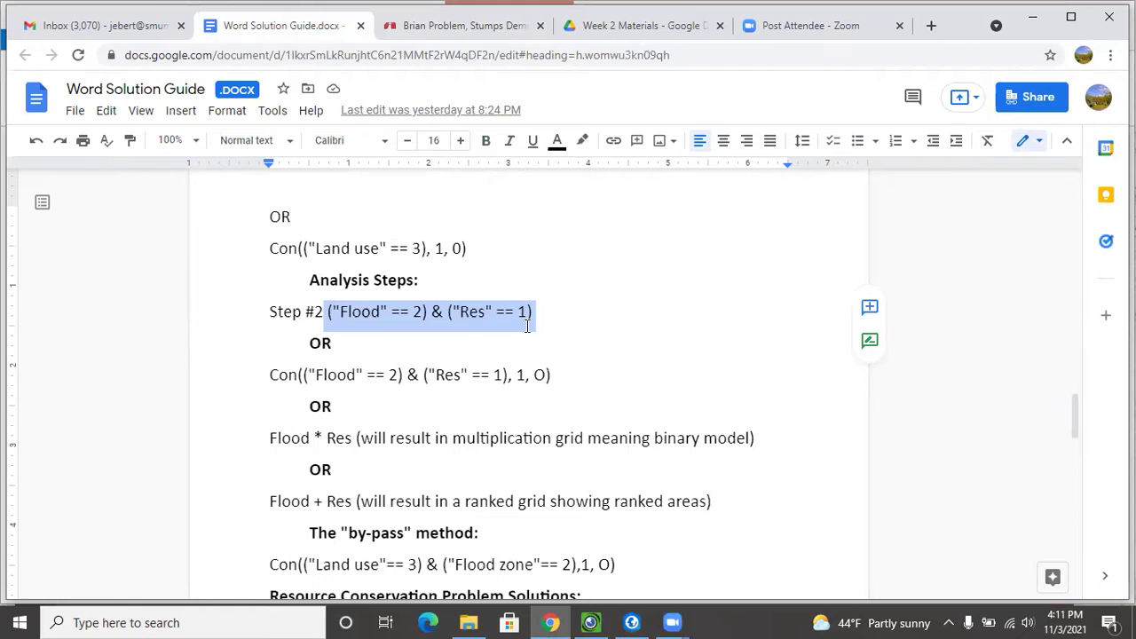
{"action": "scroll", "coordinate": [312, 404], "scroll_direction": "down", "scroll_amount": 2}
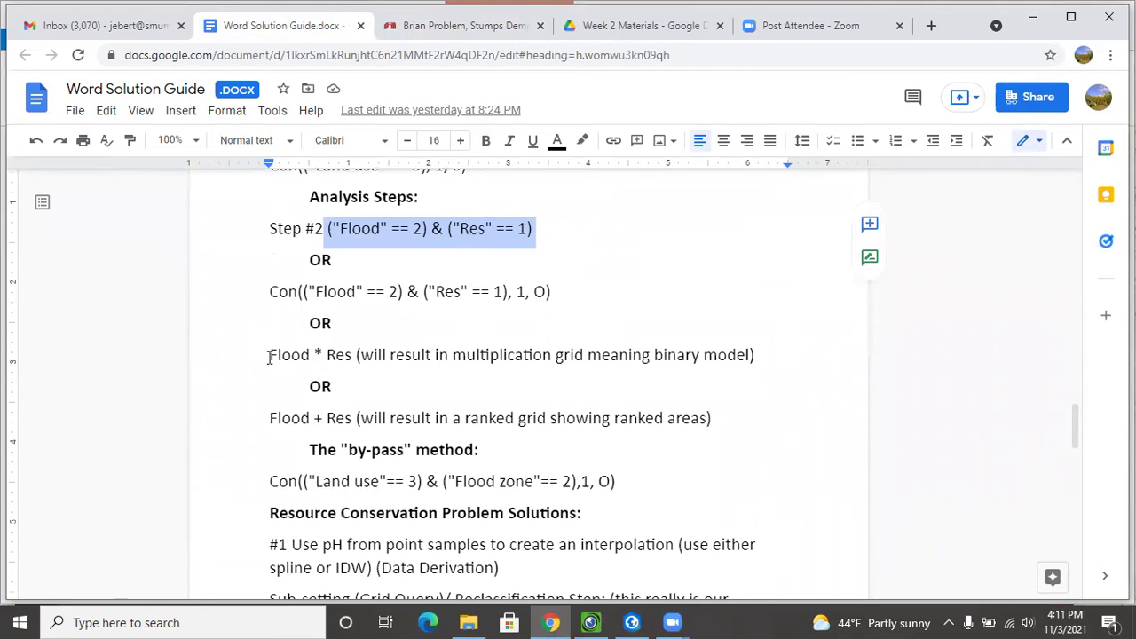
{"action": "left_click_drag", "start_coordinate": [270, 355], "coordinate": [344, 356]}
{"action": "left_click_drag", "start_coordinate": [272, 419], "coordinate": [355, 418]}
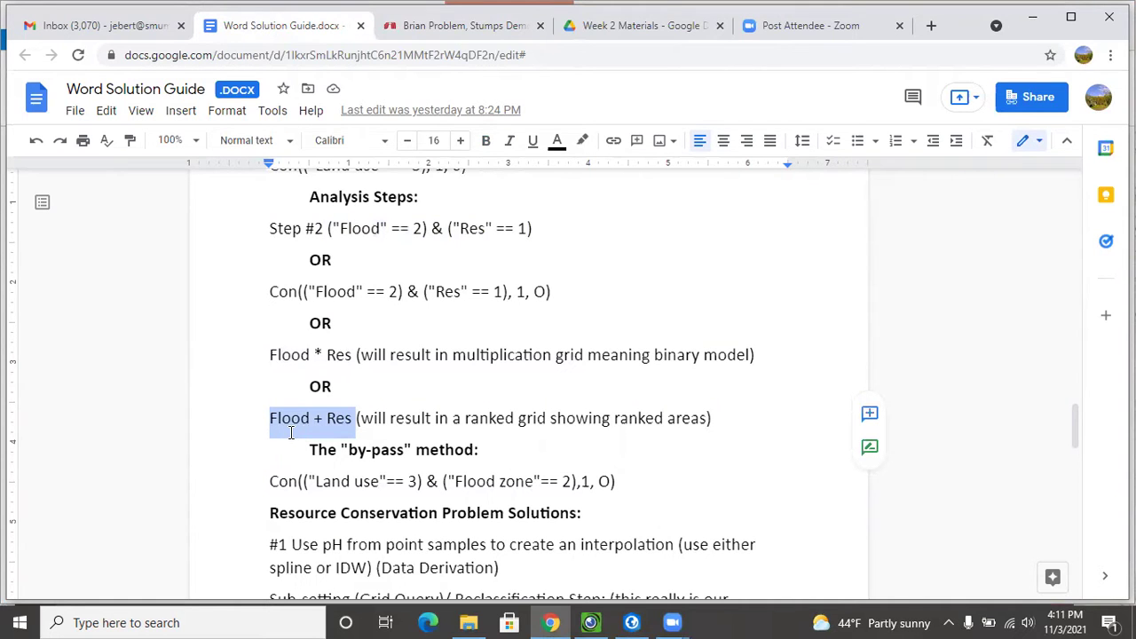
{"action": "scroll", "coordinate": [311, 439], "scroll_direction": "down", "scroll_amount": 2}
{"action": "left_click", "coordinate": [379, 395]}
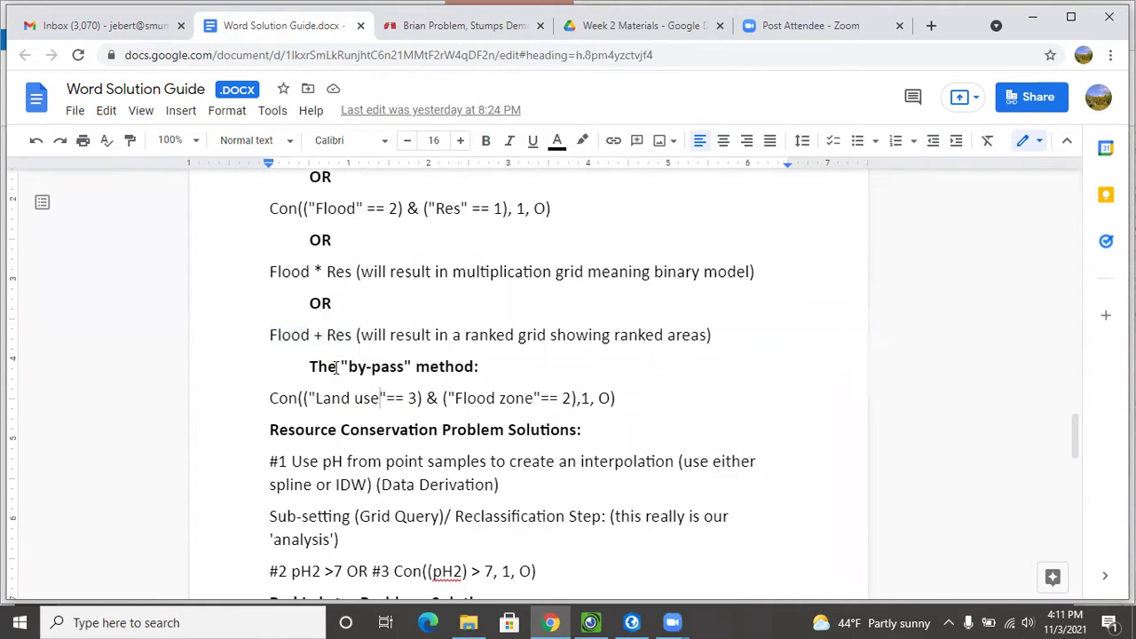
{"action": "left_click_drag", "start_coordinate": [310, 367], "coordinate": [649, 392]}
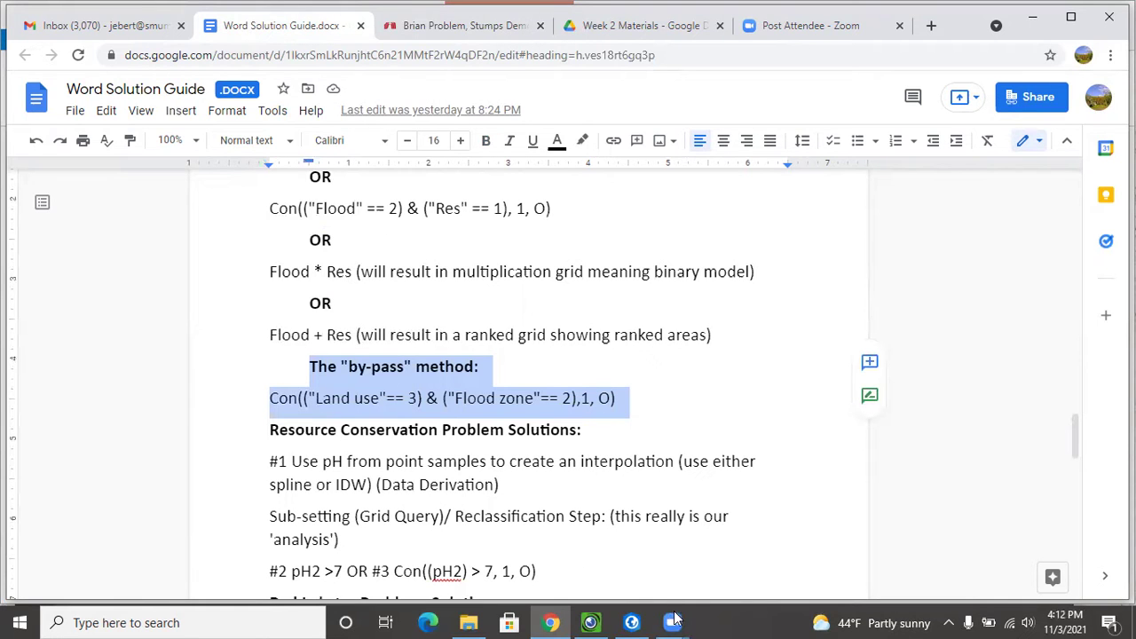
- Compare the hand-drawn wet homes flow chart in IPEVO Visualizer with the solution guide's by-pass method and Flood * Res option in Chrome
{"action": "left_click", "coordinate": [591, 622]}
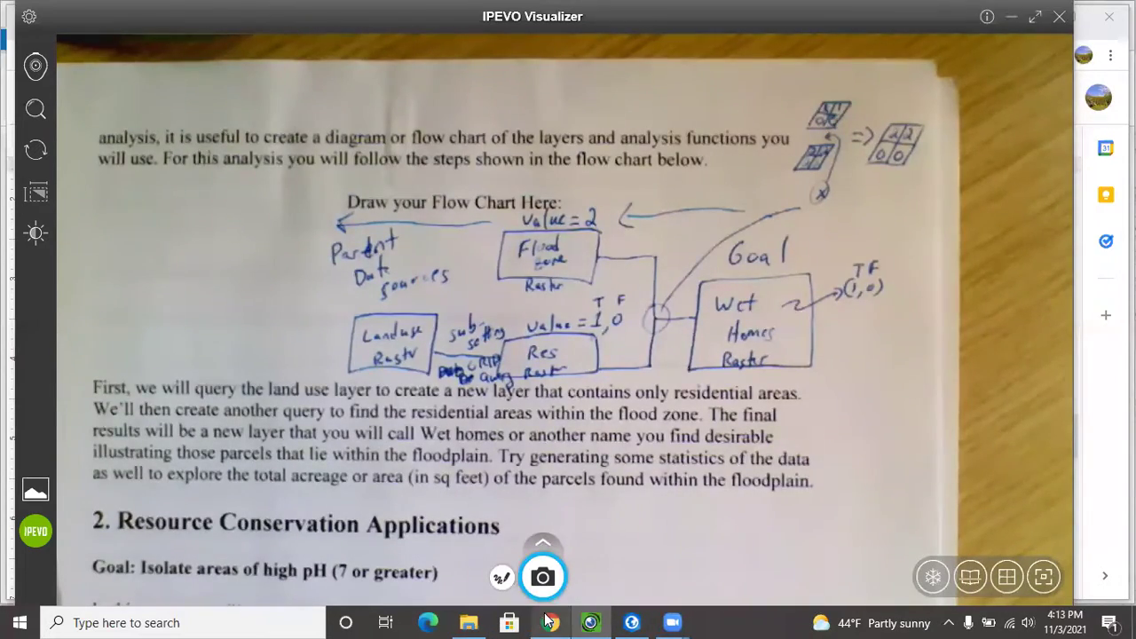
{"action": "left_click", "coordinate": [548, 622]}
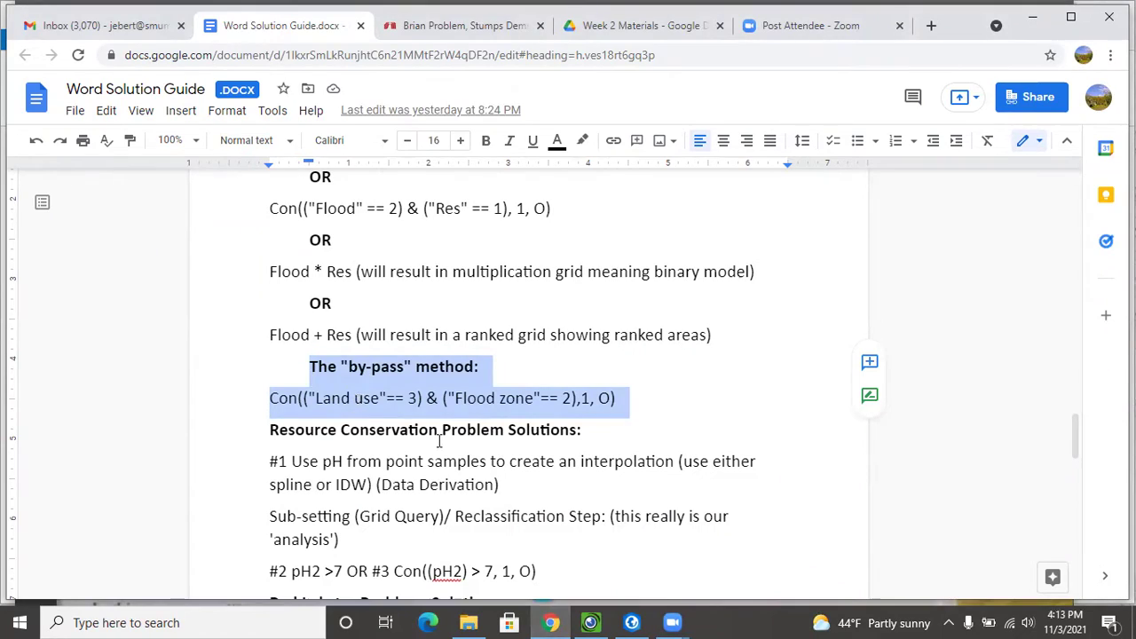
{"action": "left_click", "coordinate": [591, 622]}
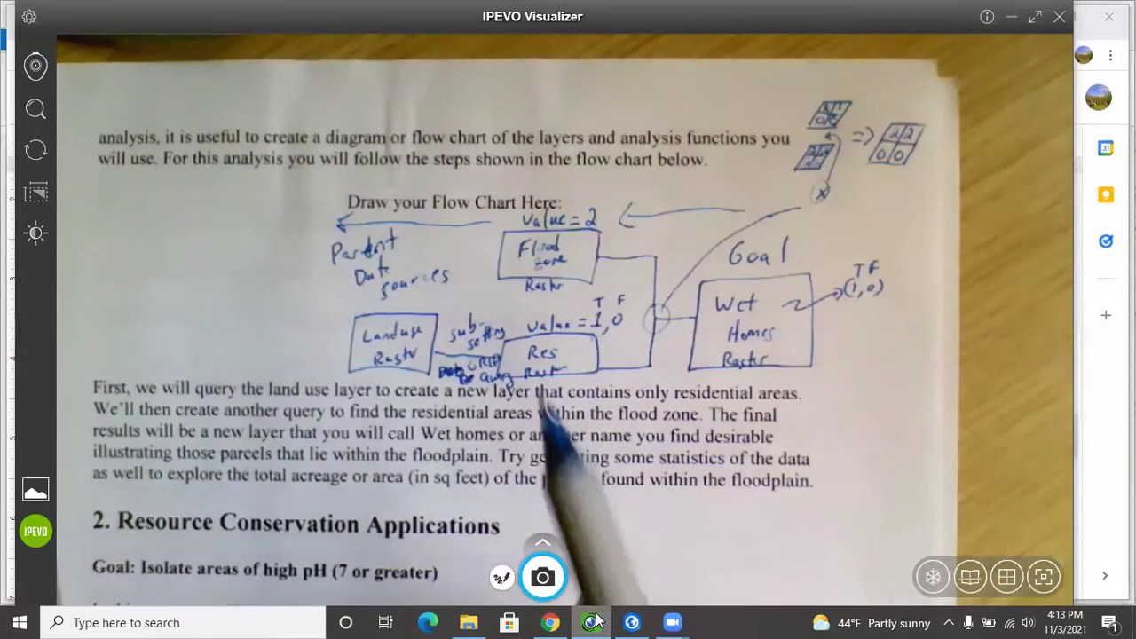
{"action": "left_click", "coordinate": [550, 621]}
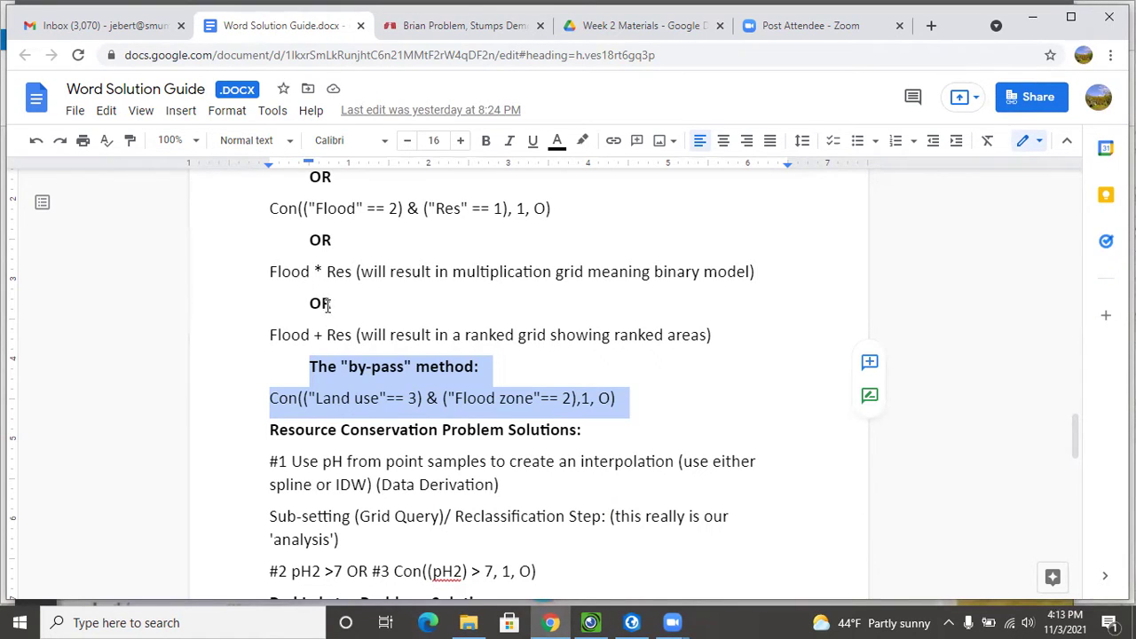
{"action": "scroll", "coordinate": [335, 322], "scroll_direction": "up", "scroll_amount": 1}
{"action": "left_click_drag", "start_coordinate": [271, 355], "coordinate": [460, 396]}
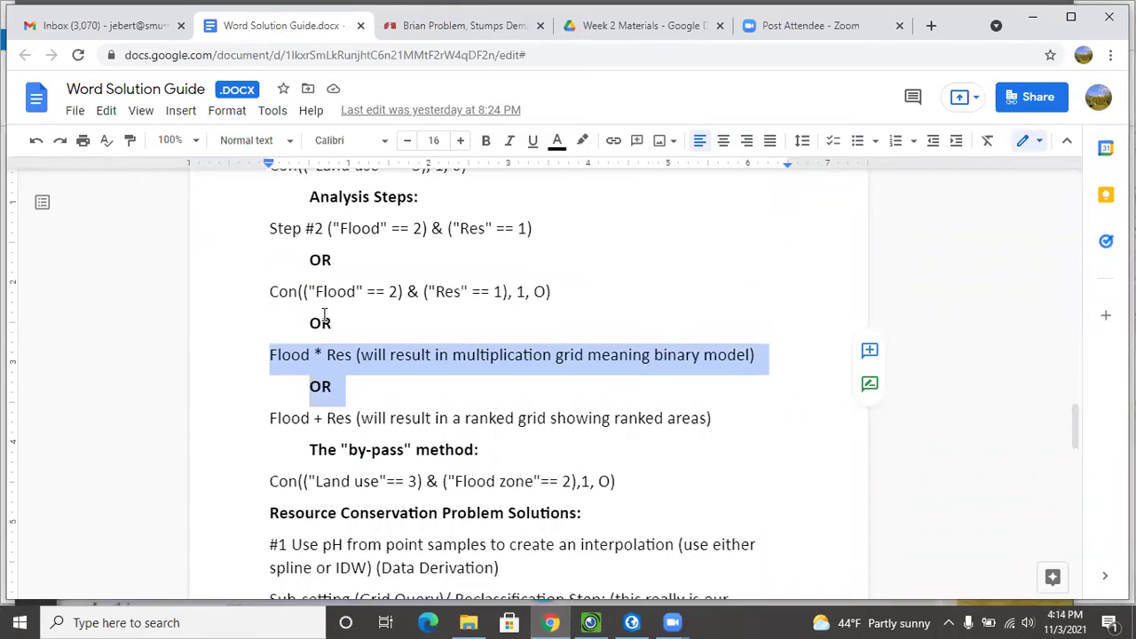
- Check the wethomes map in ArcGIS Pro and the flow chart in IPEVO Visualizer, and review the guide's remaining problem solutions in Chrome
{"action": "left_click", "coordinate": [632, 622]}
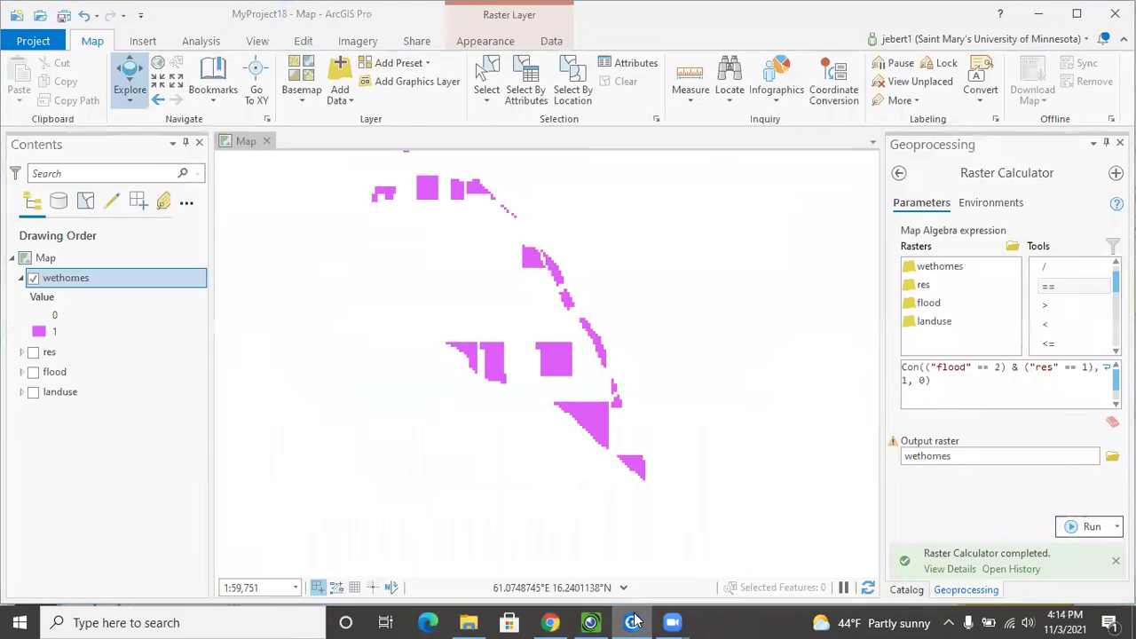
{"action": "left_click", "coordinate": [633, 621]}
{"action": "left_click", "coordinate": [590, 622]}
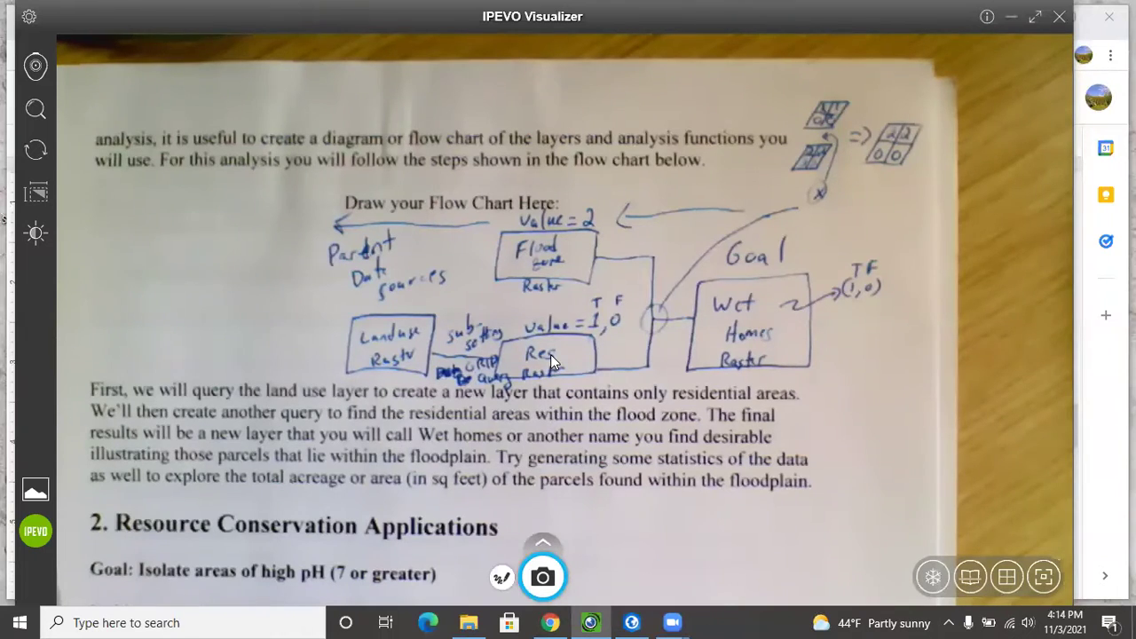
{"action": "left_click", "coordinate": [551, 621]}
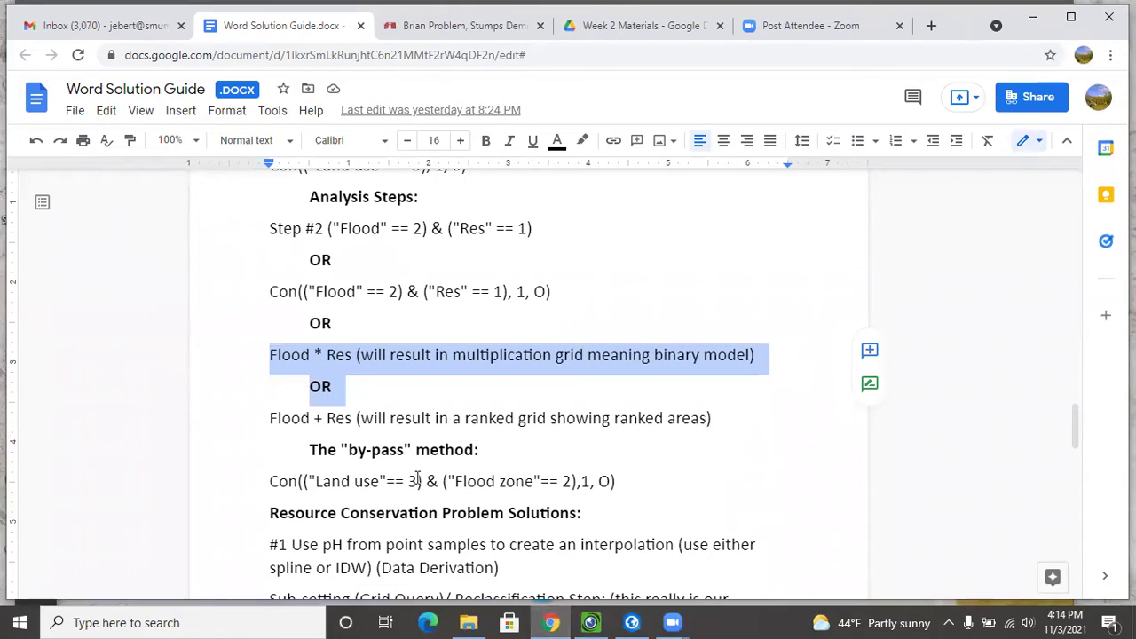
{"action": "left_click", "coordinate": [412, 418]}
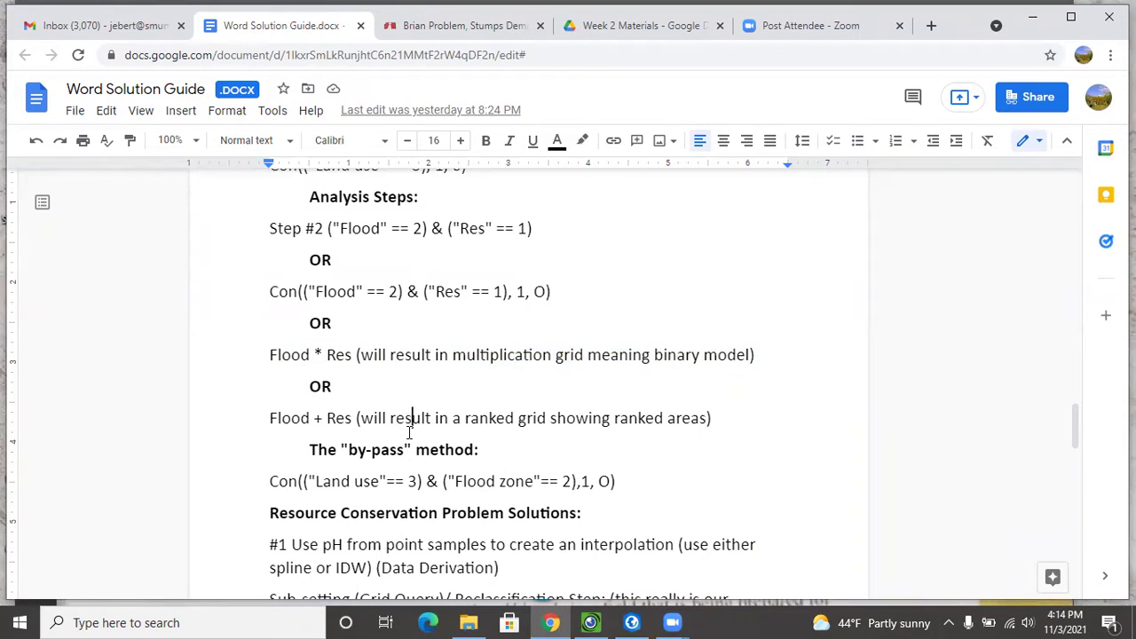
{"action": "scroll", "coordinate": [411, 421], "scroll_direction": "down", "scroll_amount": 3}
{"action": "scroll", "coordinate": [412, 430], "scroll_direction": "down", "scroll_amount": 1}
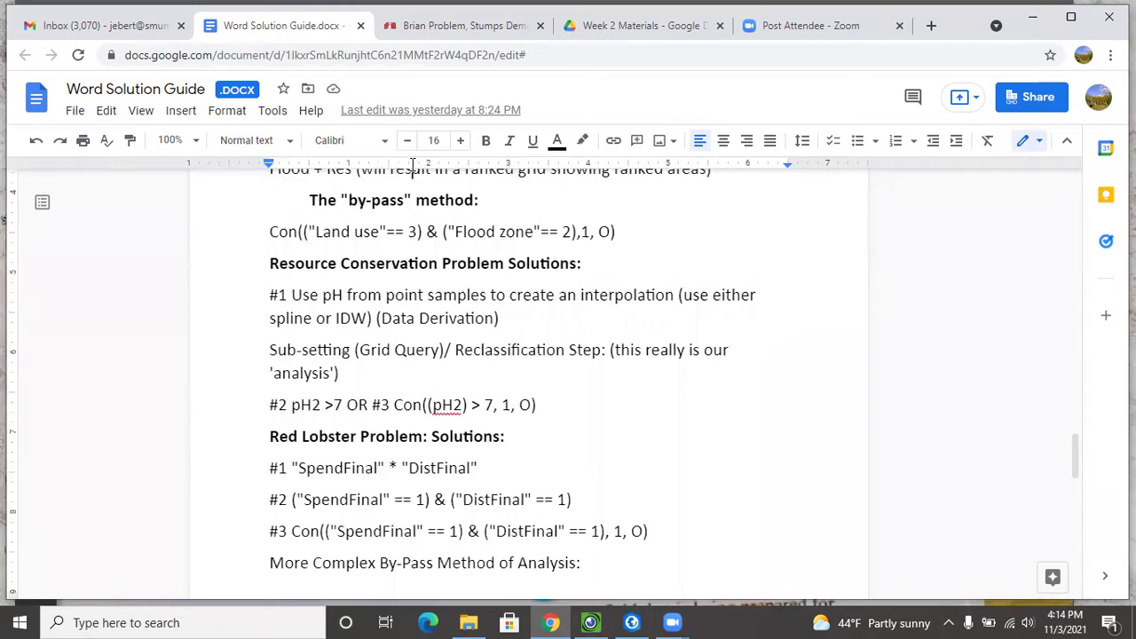
- Open the Spatial Analyst handout in its browser tab and read the Resource Conservation Applications introduction on balancing field pH
{"action": "left_click", "coordinate": [476, 32]}
{"action": "scroll", "coordinate": [431, 335], "scroll_direction": "down", "scroll_amount": 3}
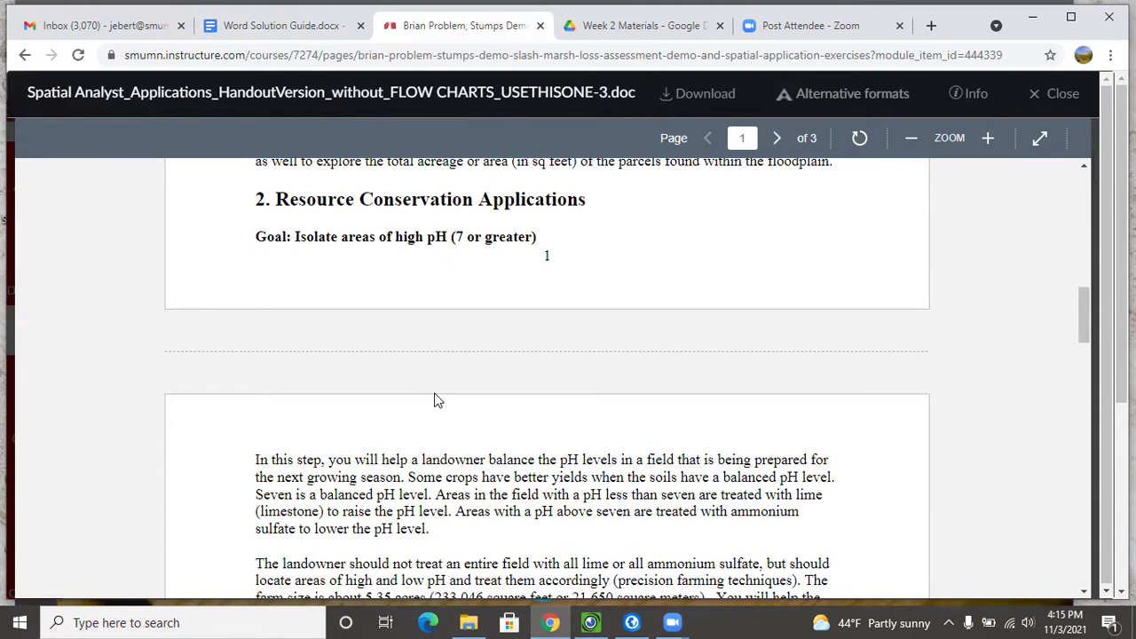
{"action": "scroll", "coordinate": [435, 399], "scroll_direction": "down", "scroll_amount": 1}
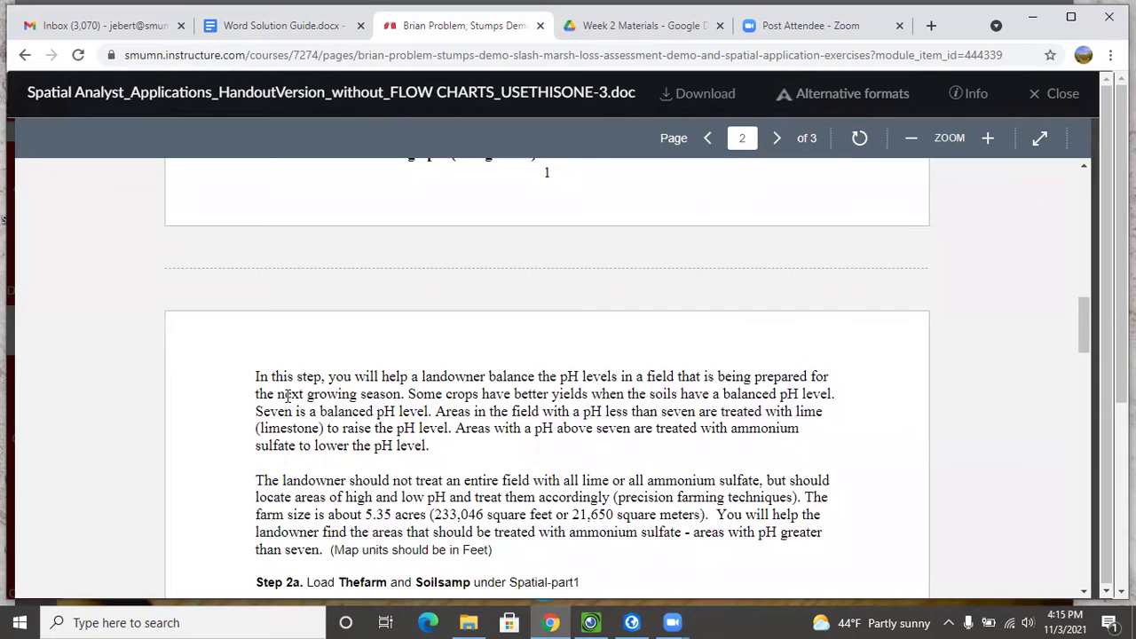
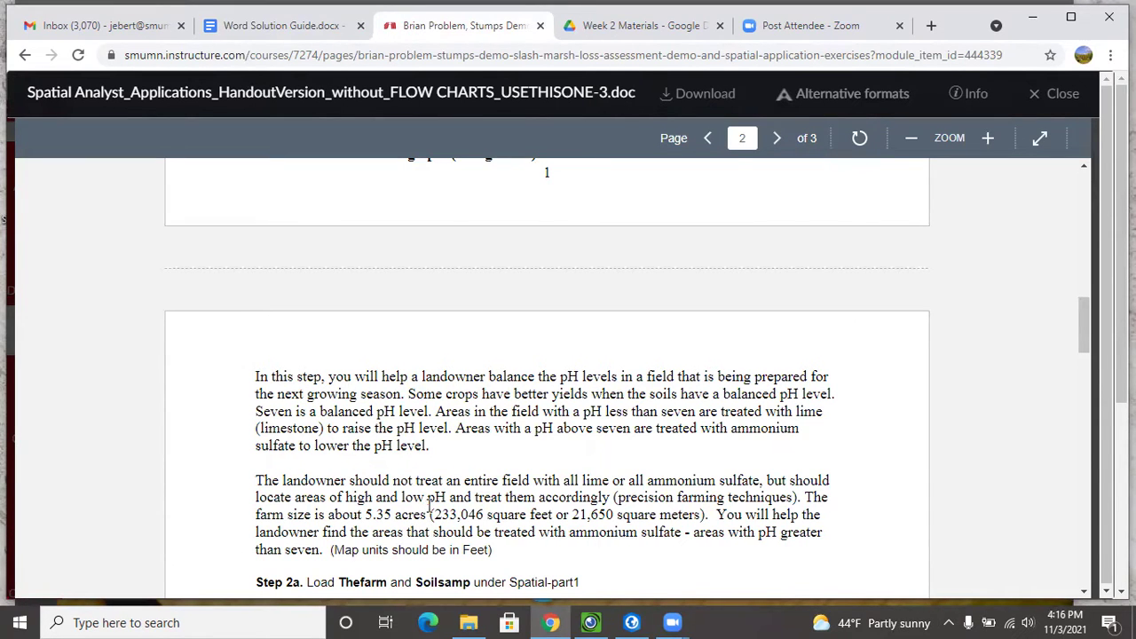
{"action": "scroll", "coordinate": [429, 504], "scroll_direction": "down", "scroll_amount": 1}
{"action": "scroll", "coordinate": [432, 504], "scroll_direction": "up", "scroll_amount": 1}
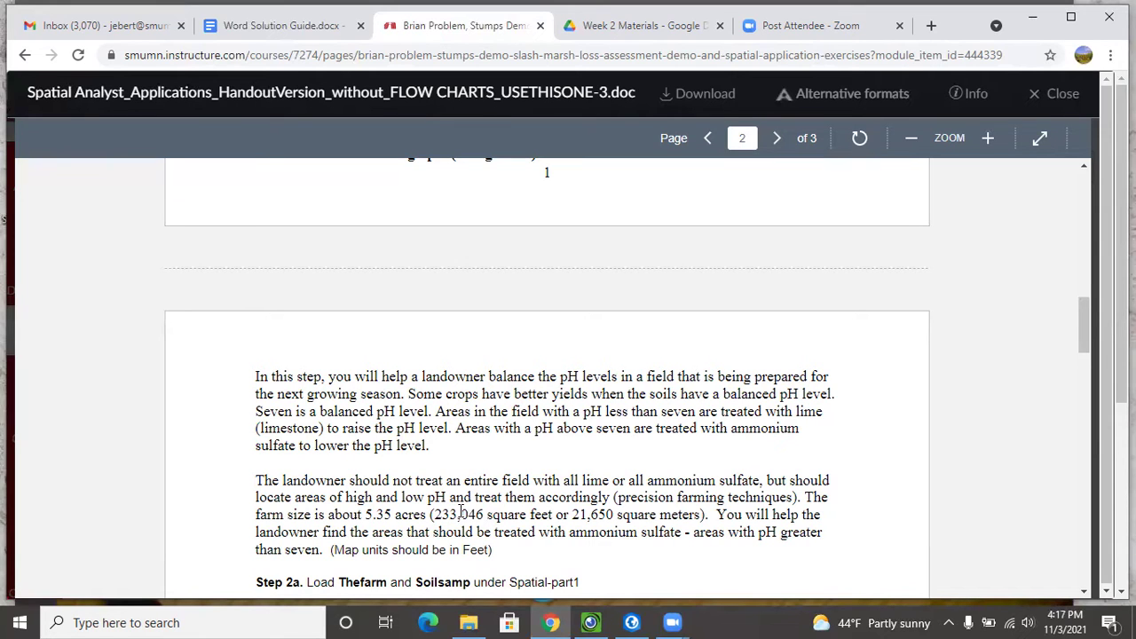
{"action": "scroll", "coordinate": [461, 512], "scroll_direction": "down", "scroll_amount": 2}
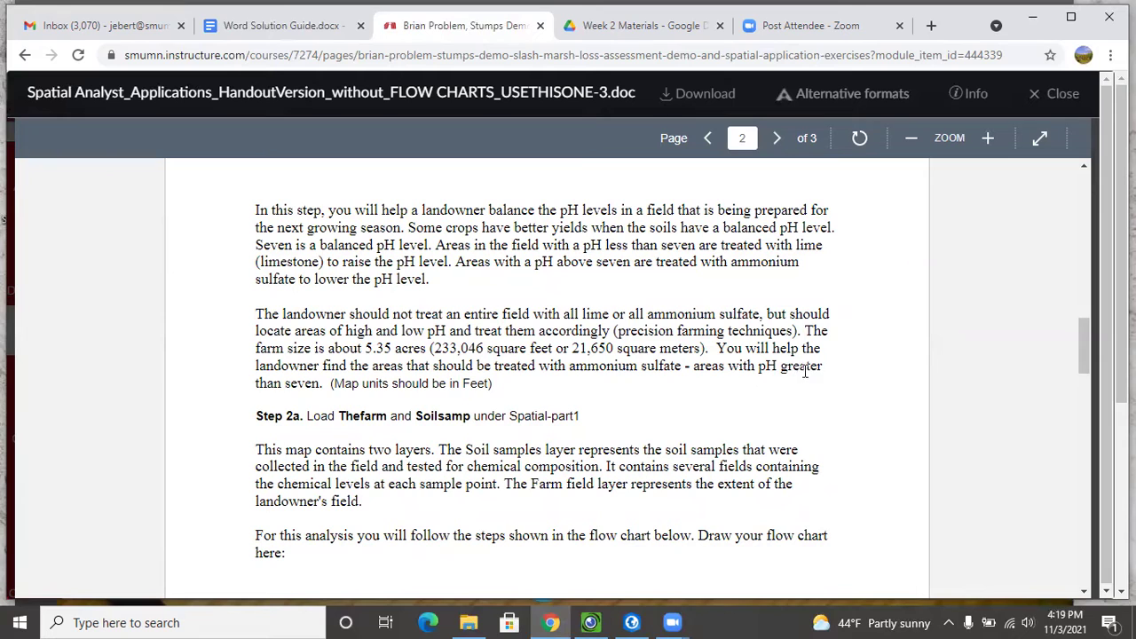
- Examine the handout's target of areas with pH greater than seven and the Step 2a instructions for loading Thefarm and Soilsamp
{"action": "left_click_drag", "start_coordinate": [699, 364], "coordinate": [321, 383]}
{"action": "left_click", "coordinate": [396, 311]}
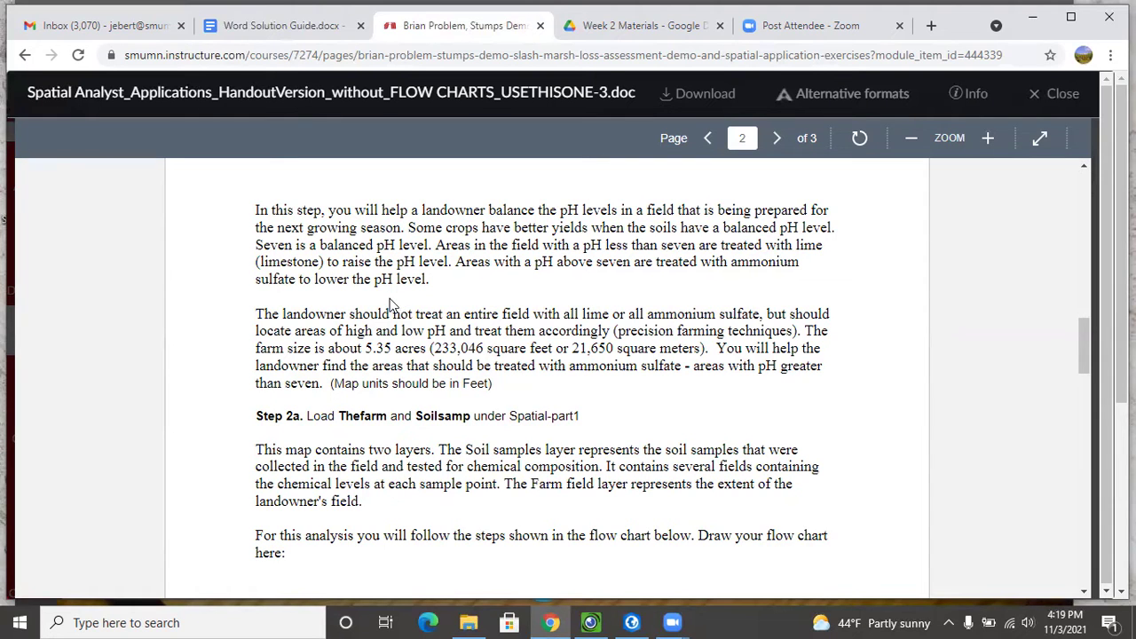
{"action": "scroll", "coordinate": [410, 408], "scroll_direction": "down", "scroll_amount": 1}
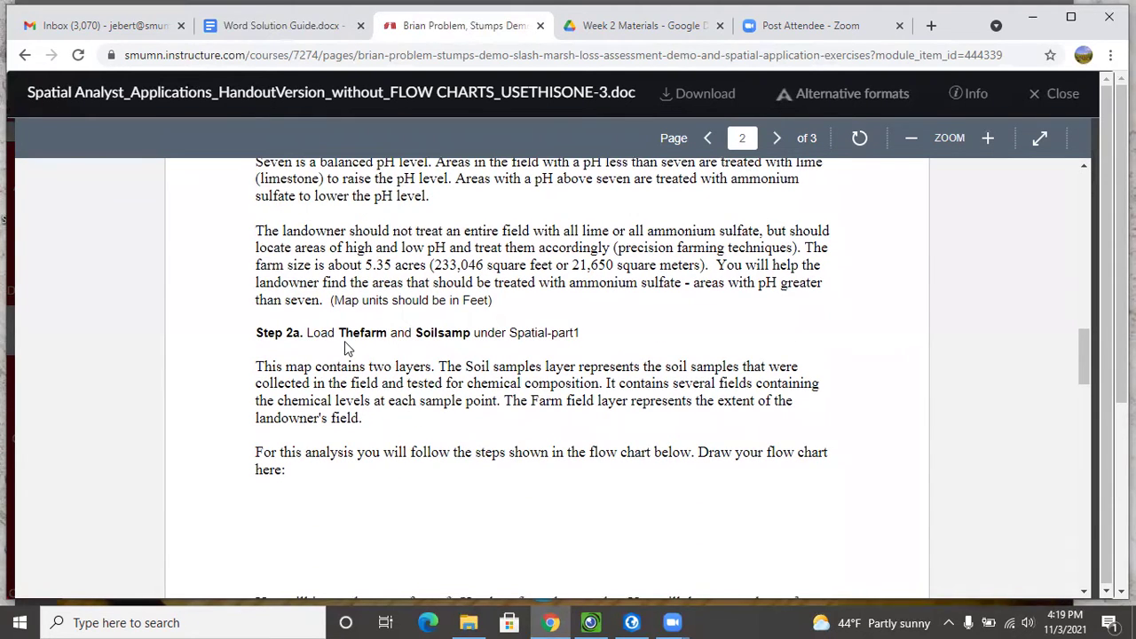
{"action": "left_click_drag", "start_coordinate": [339, 332], "coordinate": [384, 333]}
{"action": "left_click", "coordinate": [419, 332]}
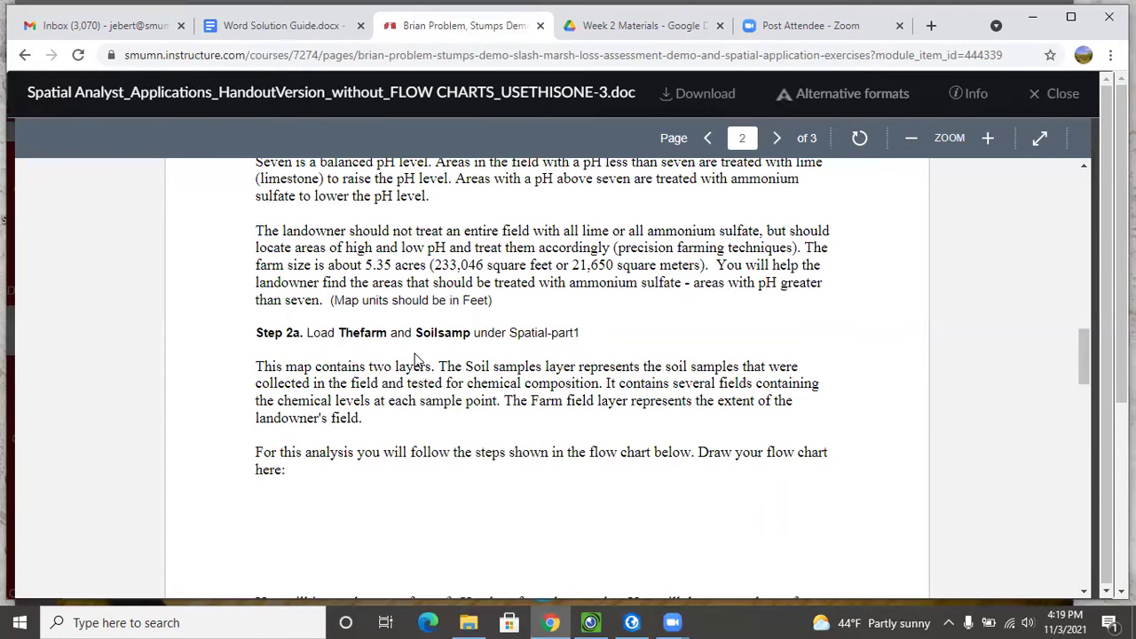
{"action": "scroll", "coordinate": [415, 359], "scroll_direction": "down", "scroll_amount": 1}
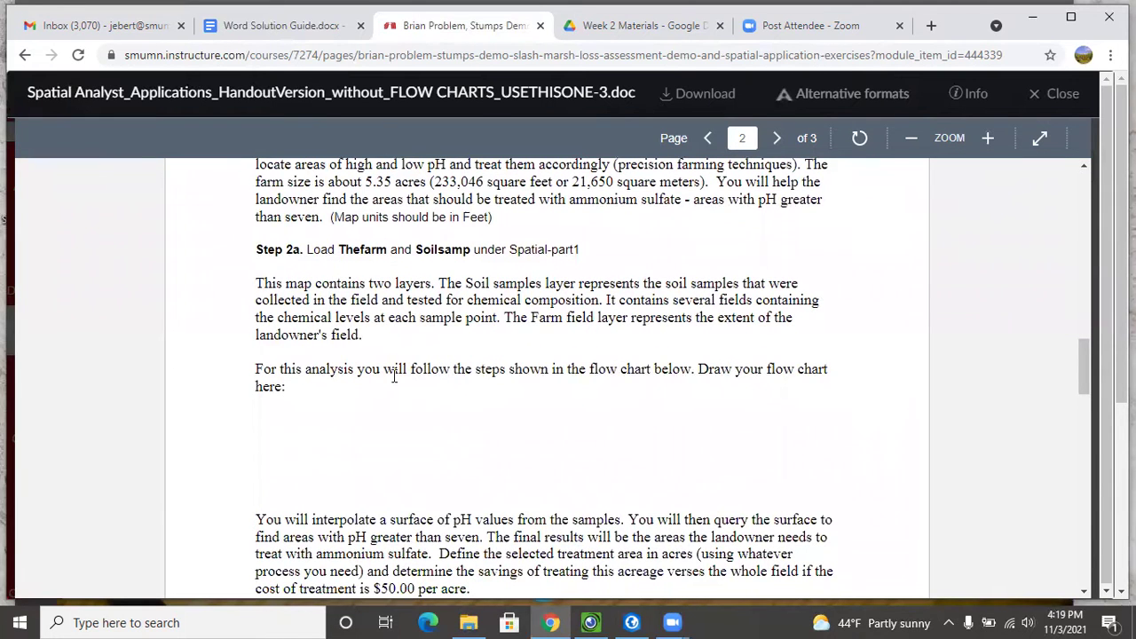
{"action": "scroll", "coordinate": [372, 415], "scroll_direction": "up", "scroll_amount": 1}
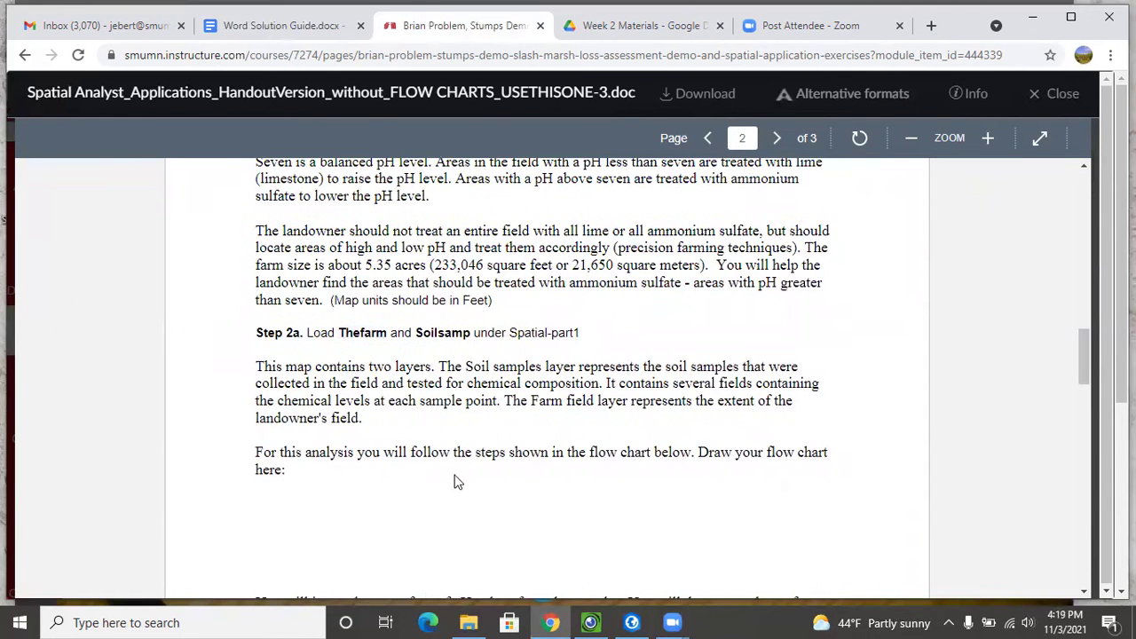
- Switch to ArcGIS Pro, collapse the wethomes legend, and insert a new map into the project
{"action": "left_click", "coordinate": [632, 622]}
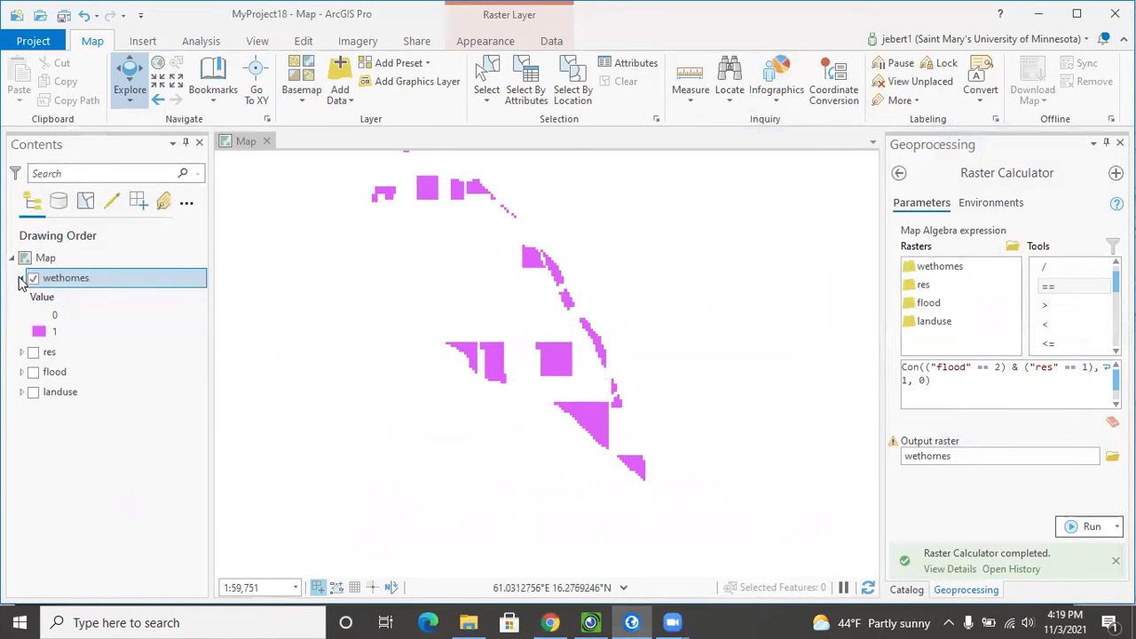
{"action": "left_click", "coordinate": [21, 278]}
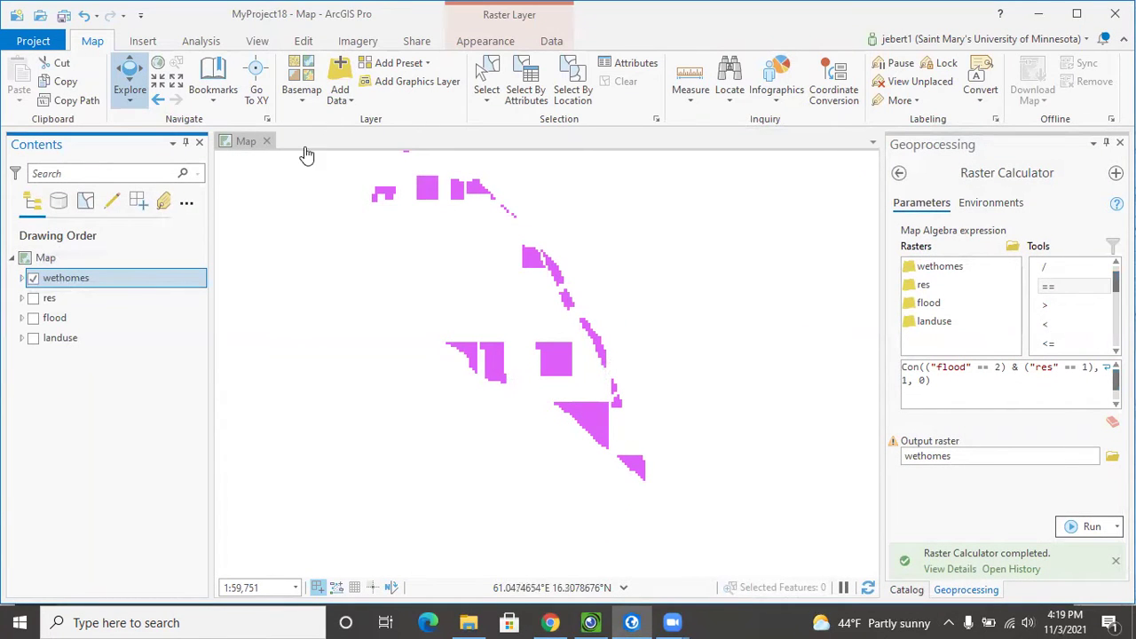
{"action": "left_click", "coordinate": [142, 42]}
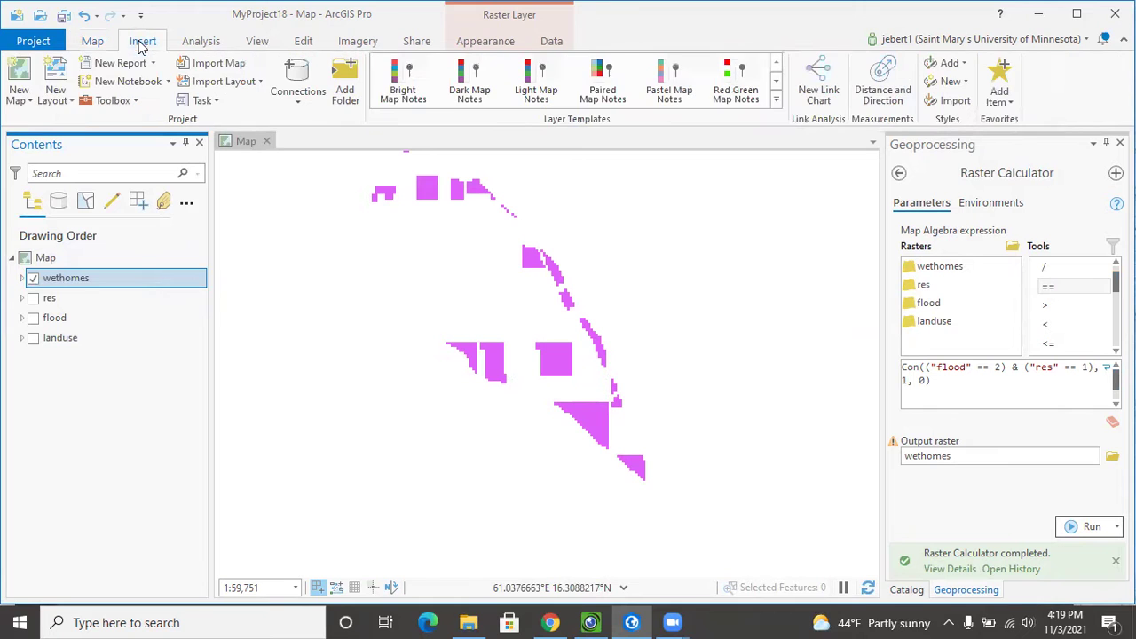
{"action": "left_click", "coordinate": [18, 76]}
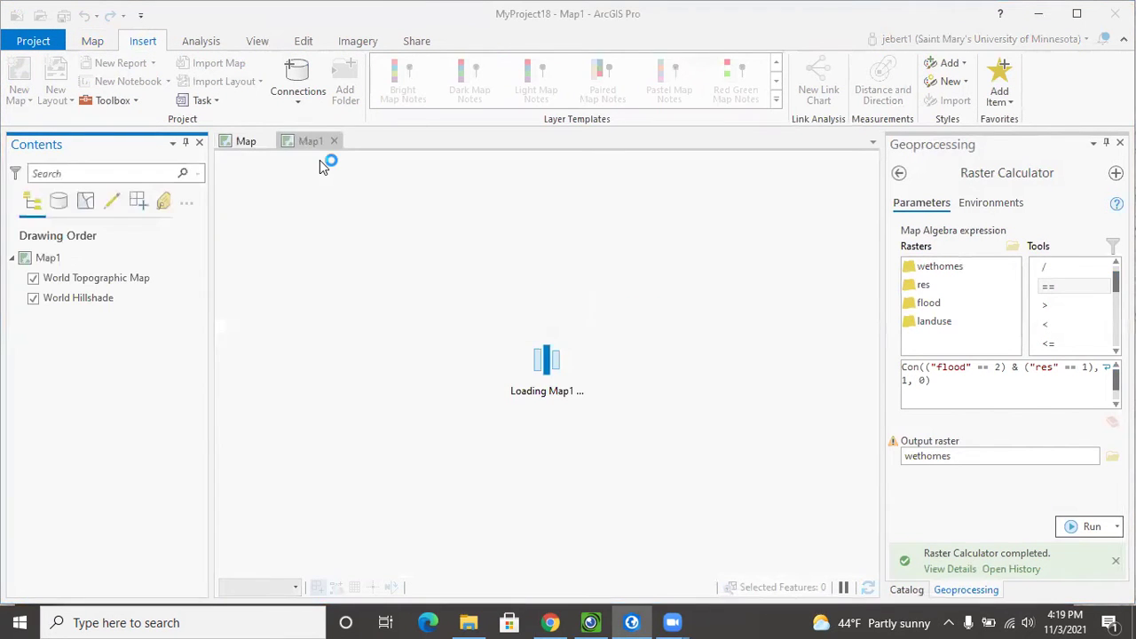
- Remove the World Topographic Map and World Hillshade layers from the new Map1
{"action": "right_click", "coordinate": [104, 278]}
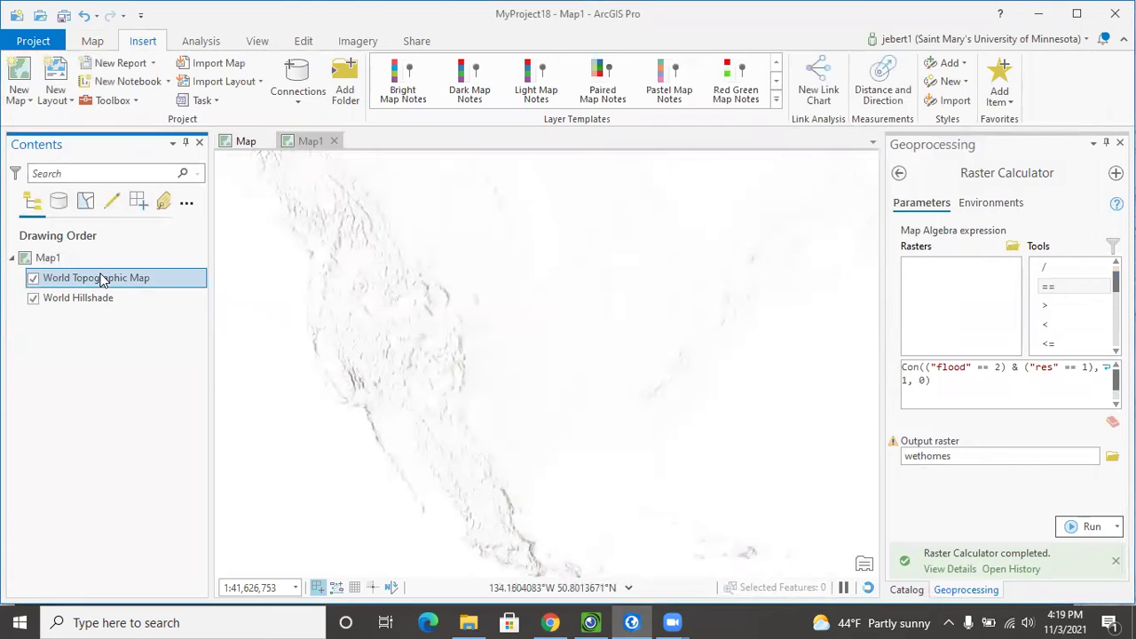
{"action": "left_click", "coordinate": [137, 310]}
{"action": "right_click", "coordinate": [91, 281]}
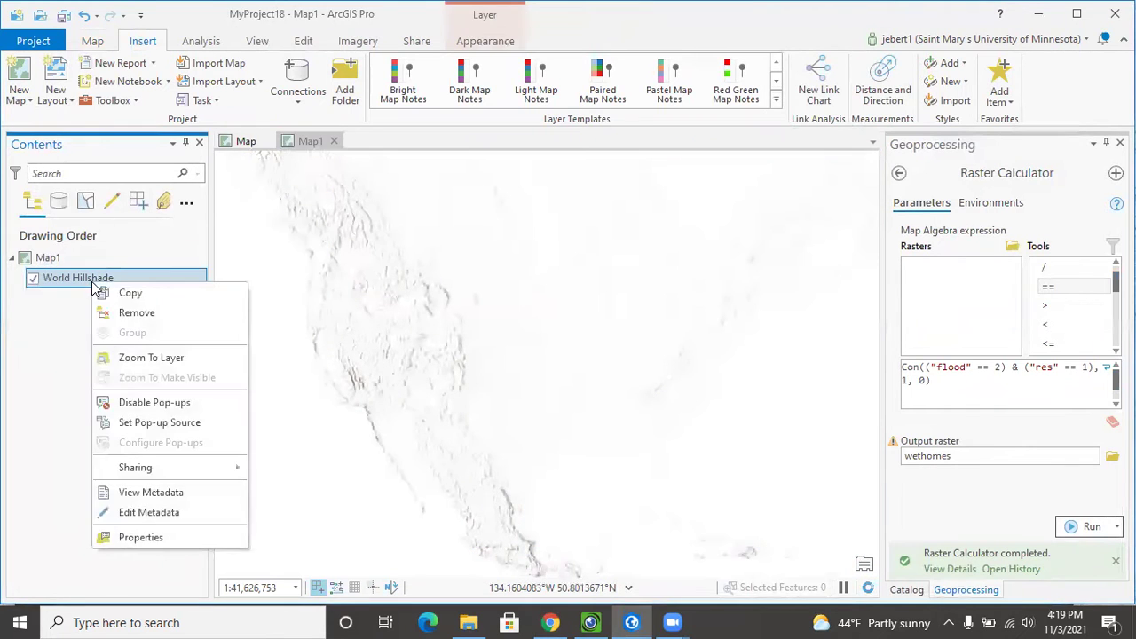
{"action": "left_click", "coordinate": [116, 312]}
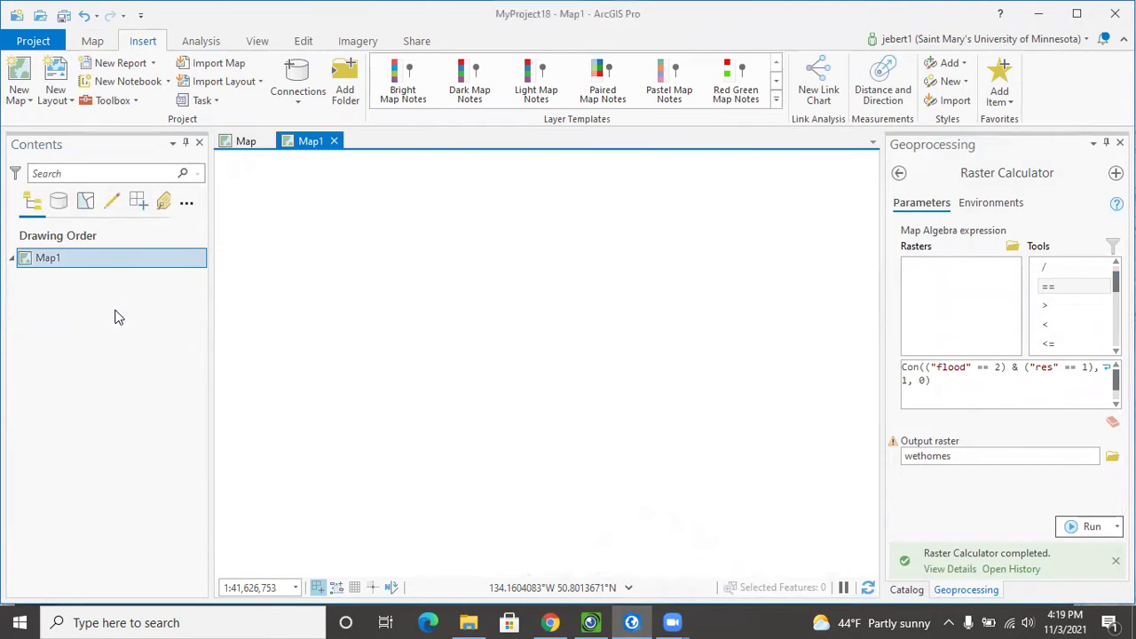
{"action": "left_click", "coordinate": [93, 41]}
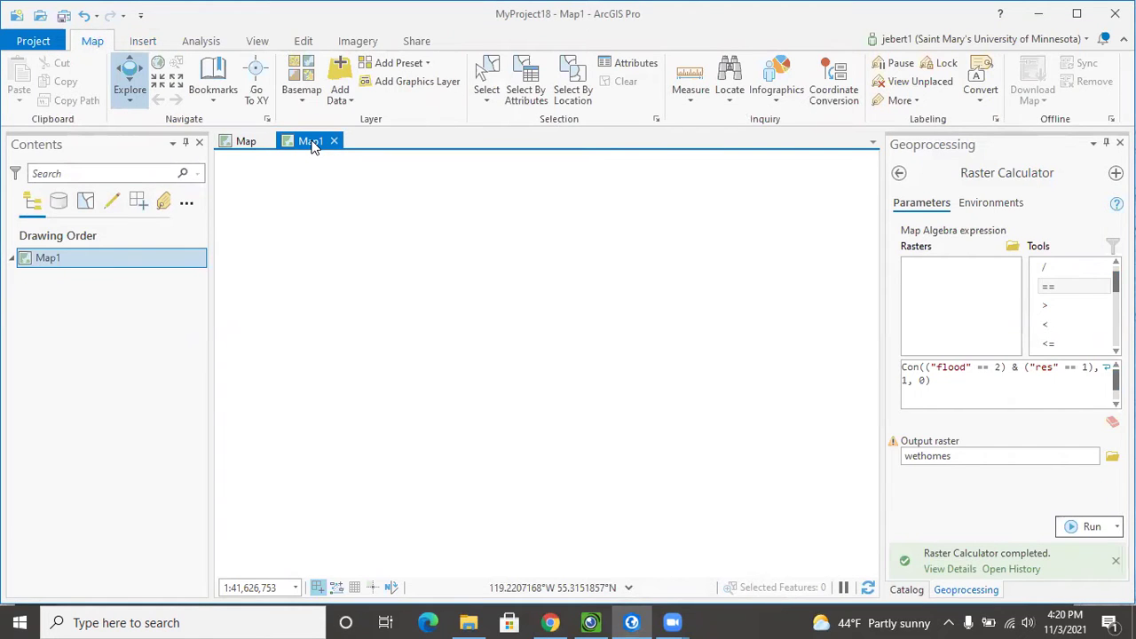
- Add the thefarm.shp and soilsamp.shp shapefiles from the Spatial-part1 folder to Map1
{"action": "left_click", "coordinate": [77, 264]}
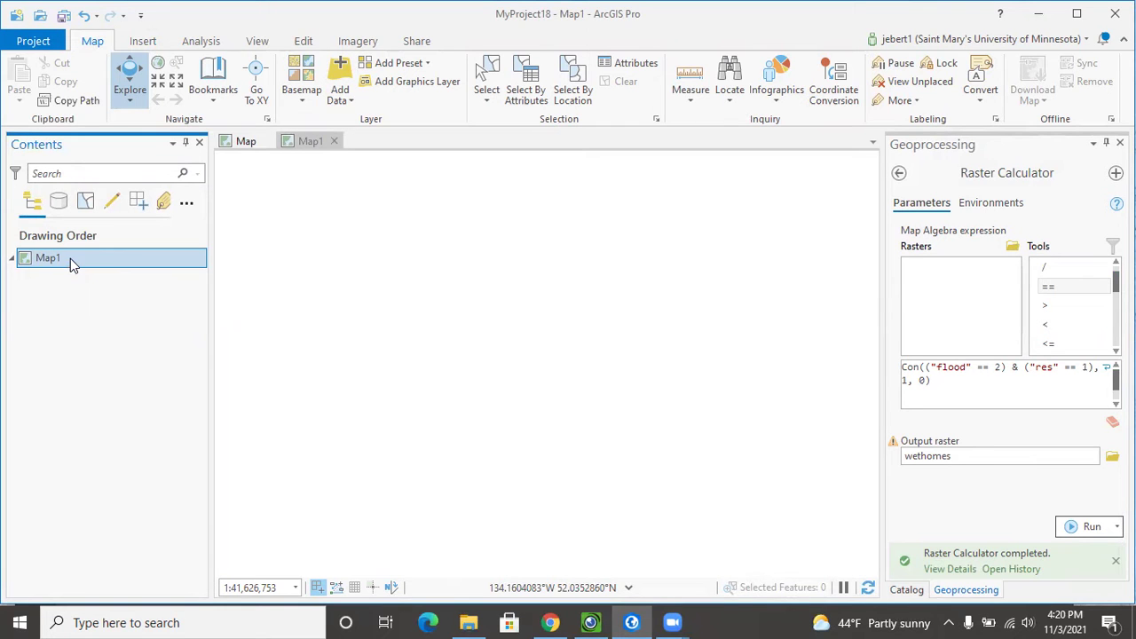
{"action": "left_click", "coordinate": [340, 73]}
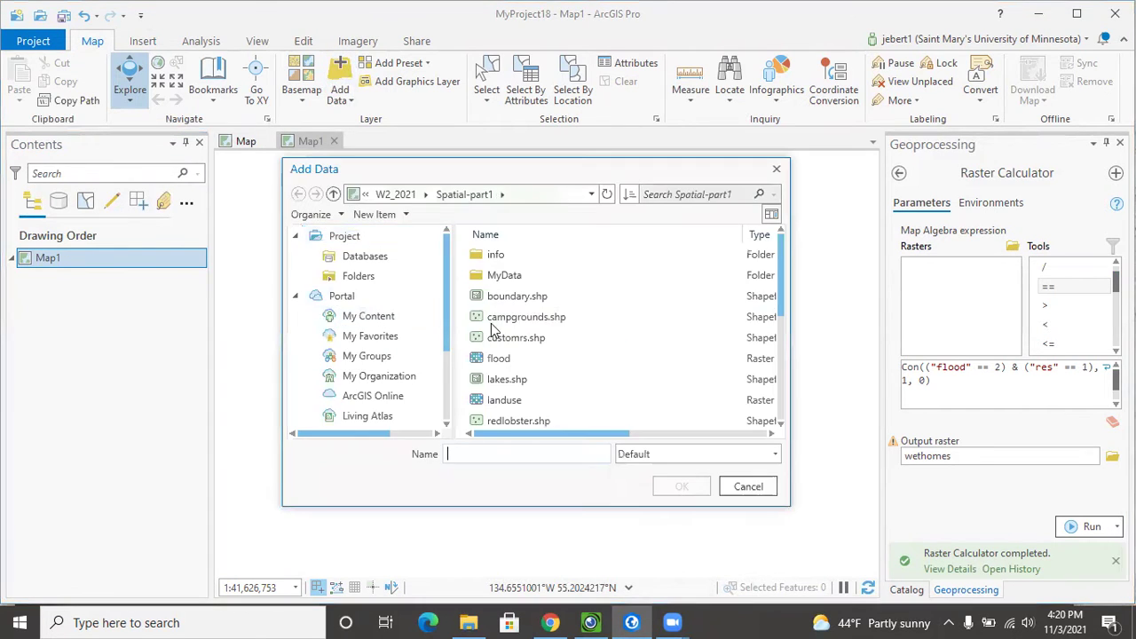
{"action": "scroll", "coordinate": [532, 373], "scroll_direction": "down", "scroll_amount": 1}
{"action": "scroll", "coordinate": [528, 370], "scroll_direction": "down", "scroll_amount": 3}
{"action": "left_click", "coordinate": [518, 359]}
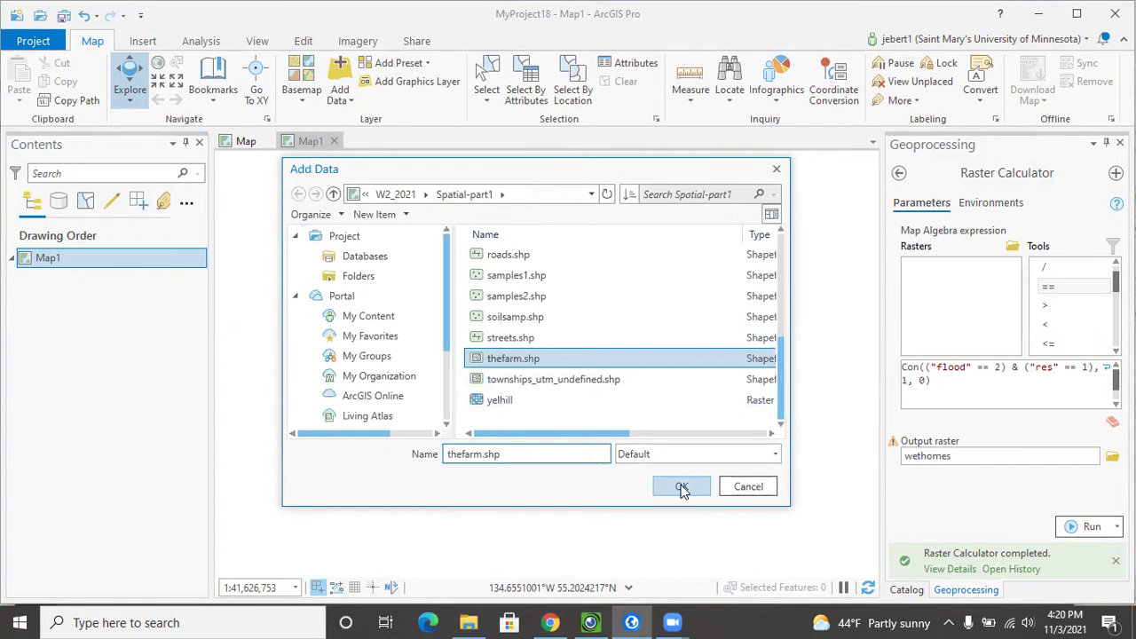
{"action": "left_click", "coordinate": [519, 320], "text": "ctrl"}
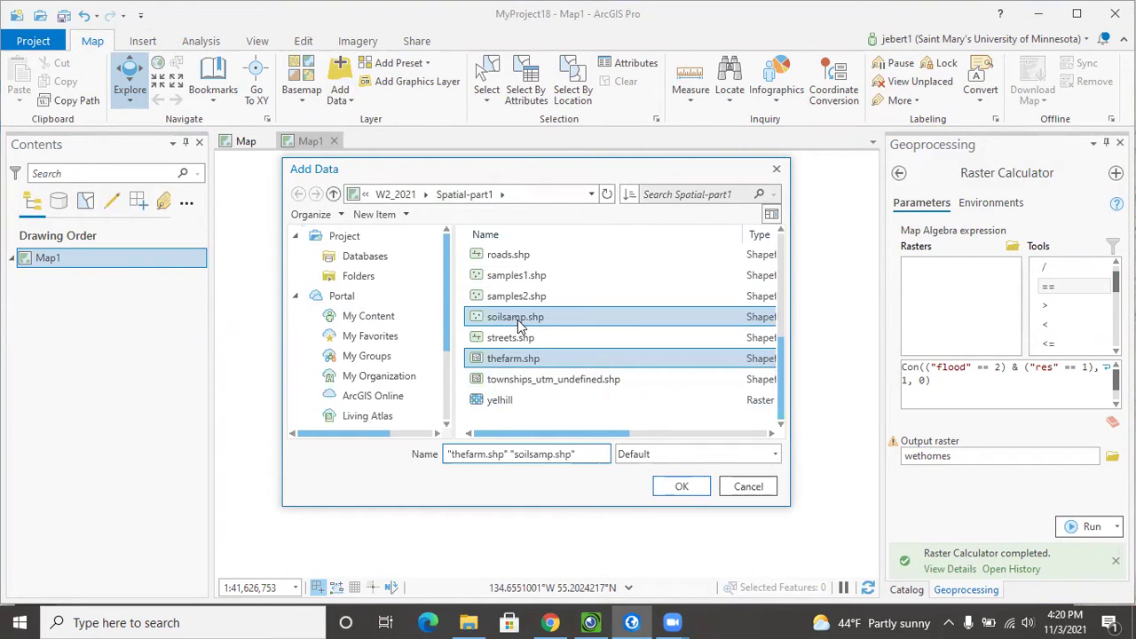
{"action": "left_click", "coordinate": [683, 486]}
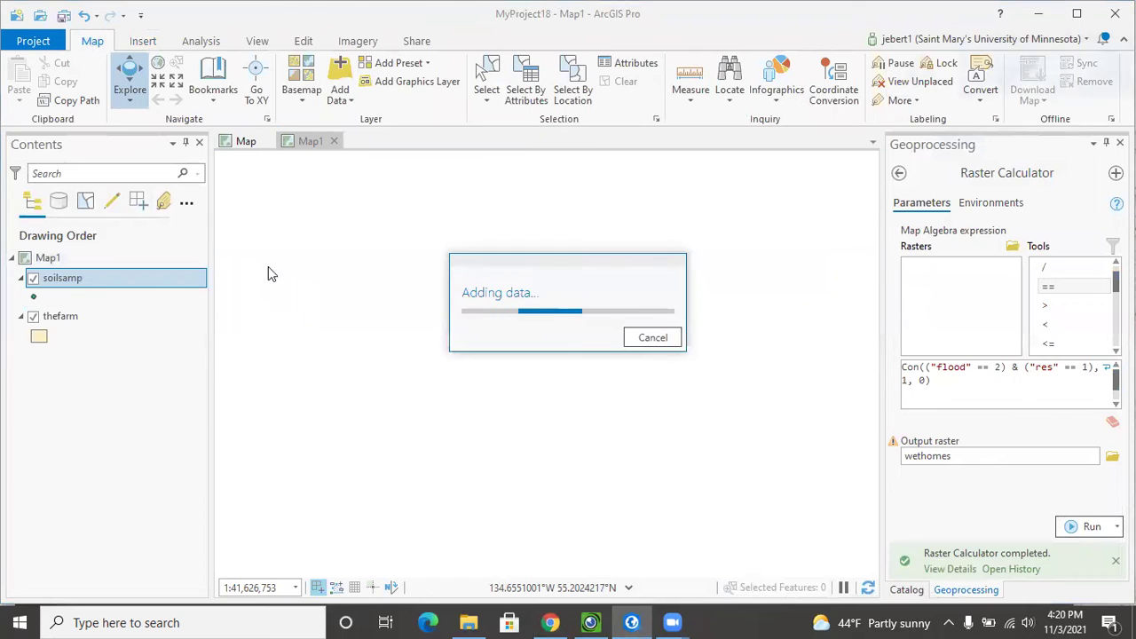
- Rename Map1 as The Farm in its map properties
{"action": "double_click", "coordinate": [72, 256]}
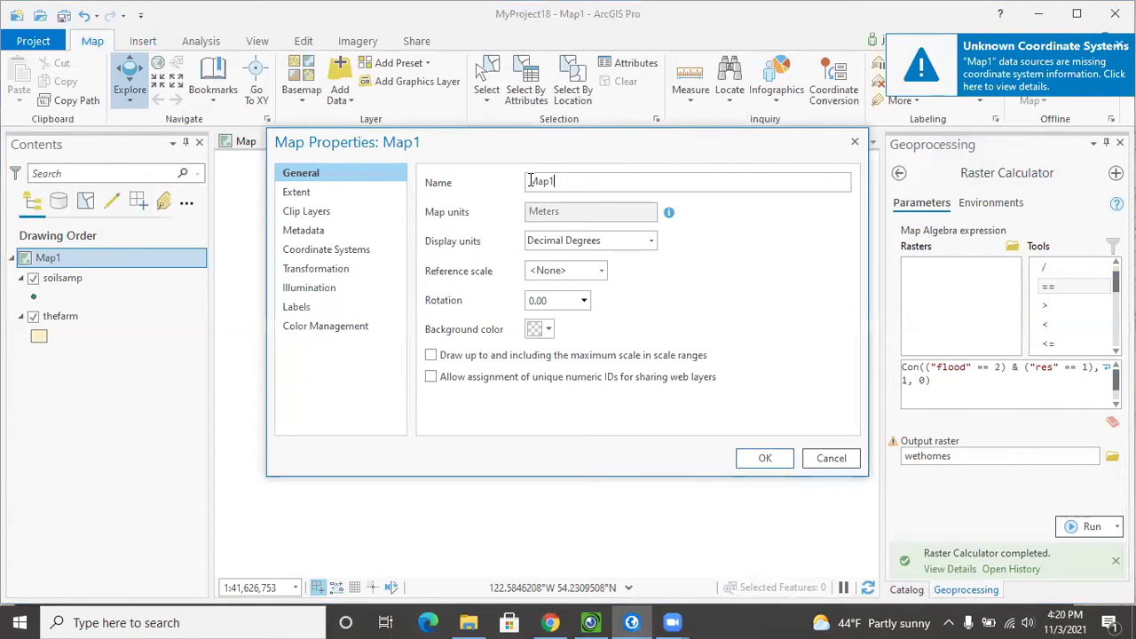
{"action": "type", "text": "The Farm"}
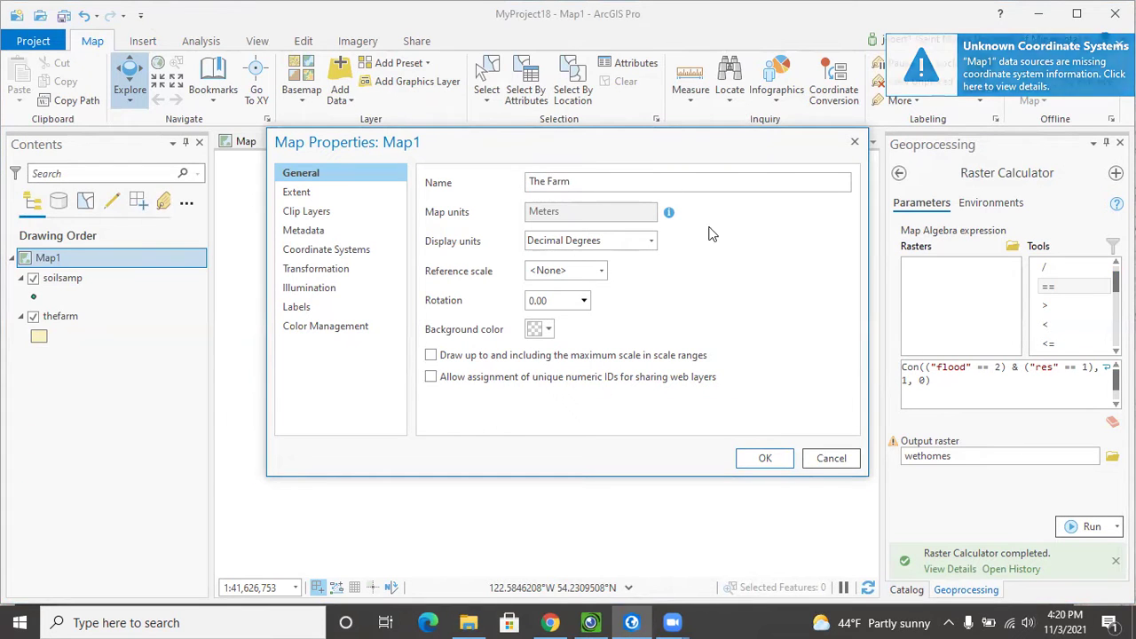
{"action": "left_click", "coordinate": [760, 458]}
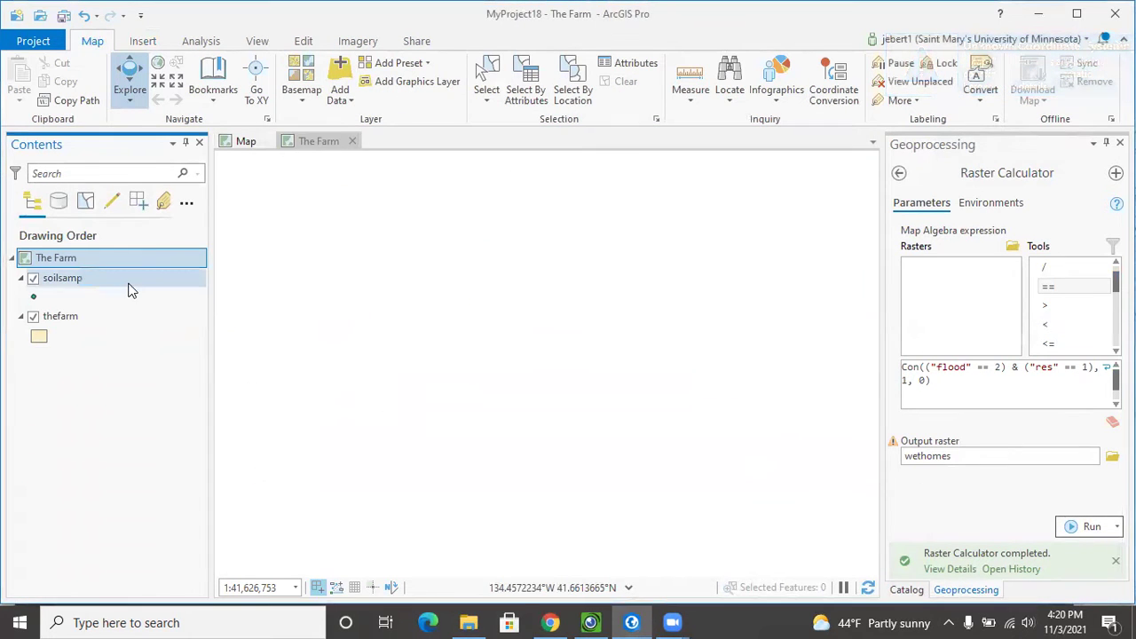
- Switch to the original map with the wethomes layer and rename it Wet Homes
{"action": "left_click", "coordinate": [246, 143]}
{"action": "double_click", "coordinate": [44, 257]}
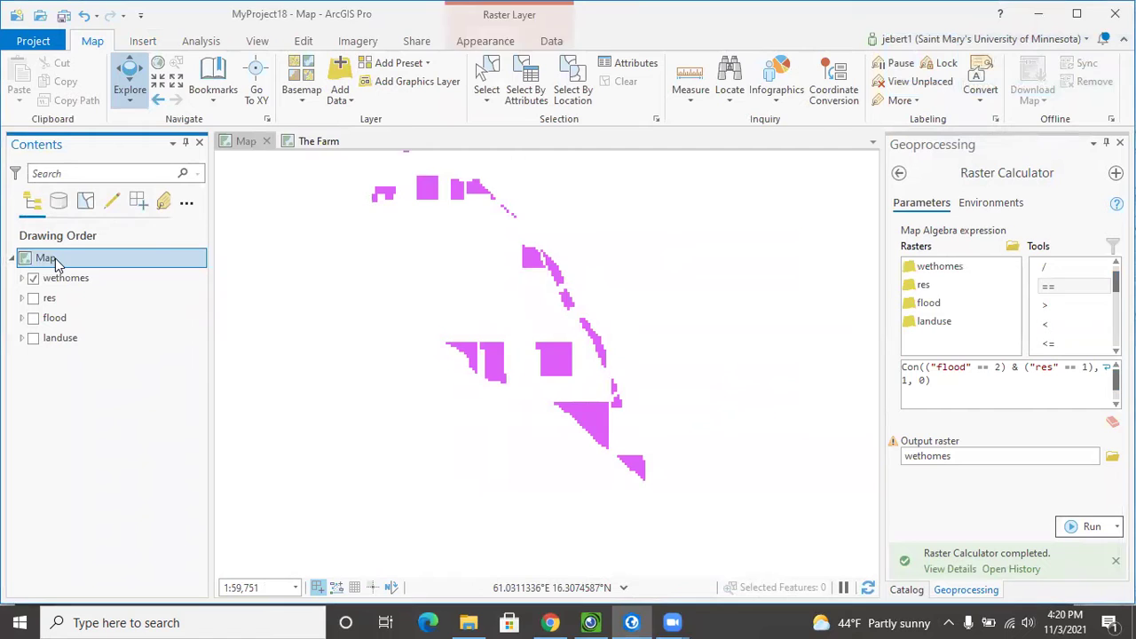
{"action": "left_click_drag", "start_coordinate": [586, 185], "coordinate": [517, 190]}
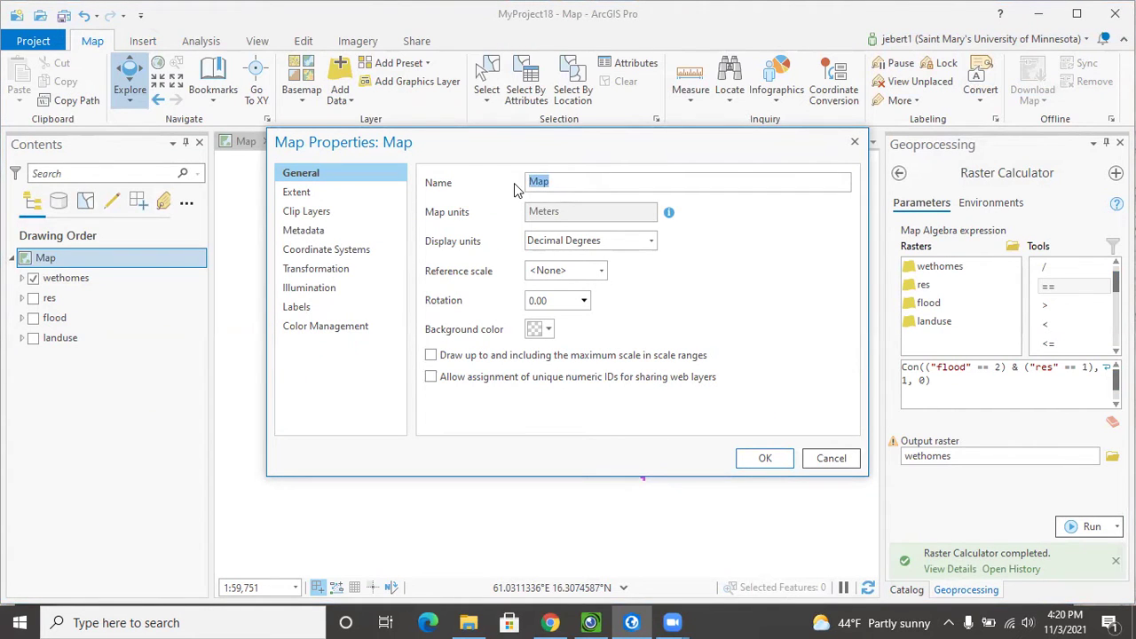
{"action": "type", "text": "Wet Homes"}
{"action": "key", "text": "Return"}
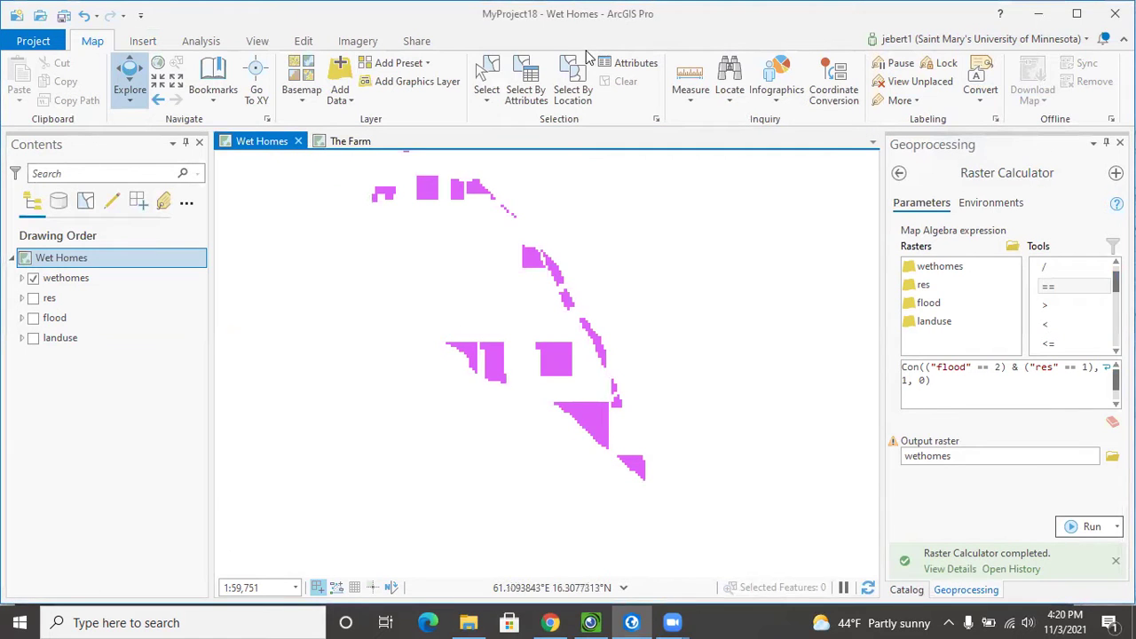
- Return to The Farm map and zoom to the extent of the thefarm layer
{"action": "left_click", "coordinate": [349, 141]}
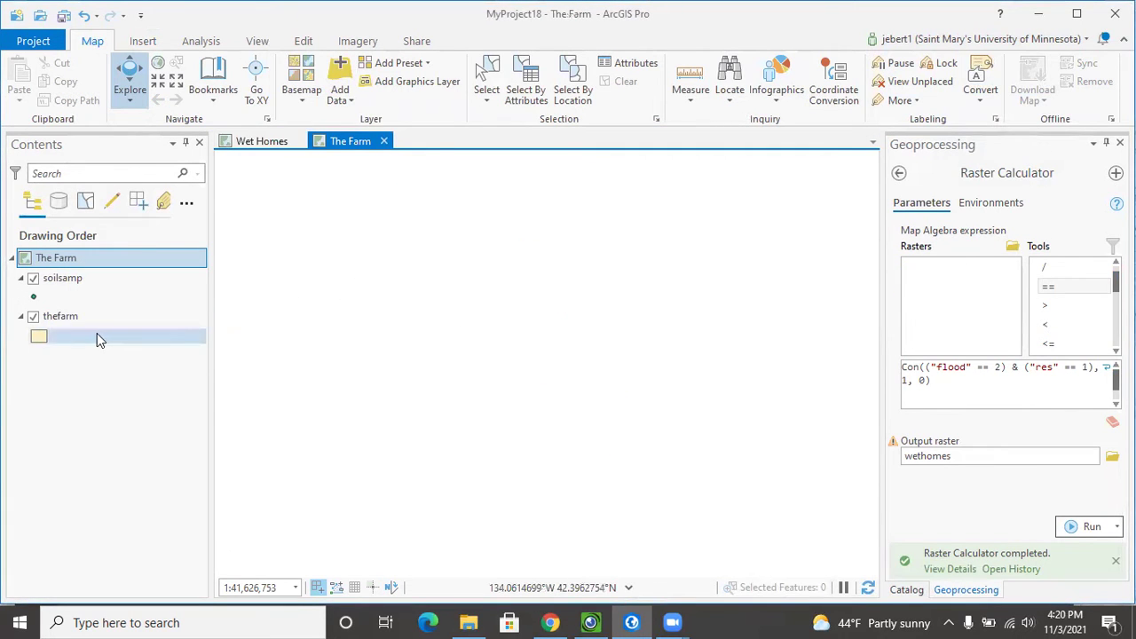
{"action": "left_click", "coordinate": [58, 279]}
{"action": "right_click", "coordinate": [58, 280]}
{"action": "right_click", "coordinate": [48, 321]}
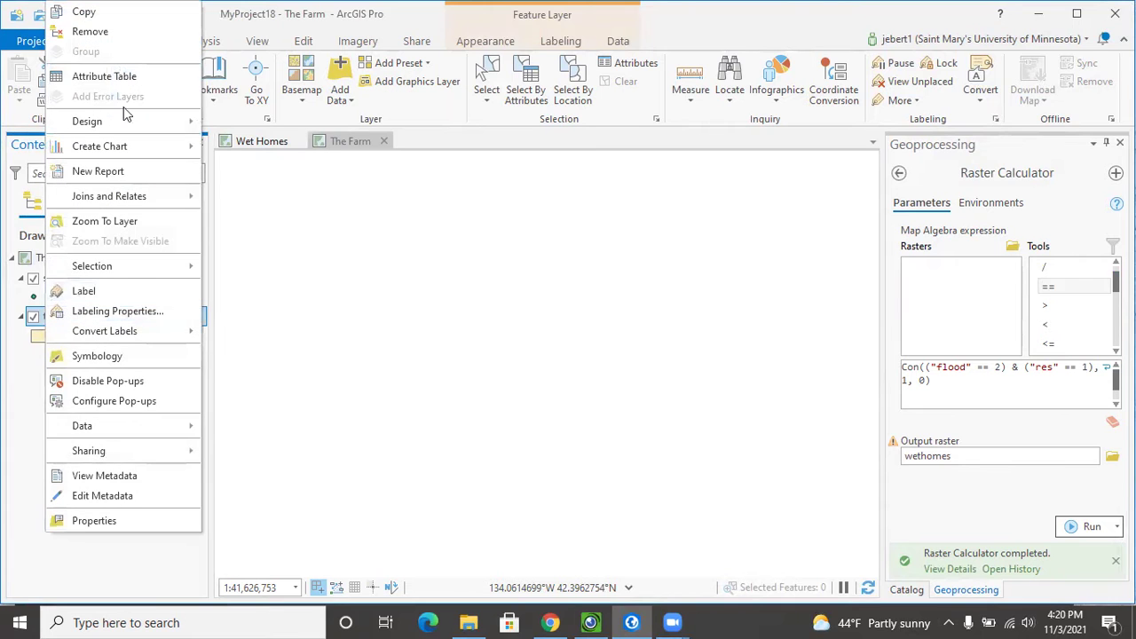
{"action": "left_click", "coordinate": [98, 221]}
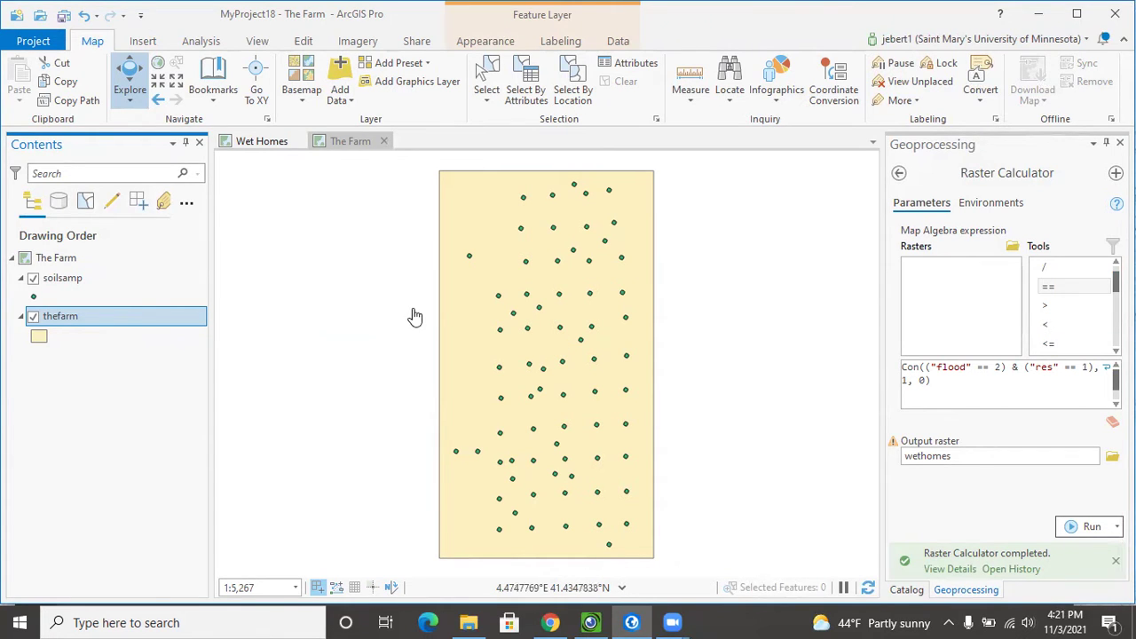
- Open the soilsamp attribute table, examine its chemistry fields across to the PH column, and close the table
{"action": "right_click", "coordinate": [71, 284]}
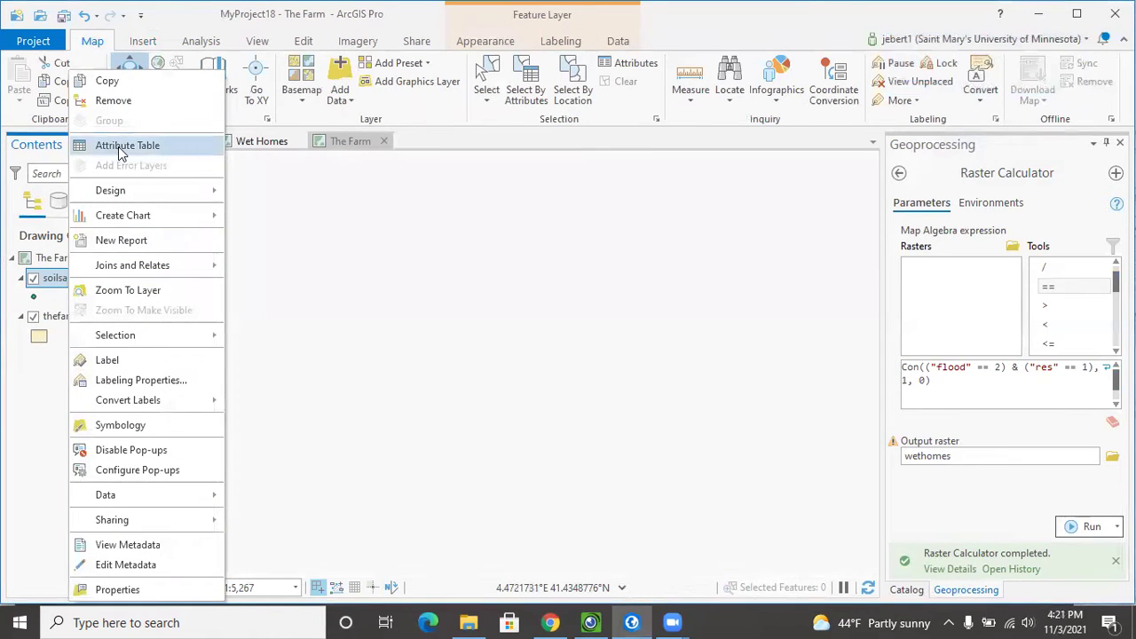
{"action": "left_click", "coordinate": [118, 147]}
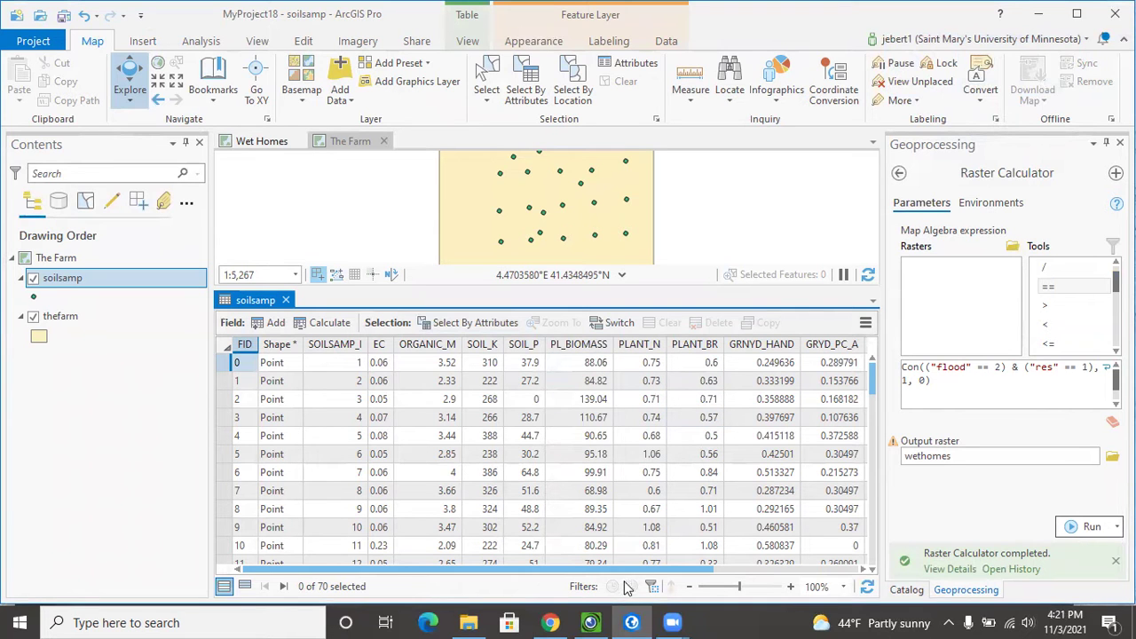
{"action": "left_click_drag", "start_coordinate": [628, 568], "coordinate": [850, 588]}
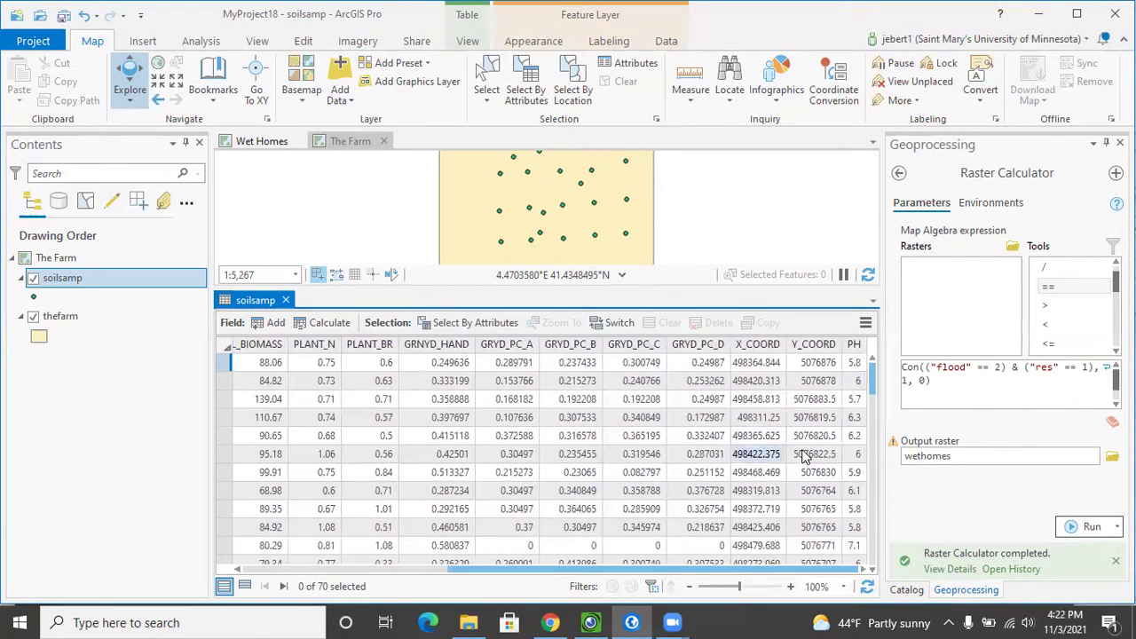
{"action": "scroll", "coordinate": [855, 514], "scroll_direction": "down", "scroll_amount": 3}
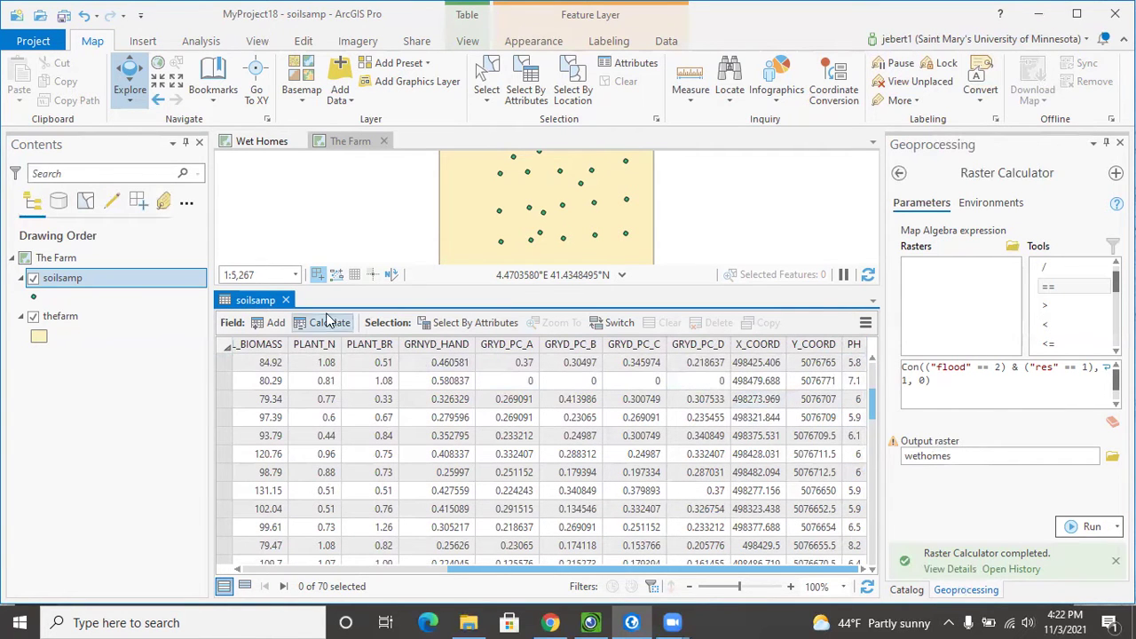
{"action": "left_click", "coordinate": [285, 301]}
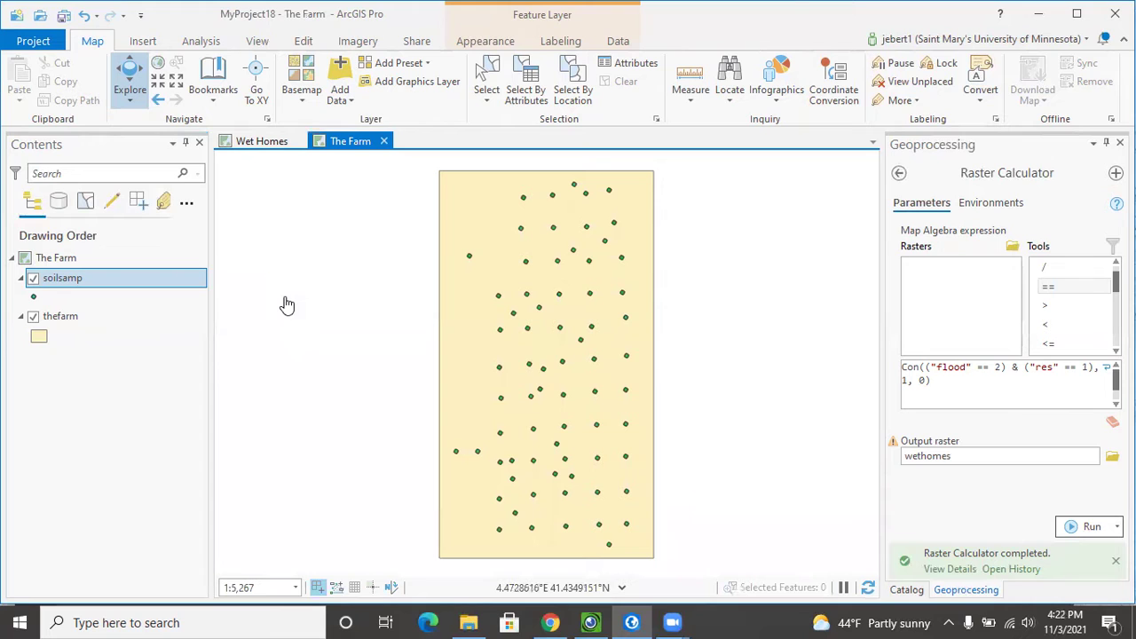
- Hide the soilsamp layer and check the thefarm layer's data source and geometry type in its properties
{"action": "left_click", "coordinate": [33, 278]}
{"action": "left_click", "coordinate": [51, 317]}
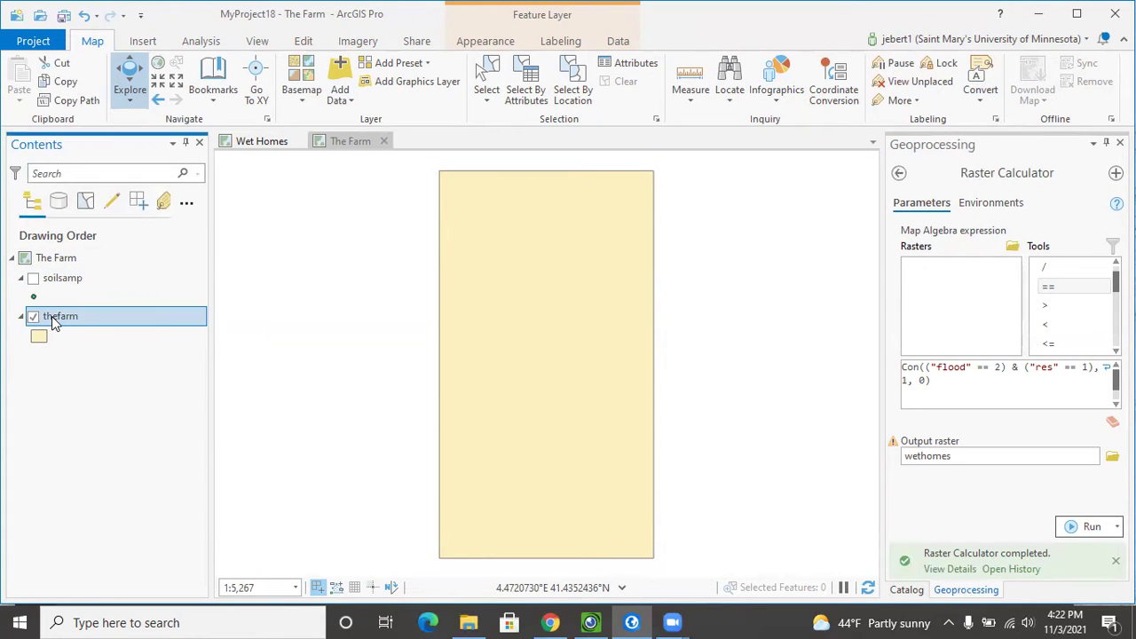
{"action": "right_click", "coordinate": [52, 316]}
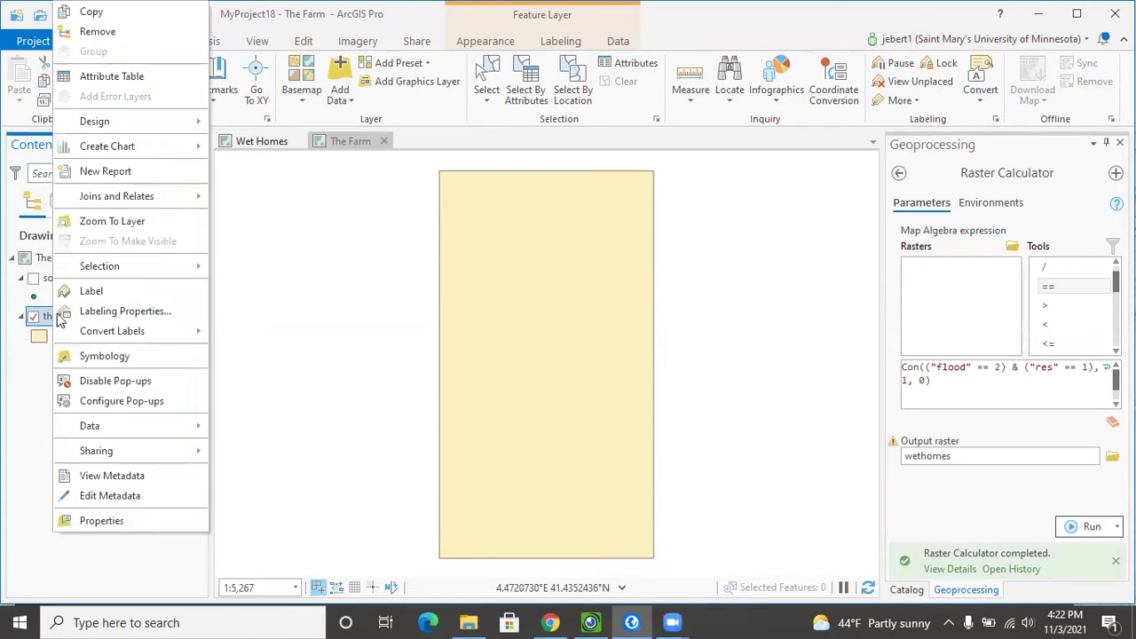
{"action": "left_click", "coordinate": [133, 523]}
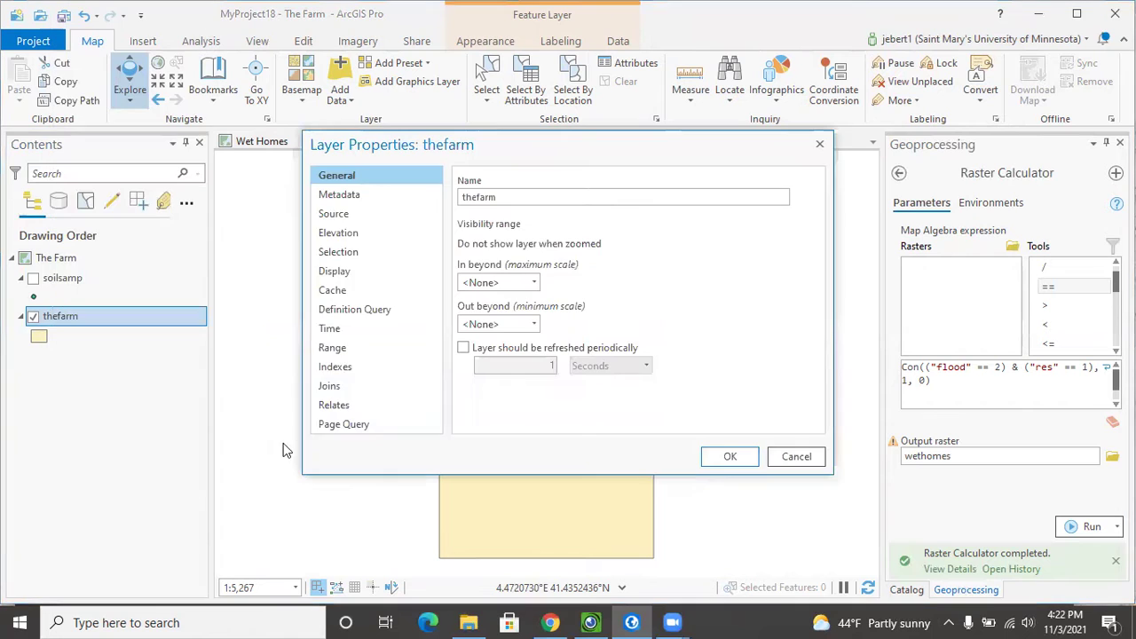
{"action": "left_click", "coordinate": [341, 214]}
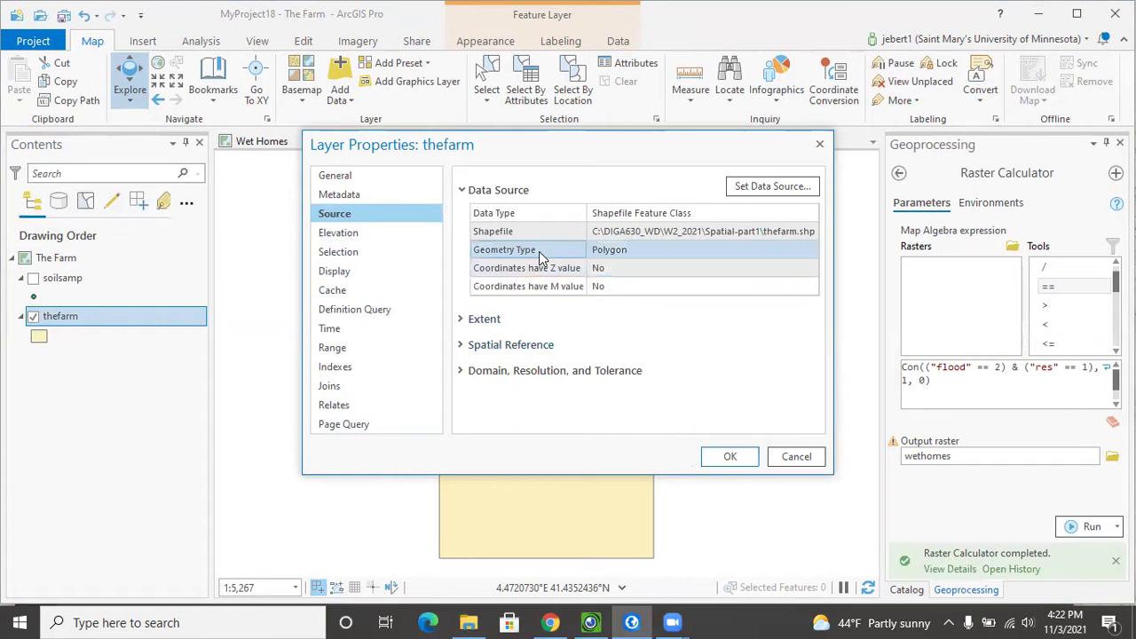
{"action": "left_click", "coordinate": [796, 456]}
- Turn the soilsamp layer back on and clear the map algebra expression in the Raster Calculator
{"action": "left_click", "coordinate": [33, 279]}
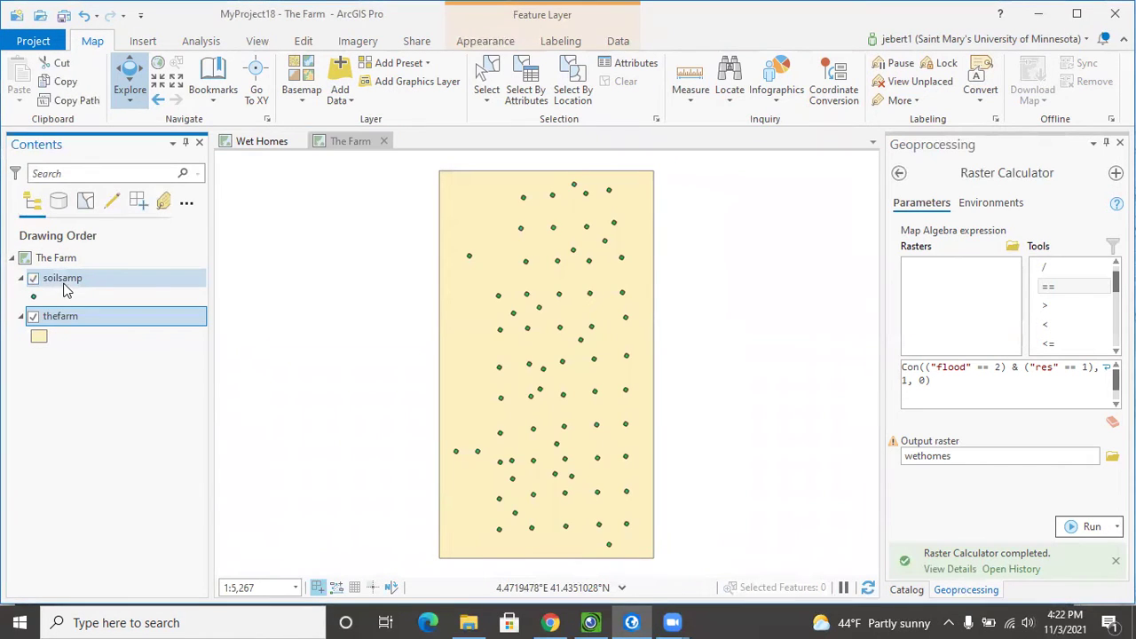
{"action": "left_click", "coordinate": [70, 280]}
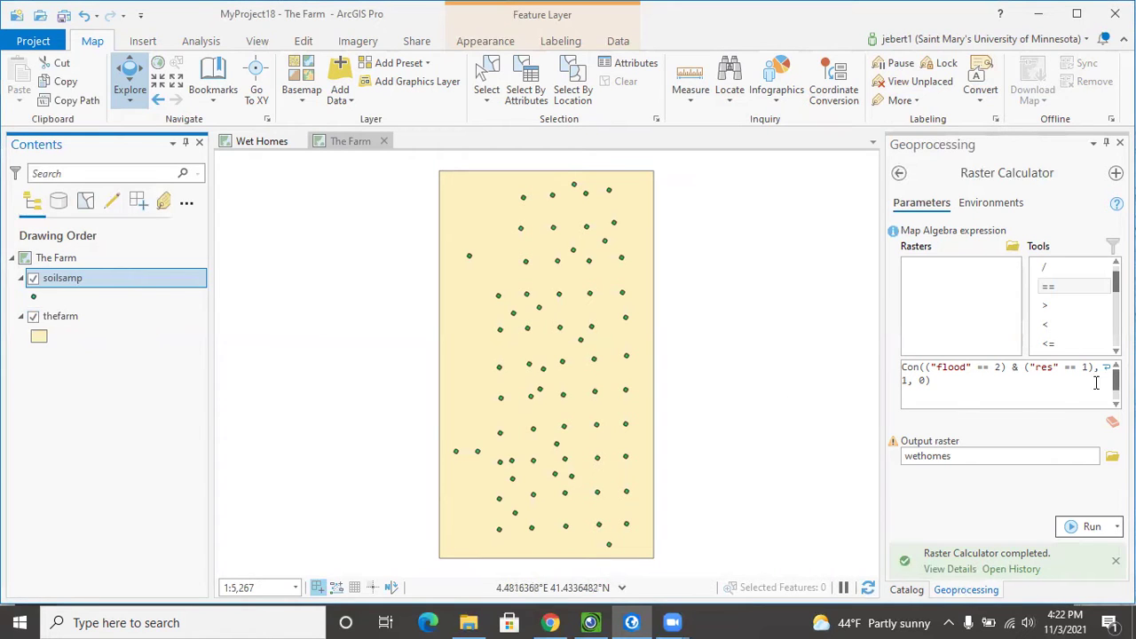
{"action": "left_click", "coordinate": [1113, 421]}
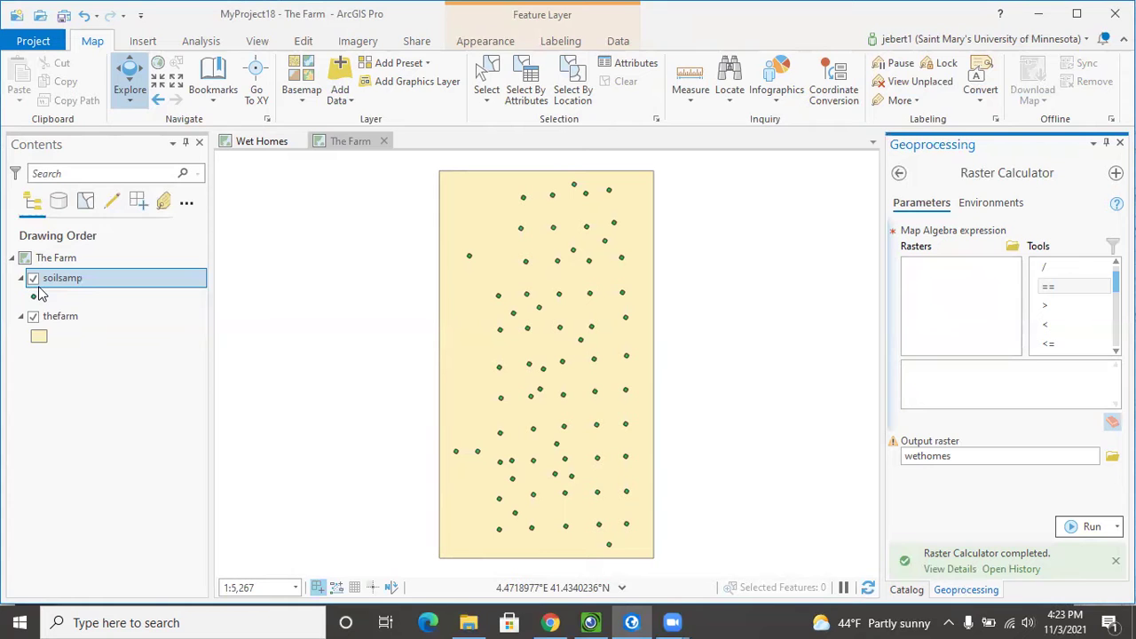
- Switch to IPEVO Visualizer and review the handout's Step 2a and the goal box of the flow chart
{"action": "left_click", "coordinate": [594, 621]}
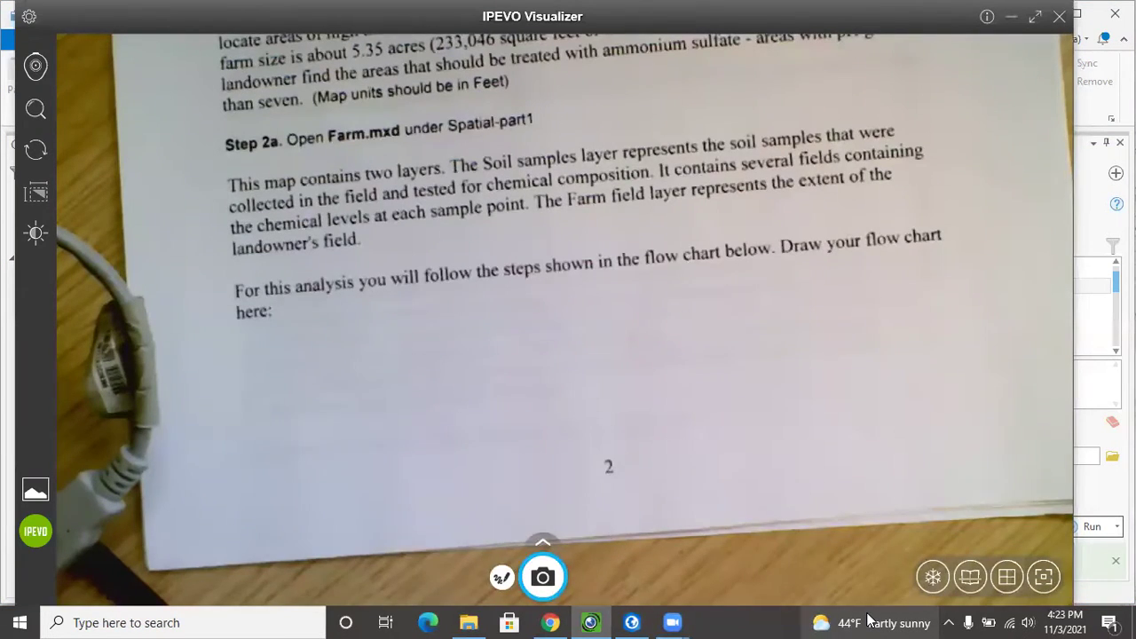
{"action": "mouse_move", "coordinate": [869, 621]}
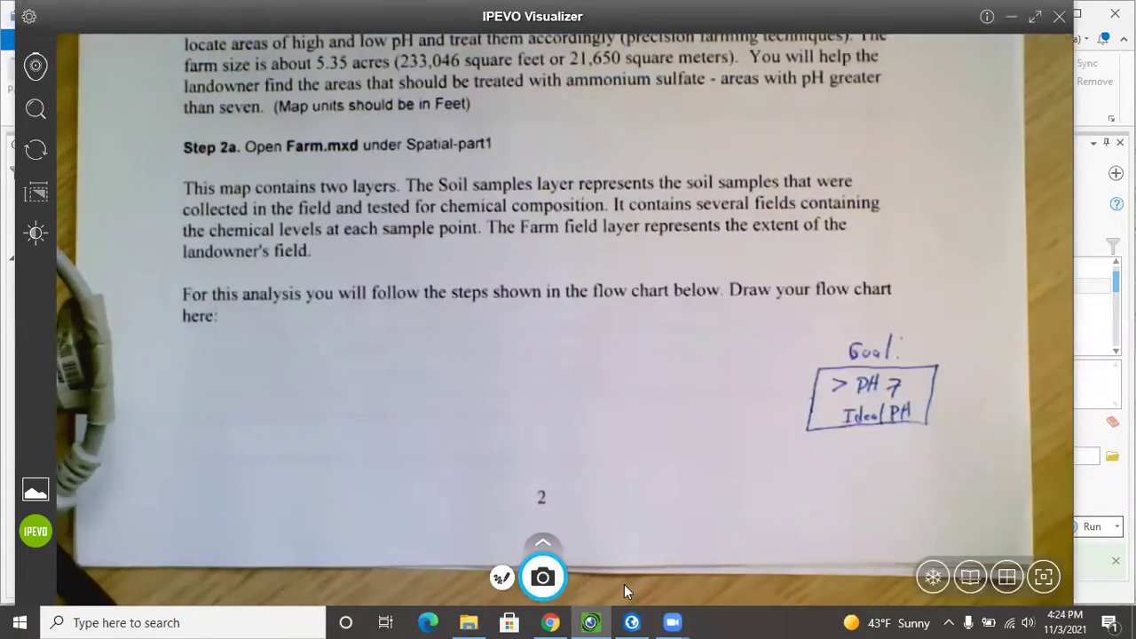
- Return to ArcGIS Pro, inspect one soil sample point's attributes down to its PH value, and close the pop-up
{"action": "left_click", "coordinate": [631, 622]}
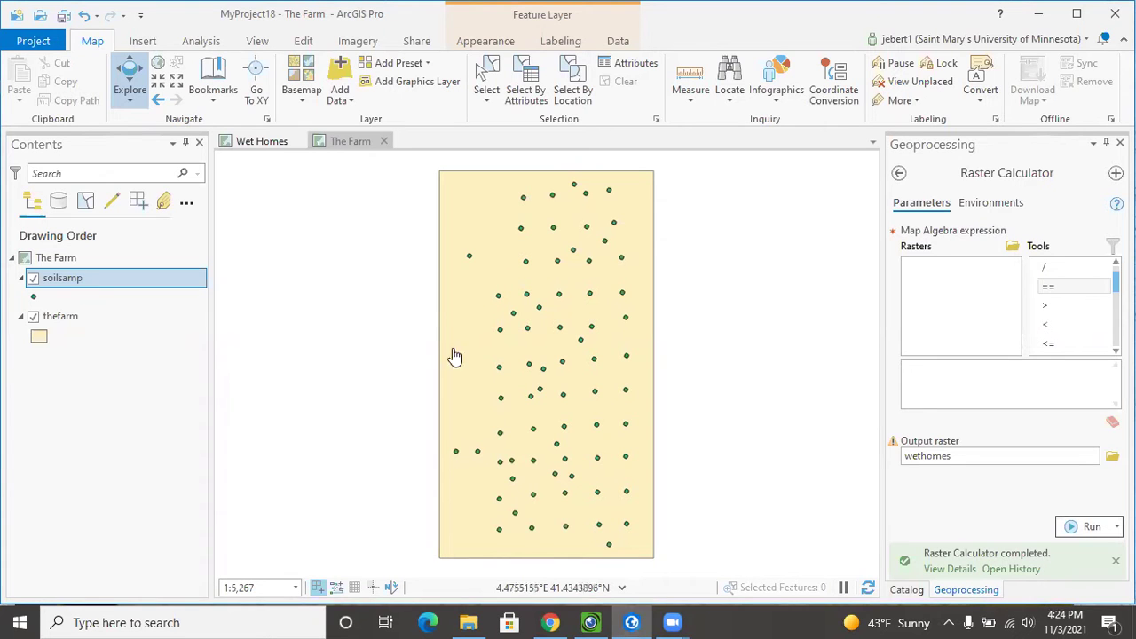
{"action": "left_click", "coordinate": [499, 372]}
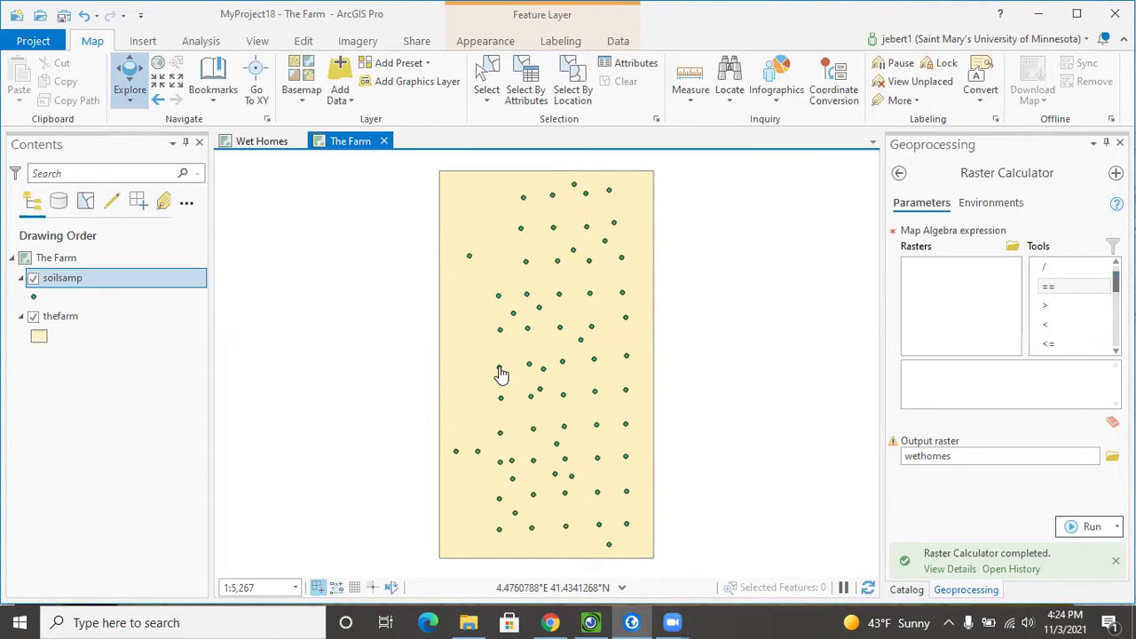
{"action": "left_click", "coordinate": [500, 373]}
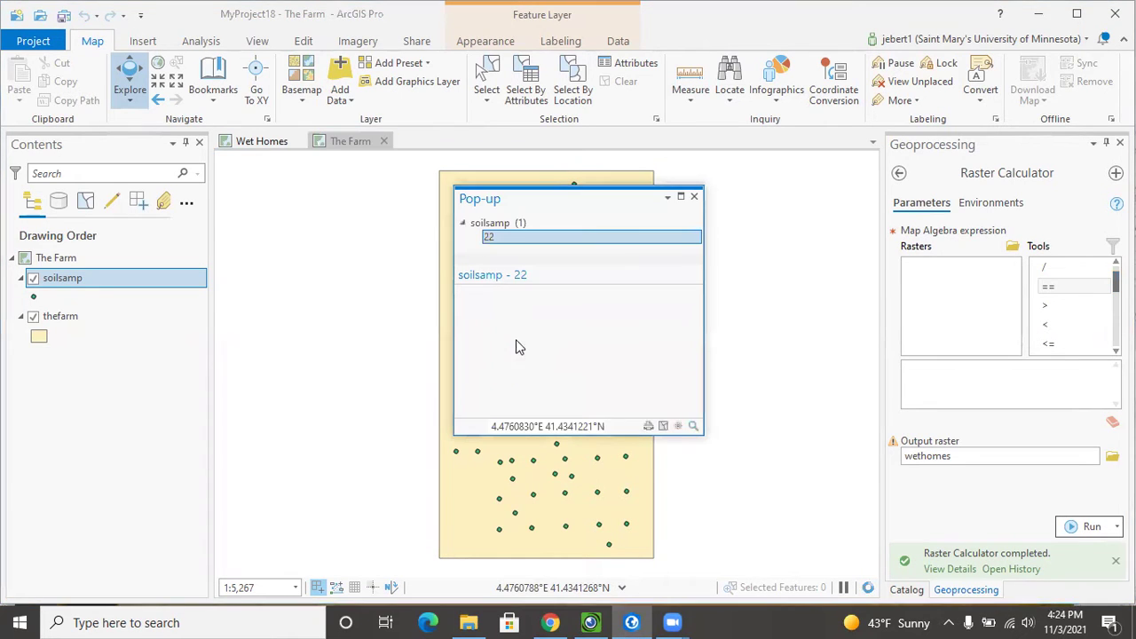
{"action": "scroll", "coordinate": [530, 340], "scroll_direction": "down", "scroll_amount": 5}
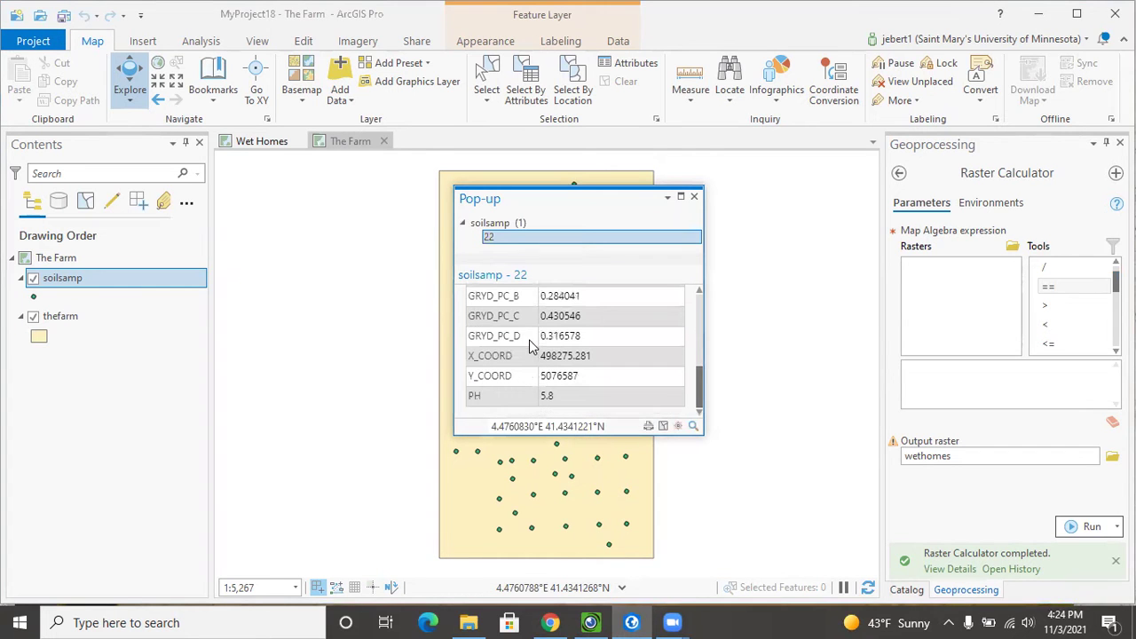
{"action": "left_click", "coordinate": [694, 196]}
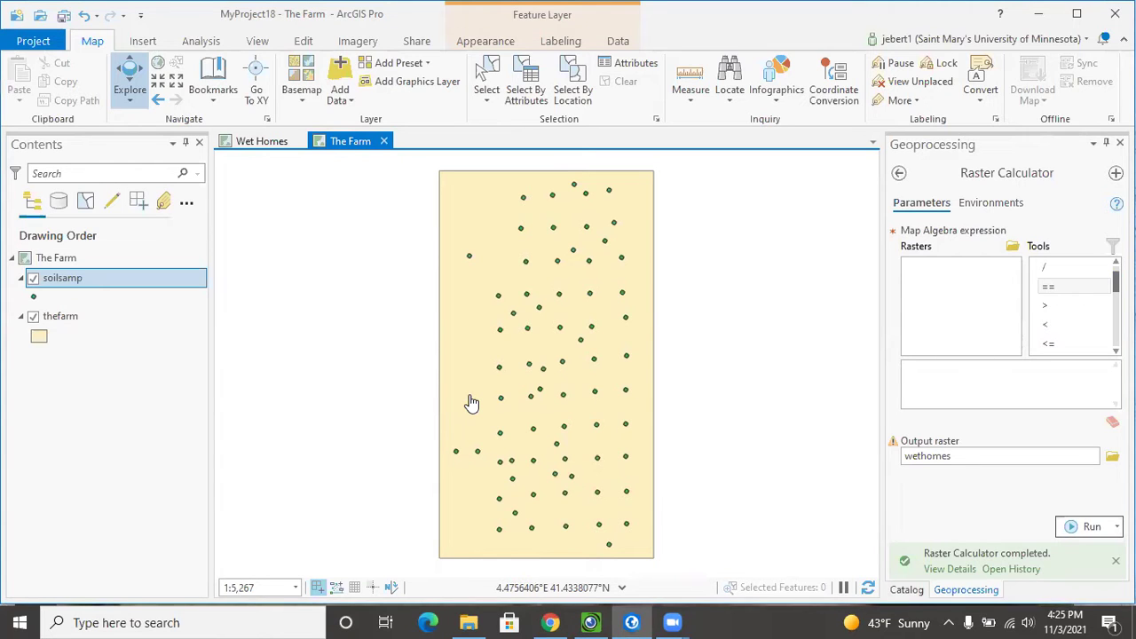
- Switch back to IPEVO Visualizer and study the flow chart from soil samples through spline interpolation to the pH surface
{"action": "left_click", "coordinate": [587, 622]}
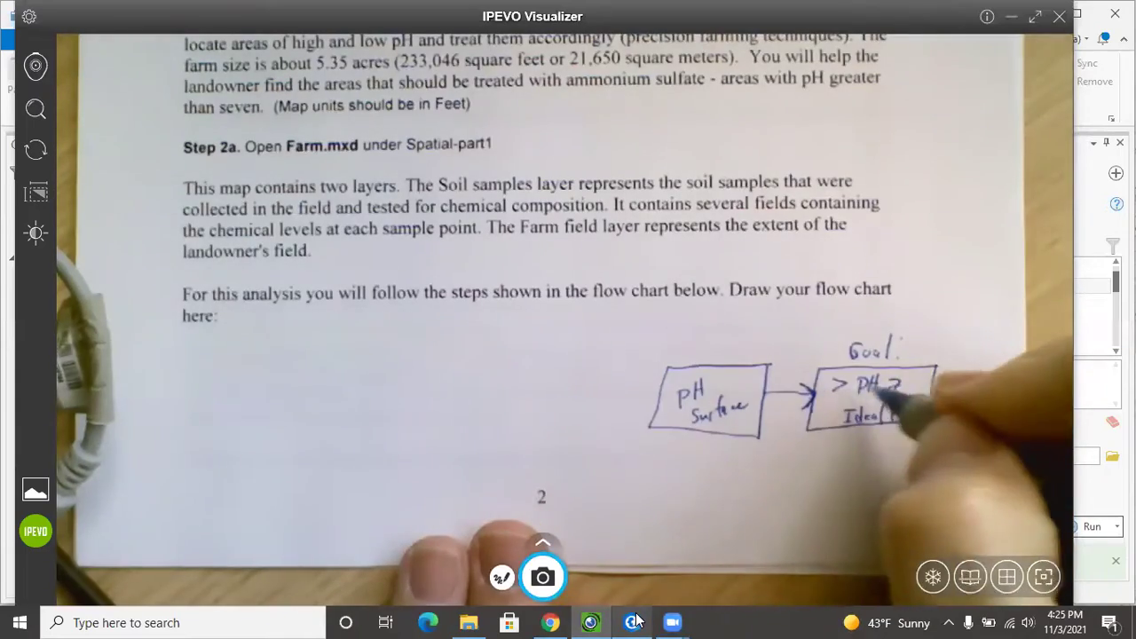
{"action": "mouse_move", "coordinate": [632, 622]}
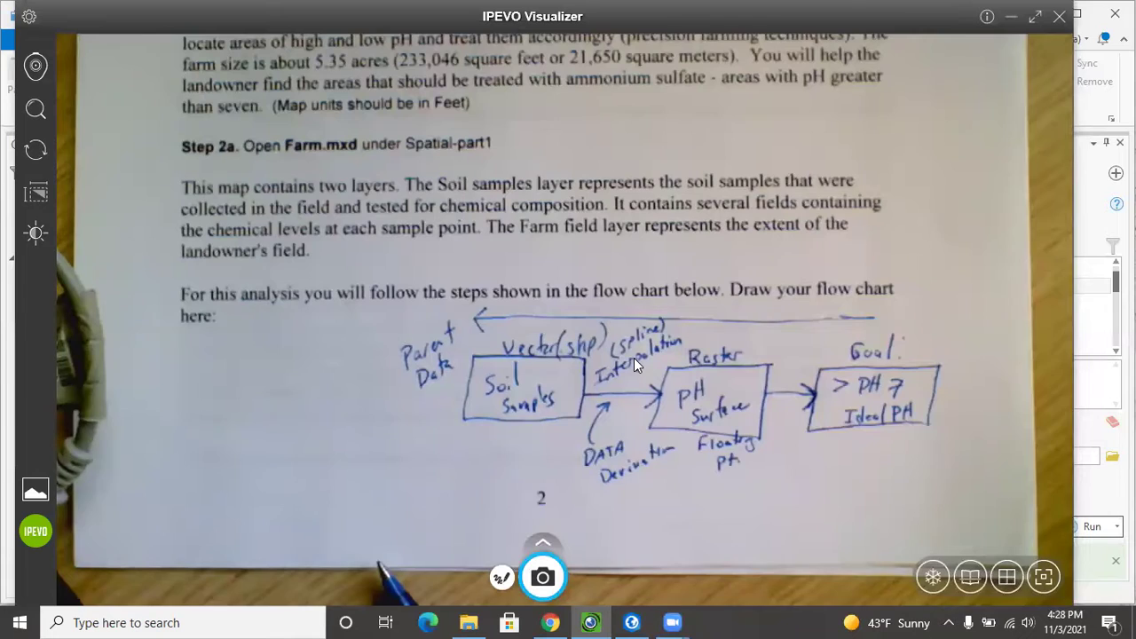
- Switch to ArcGIS Pro and go back from Raster Calculator to the geoprocessing toolbox list
{"action": "left_click", "coordinate": [631, 622]}
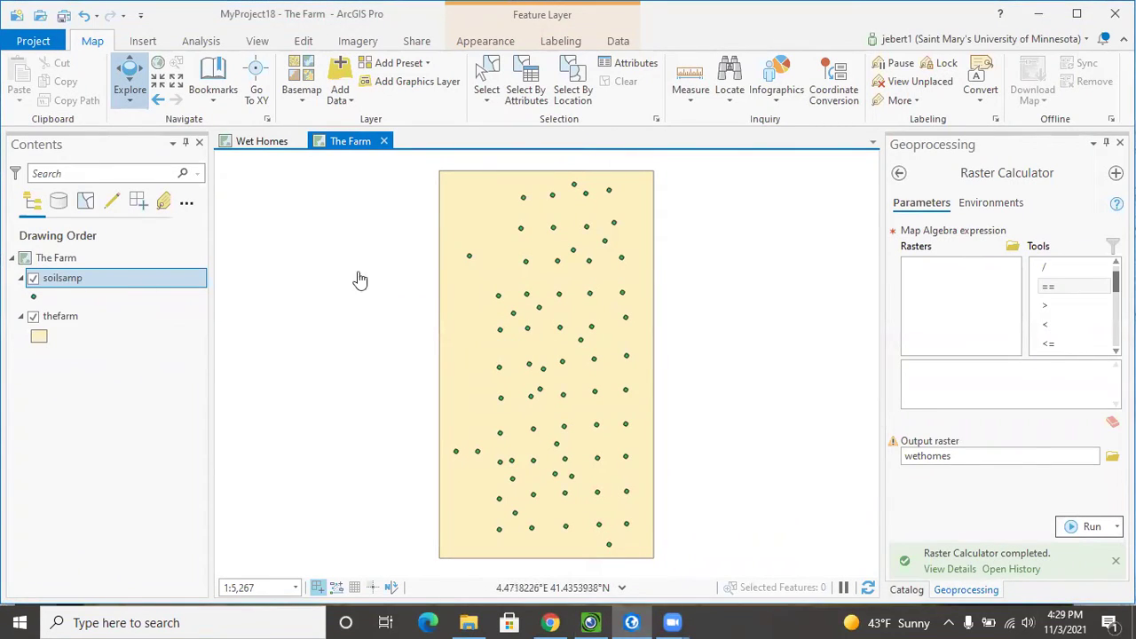
{"action": "left_click", "coordinate": [898, 174]}
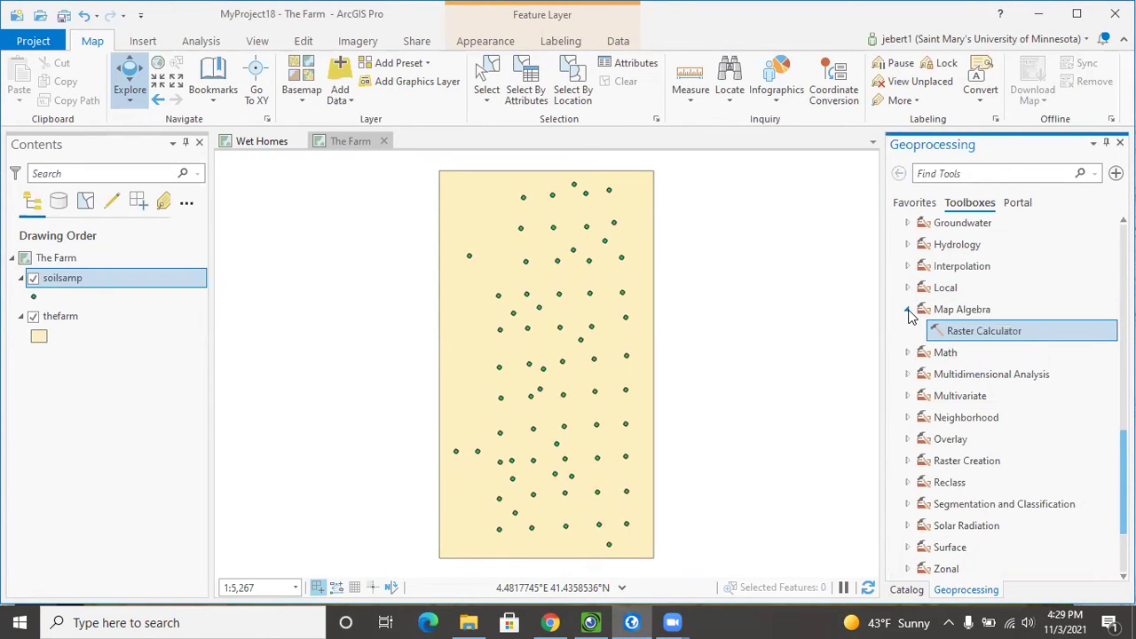
{"action": "scroll", "coordinate": [916, 319], "scroll_direction": "down", "scroll_amount": 2}
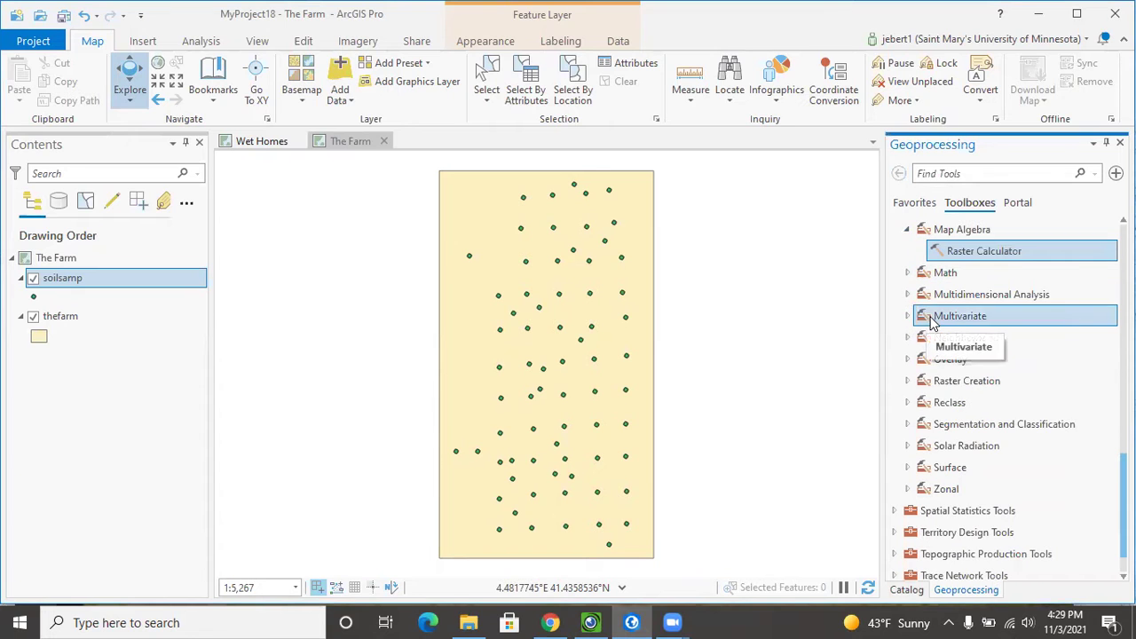
{"action": "left_click", "coordinate": [908, 465]}
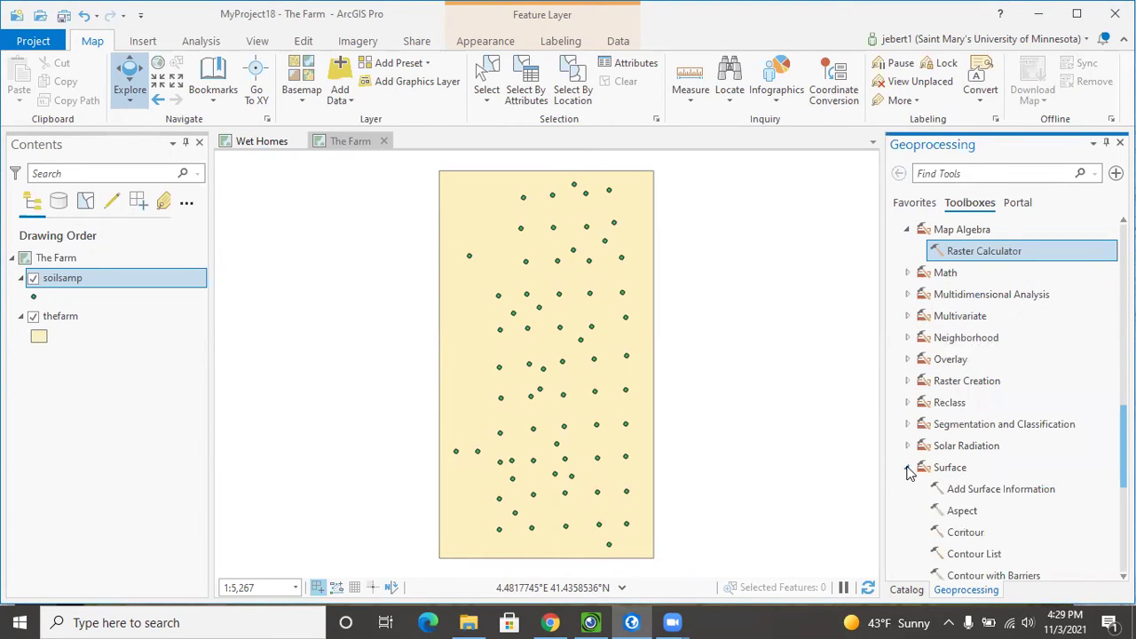
{"action": "scroll", "coordinate": [930, 467], "scroll_direction": "down", "scroll_amount": 4}
{"action": "scroll", "coordinate": [930, 468], "scroll_direction": "down", "scroll_amount": 1}
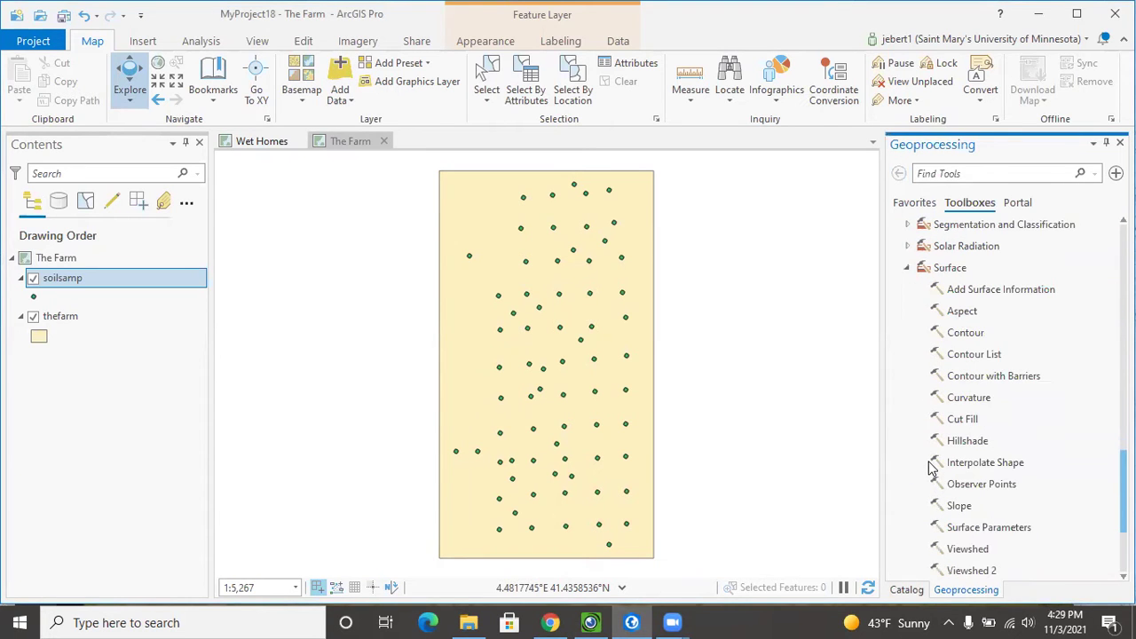
{"action": "scroll", "coordinate": [930, 467], "scroll_direction": "down", "scroll_amount": 1}
{"action": "scroll", "coordinate": [930, 468], "scroll_direction": "up", "scroll_amount": 6}
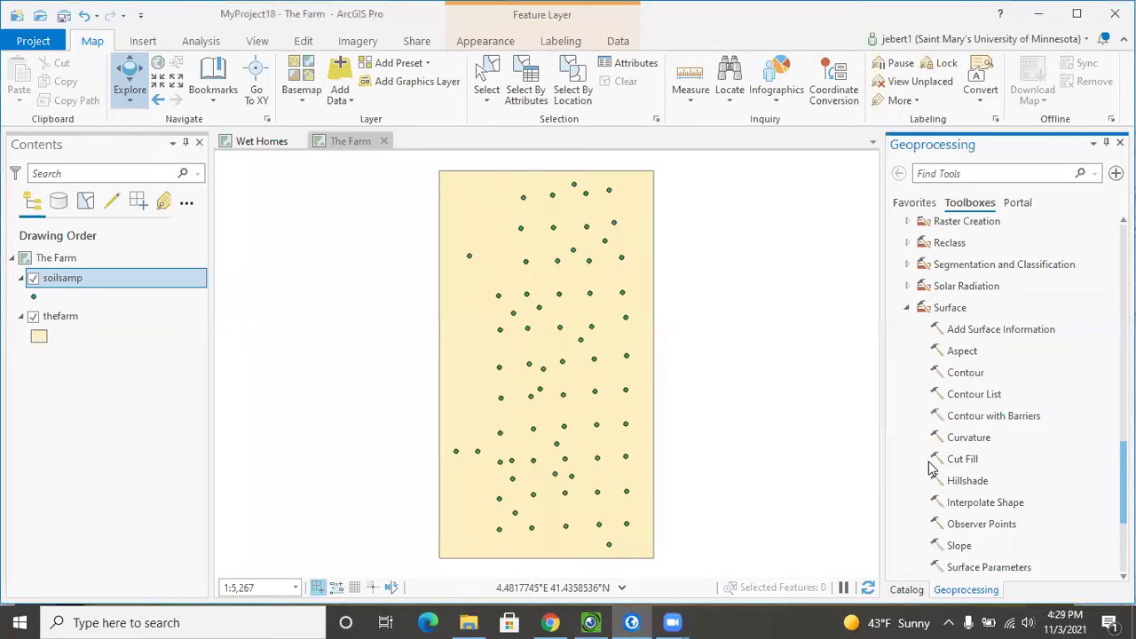
{"action": "scroll", "coordinate": [929, 468], "scroll_direction": "up", "scroll_amount": 3}
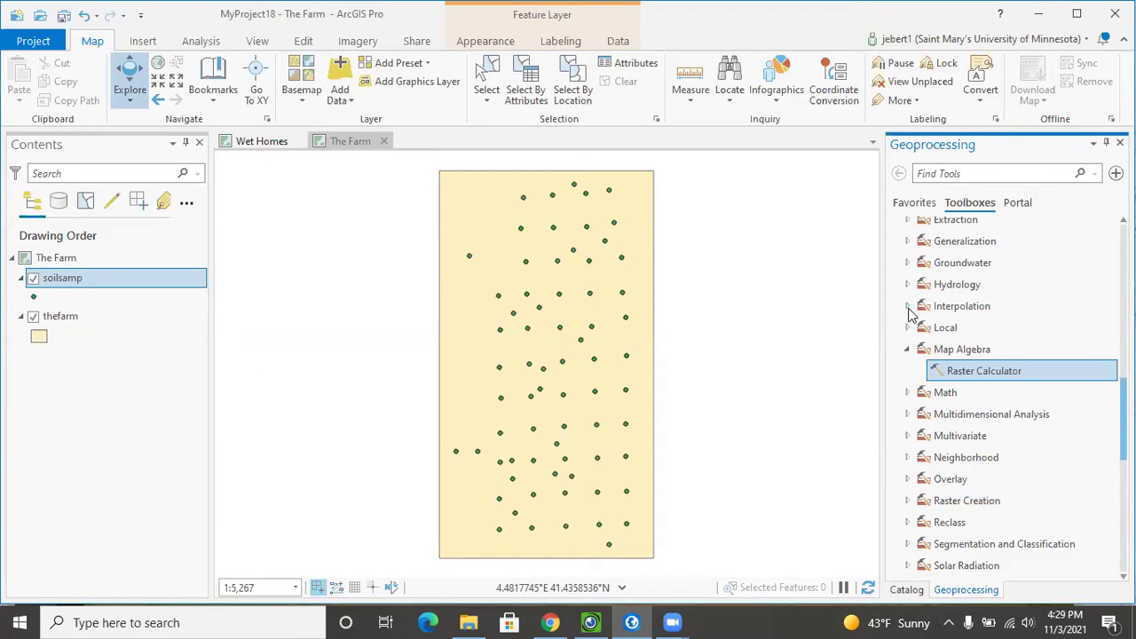
{"action": "scroll", "coordinate": [914, 373], "scroll_direction": "down", "scroll_amount": 4}
{"action": "left_click", "coordinate": [907, 427]}
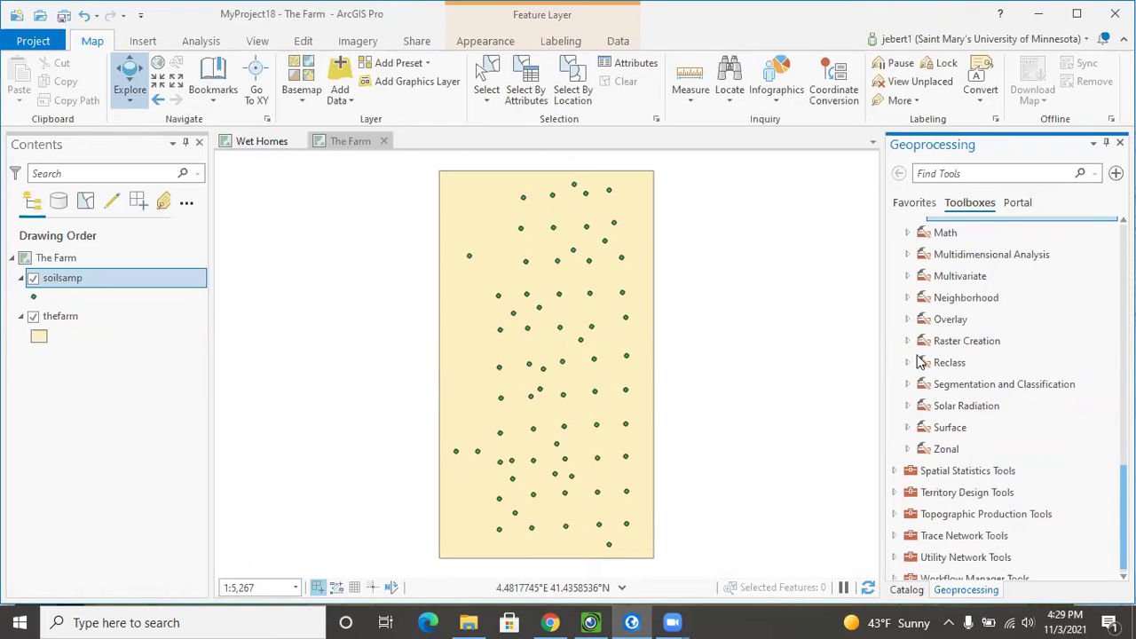
- Open the Spline tool from the Interpolation toolset of the spatial analysis toolbox
{"action": "scroll", "coordinate": [918, 364], "scroll_direction": "up", "scroll_amount": 5}
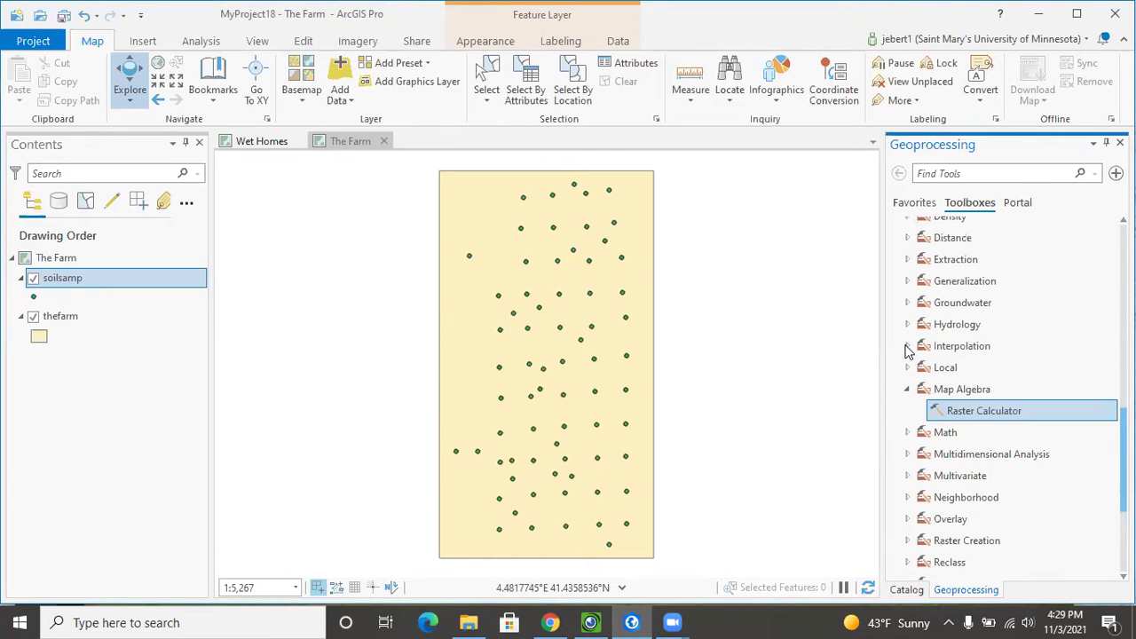
{"action": "left_click", "coordinate": [907, 346]}
{"action": "left_click", "coordinate": [940, 348]}
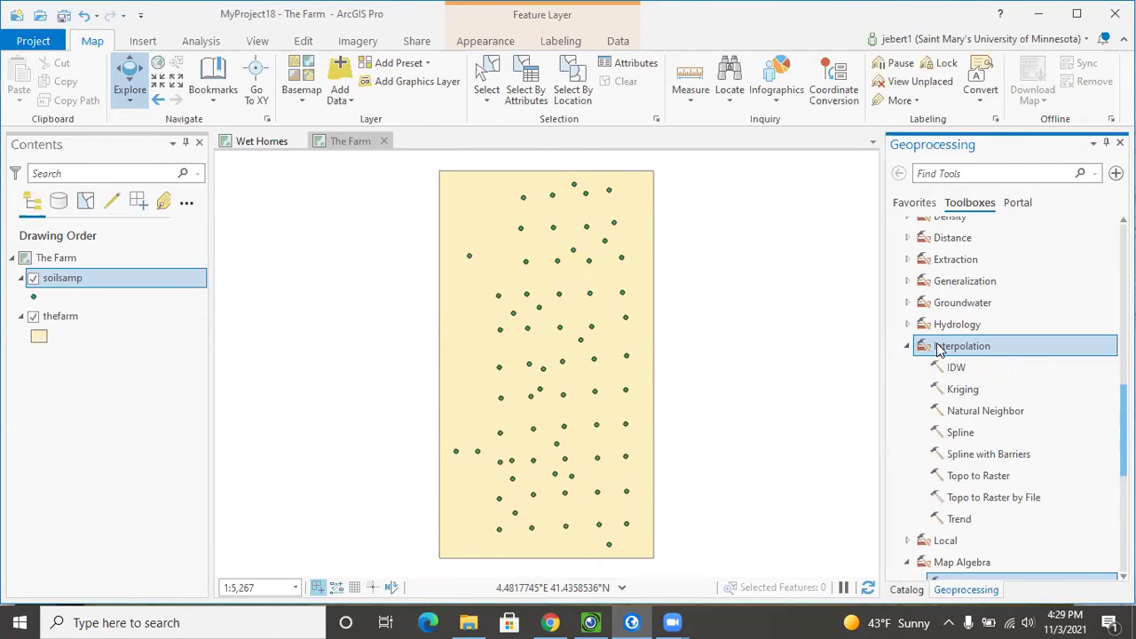
{"action": "left_click", "coordinate": [963, 433]}
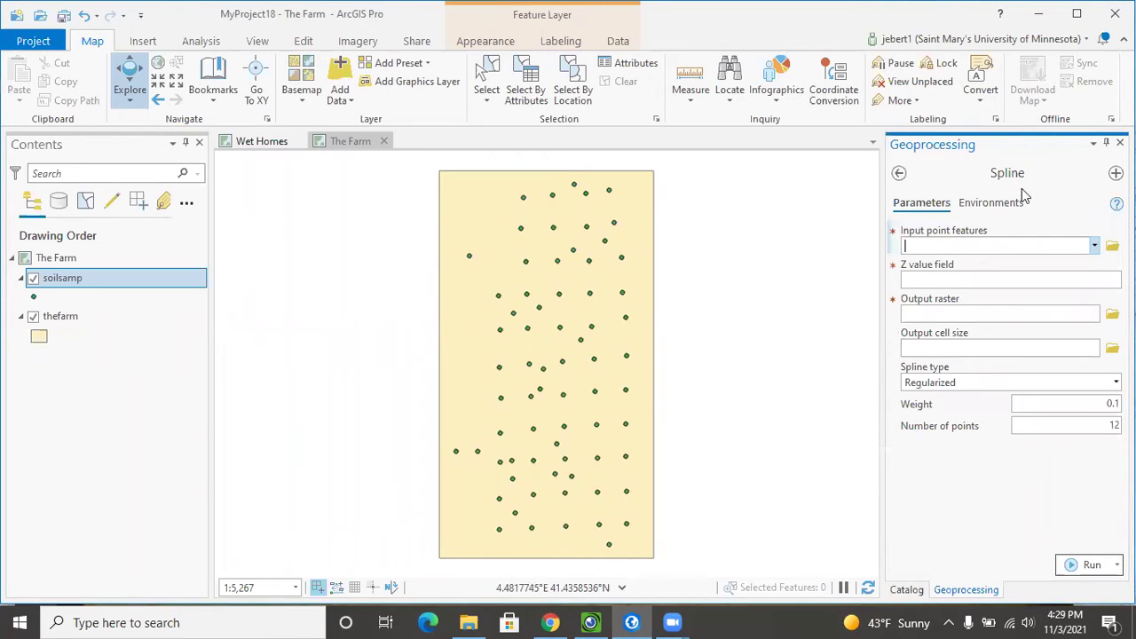
- Set the Spline input point features to soilsamp and the Z value field to PH
{"action": "left_click", "coordinate": [1094, 247]}
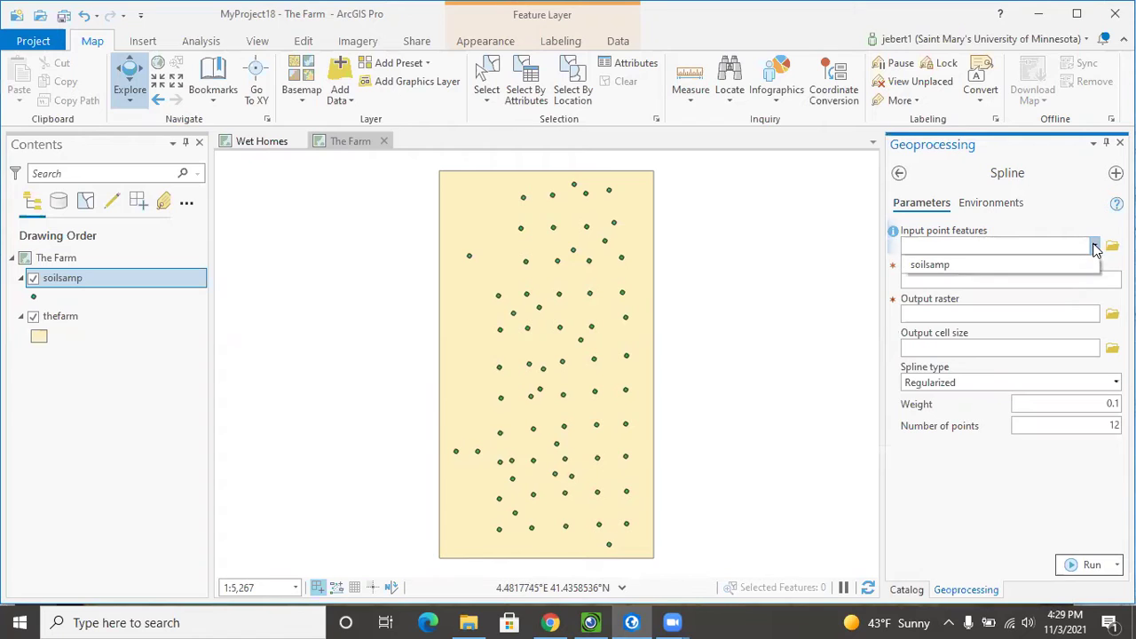
{"action": "left_click", "coordinate": [925, 265]}
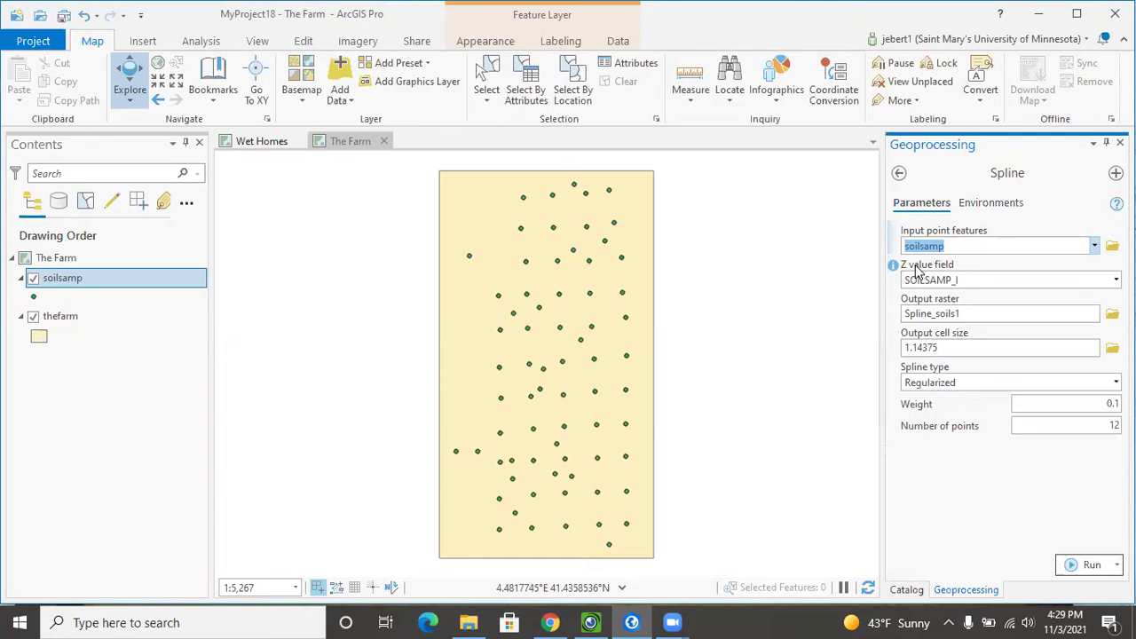
{"action": "mouse_move", "coordinate": [895, 267]}
{"action": "mouse_move", "coordinate": [898, 267]}
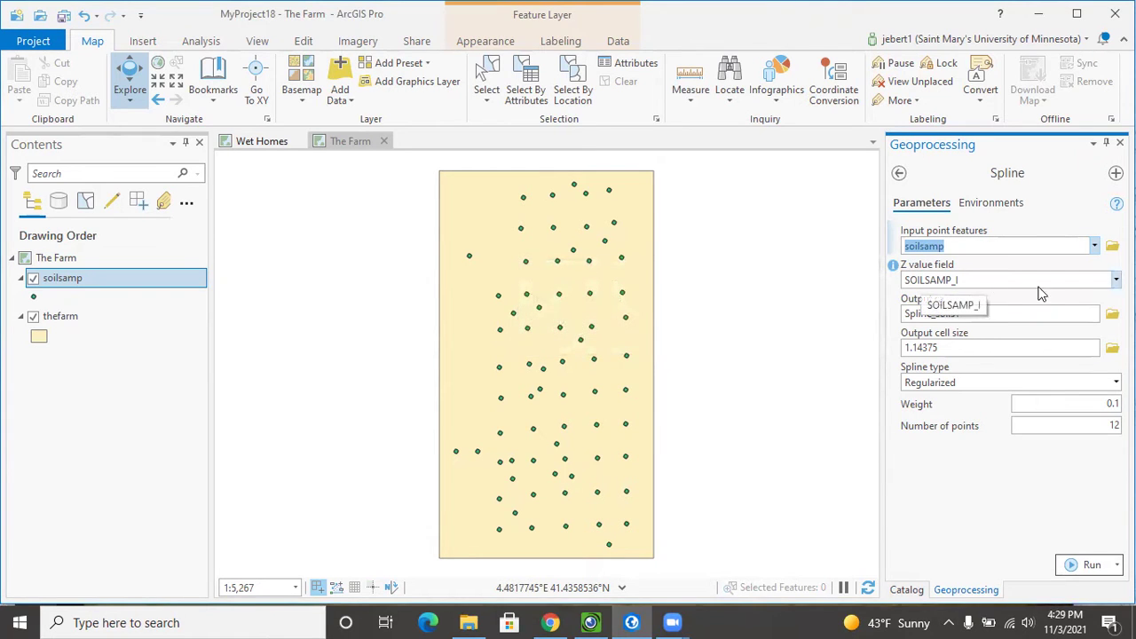
{"action": "left_click", "coordinate": [927, 281]}
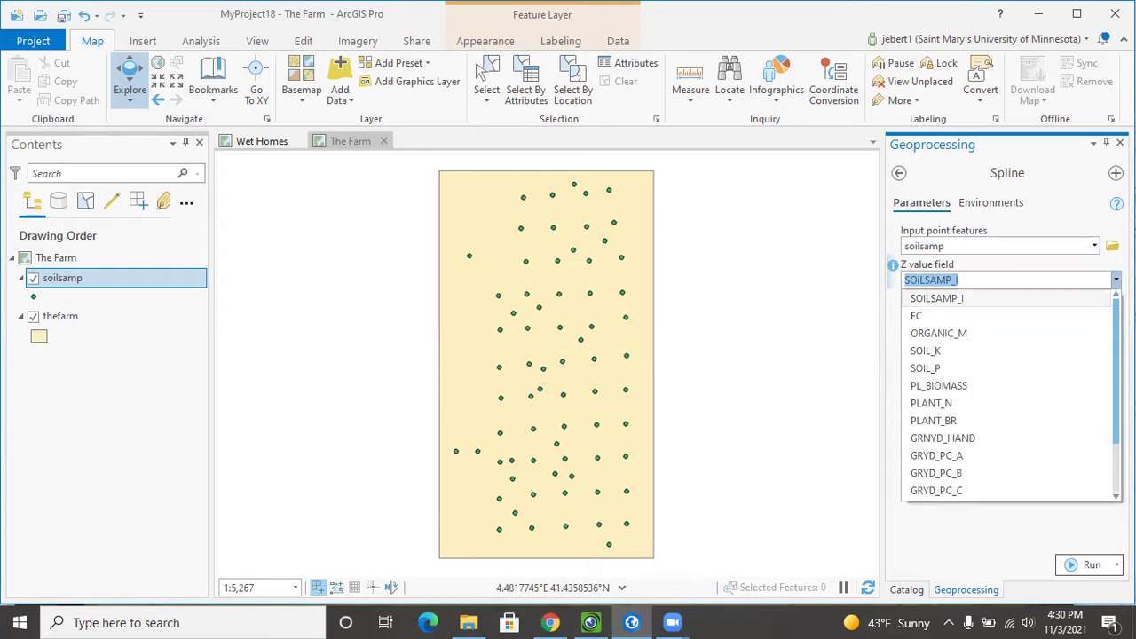
{"action": "scroll", "coordinate": [1114, 391], "scroll_direction": "down", "scroll_amount": 2}
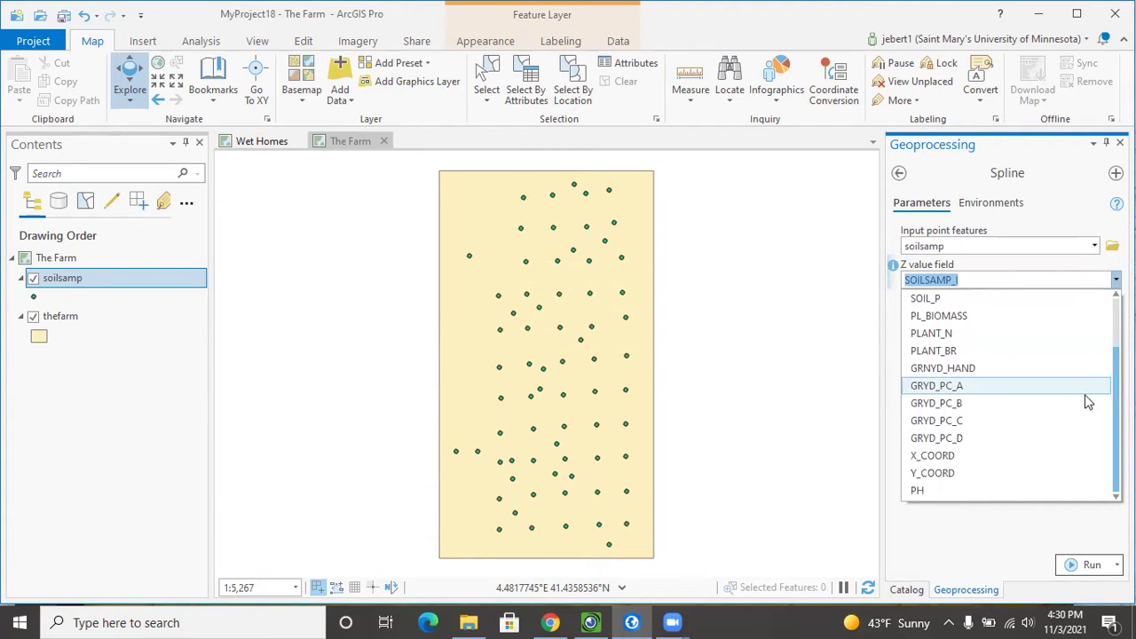
{"action": "left_click", "coordinate": [916, 491]}
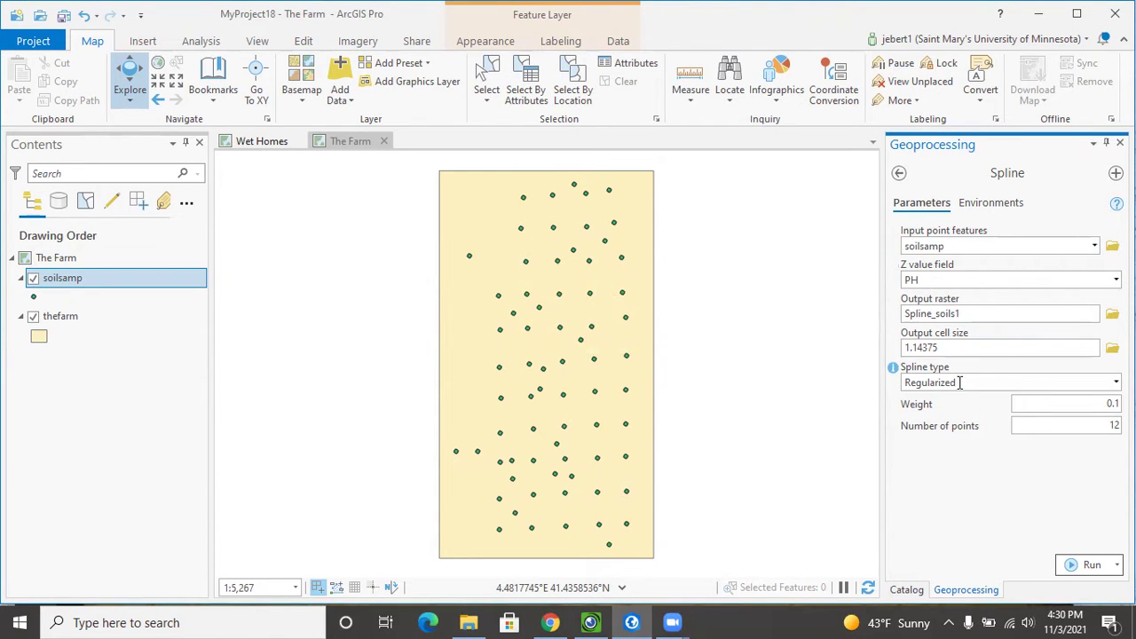
- Save the Spline output raster as pH in the W2_2021 folder
{"action": "left_click", "coordinate": [1112, 313]}
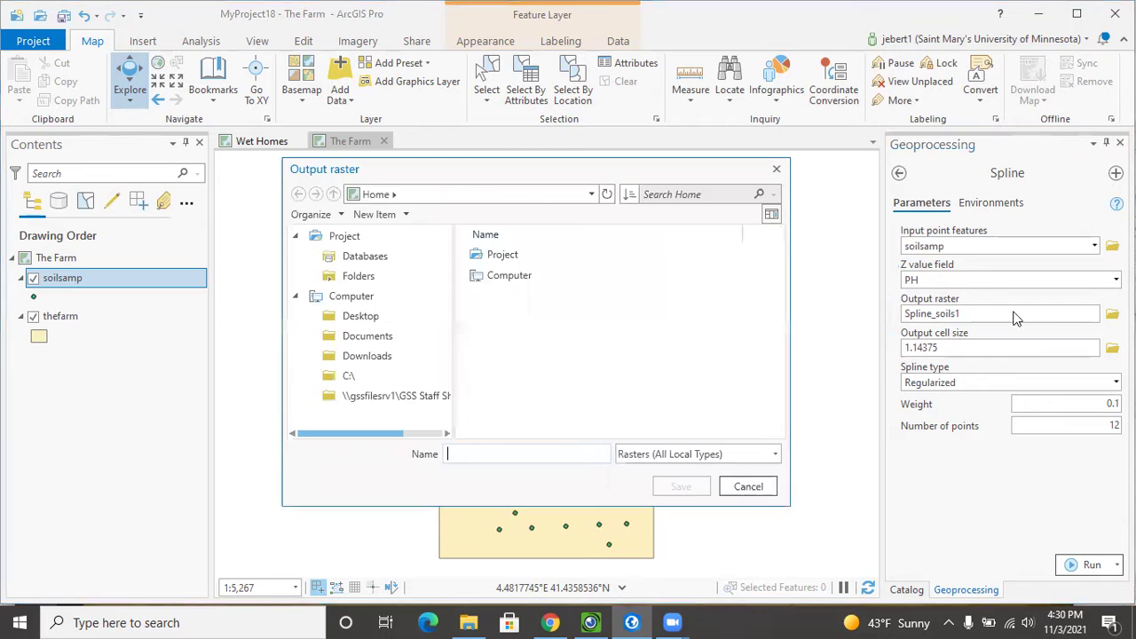
{"action": "left_click", "coordinate": [538, 453]}
{"action": "type", "text": "P"}
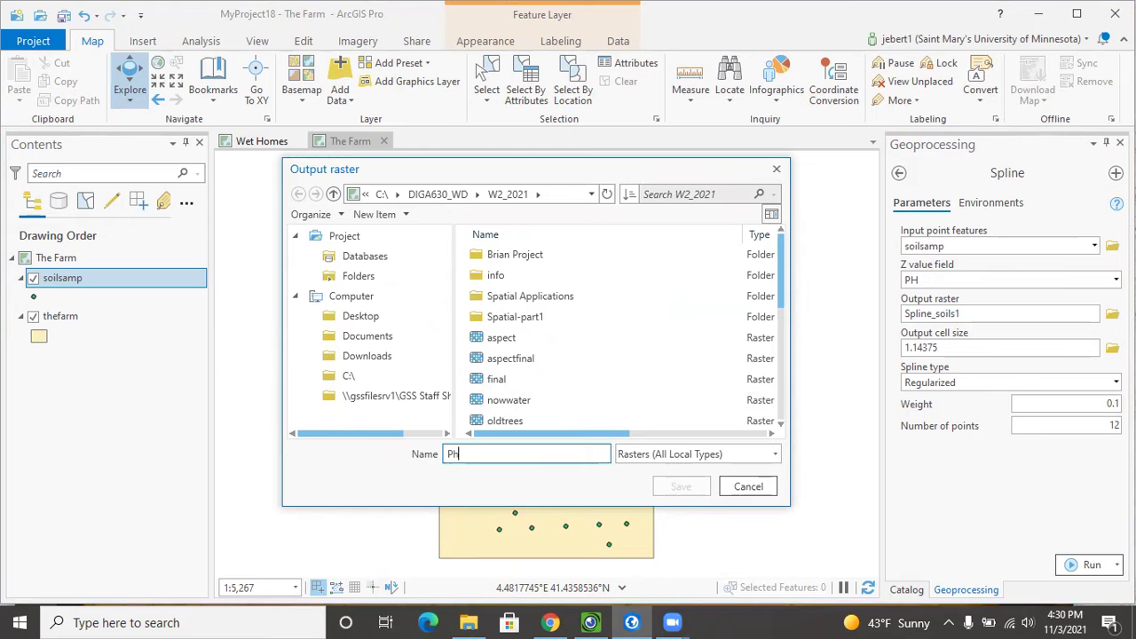
{"action": "type", "text": "H"}
{"action": "key", "text": "BackSpace"}
{"action": "key", "text": "BackSpace"}
{"action": "type", "text": "pH"}
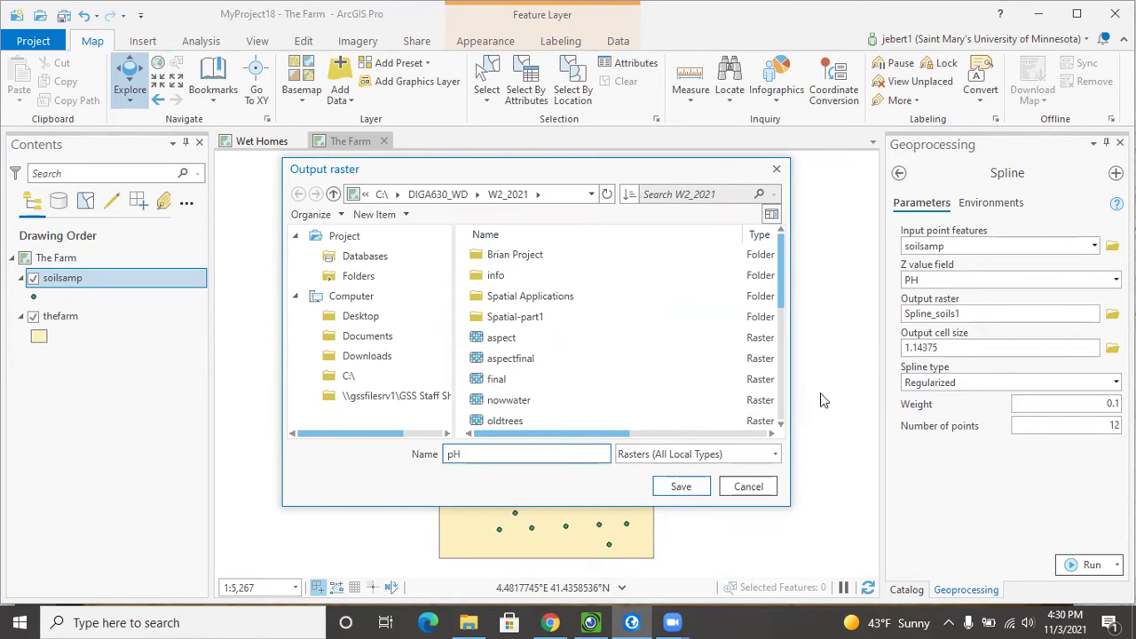
{"action": "left_click", "coordinate": [679, 486]}
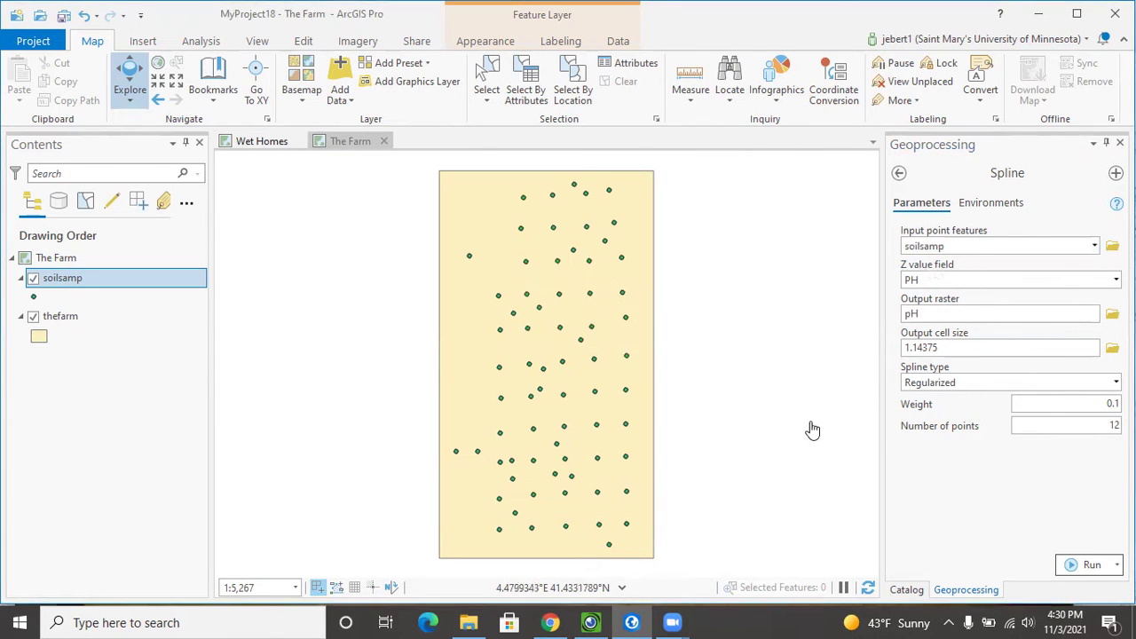
- Set the output cell size to 1 and run the Spline interpolation
{"action": "left_click", "coordinate": [892, 351]}
{"action": "type", "text": "1"}
{"action": "mouse_move", "coordinate": [892, 353]}
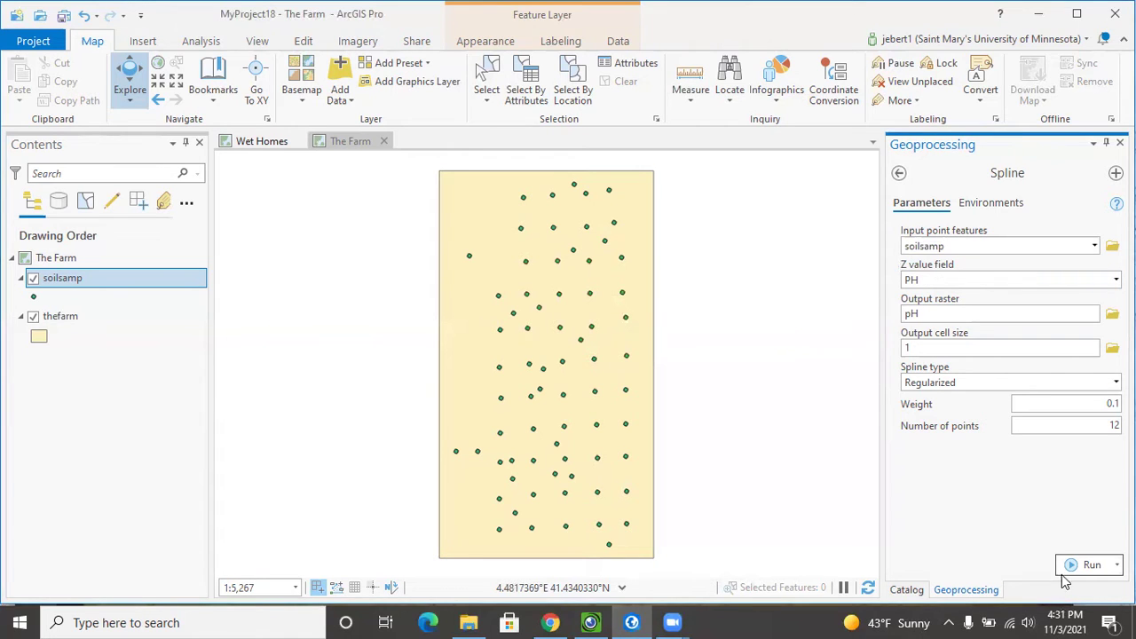
{"action": "left_click", "coordinate": [1084, 565]}
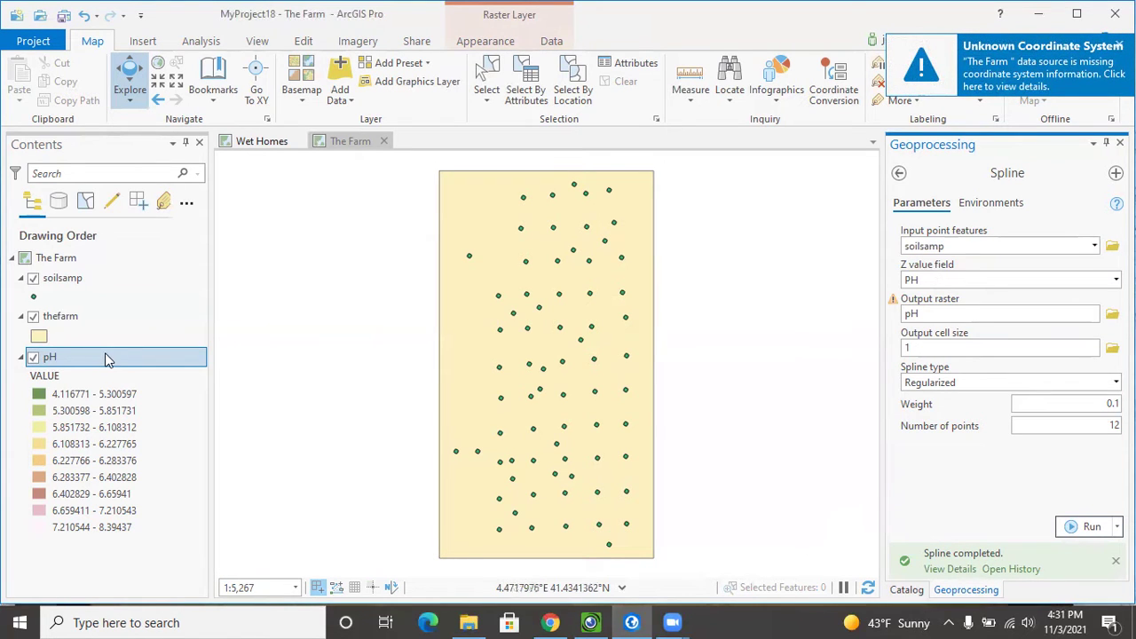
- Move the thefarm layer below the pH raster in the drawing order
{"action": "left_click", "coordinate": [33, 317]}
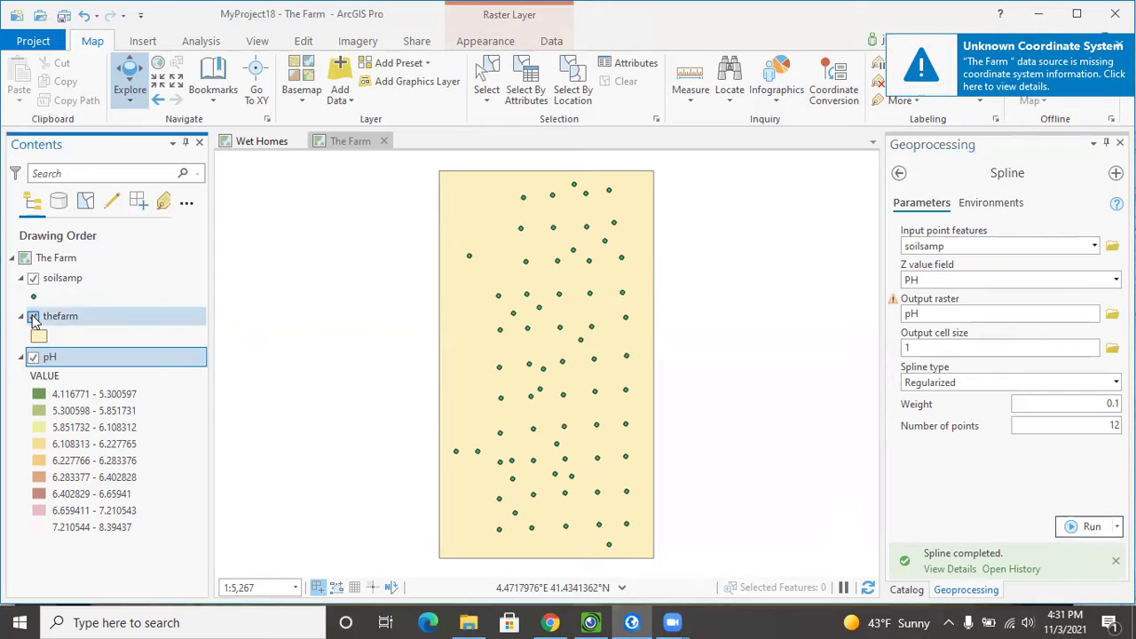
{"action": "left_click", "coordinate": [33, 317]}
{"action": "left_click", "coordinate": [44, 321]}
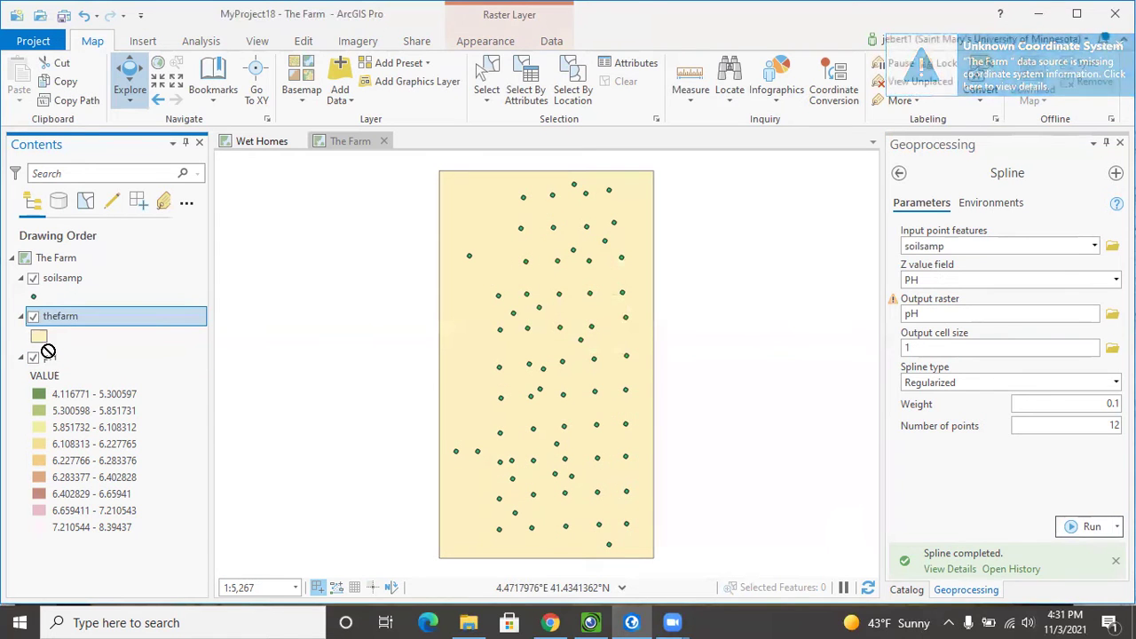
{"action": "left_click_drag", "start_coordinate": [46, 526], "coordinate": [45, 528]}
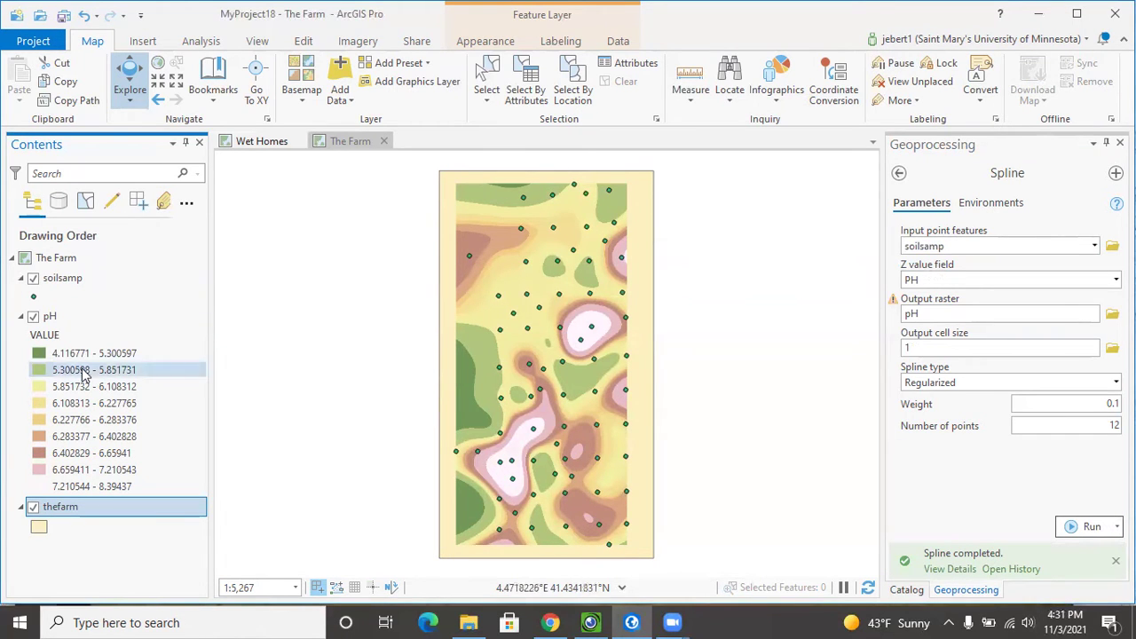
- Toggle the pH layer's visibility to compare the interpolated surface's coverage with the farm boundary and sample points
{"action": "left_click", "coordinate": [33, 319]}
{"action": "left_click", "coordinate": [33, 320]}
{"action": "left_click", "coordinate": [33, 319]}
{"action": "left_click", "coordinate": [33, 320]}
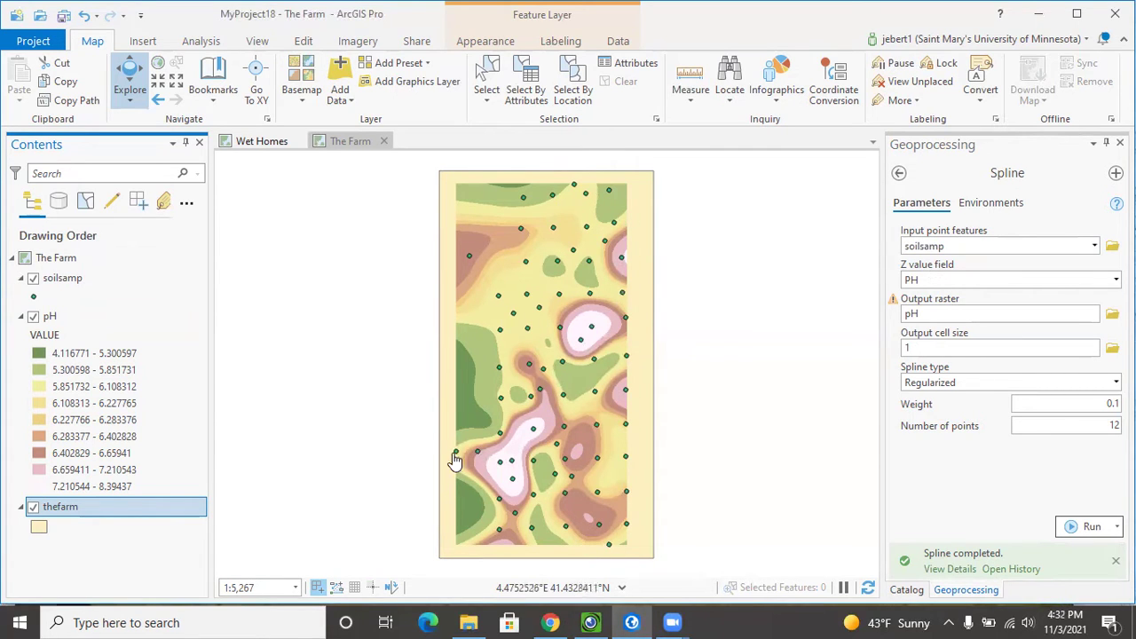
- Remove the pH layer from The Farm map and rename the Spline output raster to pH2
{"action": "left_click", "coordinate": [33, 317]}
{"action": "right_click", "coordinate": [49, 324]}
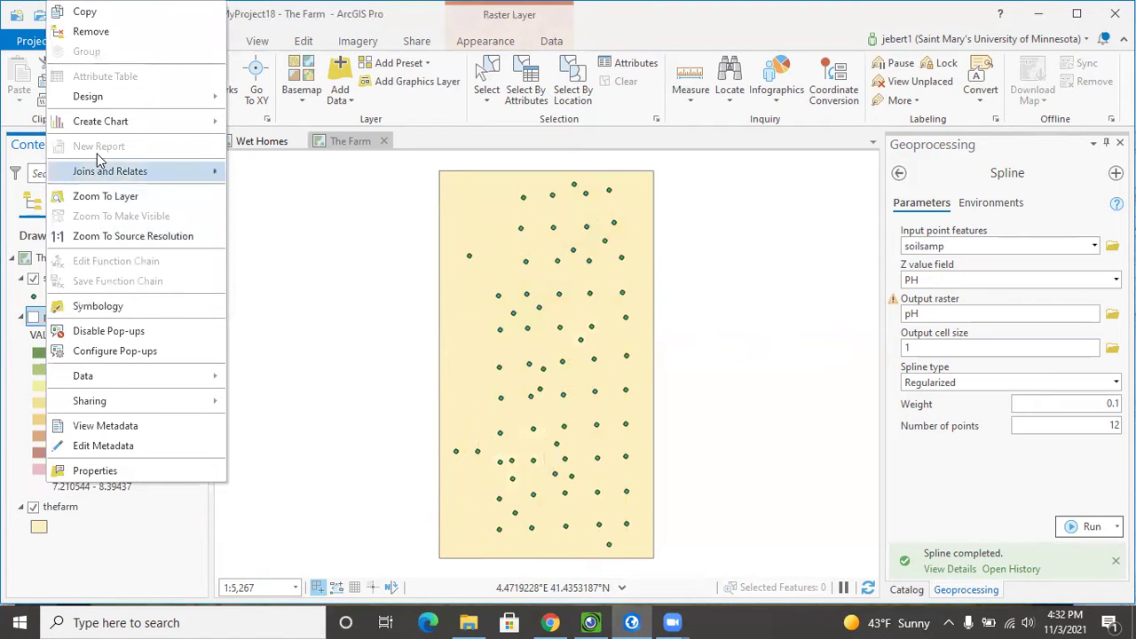
{"action": "left_click", "coordinate": [103, 35]}
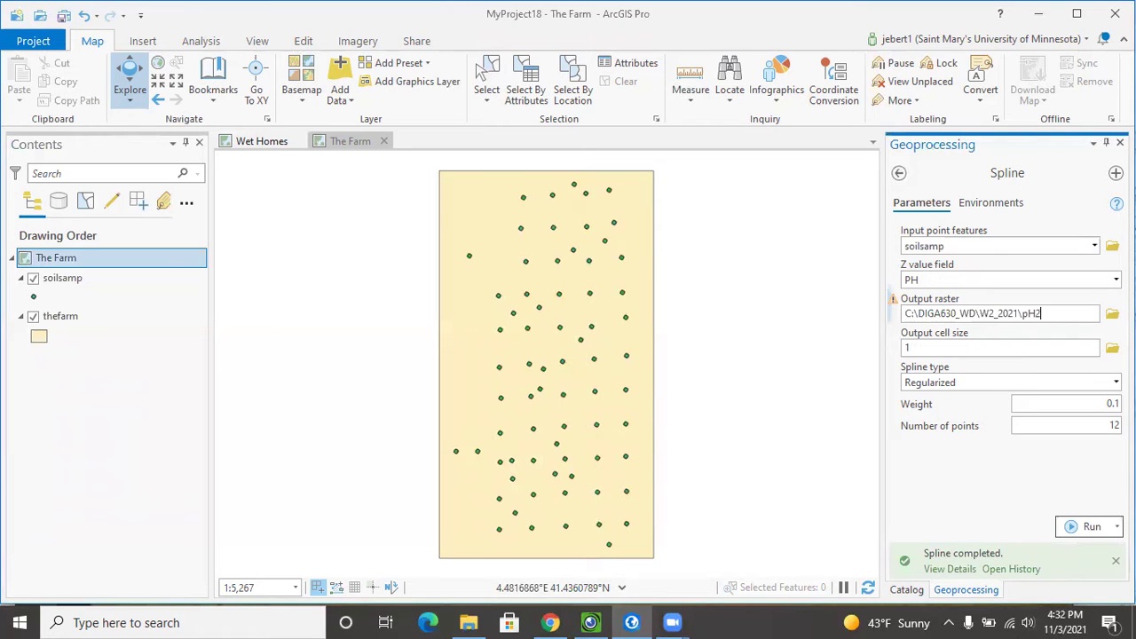
{"action": "left_click", "coordinate": [957, 482]}
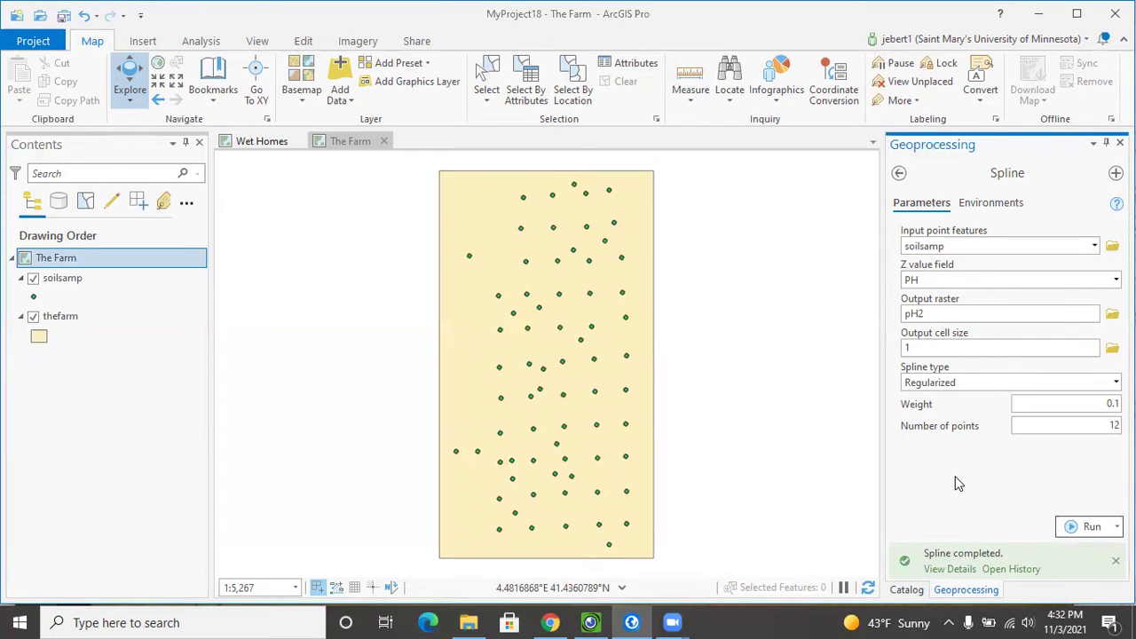
- Set the Spline tool's processing extent to match the thefarm layer and run the interpolation to output raster pH2
{"action": "left_click", "coordinate": [991, 204]}
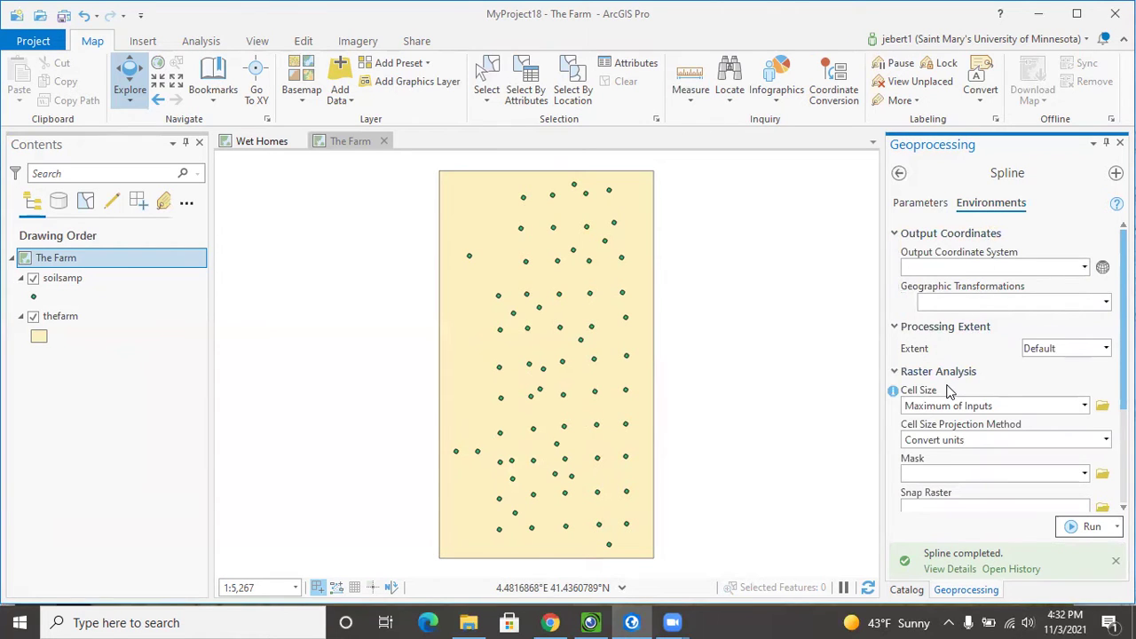
{"action": "scroll", "coordinate": [947, 390], "scroll_direction": "down", "scroll_amount": 4}
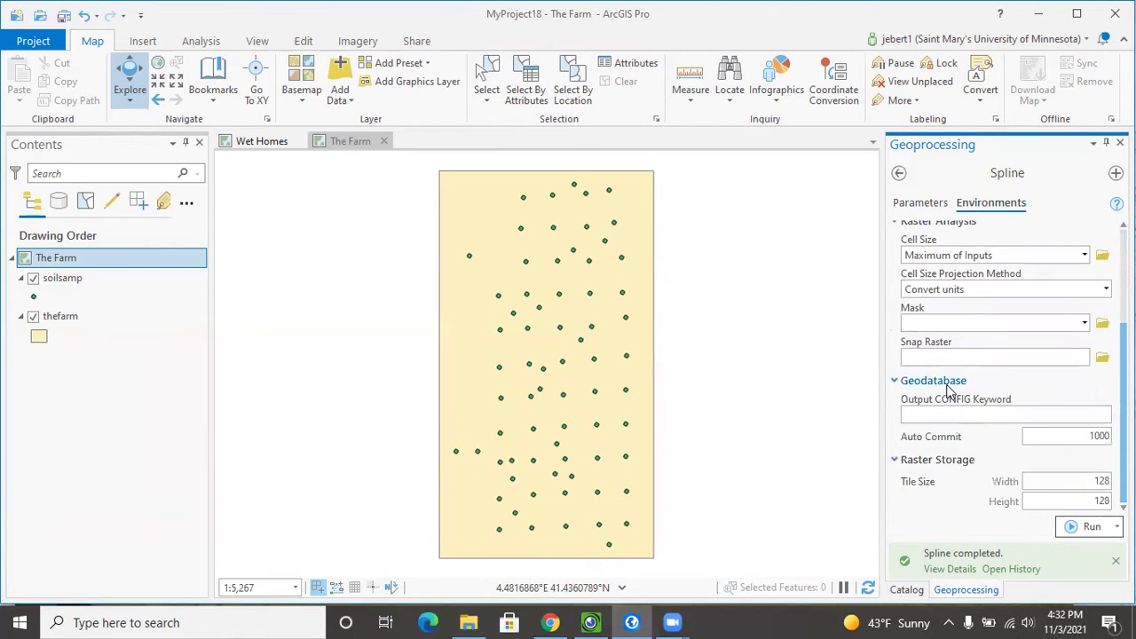
{"action": "scroll", "coordinate": [947, 390], "scroll_direction": "up", "scroll_amount": 3}
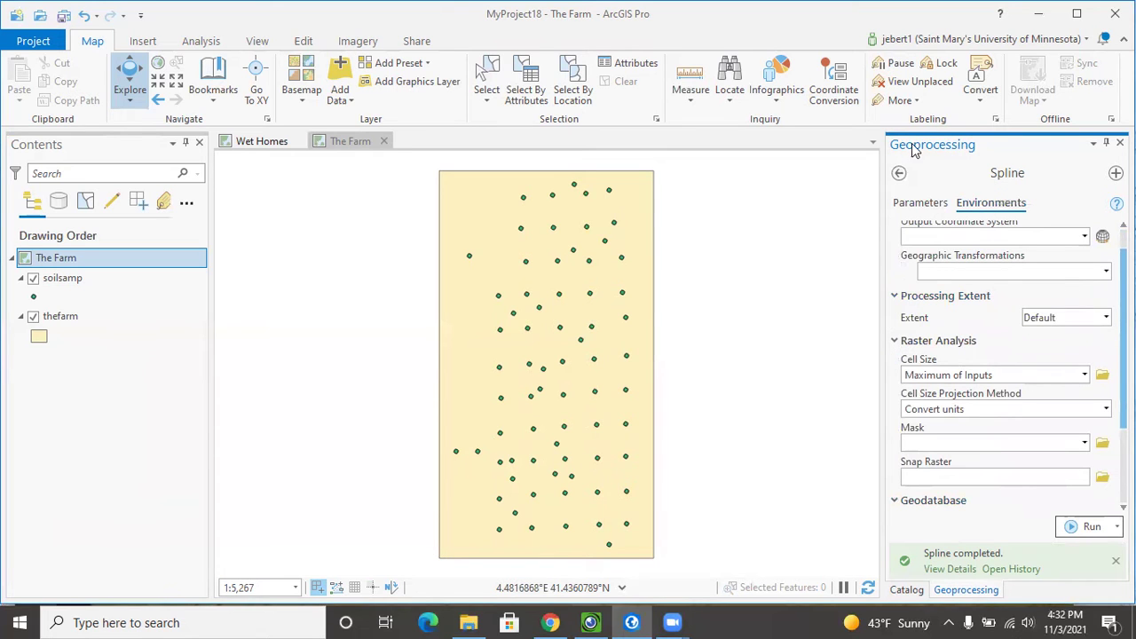
{"action": "left_click", "coordinate": [206, 41]}
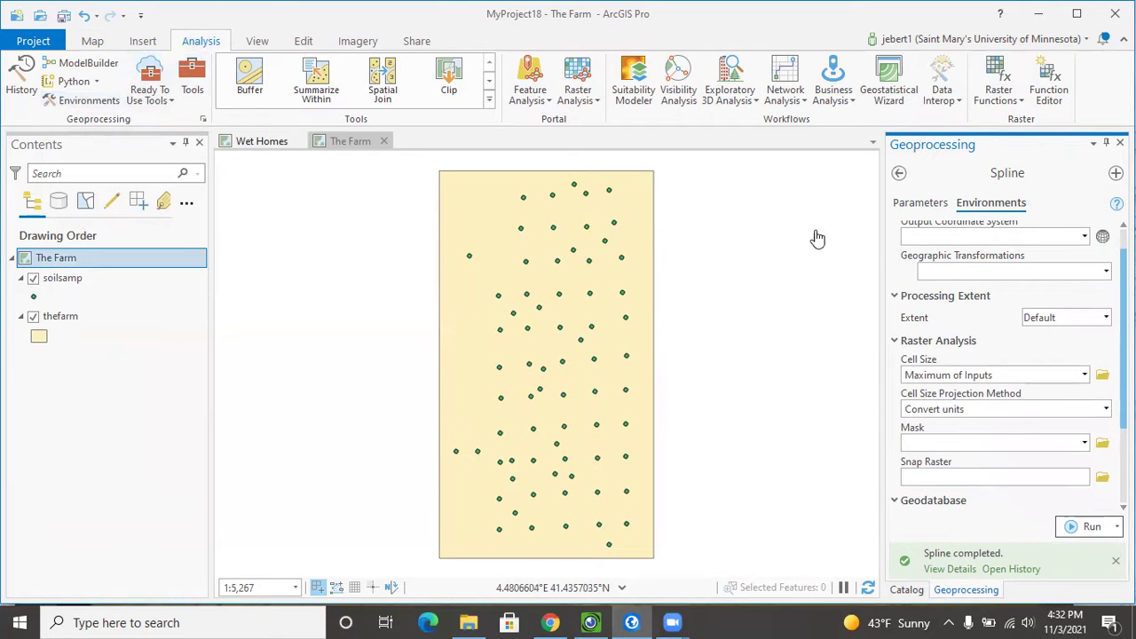
{"action": "left_click", "coordinate": [894, 297]}
{"action": "left_click", "coordinate": [895, 297]}
{"action": "left_click", "coordinate": [1106, 317]}
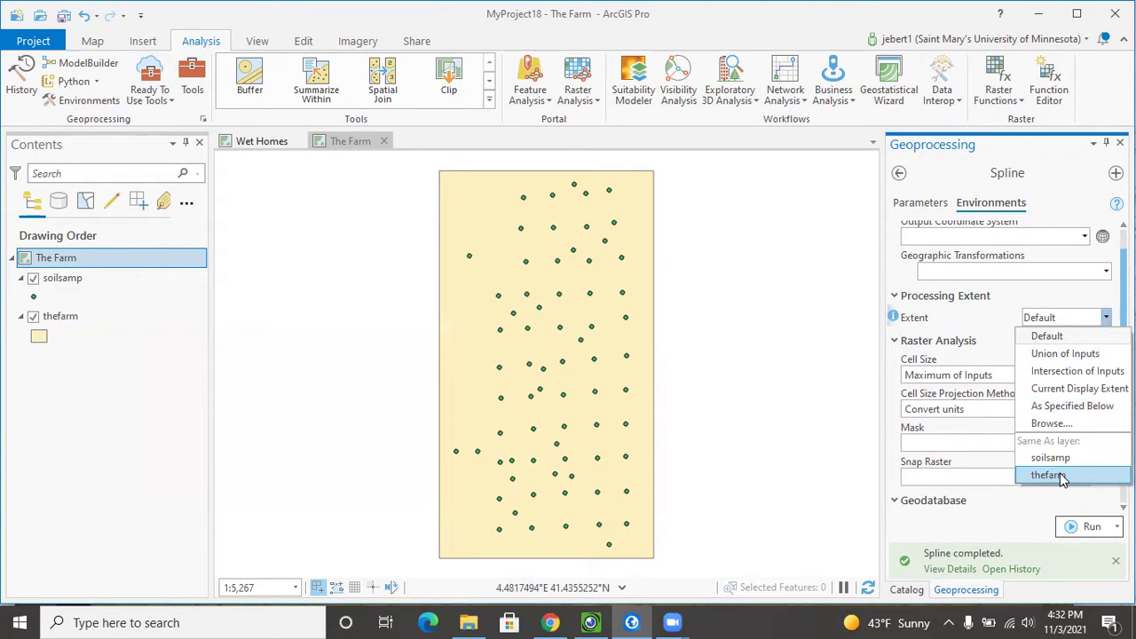
{"action": "left_click", "coordinate": [1047, 476]}
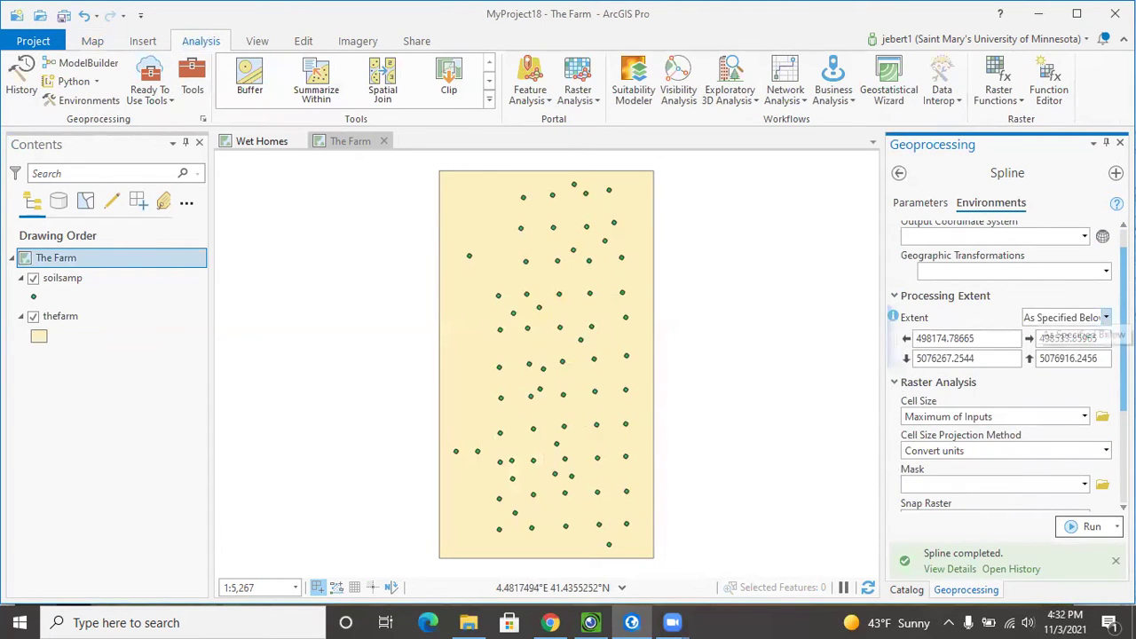
{"action": "left_click", "coordinate": [1105, 317]}
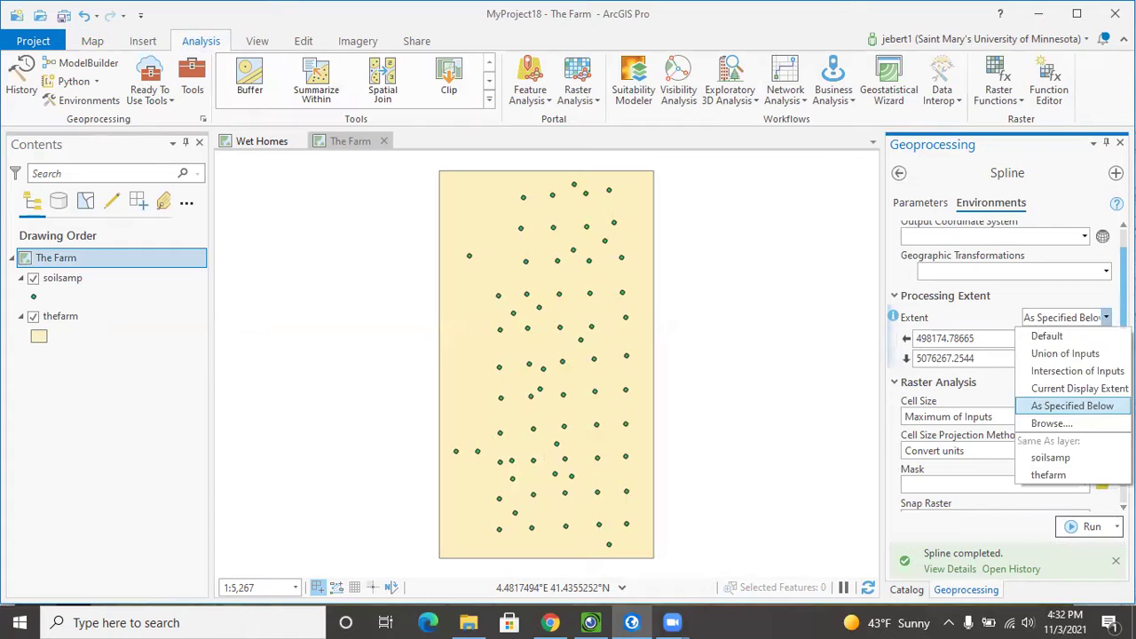
{"action": "left_click", "coordinate": [1043, 473]}
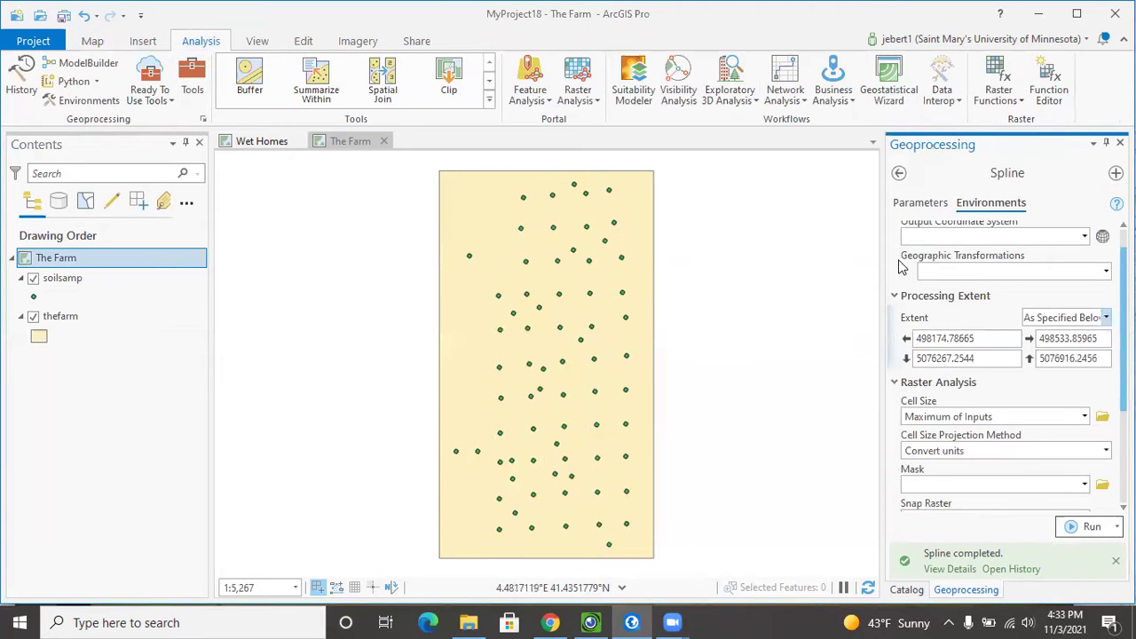
{"action": "left_click", "coordinate": [914, 203]}
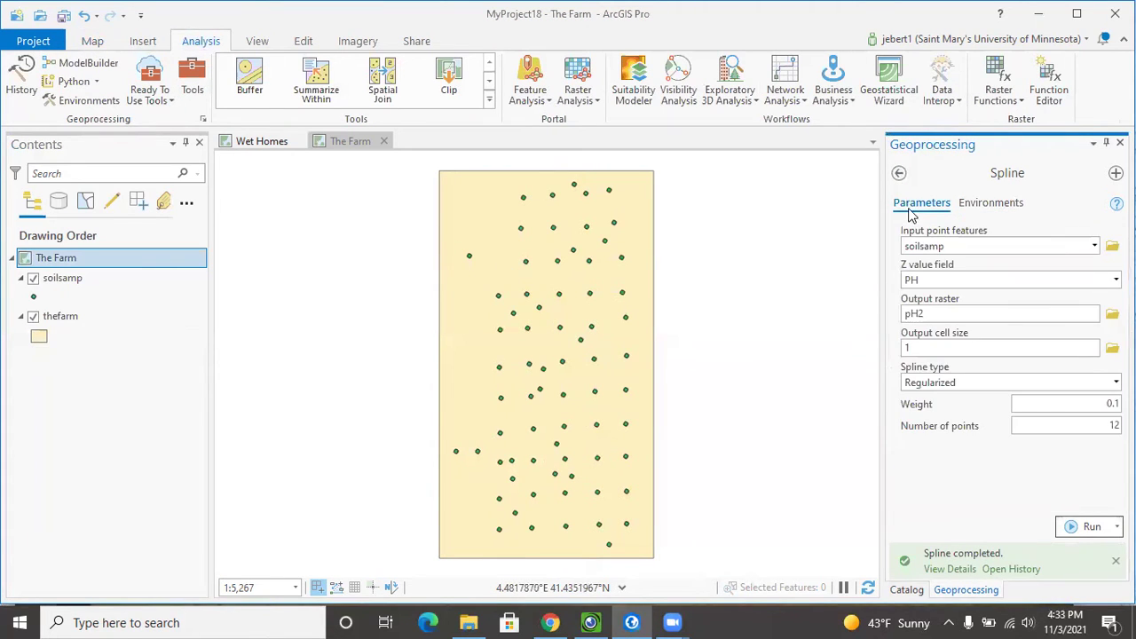
{"action": "left_click", "coordinate": [1076, 525]}
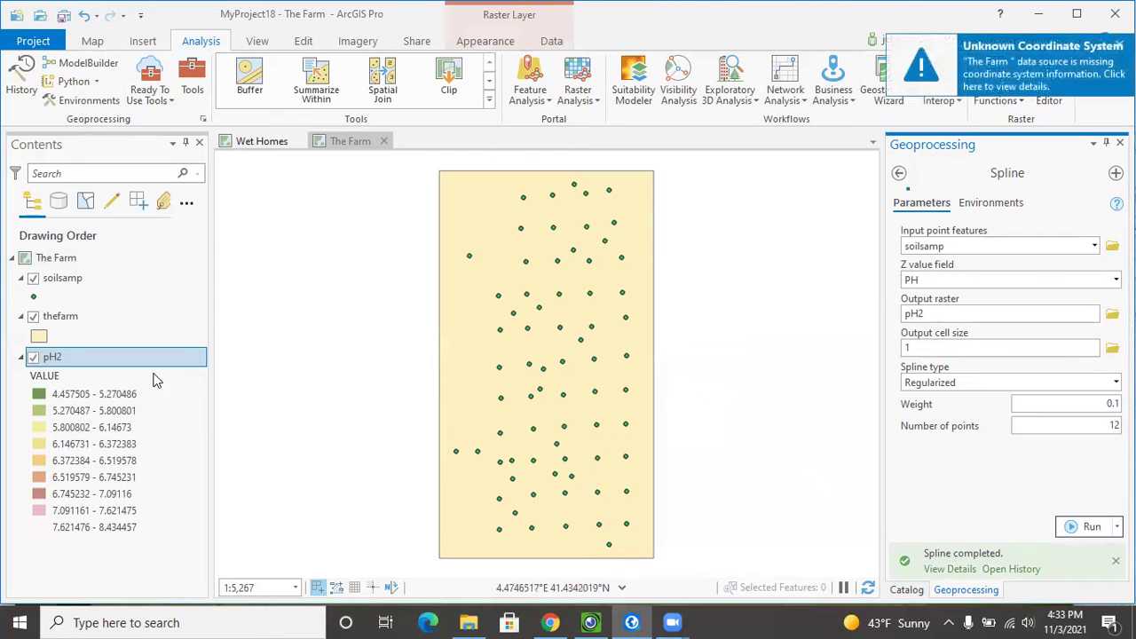
- Toggle the thefarm layer's visibility to compare the pH2 surface's coverage with the farm extent, leaving thefarm hidden
{"action": "left_click", "coordinate": [33, 317]}
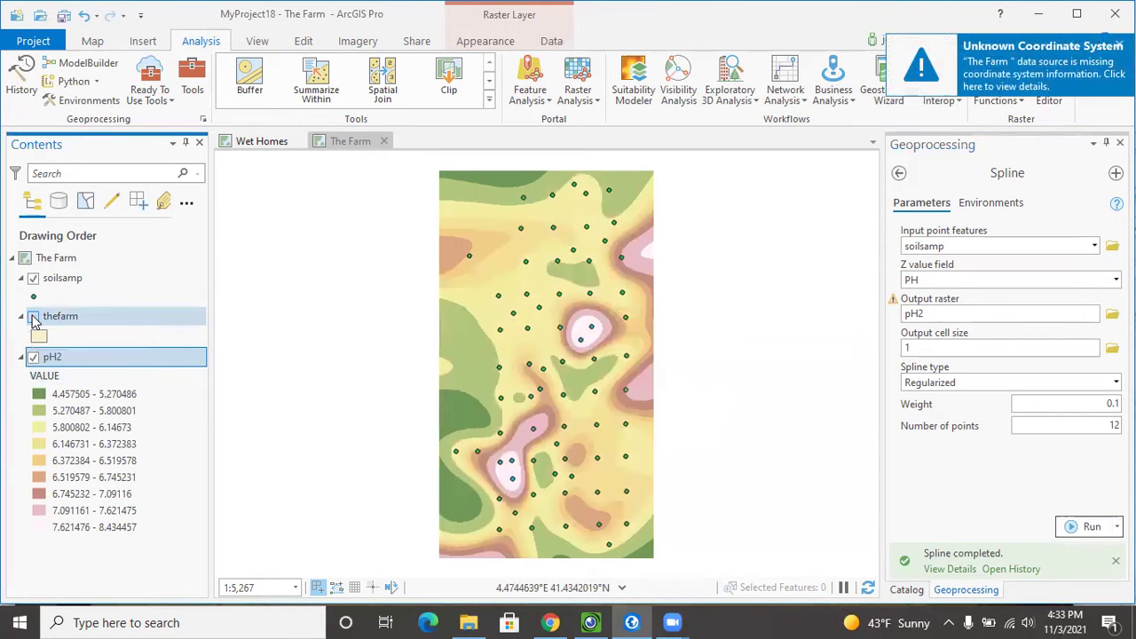
{"action": "left_click", "coordinate": [33, 317]}
{"action": "left_click", "coordinate": [33, 317]}
{"action": "left_click", "coordinate": [33, 317]}
{"action": "left_click", "coordinate": [33, 317]}
{"action": "left_click", "coordinate": [33, 316]}
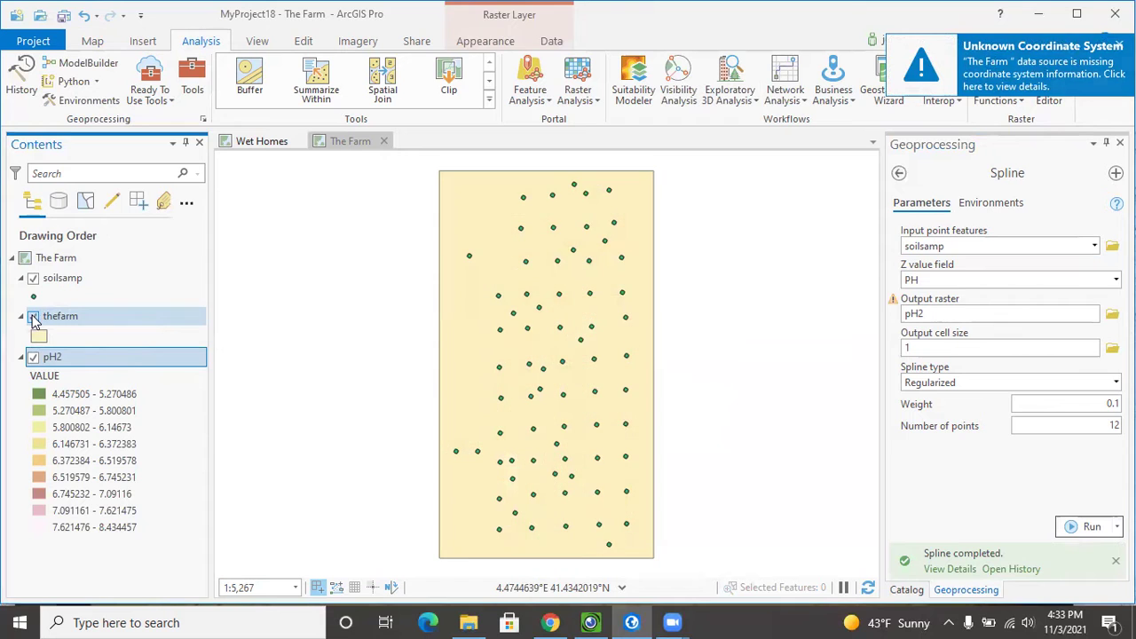
{"action": "left_click", "coordinate": [33, 317]}
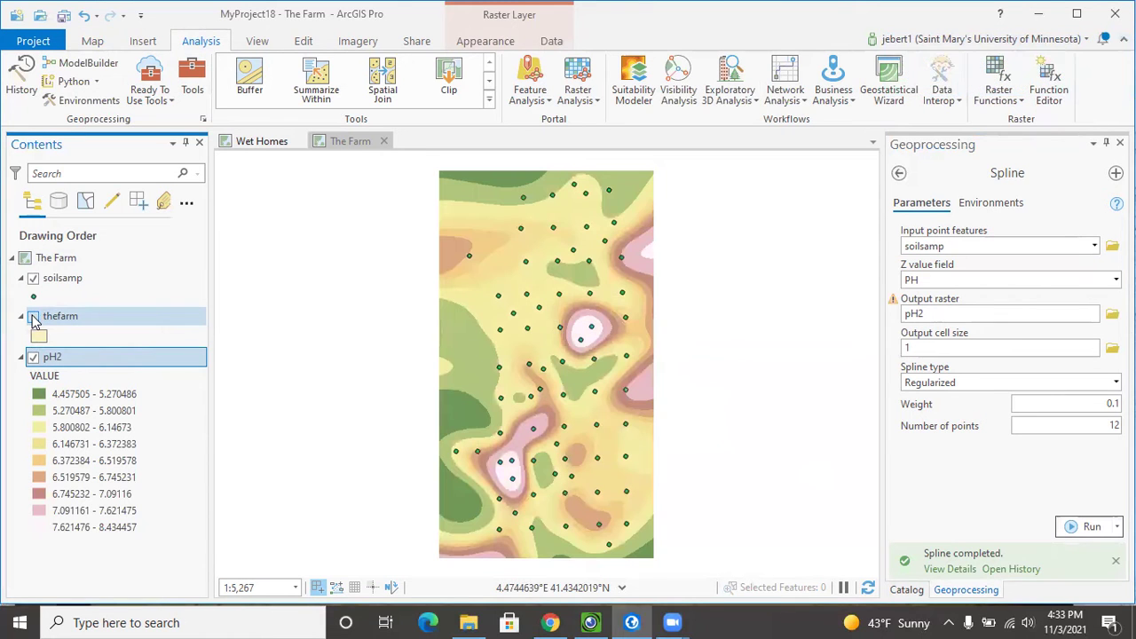
{"action": "left_click", "coordinate": [33, 316]}
{"action": "left_click", "coordinate": [33, 317]}
{"action": "left_click", "coordinate": [33, 317]}
{"action": "left_click", "coordinate": [33, 317]}
- Switch between IPEVO Visualizer and ArcGIS Pro to review the analysis flow chart alongside the pH2 surface
{"action": "left_click", "coordinate": [596, 622]}
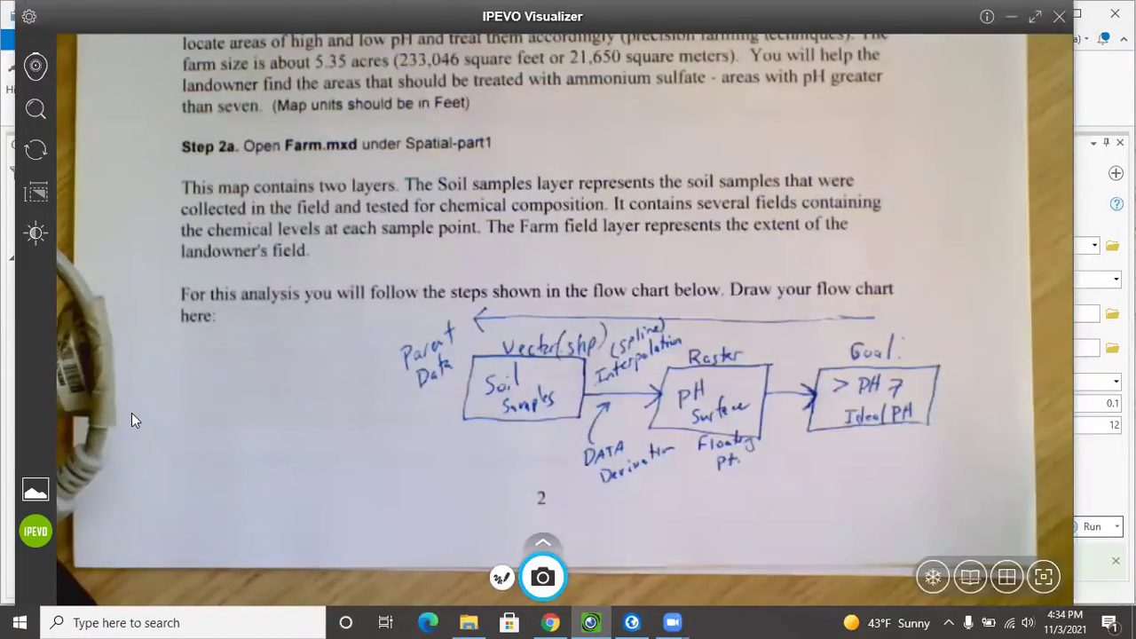
{"action": "left_click", "coordinate": [632, 622]}
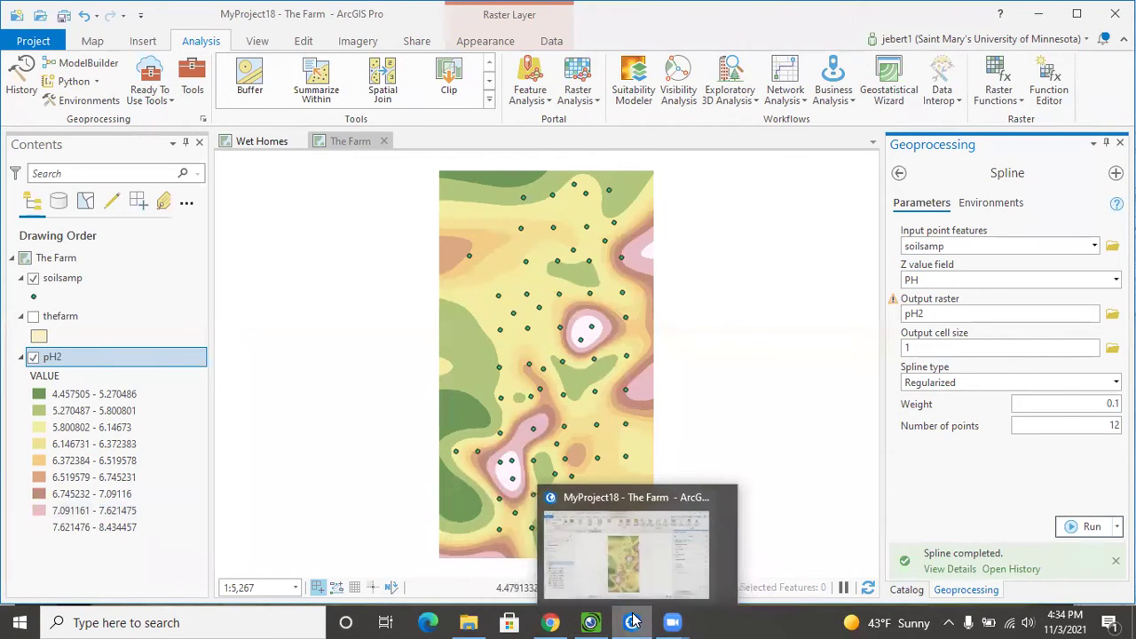
{"action": "left_click", "coordinate": [593, 621]}
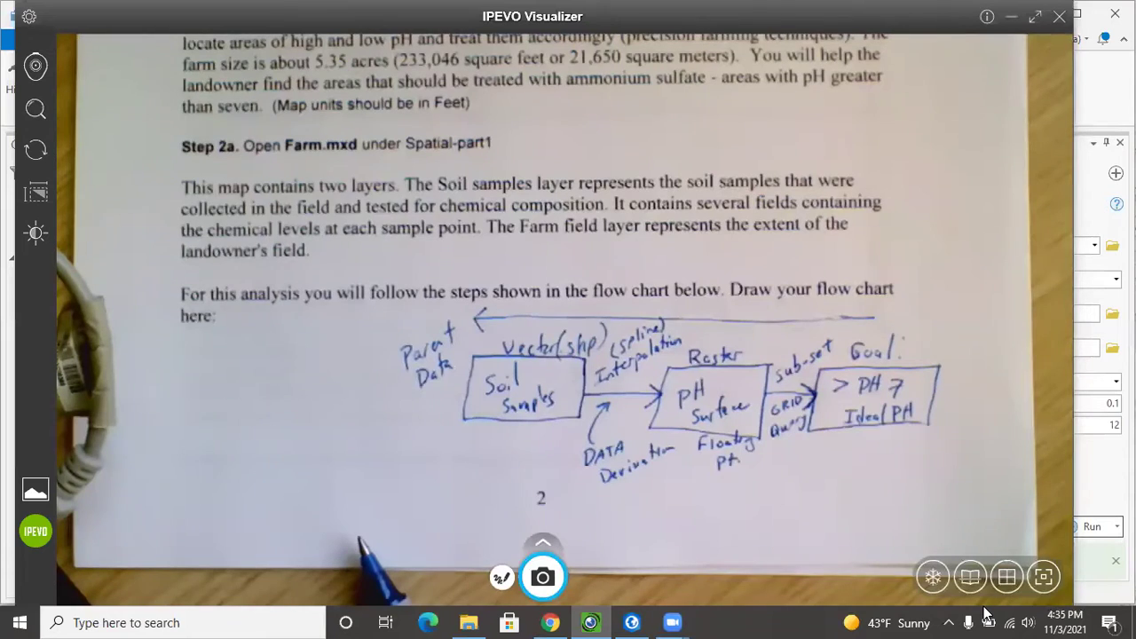
{"action": "left_click", "coordinate": [631, 621]}
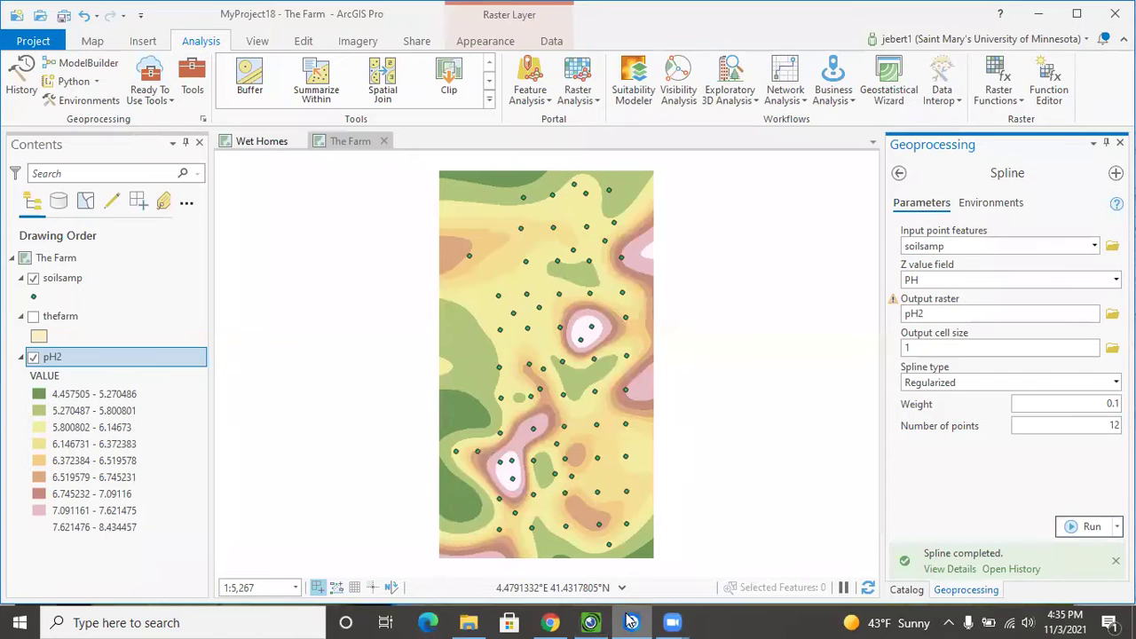
- Open the Raster Calculator tool in place of Spline and name its output raster pHFinal
{"action": "left_click", "coordinate": [898, 175]}
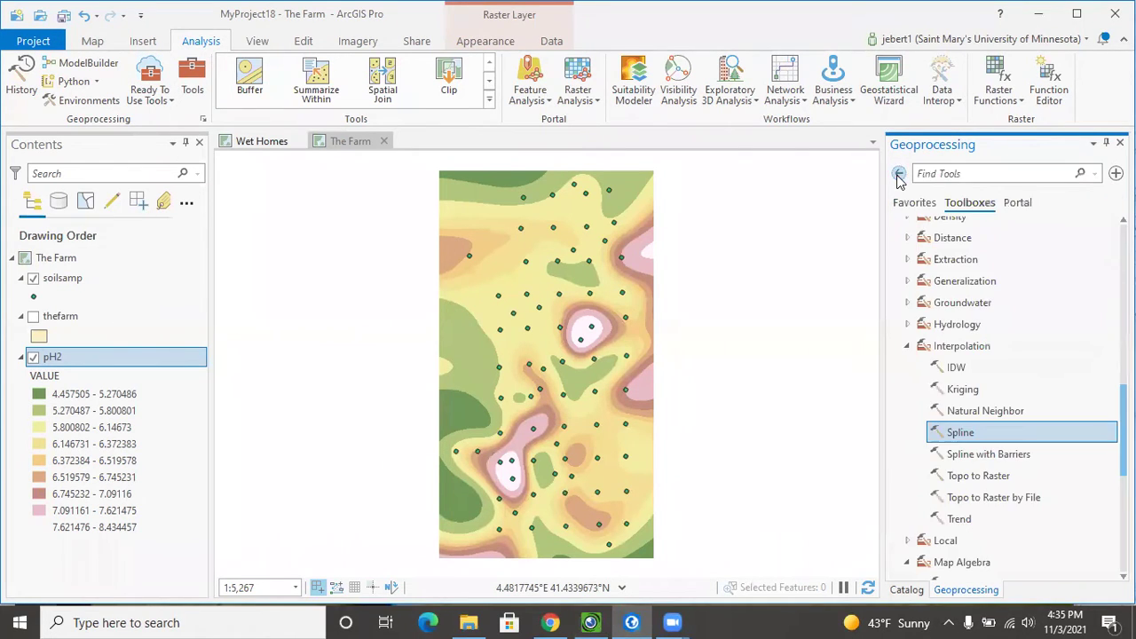
{"action": "left_click", "coordinate": [907, 347]}
{"action": "double_click", "coordinate": [968, 411]}
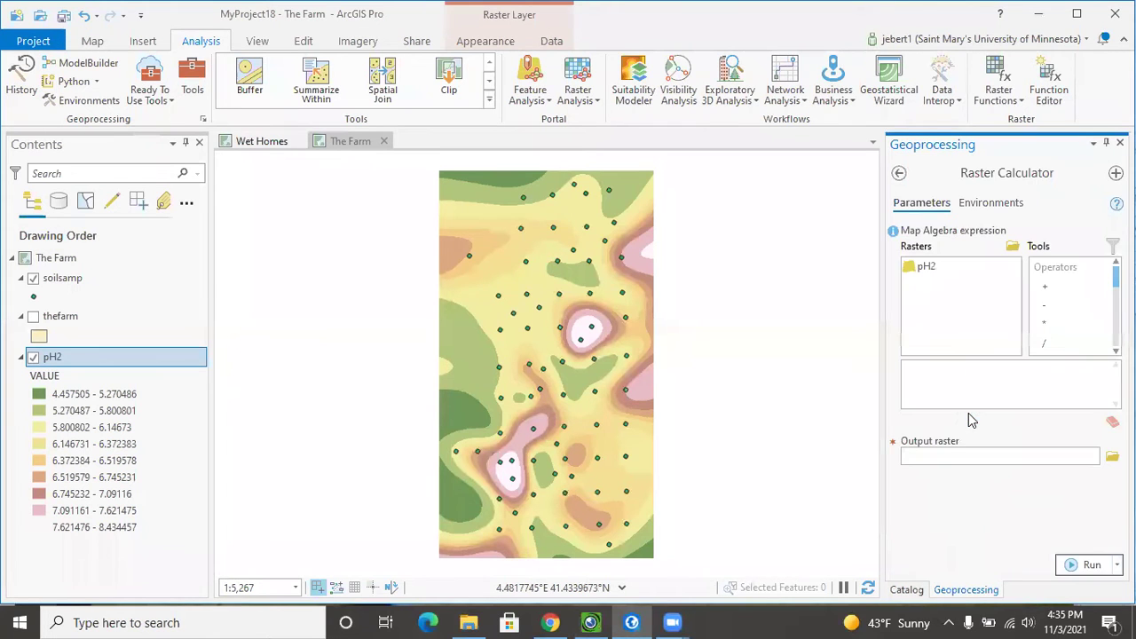
{"action": "left_click", "coordinate": [926, 456]}
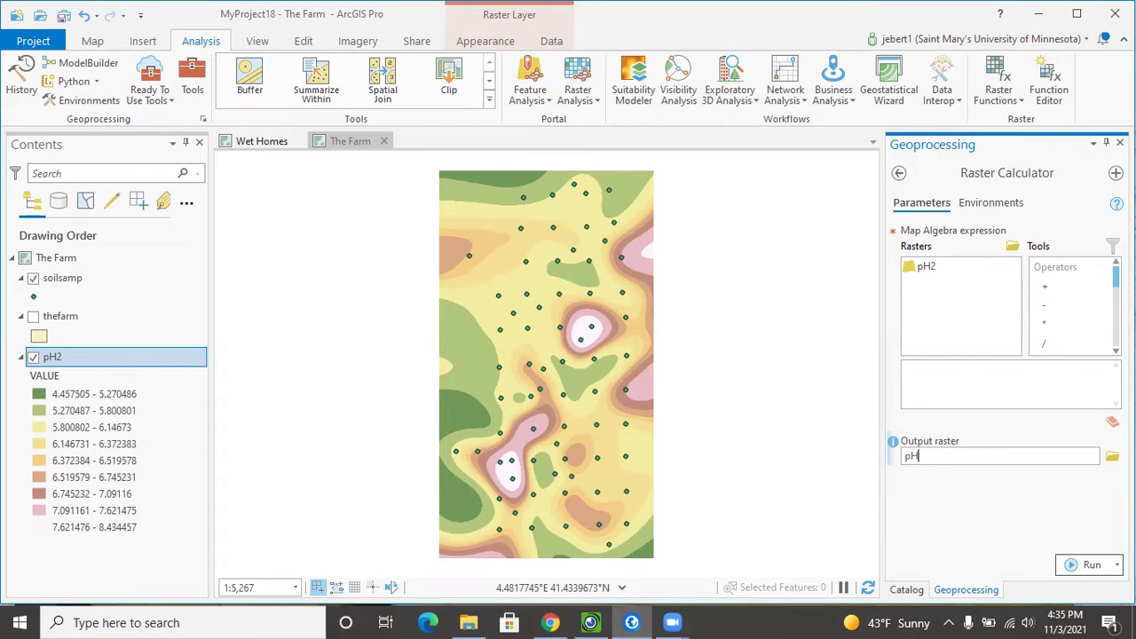
- Build the map algebra expression "pH2" > 7 in the Raster Calculator
{"action": "left_click", "coordinate": [1023, 366]}
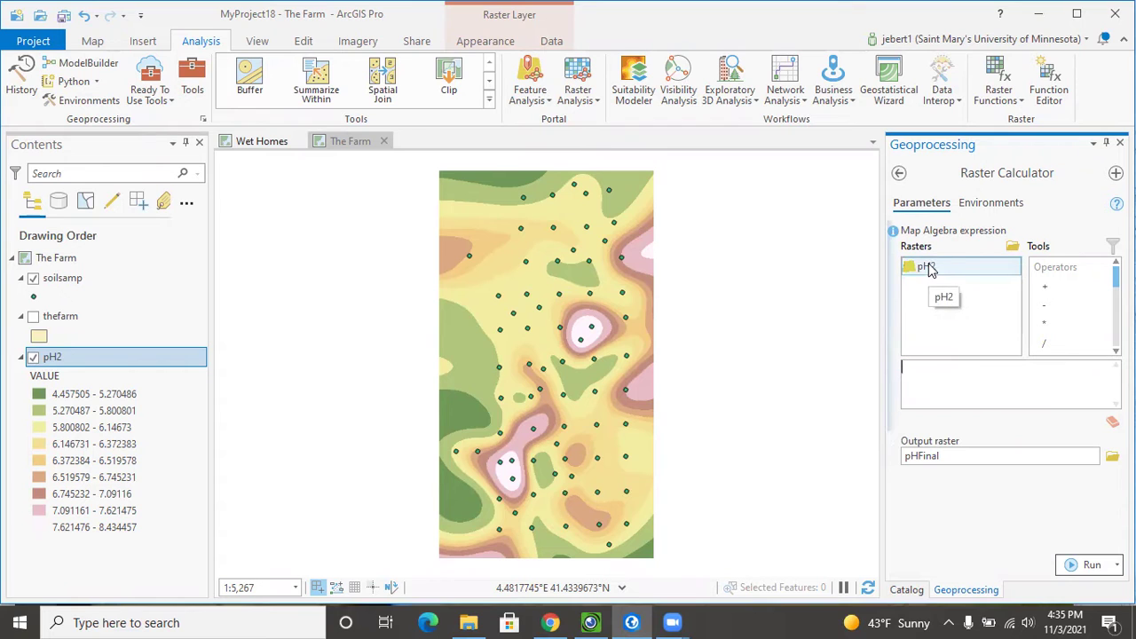
{"action": "left_click", "coordinate": [153, 364]}
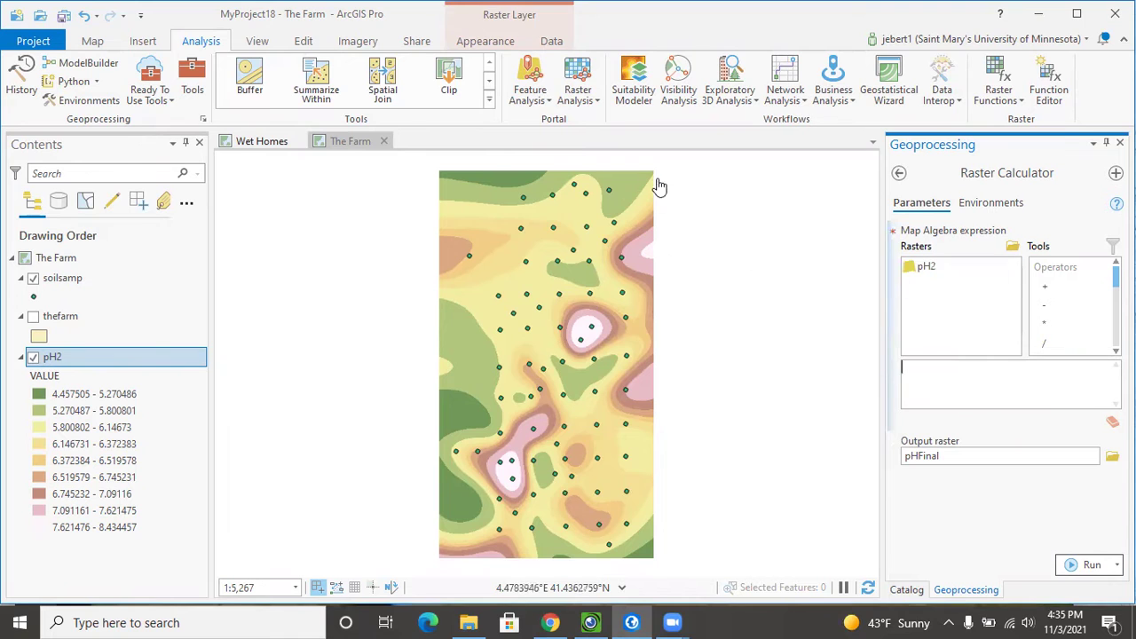
{"action": "left_click", "coordinate": [921, 268]}
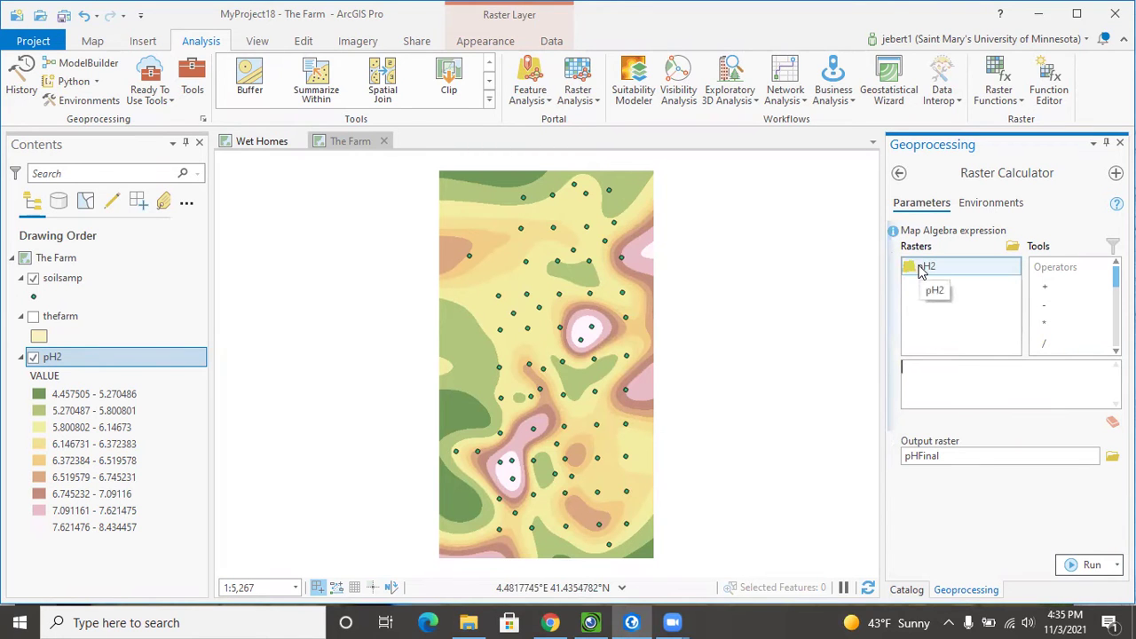
{"action": "double_click", "coordinate": [921, 270]}
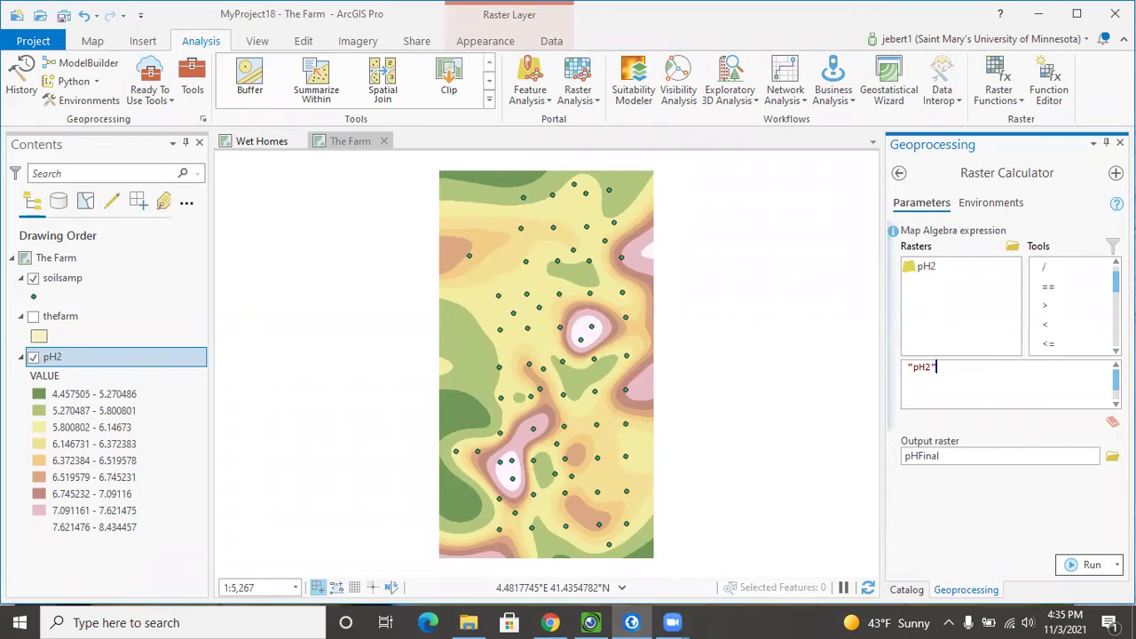
{"action": "left_click", "coordinate": [1044, 310]}
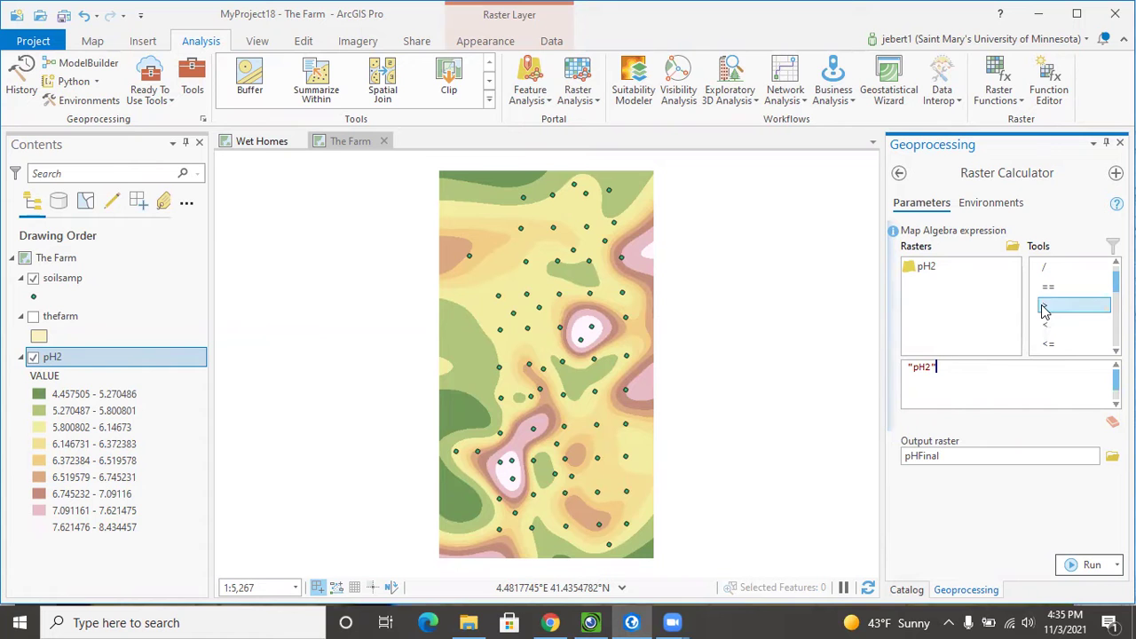
{"action": "double_click", "coordinate": [1043, 308]}
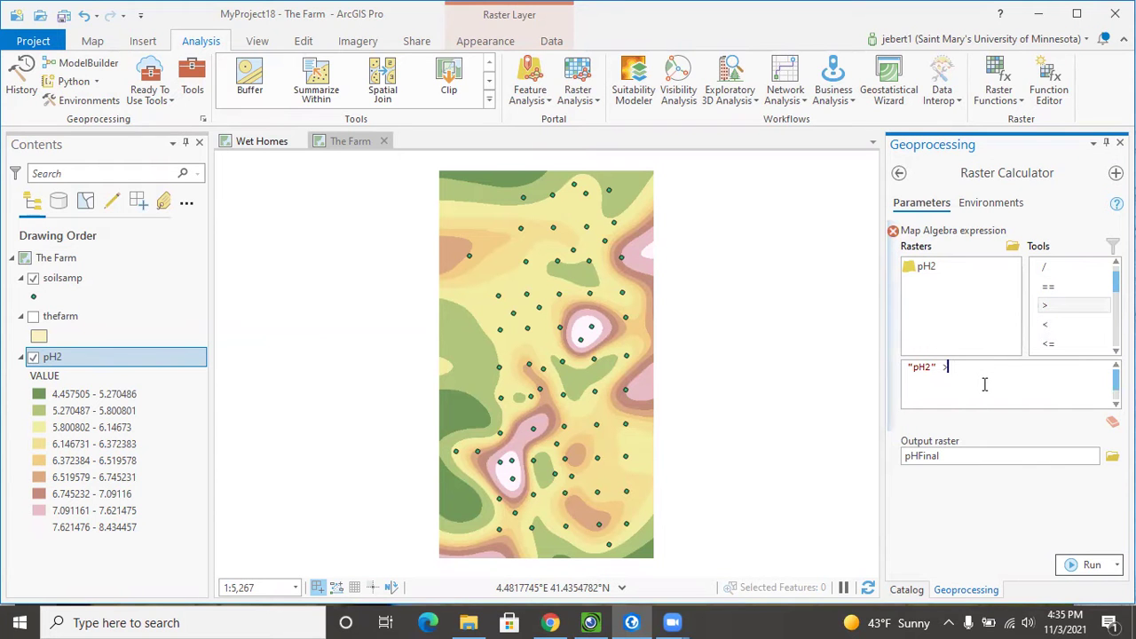
- Check the treatment criterion on the worksheet in IPEVO Visualizer, return to ArcGIS Pro and run the Raster Calculator
{"action": "left_click", "coordinate": [586, 622]}
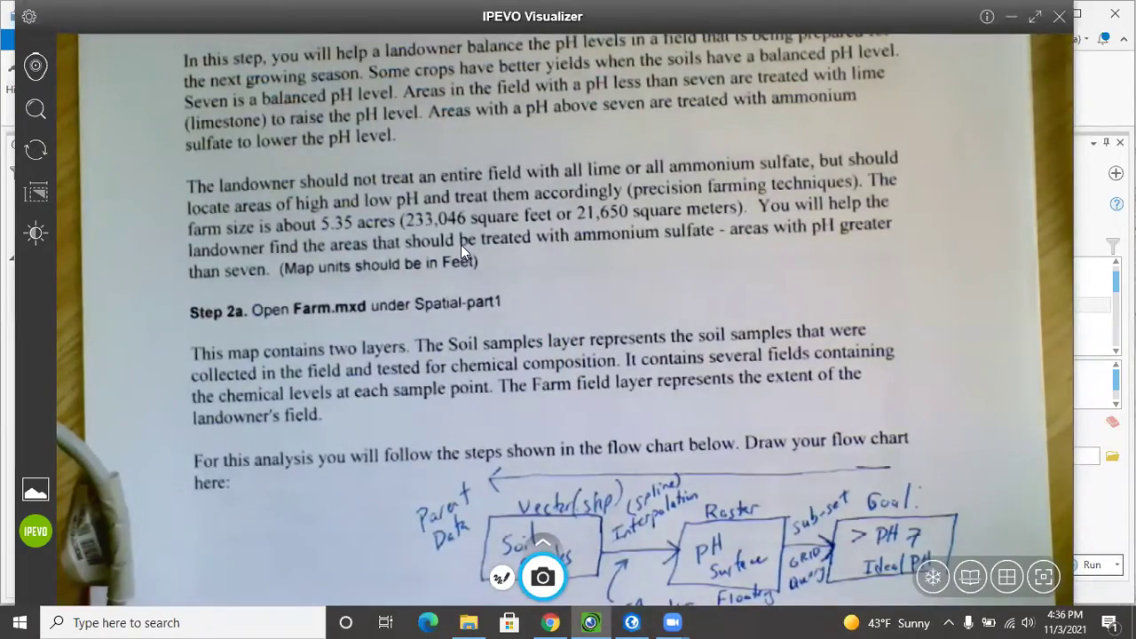
{"action": "left_click", "coordinate": [632, 622]}
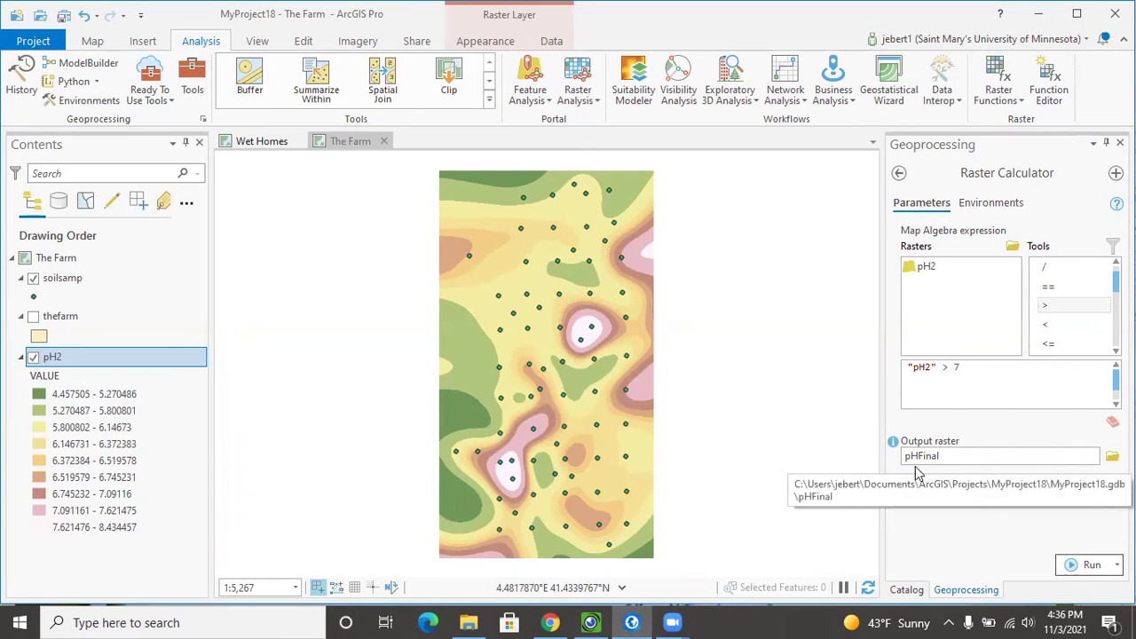
{"action": "left_click", "coordinate": [1073, 565]}
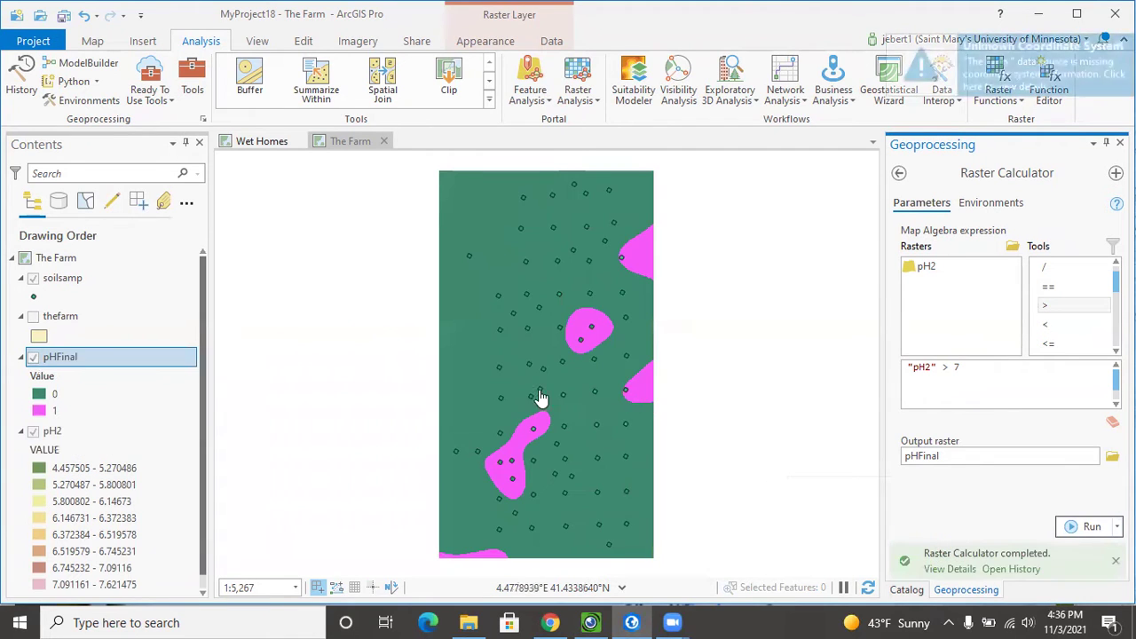
- Collapse and hide the pH2 layer, and move the thefarm layer below pHFinal in the drawing order
{"action": "left_click", "coordinate": [23, 432]}
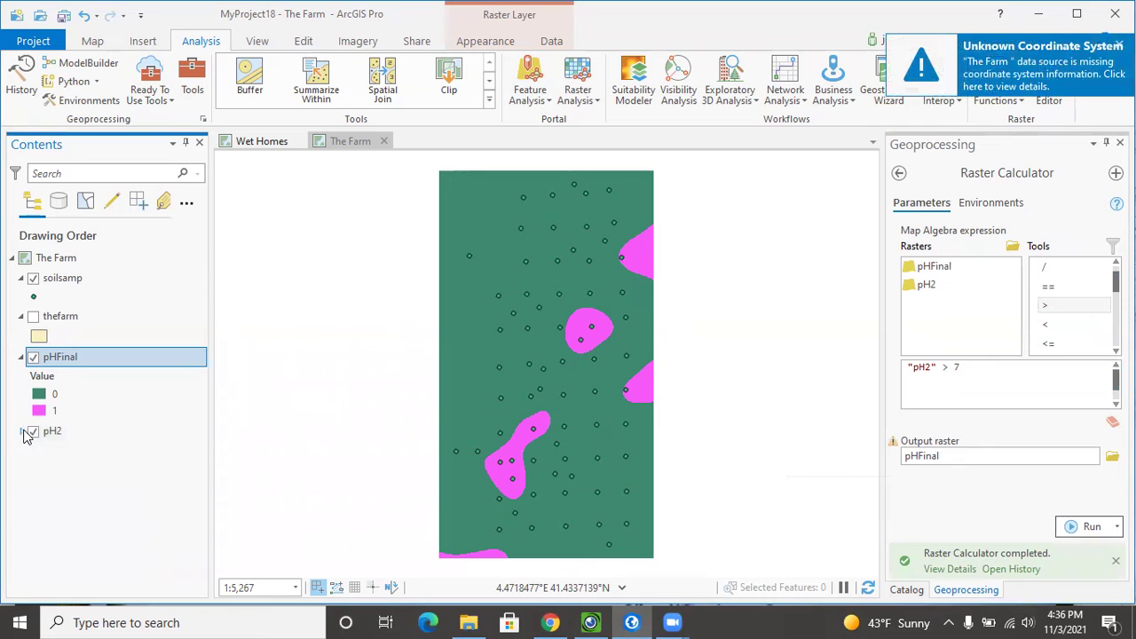
{"action": "left_click", "coordinate": [32, 431]}
{"action": "left_click_drag", "start_coordinate": [27, 323], "coordinate": [52, 424]}
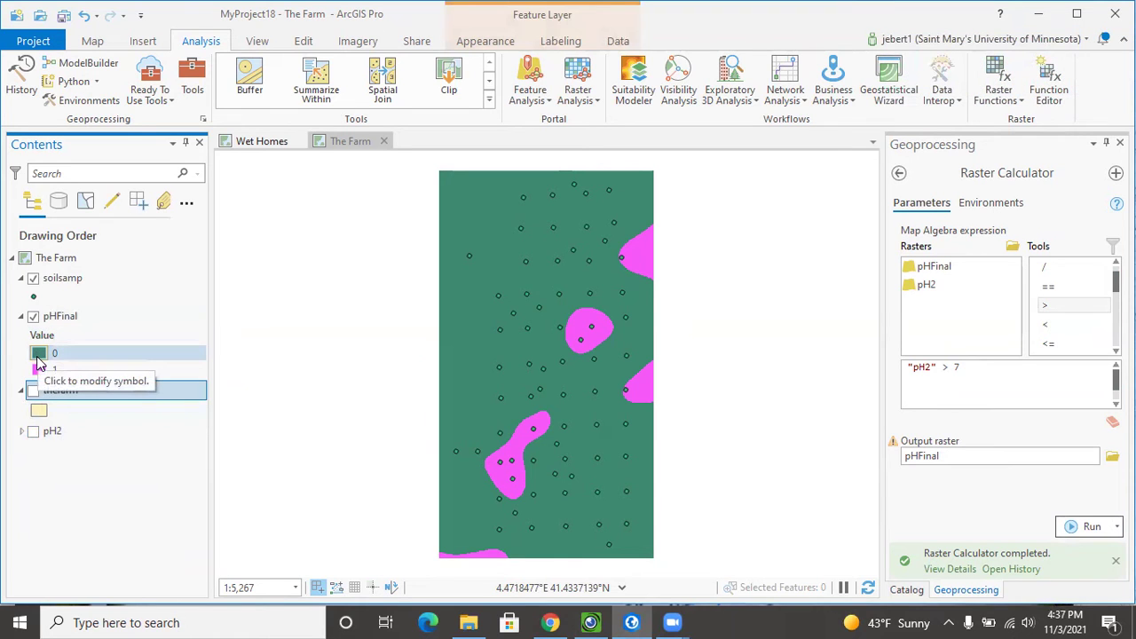
- Give pHFinal's value 0 class no color, show the thefarm layer beneath it and close the Symbology pane
{"action": "left_click", "coordinate": [39, 356]}
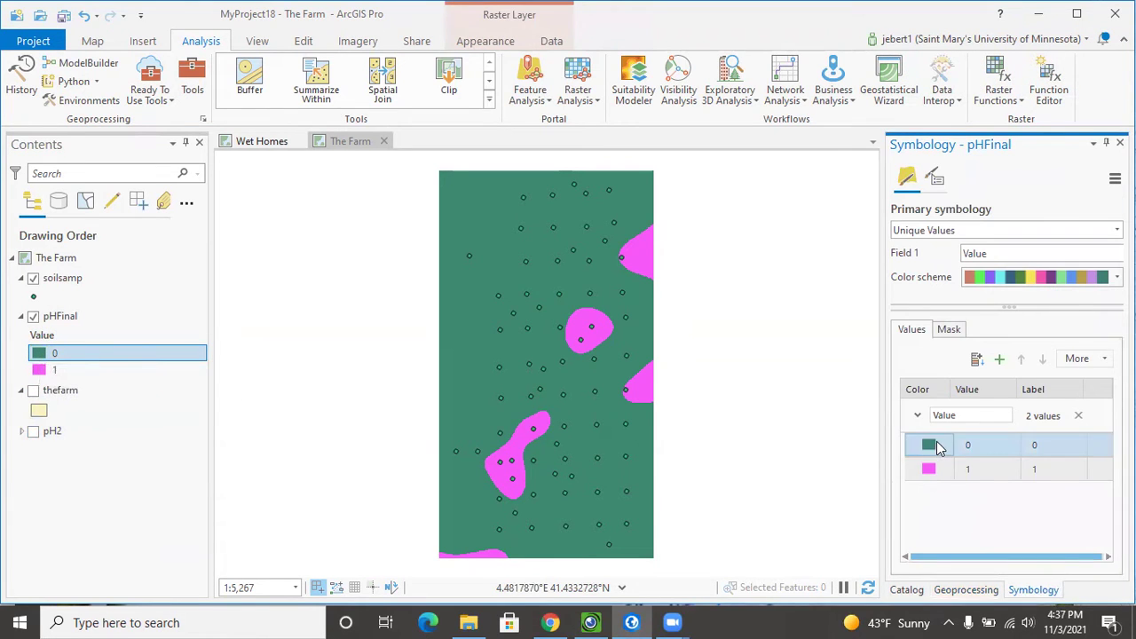
{"action": "left_click", "coordinate": [938, 447]}
{"action": "left_click", "coordinate": [938, 378]}
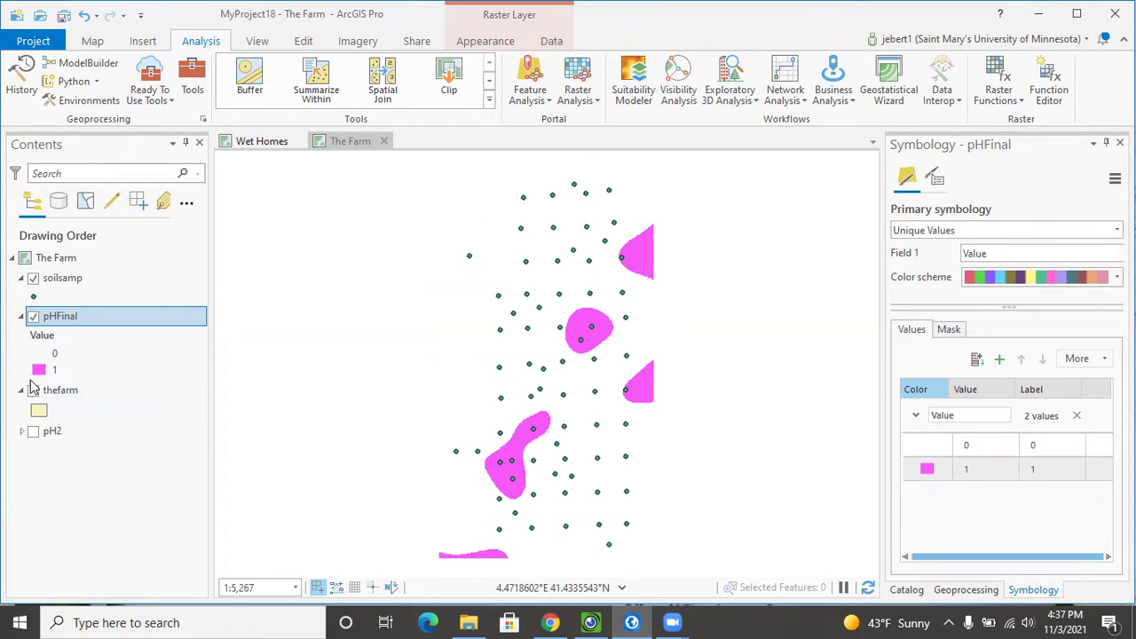
{"action": "left_click", "coordinate": [33, 390]}
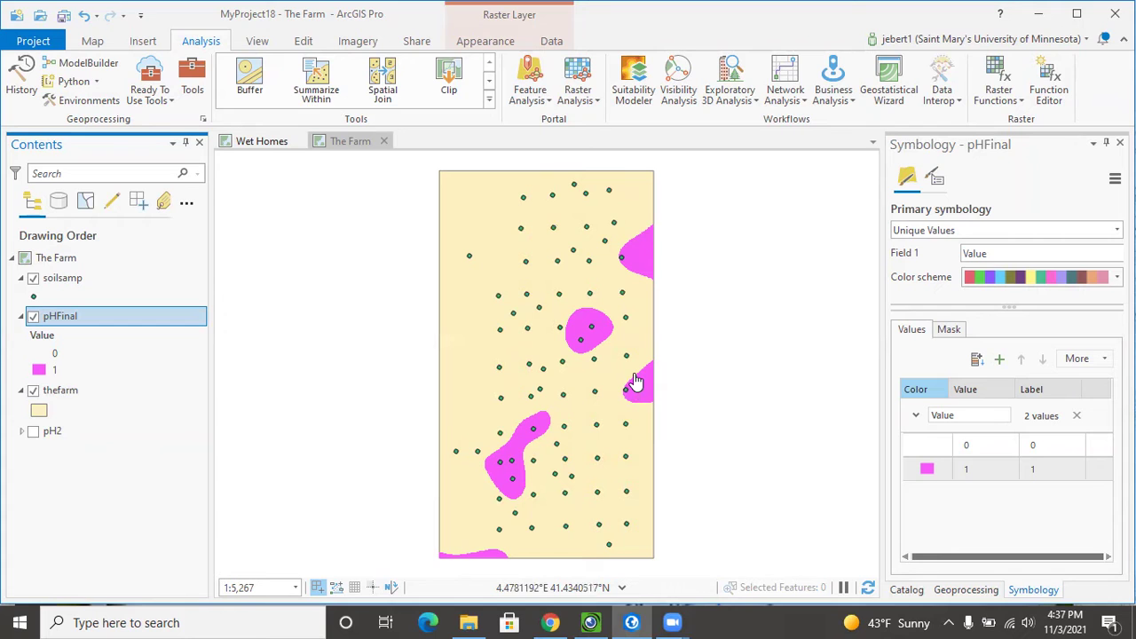
{"action": "left_click", "coordinate": [1119, 143]}
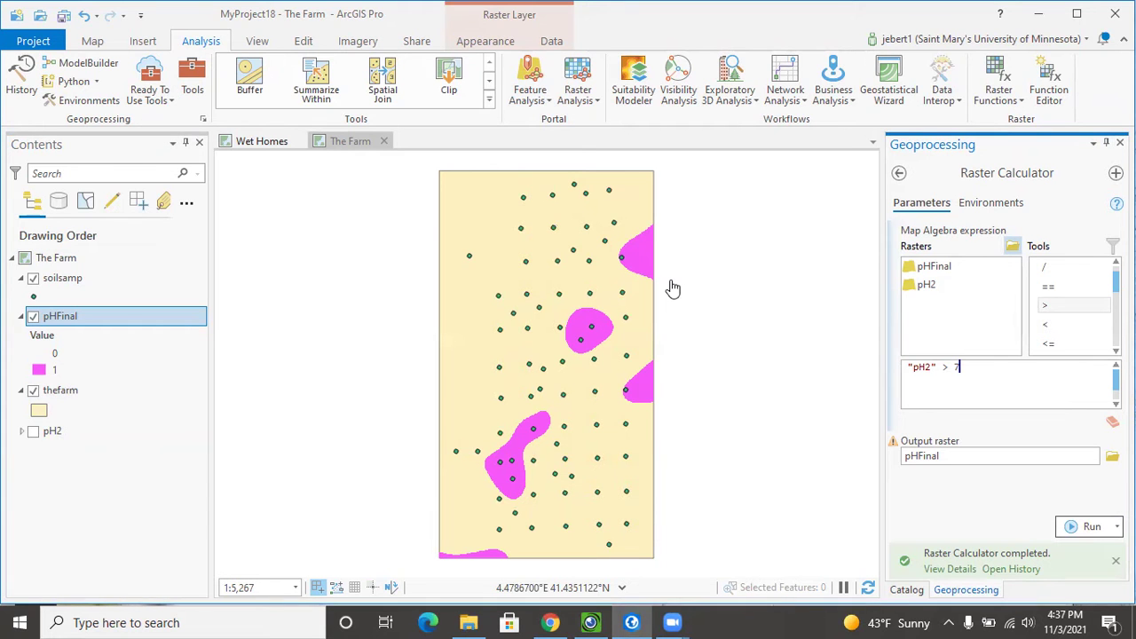
- Switch to Chrome and review the handout's paragraph on interpolating pH, querying values above seven and the areas needing ammonium sulfate
{"action": "left_click", "coordinate": [550, 622]}
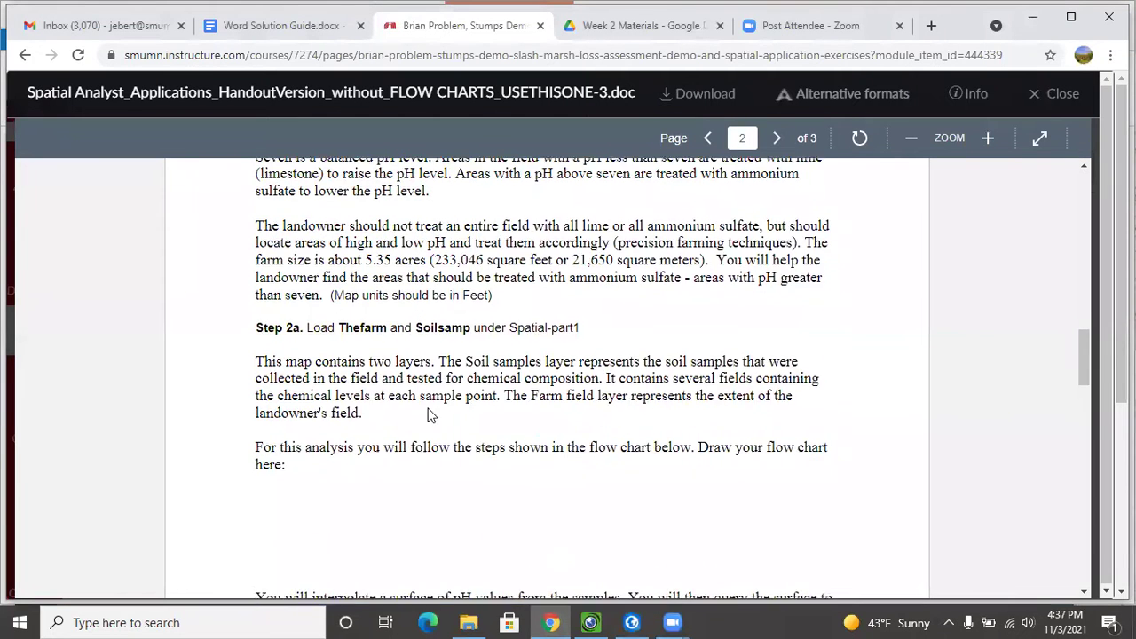
{"action": "scroll", "coordinate": [429, 416], "scroll_direction": "down", "scroll_amount": 3}
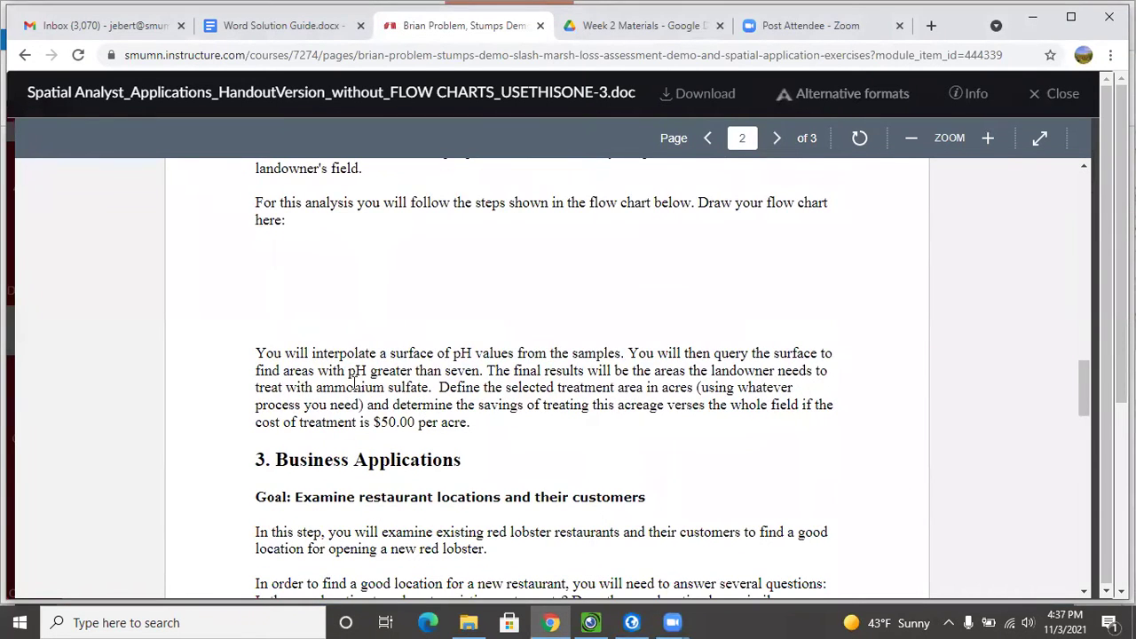
{"action": "left_click_drag", "start_coordinate": [360, 353], "coordinate": [625, 355]}
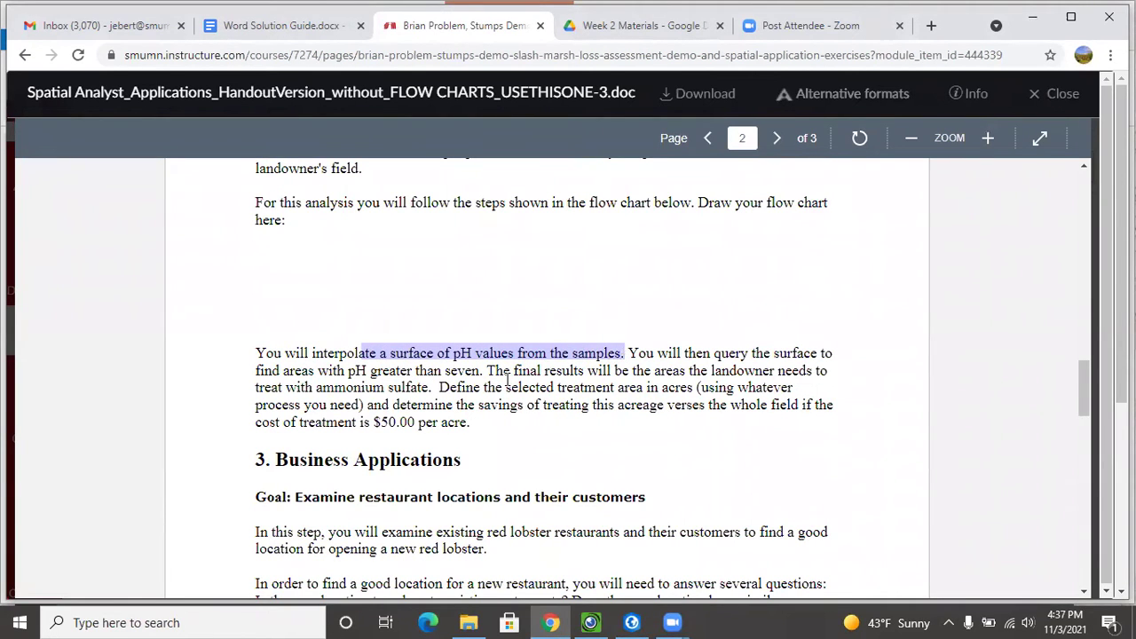
{"action": "left_click_drag", "start_coordinate": [347, 372], "coordinate": [481, 372]}
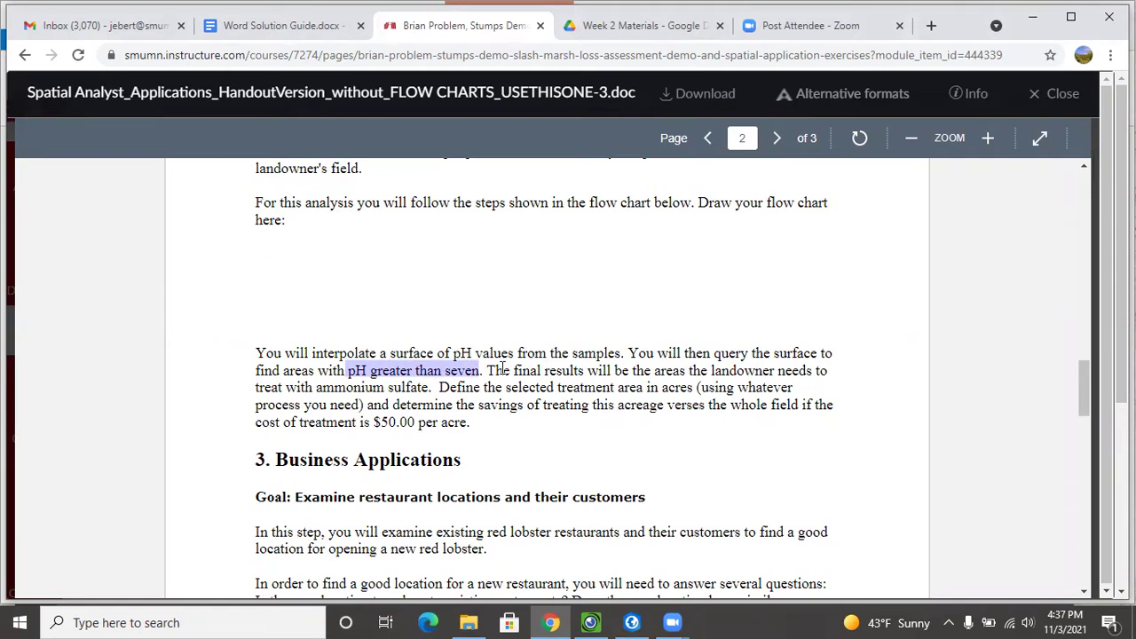
{"action": "left_click_drag", "start_coordinate": [674, 372], "coordinate": [427, 390]}
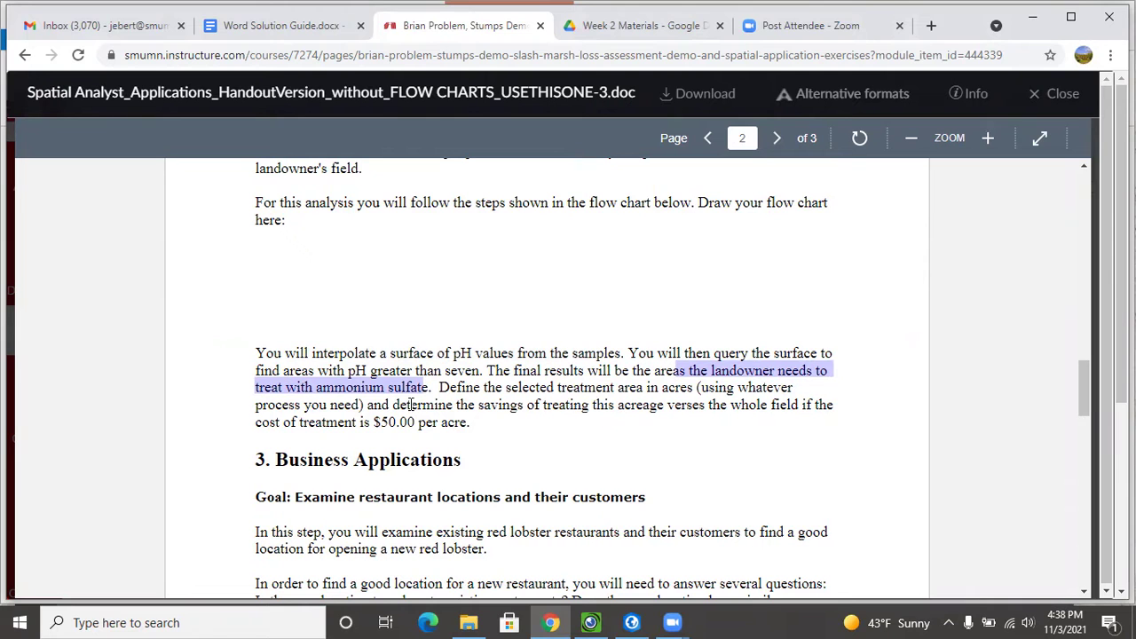
- Return to ArcGIS Pro and examine the cell count of the value 1 class in pHFinal's attribute table
{"action": "left_click", "coordinate": [630, 622]}
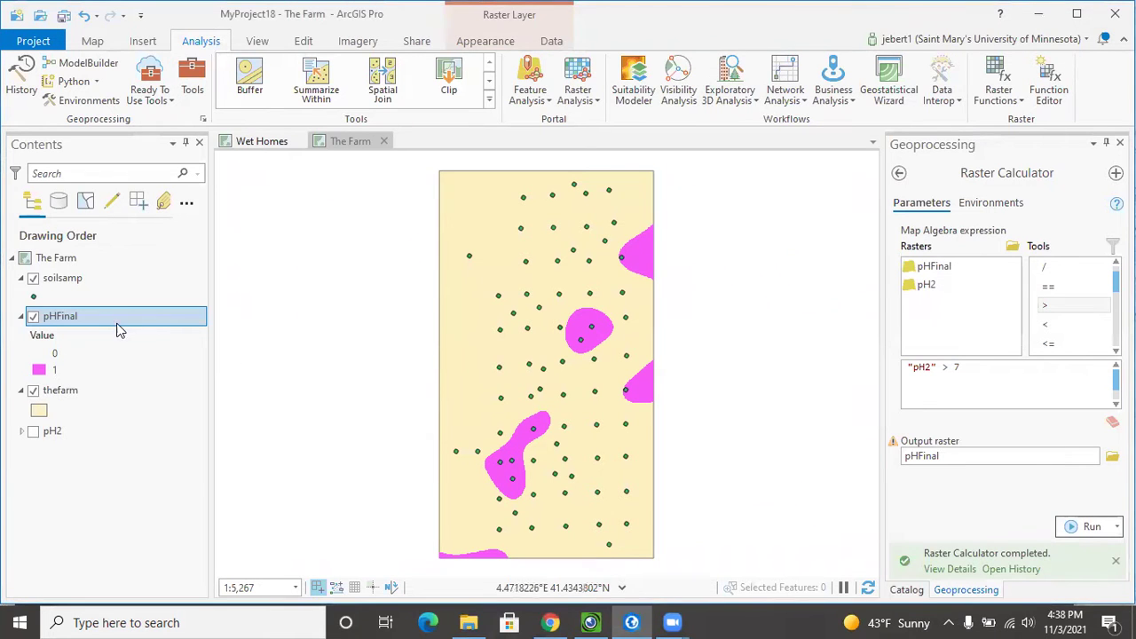
{"action": "right_click", "coordinate": [89, 321]}
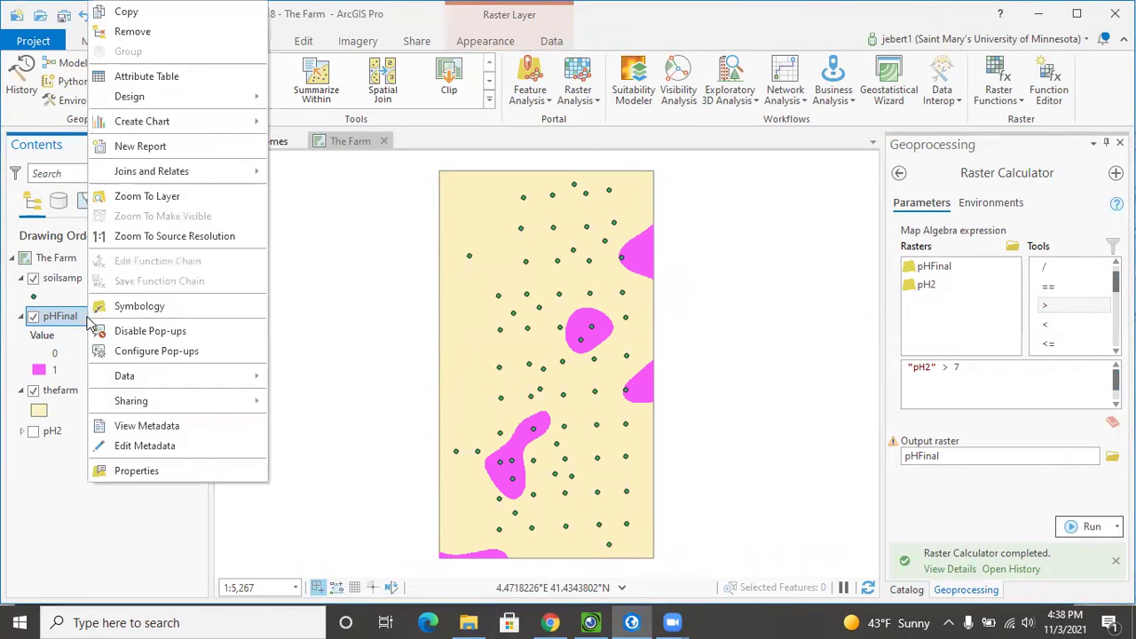
{"action": "left_click", "coordinate": [195, 78]}
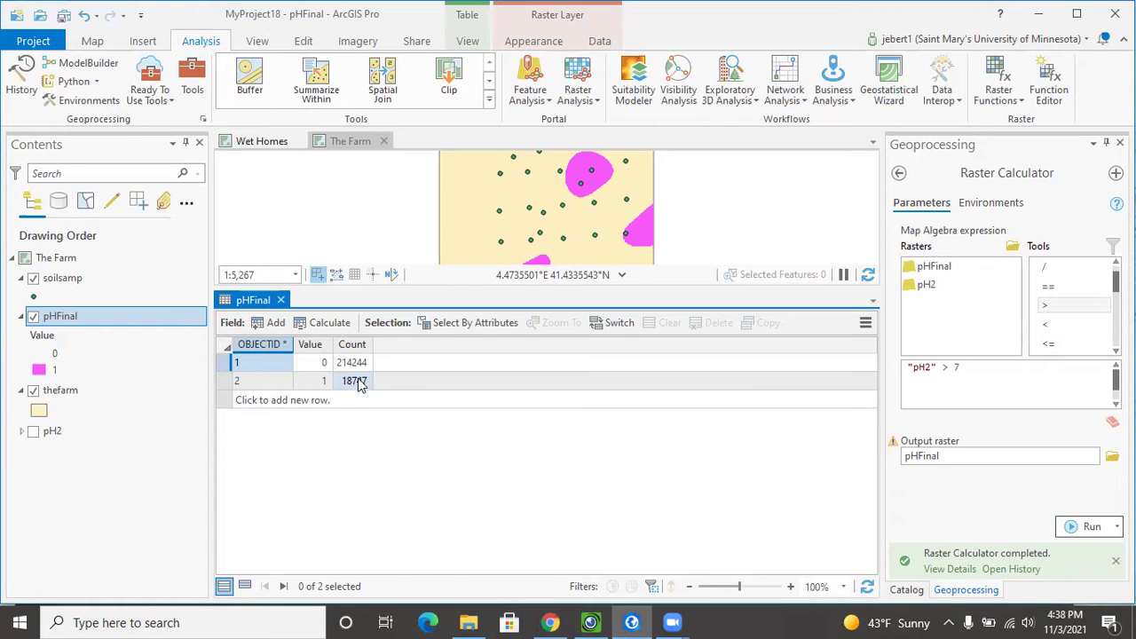
{"action": "left_click", "coordinate": [362, 383]}
- Check the handout's treatment cost per acre in Chrome, return to ArcGIS Pro and close the pHFinal attribute table
{"action": "left_click", "coordinate": [550, 622]}
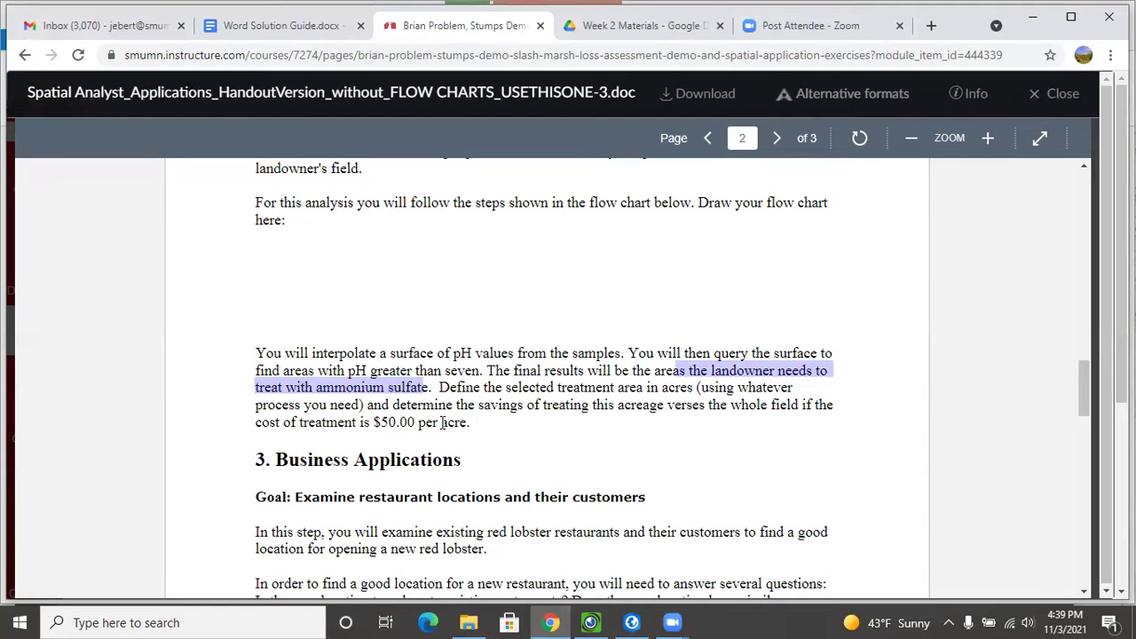
{"action": "left_click", "coordinate": [458, 396]}
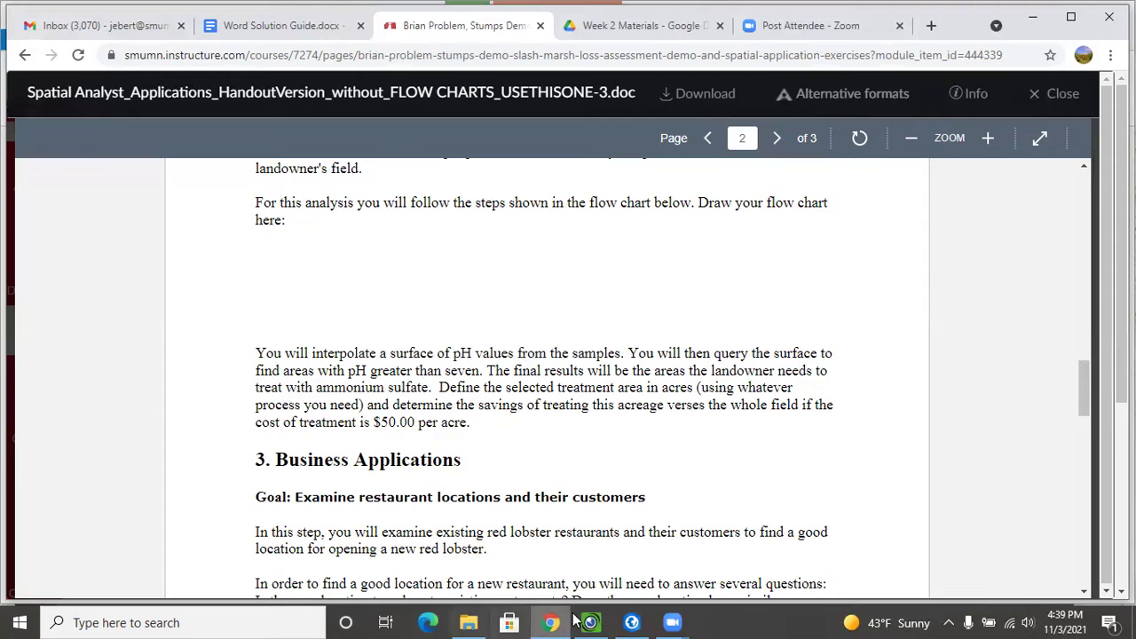
{"action": "left_click", "coordinate": [631, 622]}
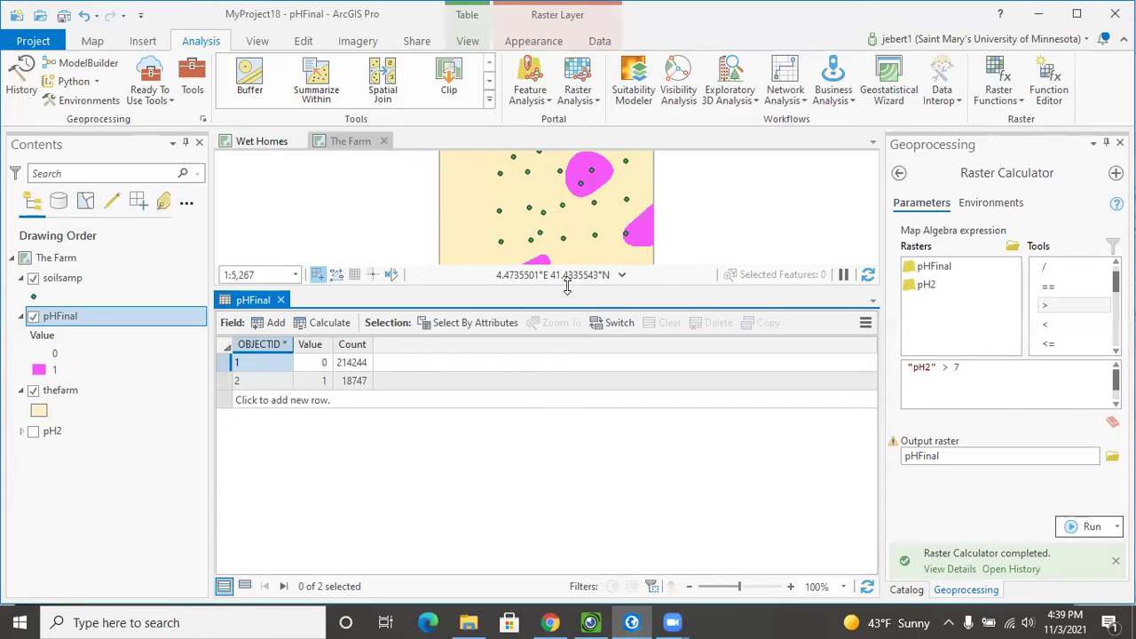
{"action": "left_click", "coordinate": [280, 299]}
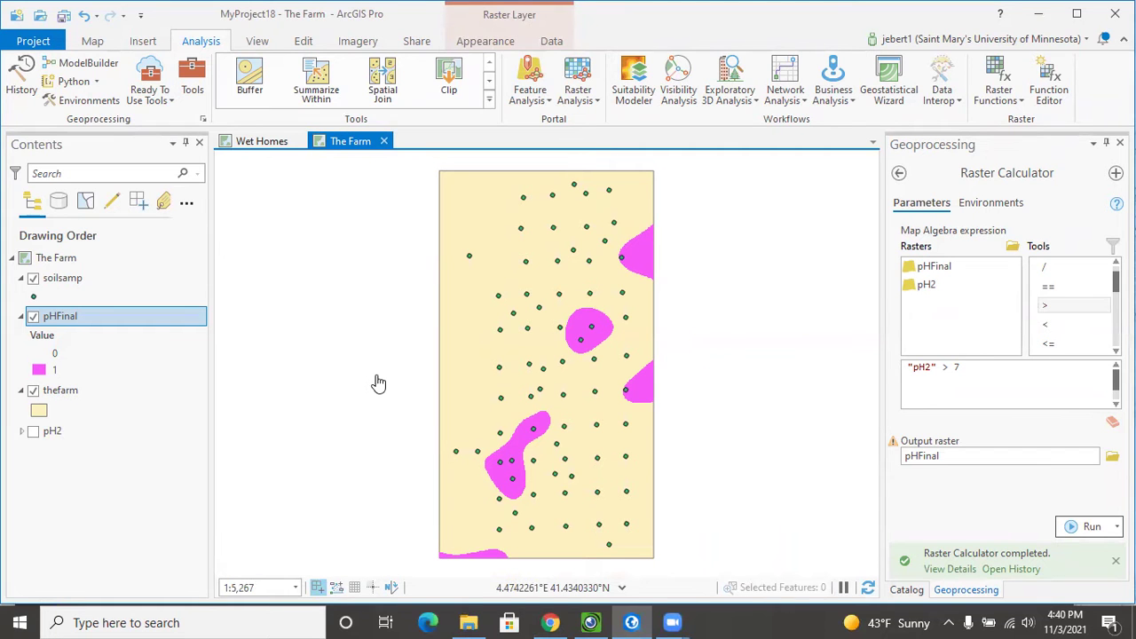
- Open the Word Solution Guide in Chrome and review the Resource Conservation Problem's interpolation and sub-setting/reclassification steps
{"action": "left_click", "coordinate": [551, 622]}
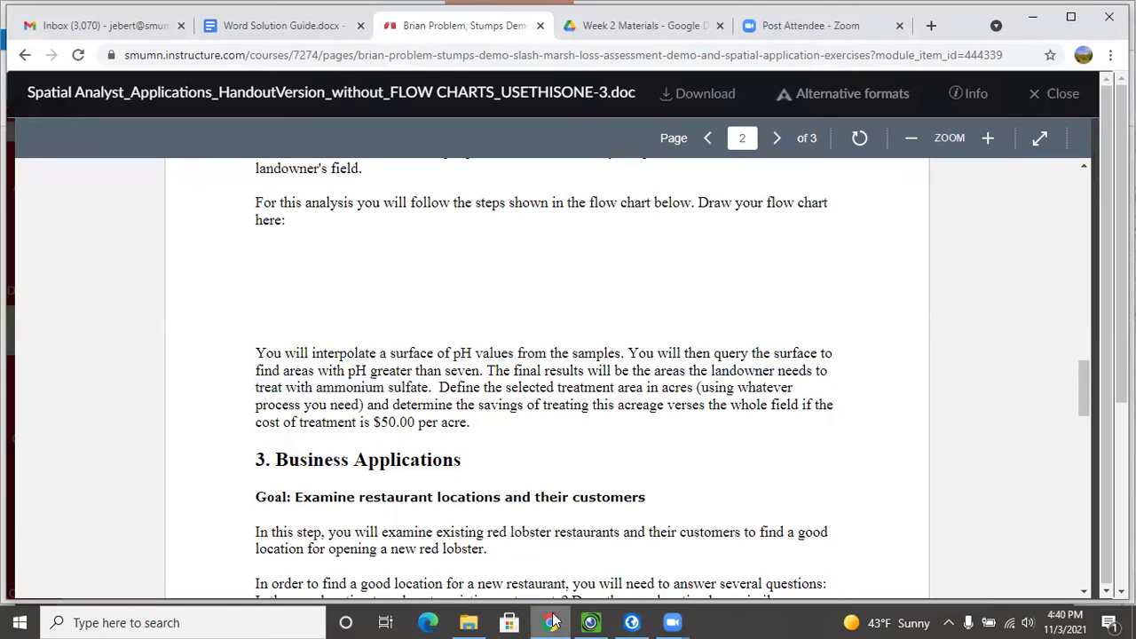
{"action": "left_click", "coordinate": [268, 28]}
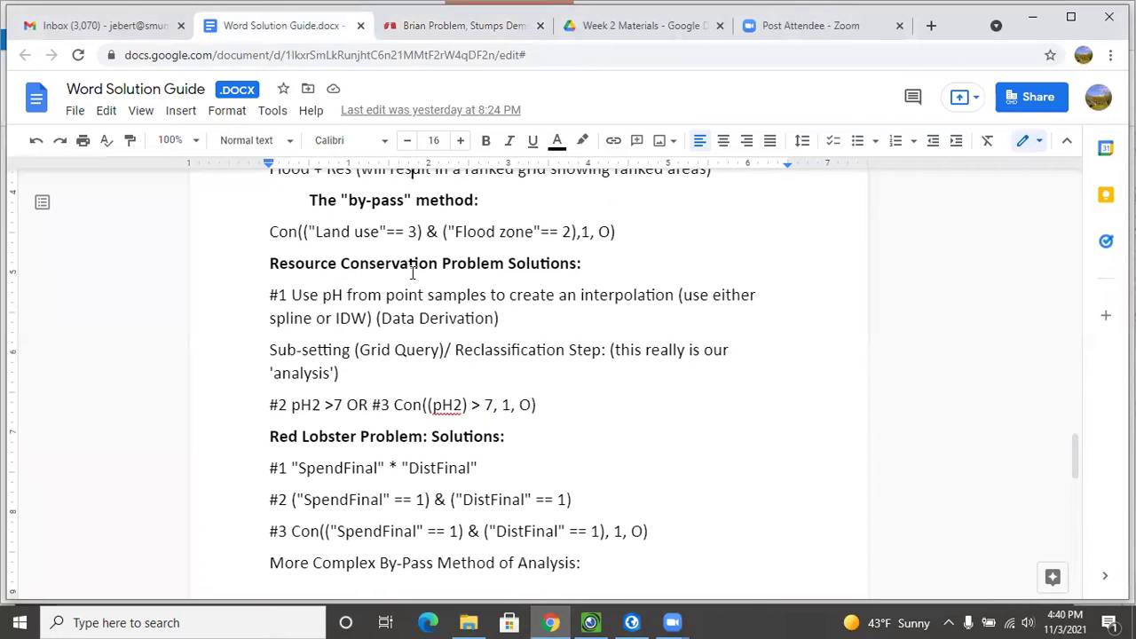
{"action": "scroll", "coordinate": [412, 273], "scroll_direction": "up", "scroll_amount": 2}
{"action": "scroll", "coordinate": [274, 326], "scroll_direction": "down", "scroll_amount": 1}
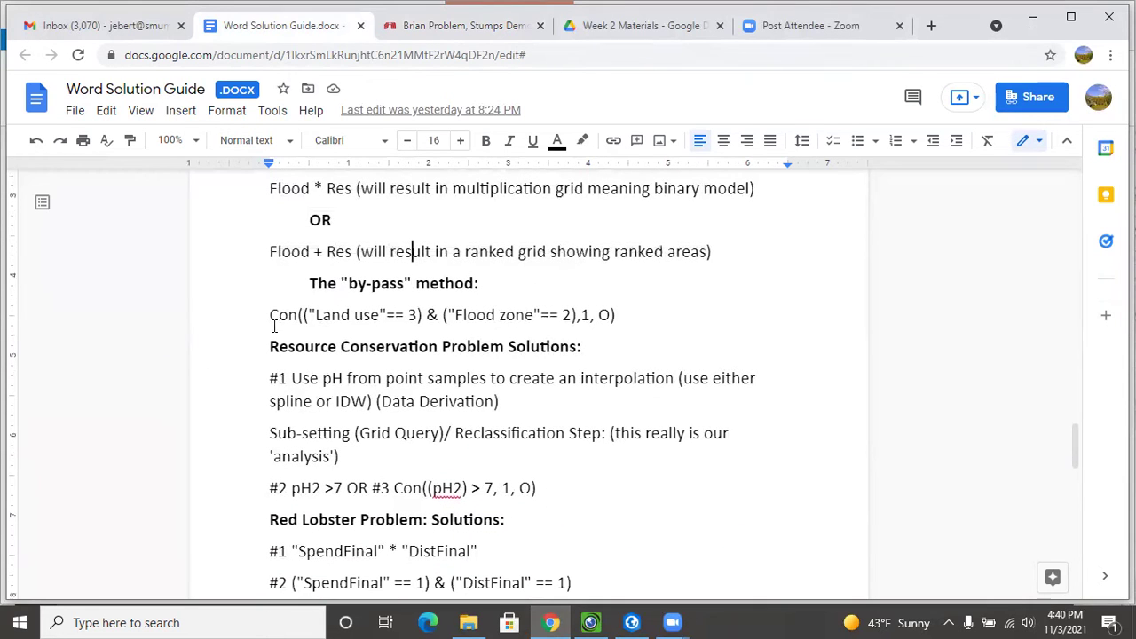
{"action": "left_click_drag", "start_coordinate": [279, 348], "coordinate": [551, 362]}
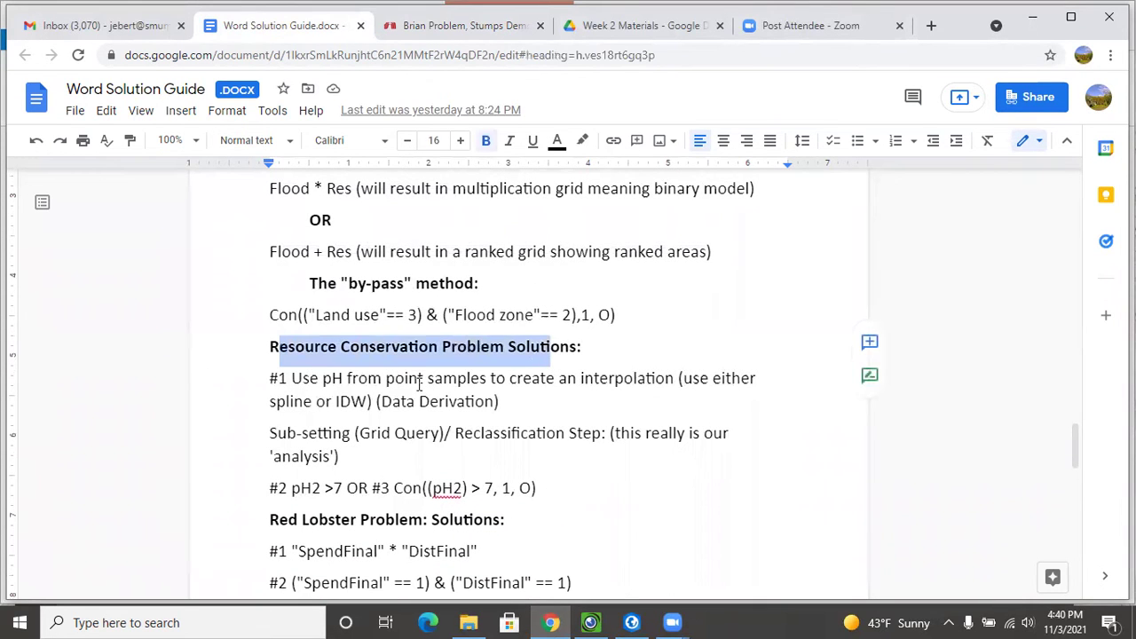
{"action": "left_click", "coordinate": [364, 395]}
{"action": "left_click_drag", "start_coordinate": [291, 378], "coordinate": [505, 397]}
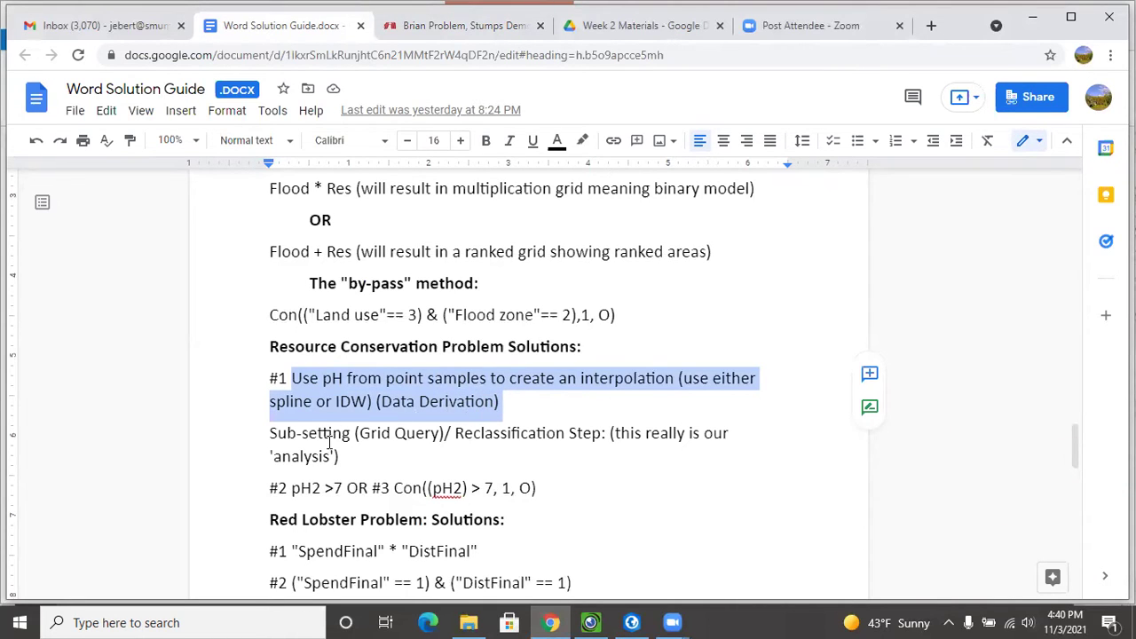
{"action": "left_click_drag", "start_coordinate": [268, 433], "coordinate": [434, 445]}
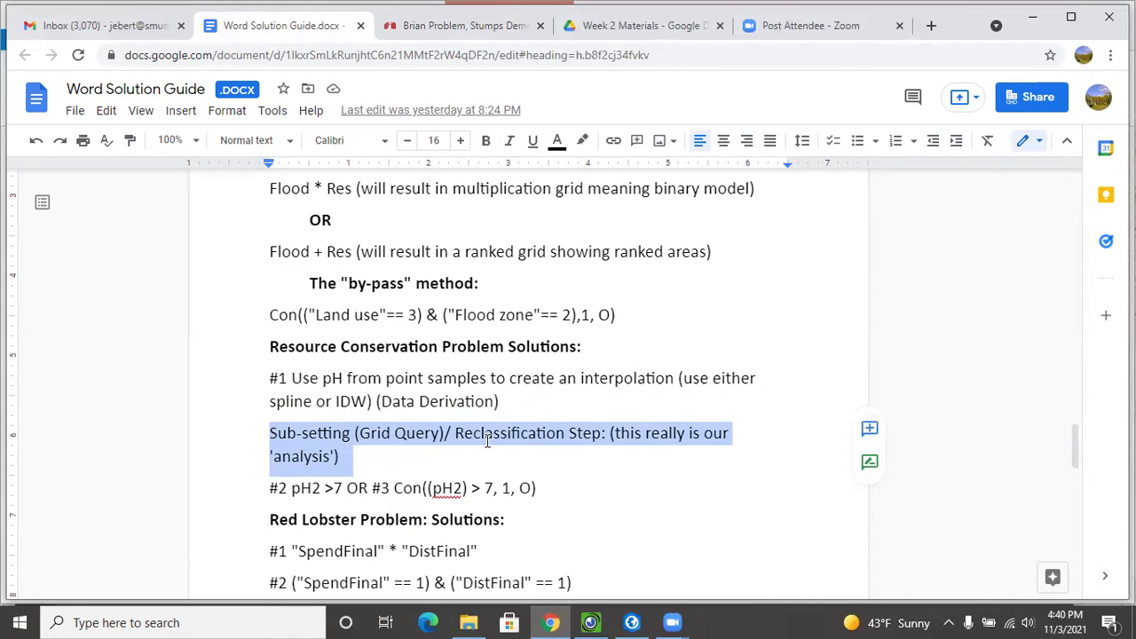
{"action": "left_click", "coordinate": [466, 434]}
{"action": "left_click_drag", "start_coordinate": [455, 433], "coordinate": [564, 434]}
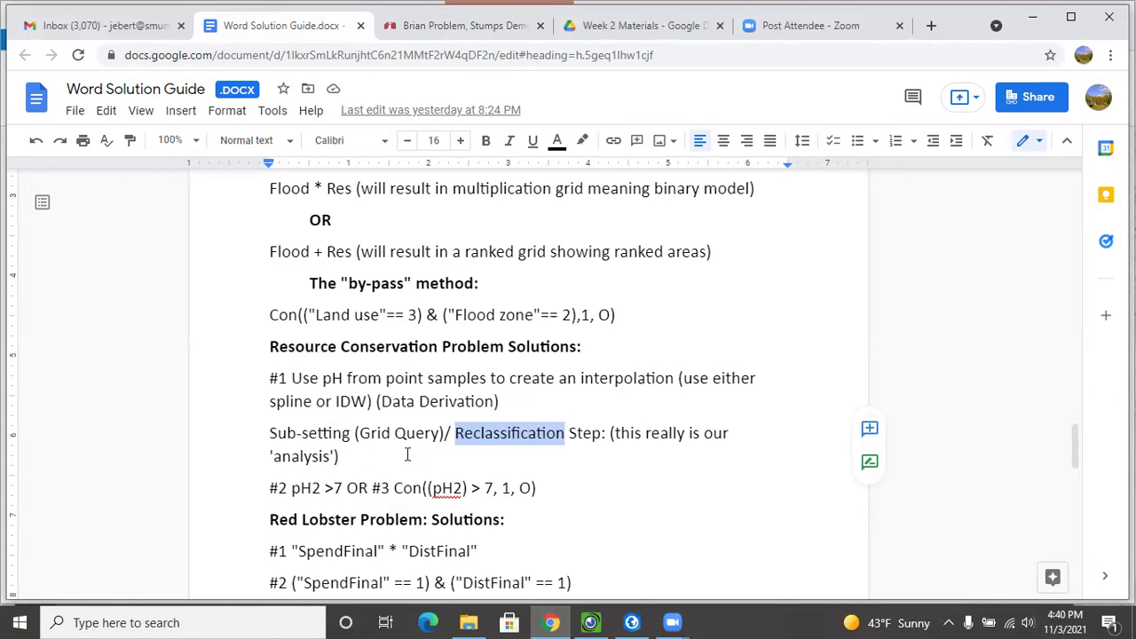
{"action": "left_click_drag", "start_coordinate": [269, 434], "coordinate": [346, 454]}
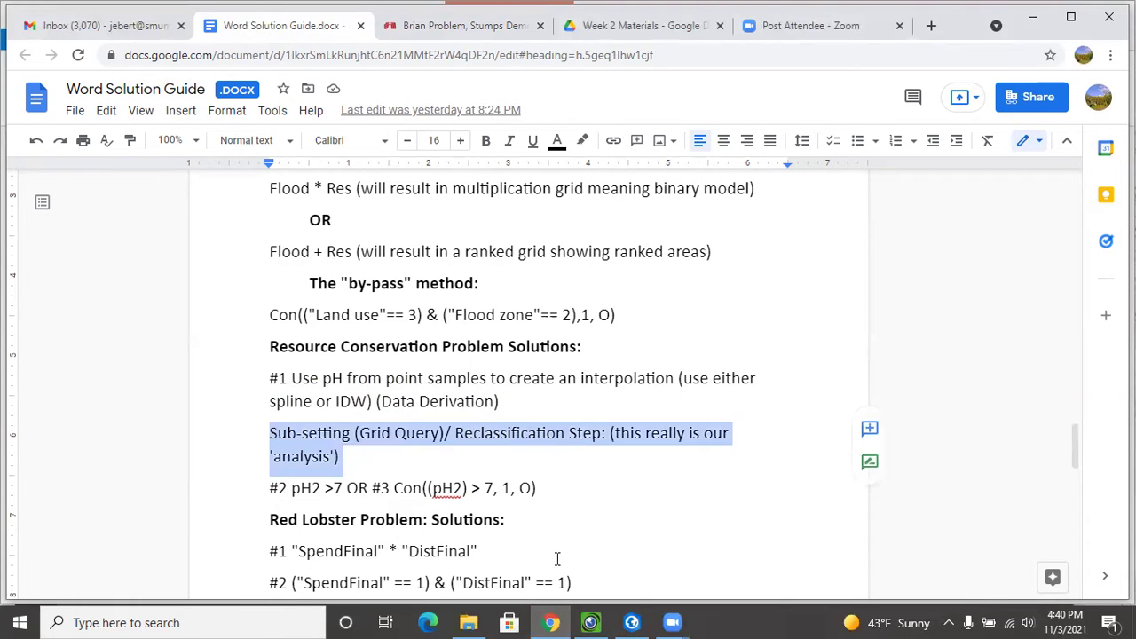
- Review the hand-drawn soil sample flow chart in IPEVO Visualizer, and return to The Farm map in ArcGIS Pro
{"action": "left_click", "coordinate": [590, 622]}
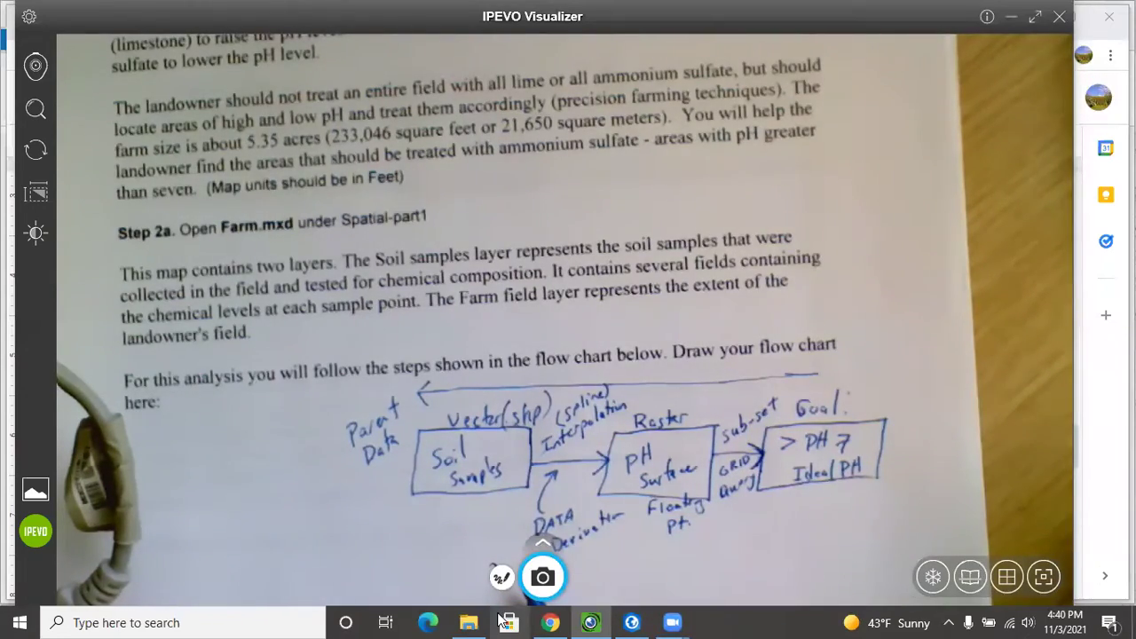
{"action": "mouse_move", "coordinate": [610, 621]}
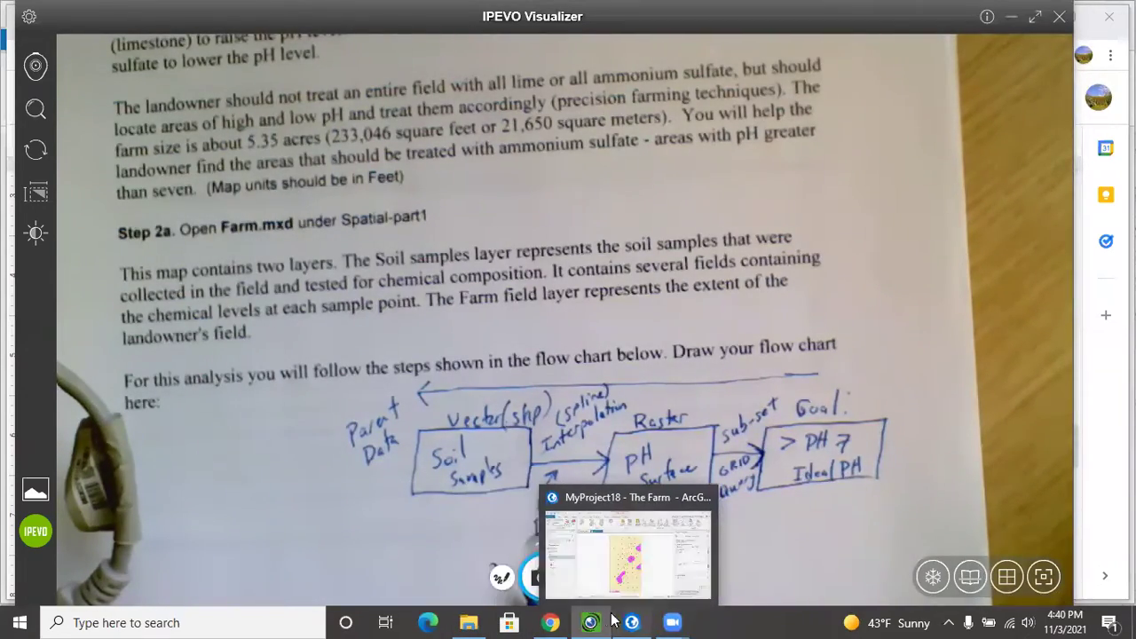
{"action": "left_click", "coordinate": [608, 585]}
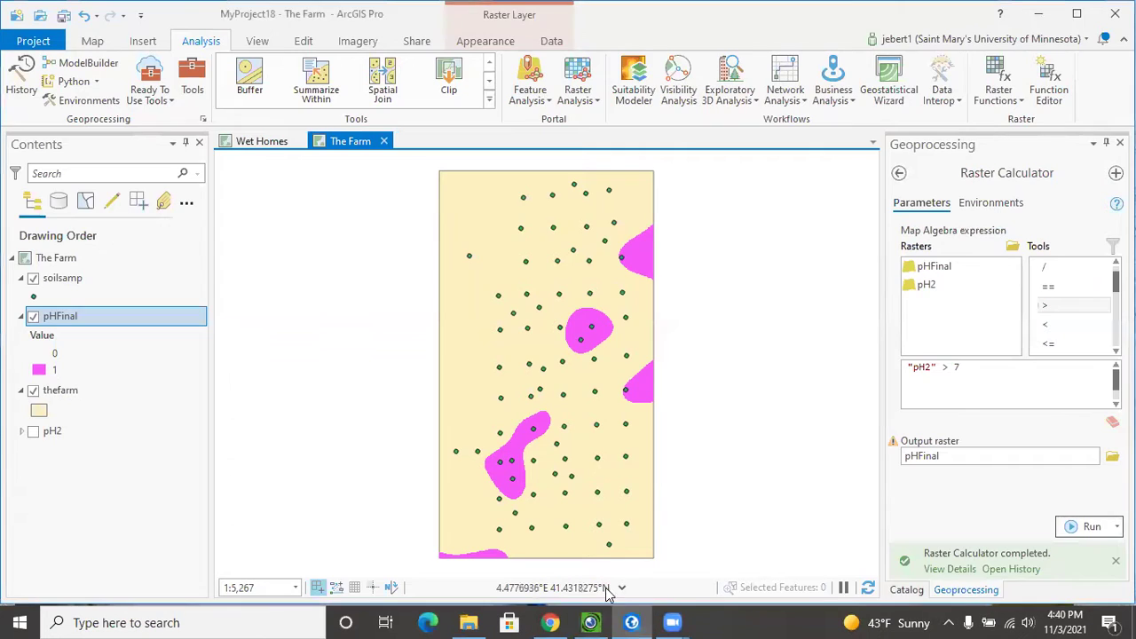
- Compare the pH2 >7 and Con expressions in Chrome's Word Solution Guide, and return to the farm map in ArcGIS Pro
{"action": "left_click", "coordinate": [550, 622]}
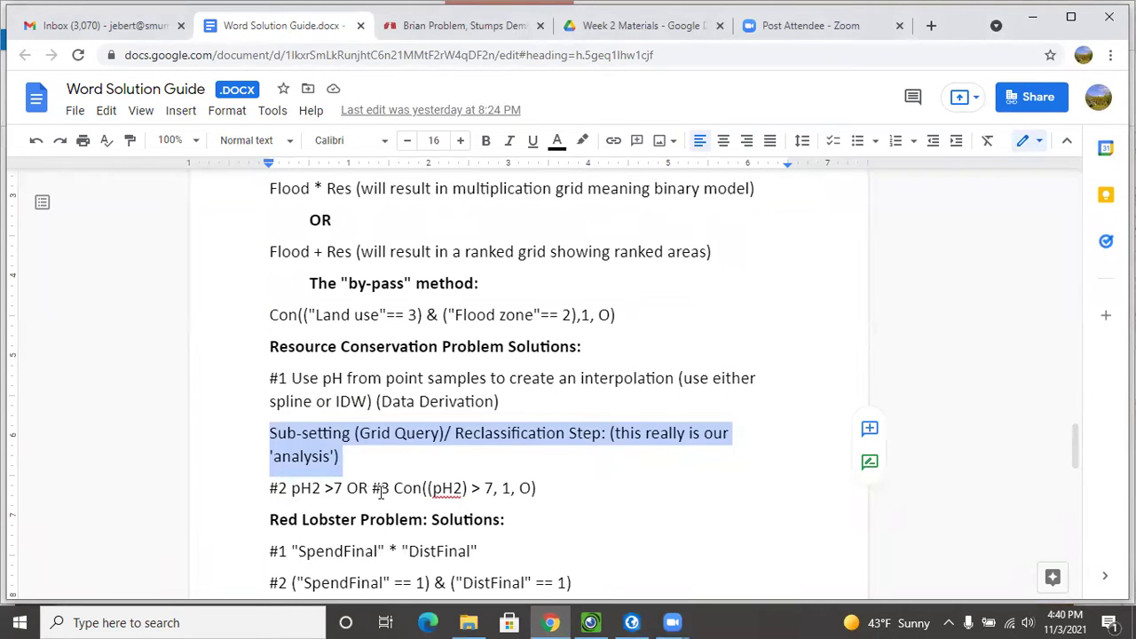
{"action": "left_click_drag", "start_coordinate": [291, 490], "coordinate": [340, 490]}
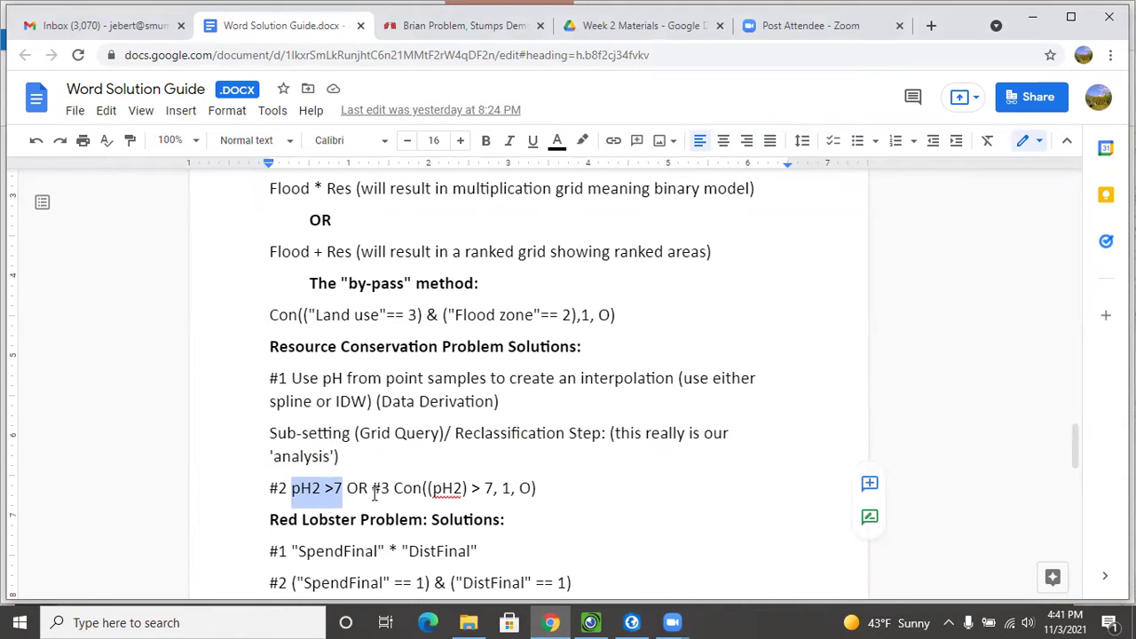
{"action": "left_click", "coordinate": [480, 494]}
{"action": "left_click_drag", "start_coordinate": [374, 488], "coordinate": [545, 494]}
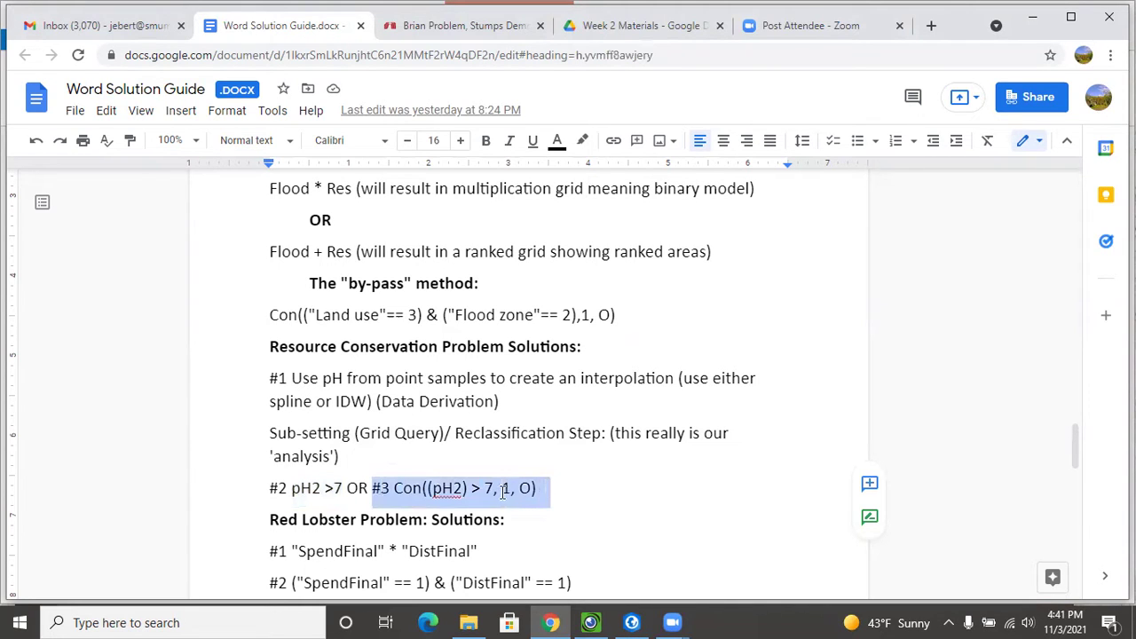
{"action": "left_click", "coordinate": [291, 490]}
{"action": "left_click_drag", "start_coordinate": [291, 489], "coordinate": [343, 490]}
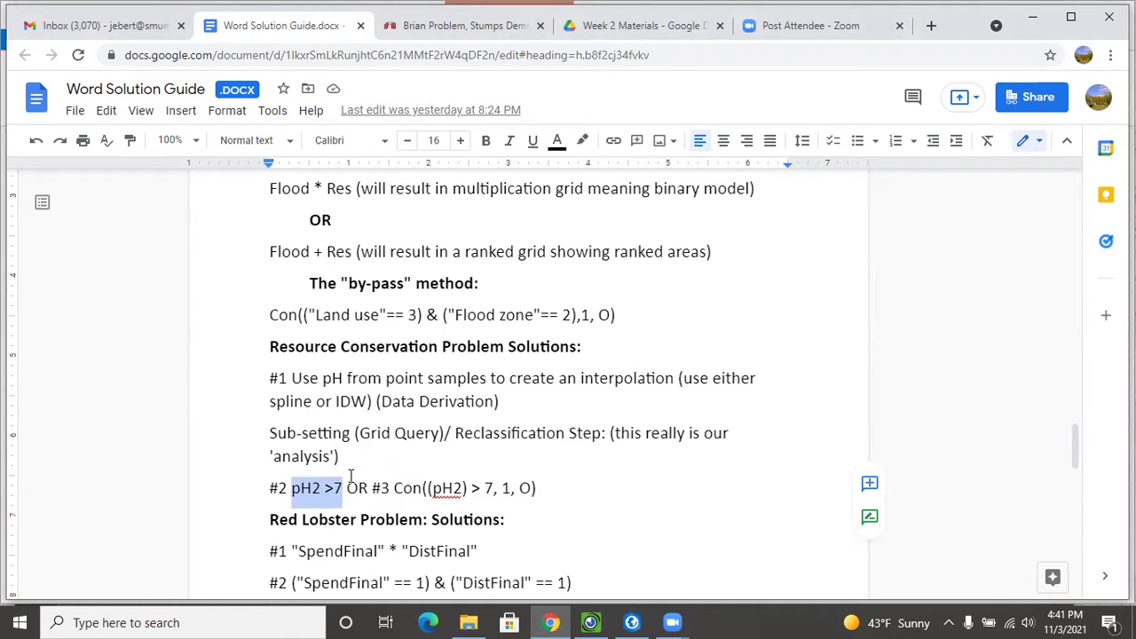
{"action": "left_click", "coordinate": [631, 622]}
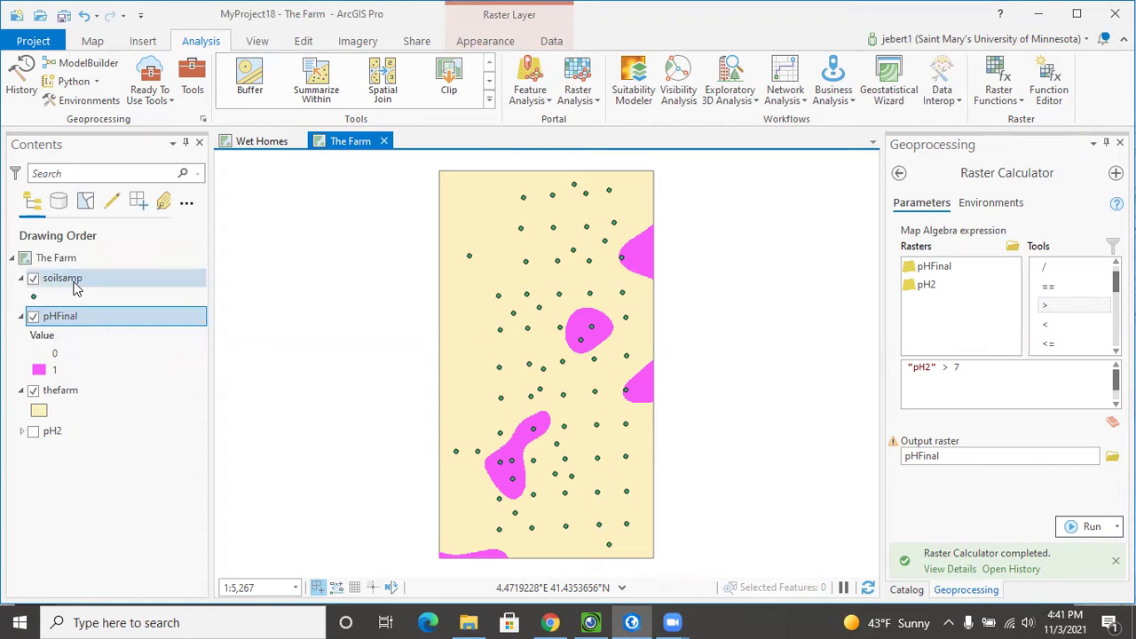
- Switch back to Chrome and examine the guide's Red Lobster Problem solutions, including the more complex by-pass method expression
{"action": "left_click", "coordinate": [550, 622]}
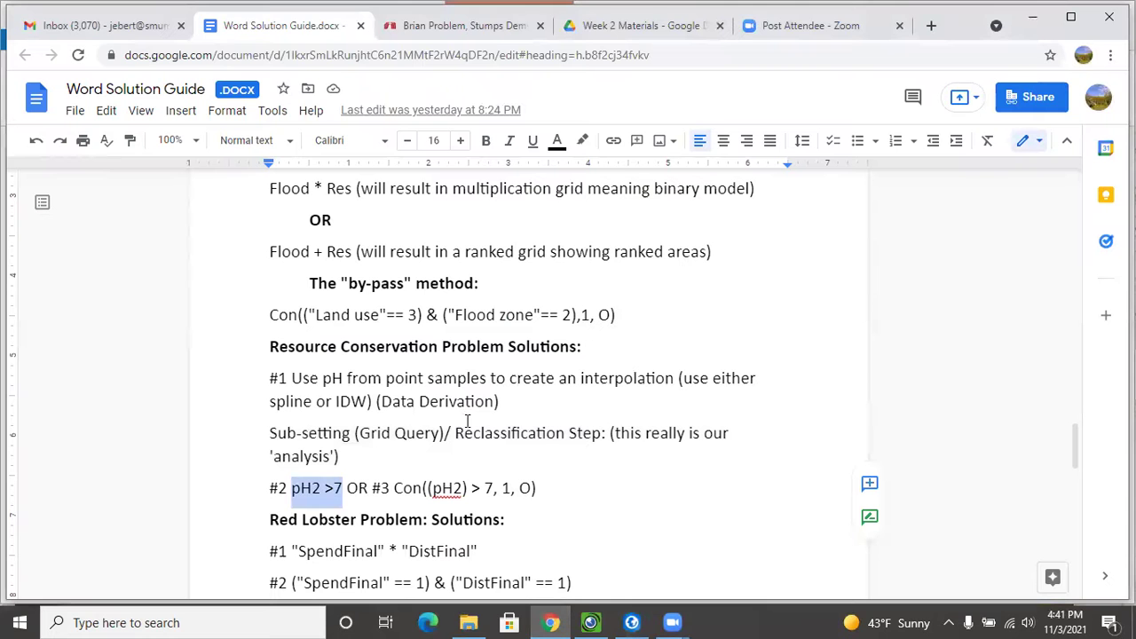
{"action": "scroll", "coordinate": [468, 414], "scroll_direction": "down", "scroll_amount": 1}
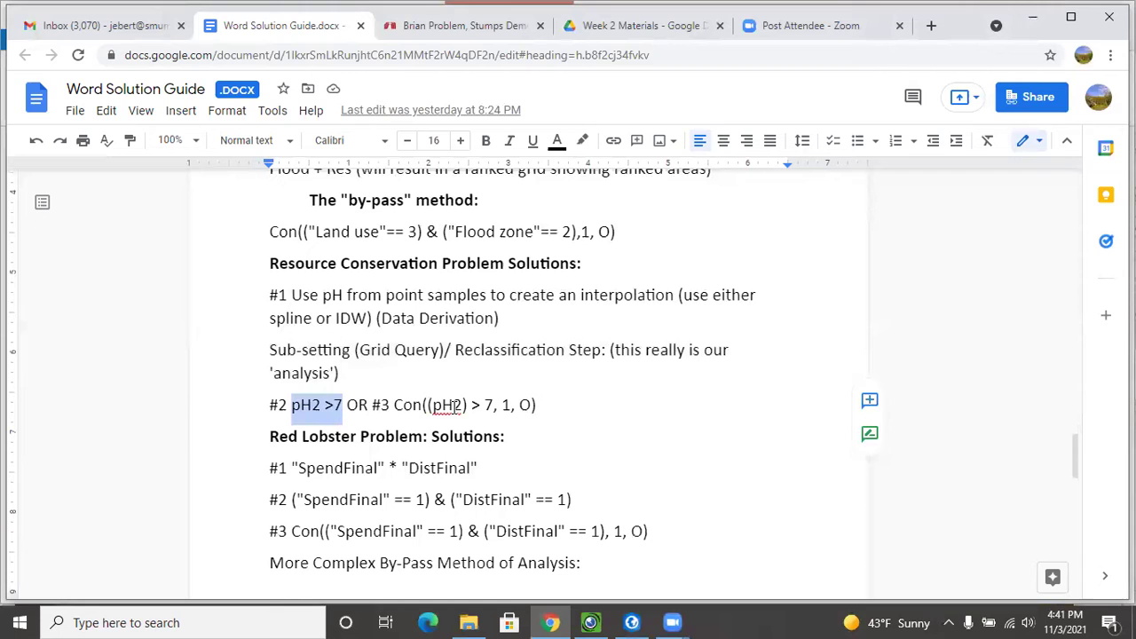
{"action": "left_click", "coordinate": [473, 350]}
{"action": "scroll", "coordinate": [473, 357], "scroll_direction": "down", "scroll_amount": 1}
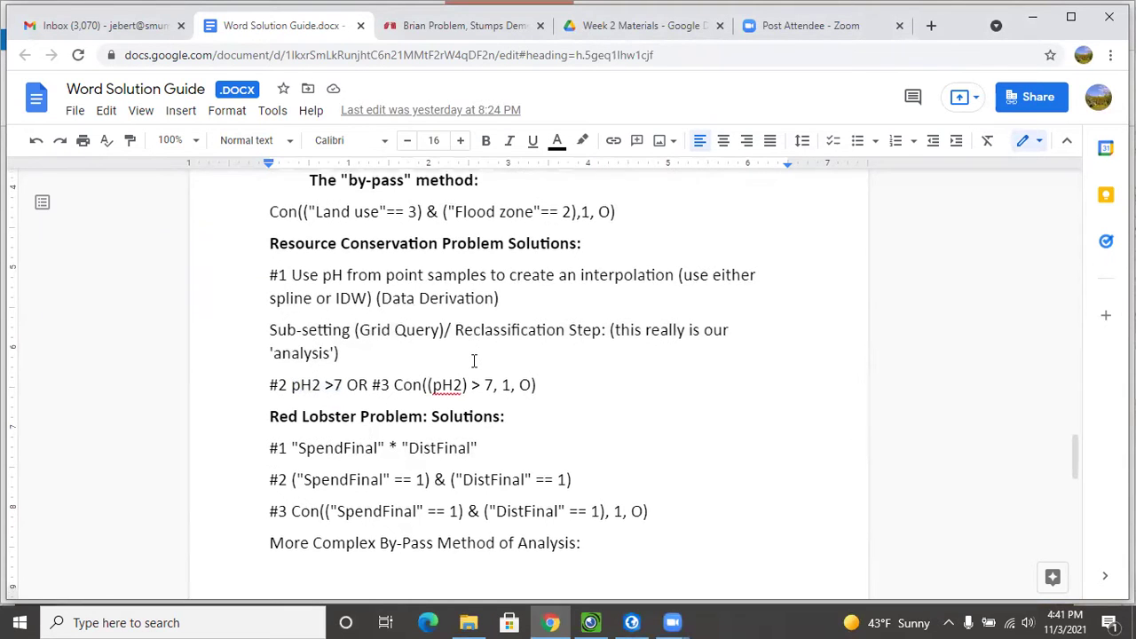
{"action": "scroll", "coordinate": [473, 359], "scroll_direction": "down", "scroll_amount": 4}
{"action": "scroll", "coordinate": [472, 361], "scroll_direction": "up", "scroll_amount": 3}
{"action": "left_click_drag", "start_coordinate": [269, 269], "coordinate": [568, 364]}
{"action": "left_click_drag", "start_coordinate": [600, 453], "coordinate": [543, 261]}
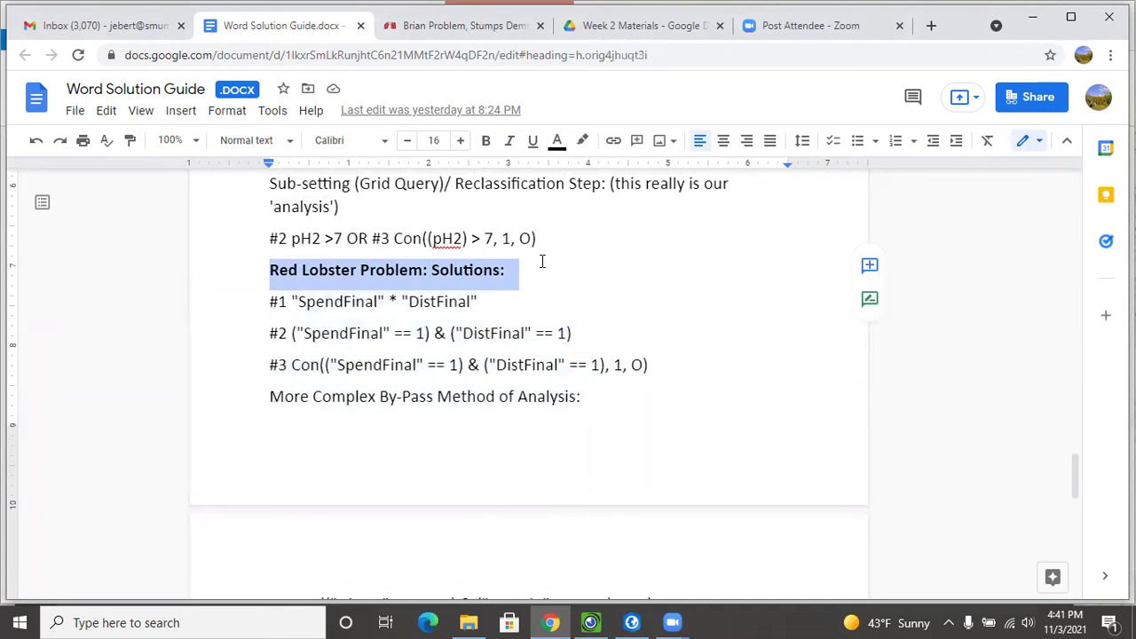
{"action": "left_click", "coordinate": [432, 398]}
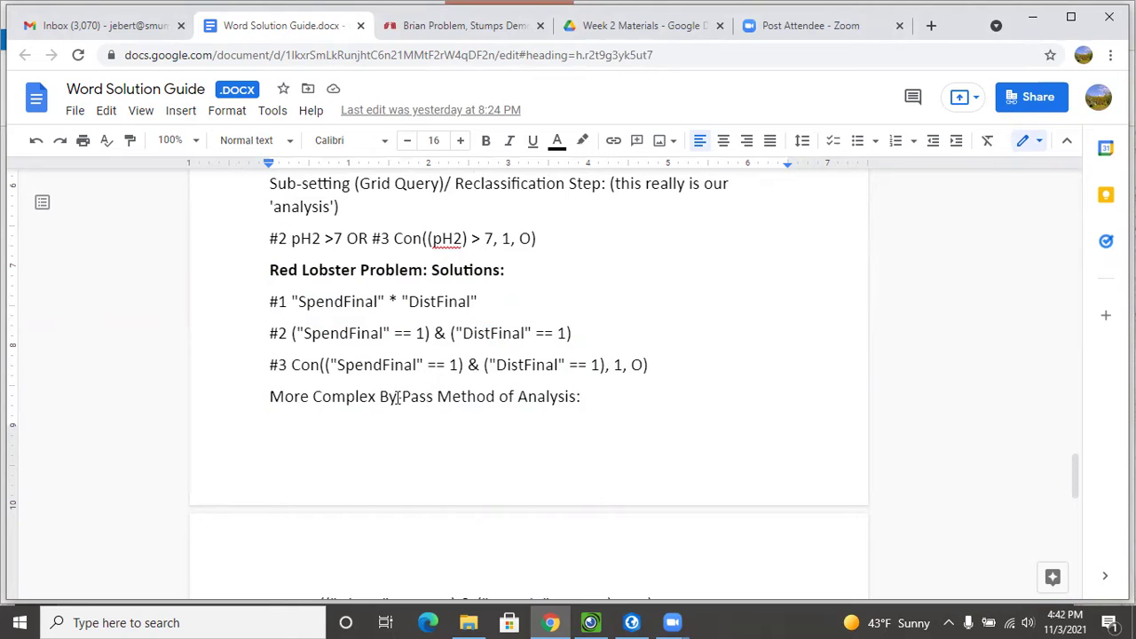
{"action": "scroll", "coordinate": [391, 404], "scroll_direction": "down", "scroll_amount": 2}
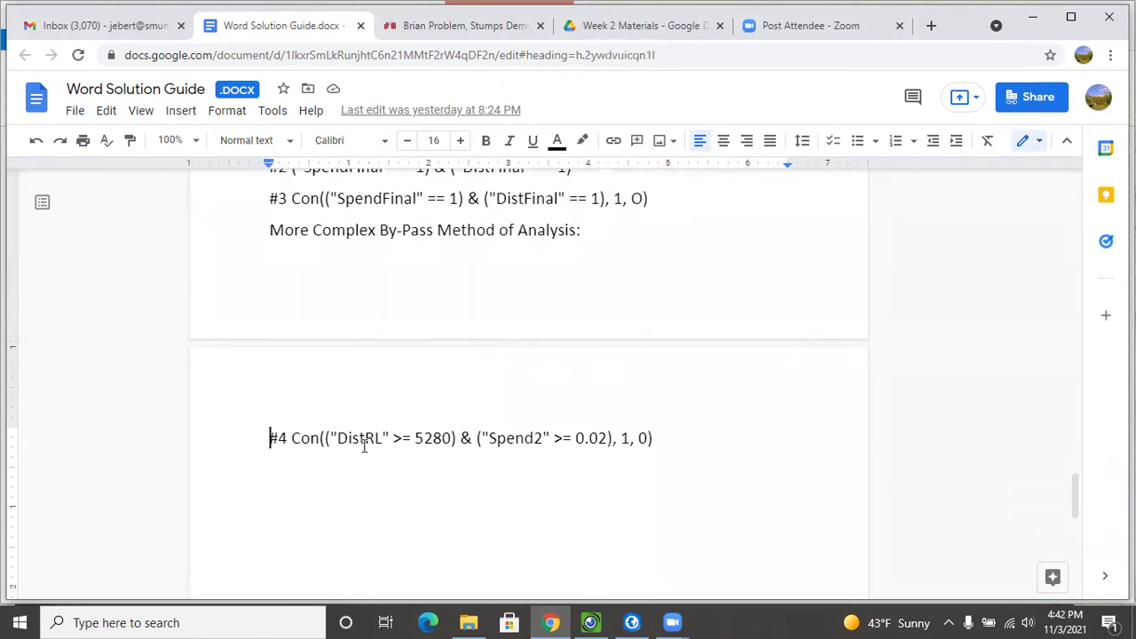
- Review the #3 and #4 Con expressions under the Red Lobster Problem solutions in the solution guide
{"action": "left_click_drag", "start_coordinate": [270, 438], "coordinate": [672, 441]}
{"action": "scroll", "coordinate": [494, 370], "scroll_direction": "up", "scroll_amount": 2}
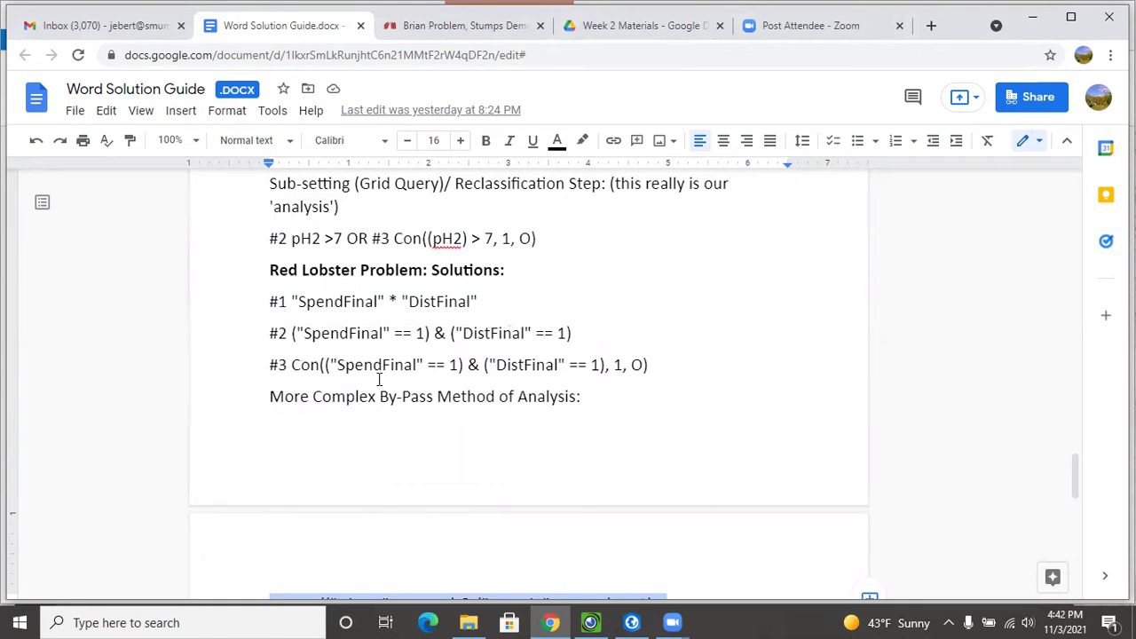
{"action": "left_click_drag", "start_coordinate": [264, 371], "coordinate": [664, 370]}
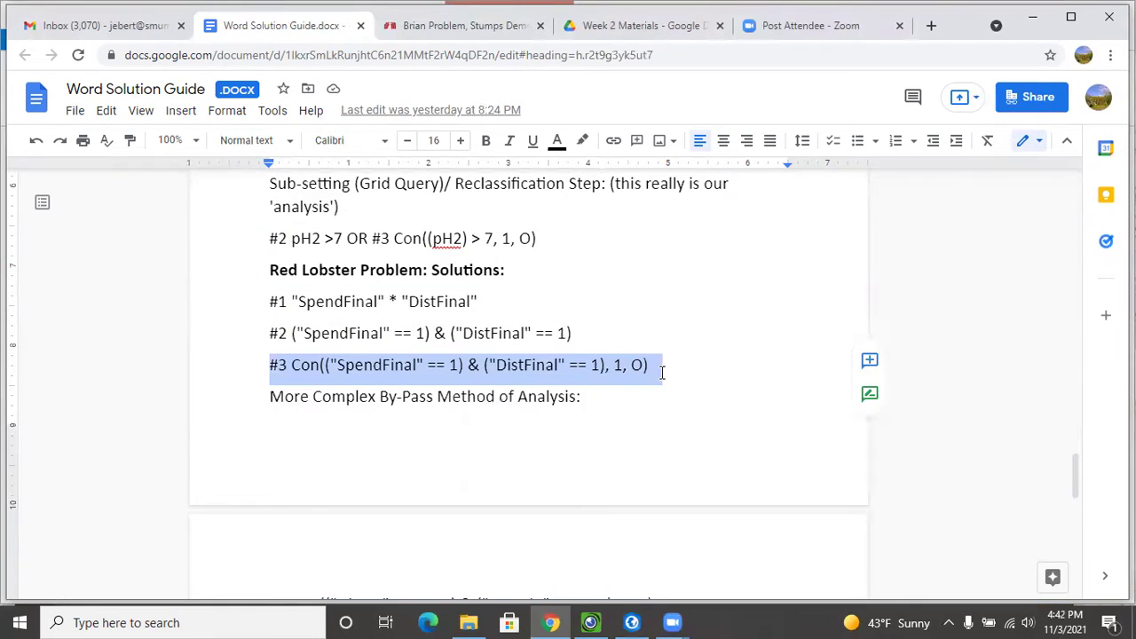
{"action": "scroll", "coordinate": [482, 357], "scroll_direction": "down", "scroll_amount": 1}
{"action": "scroll", "coordinate": [481, 356], "scroll_direction": "down", "scroll_amount": 2}
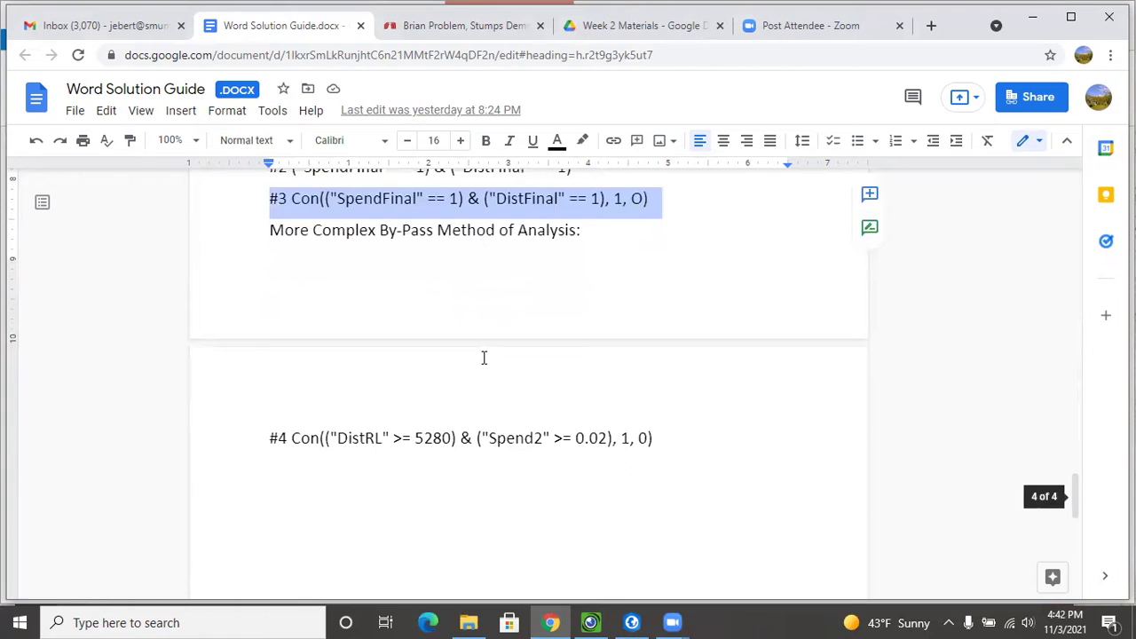
{"action": "scroll", "coordinate": [484, 357], "scroll_direction": "up", "scroll_amount": 3}
{"action": "left_click", "coordinate": [480, 329]}
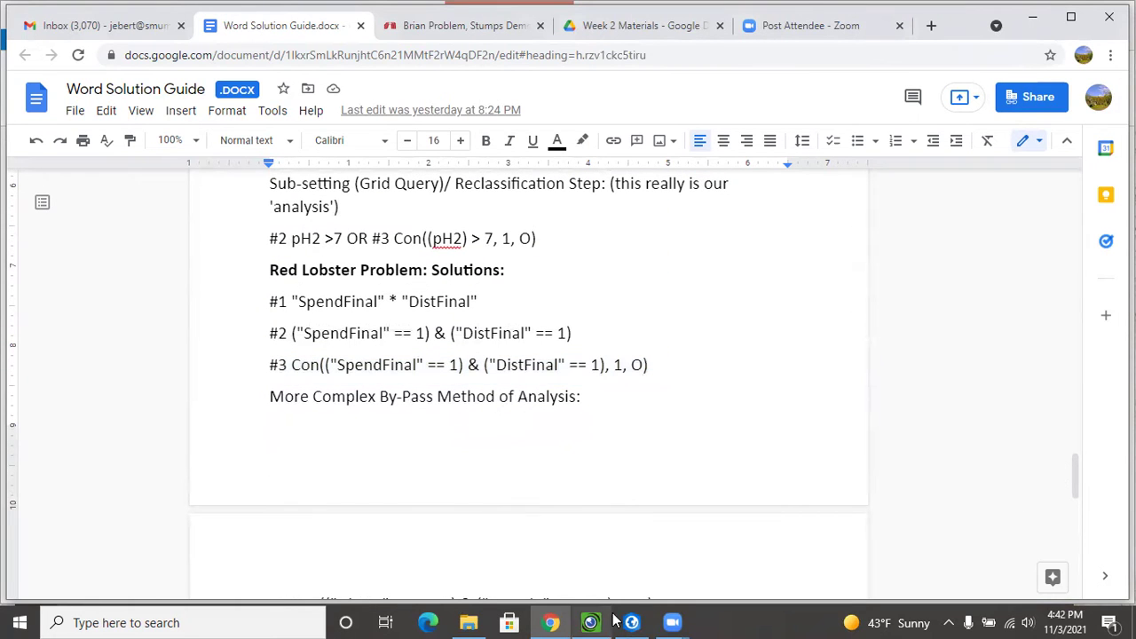
- Switch to ArcGIS Pro and insert a new map into the project
{"action": "left_click", "coordinate": [631, 622]}
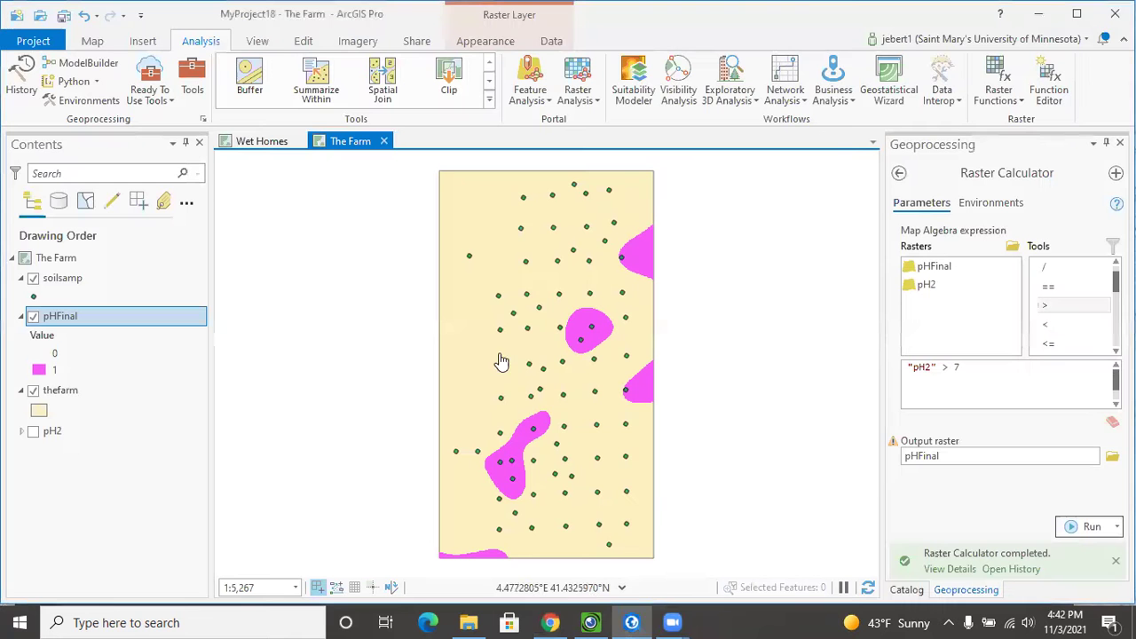
{"action": "left_click", "coordinate": [92, 41]}
{"action": "left_click", "coordinate": [142, 41]}
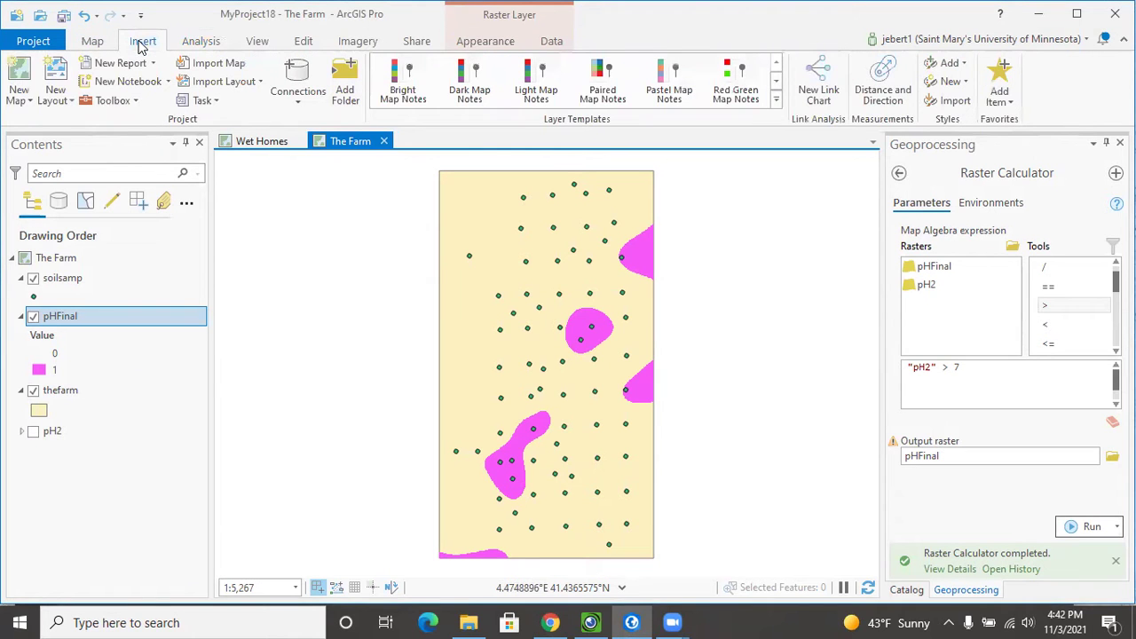
{"action": "left_click", "coordinate": [17, 73]}
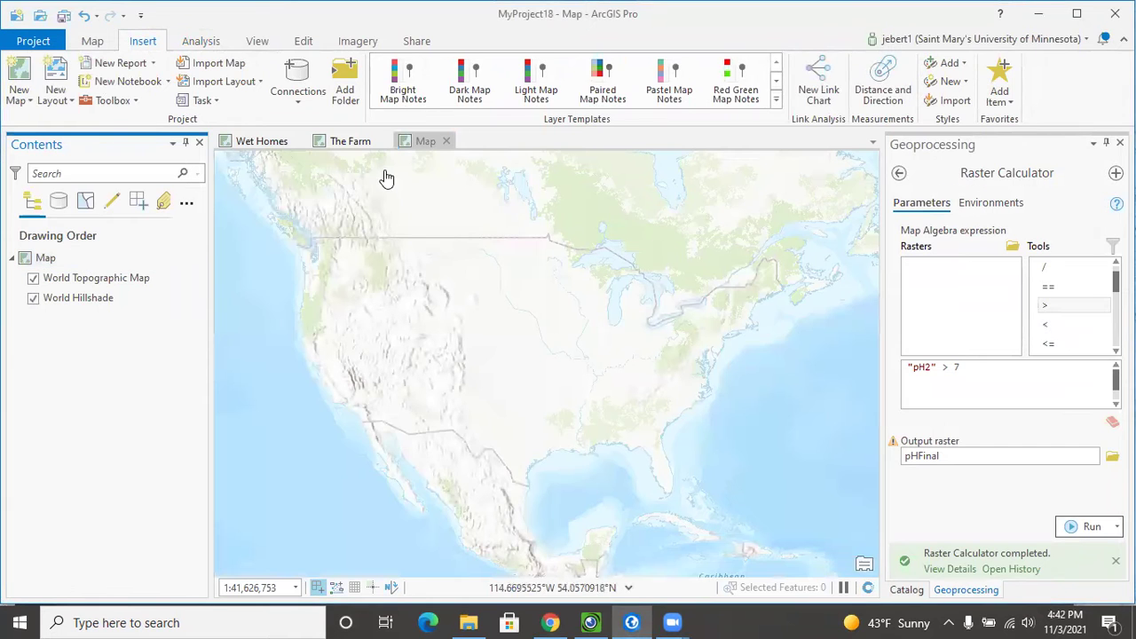
- Remove the World Topographic Map and World Hillshade basemap layers from the new map
{"action": "left_click", "coordinate": [73, 278]}
{"action": "right_click", "coordinate": [74, 279]}
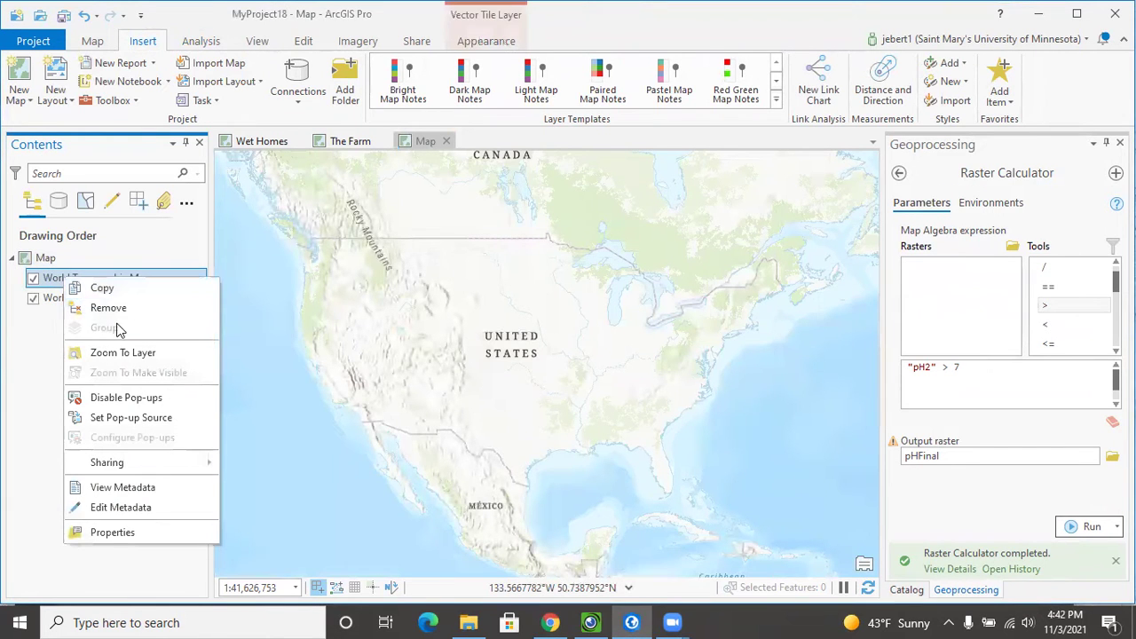
{"action": "left_click", "coordinate": [99, 306]}
{"action": "left_click", "coordinate": [81, 276]}
{"action": "right_click", "coordinate": [82, 276]}
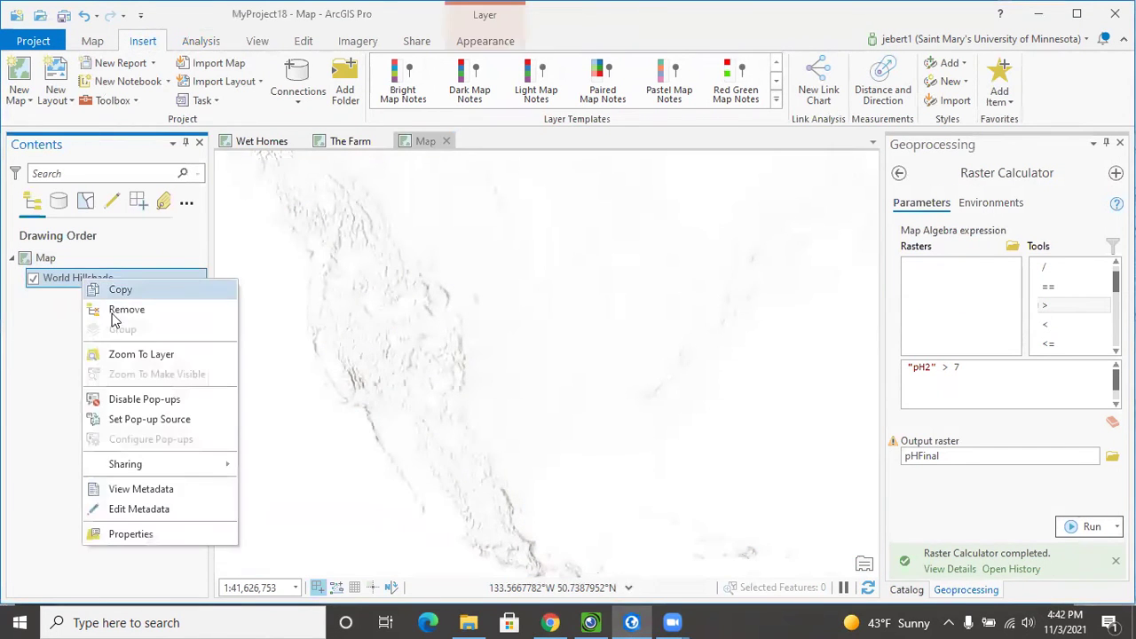
{"action": "left_click", "coordinate": [113, 306]}
- Rename the new map as Red Lobster in its map properties
{"action": "left_click", "coordinate": [67, 263]}
{"action": "double_click", "coordinate": [67, 263]}
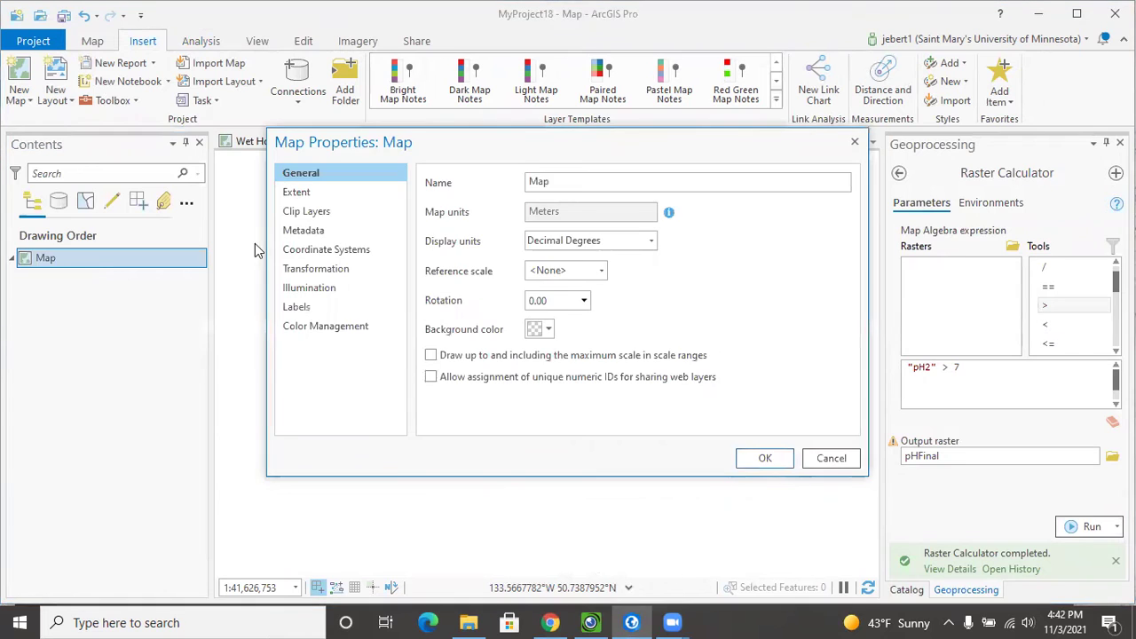
{"action": "double_click", "coordinate": [574, 180]}
{"action": "type", "text": "red Lobster"}
{"action": "key", "text": "Return"}
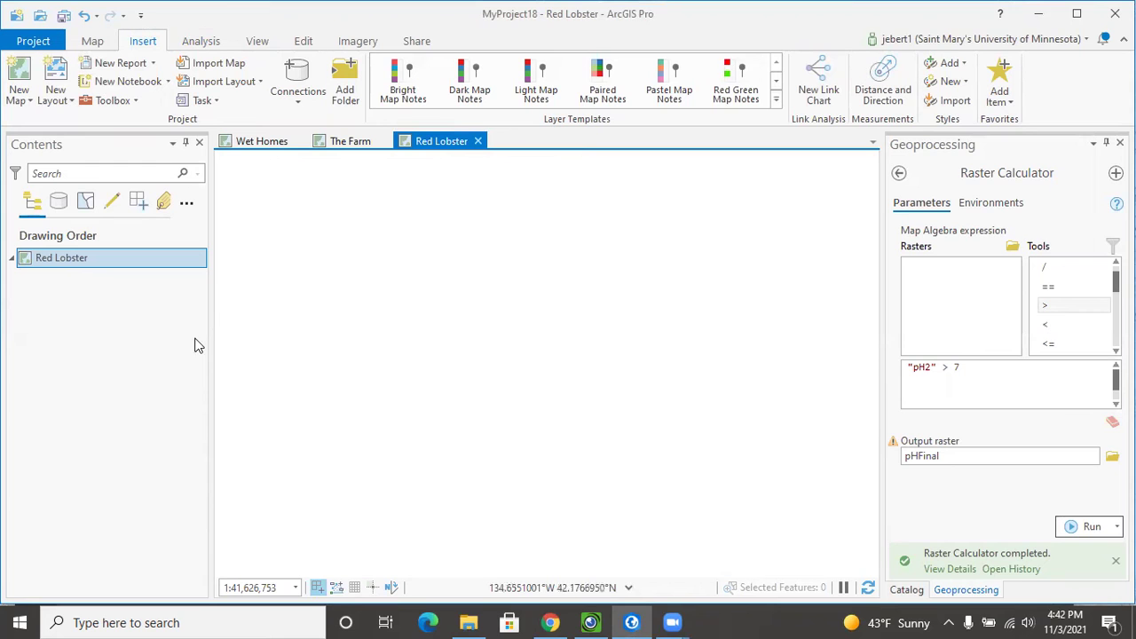
- Start adding data to the Red Lobster map
{"action": "left_click", "coordinate": [91, 43]}
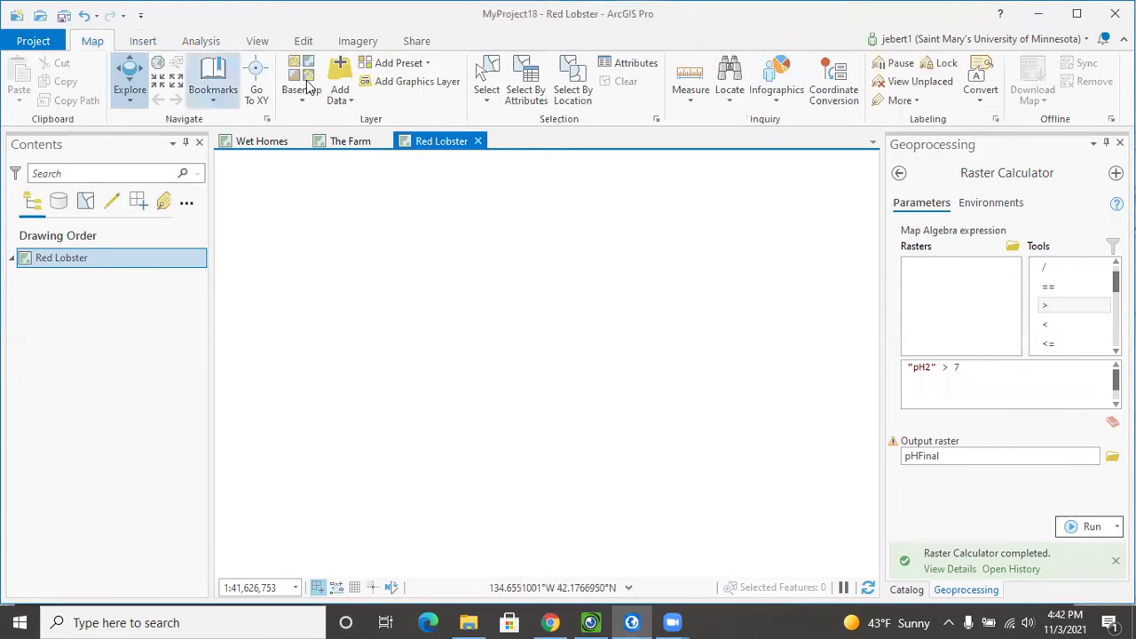
{"action": "left_click", "coordinate": [340, 77]}
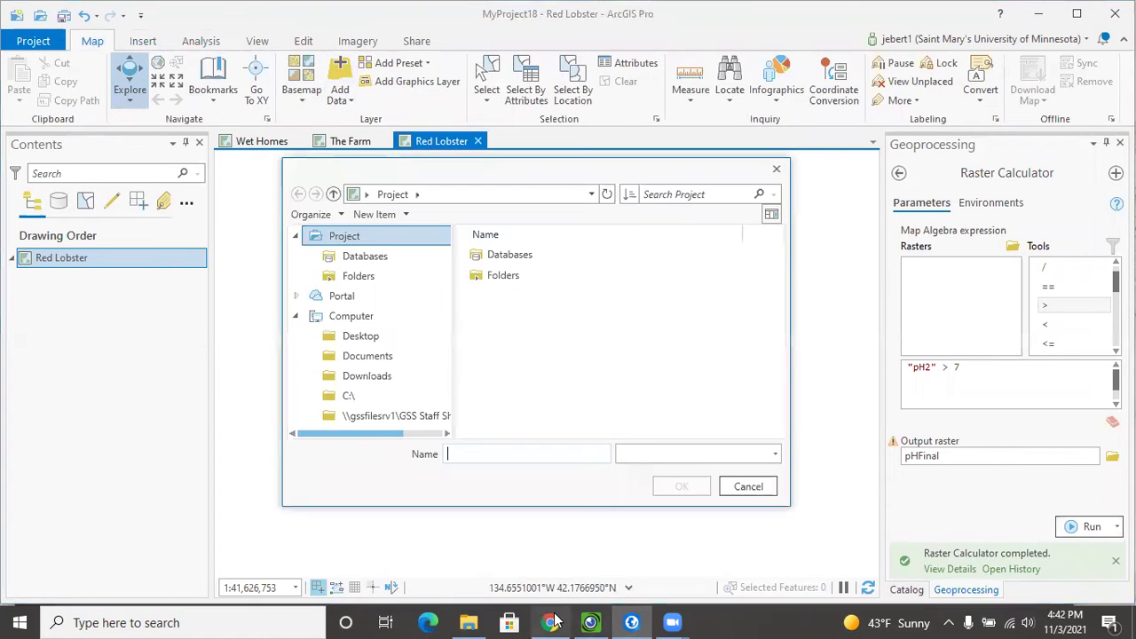
- Switch to the exercise handout in Chrome and read the Business Applications section through Step 3a for the layers to load
{"action": "key", "text": "alt+Tab"}
{"action": "left_click", "coordinate": [469, 26]}
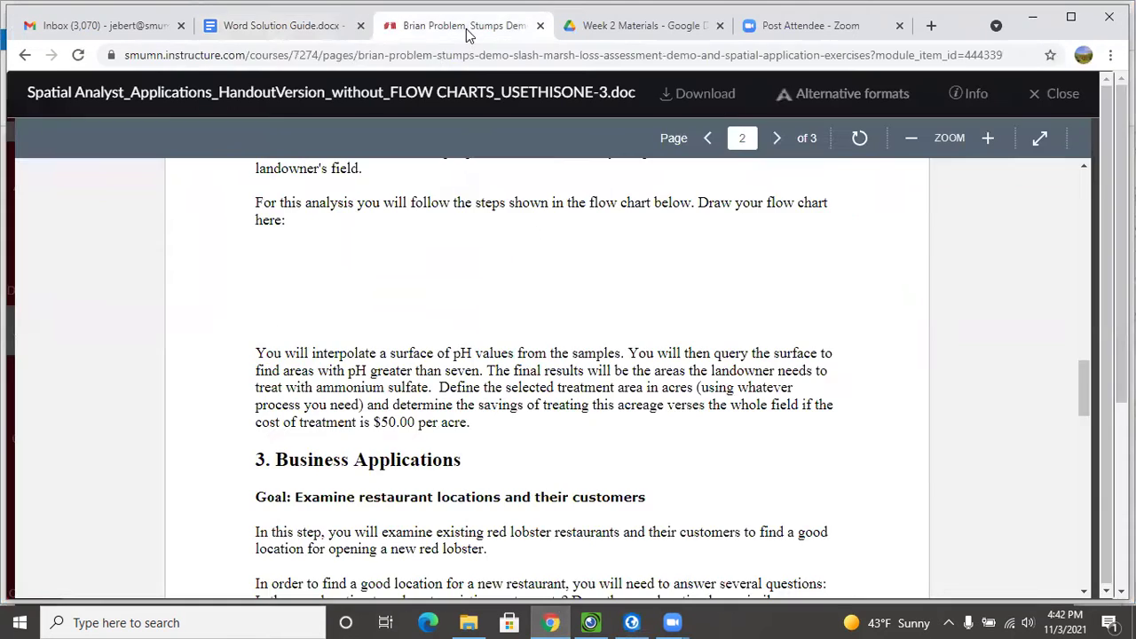
{"action": "scroll", "coordinate": [461, 337], "scroll_direction": "down", "scroll_amount": 3}
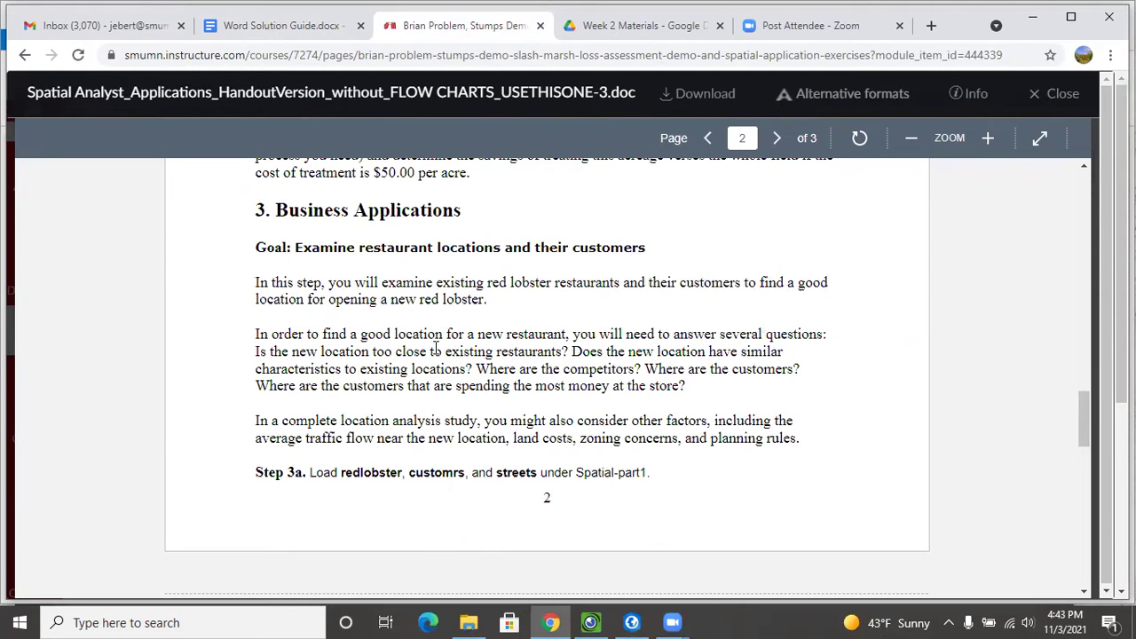
{"action": "scroll", "coordinate": [436, 348], "scroll_direction": "down", "scroll_amount": 1}
{"action": "scroll", "coordinate": [435, 343], "scroll_direction": "up", "scroll_amount": 1}
{"action": "scroll", "coordinate": [407, 419], "scroll_direction": "down", "scroll_amount": 1}
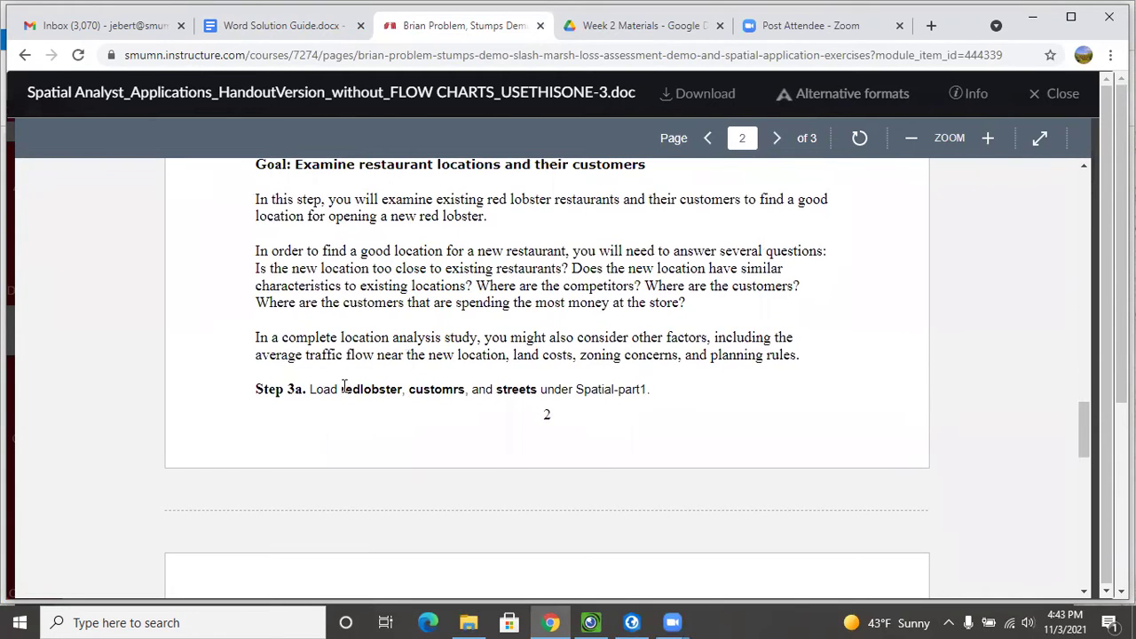
{"action": "left_click_drag", "start_coordinate": [342, 389], "coordinate": [403, 392]}
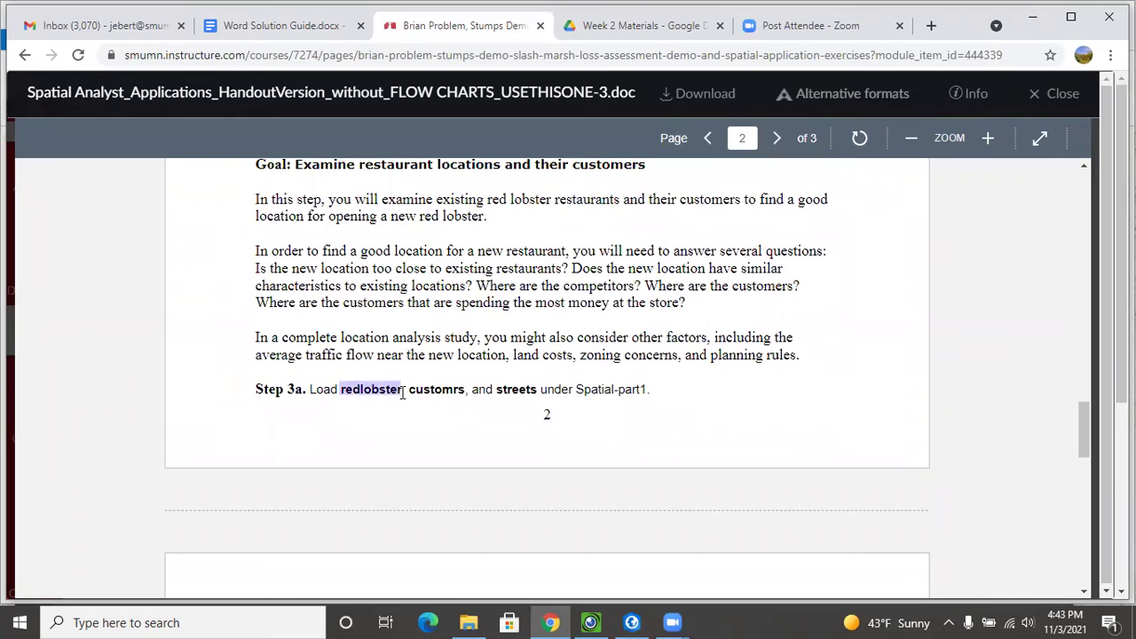
{"action": "left_click", "coordinate": [412, 391]}
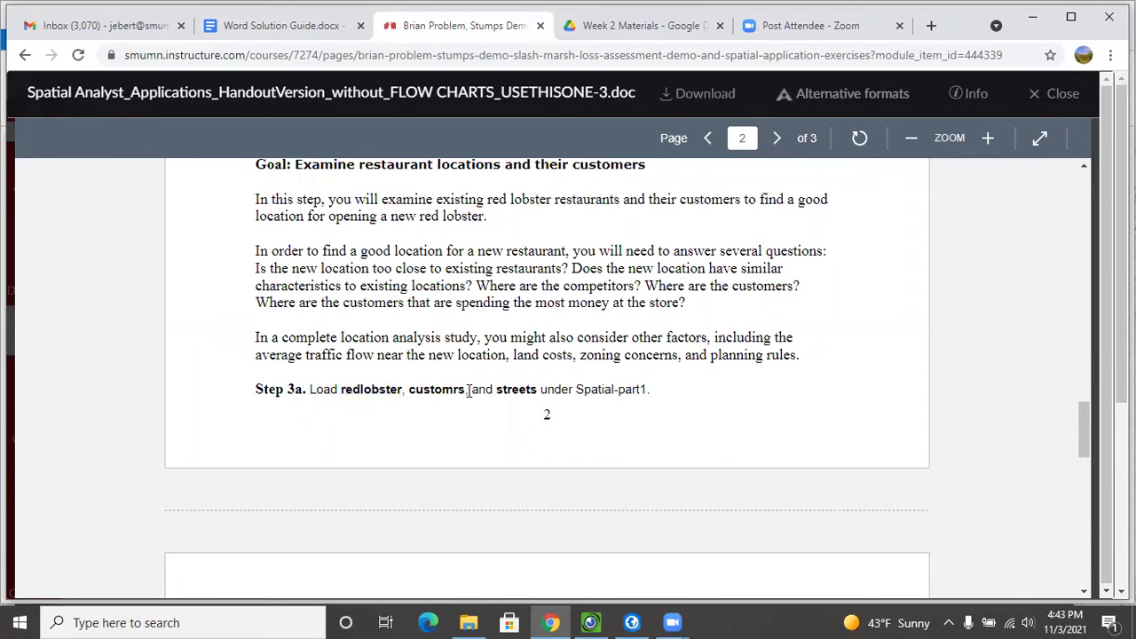
{"action": "left_click_drag", "start_coordinate": [408, 390], "coordinate": [462, 391]}
{"action": "left_click_drag", "start_coordinate": [497, 392], "coordinate": [537, 391]}
{"action": "left_click", "coordinate": [485, 363]}
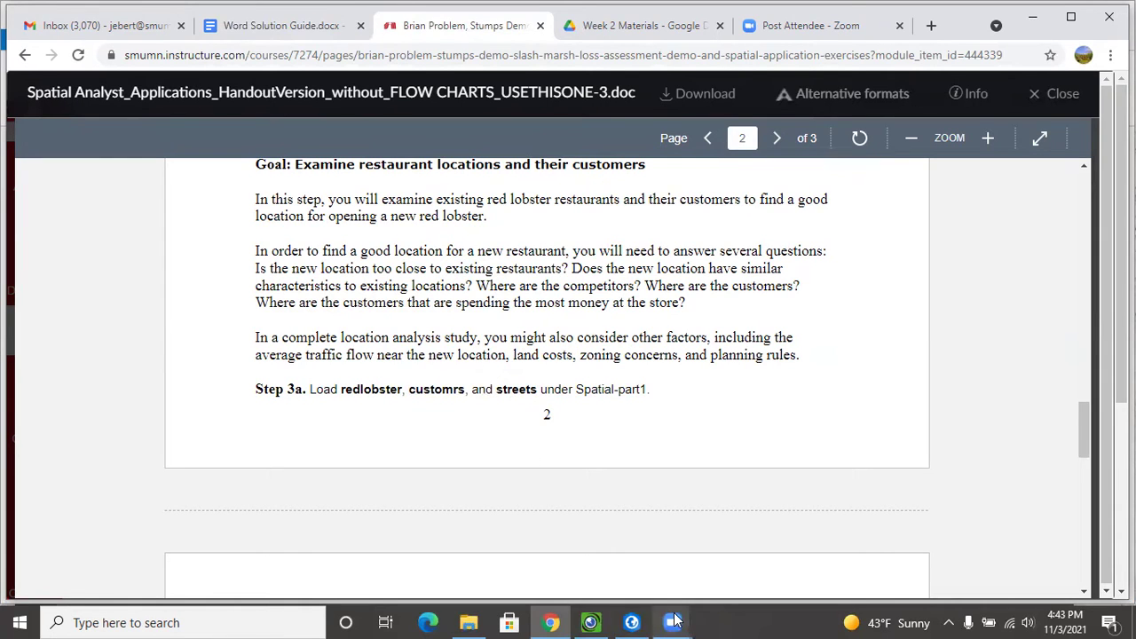
- Return to ArcGIS Pro and add customrs.shp, redlobster.shp and streets.shp from Spatial-part1, checking the names against the handout
{"action": "left_click", "coordinate": [632, 622]}
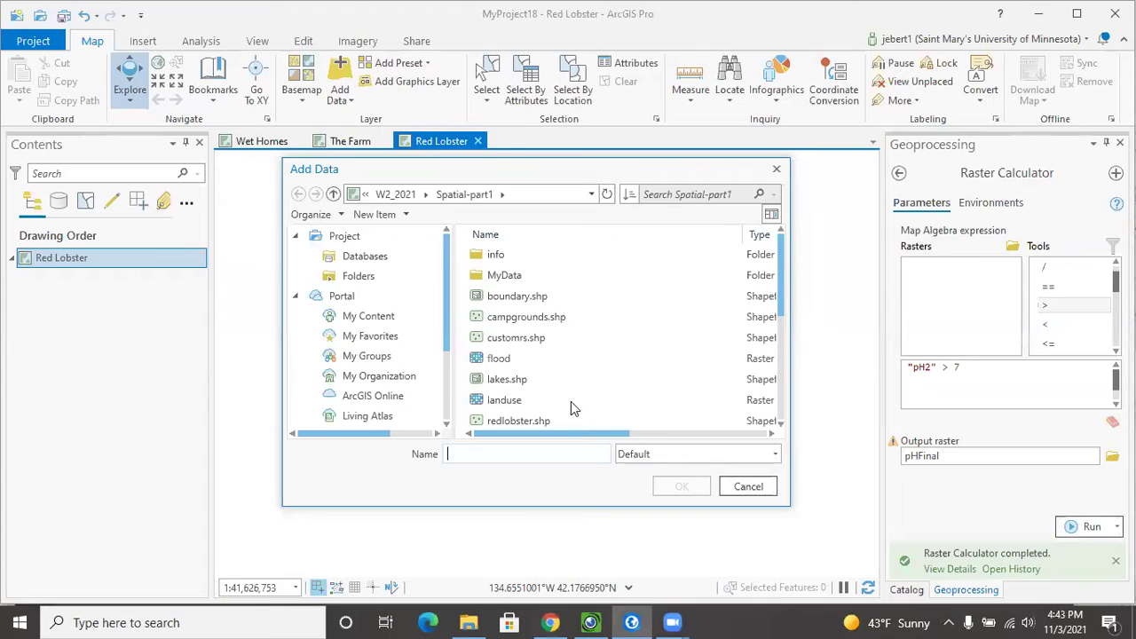
{"action": "left_click", "coordinate": [519, 340]}
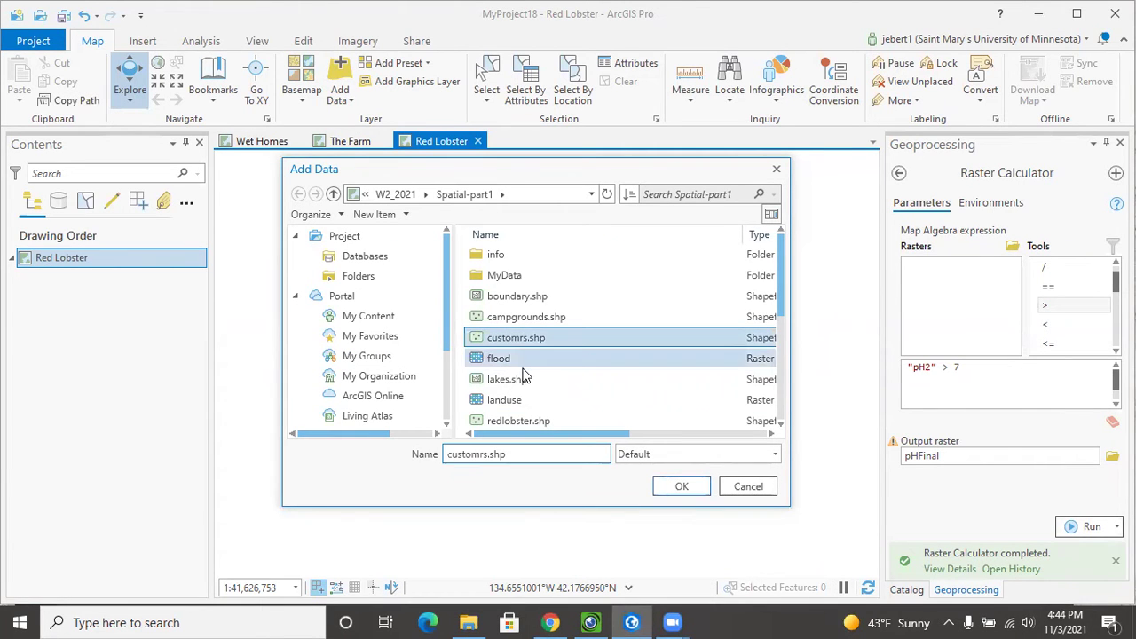
{"action": "scroll", "coordinate": [523, 378], "scroll_direction": "down", "scroll_amount": 1}
{"action": "left_click", "coordinate": [519, 360], "text": "ctrl"}
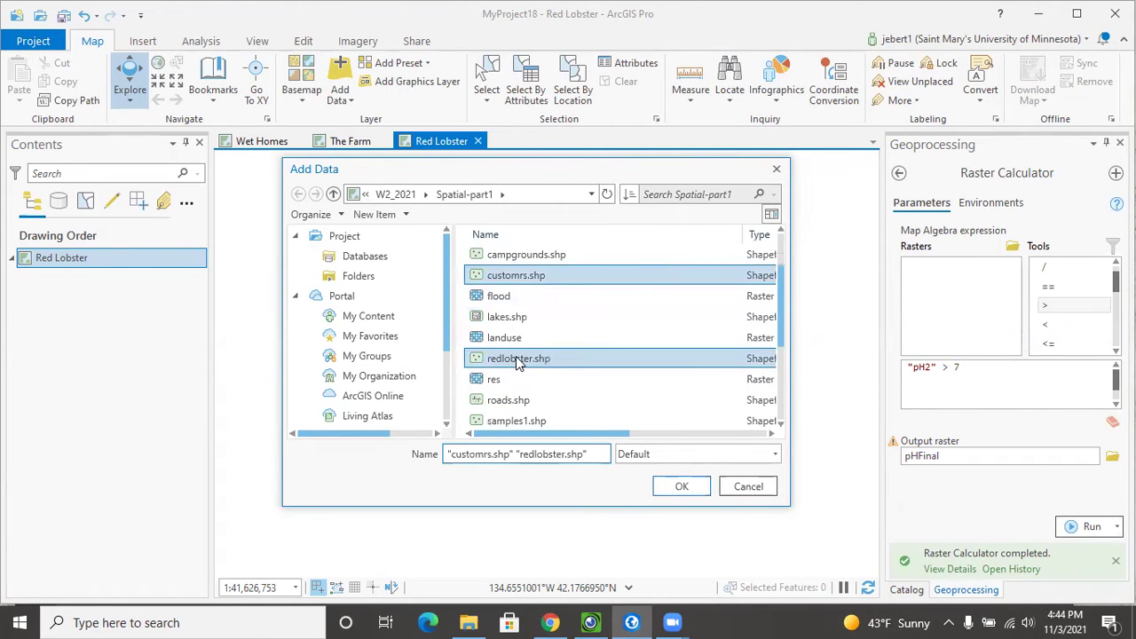
{"action": "scroll", "coordinate": [518, 359], "scroll_direction": "down", "scroll_amount": 2}
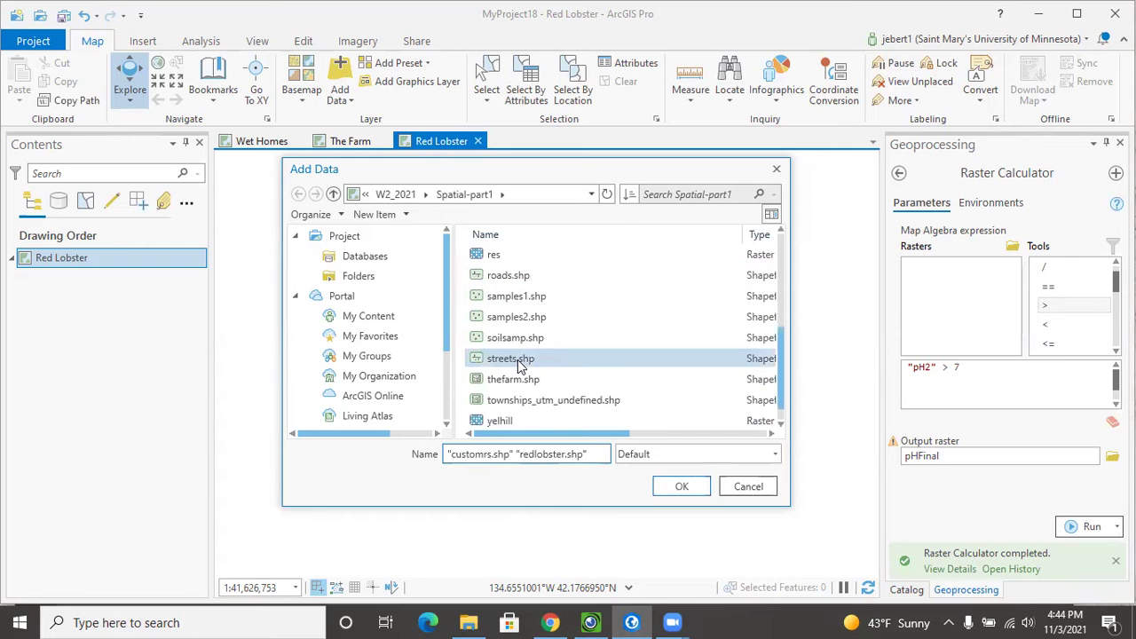
{"action": "left_click", "coordinate": [519, 359], "text": "ctrl"}
{"action": "left_click", "coordinate": [551, 622]}
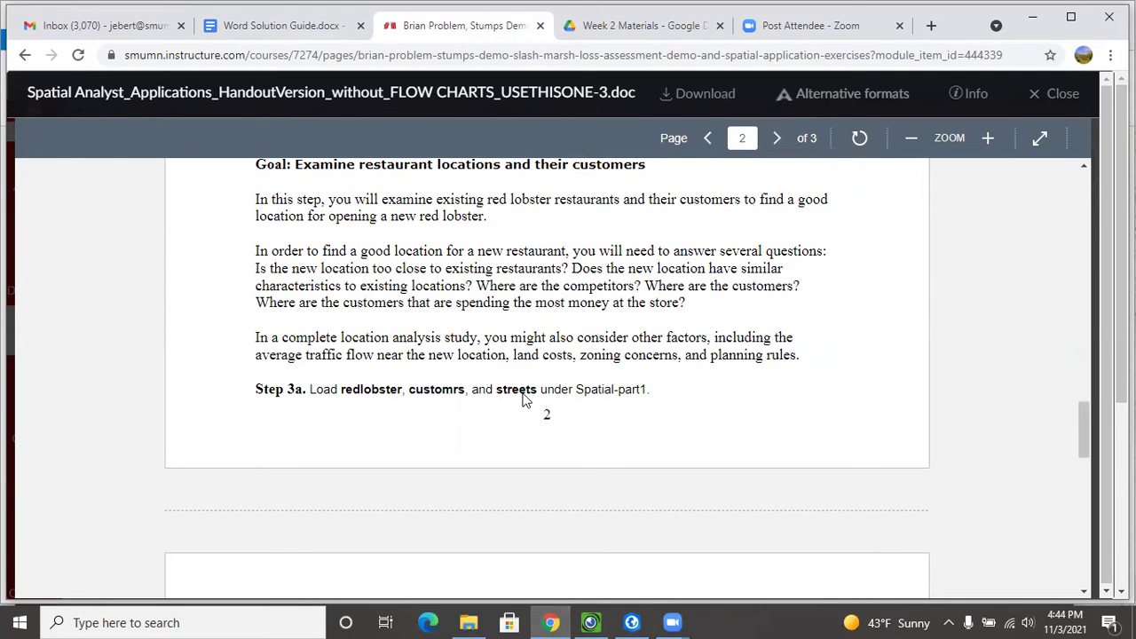
{"action": "left_click", "coordinate": [643, 621]}
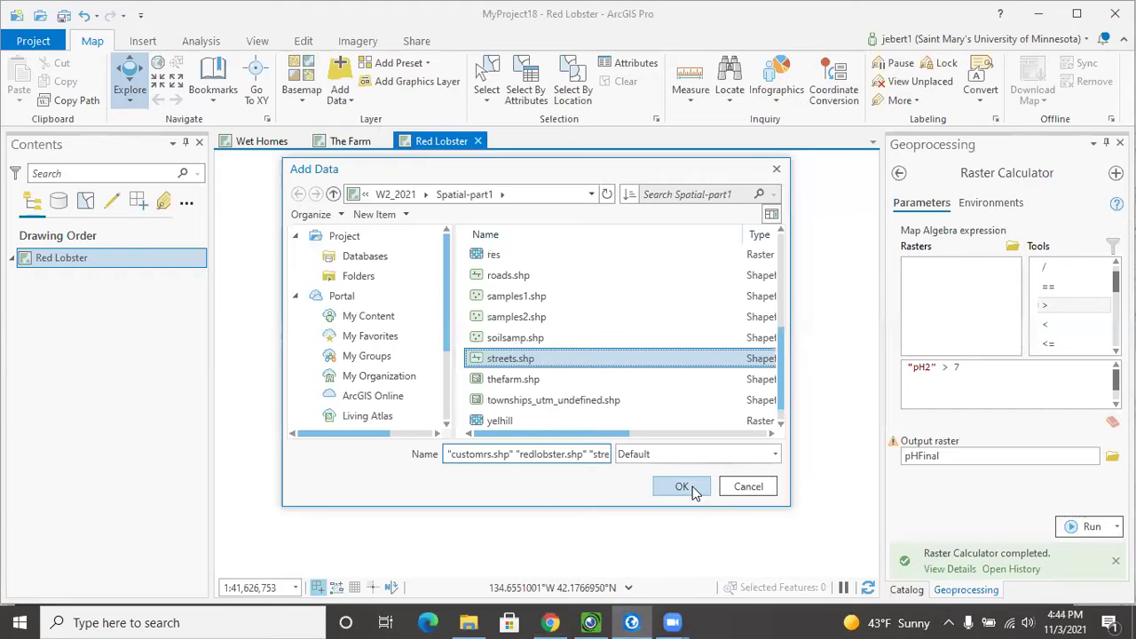
{"action": "left_click", "coordinate": [679, 554]}
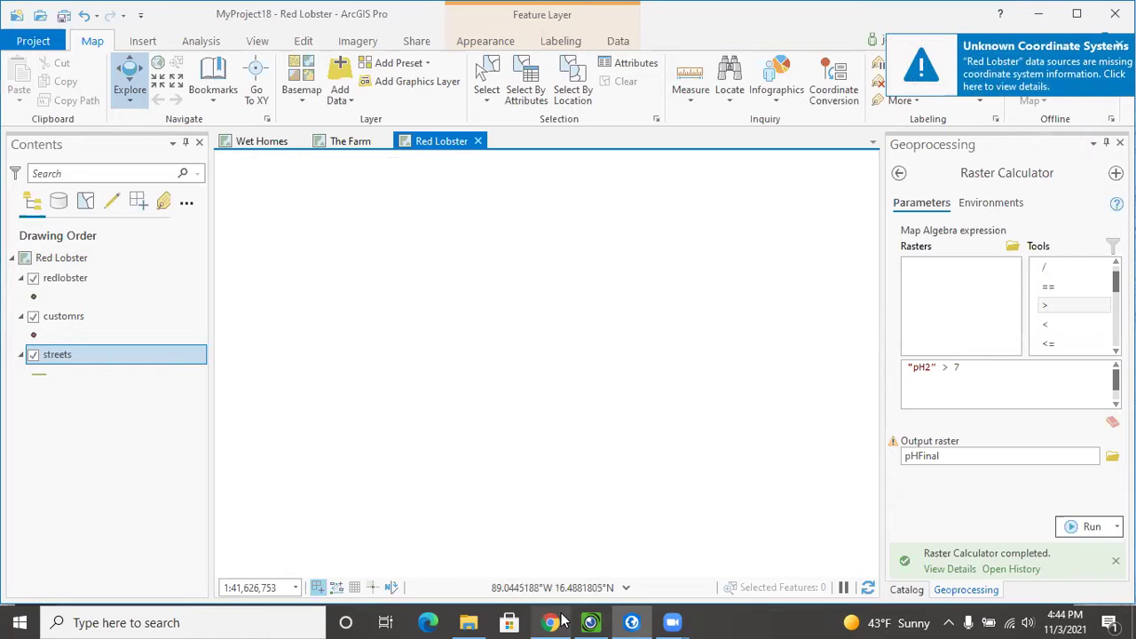
{"action": "mouse_move", "coordinate": [560, 621]}
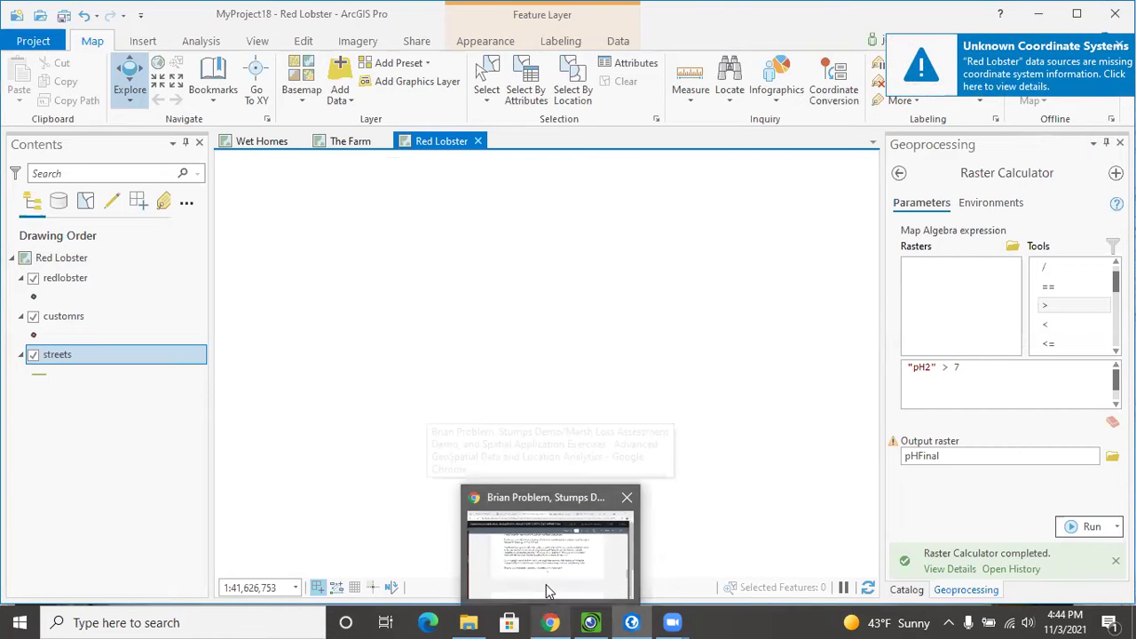
{"action": "right_click", "coordinate": [76, 284]}
{"action": "left_click", "coordinate": [133, 146]}
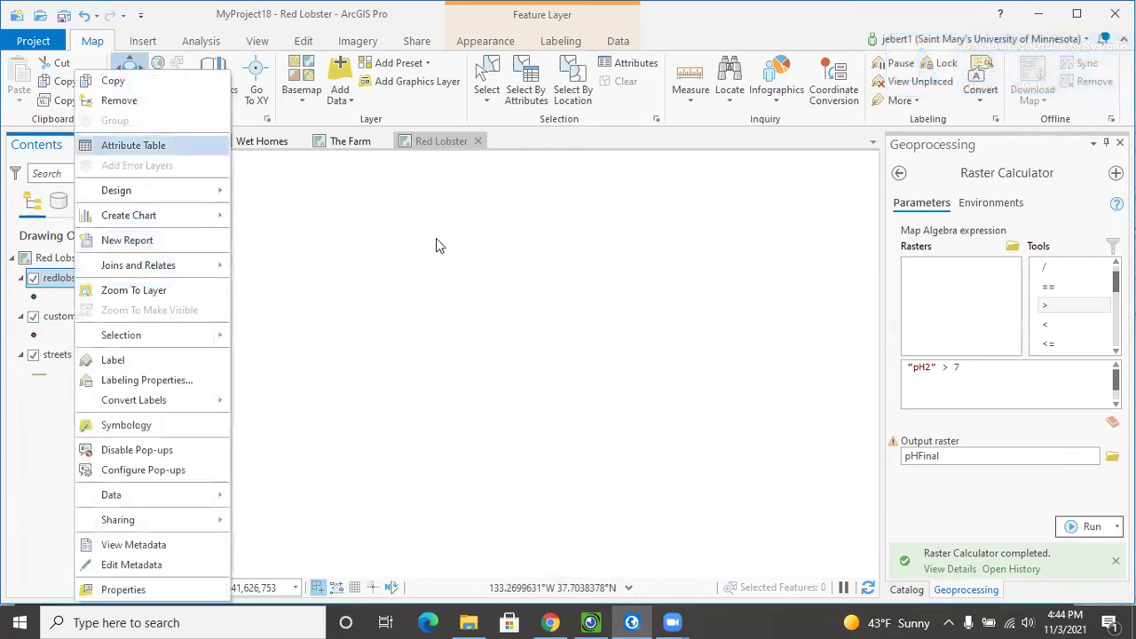
{"action": "left_click", "coordinate": [293, 300]}
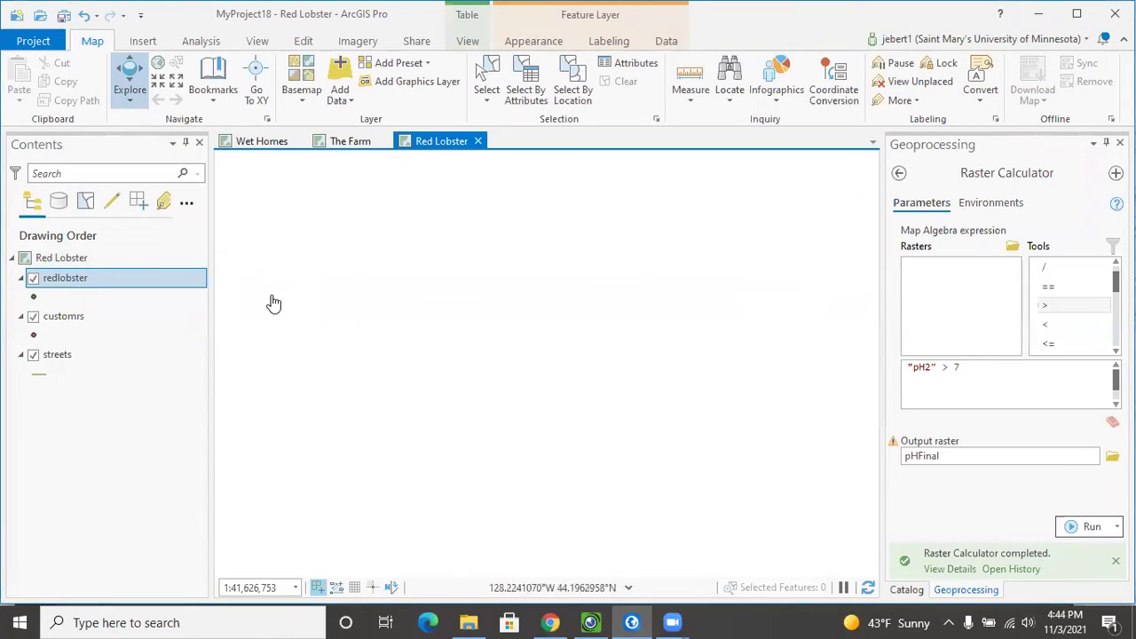
- Zoom to the redlobster layer and widen the view to show the full customer and street data
{"action": "right_click", "coordinate": [69, 283]}
{"action": "left_click", "coordinate": [116, 289]}
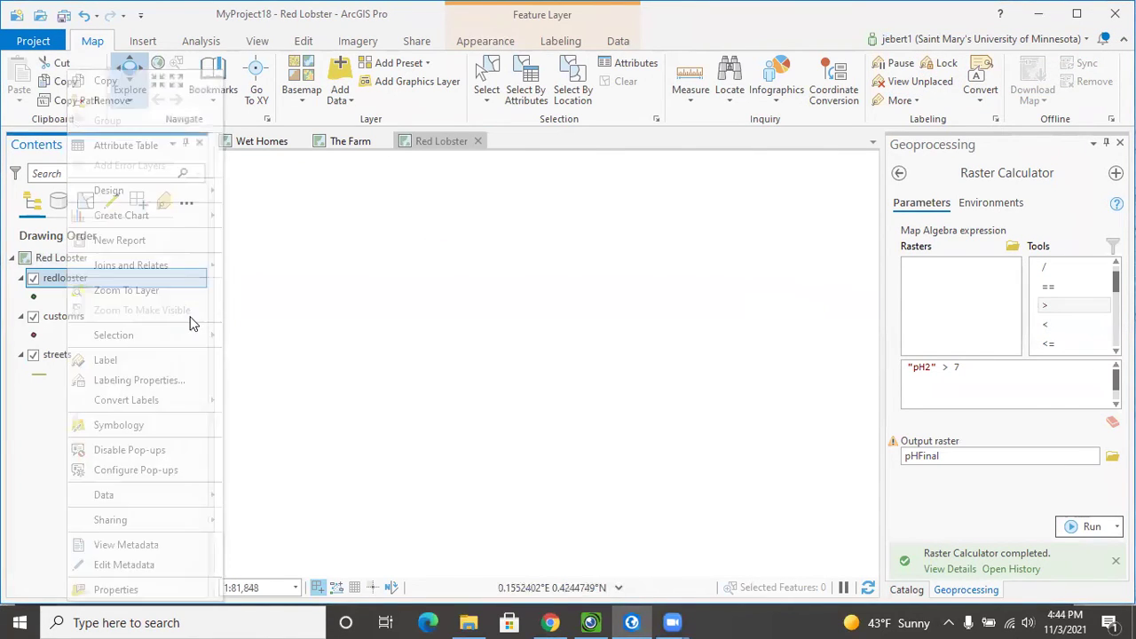
{"action": "scroll", "coordinate": [525, 366], "scroll_direction": "down", "scroll_amount": 3}
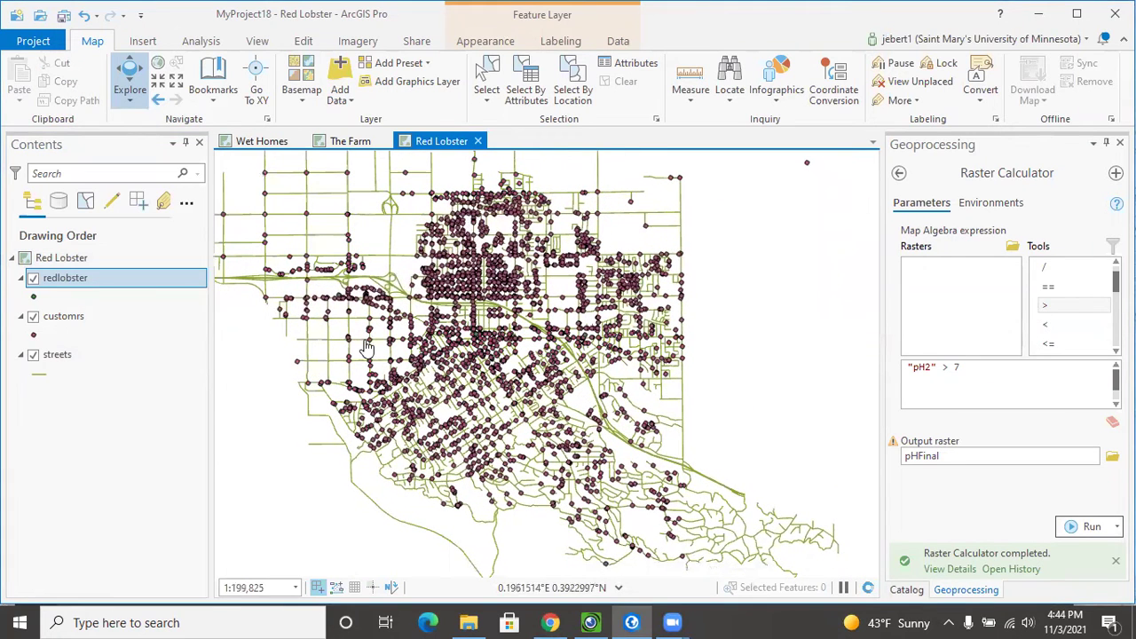
- Change the redlobster layer's point symbol to Circle 3 from the ArcGIS 2D gallery
{"action": "left_click", "coordinate": [33, 298]}
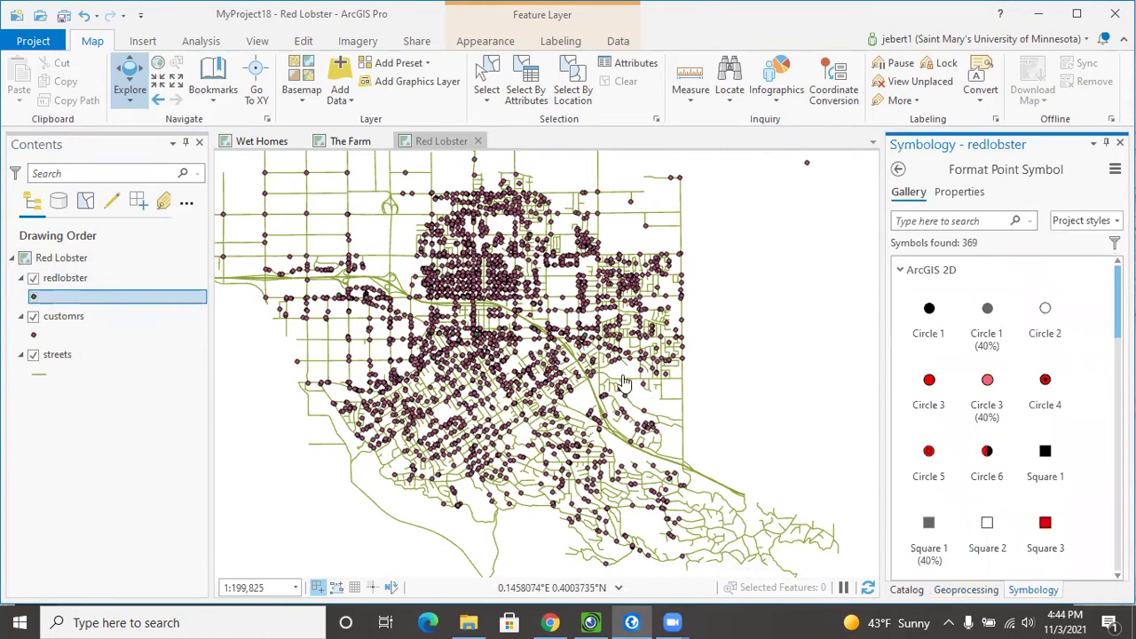
{"action": "left_click", "coordinate": [929, 382]}
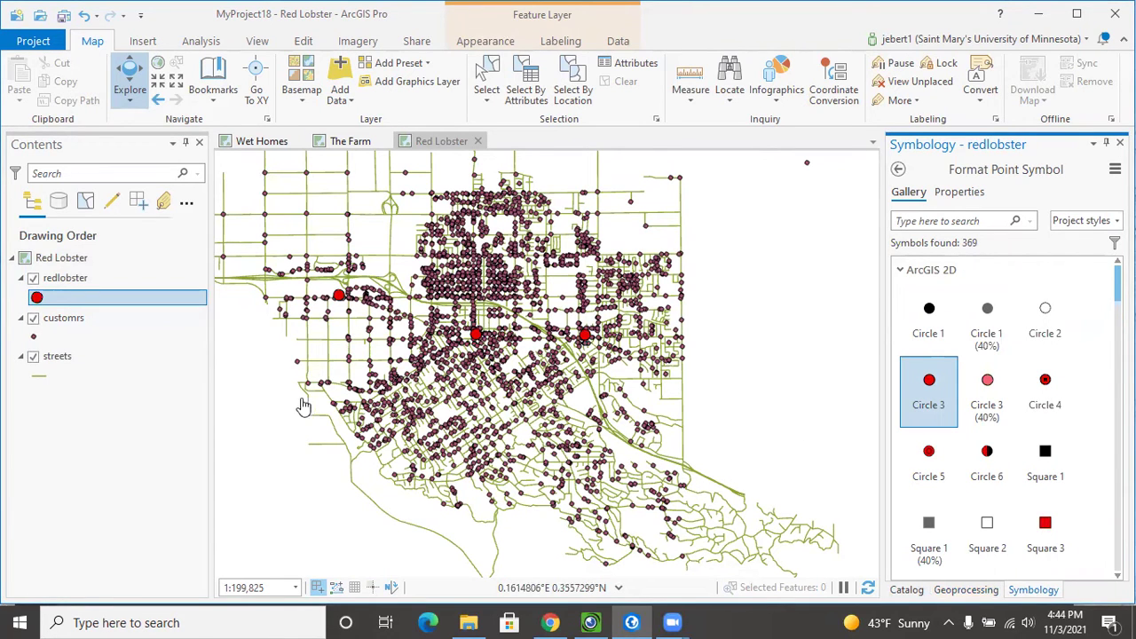
- Set the size of the customrs layer's point symbol to 2 pt
{"action": "left_click", "coordinate": [34, 337]}
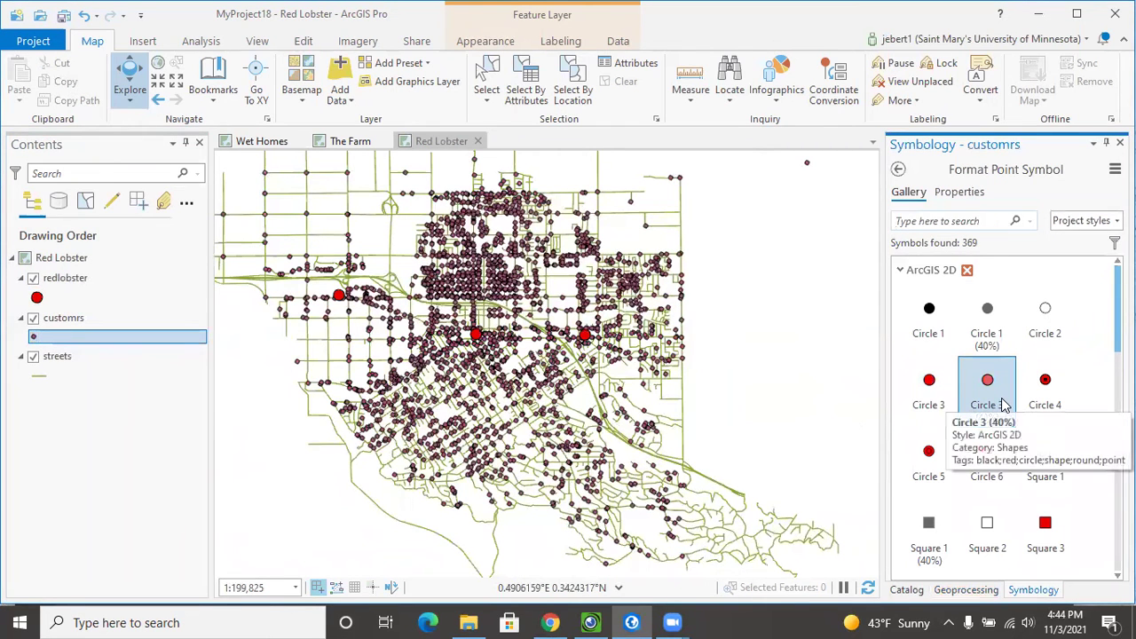
{"action": "left_click", "coordinate": [952, 195]}
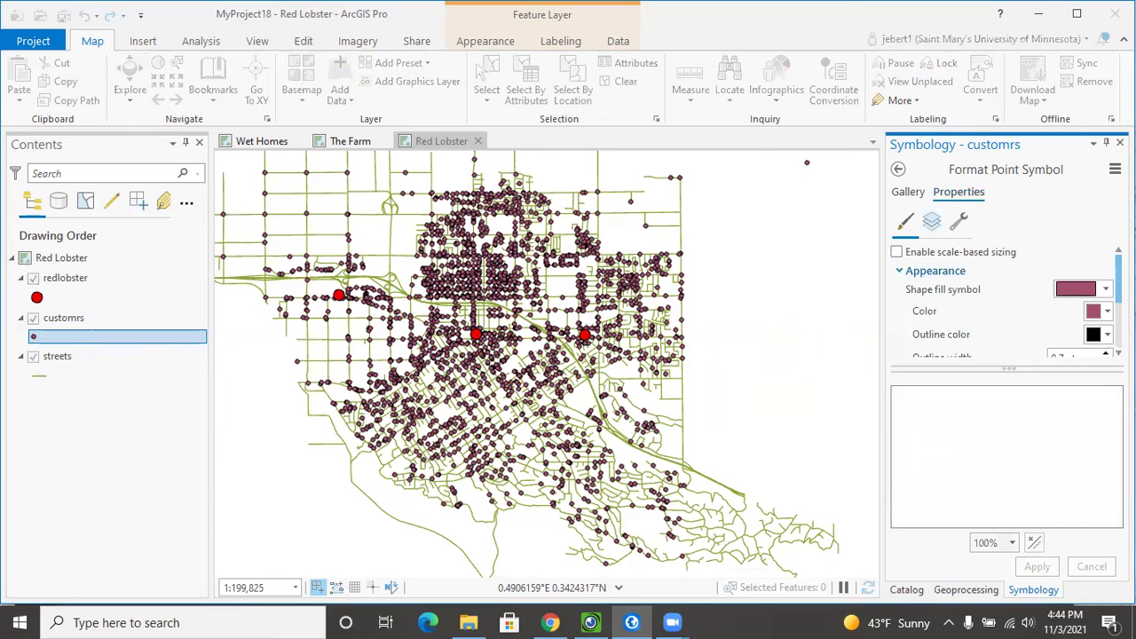
{"action": "scroll", "coordinate": [1002, 302], "scroll_direction": "down", "scroll_amount": 2}
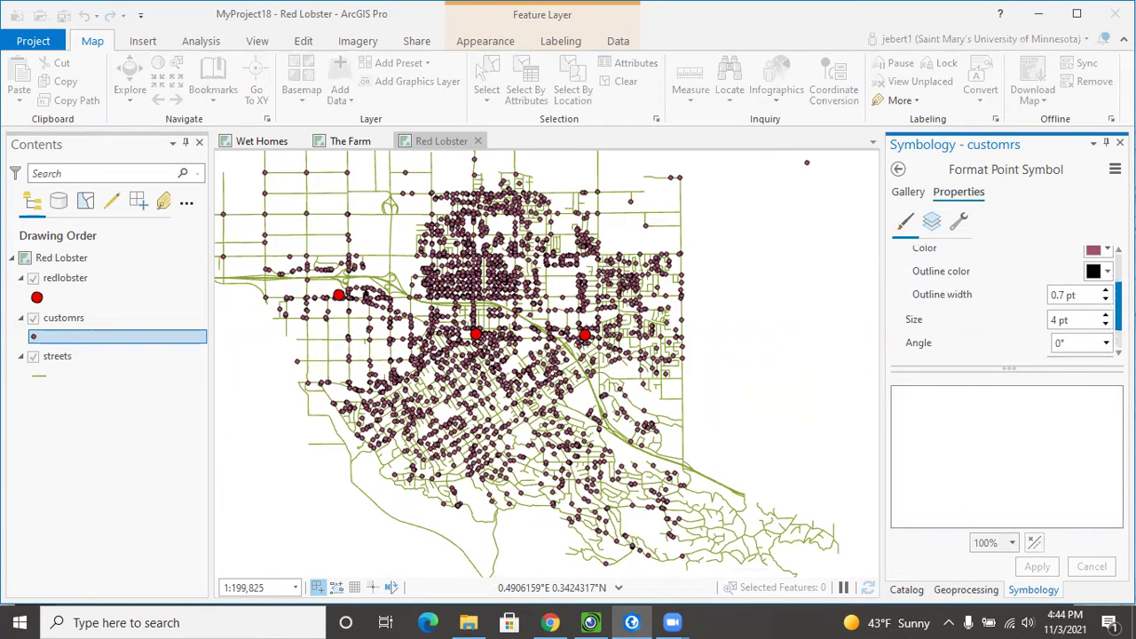
{"action": "scroll", "coordinate": [1100, 311], "scroll_direction": "down", "scroll_amount": 3}
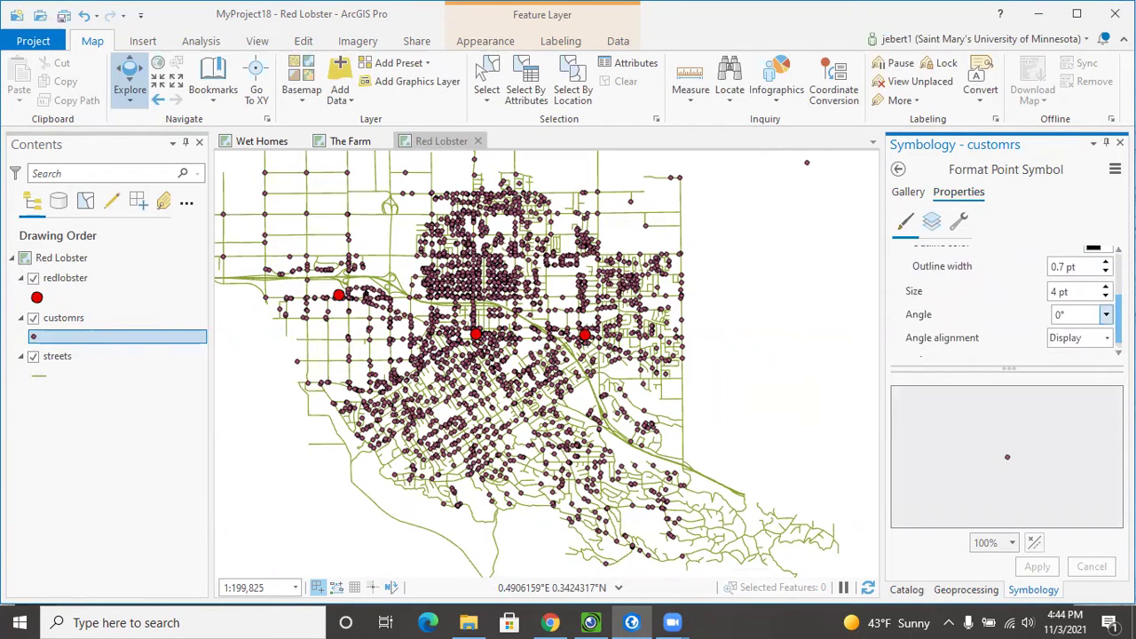
{"action": "left_click", "coordinate": [1105, 296]}
{"action": "left_click", "coordinate": [1105, 296]}
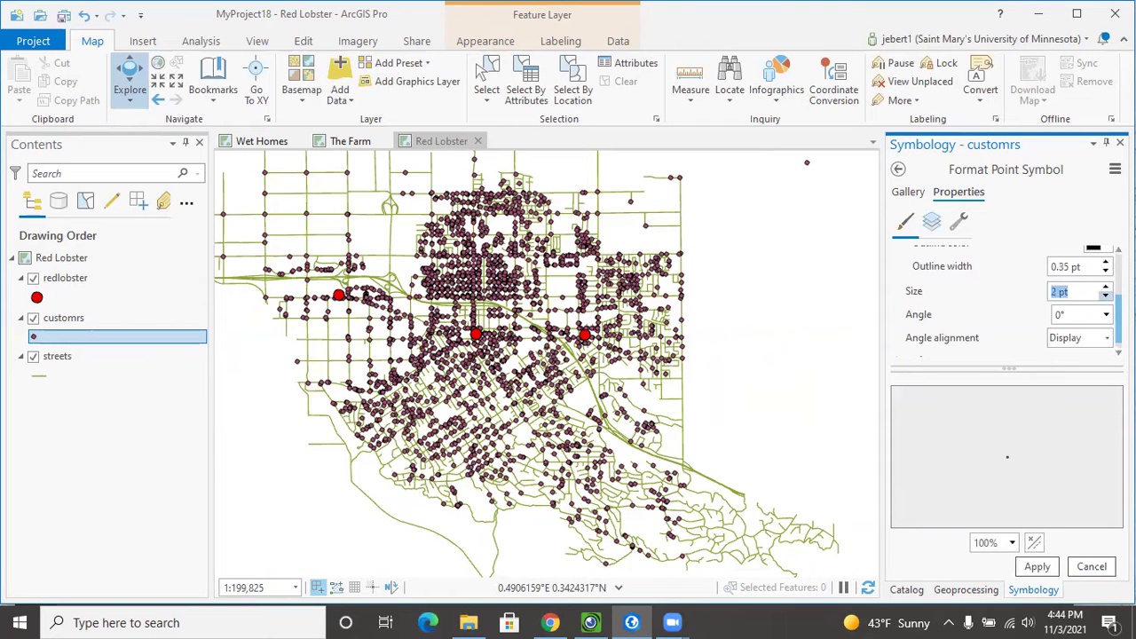
- Change the customrs symbol's fill colour to black, apply the symbol changes and close the symbology settings
{"action": "scroll", "coordinate": [1100, 306], "scroll_direction": "up", "scroll_amount": 4}
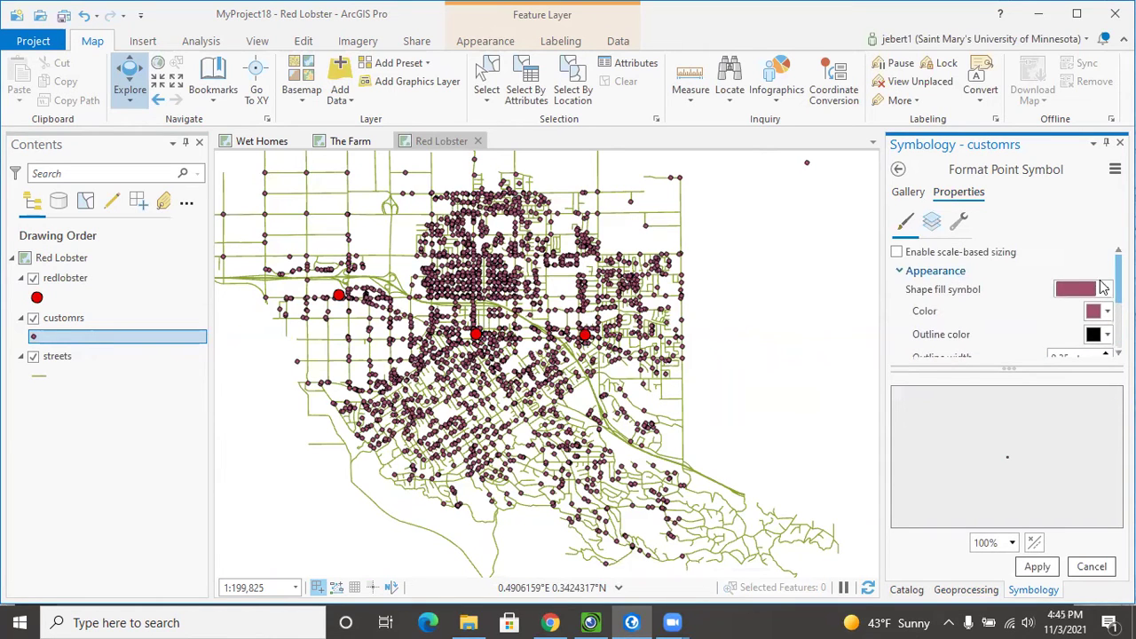
{"action": "left_click", "coordinate": [1098, 309]}
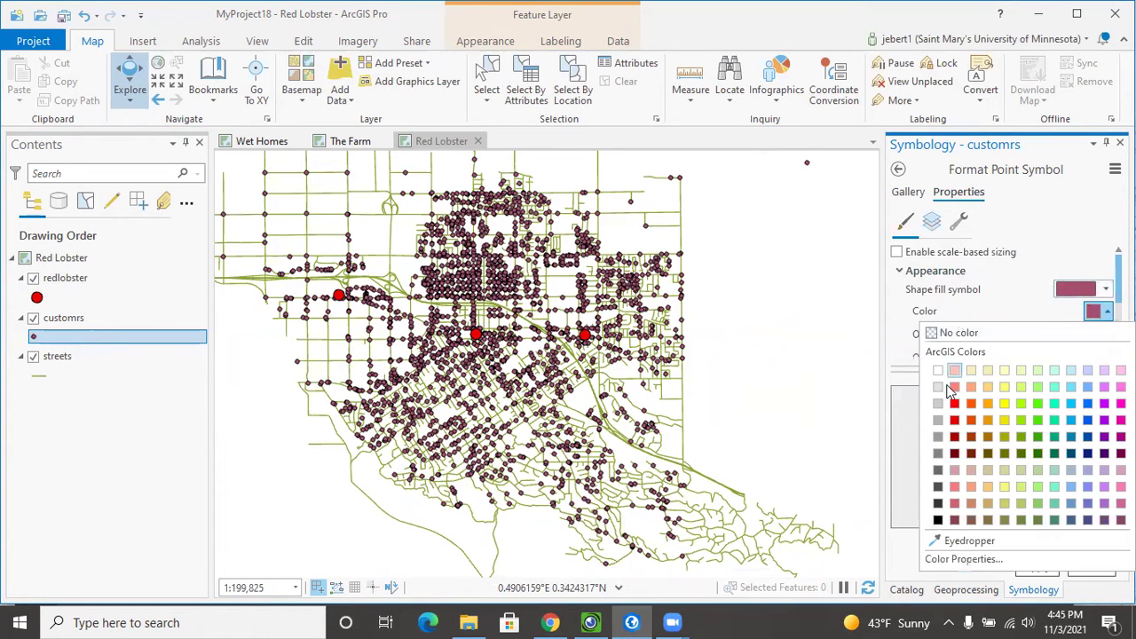
{"action": "left_click", "coordinate": [937, 520]}
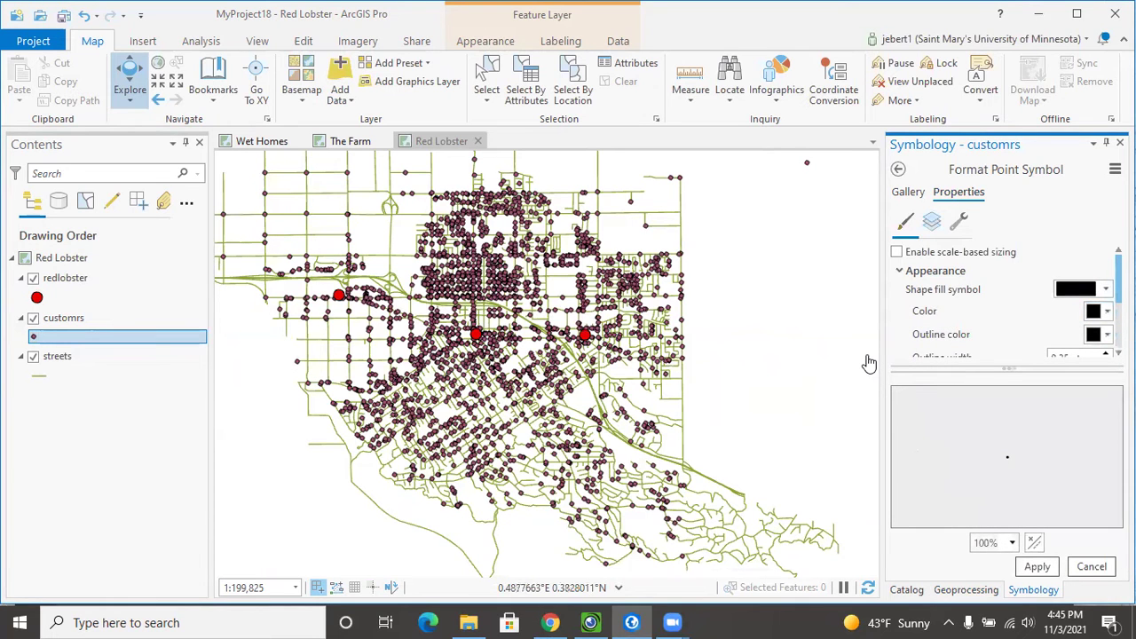
{"action": "left_click", "coordinate": [1036, 566]}
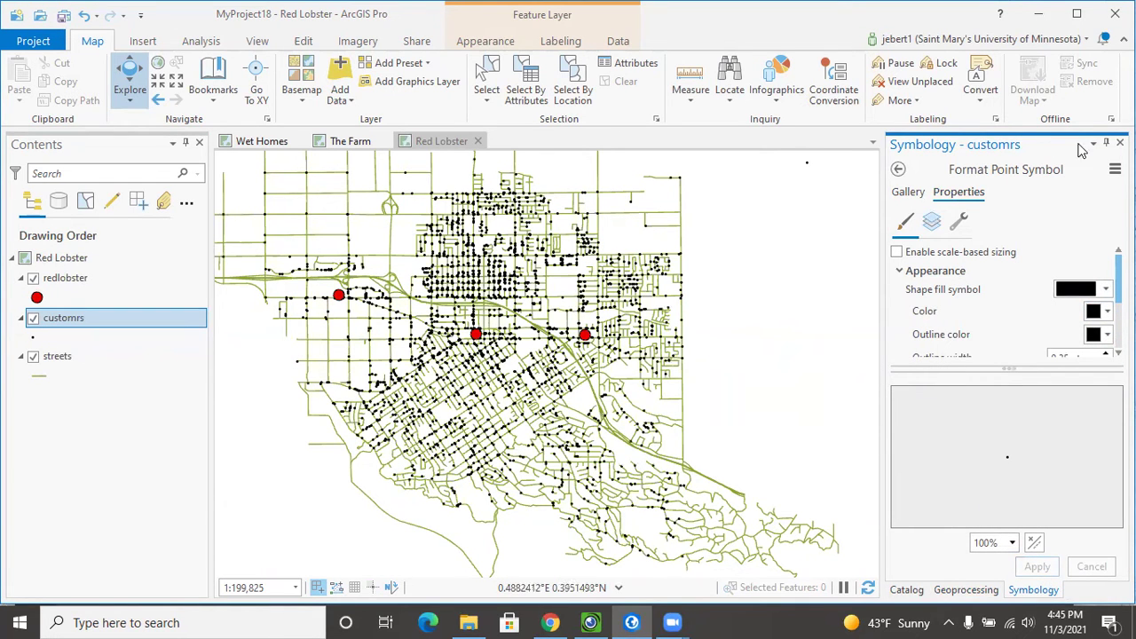
{"action": "left_click", "coordinate": [1119, 142]}
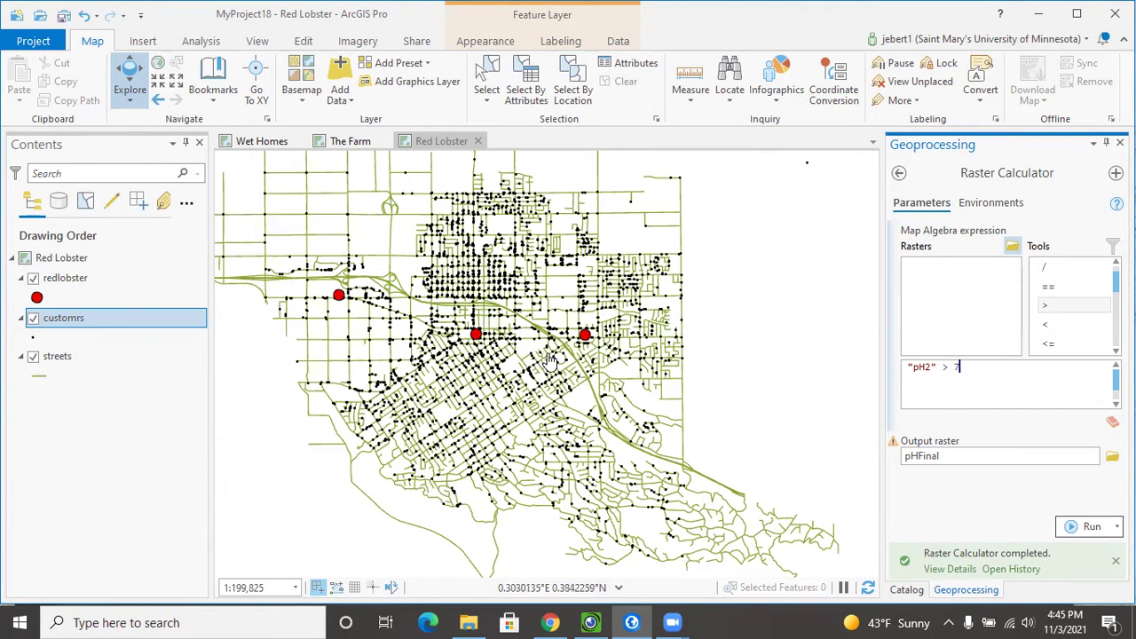
- Switch to the exercise handout in Chrome and read the customer spending question and the 1 mile (5280ft) competition rule
{"action": "left_click", "coordinate": [87, 277]}
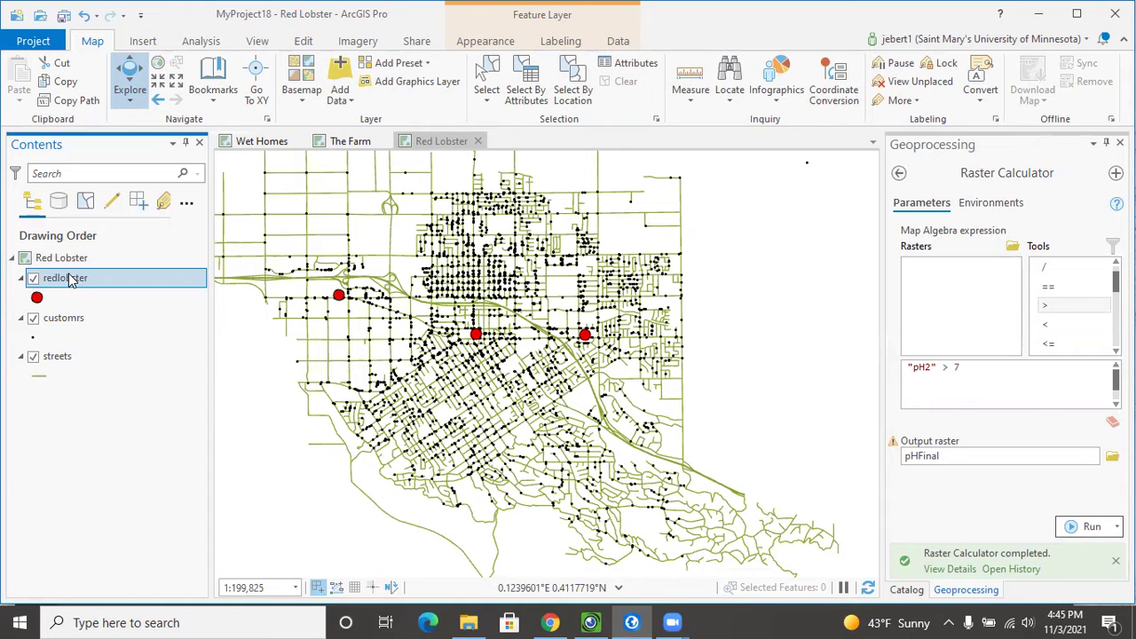
{"action": "left_click", "coordinate": [550, 622]}
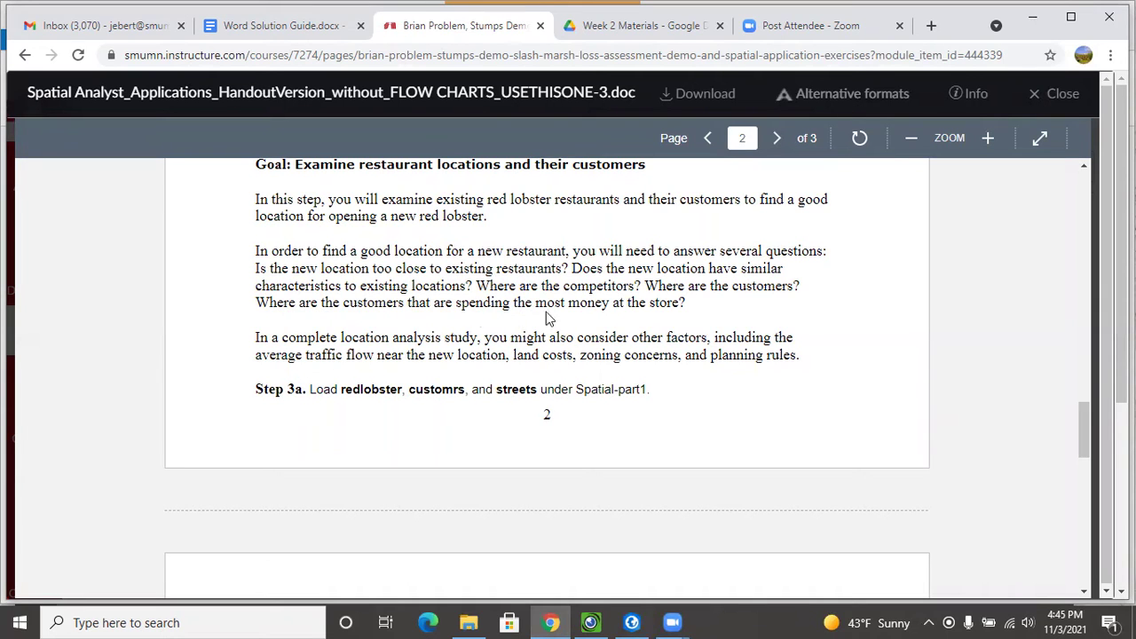
{"action": "left_click_drag", "start_coordinate": [478, 304], "coordinate": [689, 310]}
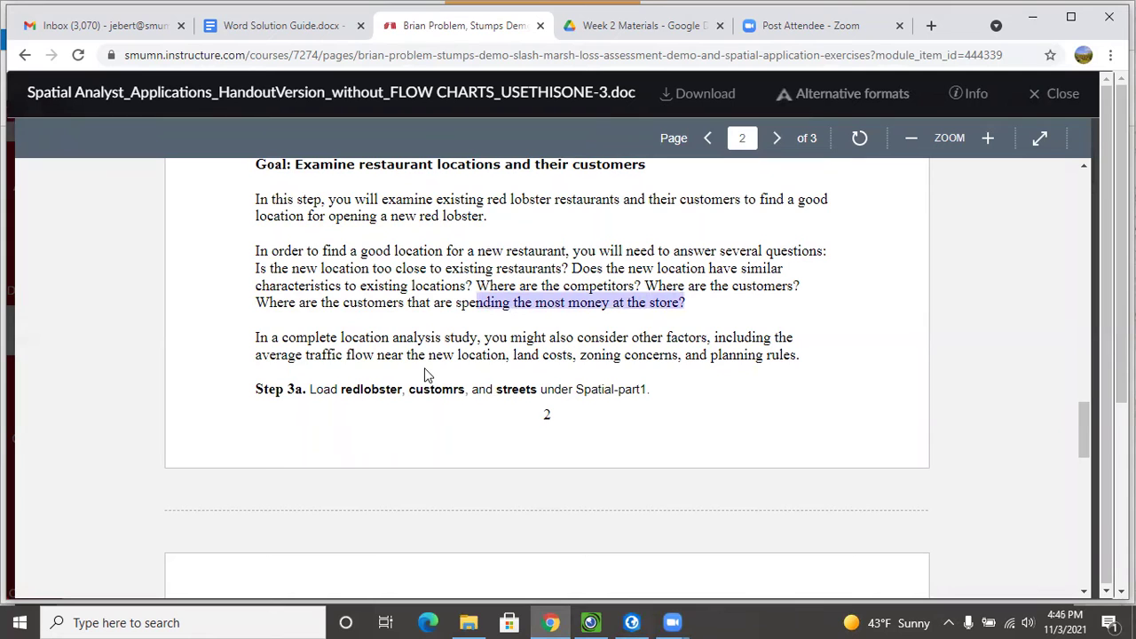
{"action": "scroll", "coordinate": [427, 374], "scroll_direction": "down", "scroll_amount": 4}
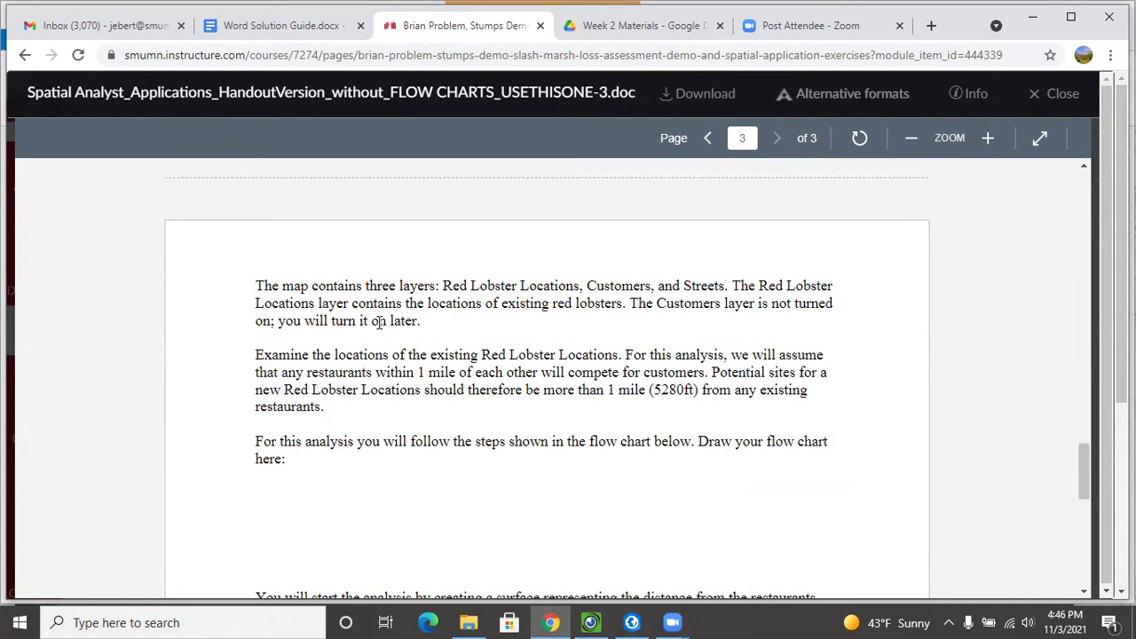
{"action": "scroll", "coordinate": [376, 377], "scroll_direction": "down", "scroll_amount": 1}
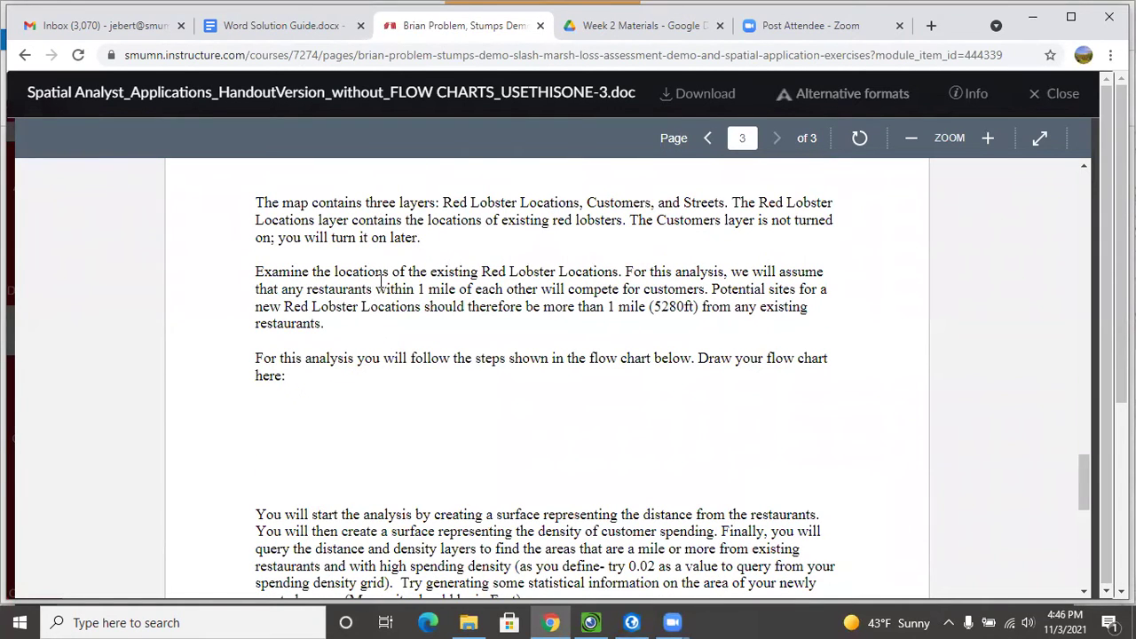
{"action": "left_click_drag", "start_coordinate": [625, 274], "coordinate": [657, 323]}
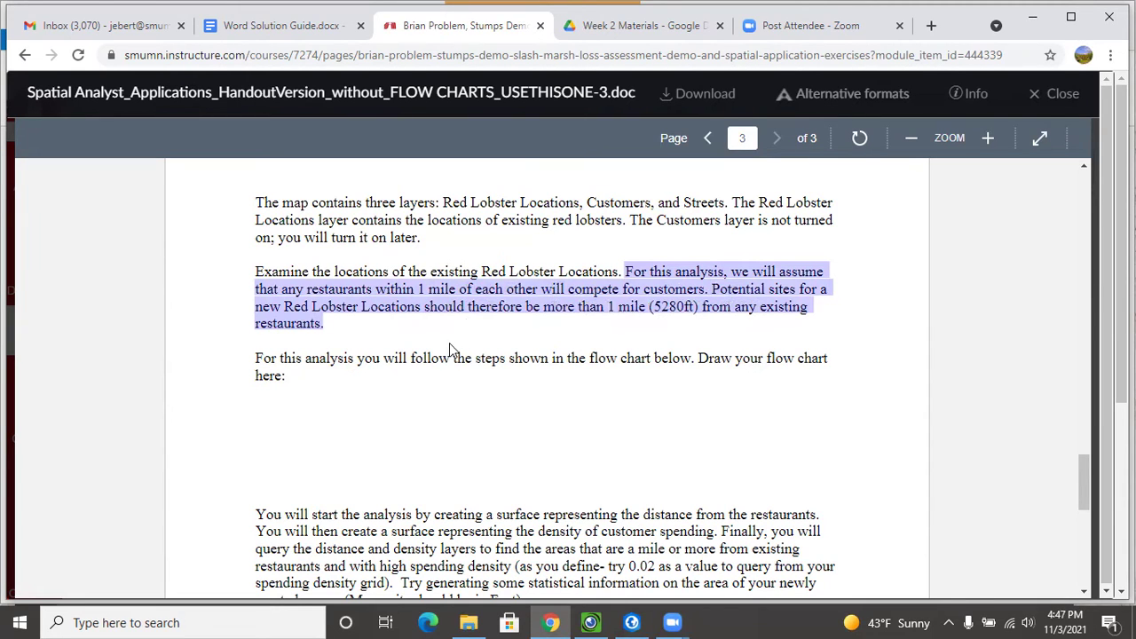
- Read the handout's analysis outline on the restaurant distance and spending density surfaces, and review the Business Applications questions
{"action": "scroll", "coordinate": [457, 350], "scroll_direction": "down", "scroll_amount": 1}
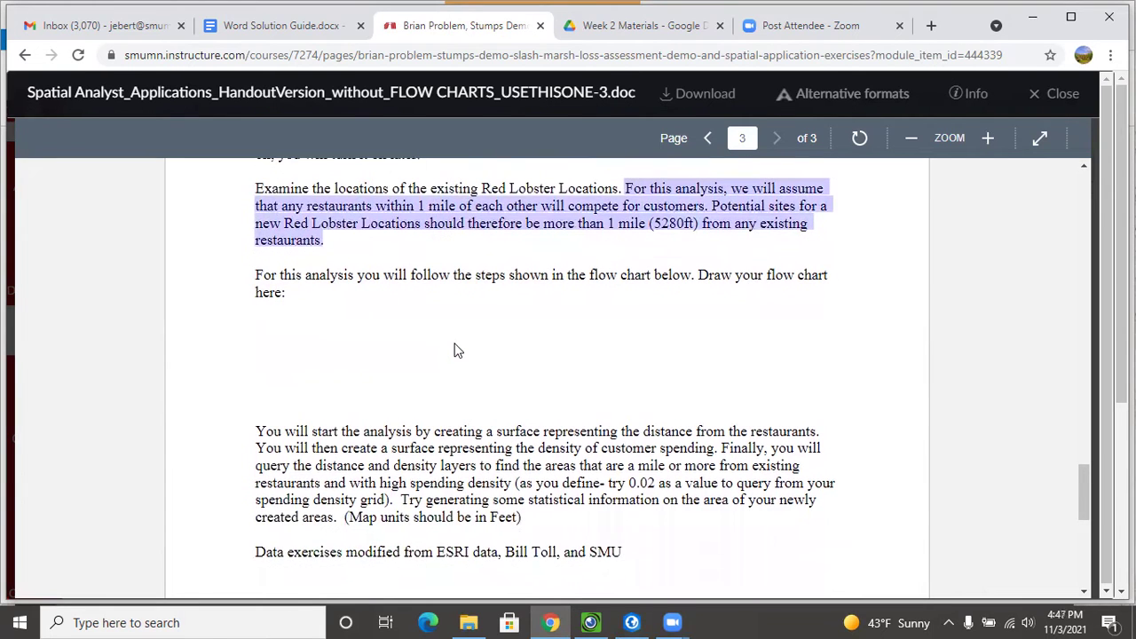
{"action": "scroll", "coordinate": [457, 350], "scroll_direction": "up", "scroll_amount": 1}
{"action": "scroll", "coordinate": [457, 349], "scroll_direction": "up", "scroll_amount": 4}
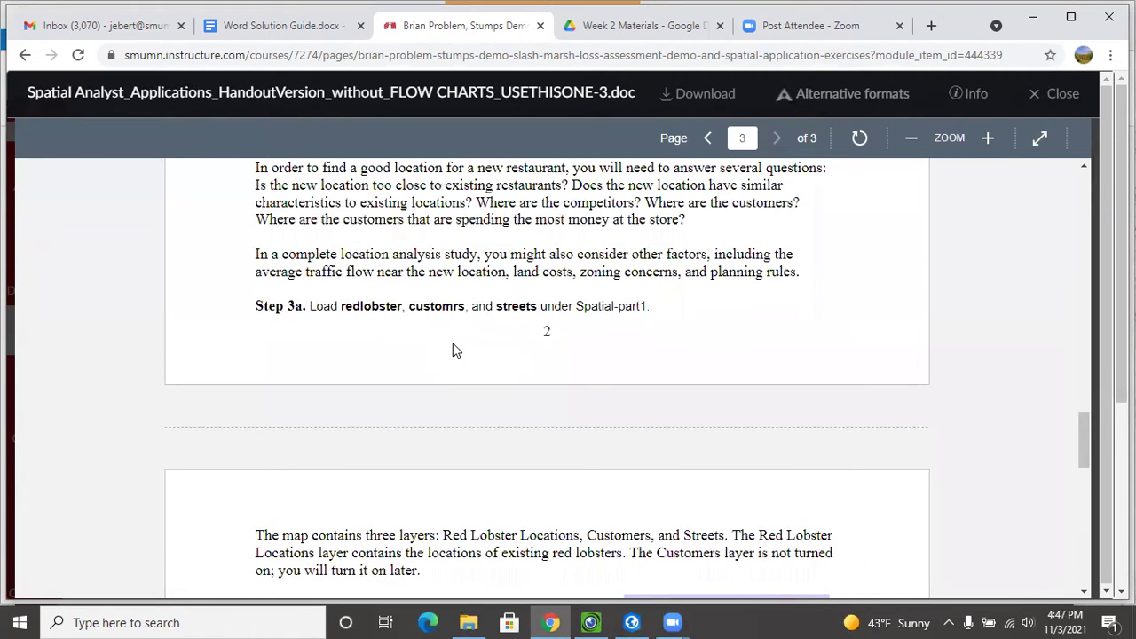
{"action": "scroll", "coordinate": [455, 350], "scroll_direction": "down", "scroll_amount": 3}
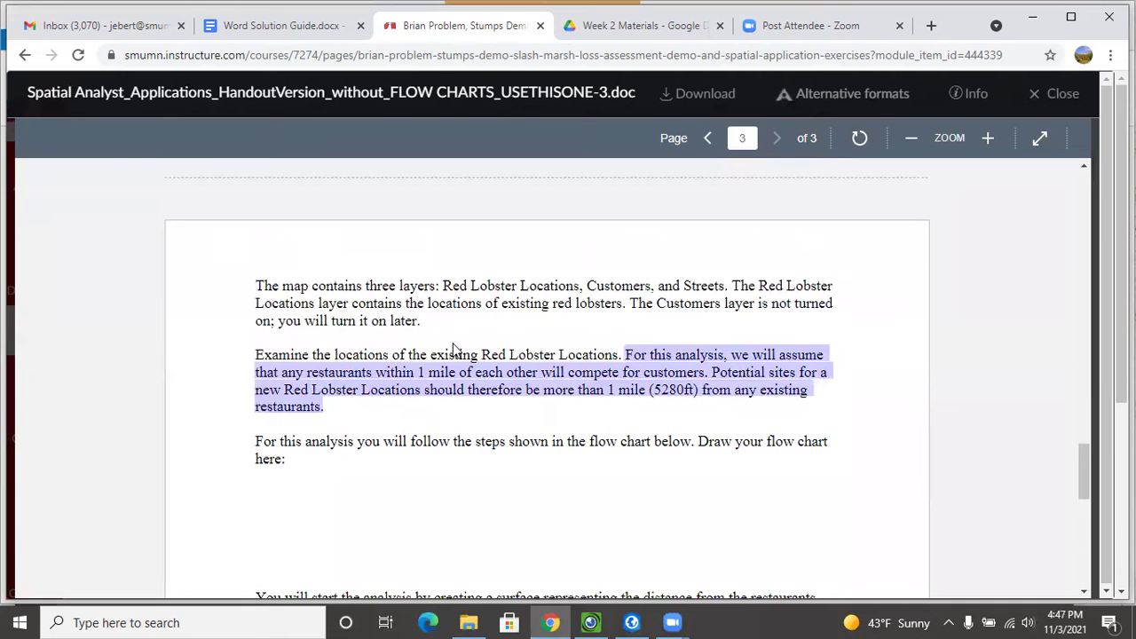
{"action": "scroll", "coordinate": [455, 350], "scroll_direction": "down", "scroll_amount": 2}
{"action": "left_click_drag", "start_coordinate": [325, 433], "coordinate": [825, 428]}
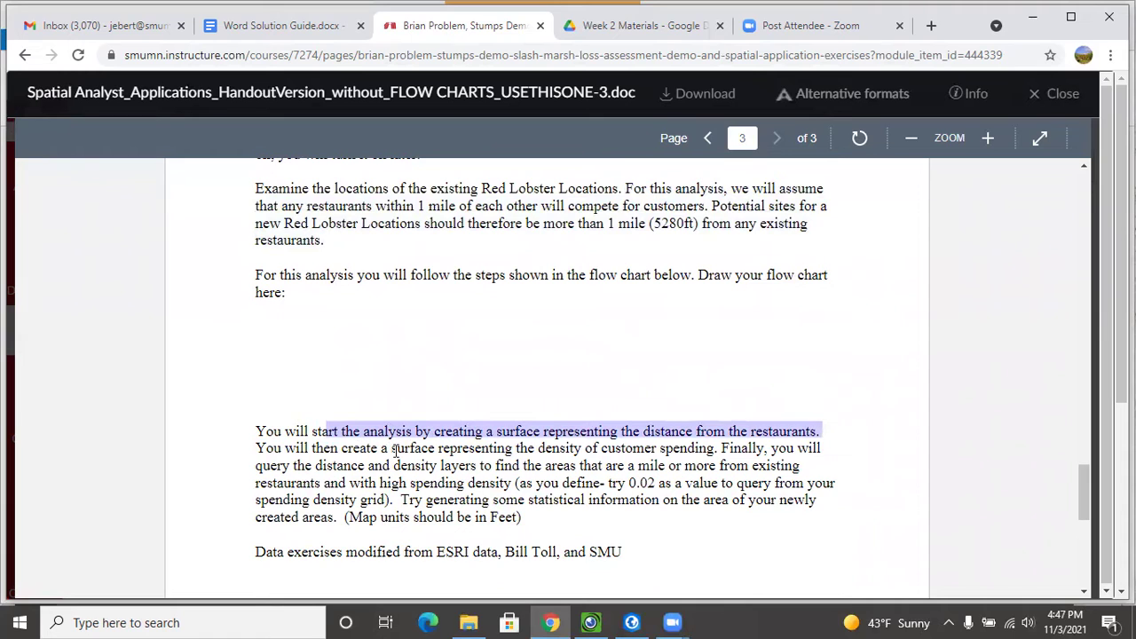
{"action": "left_click_drag", "start_coordinate": [255, 448], "coordinate": [713, 447]}
{"action": "scroll", "coordinate": [472, 488], "scroll_direction": "up", "scroll_amount": 1}
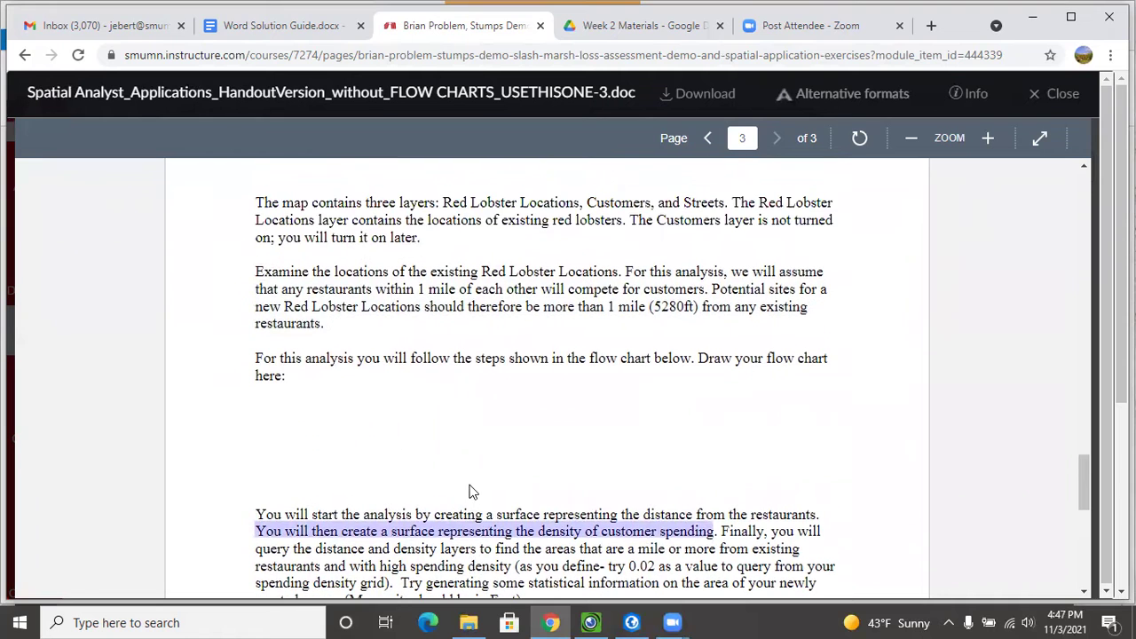
{"action": "scroll", "coordinate": [471, 488], "scroll_direction": "up", "scroll_amount": 1}
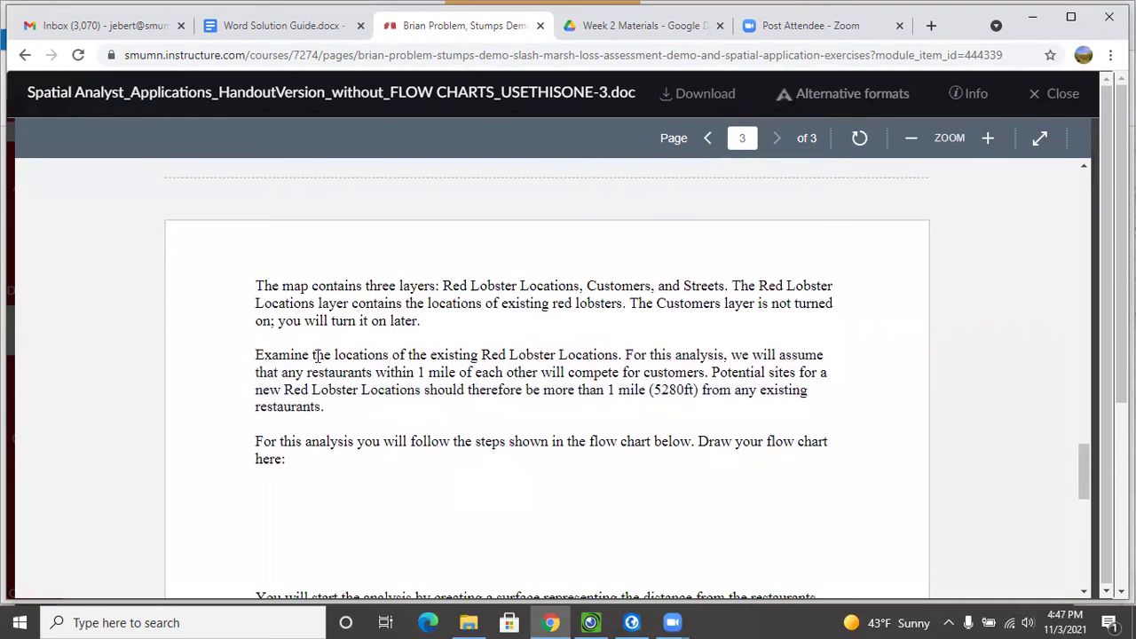
{"action": "scroll", "coordinate": [439, 374], "scroll_direction": "up", "scroll_amount": 5}
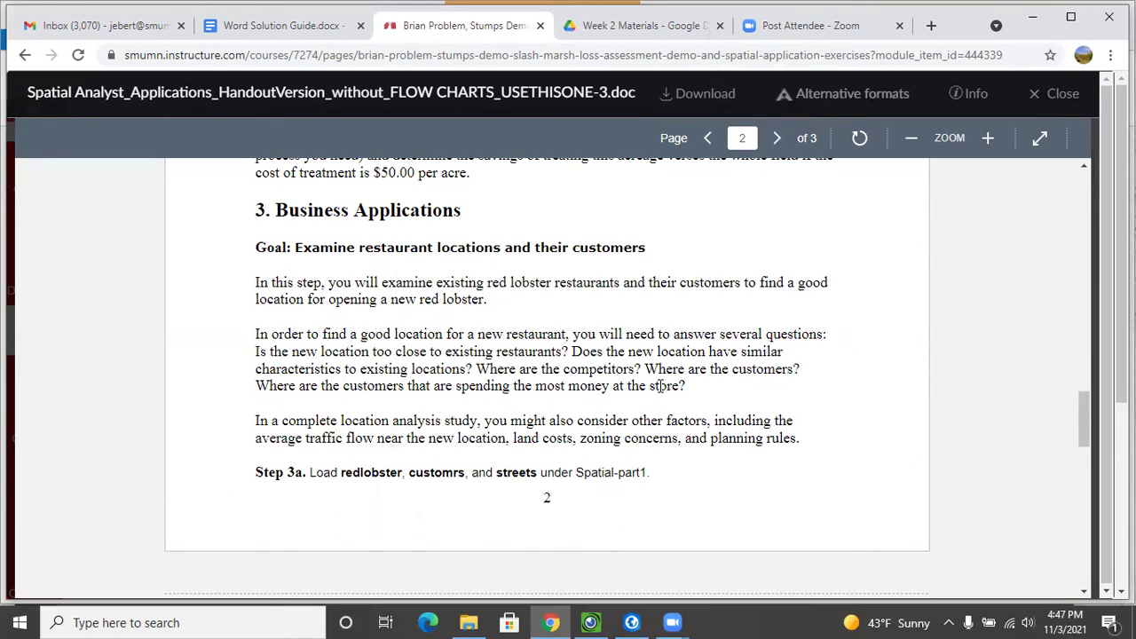
{"action": "scroll", "coordinate": [468, 454], "scroll_direction": "down", "scroll_amount": 3}
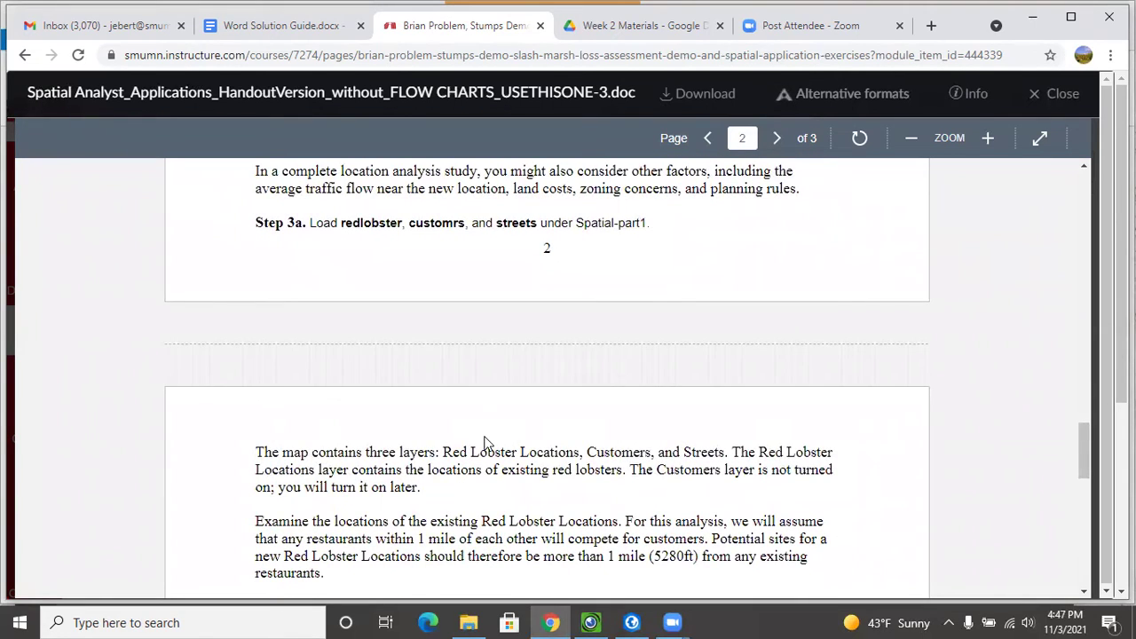
- Return to ArcGIS Pro and open the customrs attribute table to examine its SPENDING field
{"action": "left_click", "coordinate": [631, 622]}
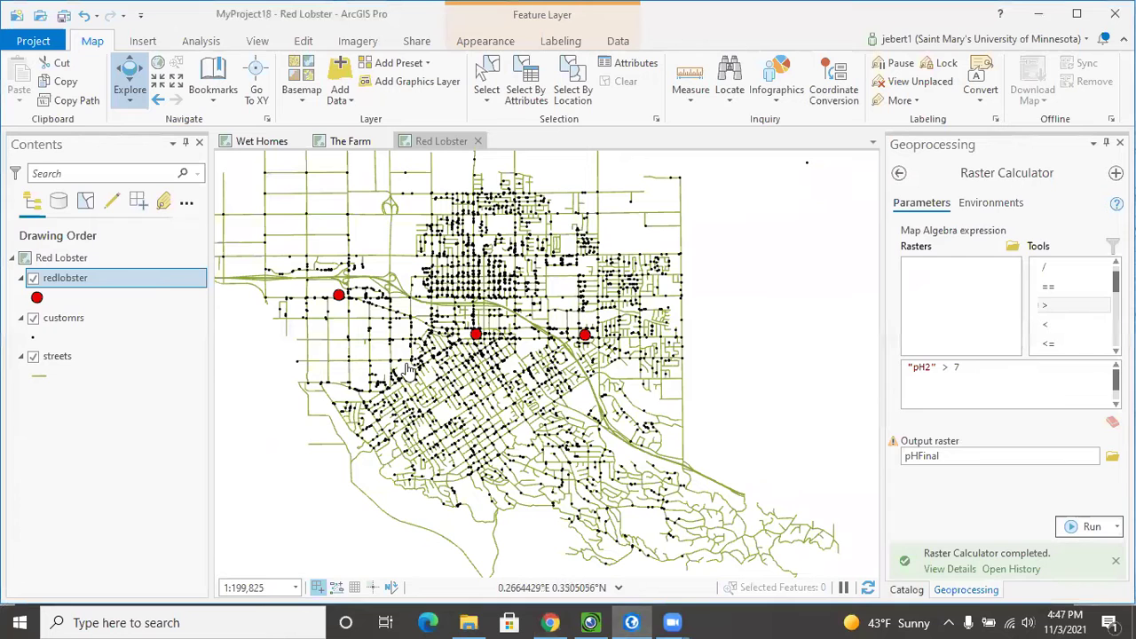
{"action": "right_click", "coordinate": [52, 318]}
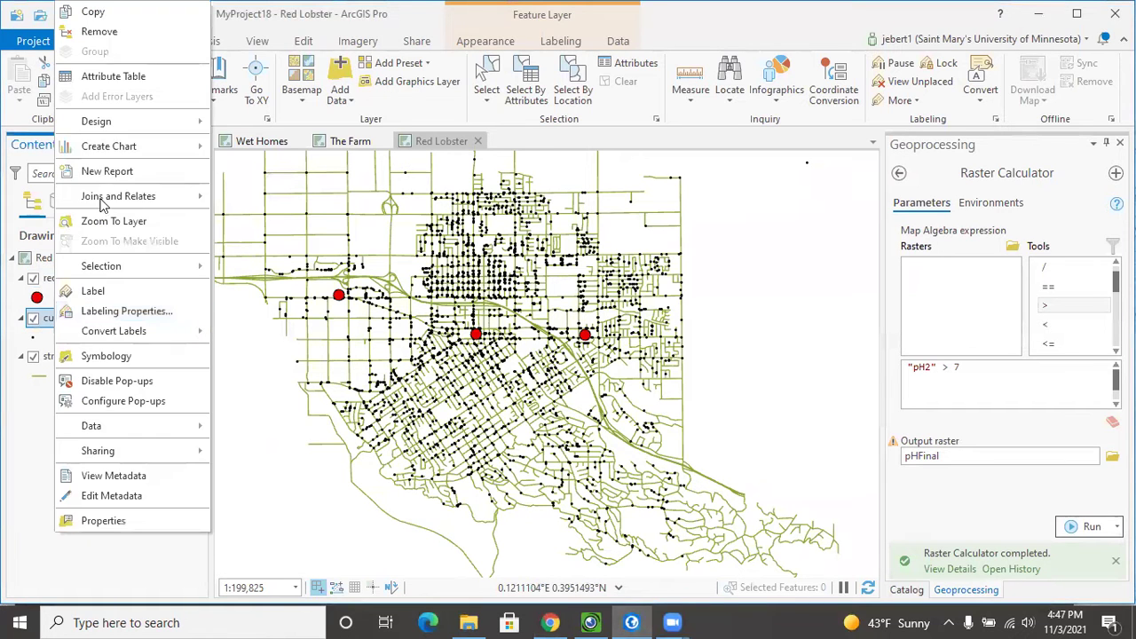
{"action": "left_click", "coordinate": [113, 76]}
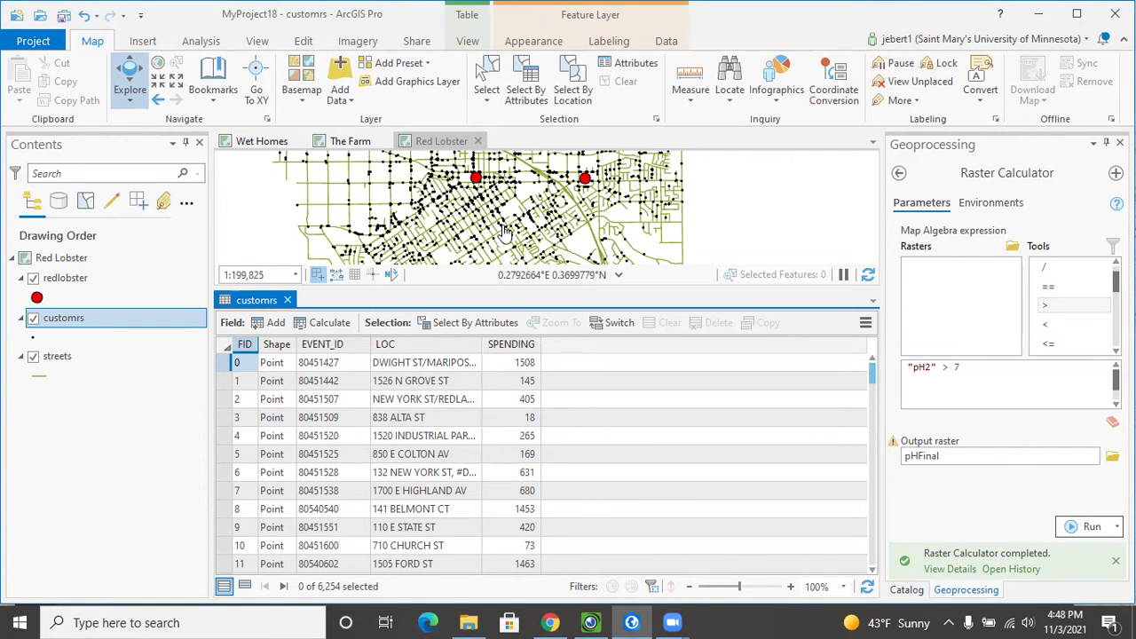
{"action": "mouse_move", "coordinate": [514, 347]}
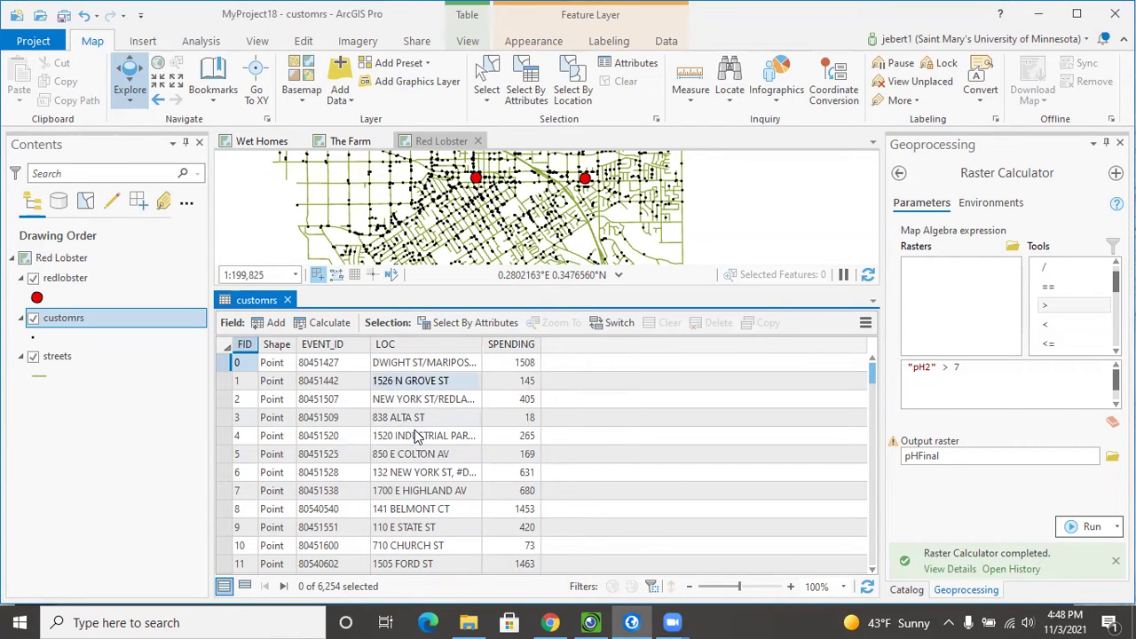
- Open the redlobster attribute table to examine its store records, and close both the redlobster and customrs tables
{"action": "left_click", "coordinate": [72, 282]}
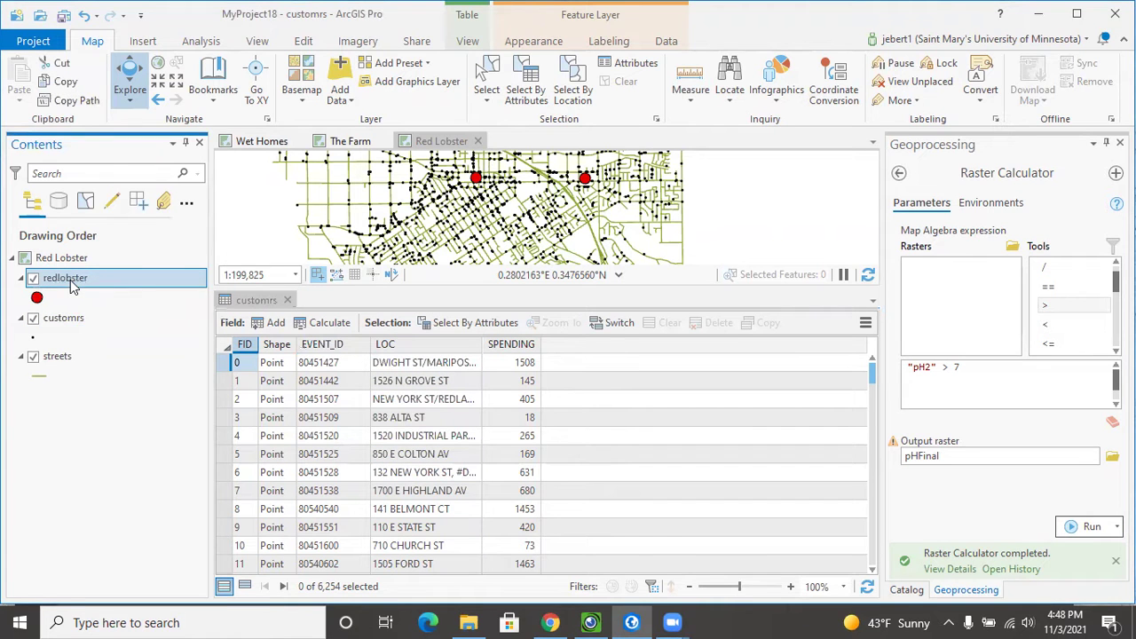
{"action": "right_click", "coordinate": [73, 282]}
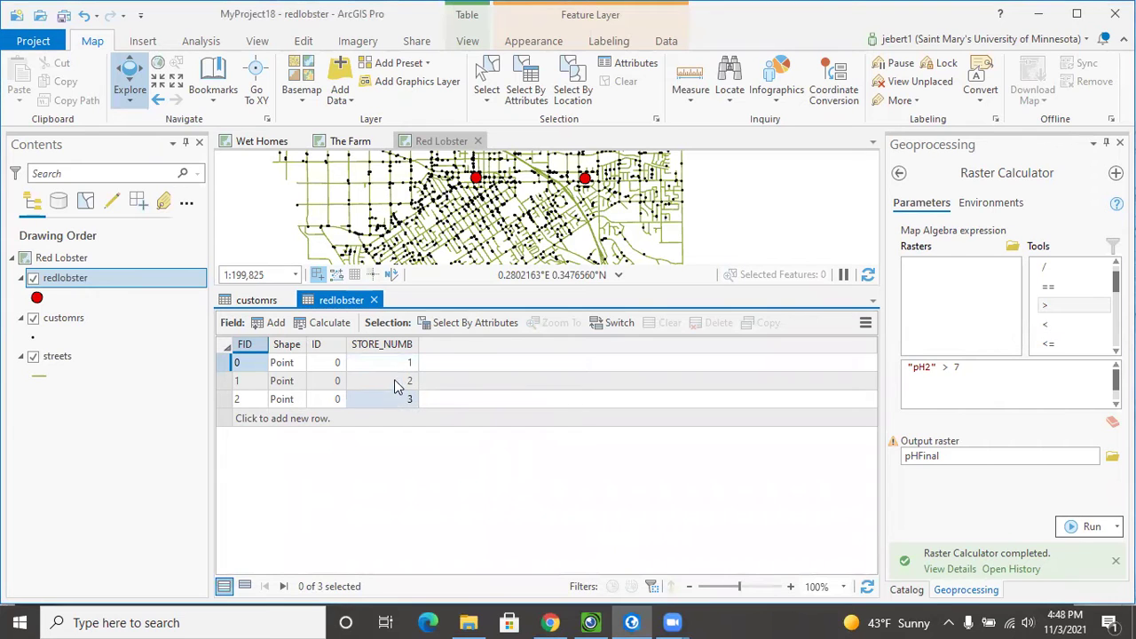
{"action": "left_click", "coordinate": [373, 300]}
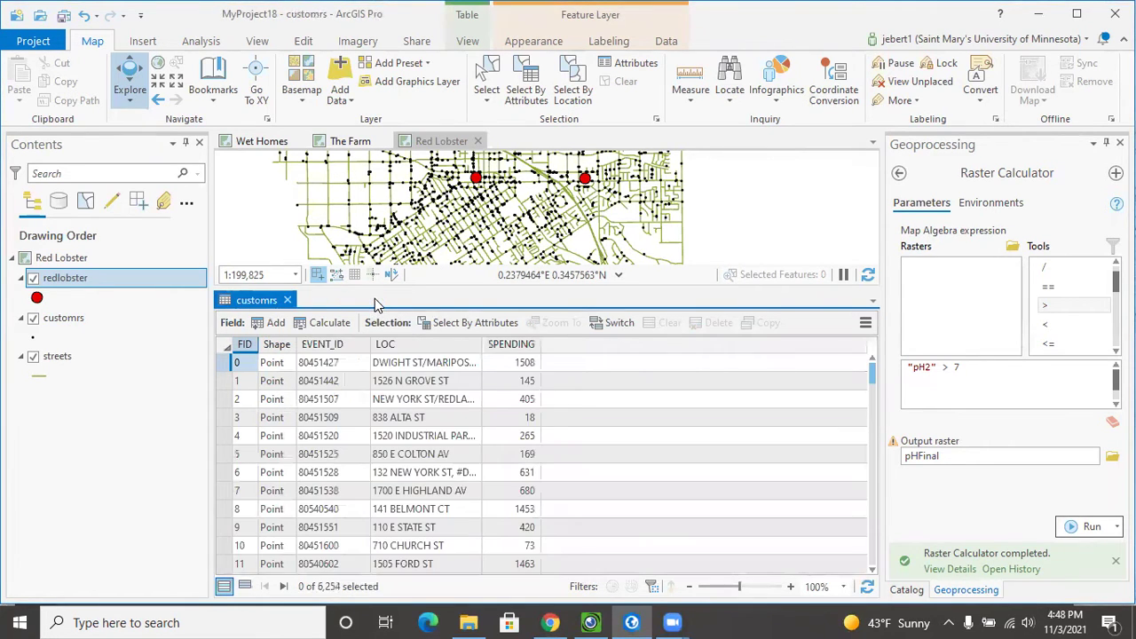
{"action": "left_click", "coordinate": [288, 301]}
- Open the streets attribute table, examine its length and street name fields, and close the table
{"action": "right_click", "coordinate": [49, 362]}
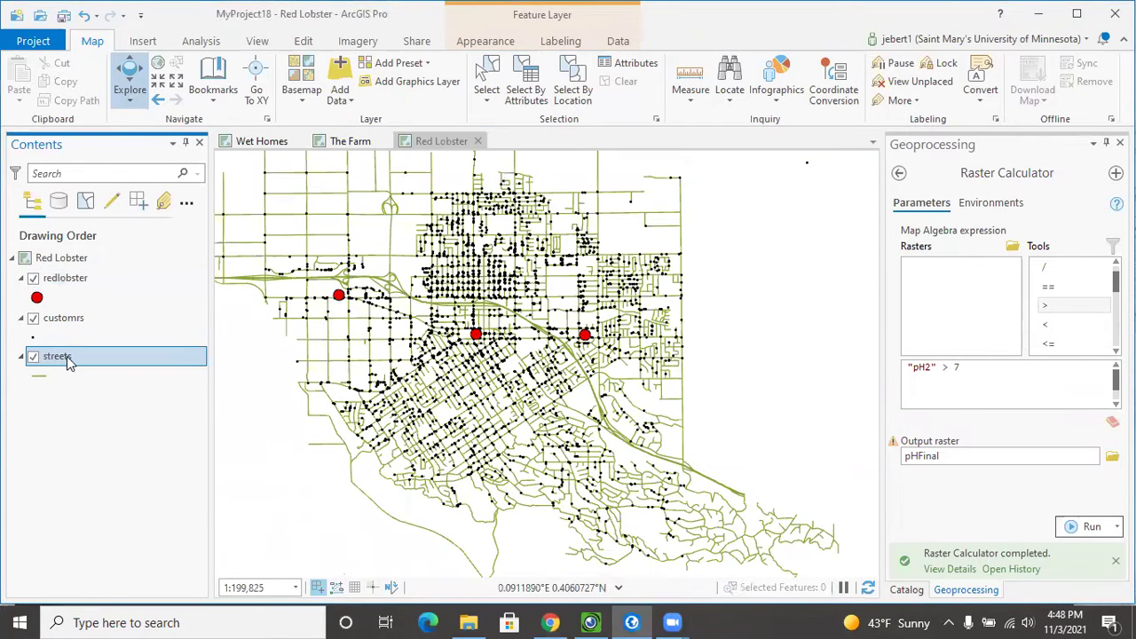
{"action": "key", "text": "Return"}
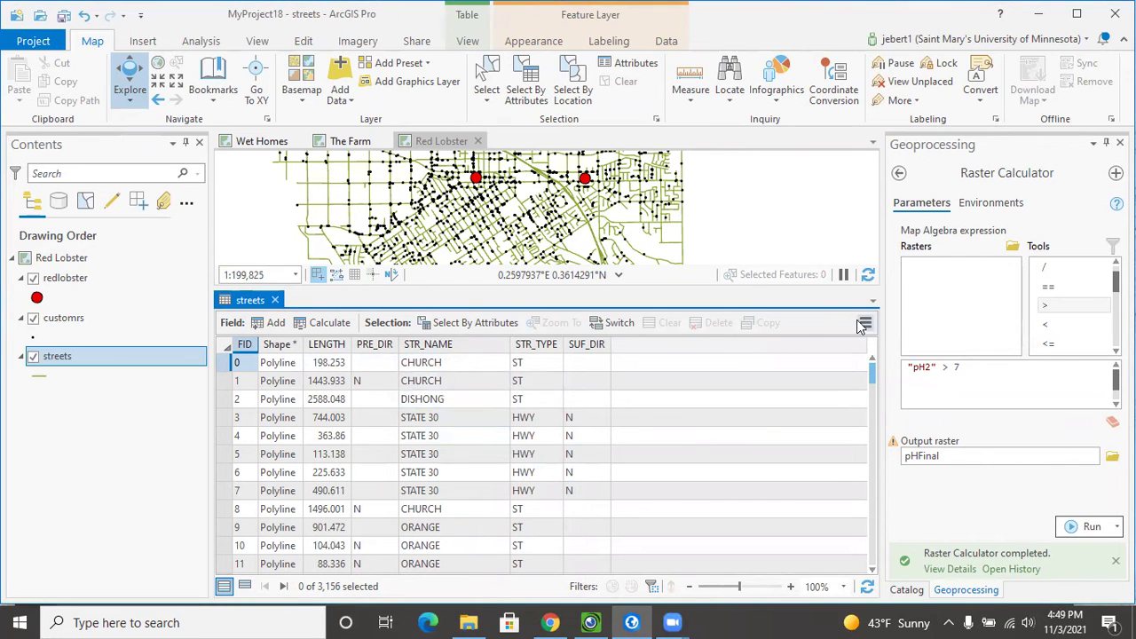
{"action": "left_click", "coordinate": [275, 300]}
- Switch to Chrome and read the handout's last page on the 1 mile rule and the distance and spending-density query steps
{"action": "left_click", "coordinate": [551, 622]}
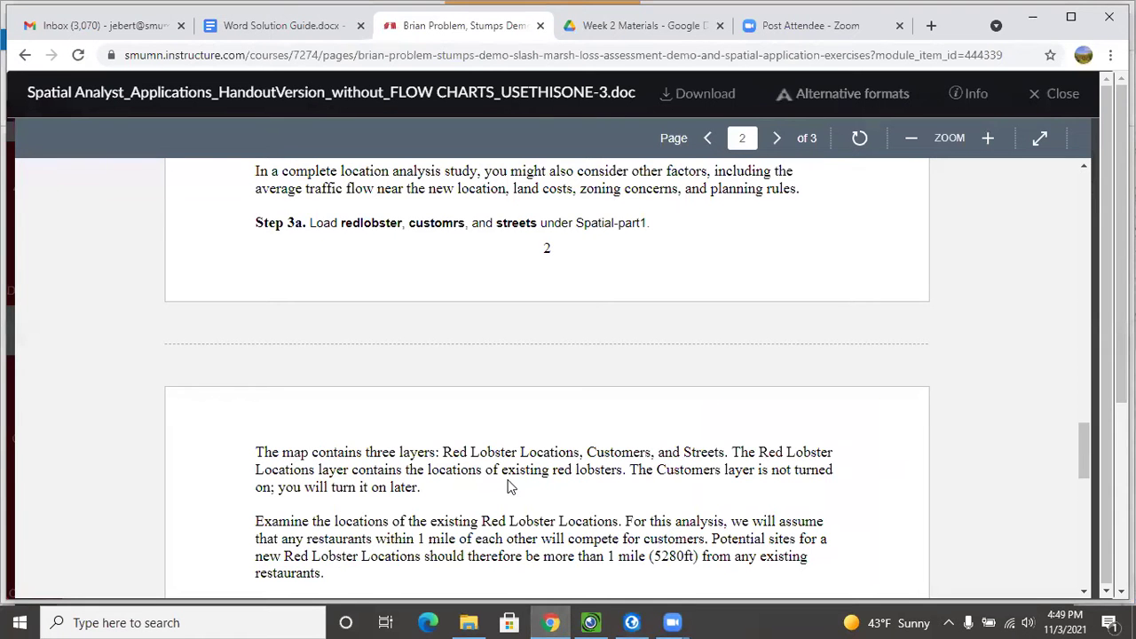
{"action": "scroll", "coordinate": [510, 488], "scroll_direction": "down", "scroll_amount": 1}
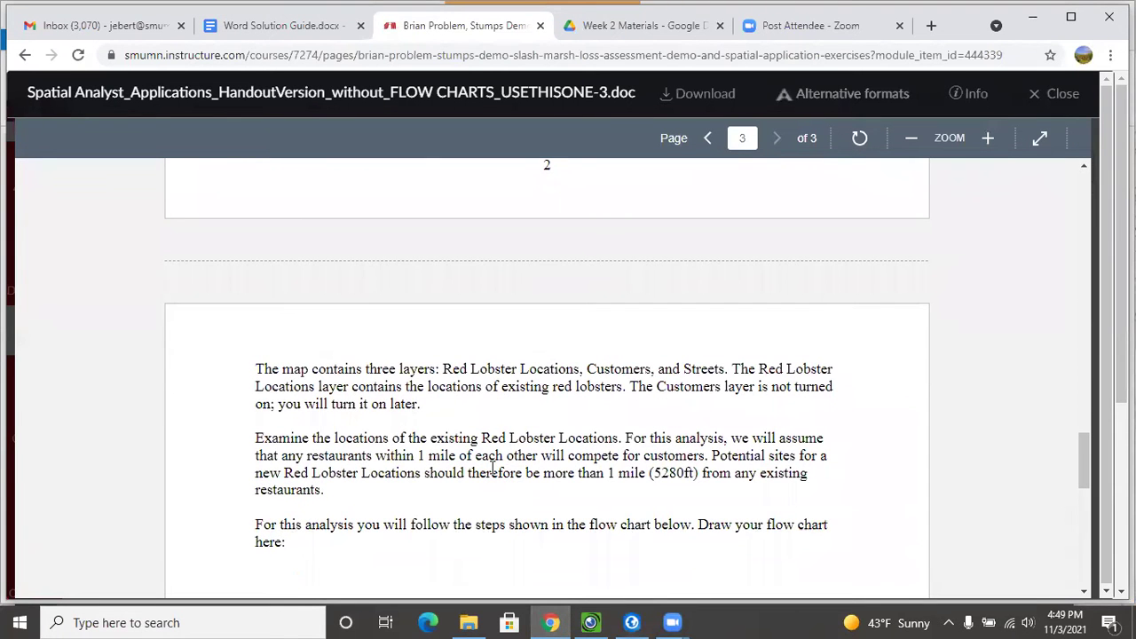
{"action": "scroll", "coordinate": [495, 470], "scroll_direction": "down", "scroll_amount": 1}
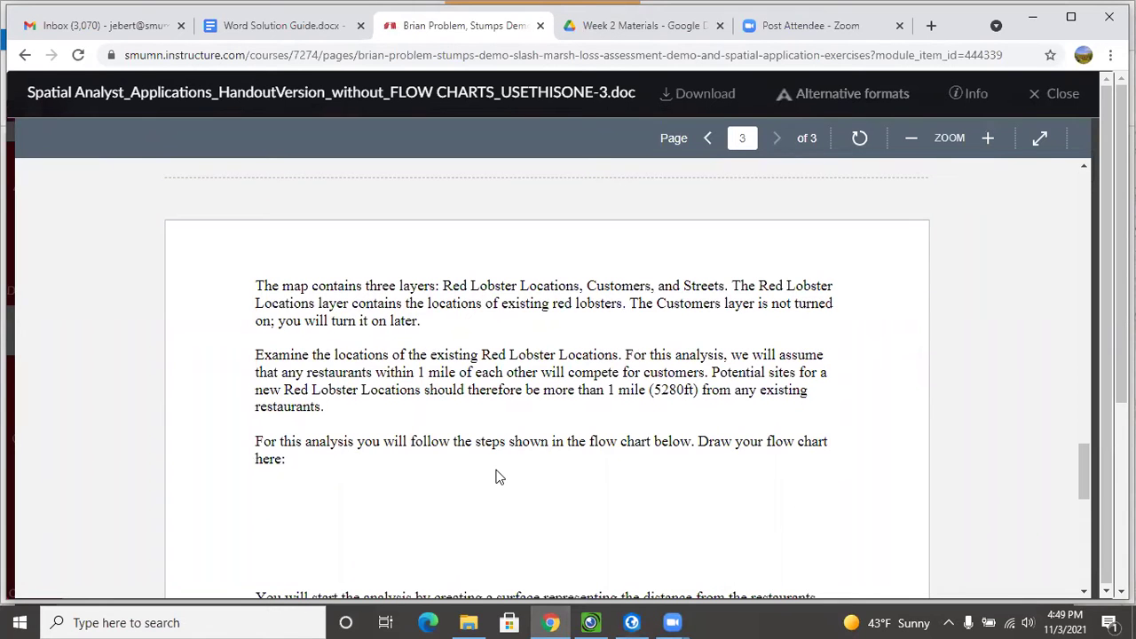
{"action": "scroll", "coordinate": [500, 477], "scroll_direction": "down", "scroll_amount": 2}
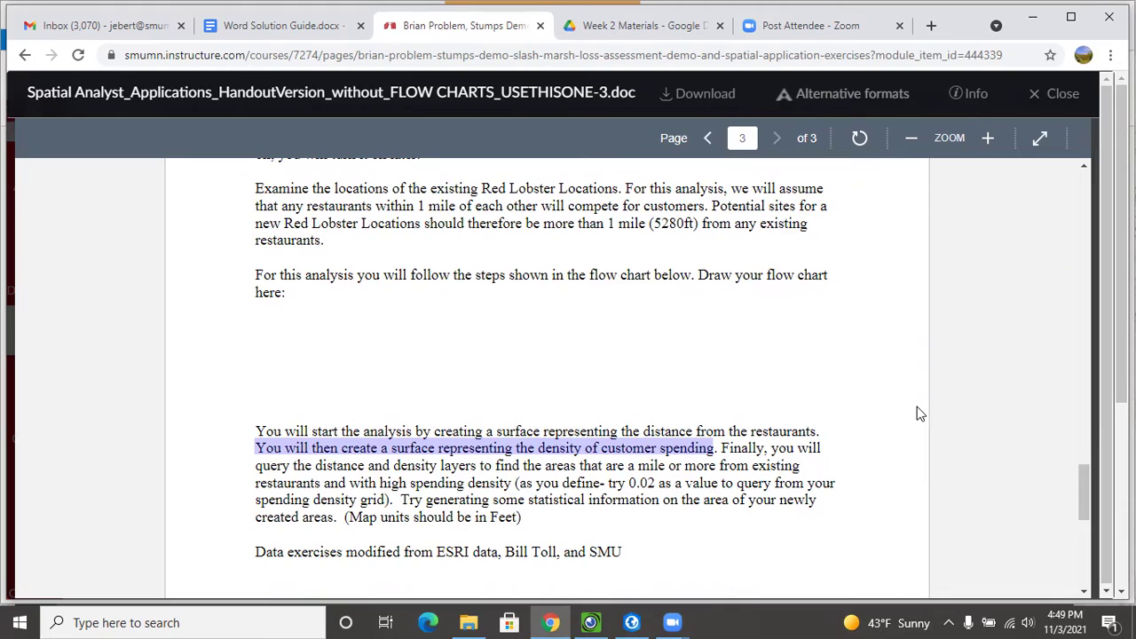
- Switch to IPEVO Visualizer and examine the hand-drawn flow chart of the parent data, variables and criteria for the new restaurant
{"action": "left_click", "coordinate": [596, 622]}
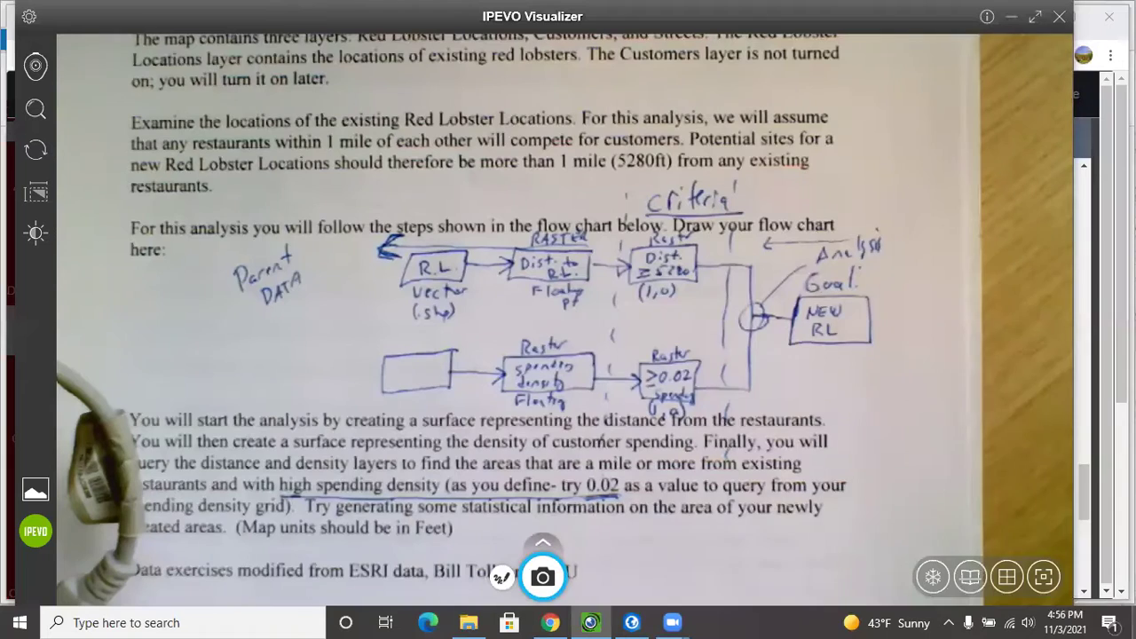
{"action": "left_click", "coordinate": [631, 622]}
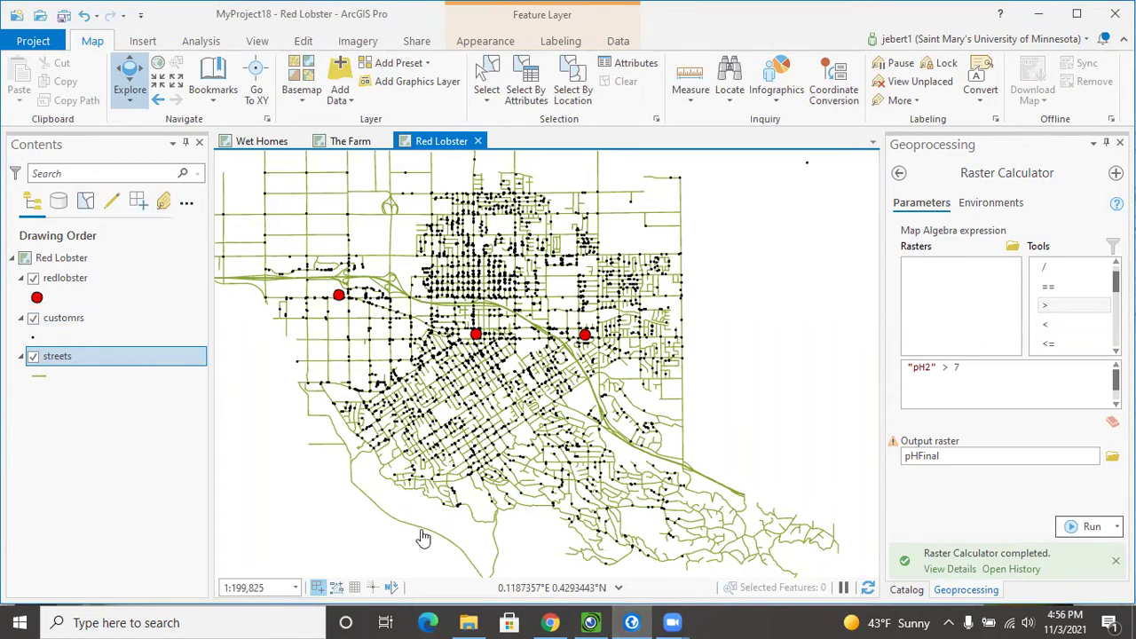
{"action": "left_click", "coordinate": [590, 622]}
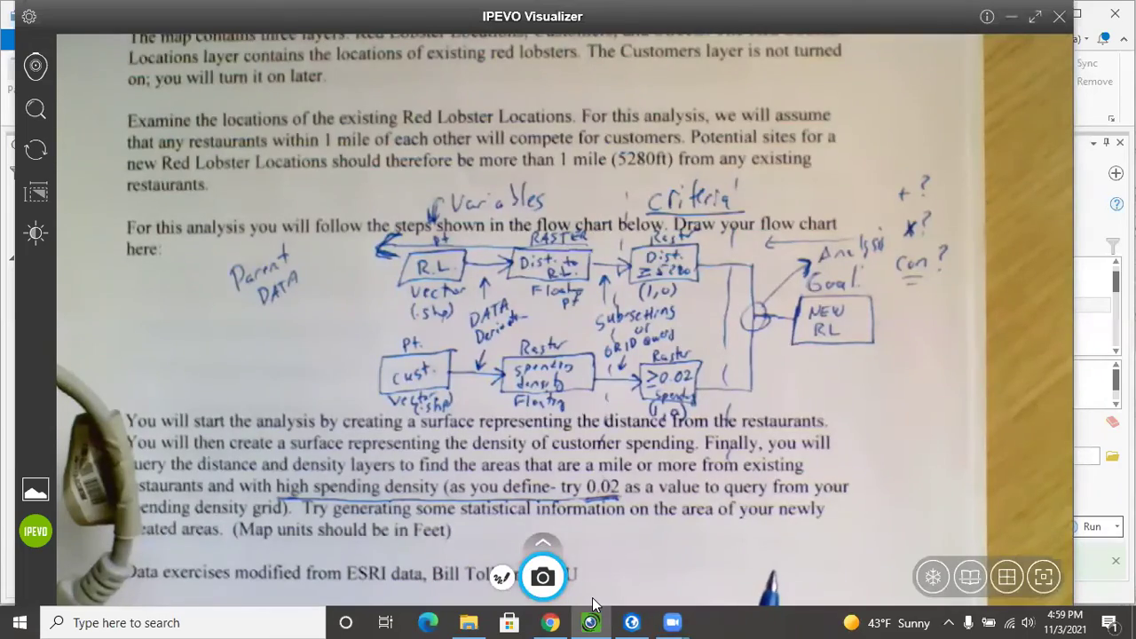
{"action": "mouse_move", "coordinate": [608, 619]}
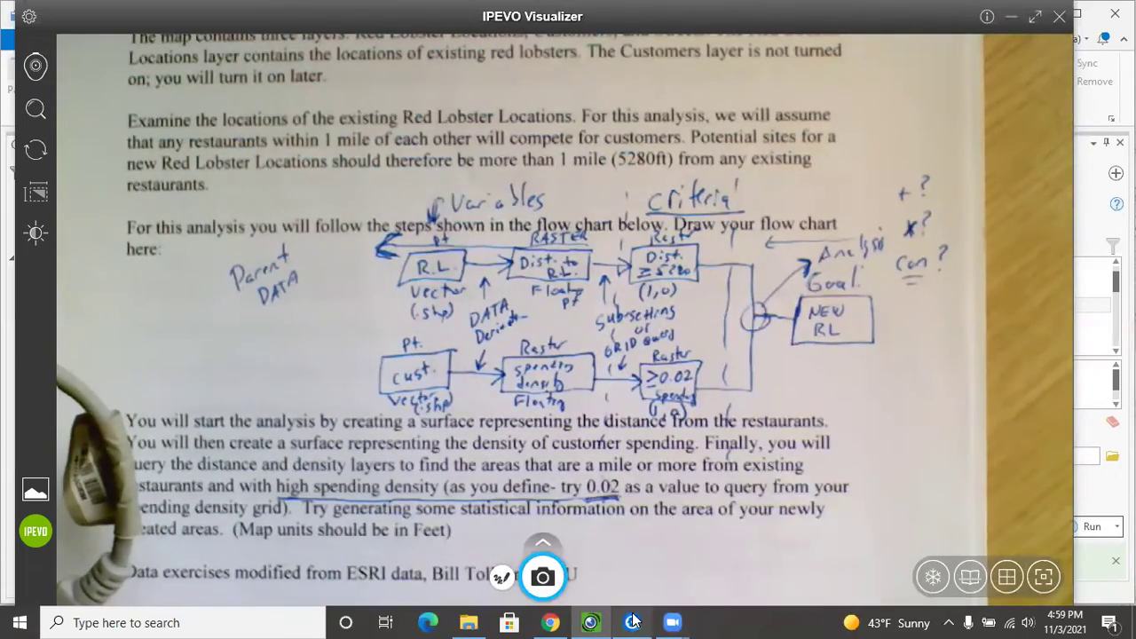
- Return to ArcGIS Pro and open the Euclidean Distance tool from the Spatial Analyst Distance toolset
{"action": "left_click", "coordinate": [632, 621]}
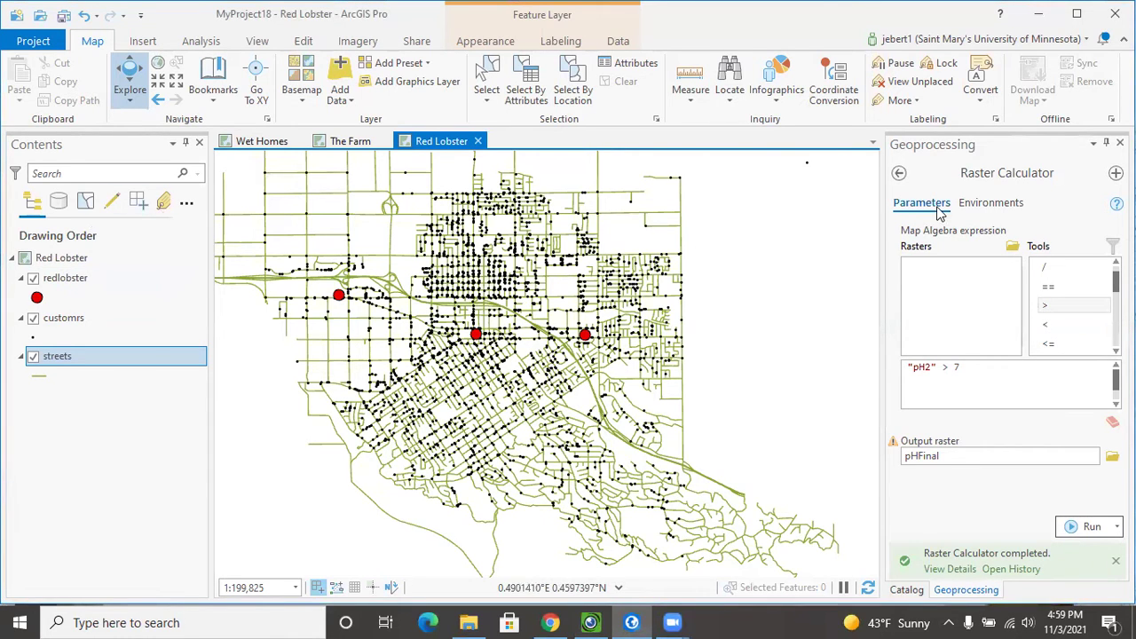
{"action": "left_click", "coordinate": [899, 172]}
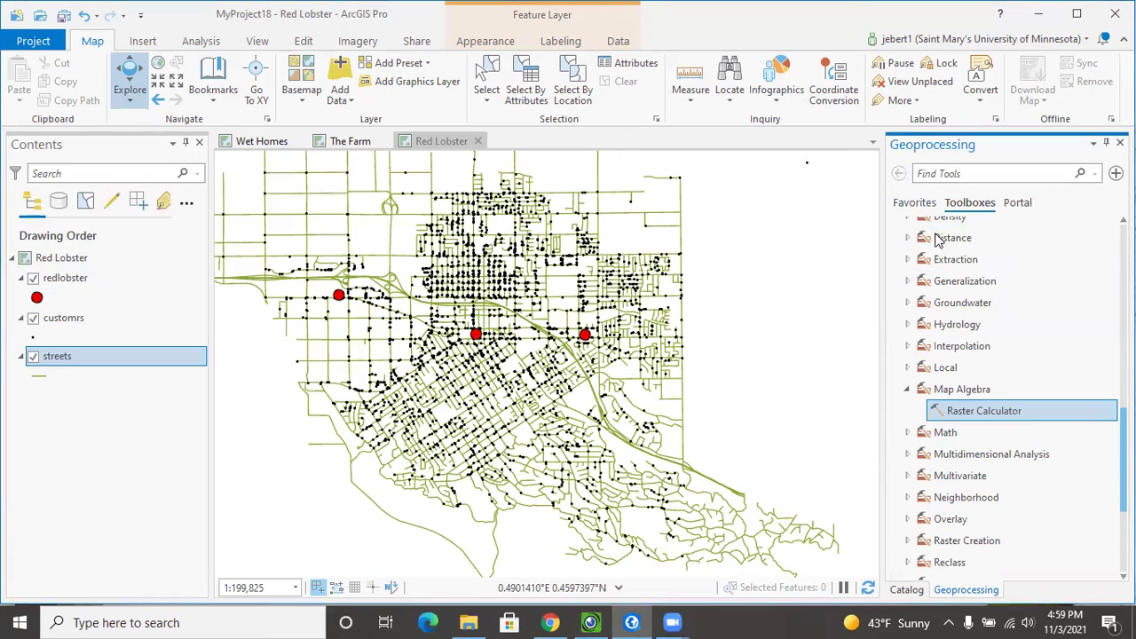
{"action": "scroll", "coordinate": [974, 283], "scroll_direction": "up", "scroll_amount": 1}
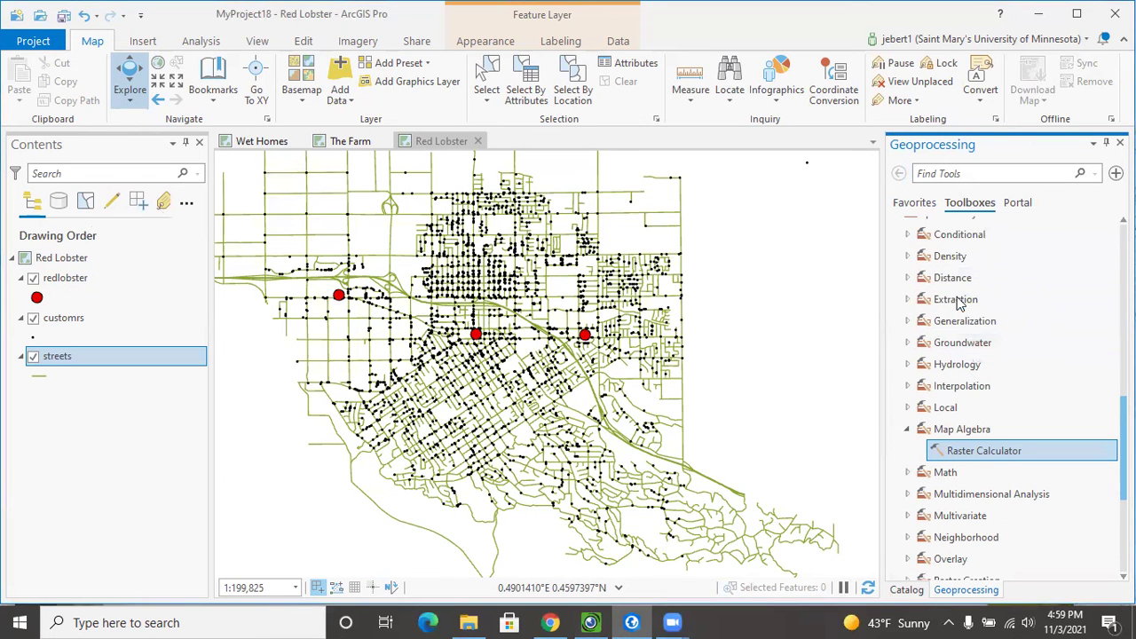
{"action": "left_click", "coordinate": [906, 278]}
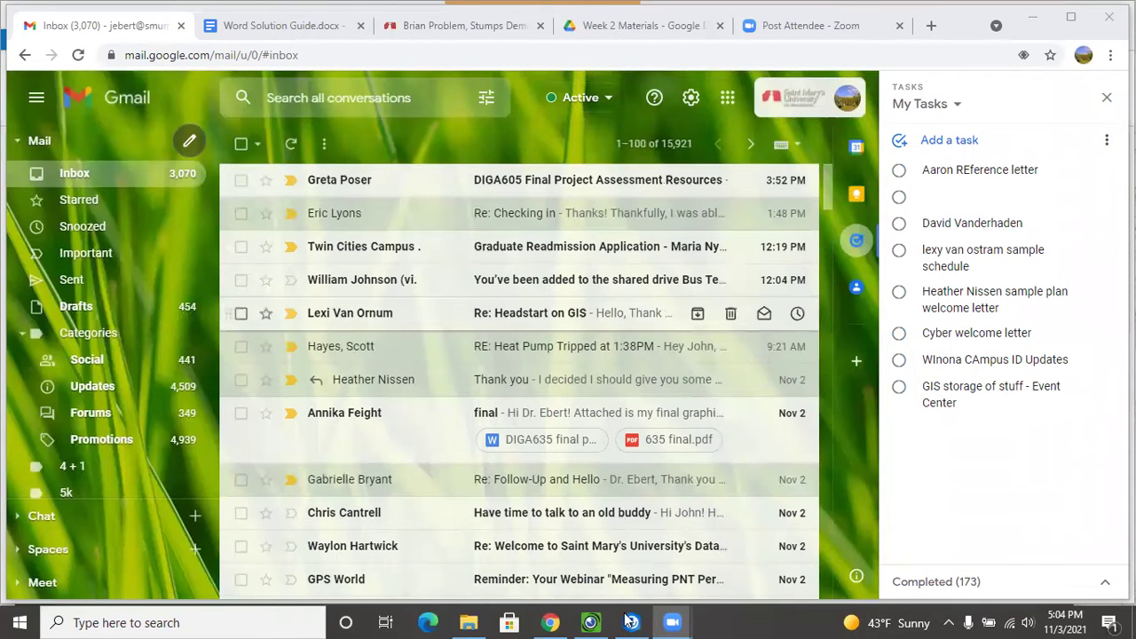
{"action": "left_click", "coordinate": [630, 622]}
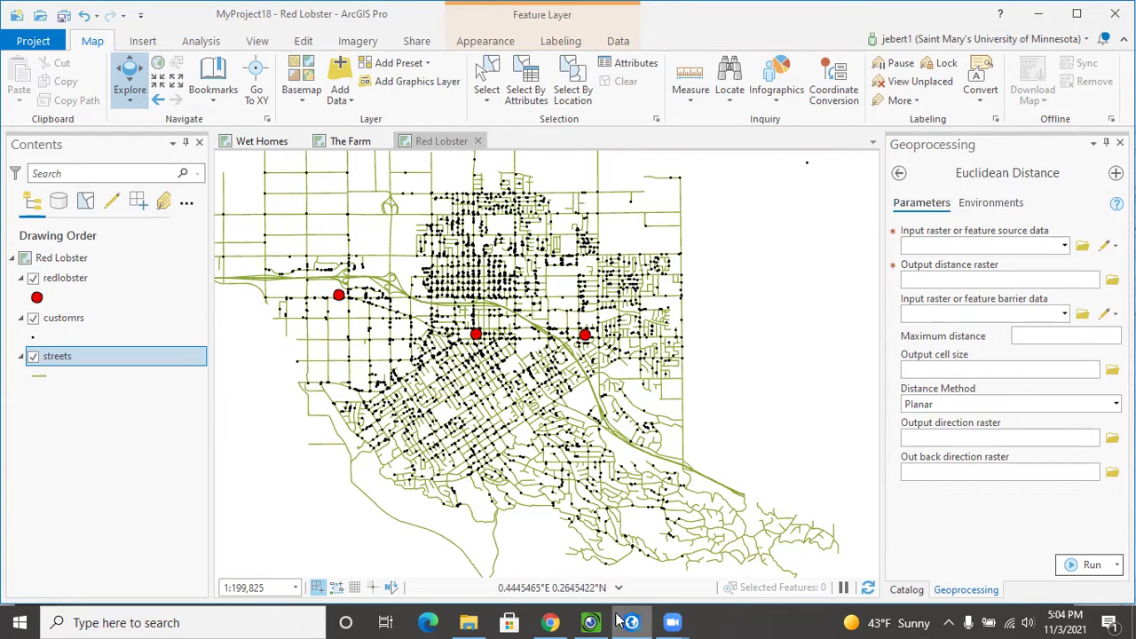
- Check the flow chart's restaurant distance branch, and set redlobster as the source data and DistRL in the W2_2021 folder as the output distance raster
{"action": "left_click", "coordinate": [590, 622]}
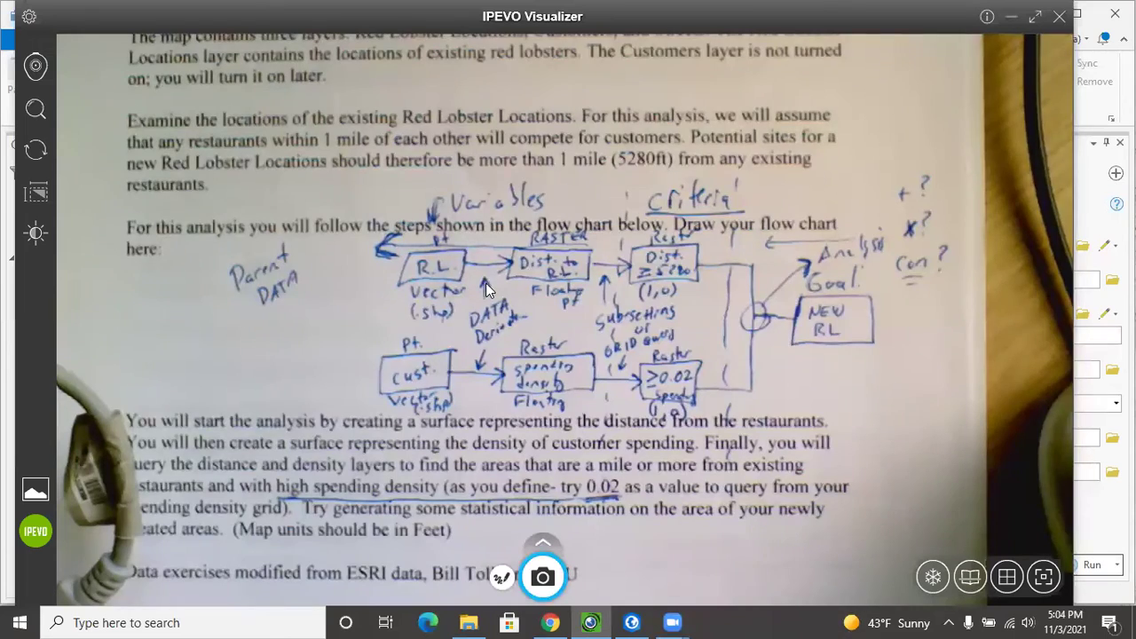
{"action": "left_click", "coordinate": [630, 621]}
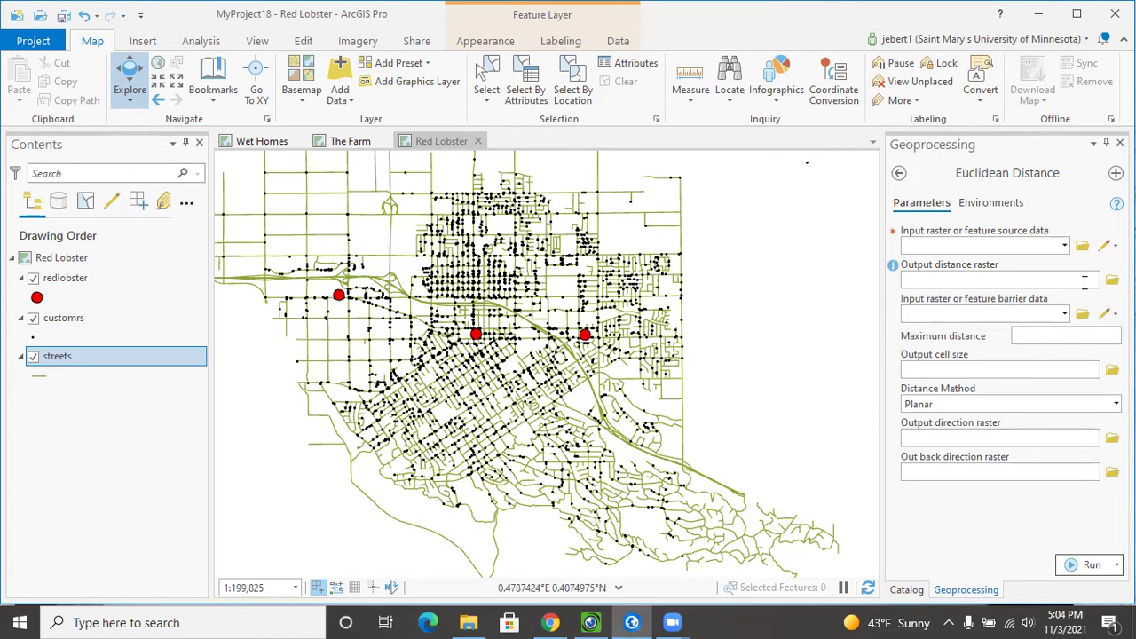
{"action": "left_click", "coordinate": [1064, 246]}
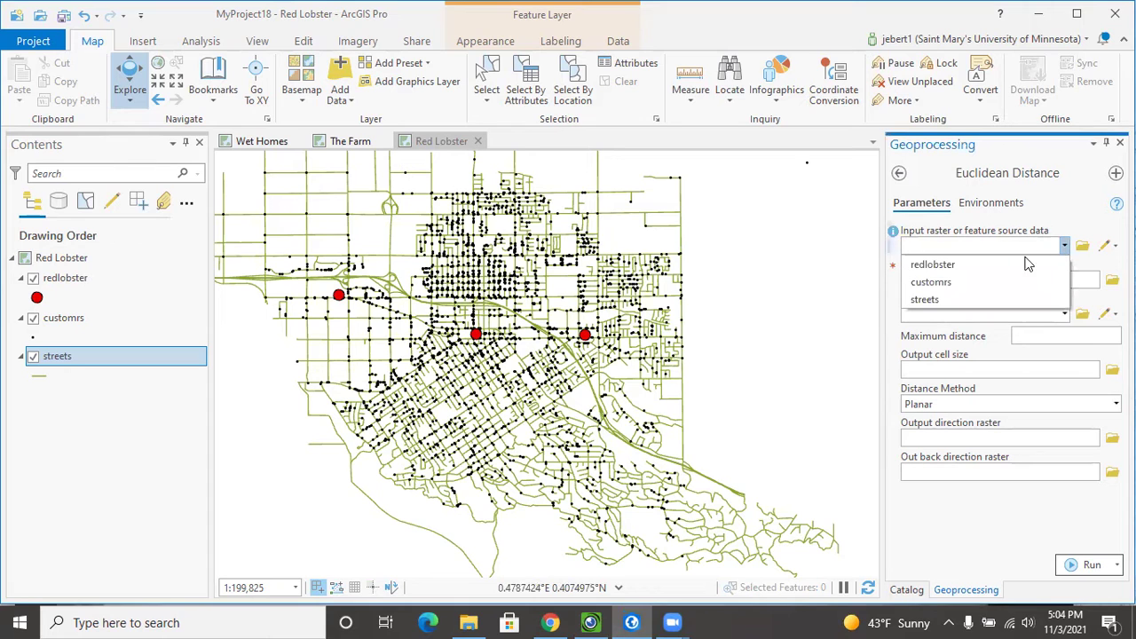
{"action": "left_click", "coordinate": [948, 264]}
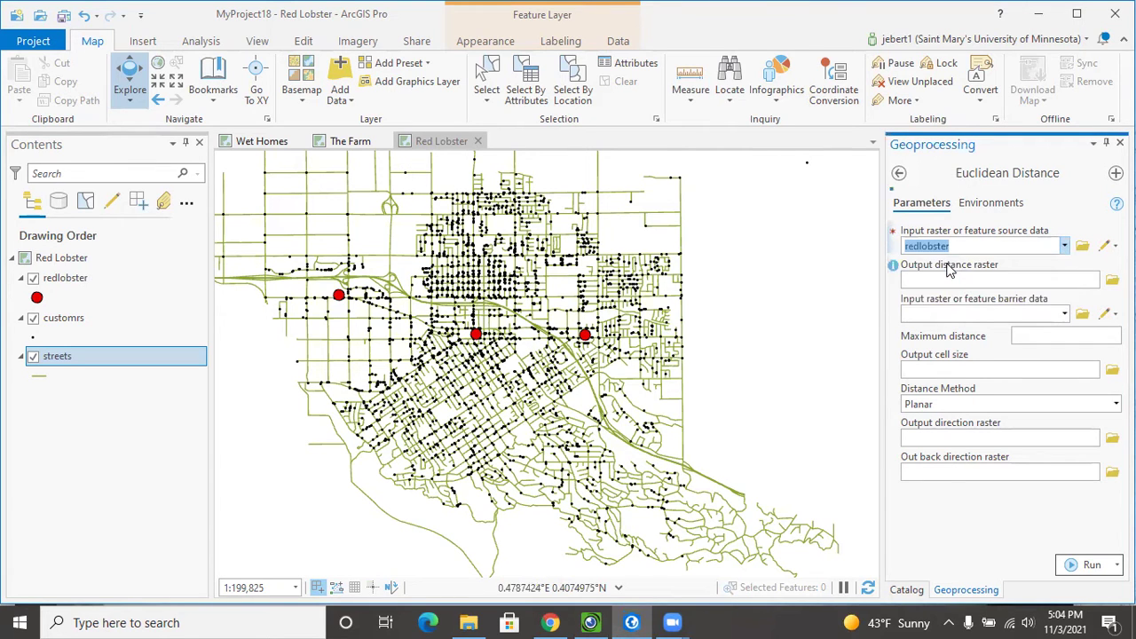
{"action": "left_click", "coordinate": [1112, 279]}
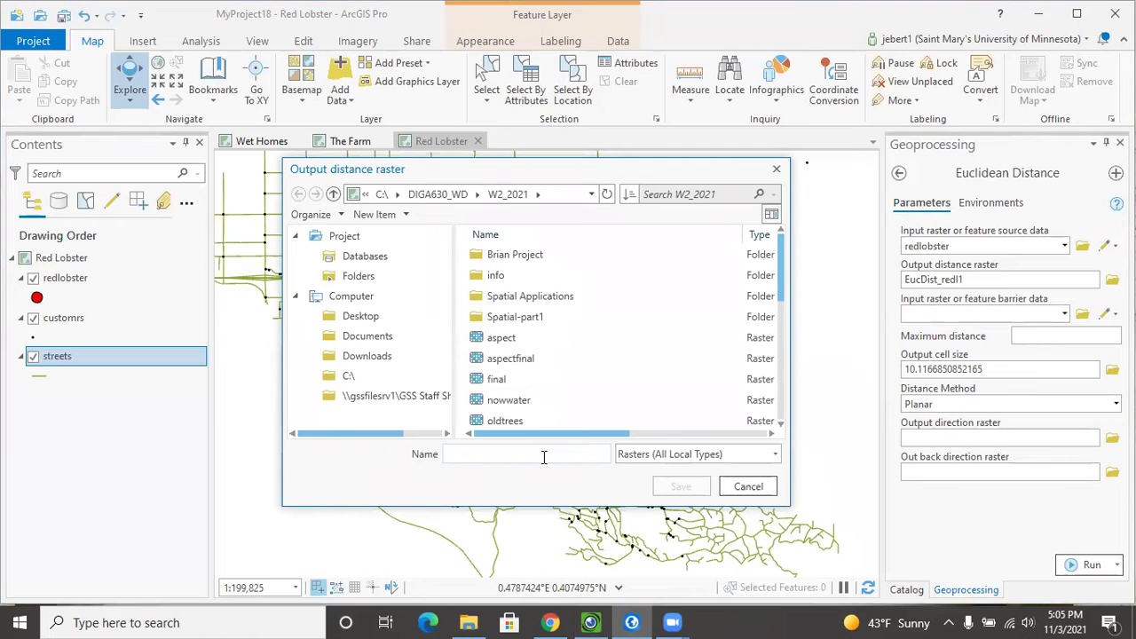
{"action": "type", "text": "DistR"}
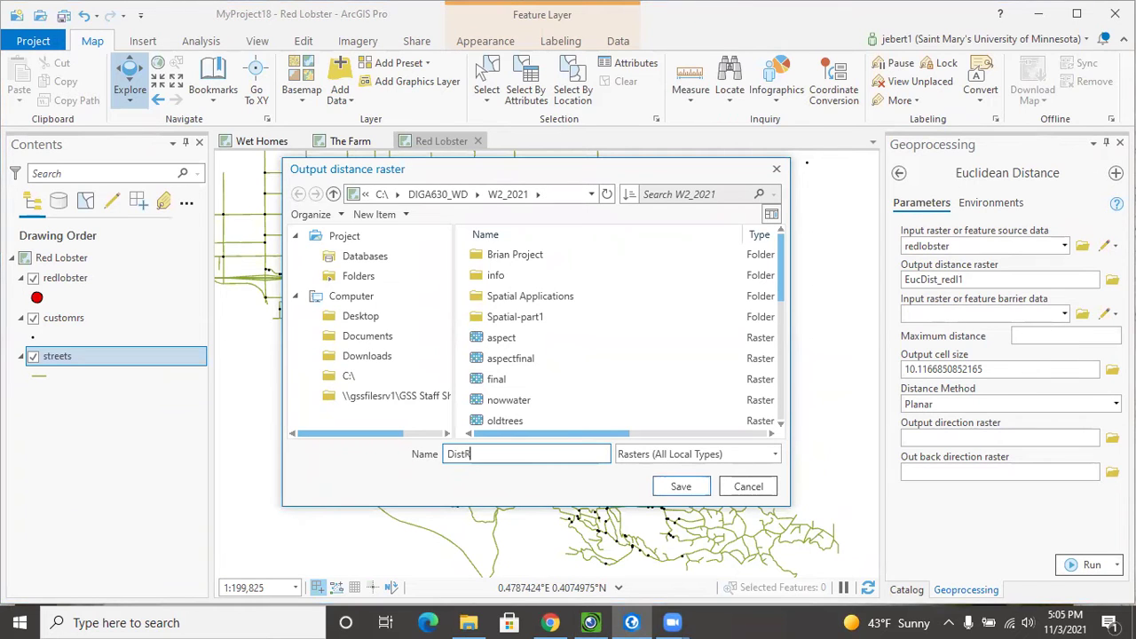
{"action": "type", "text": "L"}
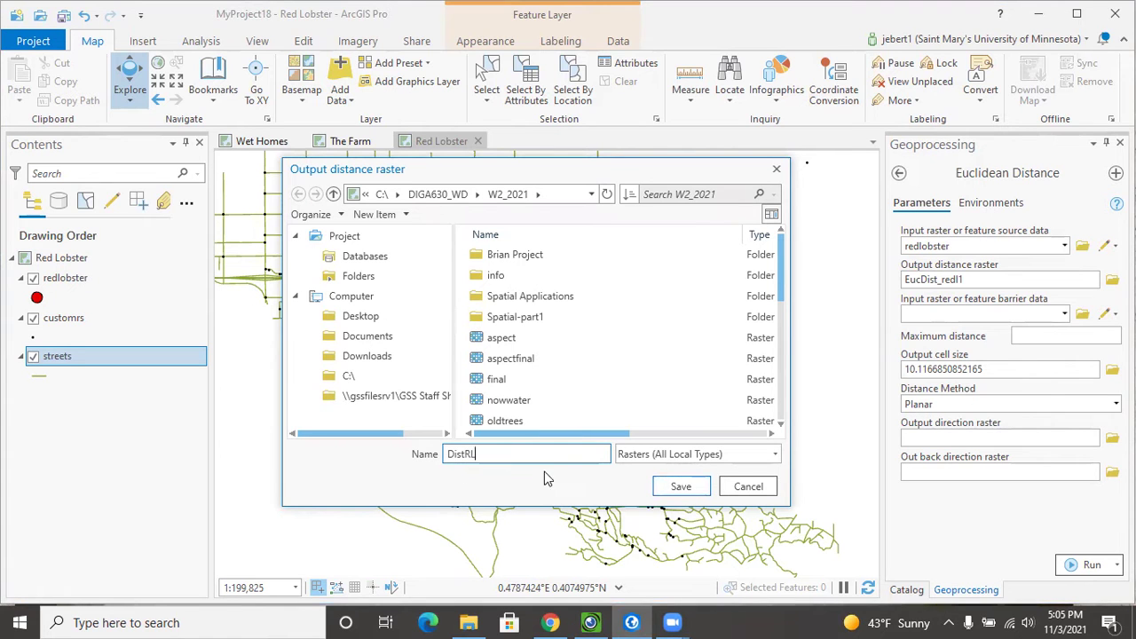
{"action": "left_click", "coordinate": [680, 487]}
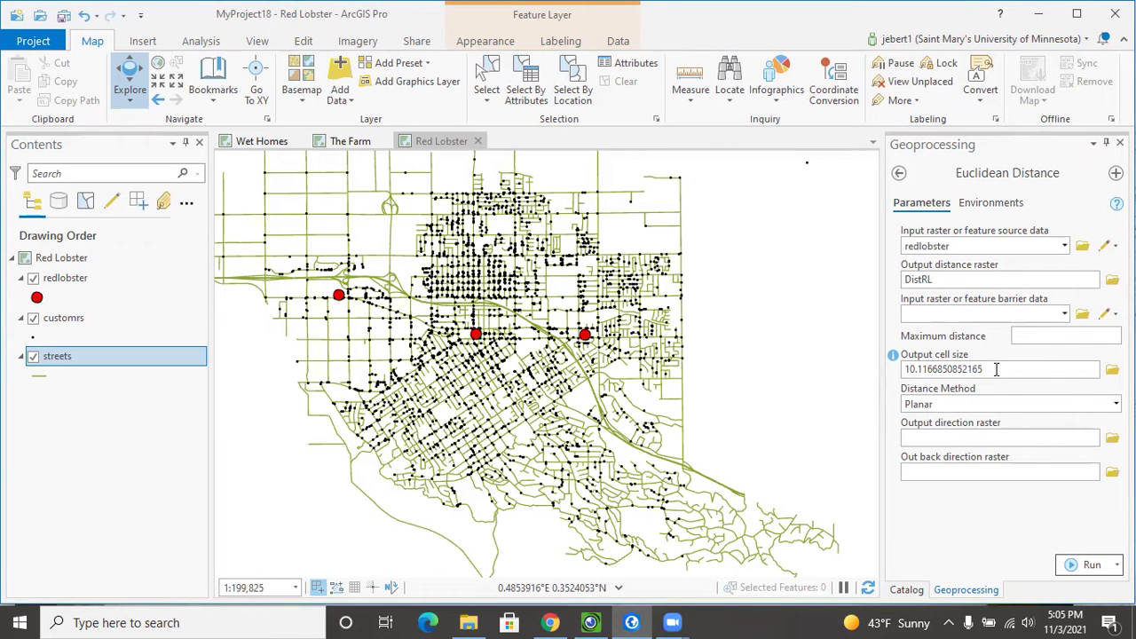
- Set the output cell size to 1 and run Euclidean Distance on the redlobster layer
{"action": "double_click", "coordinate": [995, 368]}
{"action": "key", "text": "BackSpace"}
{"action": "type", "text": "1"}
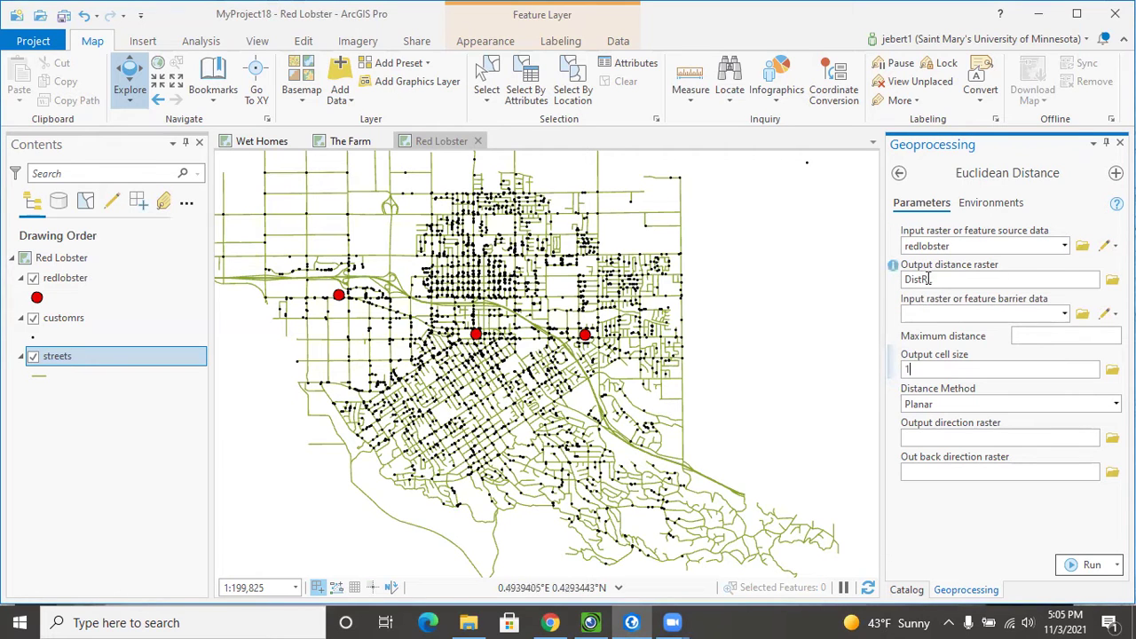
{"action": "left_click", "coordinate": [1091, 573]}
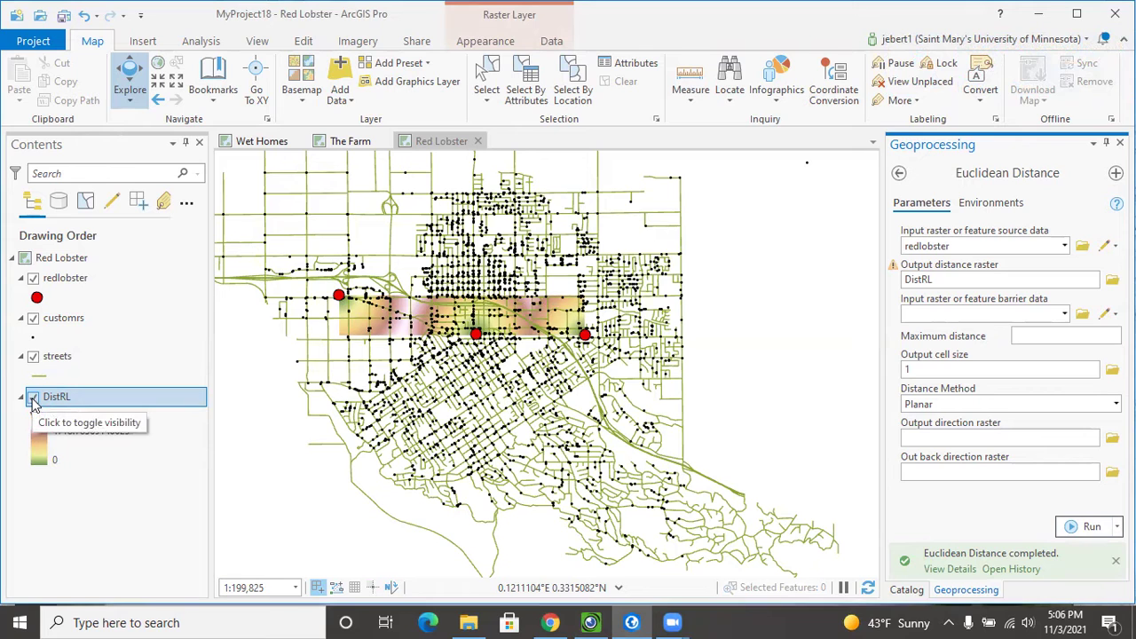
- Remove the DistRL layer from the map and rename the tool's output distance raster as DistRL2
{"action": "right_click", "coordinate": [65, 396]}
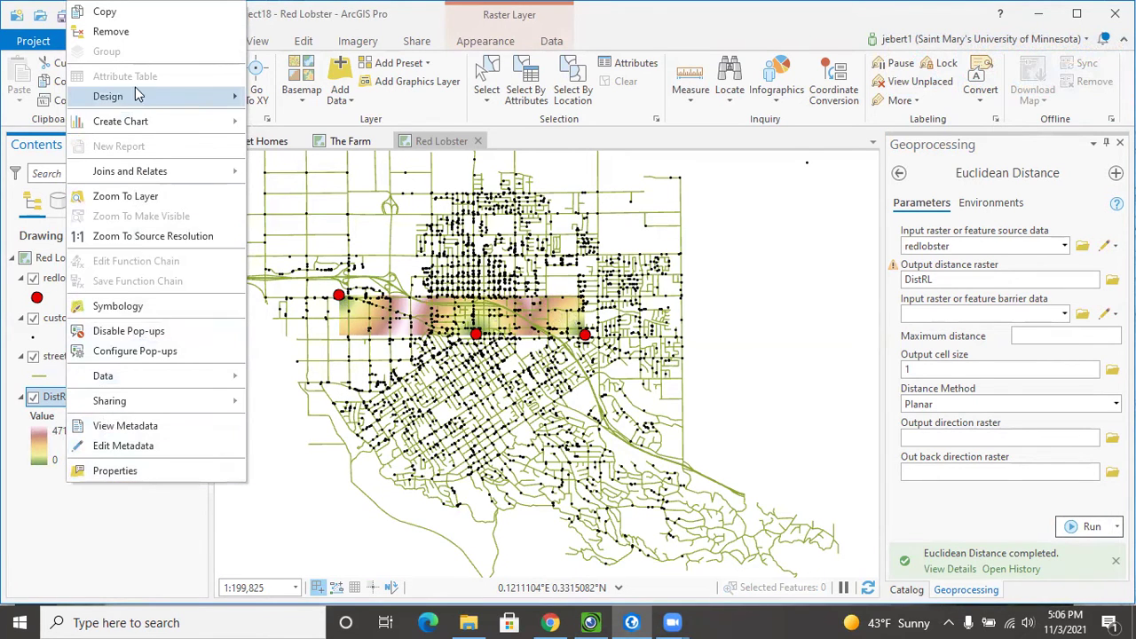
{"action": "left_click", "coordinate": [136, 33]}
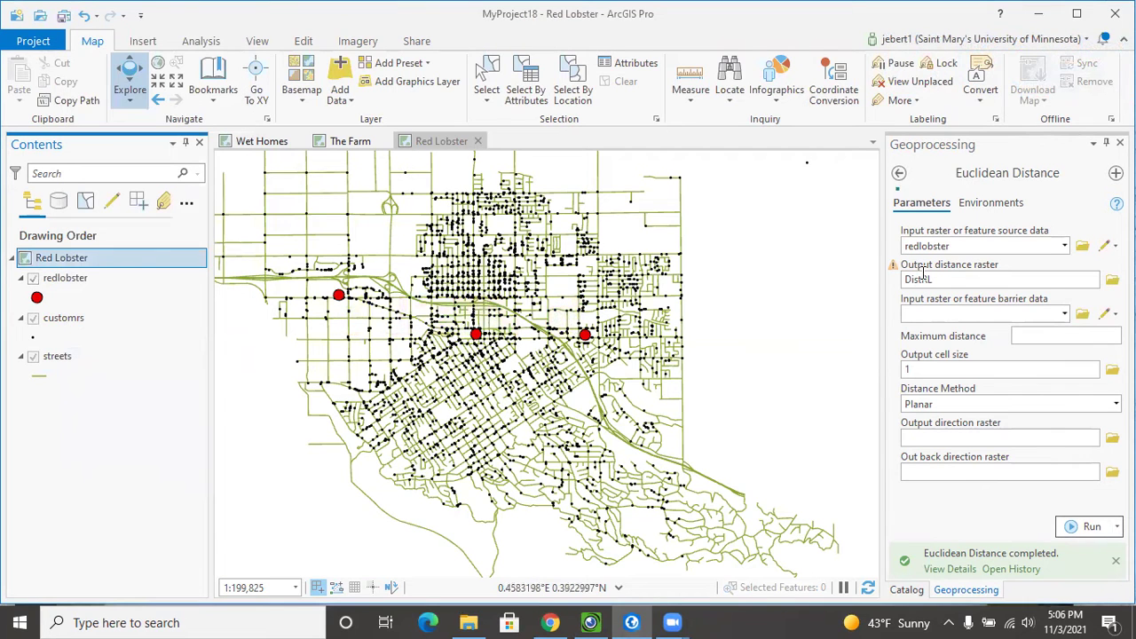
{"action": "left_click", "coordinate": [1024, 279]}
{"action": "type", "text": "2_2021\\"}
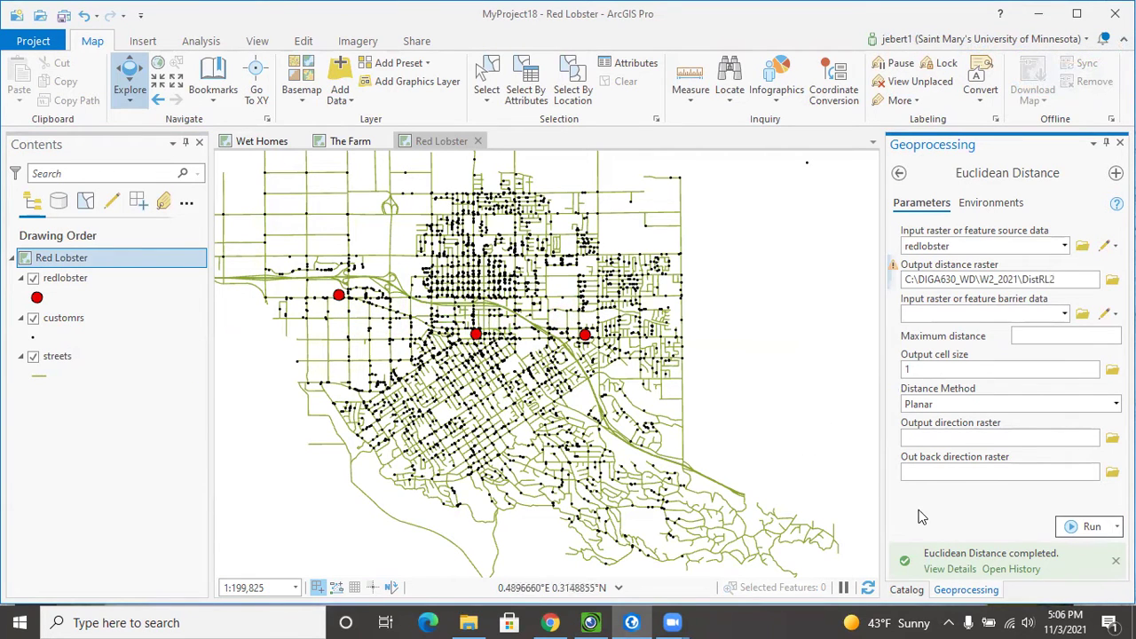
- Set the tool's processing extent to match the streets layer and run Euclidean Distance with DistRL2 as the output
{"action": "left_click", "coordinate": [997, 203]}
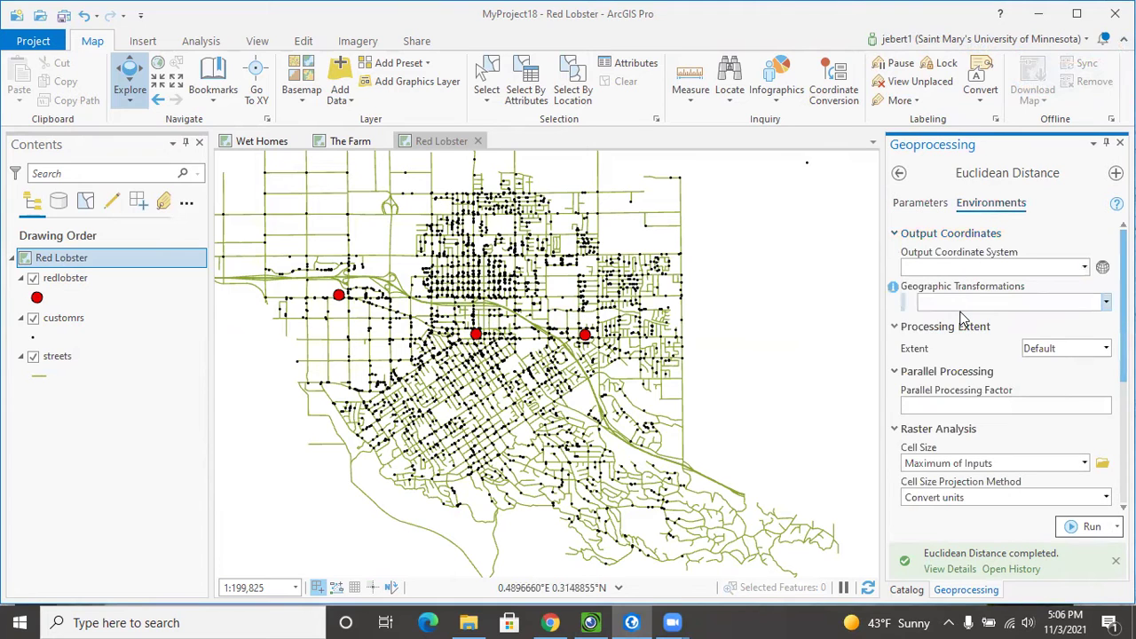
{"action": "left_click", "coordinate": [894, 326]}
{"action": "left_click", "coordinate": [895, 327]}
{"action": "left_click", "coordinate": [1106, 348]}
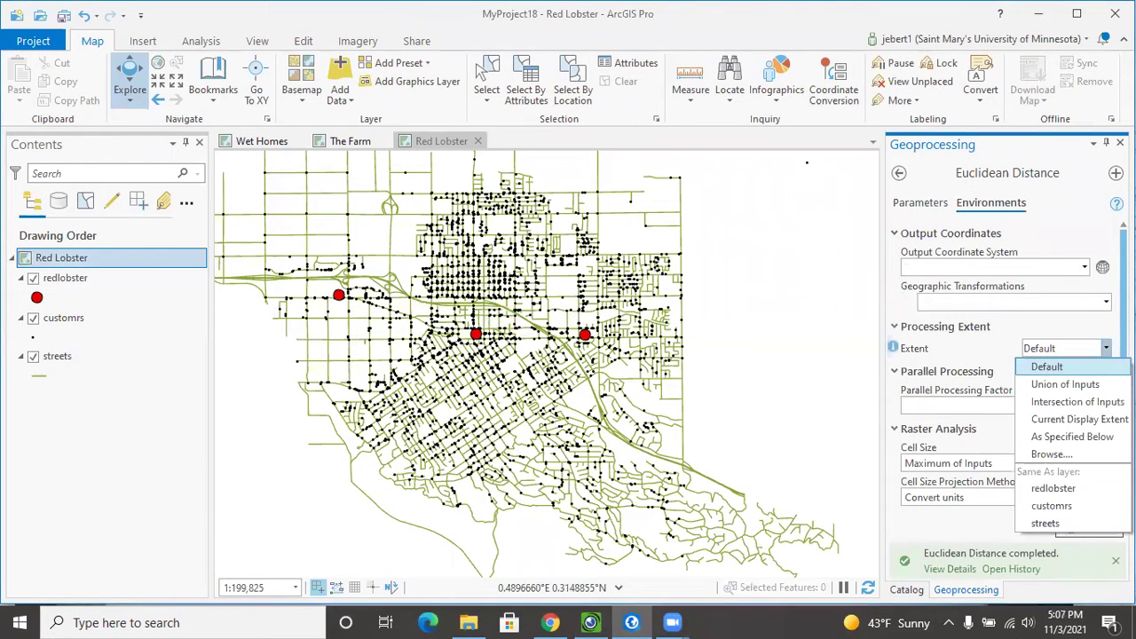
{"action": "left_click", "coordinate": [1047, 524]}
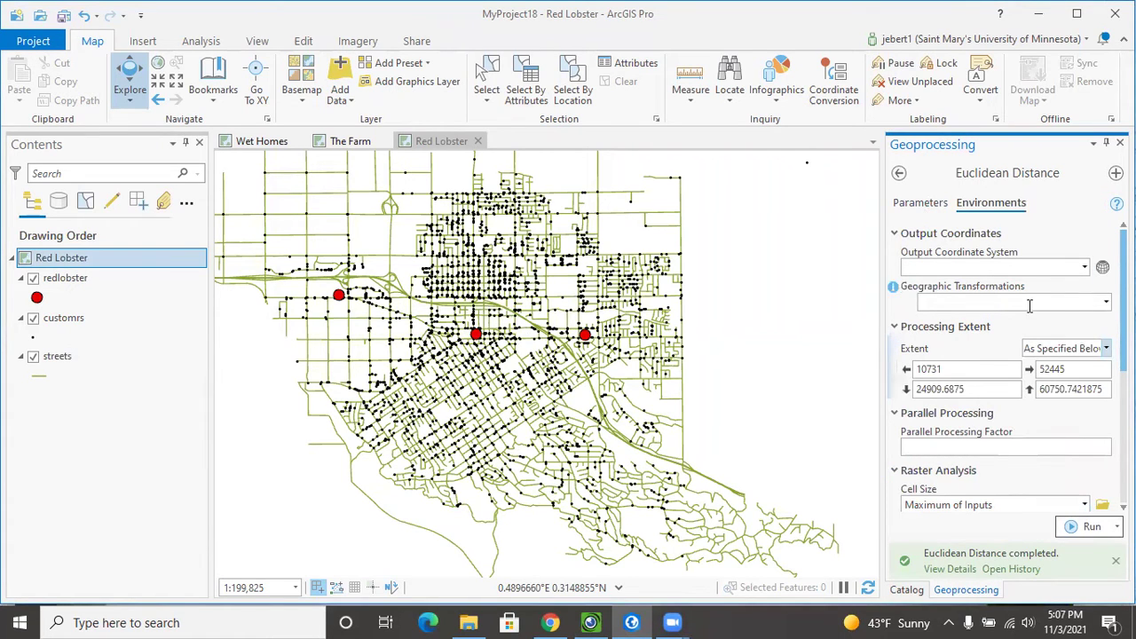
{"action": "left_click", "coordinate": [1073, 348]}
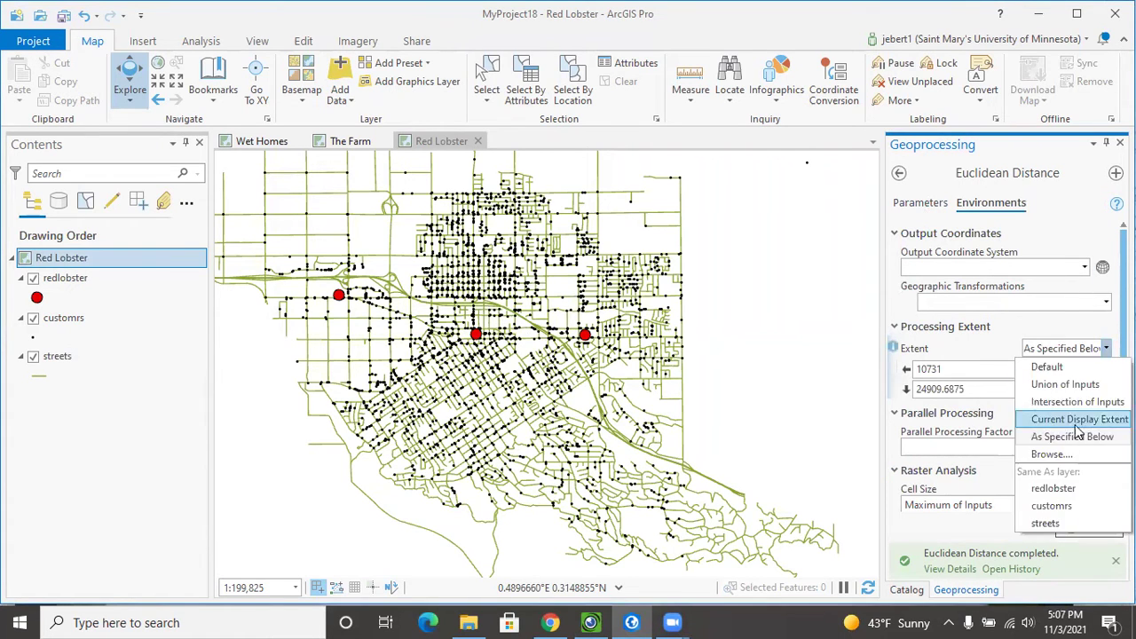
{"action": "left_click", "coordinate": [1056, 524]}
{"action": "left_click", "coordinate": [928, 203]}
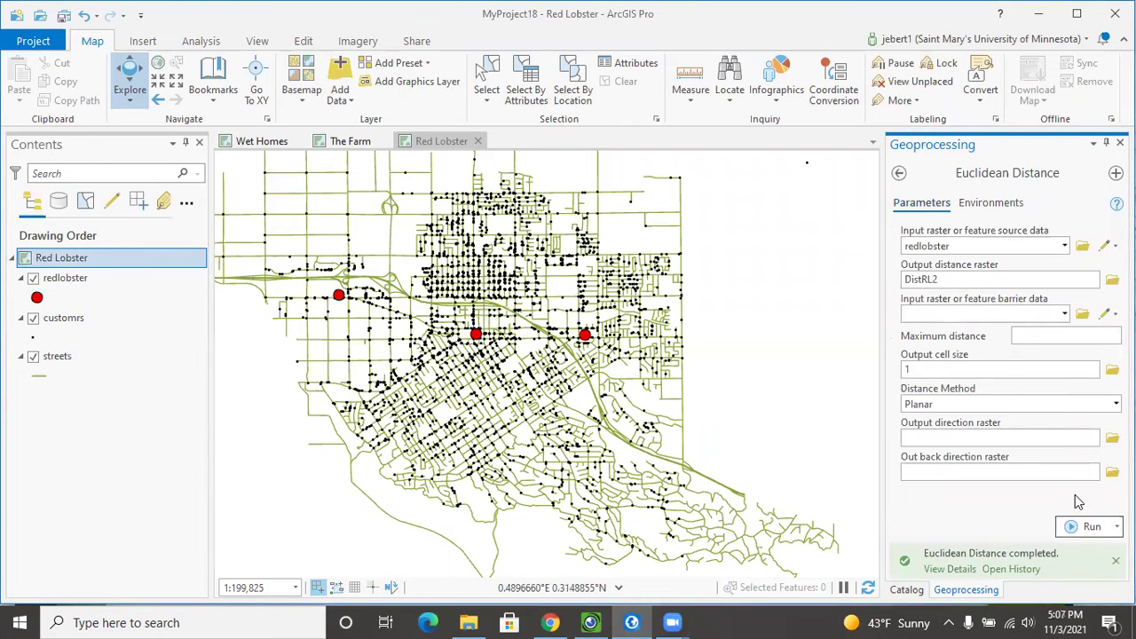
{"action": "left_click", "coordinate": [1084, 528]}
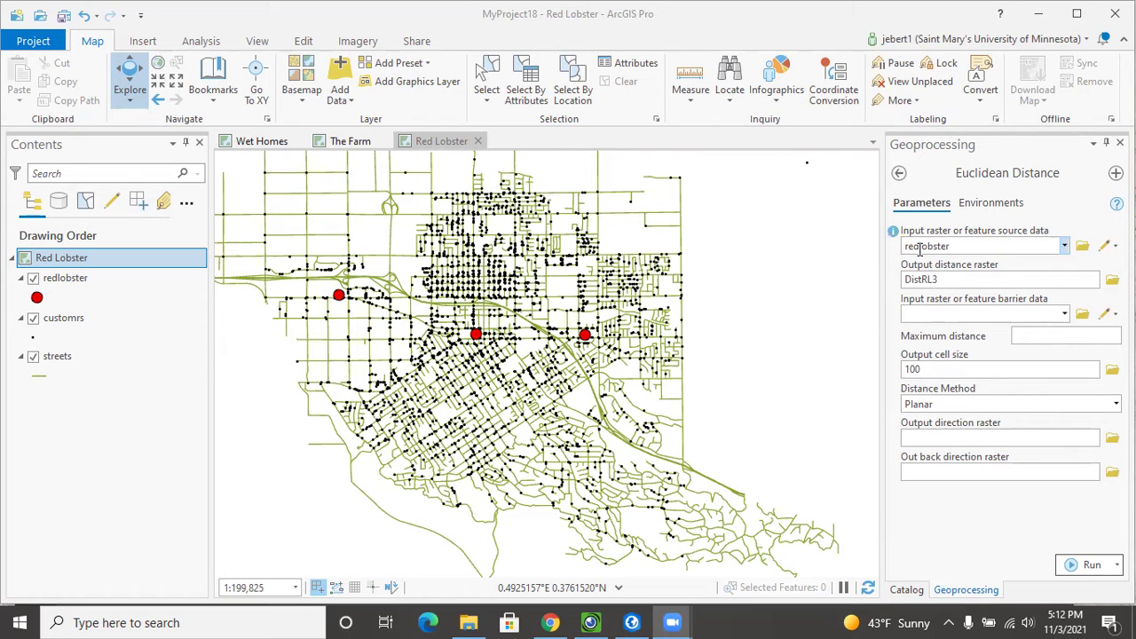
- Review the DistRL3 output path and the processing extent settings of the Euclidean Distance tool
{"action": "left_click", "coordinate": [933, 280]}
{"action": "double_click", "coordinate": [933, 279]}
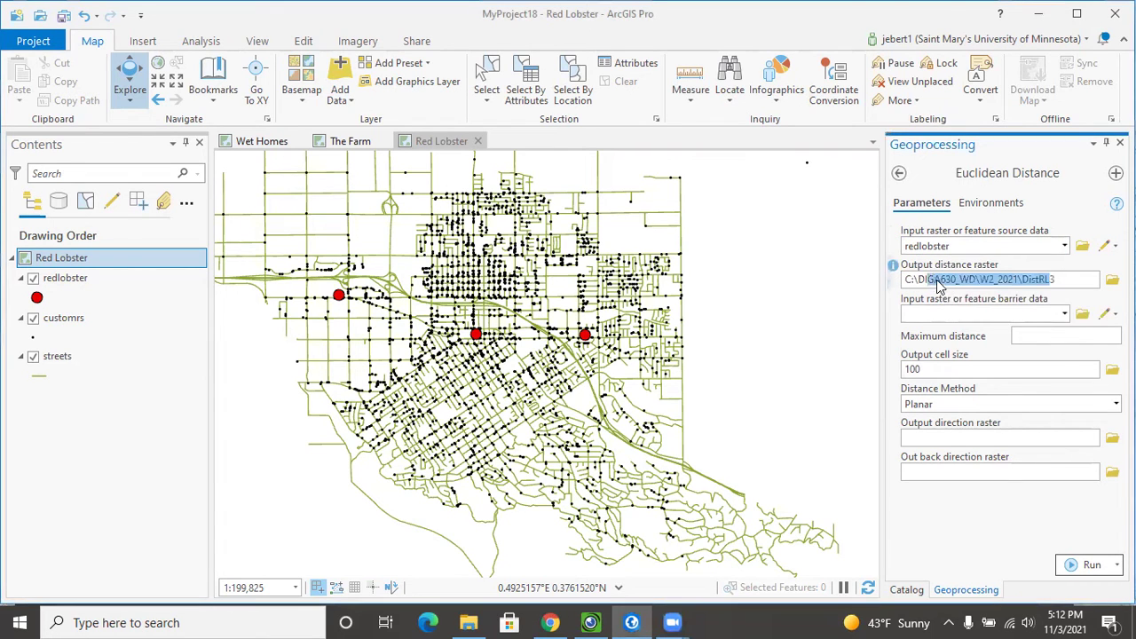
{"action": "left_click_drag", "start_coordinate": [1056, 276], "coordinate": [1022, 278]}
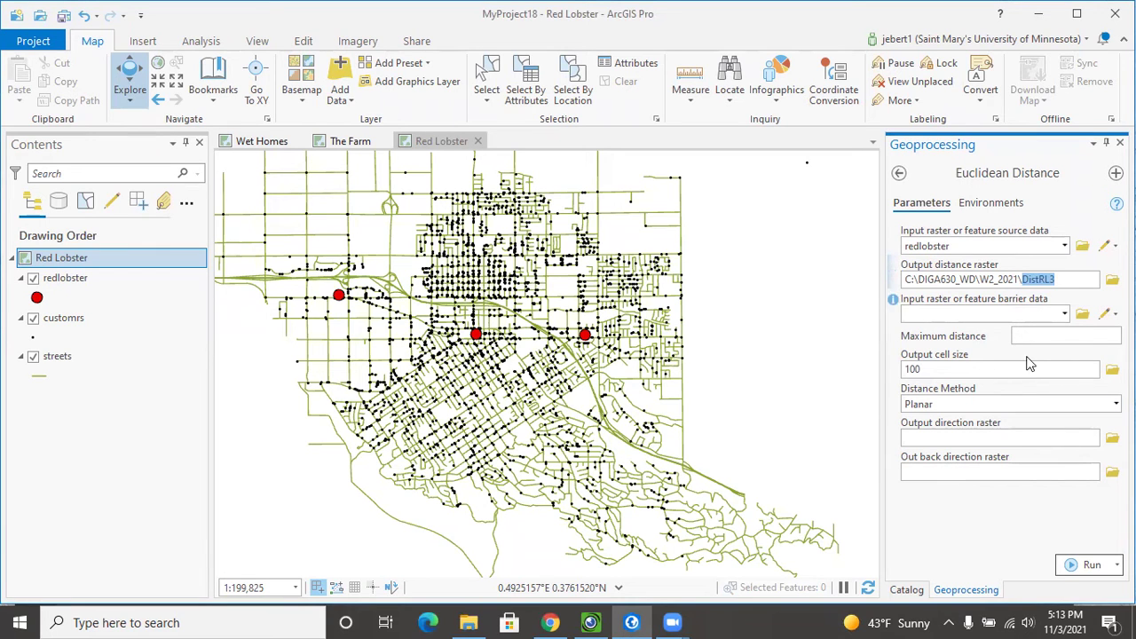
{"action": "left_click", "coordinate": [995, 204]}
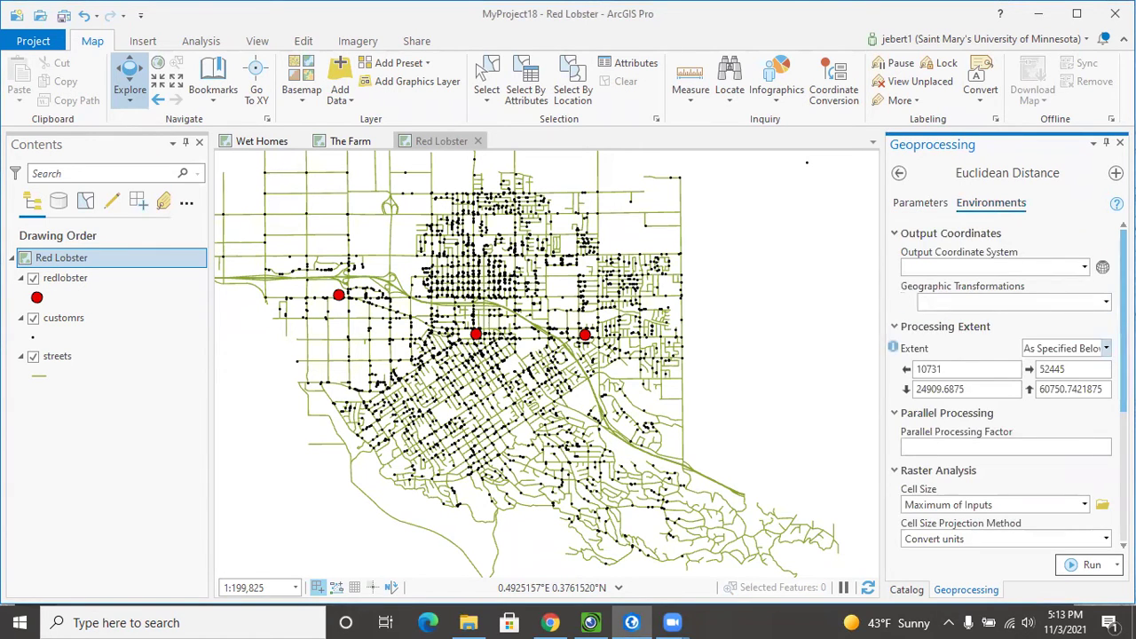
- Run Euclidean Distance on the redlobster layer with DistRL3 as the output distance raster and dismiss the run details
{"action": "left_click", "coordinate": [1106, 348]}
{"action": "left_click", "coordinate": [1038, 524]}
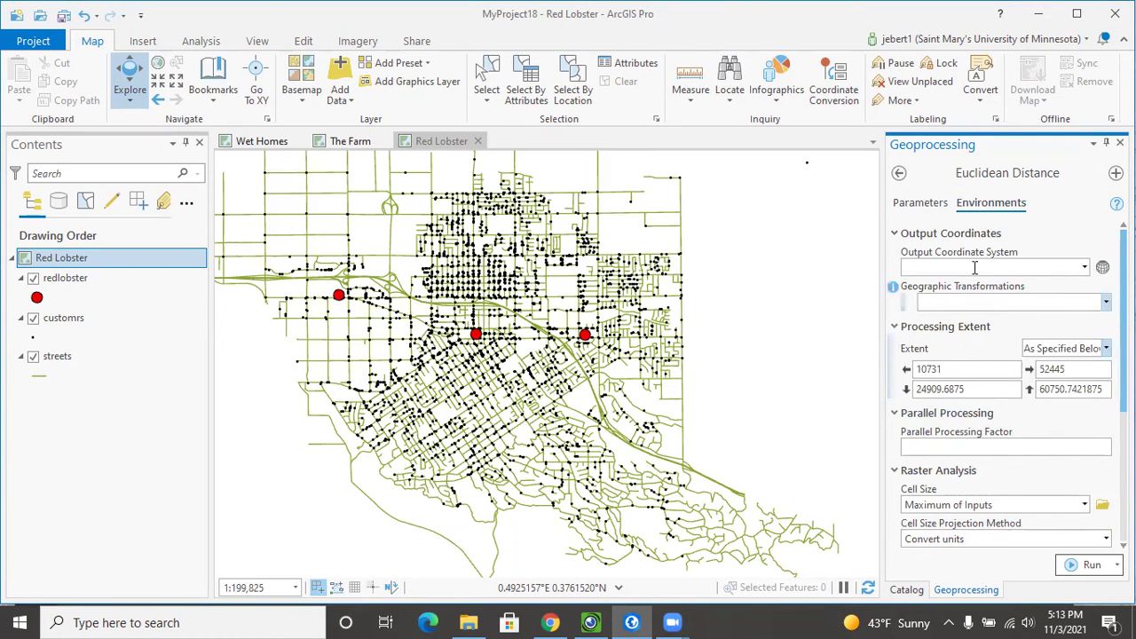
{"action": "left_click", "coordinate": [928, 204]}
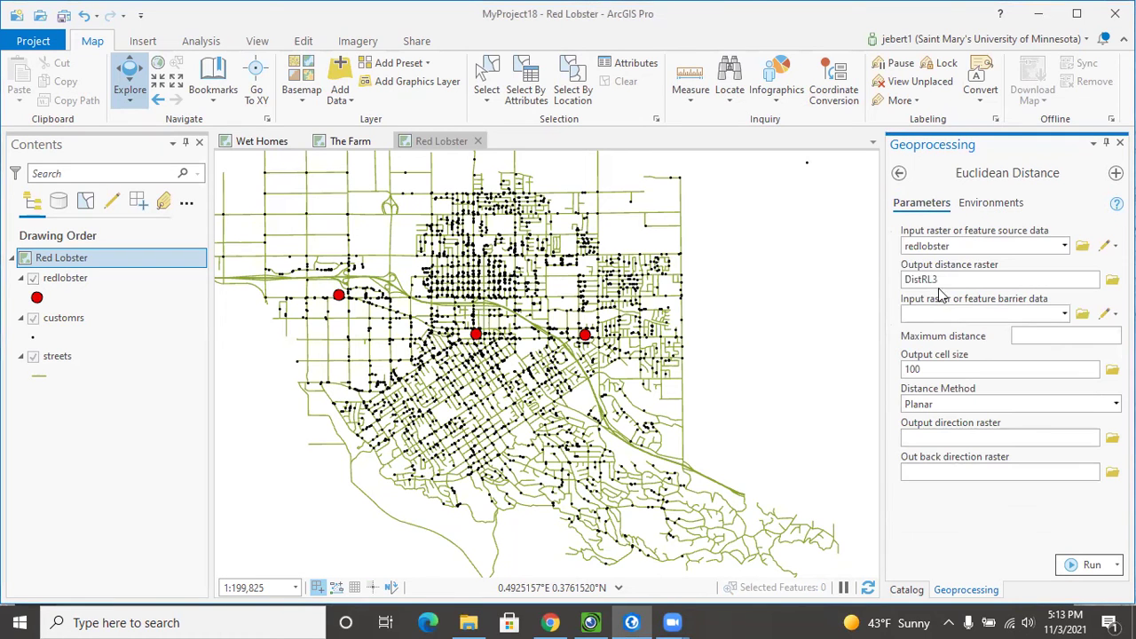
{"action": "left_click", "coordinate": [1088, 565]}
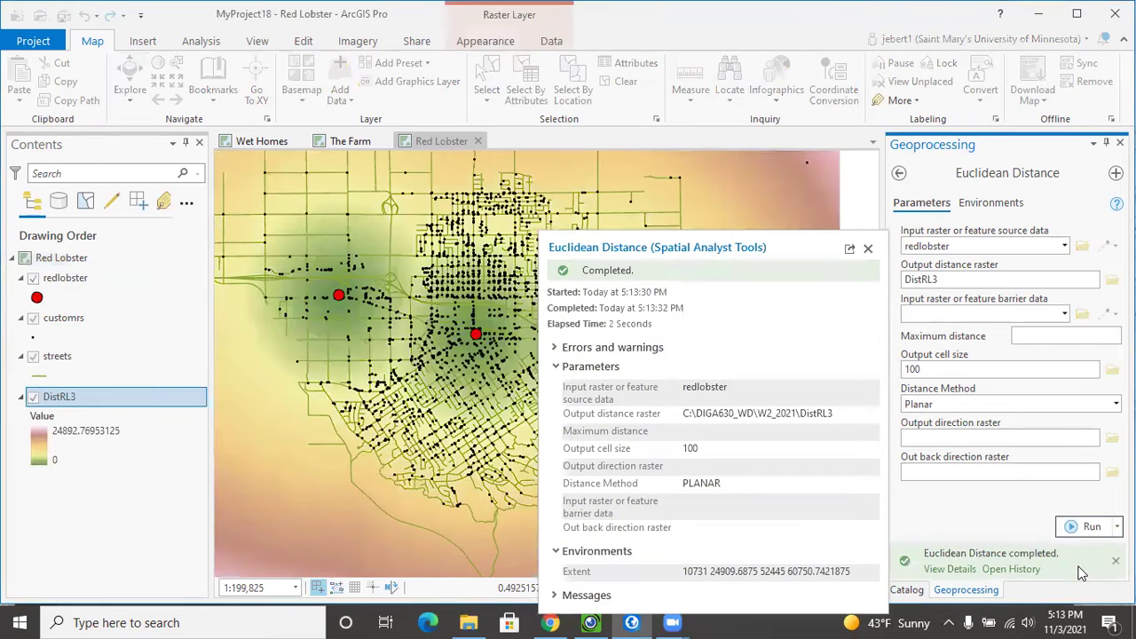
{"action": "left_click", "coordinate": [866, 250]}
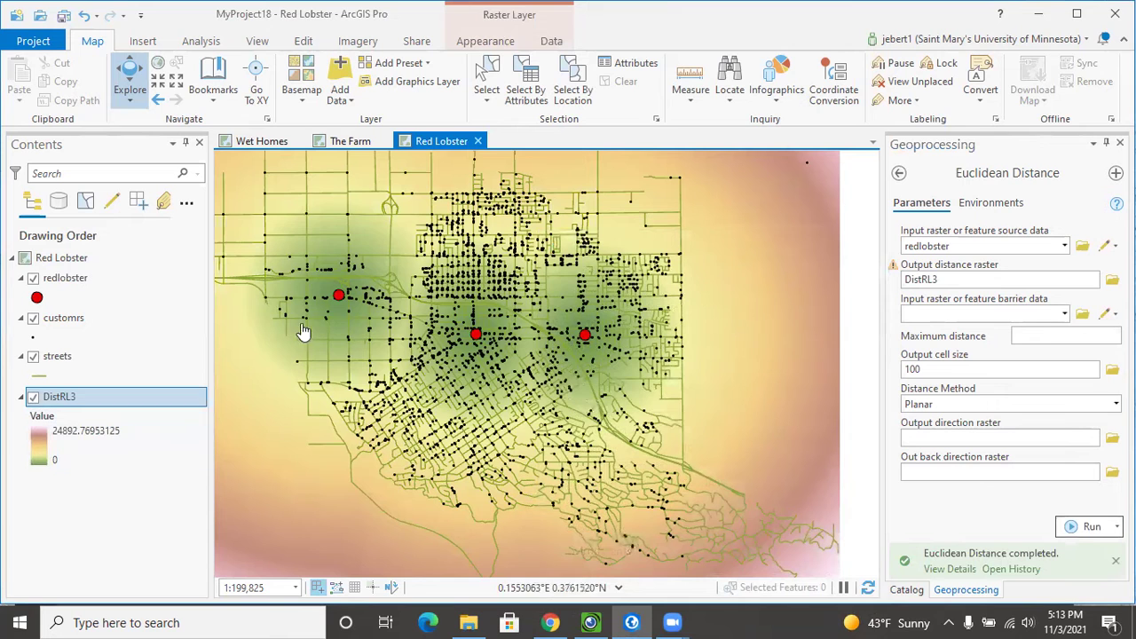
{"action": "left_click", "coordinate": [201, 405]}
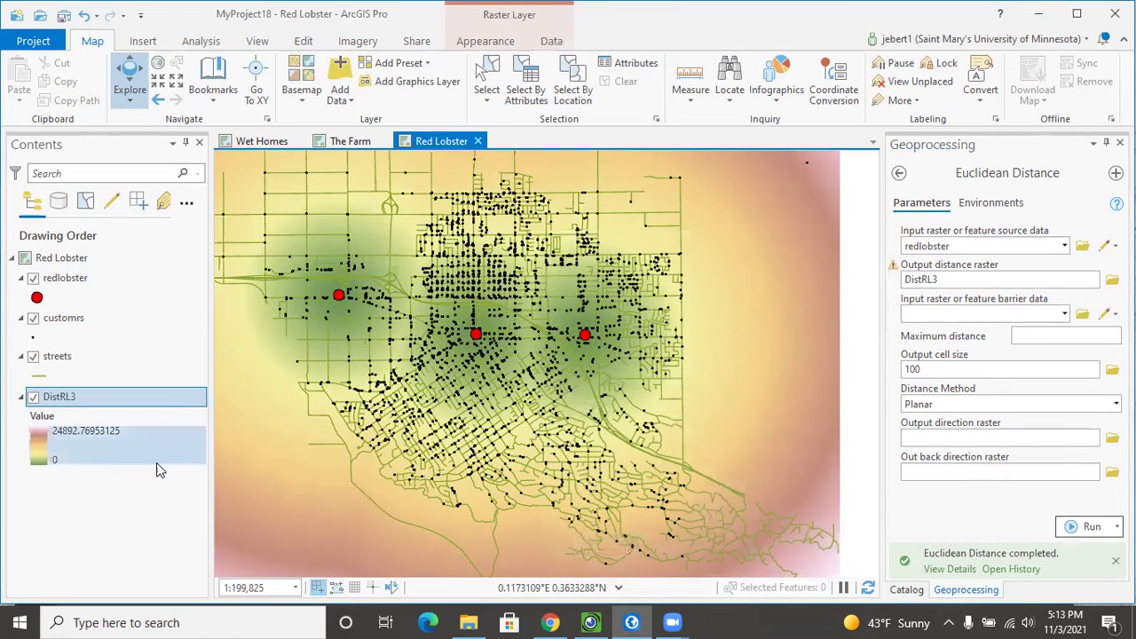
- Check the flow chart in IPEVO Visualizer, return to ArcGIS Pro, and open Raster Calculator with DistFinal as the output raster
{"action": "left_click", "coordinate": [591, 621]}
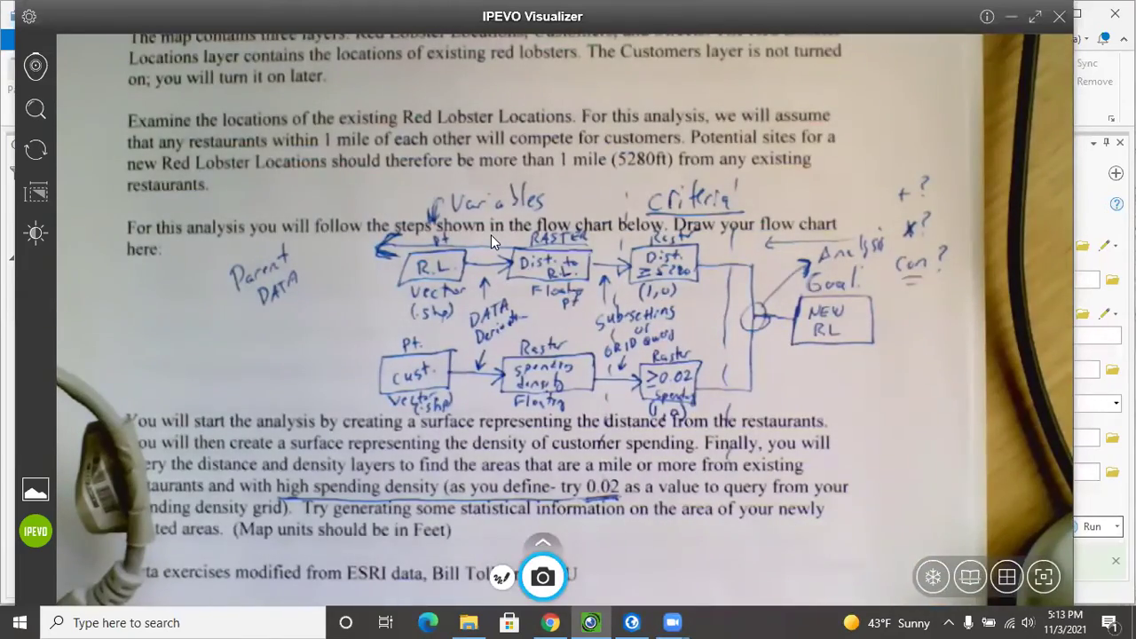
{"action": "left_click", "coordinate": [630, 621]}
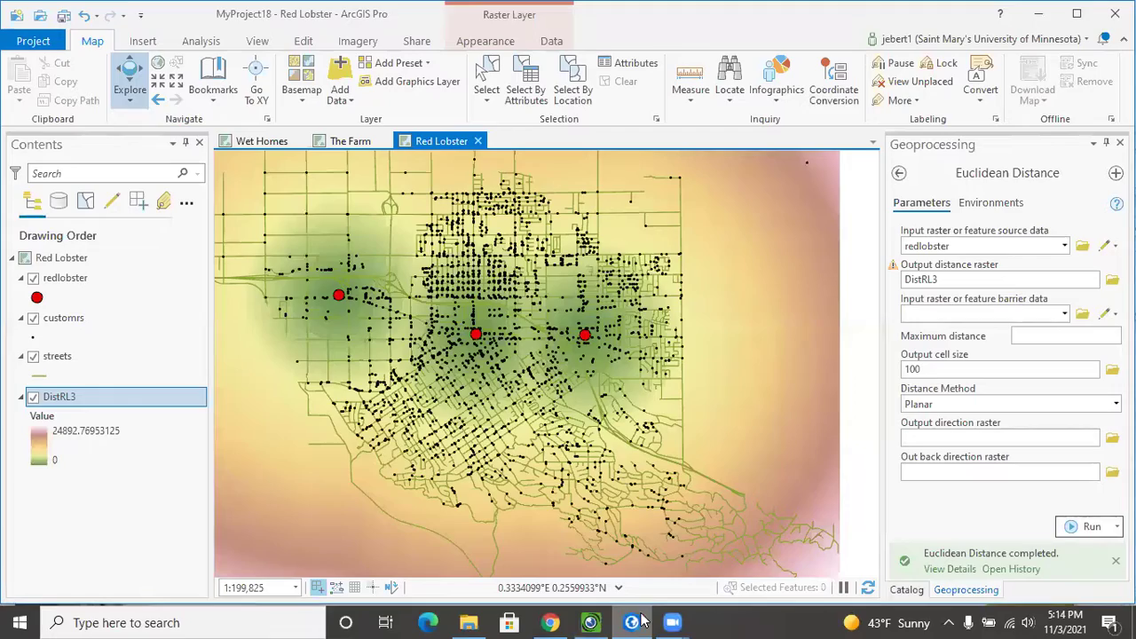
{"action": "left_click", "coordinate": [899, 174]}
{"action": "left_click", "coordinate": [899, 174]}
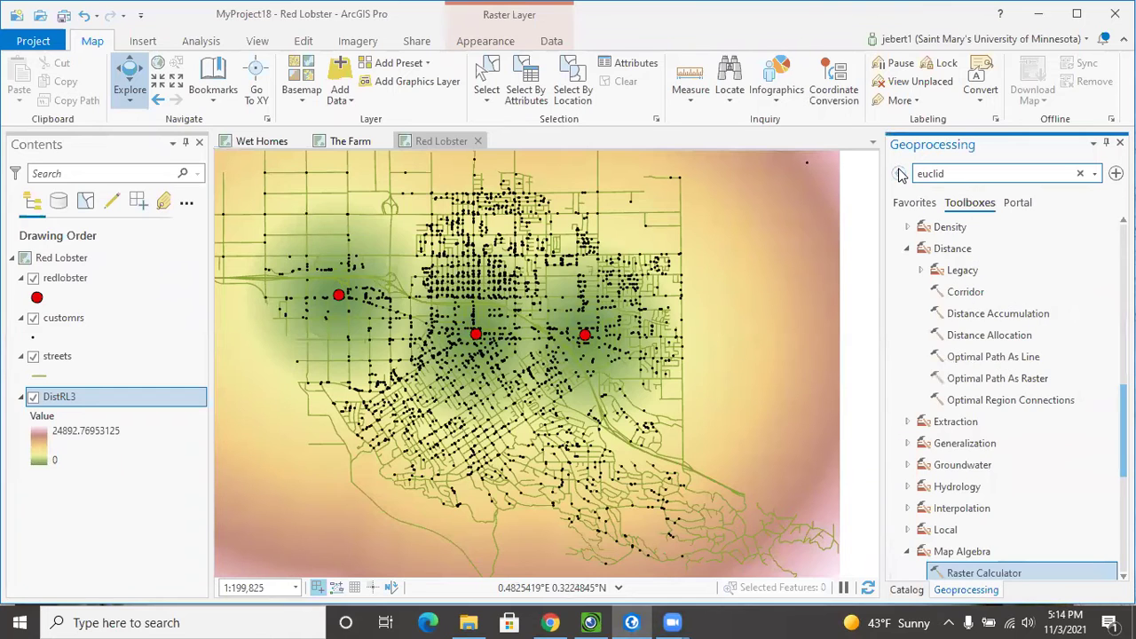
{"action": "scroll", "coordinate": [967, 399], "scroll_direction": "down", "scroll_amount": 3}
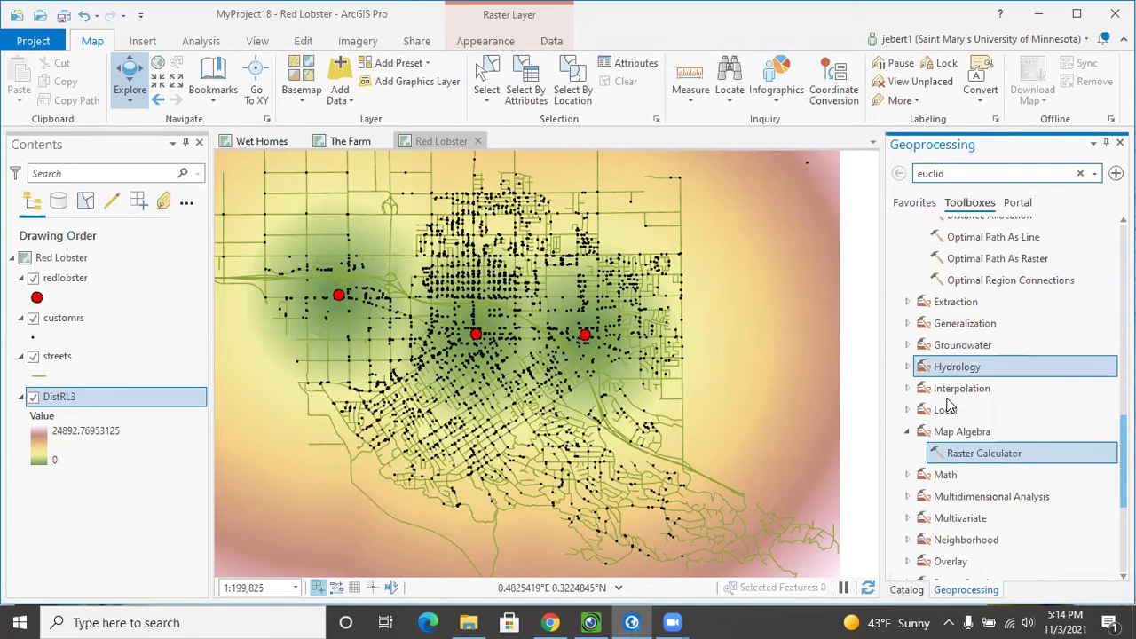
{"action": "left_click", "coordinate": [969, 456]}
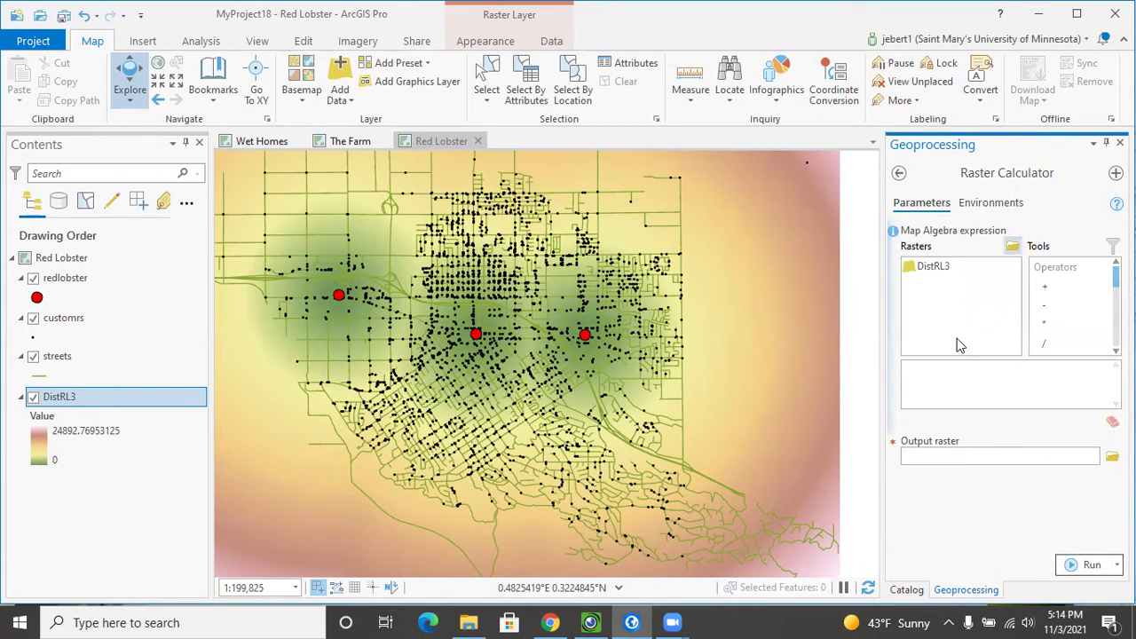
{"action": "left_click", "coordinate": [1077, 455]}
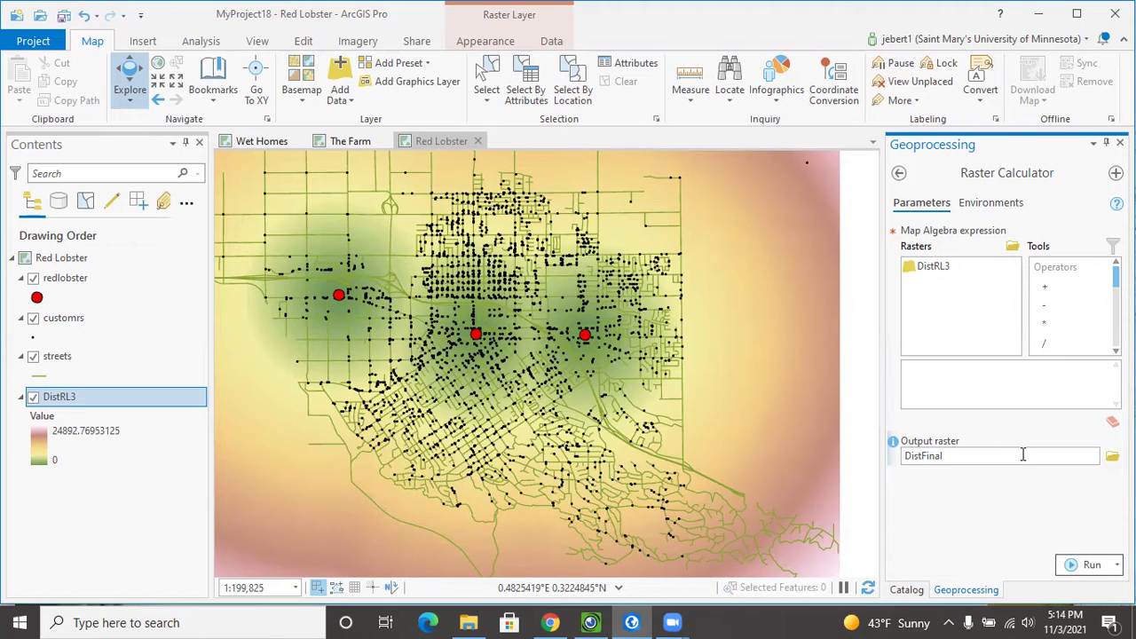
- Build the map algebra expression "DistRL3" >= 5280 and run Raster Calculator
{"action": "double_click", "coordinate": [938, 268]}
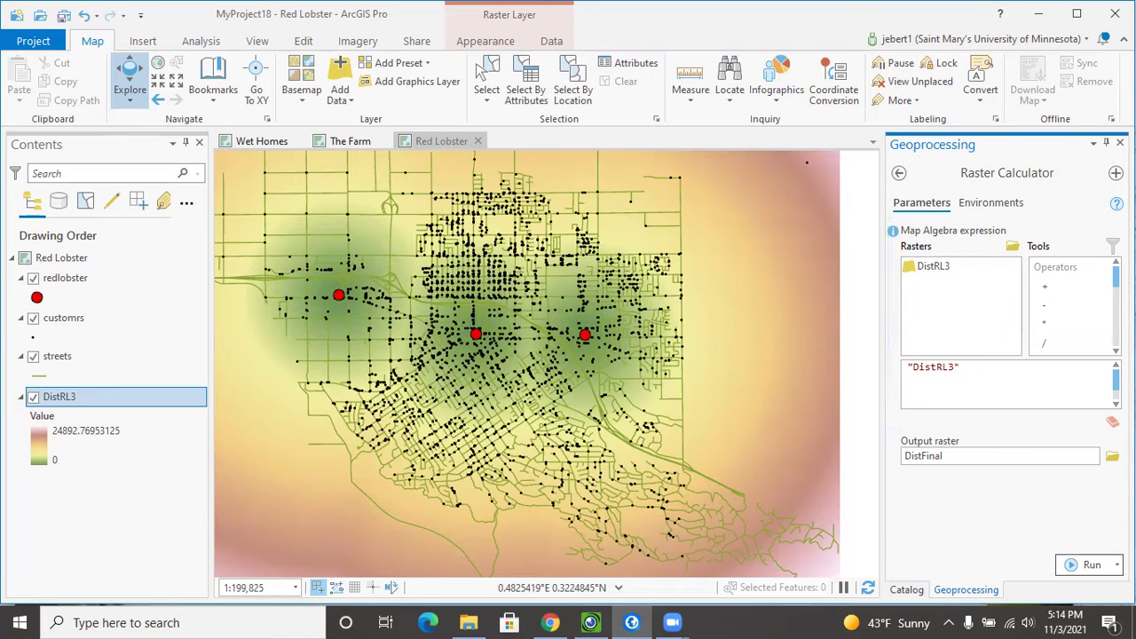
{"action": "left_click", "coordinate": [982, 373]}
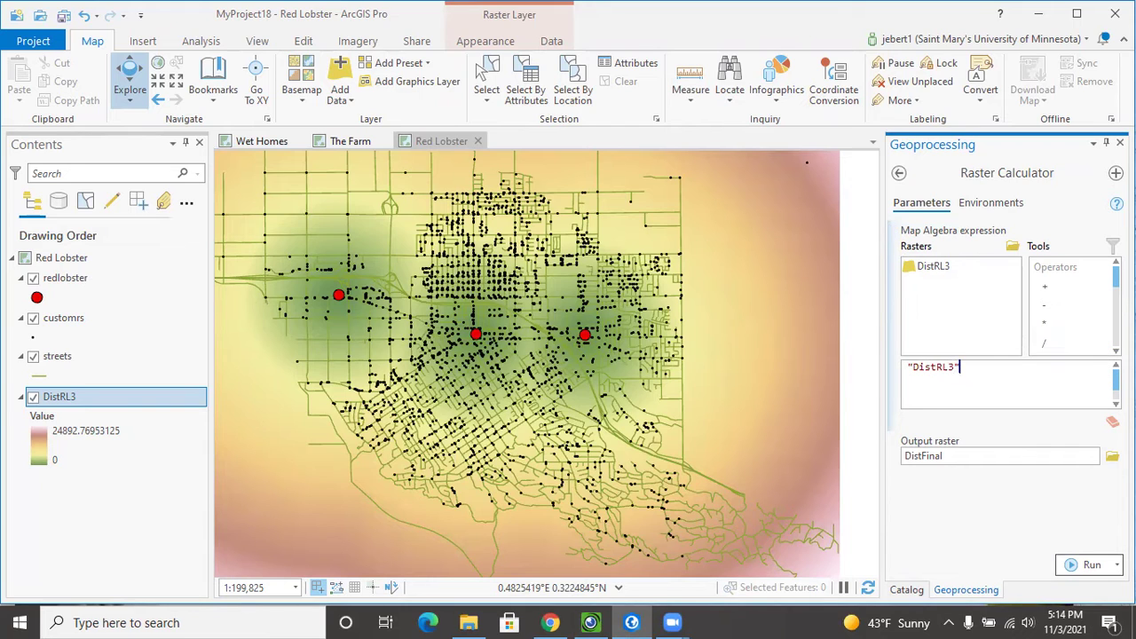
{"action": "scroll", "coordinate": [1094, 348], "scroll_direction": "down", "scroll_amount": 1}
{"action": "scroll", "coordinate": [1051, 346], "scroll_direction": "down", "scroll_amount": 1}
{"action": "double_click", "coordinate": [1049, 346]}
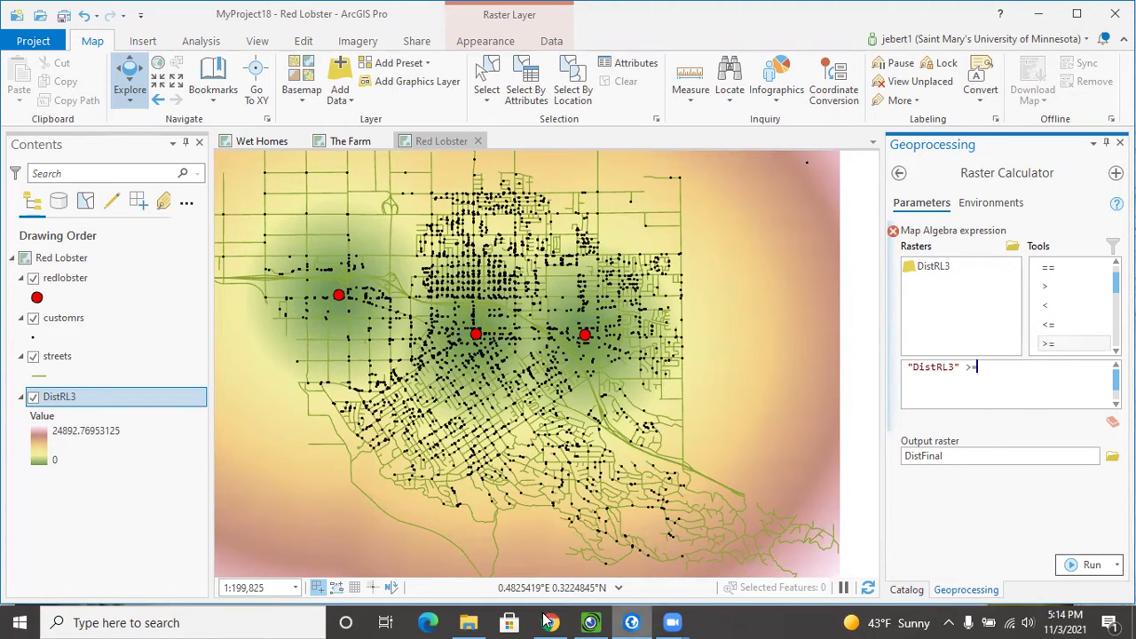
{"action": "left_click", "coordinate": [590, 622]}
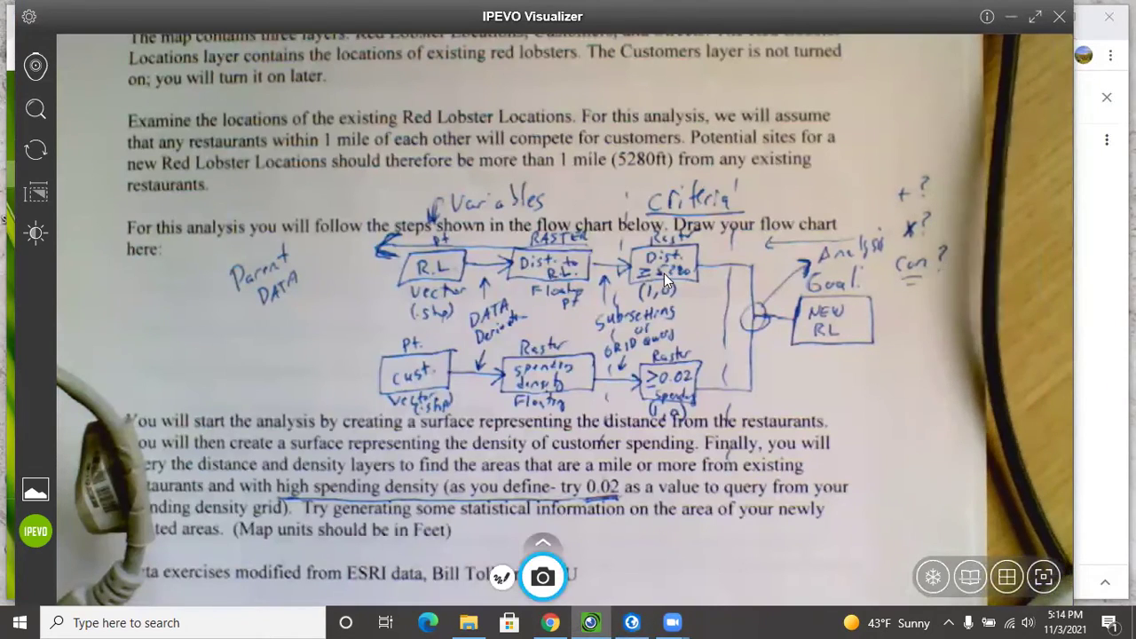
{"action": "left_click", "coordinate": [631, 622]}
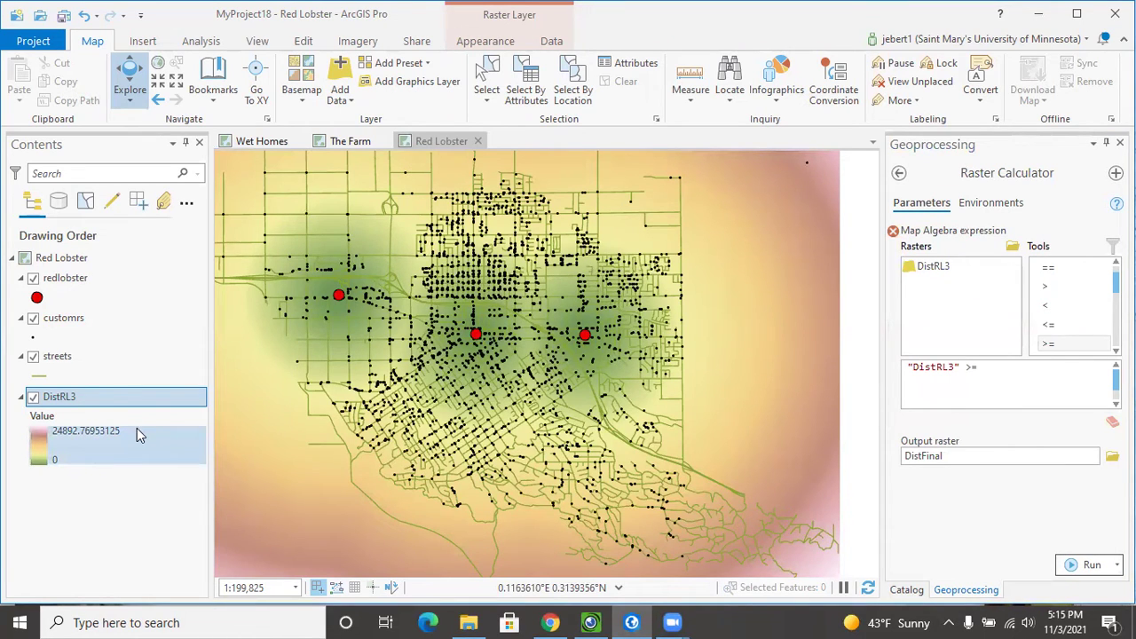
{"action": "left_click", "coordinate": [990, 367]}
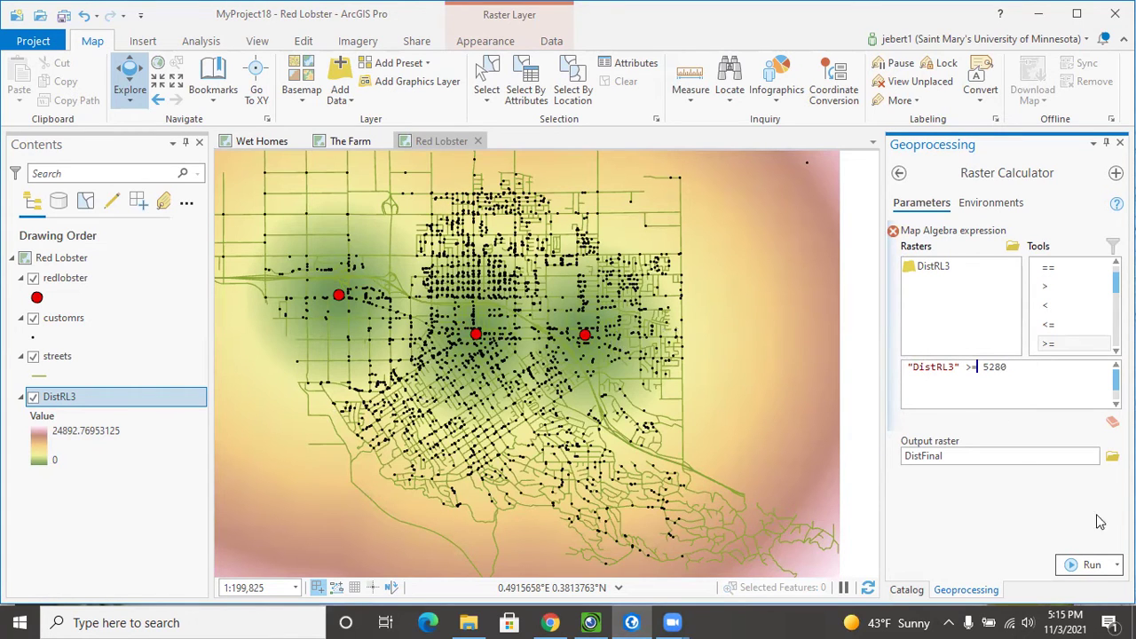
{"action": "left_click", "coordinate": [1090, 566]}
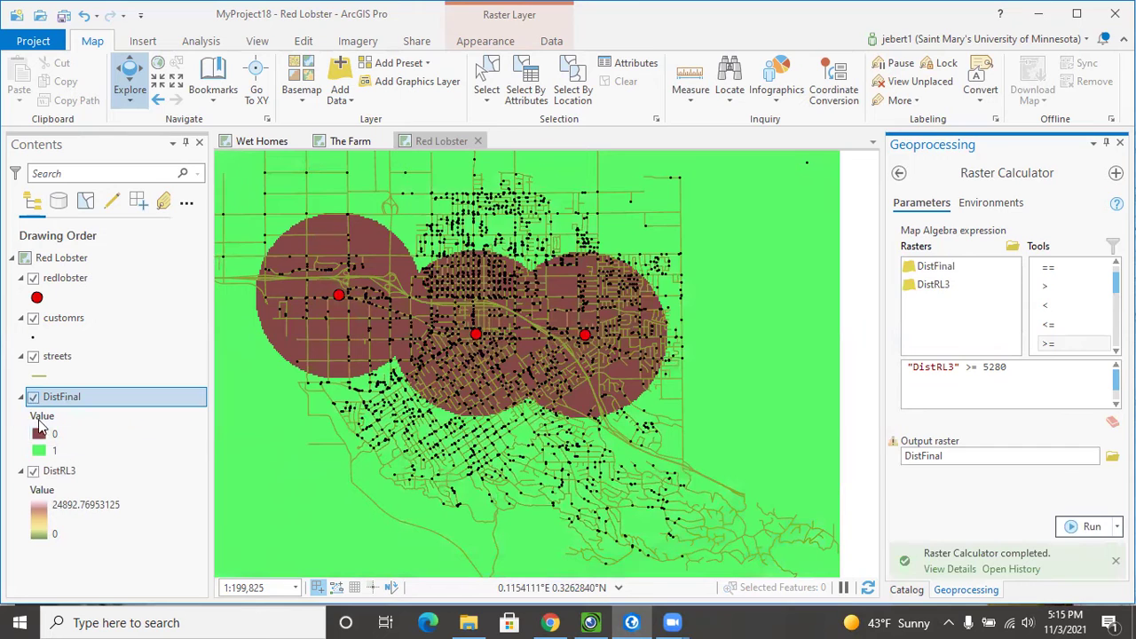
- Hide and collapse the DistRL3 layer and set the 0 value of DistFinal to no color
{"action": "left_click", "coordinate": [33, 471]}
{"action": "left_click", "coordinate": [21, 471]}
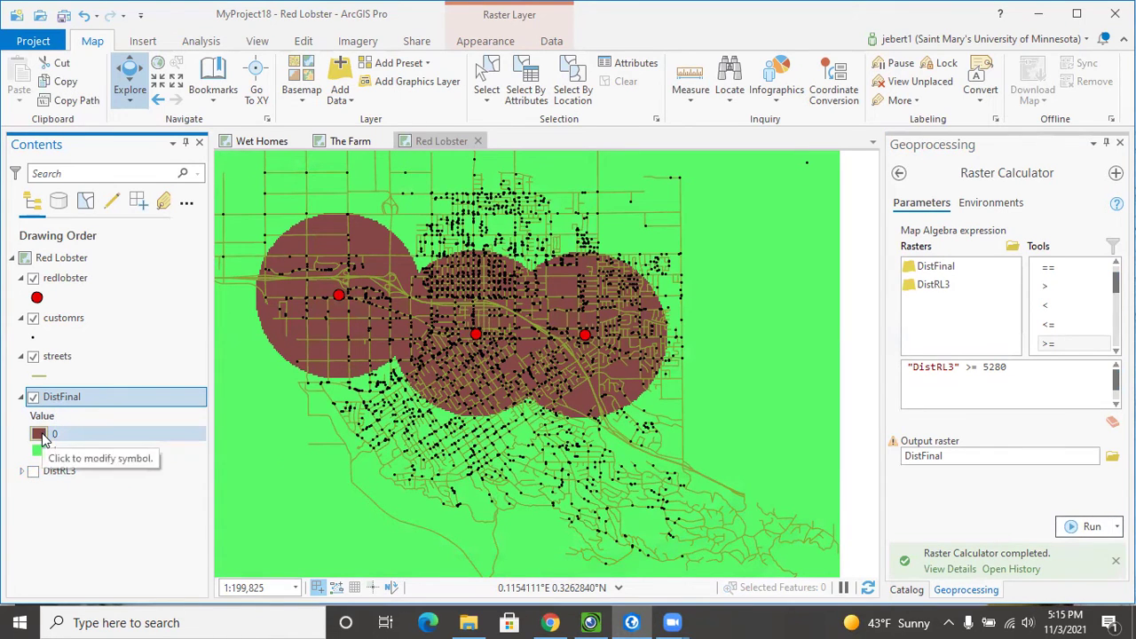
{"action": "left_click", "coordinate": [38, 434]}
{"action": "left_click", "coordinate": [37, 434]}
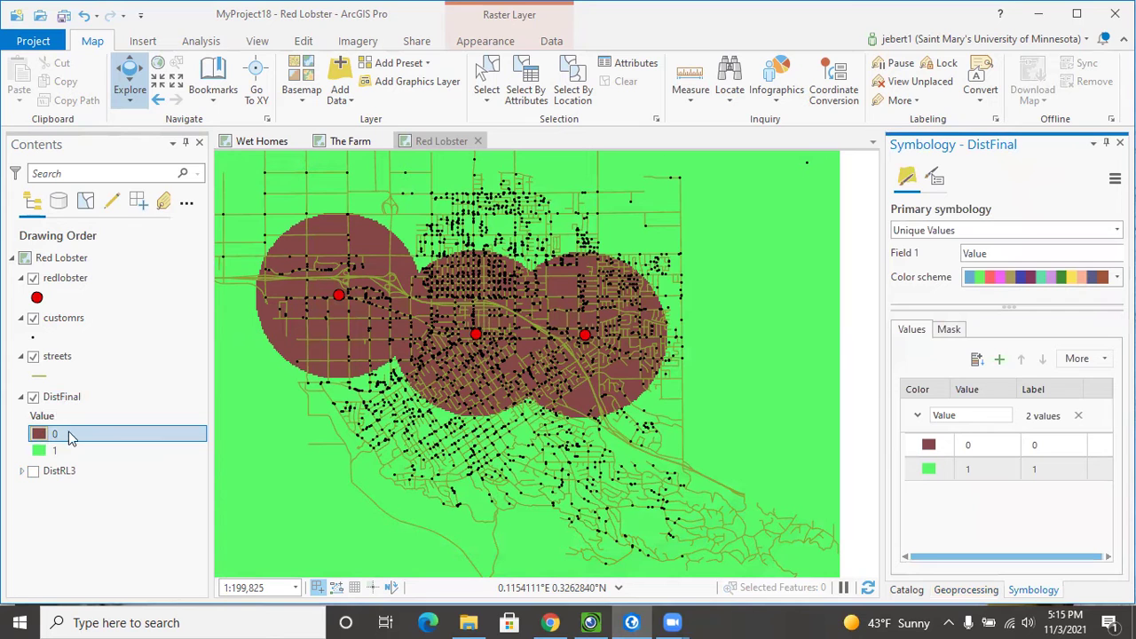
{"action": "left_click", "coordinate": [928, 445]}
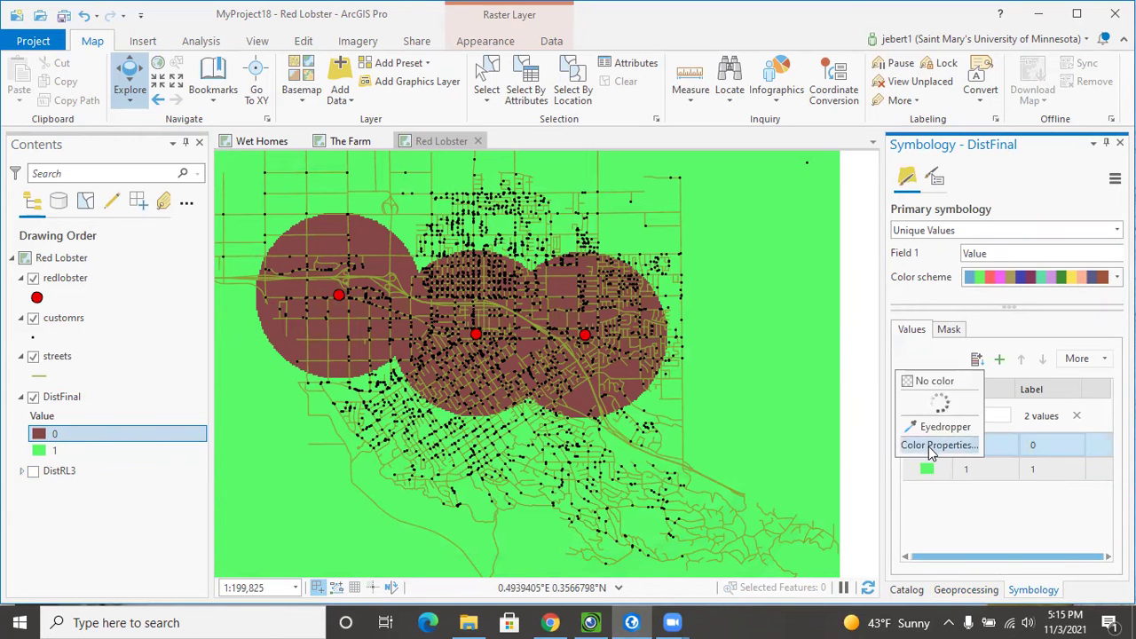
{"action": "left_click", "coordinate": [921, 379]}
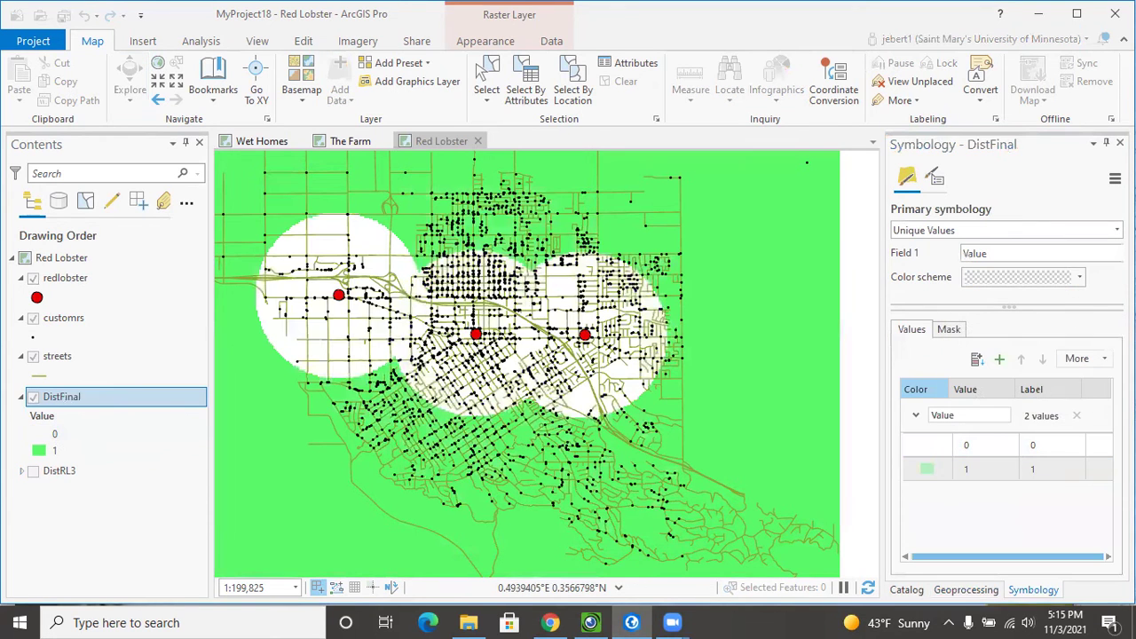
{"action": "left_click", "coordinate": [1119, 144]}
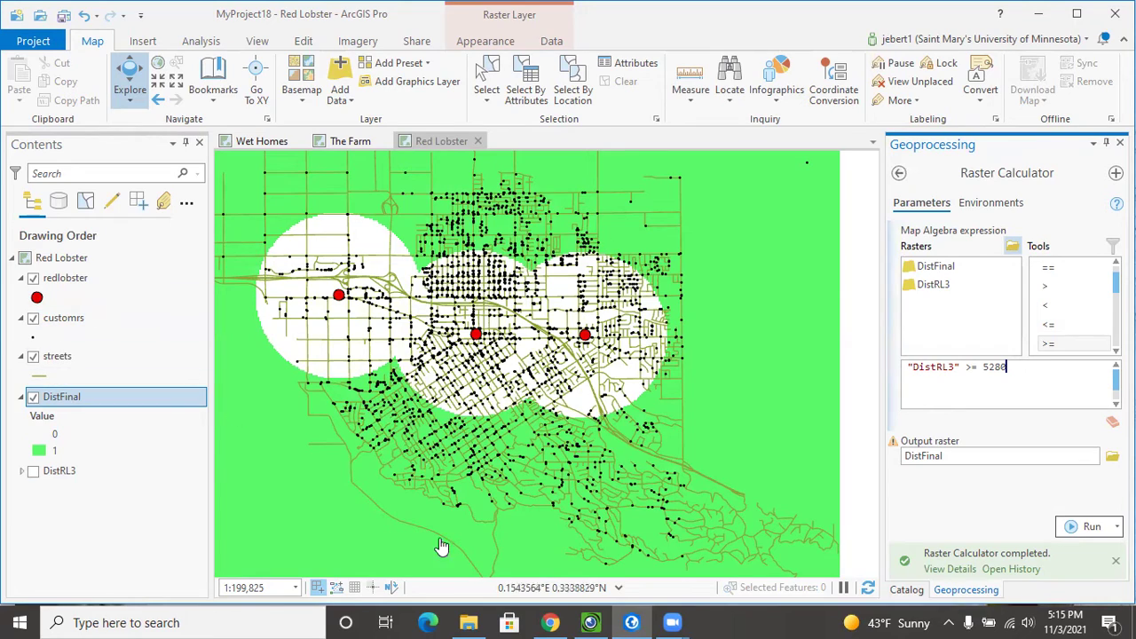
- Check the flow chart in IPEVO Visualizer, return to ArcGIS Pro, and expand the Density toolset of the Spatial Analyst Tools
{"action": "left_click", "coordinate": [590, 622]}
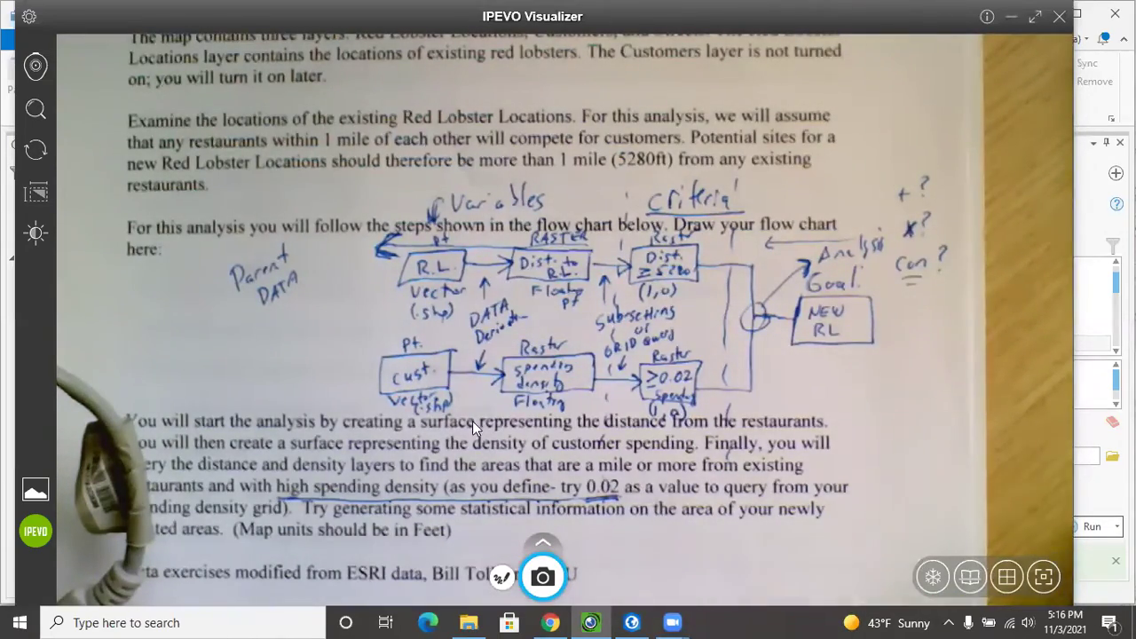
{"action": "left_click", "coordinate": [634, 621]}
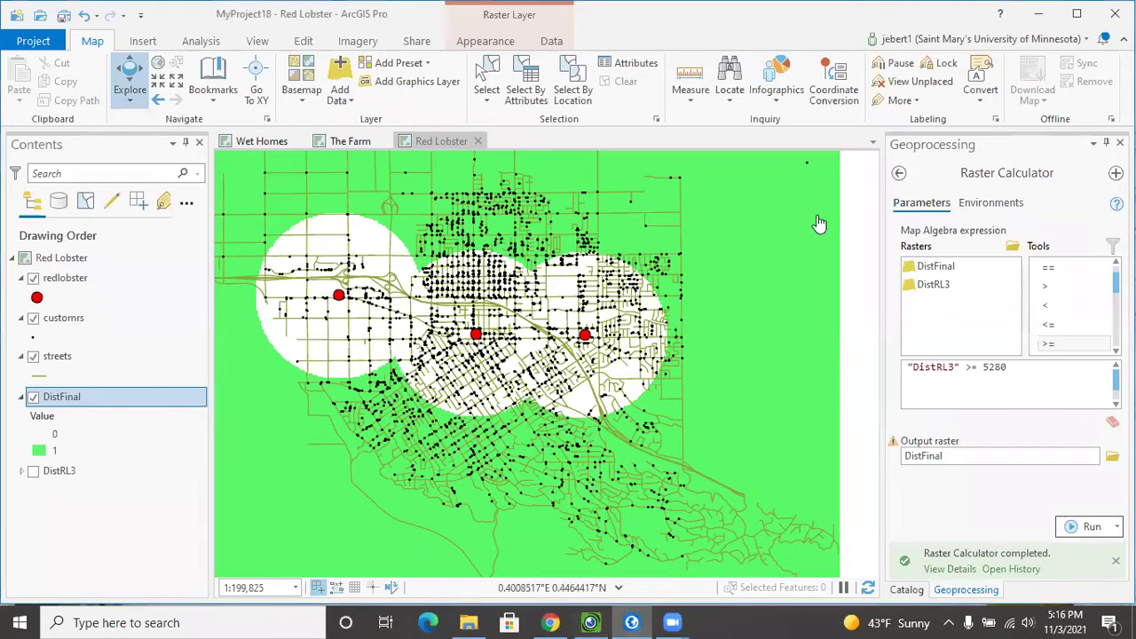
{"action": "left_click", "coordinate": [898, 175]}
{"action": "left_click", "coordinate": [899, 175]}
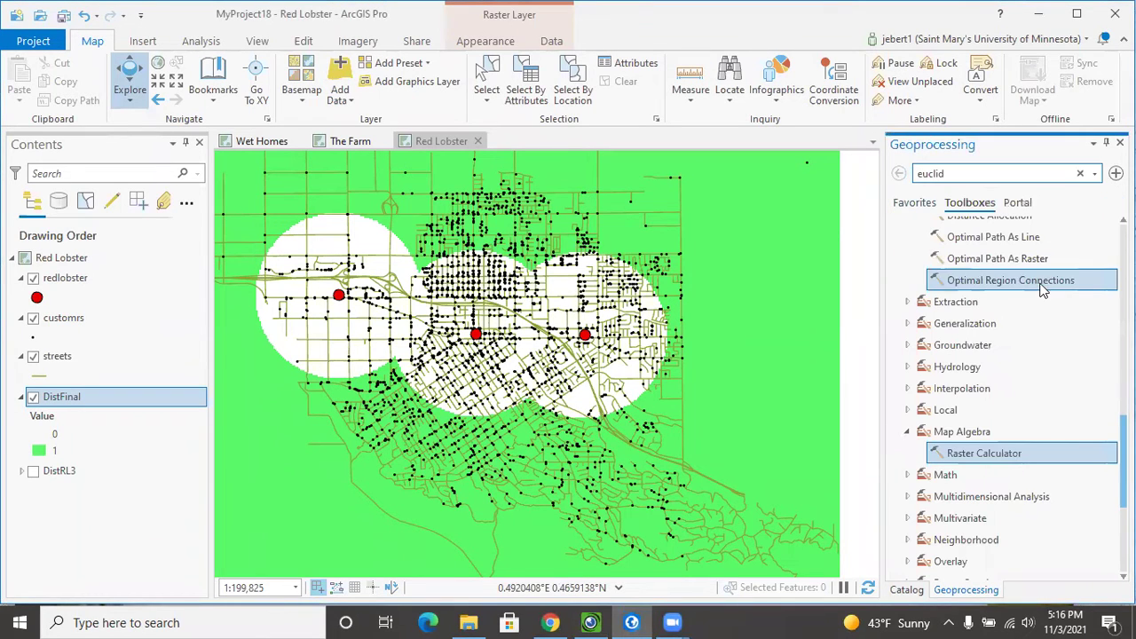
{"action": "scroll", "coordinate": [903, 388], "scroll_direction": "up", "scroll_amount": 6}
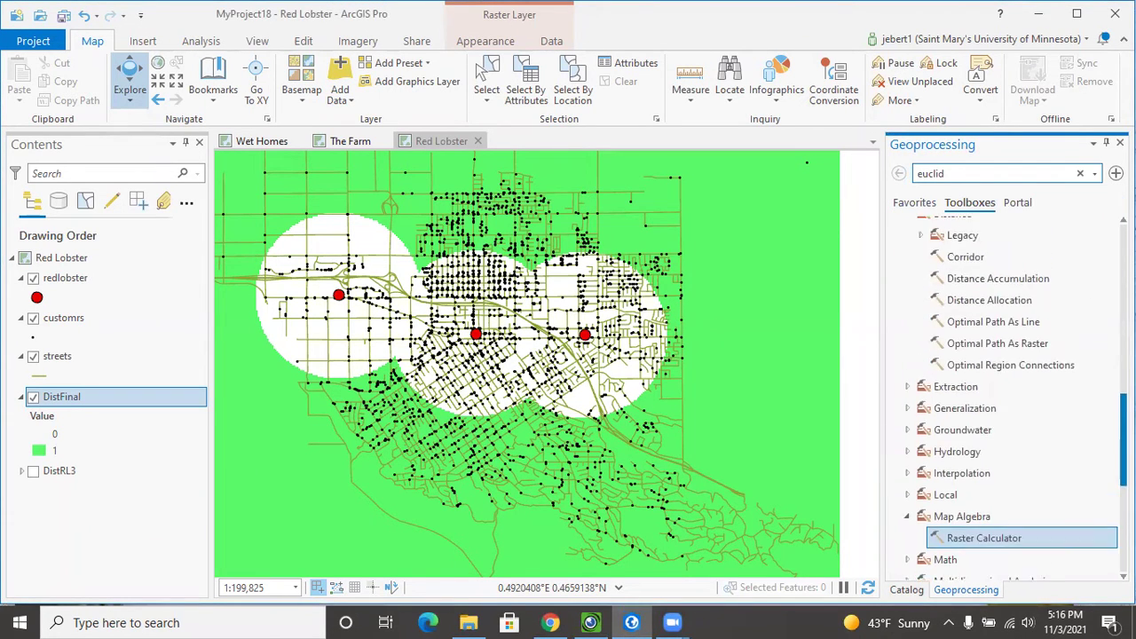
{"action": "left_click", "coordinate": [906, 383]}
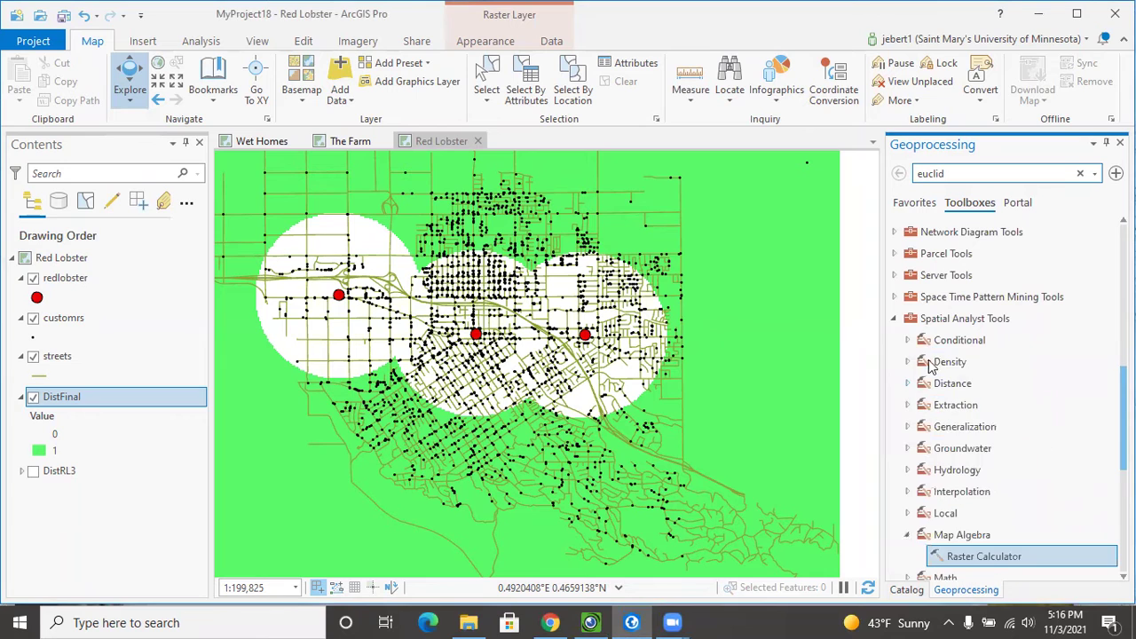
{"action": "left_click", "coordinate": [908, 362]}
{"action": "left_click", "coordinate": [910, 368]}
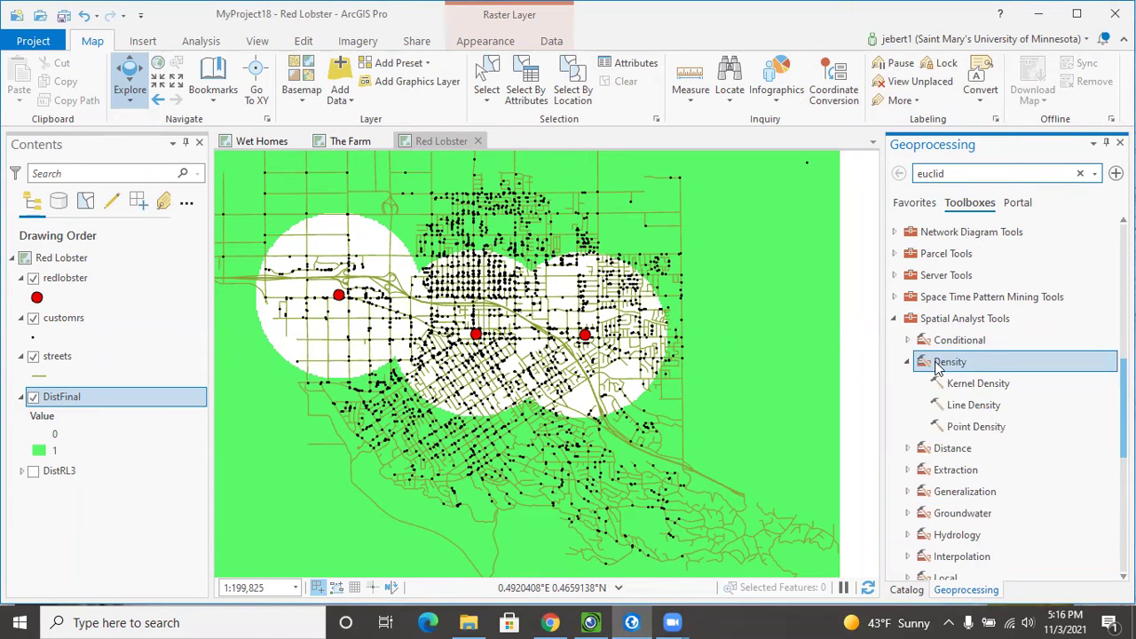
{"action": "double_click", "coordinate": [949, 362]}
{"action": "left_click", "coordinate": [908, 363]}
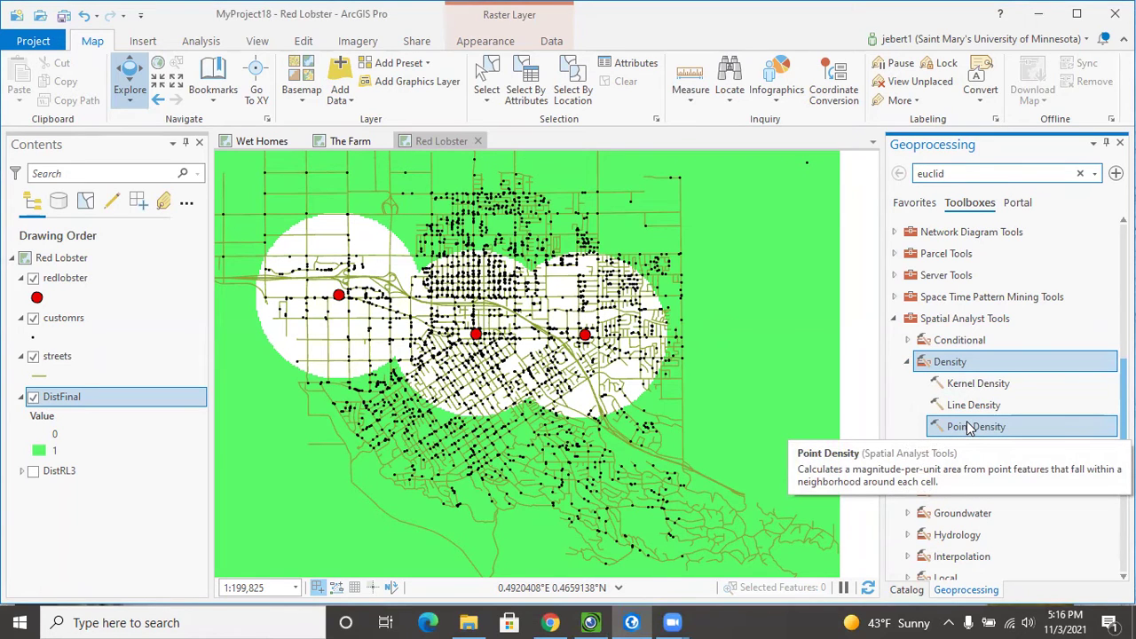
- Open the Kernel Density tool and choose redlobster as its input point features
{"action": "double_click", "coordinate": [970, 427]}
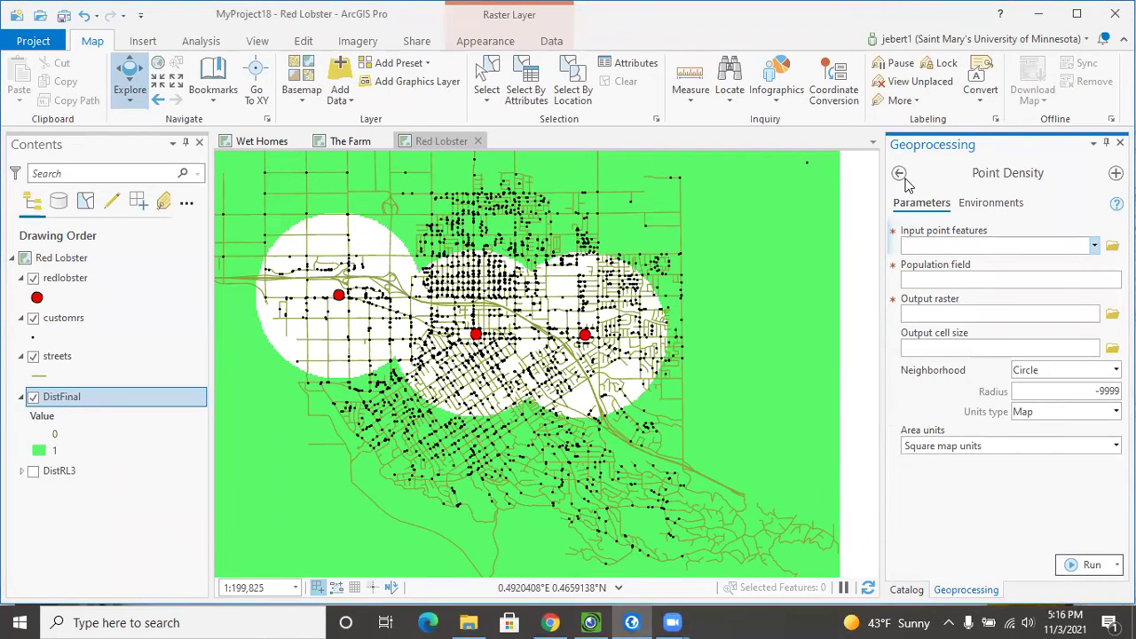
{"action": "left_click", "coordinate": [897, 172]}
{"action": "double_click", "coordinate": [968, 384]}
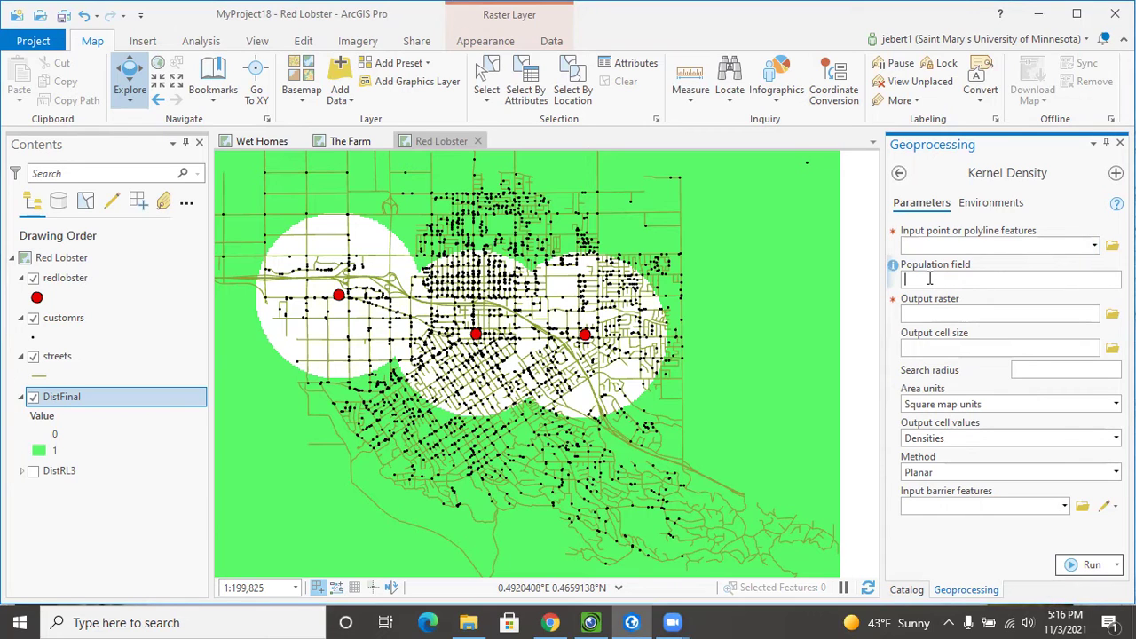
{"action": "left_click", "coordinate": [929, 277]}
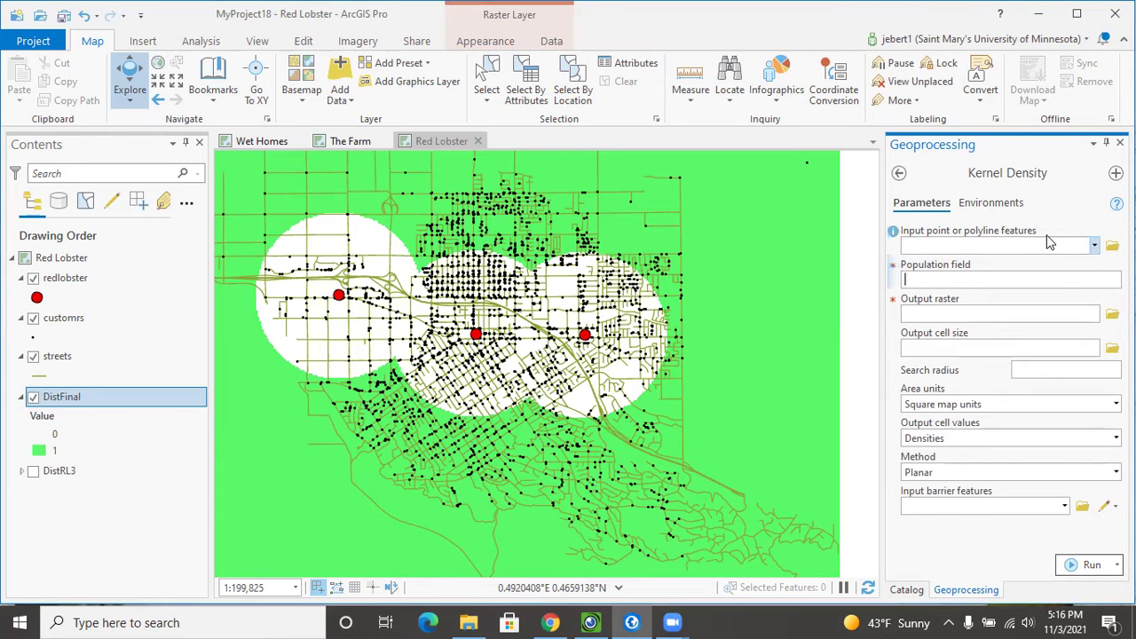
{"action": "left_click", "coordinate": [1095, 246]}
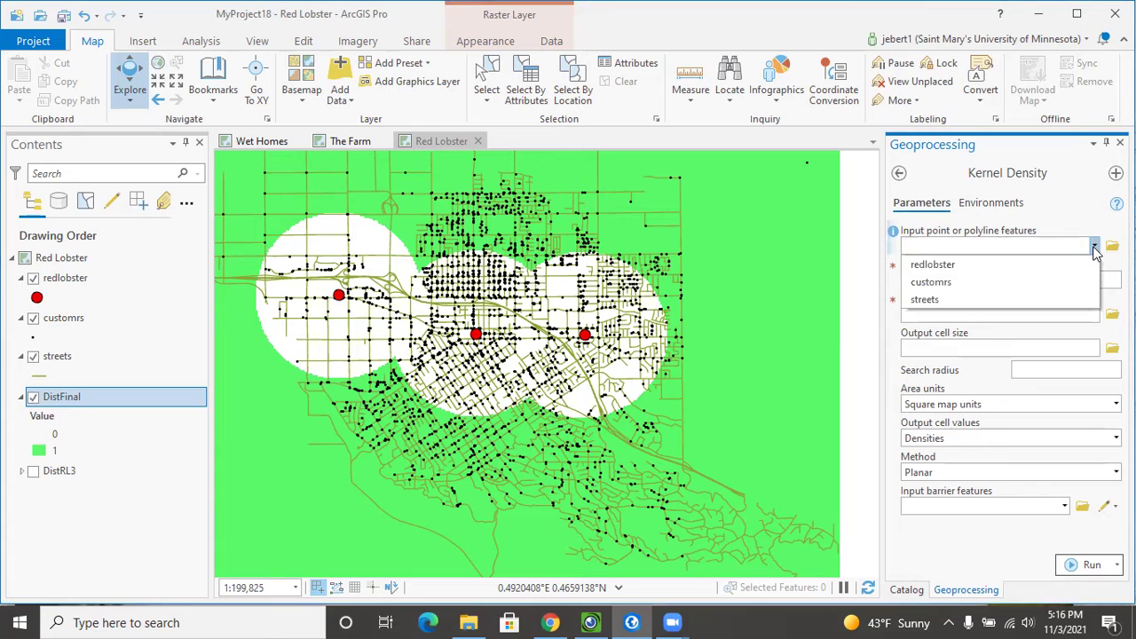
{"action": "left_click", "coordinate": [942, 271]}
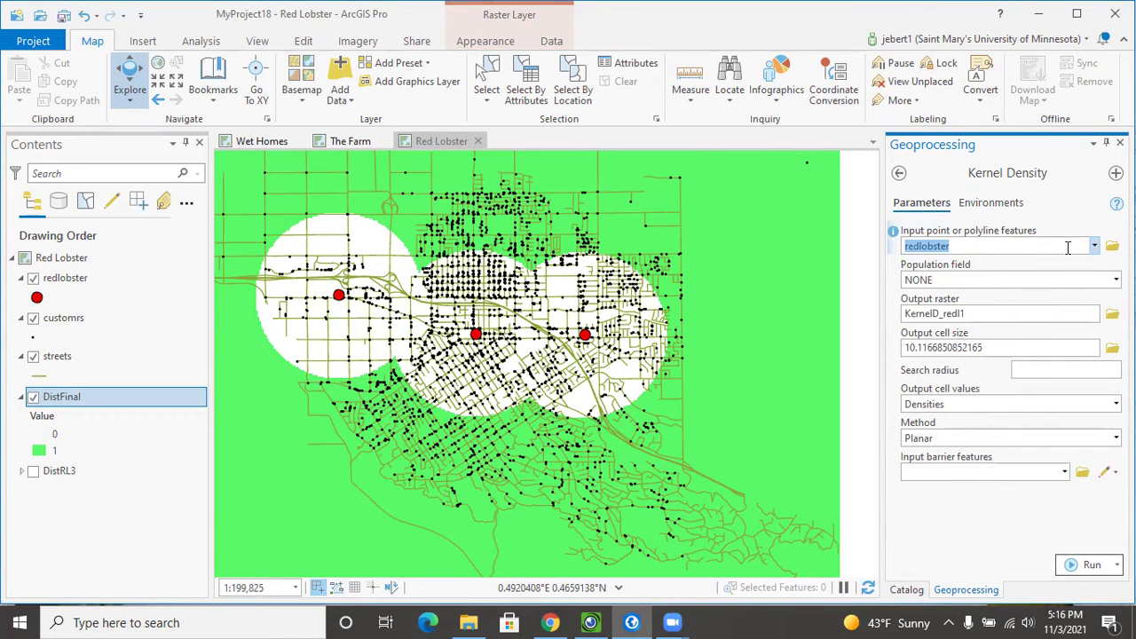
- Set the Kernel Density input features to customrs and the population field to SPENDING
{"action": "left_click", "coordinate": [1094, 246]}
{"action": "left_click", "coordinate": [939, 279]}
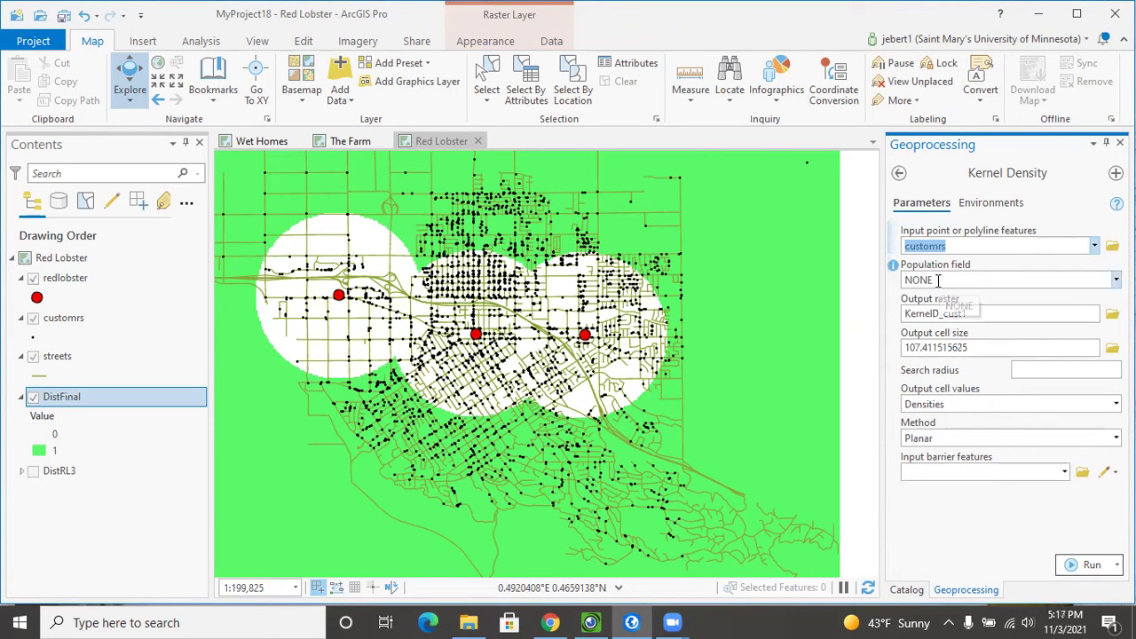
{"action": "left_click", "coordinate": [1115, 279]}
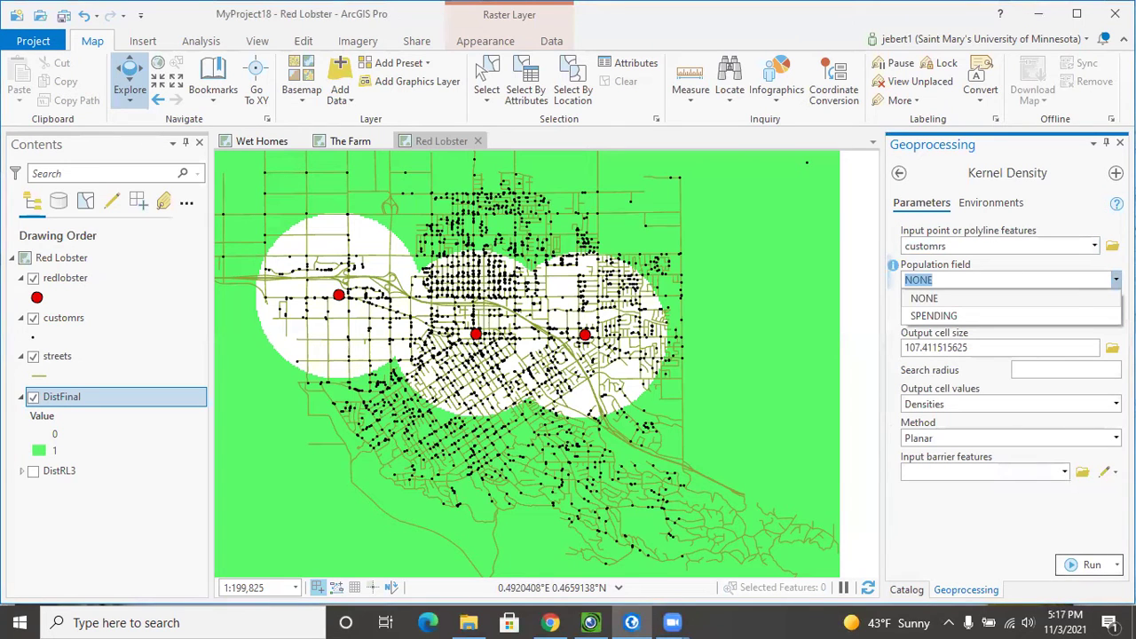
{"action": "left_click", "coordinate": [1051, 320]}
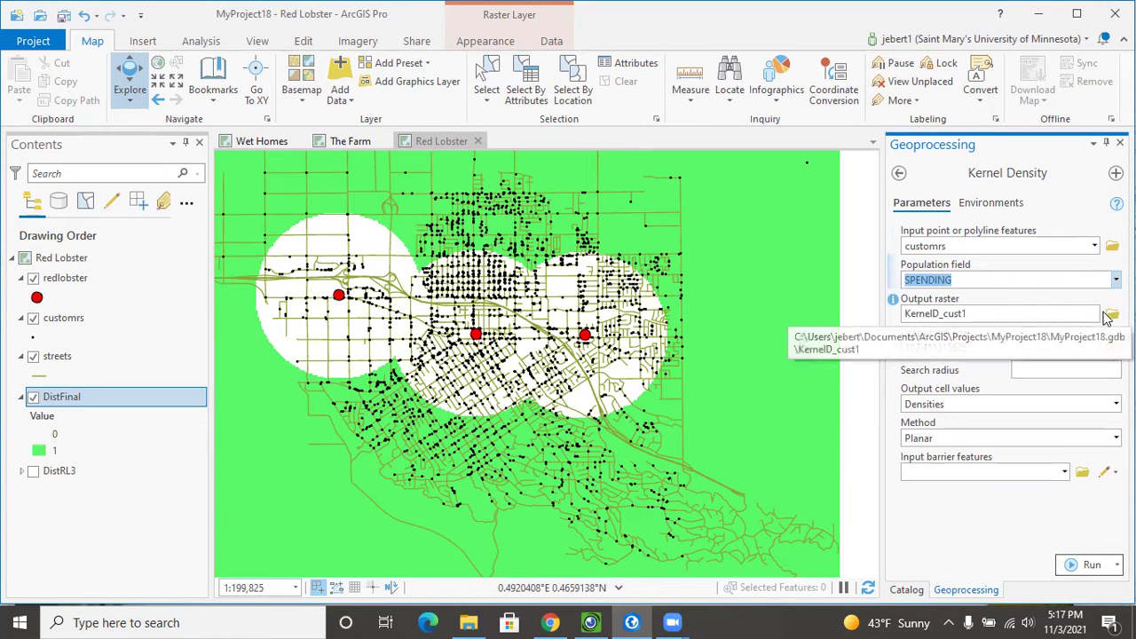
- Name the output raster Spending in the W2_2021 folder, checking the flow chart in IPEVO Visualizer before returning to ArcGIS Pro to save
{"action": "left_click", "coordinate": [1056, 312]}
{"action": "left_click", "coordinate": [1111, 315]}
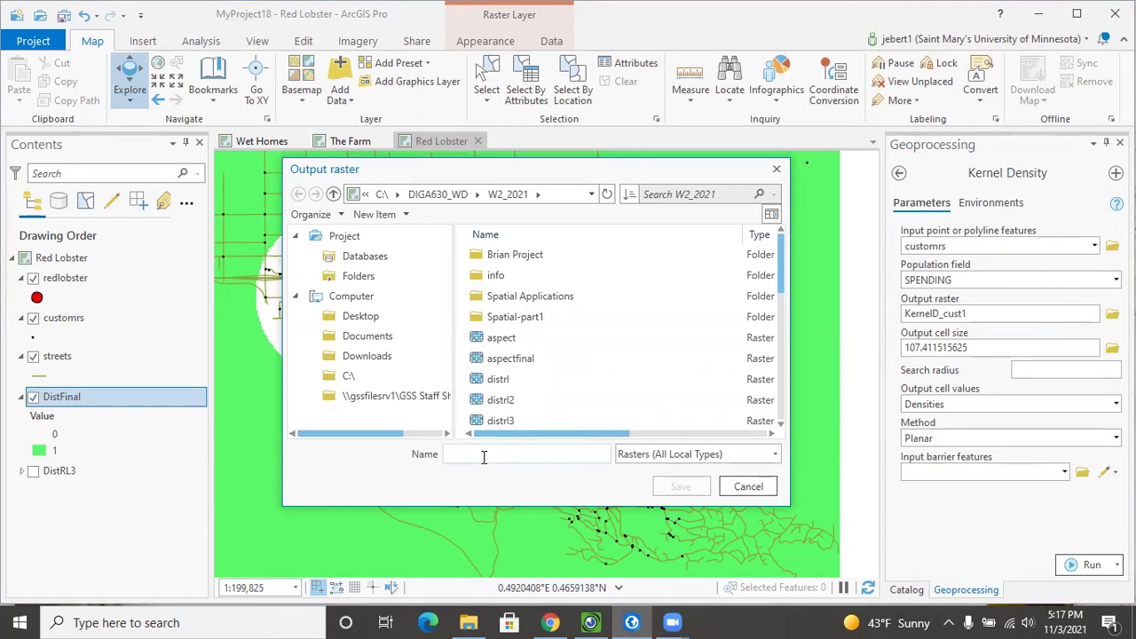
{"action": "left_click", "coordinate": [483, 456]}
{"action": "type", "text": "Spending"}
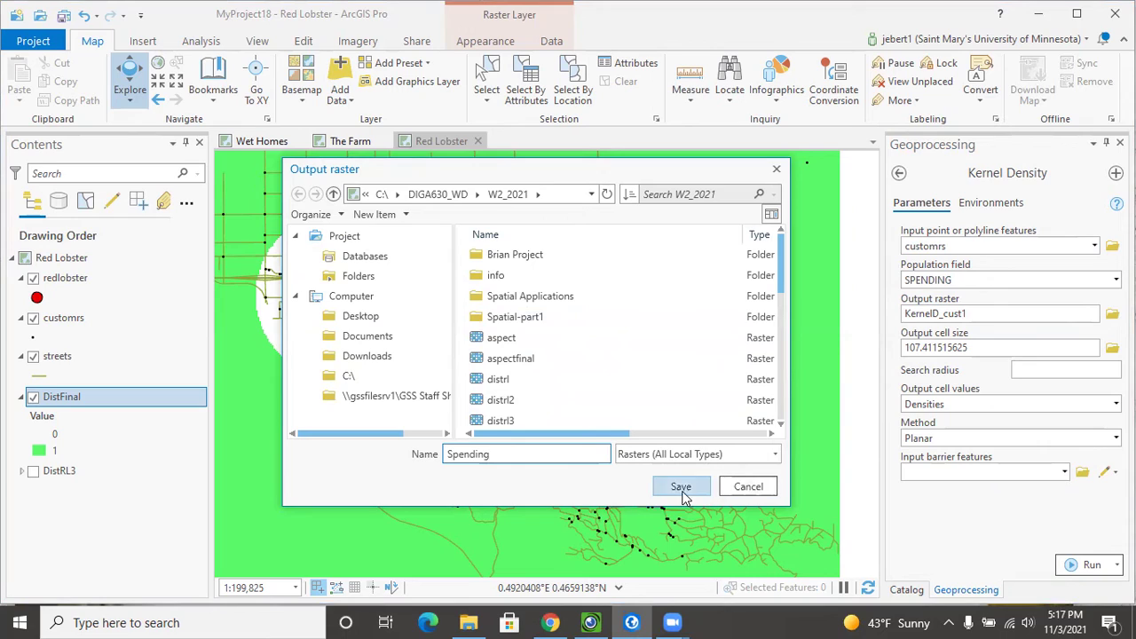
{"action": "left_click", "coordinate": [590, 622]}
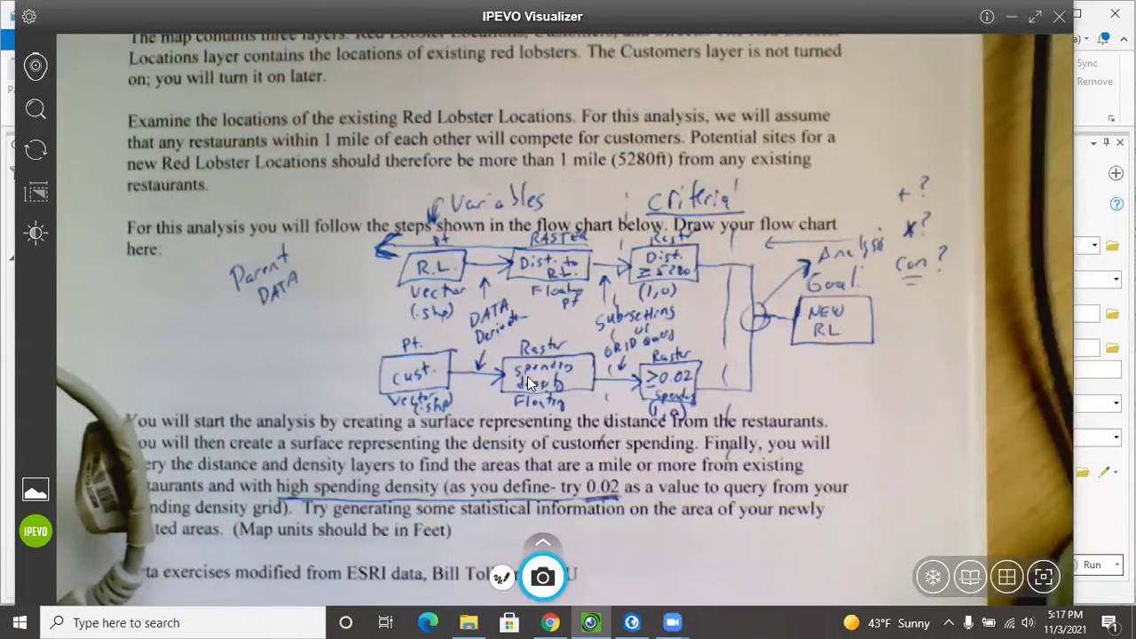
{"action": "left_click", "coordinate": [631, 622]}
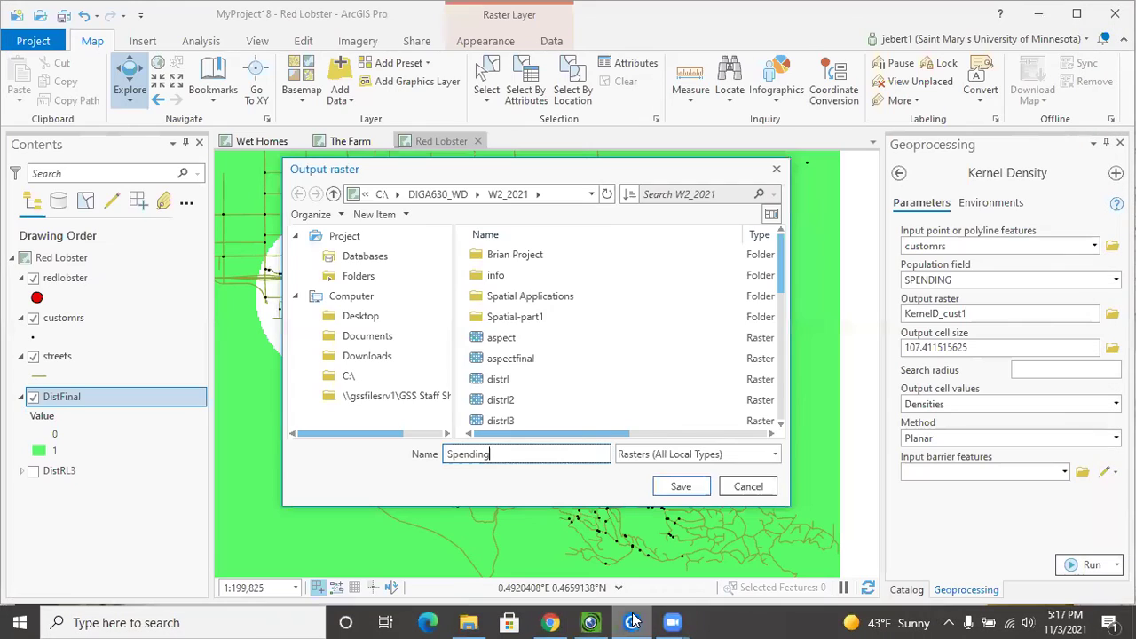
{"action": "left_click", "coordinate": [679, 486]}
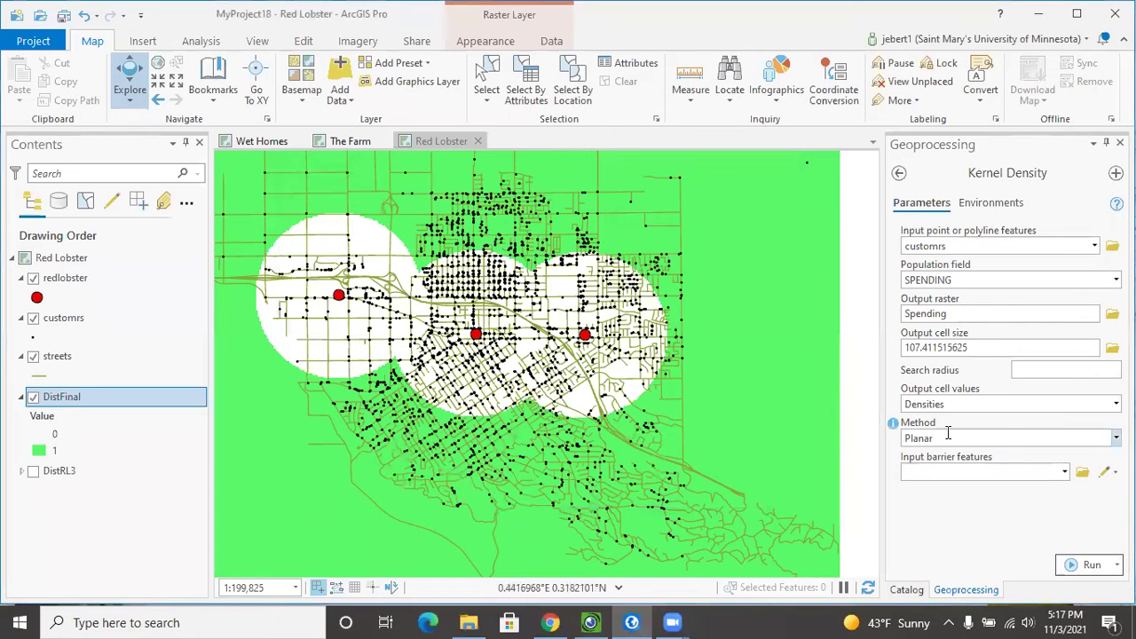
- Set the output cell size to 100 and run Kernel Density
{"action": "left_click_drag", "start_coordinate": [974, 347], "coordinate": [899, 352]}
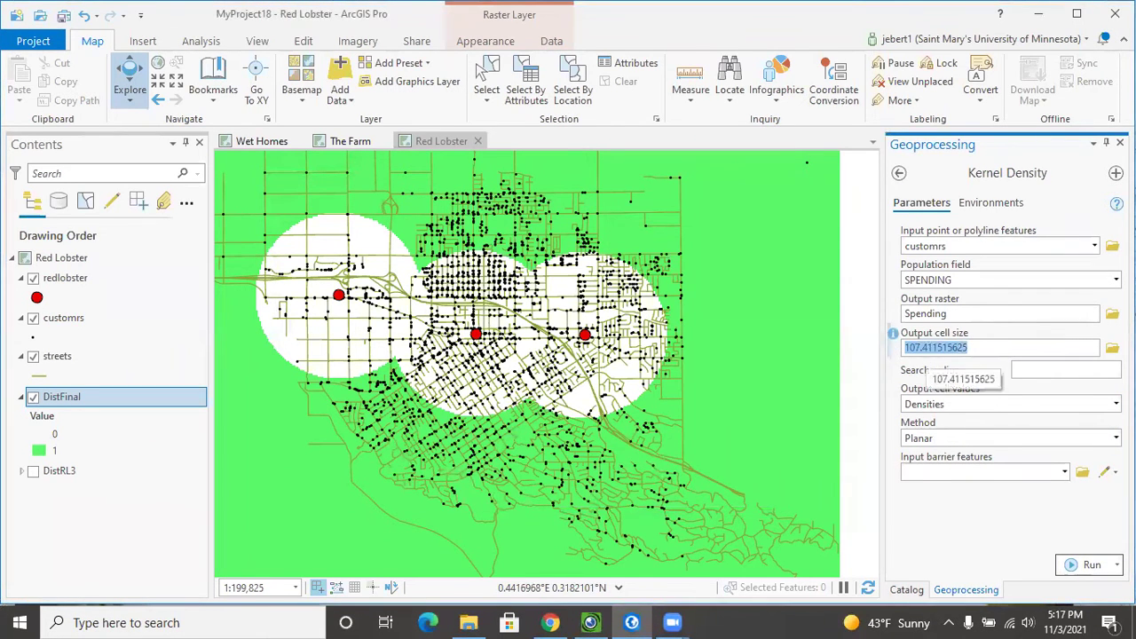
{"action": "type", "text": "100"}
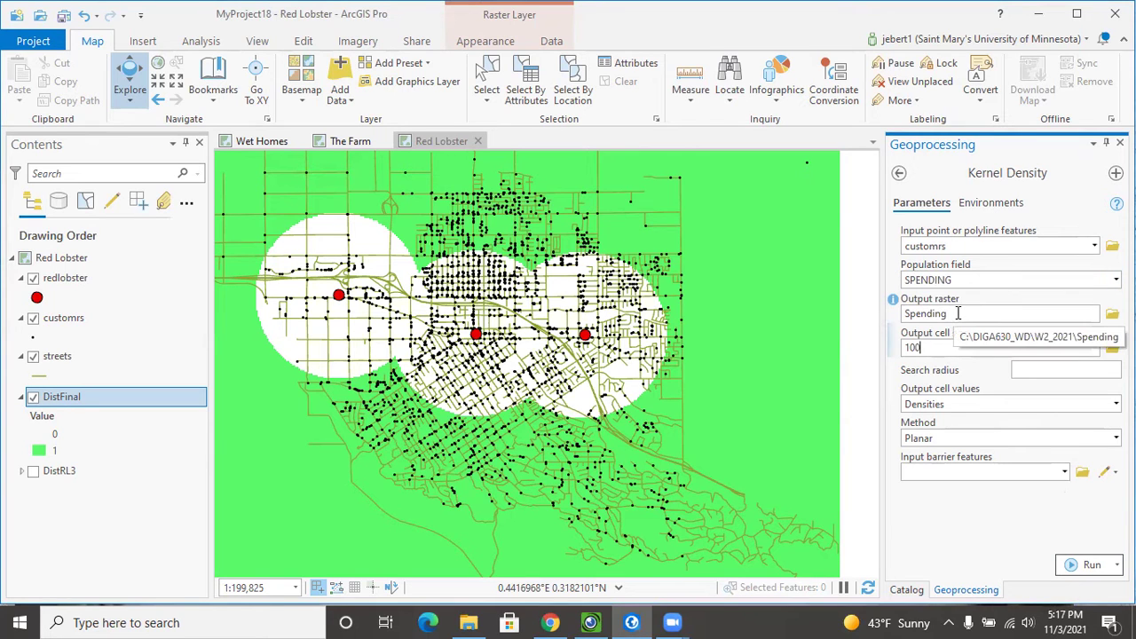
{"action": "left_click", "coordinate": [1078, 567]}
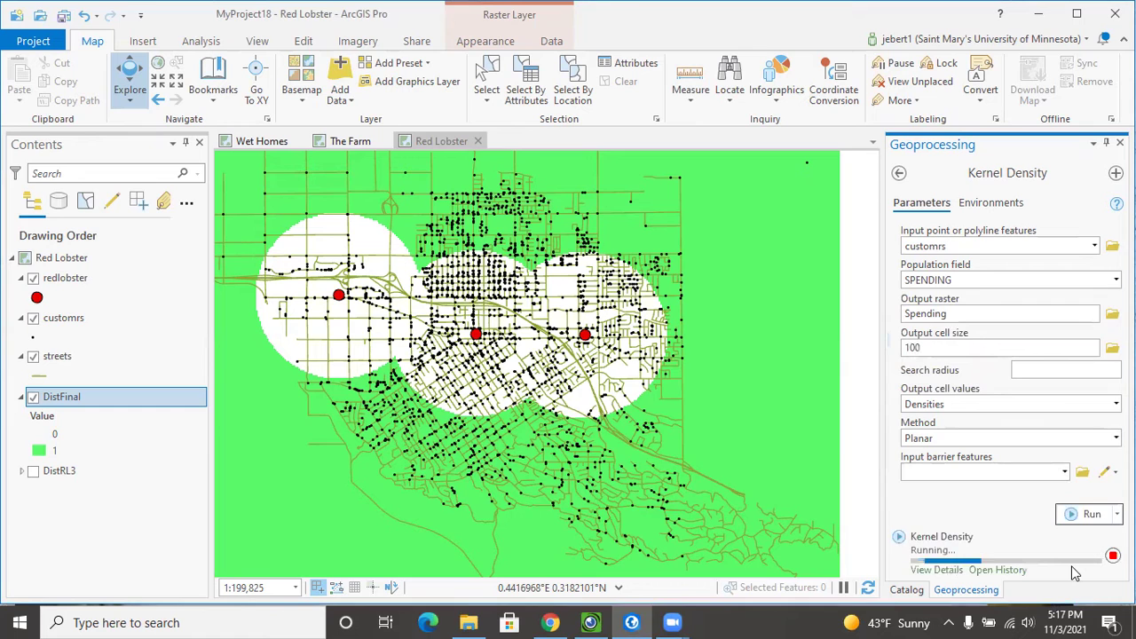
{"action": "mouse_move", "coordinate": [1074, 573]}
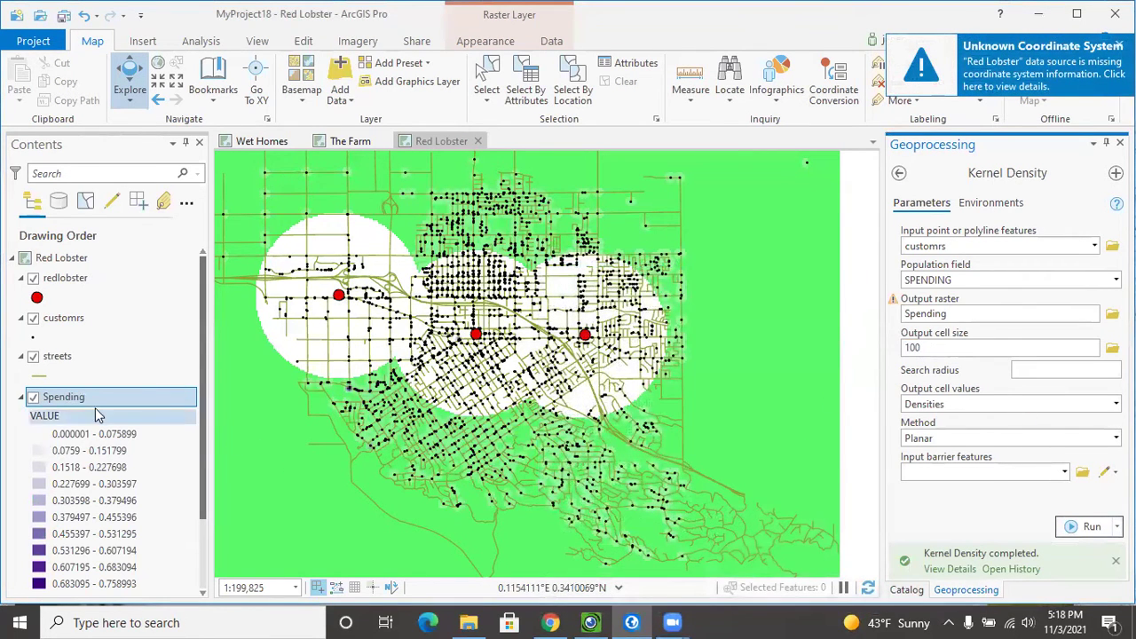
- Hide the DistFinal and streets layers on the map
{"action": "left_click_drag", "start_coordinate": [202, 363], "coordinate": [198, 469]}
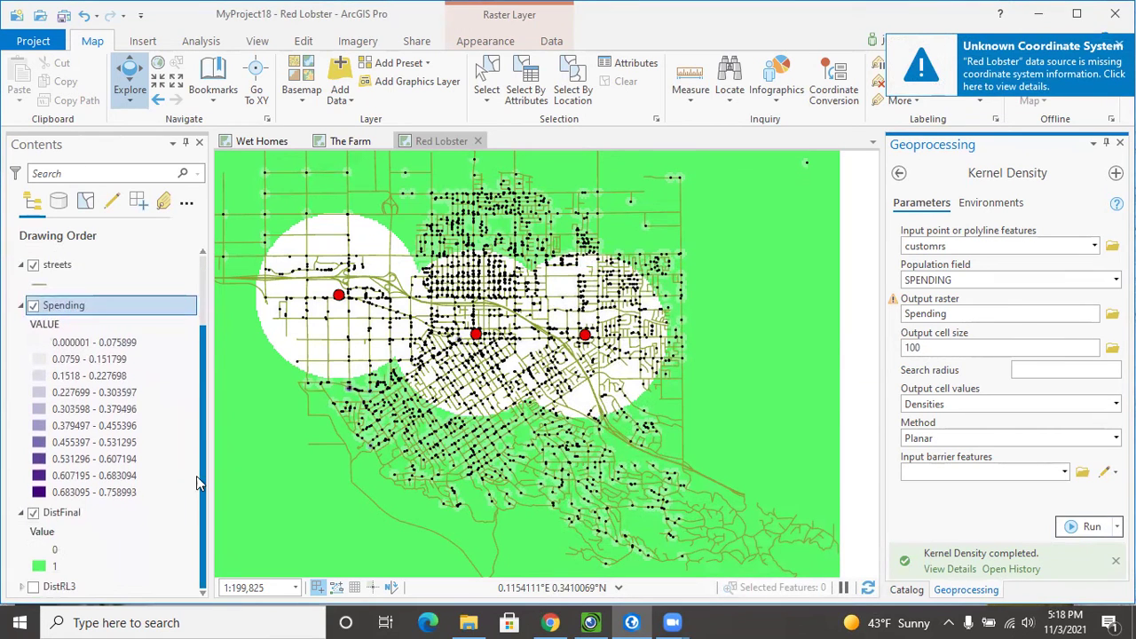
{"action": "left_click", "coordinate": [33, 513]}
{"action": "left_click", "coordinate": [33, 266]}
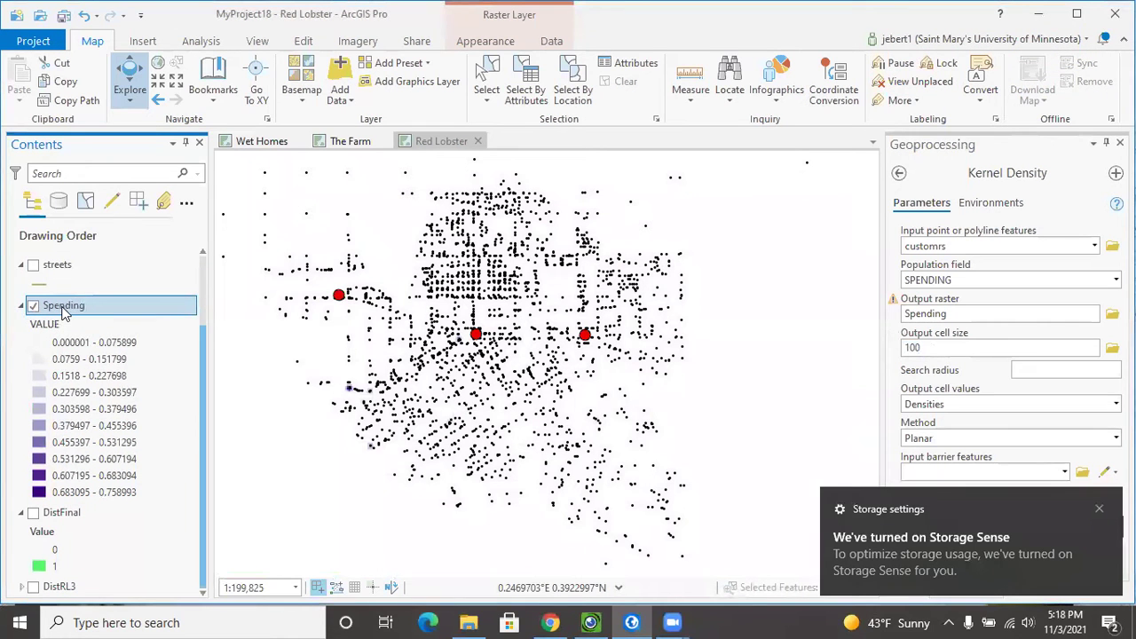
- Remove the Spending layer from the map and dismiss the Storage settings notification
{"action": "right_click", "coordinate": [64, 312]}
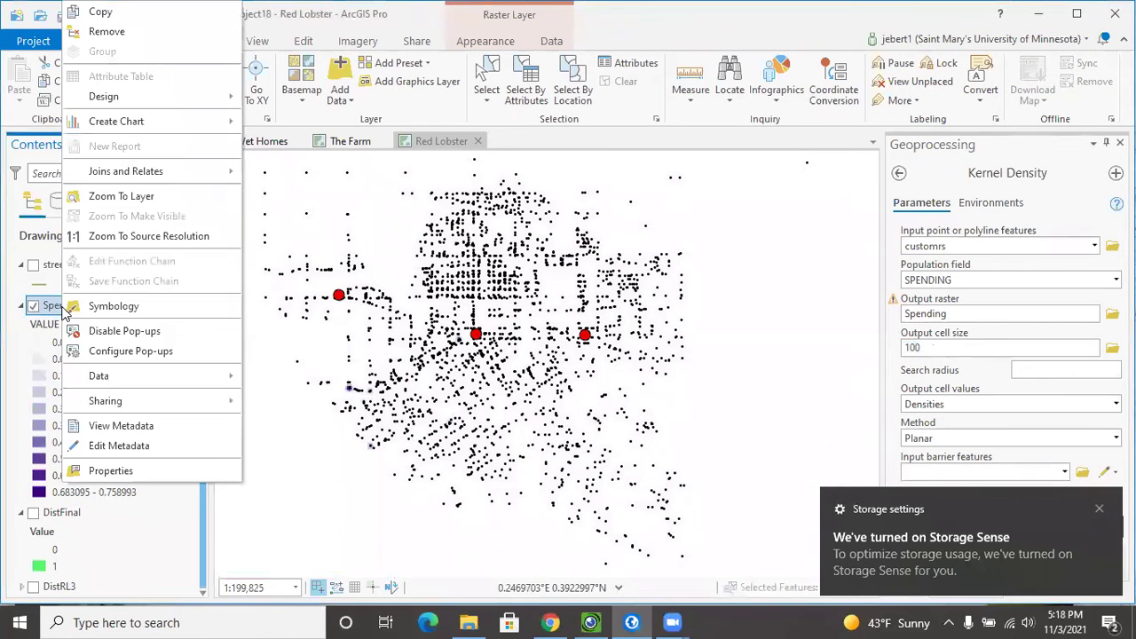
{"action": "left_click", "coordinate": [115, 38]}
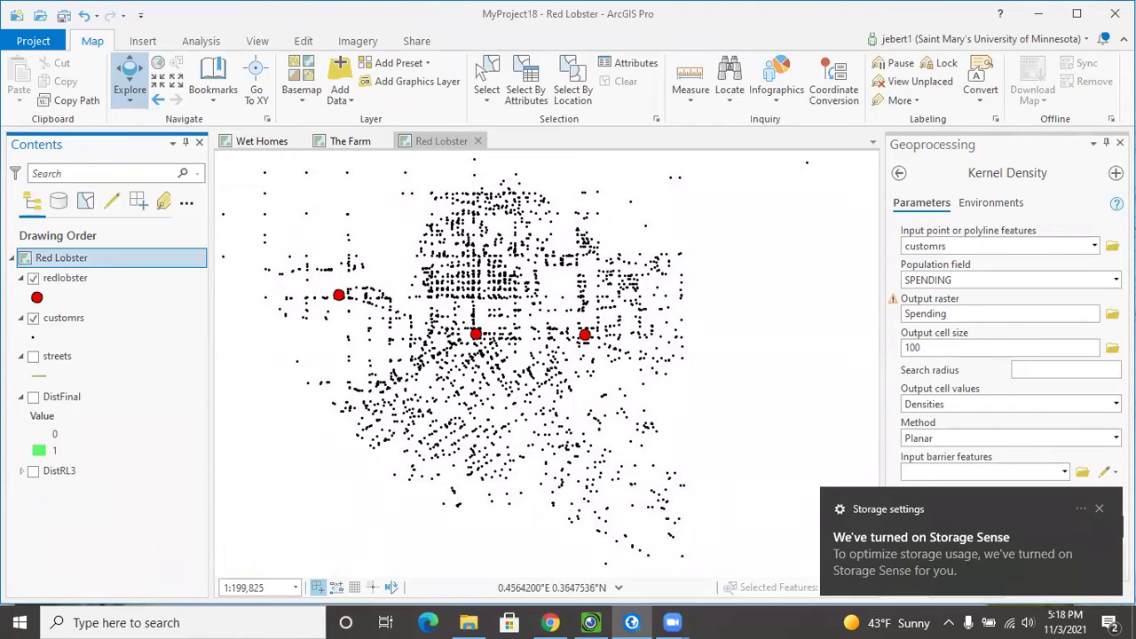
{"action": "left_click", "coordinate": [1099, 512]}
- Open the Point Density tool with customrs as input point features and SPENDING as population field
{"action": "left_click", "coordinate": [899, 174]}
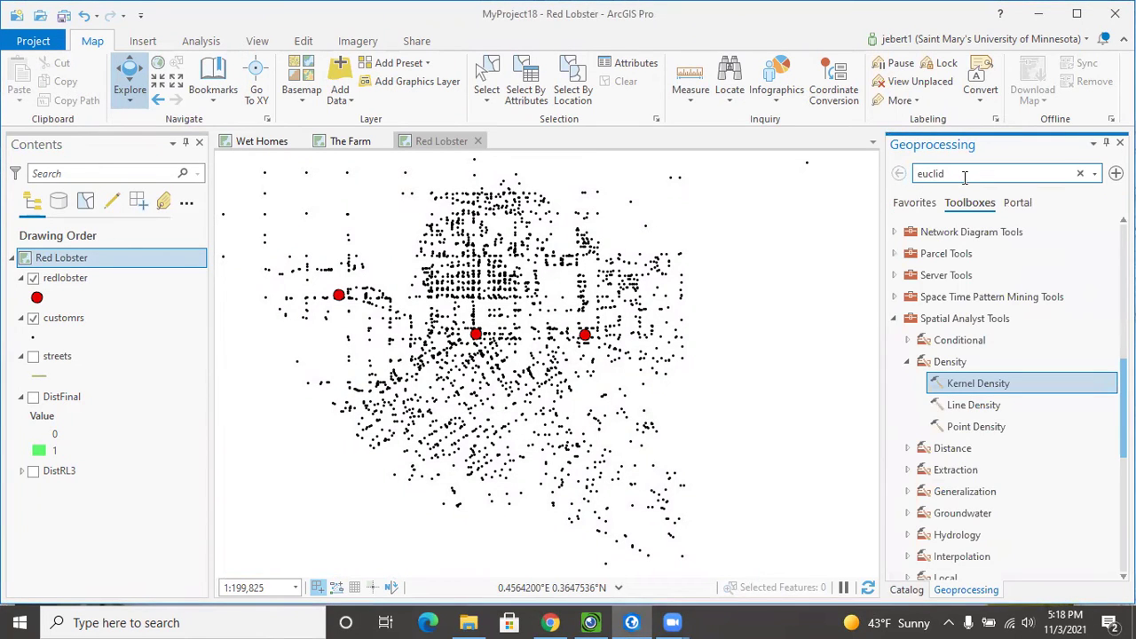
{"action": "double_click", "coordinate": [971, 428]}
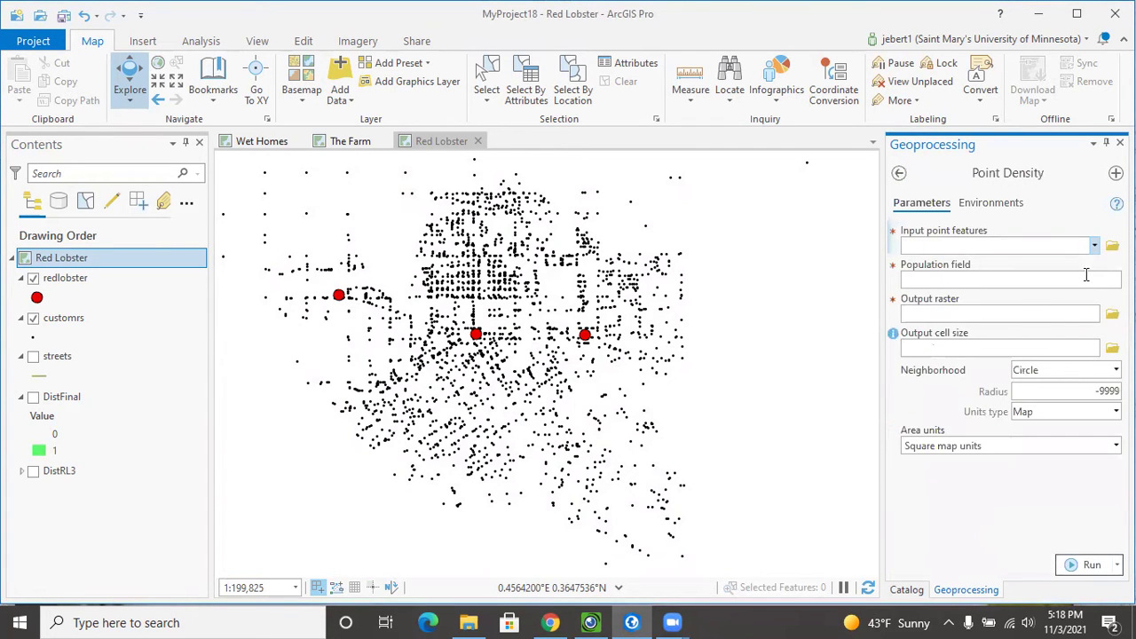
{"action": "left_click", "coordinate": [1092, 245]}
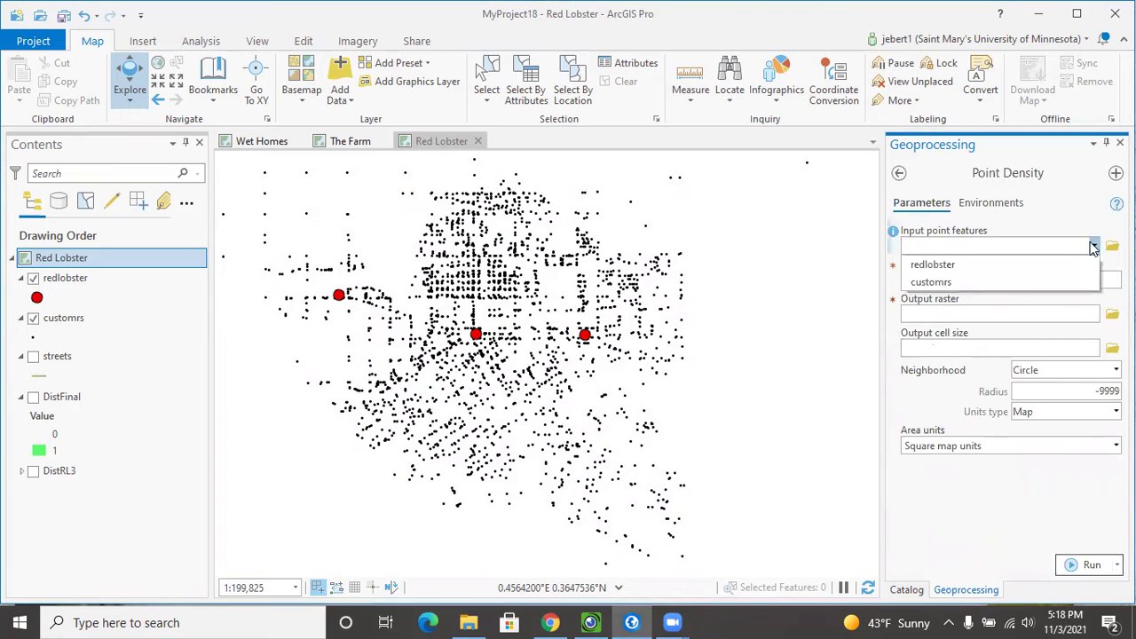
{"action": "left_click", "coordinate": [1009, 281]}
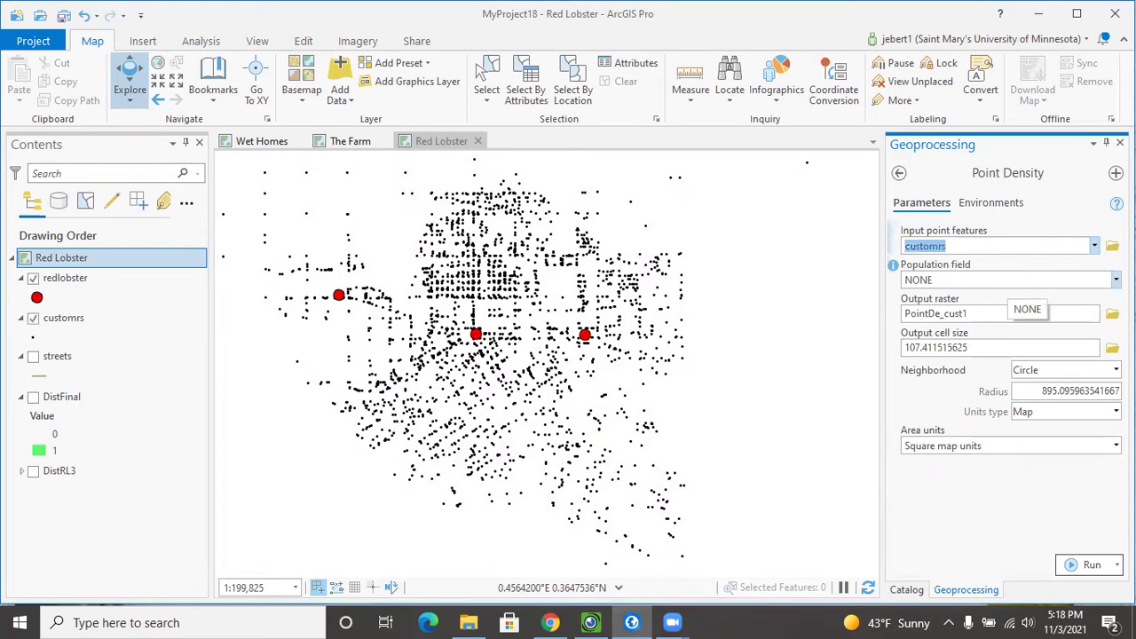
{"action": "left_click", "coordinate": [1012, 281]}
{"action": "left_click", "coordinate": [1033, 313]}
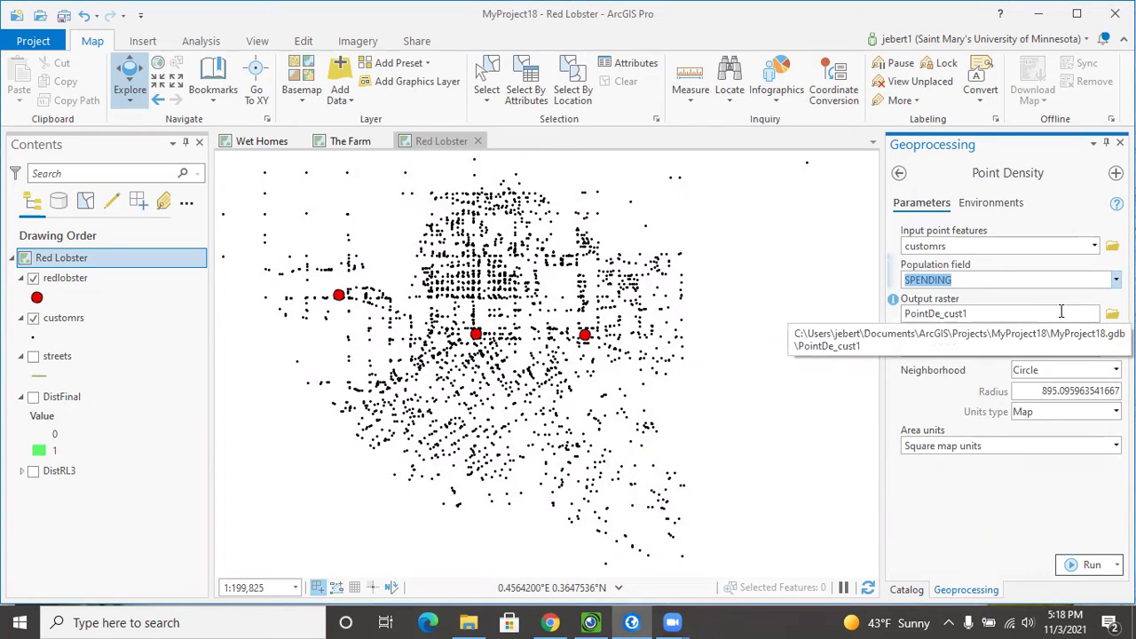
- Save the Point Density output raster as spending2 in the W2_2021 folder
{"action": "left_click", "coordinate": [1112, 313]}
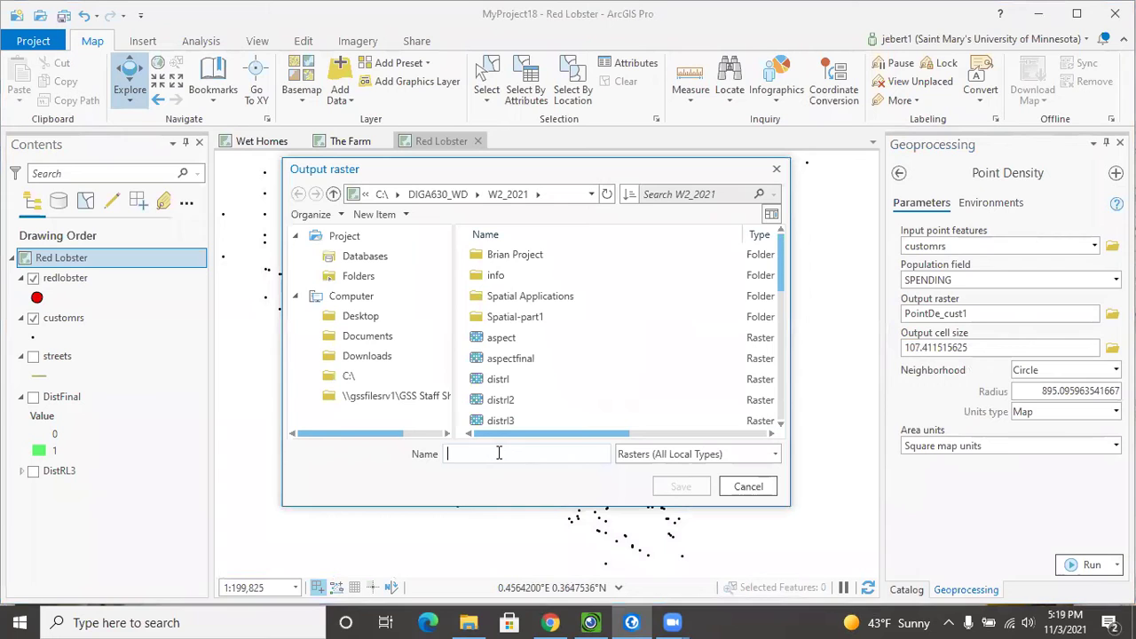
{"action": "scroll", "coordinate": [531, 394], "scroll_direction": "down", "scroll_amount": 3}
{"action": "scroll", "coordinate": [531, 394], "scroll_direction": "down", "scroll_amount": 3}
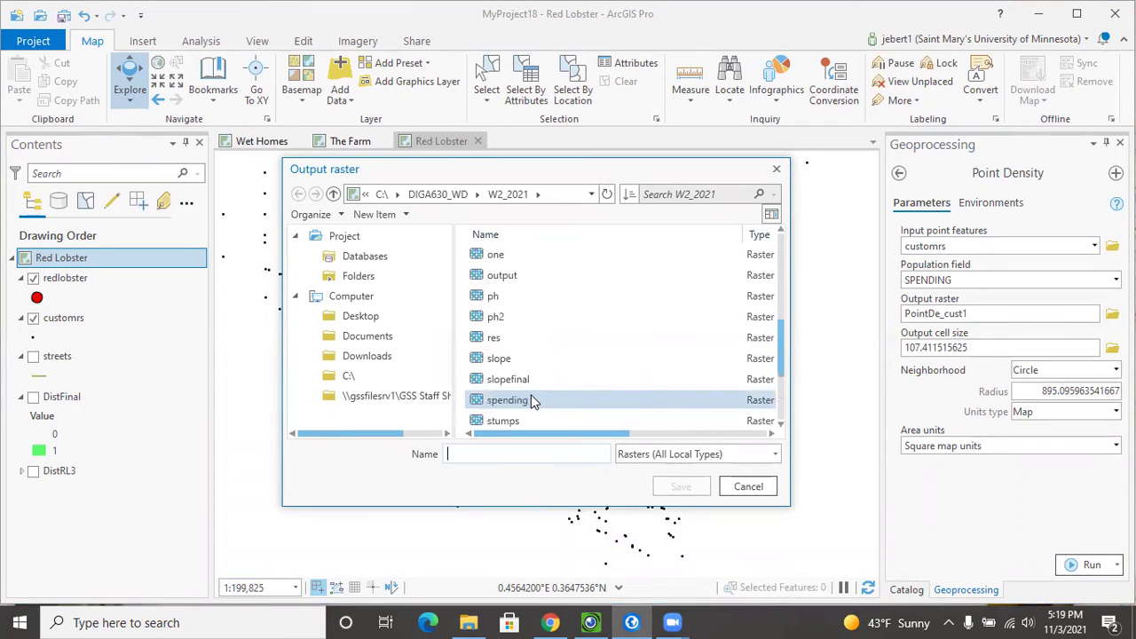
{"action": "scroll", "coordinate": [530, 398], "scroll_direction": "down", "scroll_amount": 1}
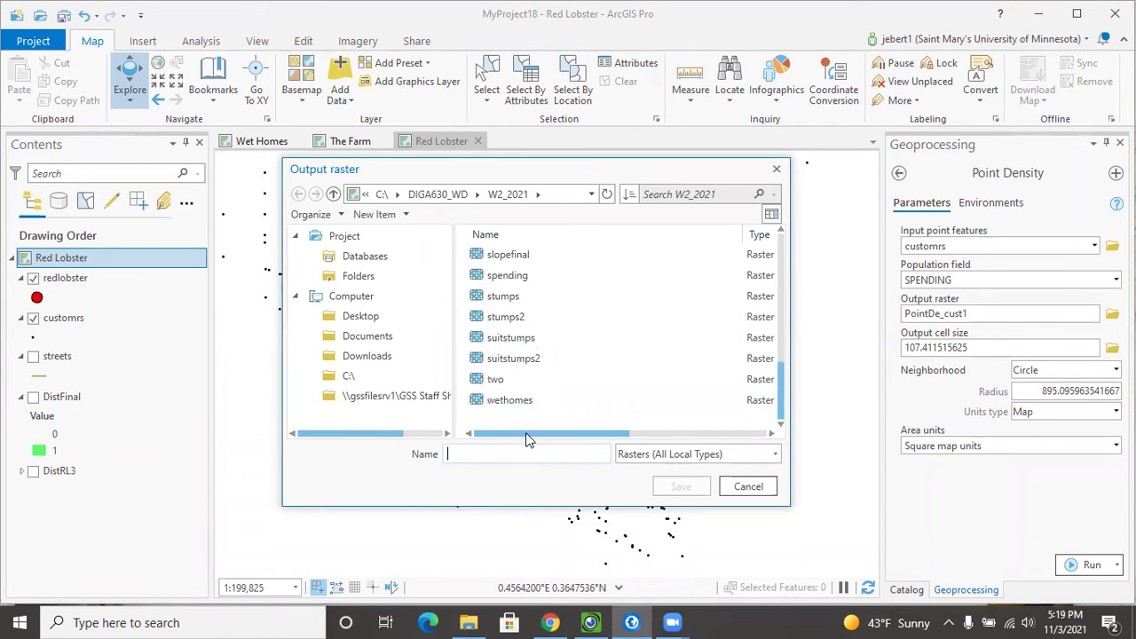
{"action": "left_click", "coordinate": [525, 278]}
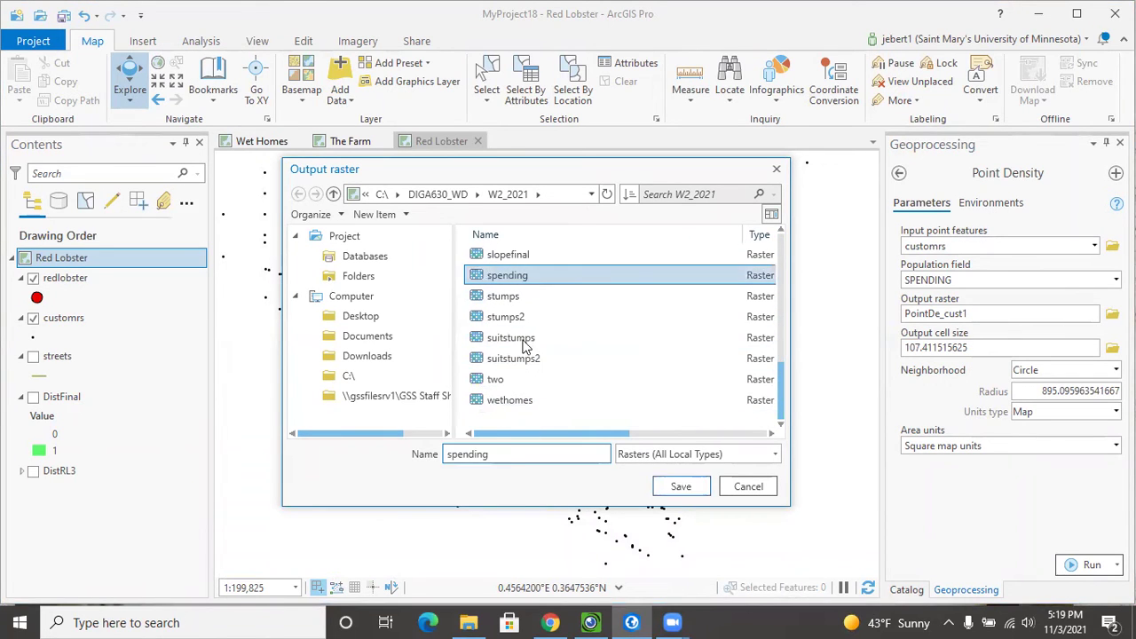
{"action": "type", "text": "2"}
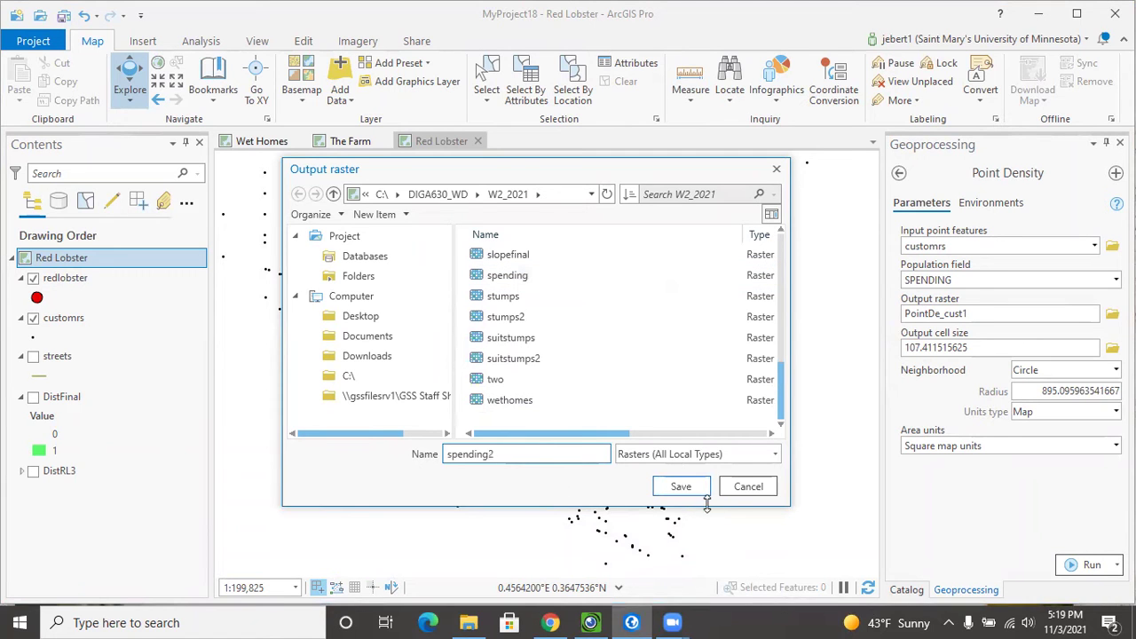
{"action": "left_click", "coordinate": [683, 488]}
- Set the output cell size to 100, keep Map as the radius units type, and run Point Density
{"action": "double_click", "coordinate": [907, 347]}
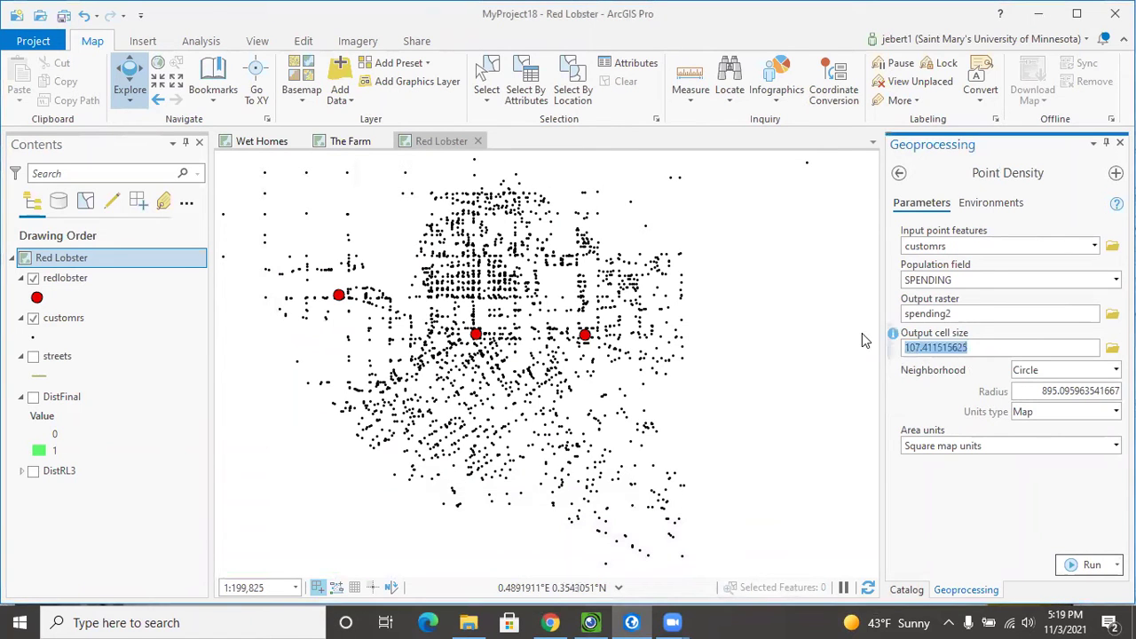
{"action": "type", "text": "100"}
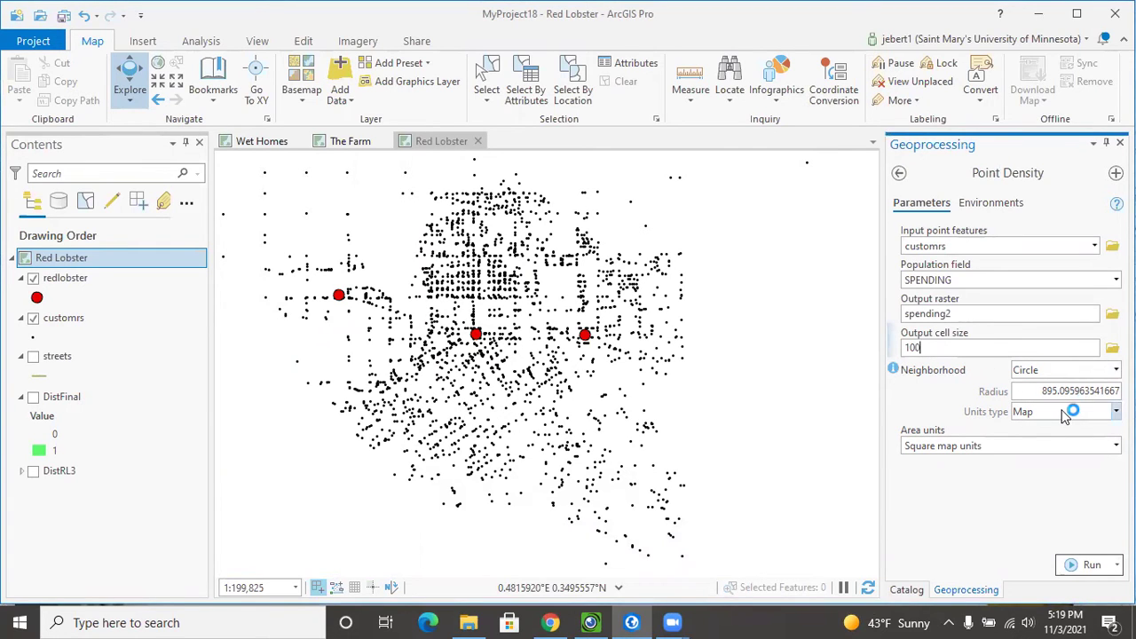
{"action": "left_click", "coordinate": [1116, 411]}
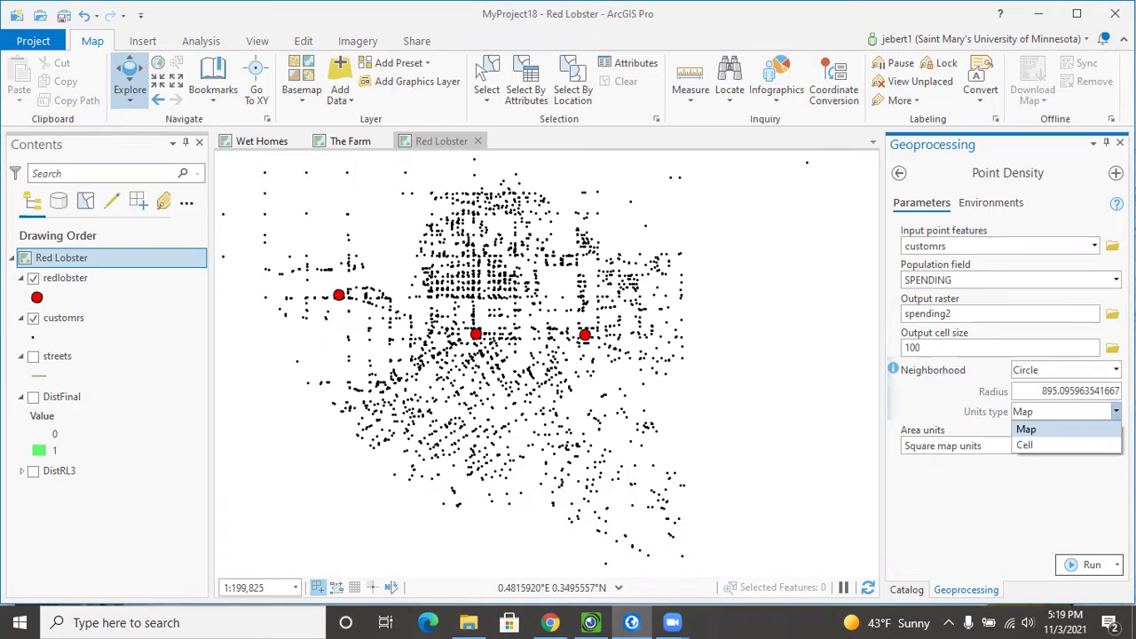
{"action": "left_click", "coordinate": [1008, 481]}
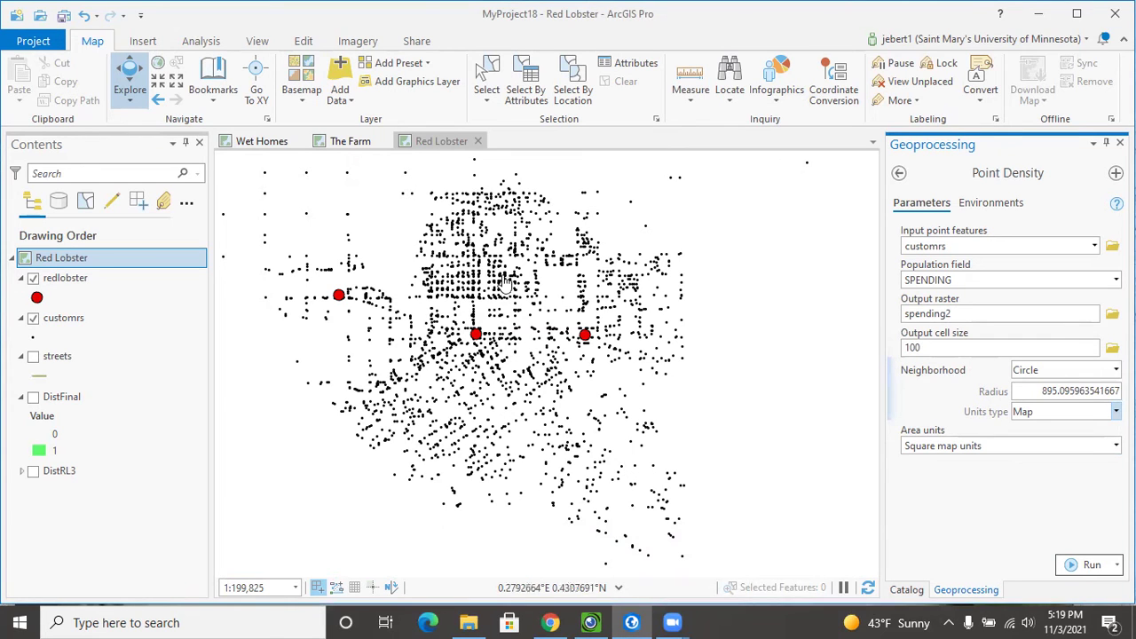
{"action": "left_click", "coordinate": [1075, 565]}
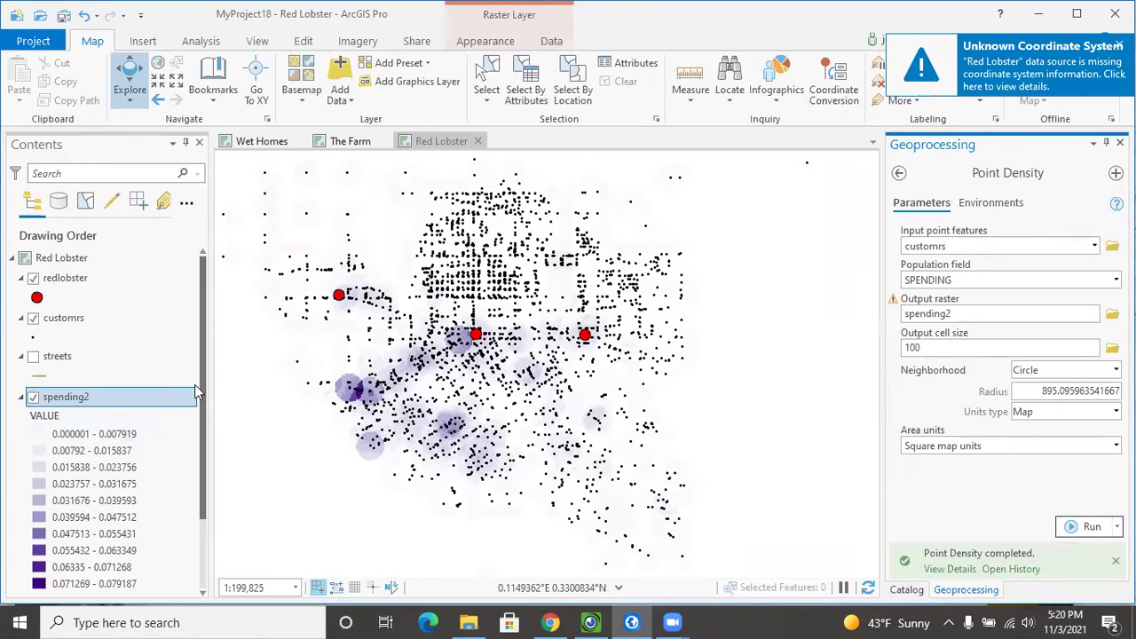
{"action": "scroll", "coordinate": [199, 397], "scroll_direction": "down", "scroll_amount": 1}
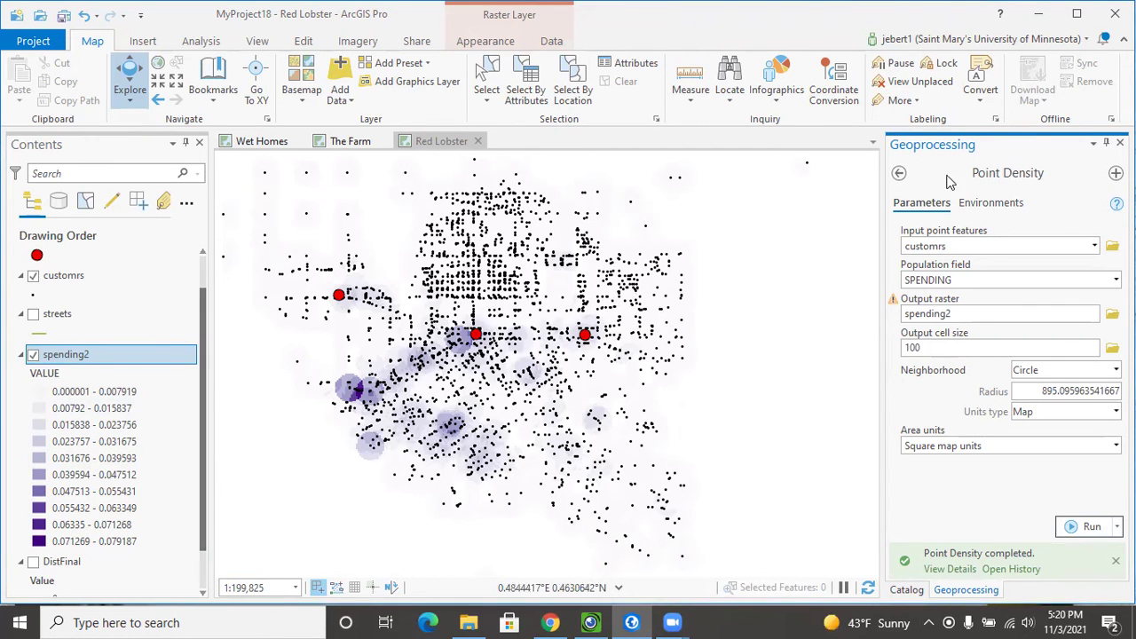
- Return to the toolbox list, collapse the Density toolset, and examine the tools in the Interpolation toolset
{"action": "left_click", "coordinate": [899, 173]}
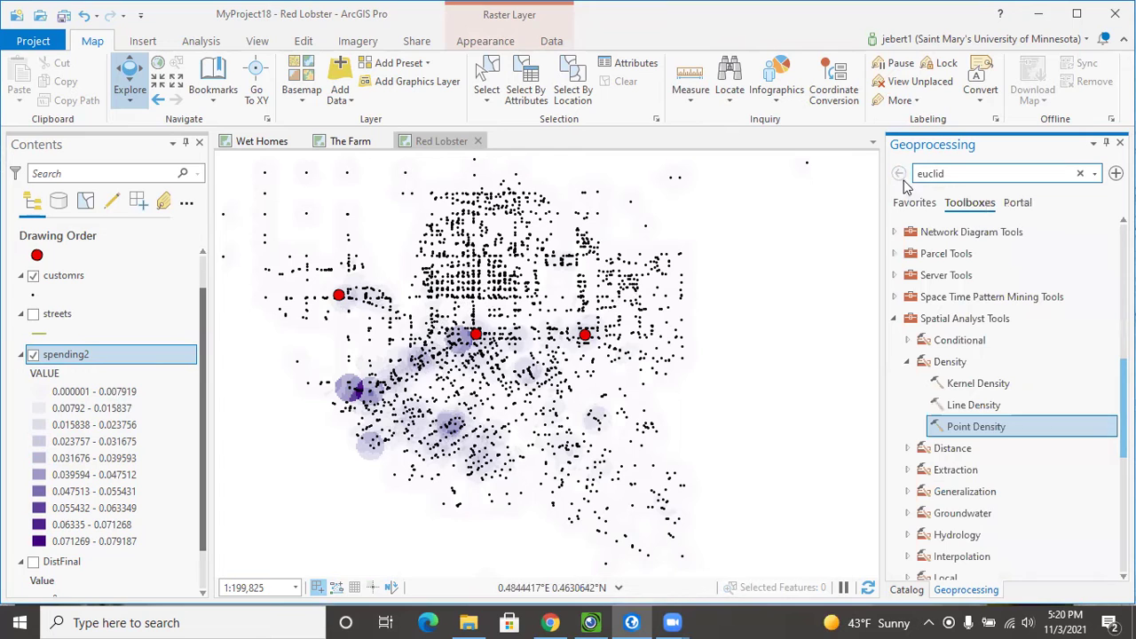
{"action": "left_click", "coordinate": [907, 362]}
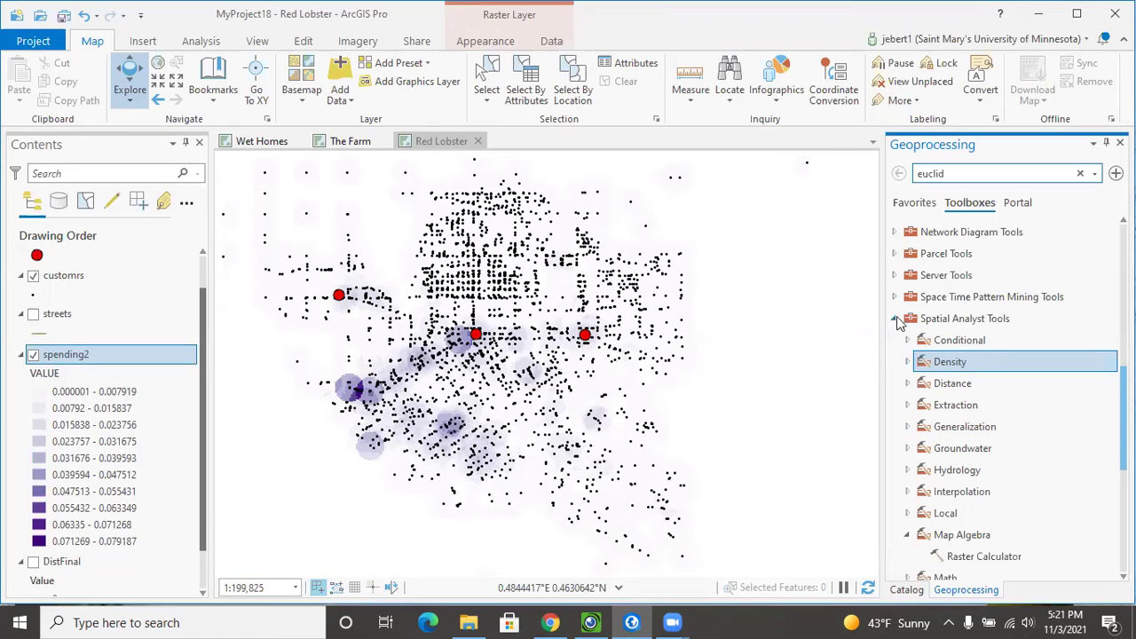
{"action": "scroll", "coordinate": [949, 403], "scroll_direction": "down", "scroll_amount": 1}
{"action": "left_click", "coordinate": [907, 451]}
{"action": "scroll", "coordinate": [953, 461], "scroll_direction": "down", "scroll_amount": 3}
{"action": "left_click", "coordinate": [958, 463]}
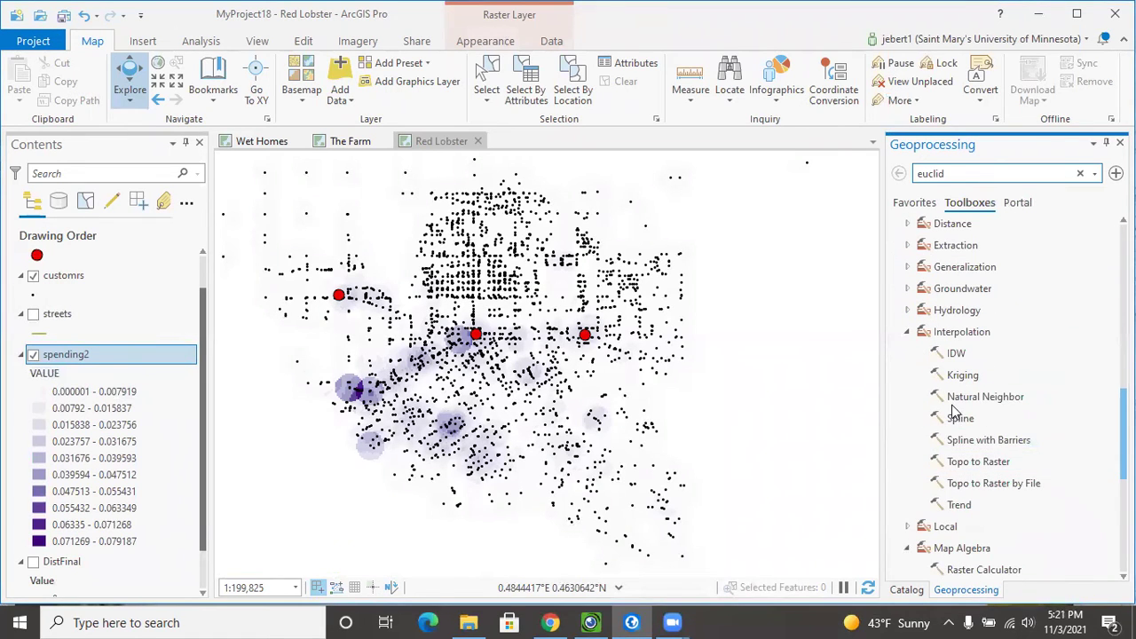
- Open the Spline interpolation tool with customrs as input point features and SPENDING as the Z value field
{"action": "left_click", "coordinate": [960, 419]}
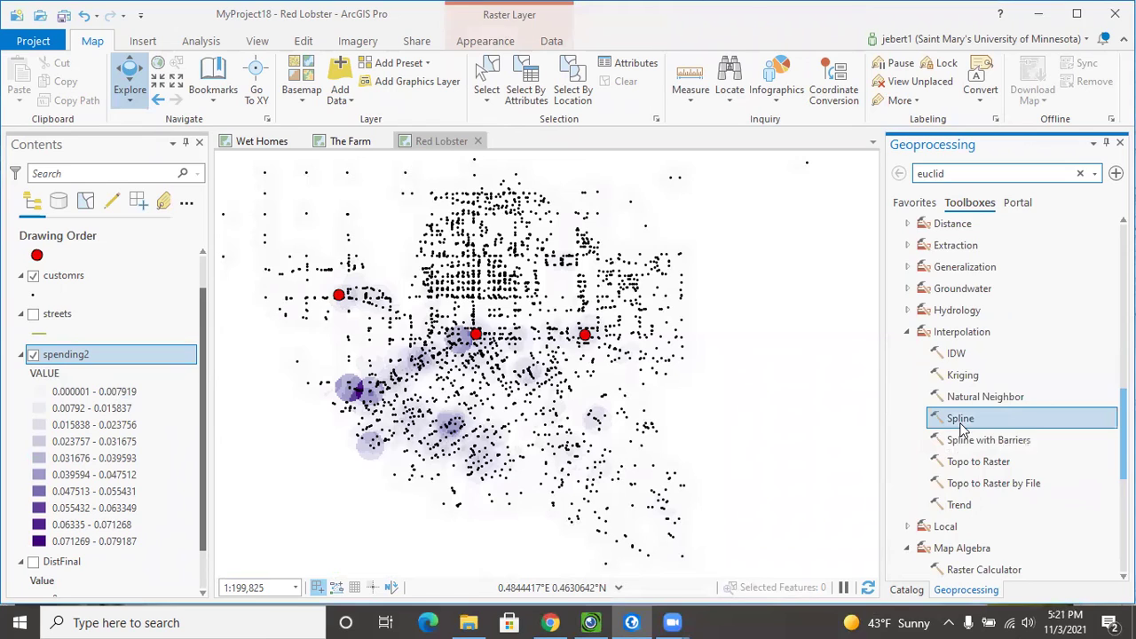
{"action": "left_click", "coordinate": [1095, 246]}
{"action": "left_click", "coordinate": [1042, 282]}
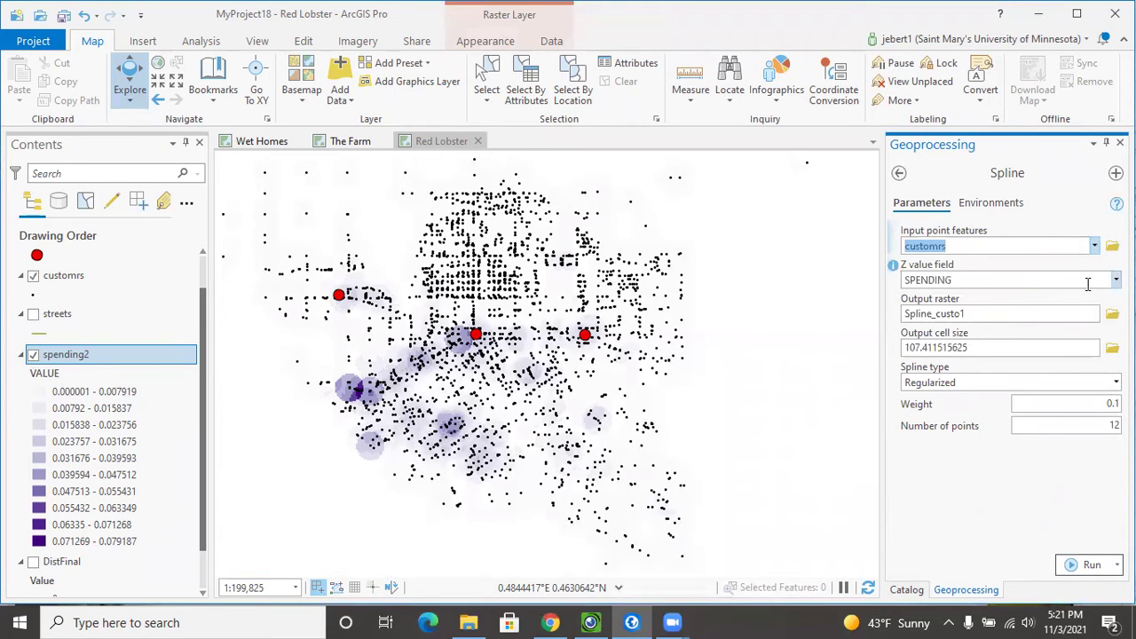
- Set the Spline output raster to spending3 in the W2_2021 folder
{"action": "left_click", "coordinate": [1079, 314]}
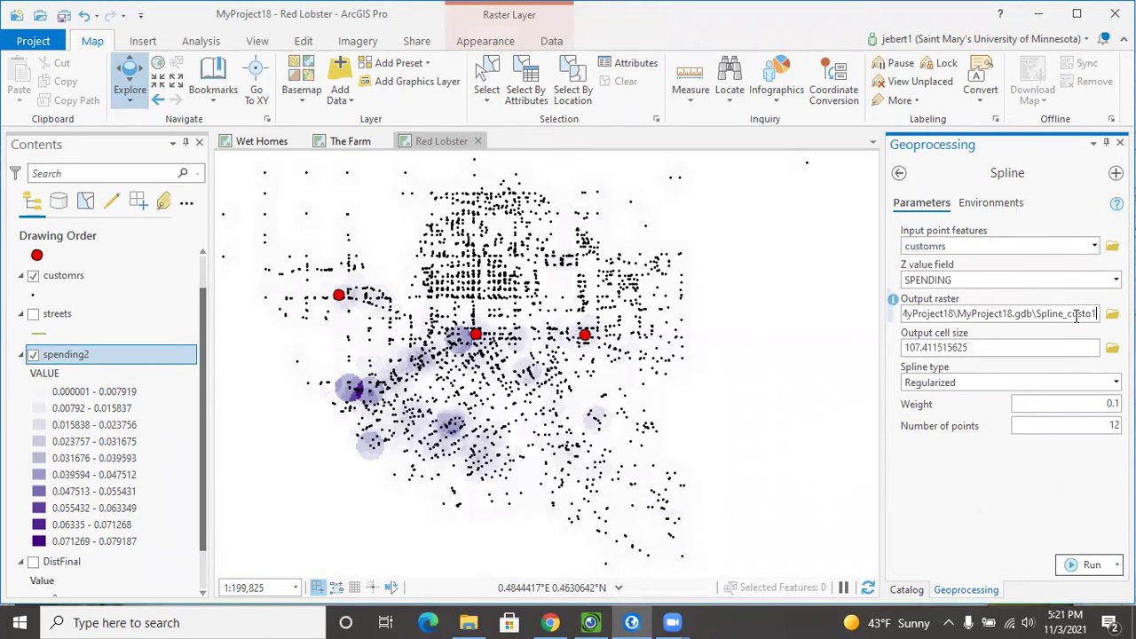
{"action": "left_click", "coordinate": [1112, 313]}
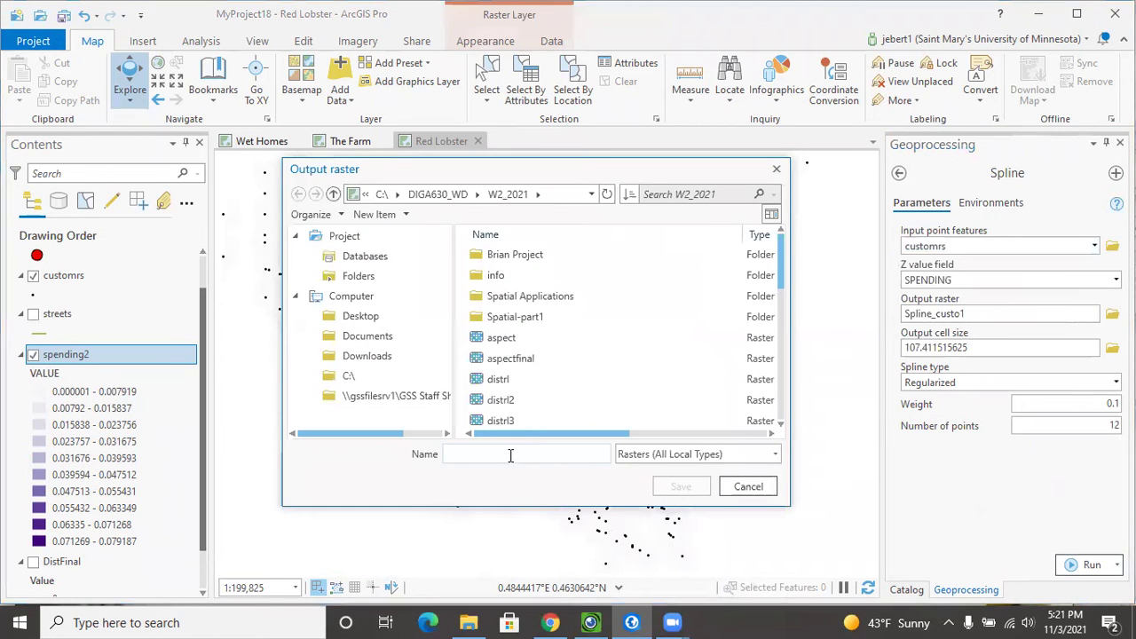
{"action": "type", "text": "spending"}
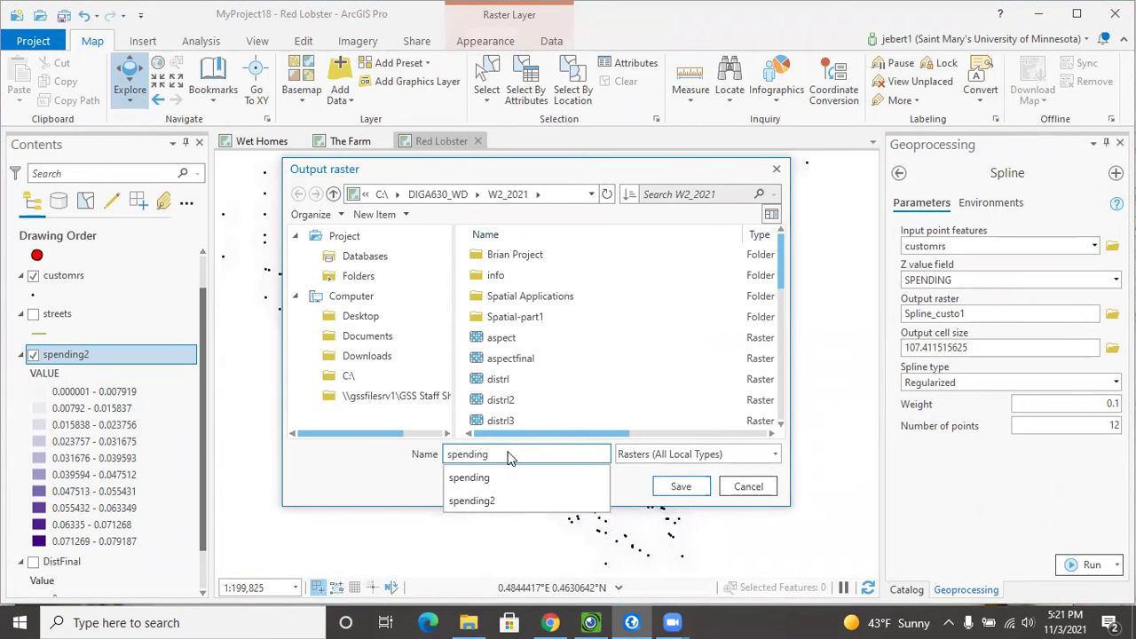
{"action": "type", "text": "3"}
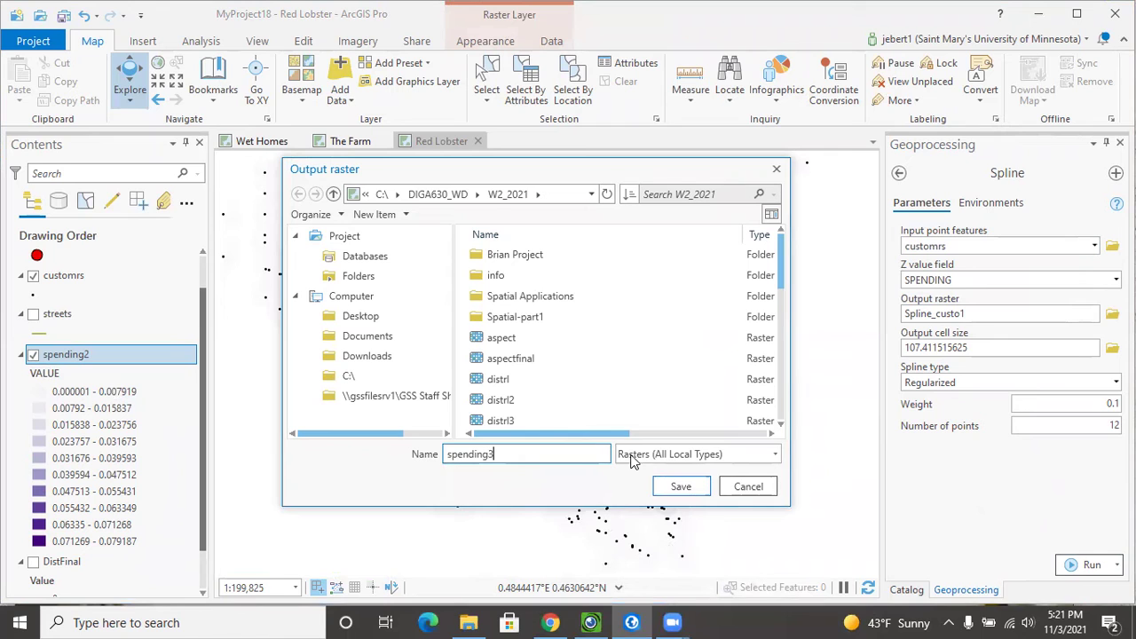
{"action": "left_click", "coordinate": [683, 490]}
- Try to run Spline with an output cell size of 100, and inspect the run details and environment settings
{"action": "left_click_drag", "start_coordinate": [1019, 347], "coordinate": [887, 350]}
{"action": "type", "text": "100"}
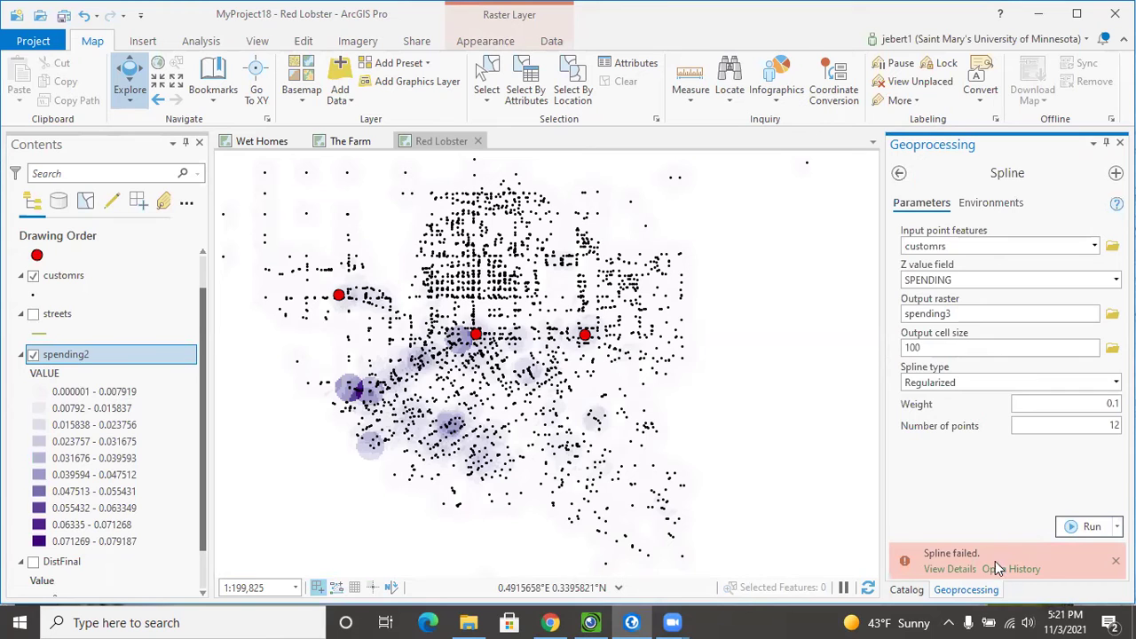
{"action": "left_click", "coordinate": [949, 568]}
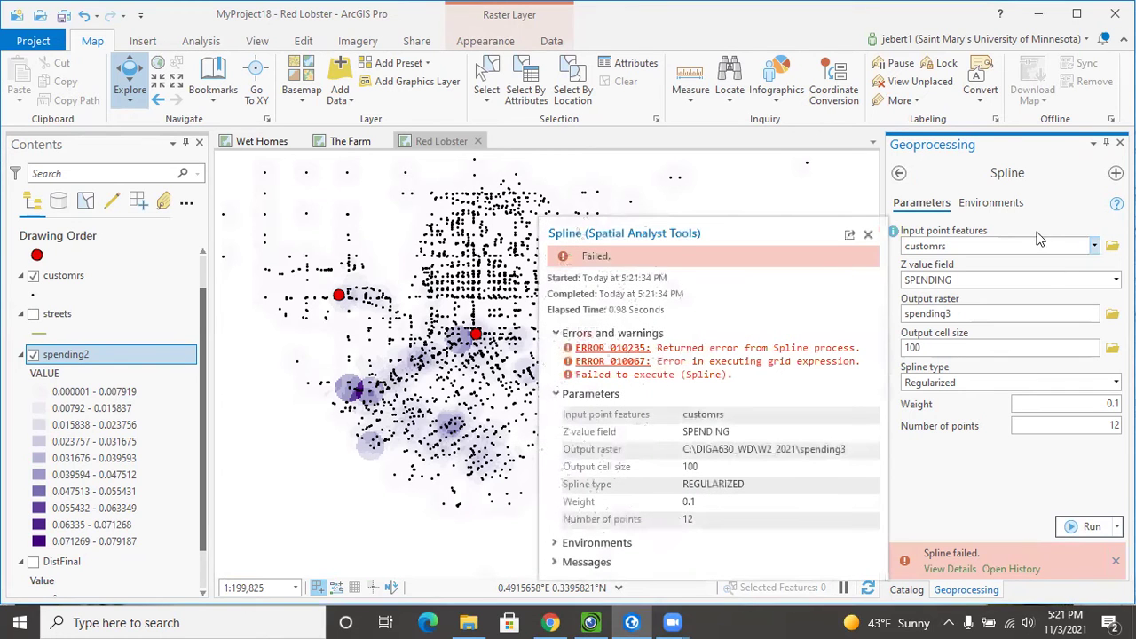
{"action": "left_click", "coordinate": [1001, 204]}
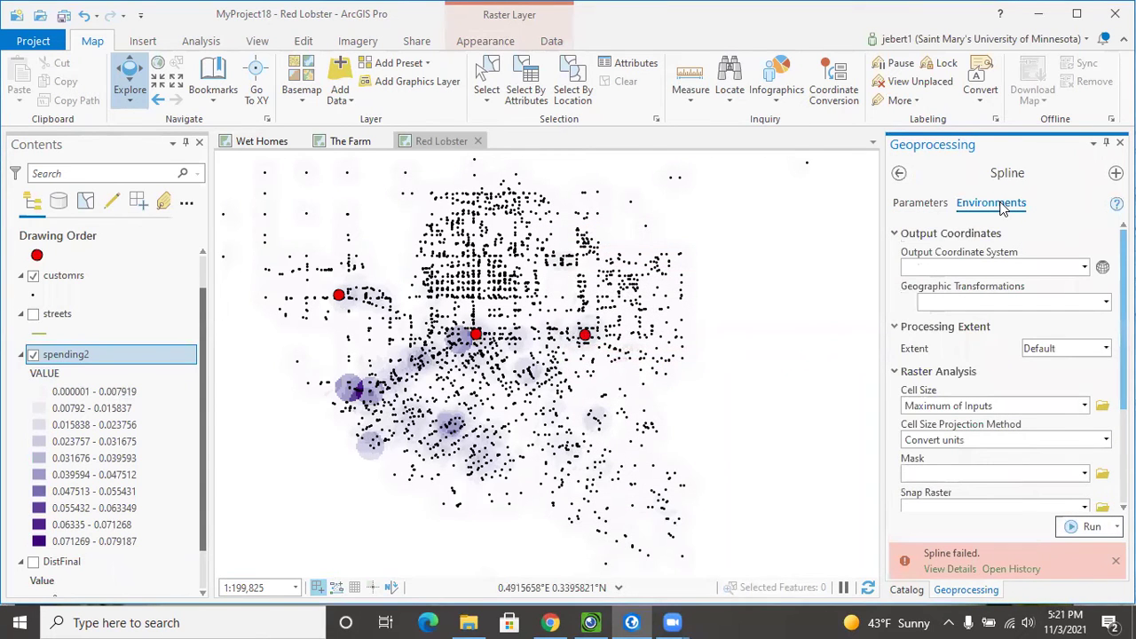
{"action": "left_click", "coordinate": [917, 204]}
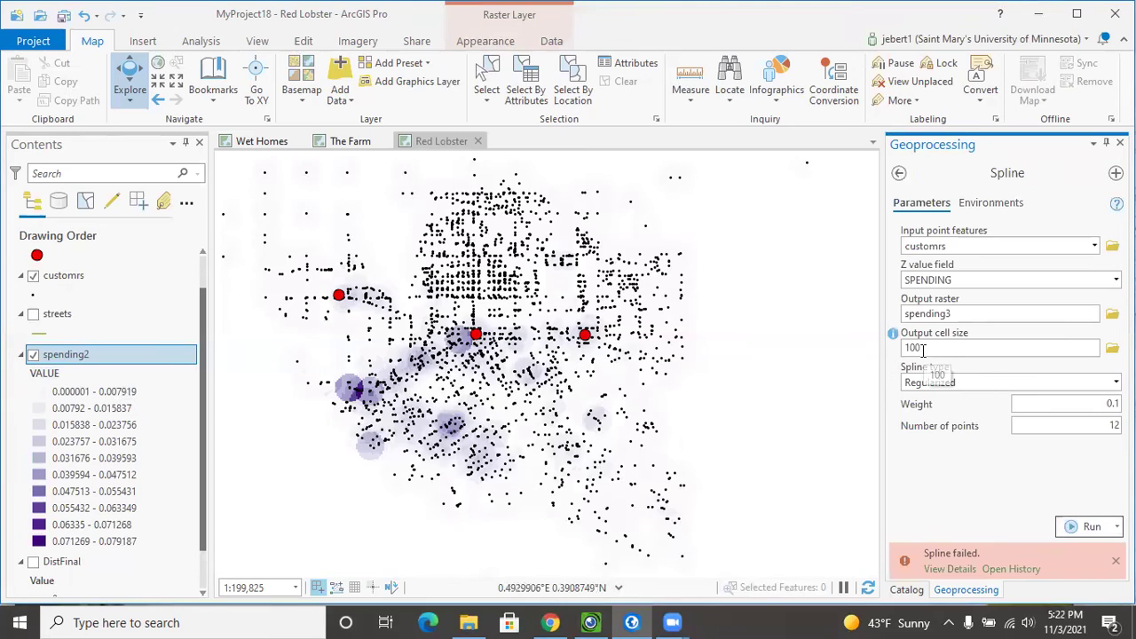
- Rerun Spline with an output cell size of 10, and remove the resulting spending3 layer from the map
{"action": "left_click_drag", "start_coordinate": [921, 348], "coordinate": [900, 350]}
{"action": "type", "text": "10"}
{"action": "key", "text": "Return"}
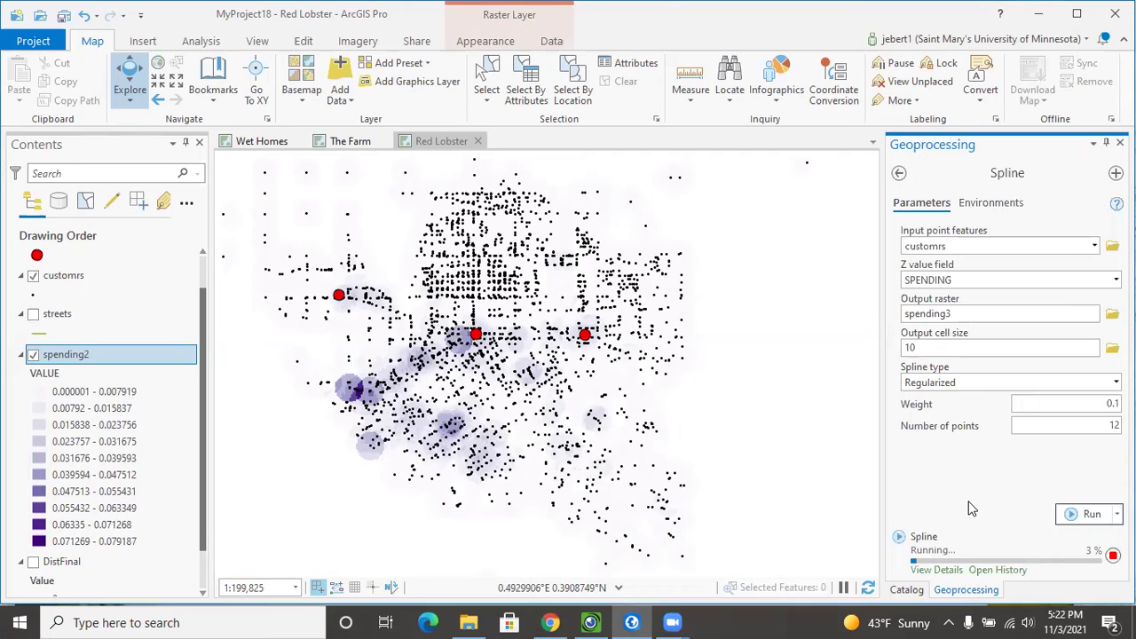
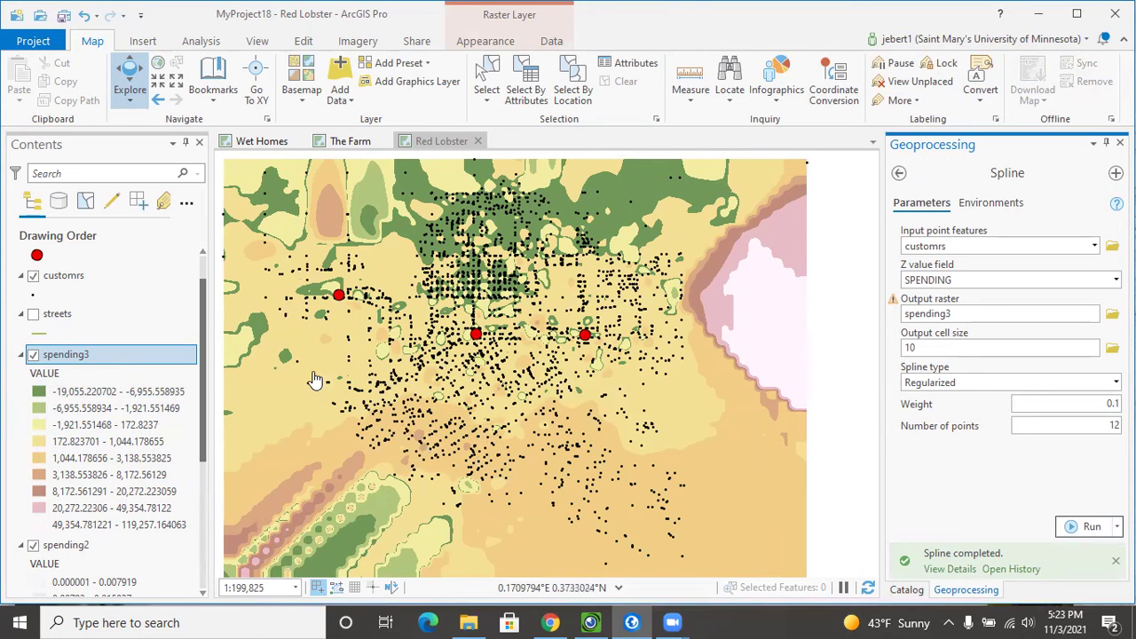
{"action": "right_click", "coordinate": [65, 359]}
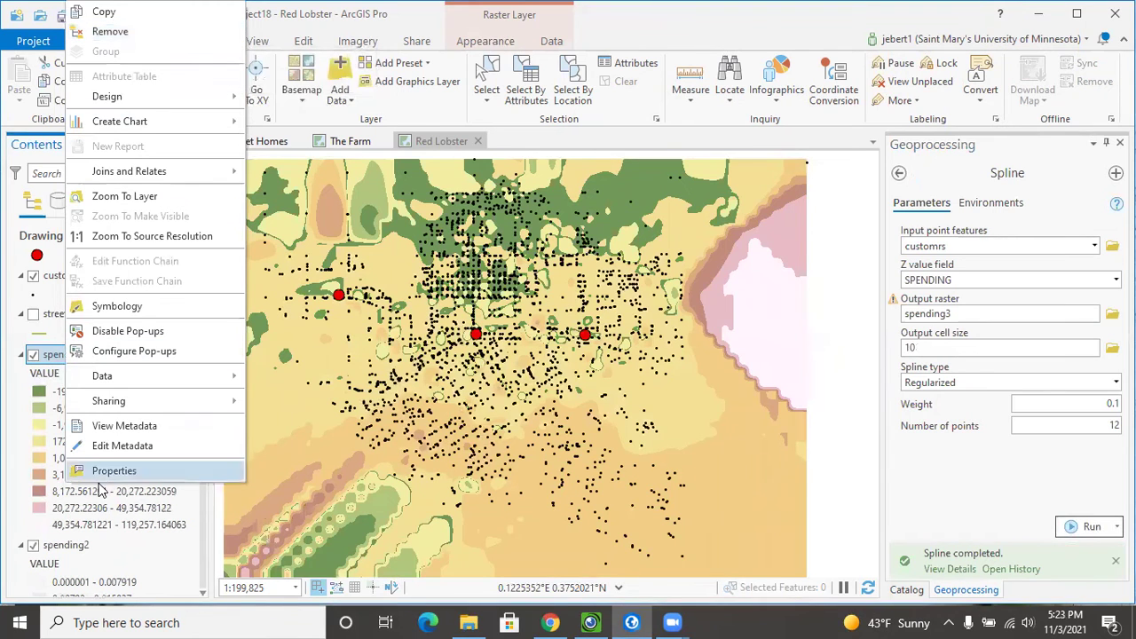
{"action": "left_click", "coordinate": [118, 33]}
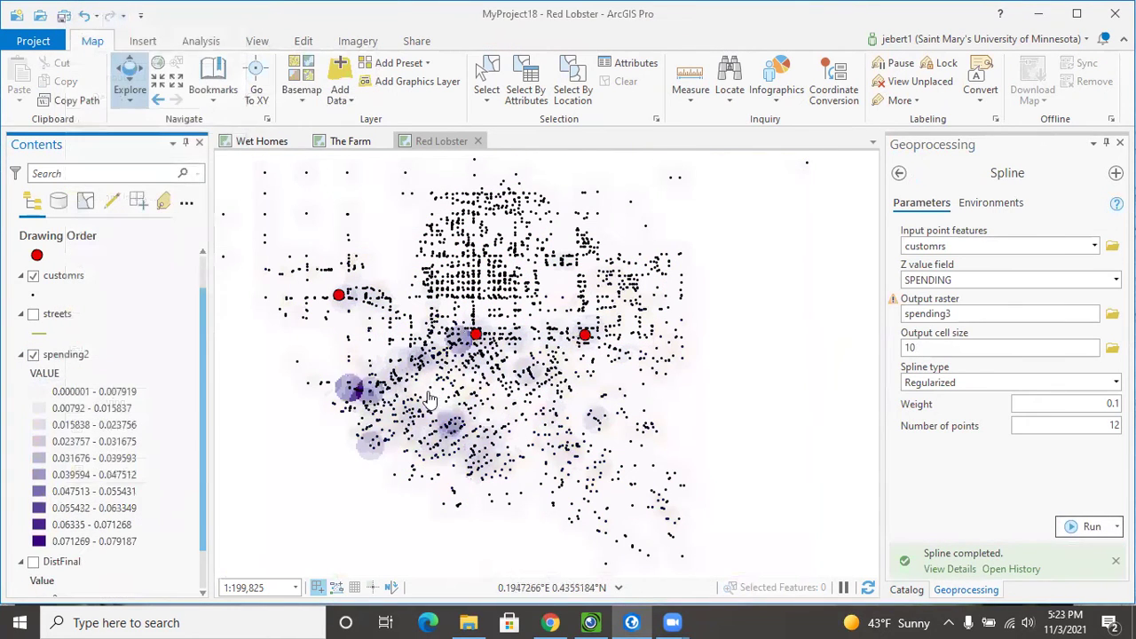
- Read the spending density criterion in the flow chart in IPEVO Visualizer, and return to ArcGIS Pro
{"action": "left_click", "coordinate": [77, 356]}
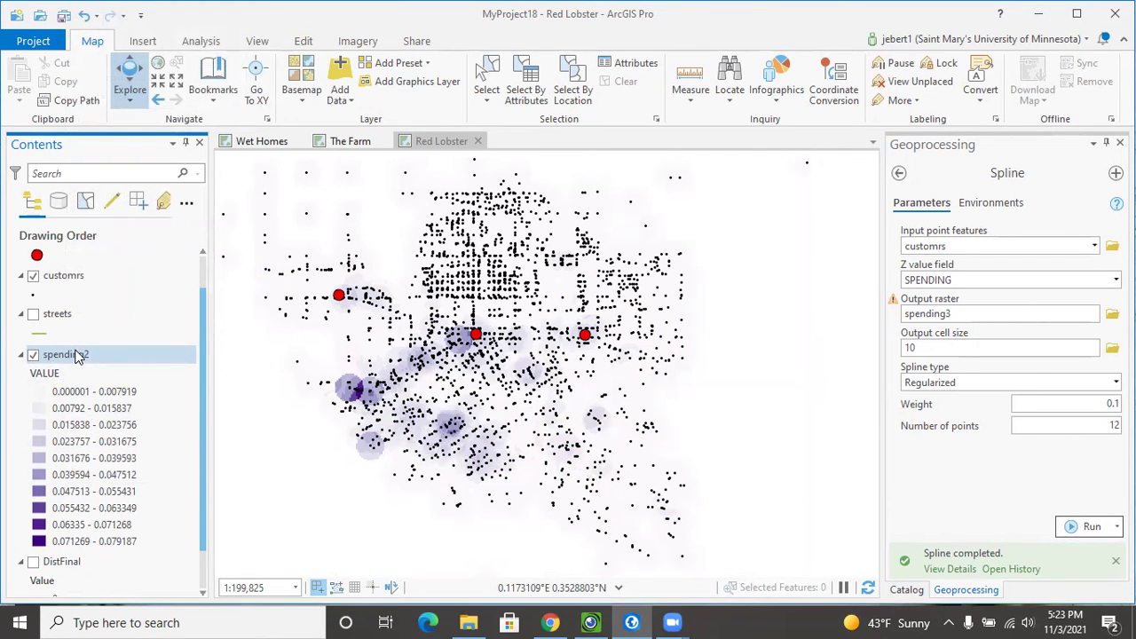
{"action": "left_click", "coordinate": [76, 354]}
{"action": "left_click", "coordinate": [869, 532]}
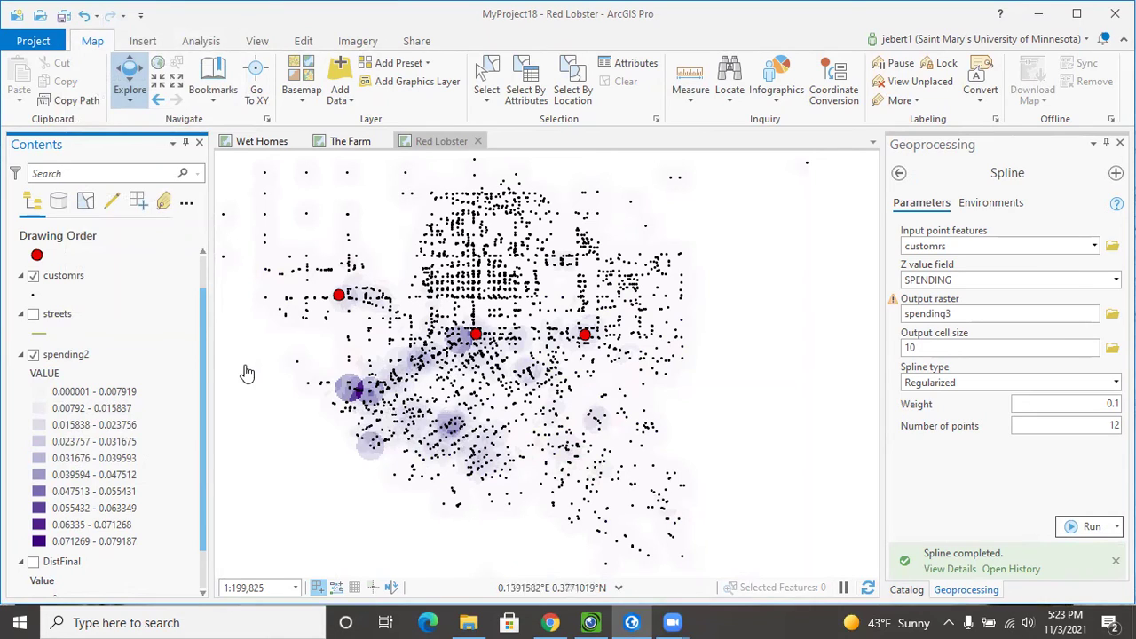
{"action": "left_click", "coordinate": [591, 622]}
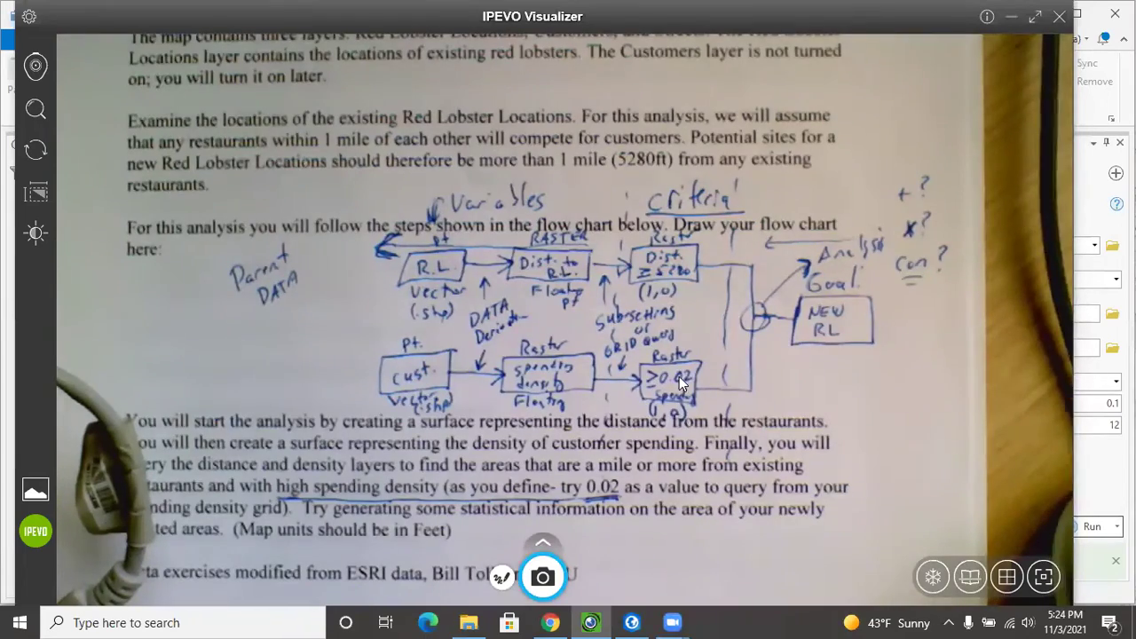
{"action": "left_click", "coordinate": [631, 621]}
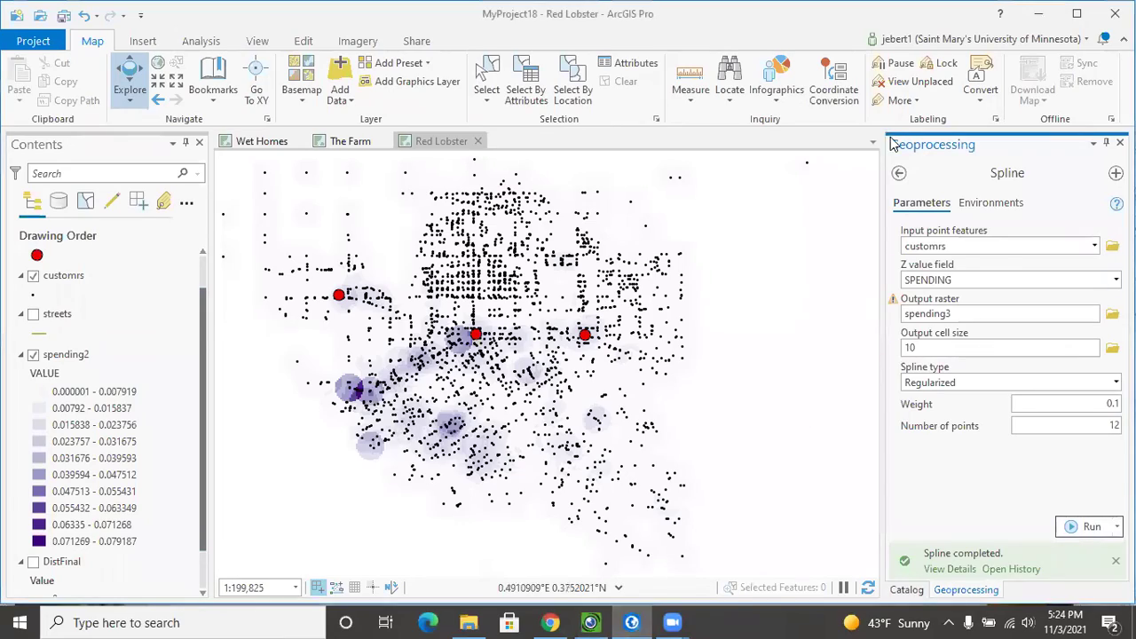
- Run Raster Calculator with the expression "spending2" >= 0.02 and the output raster named SpendFinal
{"action": "left_click", "coordinate": [899, 174]}
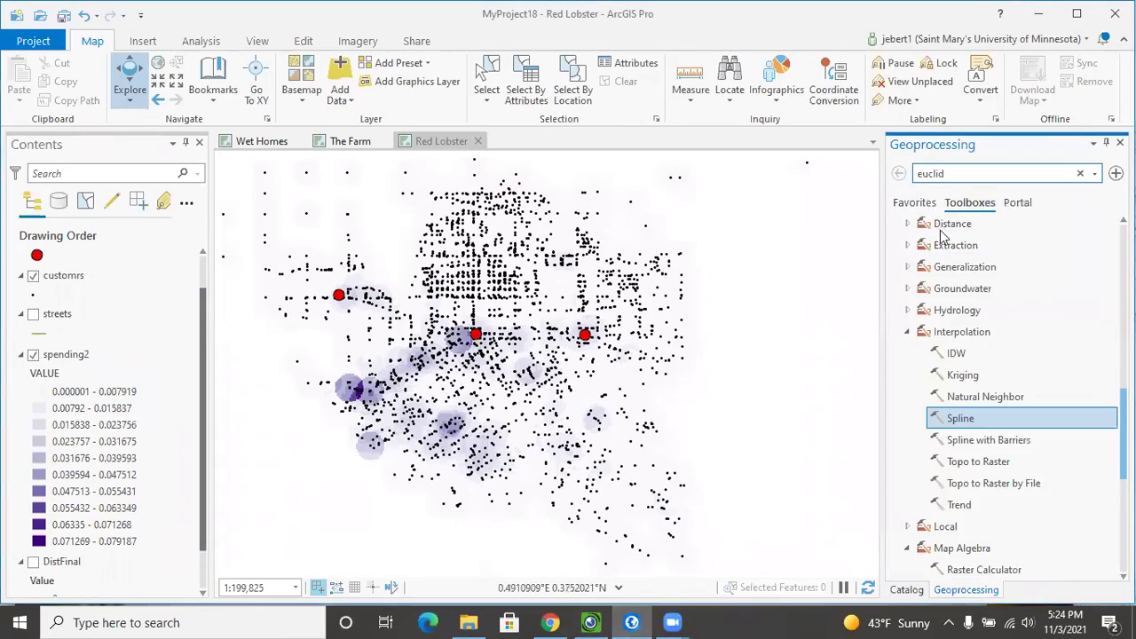
{"action": "left_click", "coordinate": [906, 335]}
{"action": "double_click", "coordinate": [971, 397]}
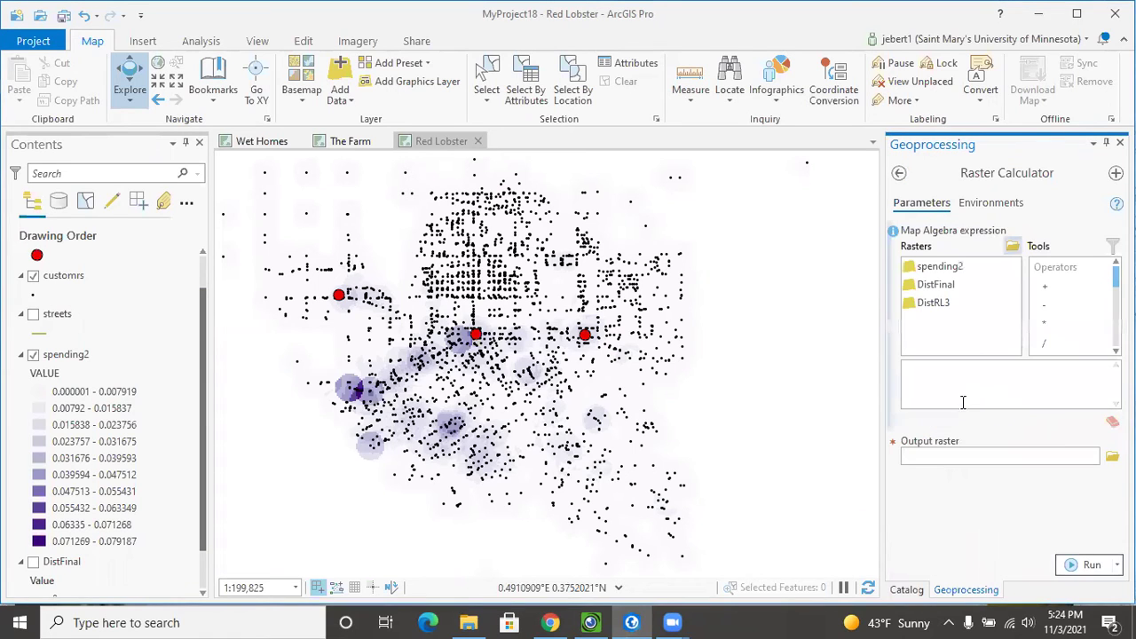
{"action": "left_click", "coordinate": [1088, 457]}
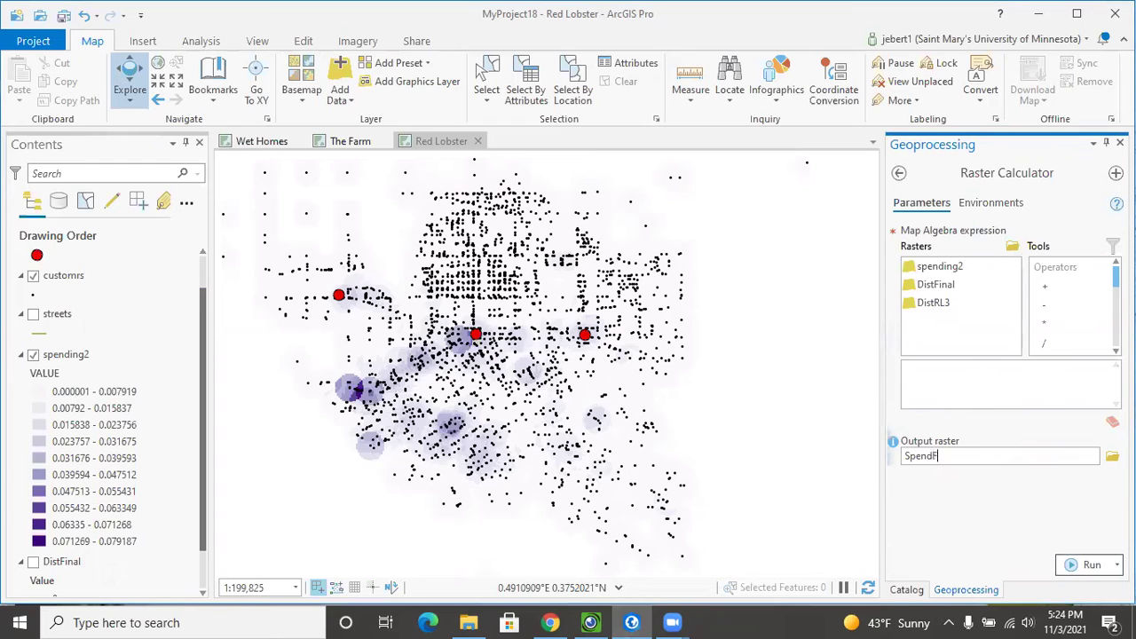
{"action": "double_click", "coordinate": [942, 267]}
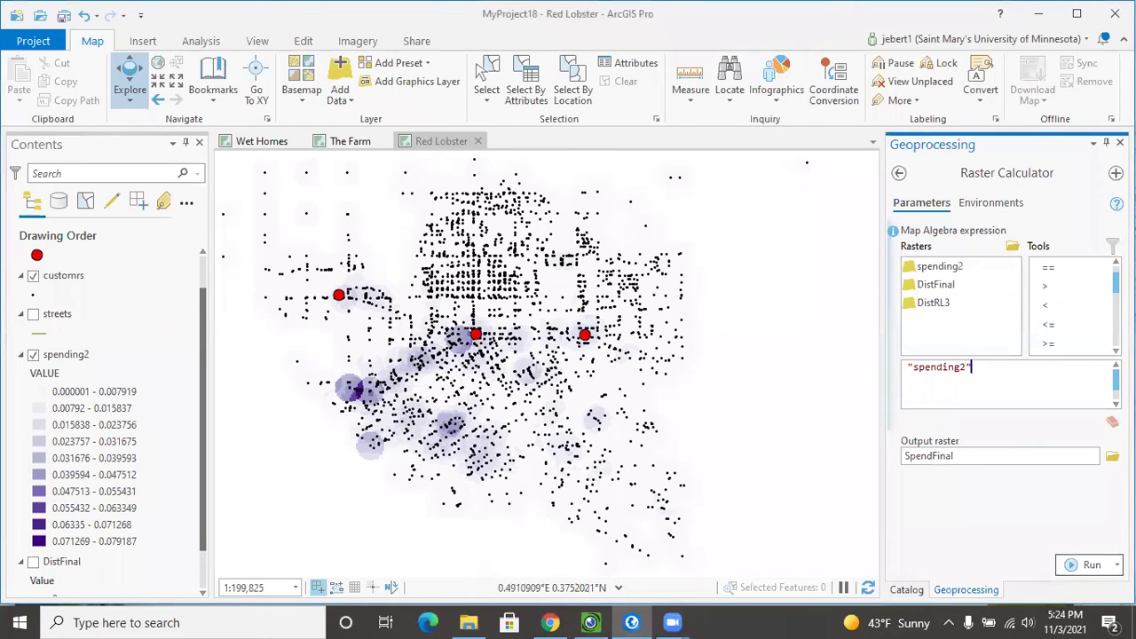
{"action": "double_click", "coordinate": [1048, 343]}
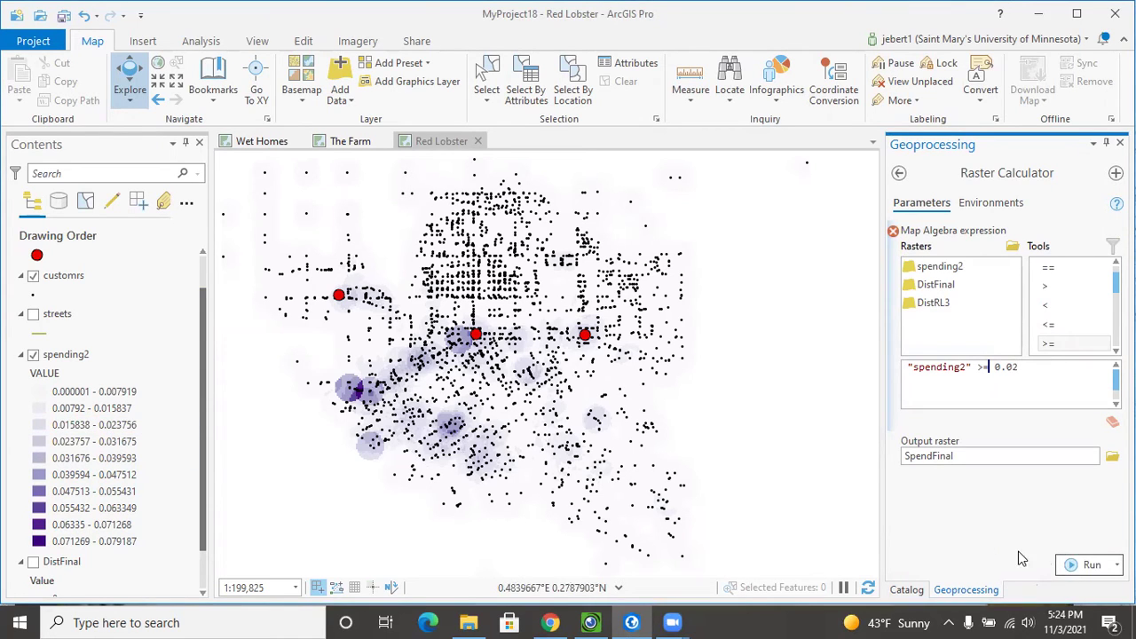
{"action": "left_click", "coordinate": [1076, 568]}
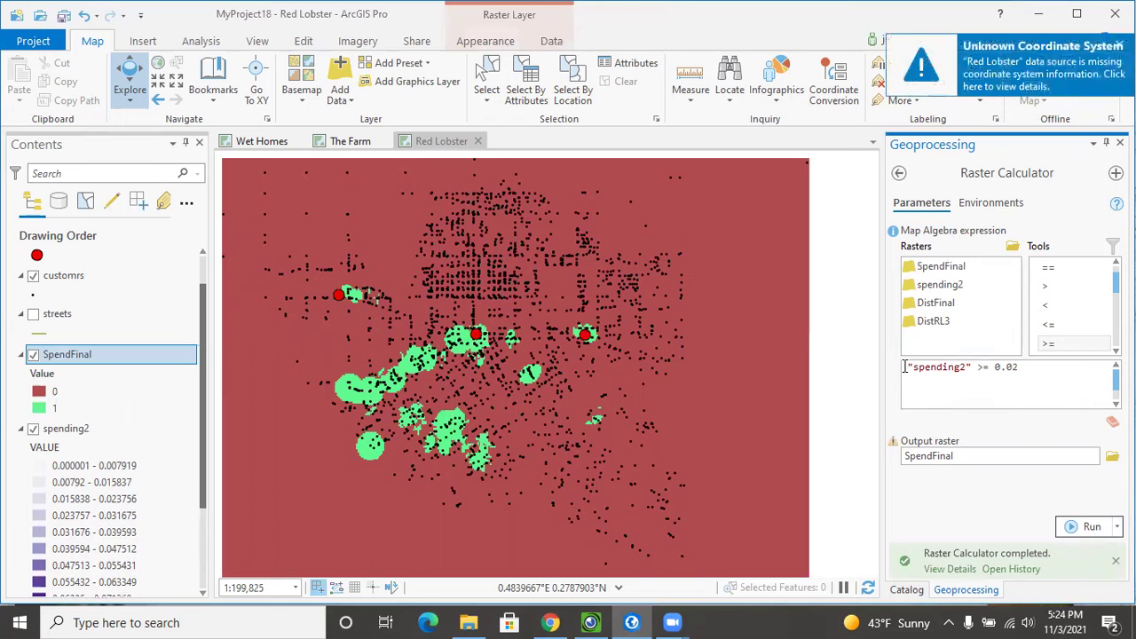
- Check the expression's threshold against the exercise sheet in IPEVO Visualizer, and switch back to ArcGIS Pro
{"action": "left_click", "coordinate": [1014, 365]}
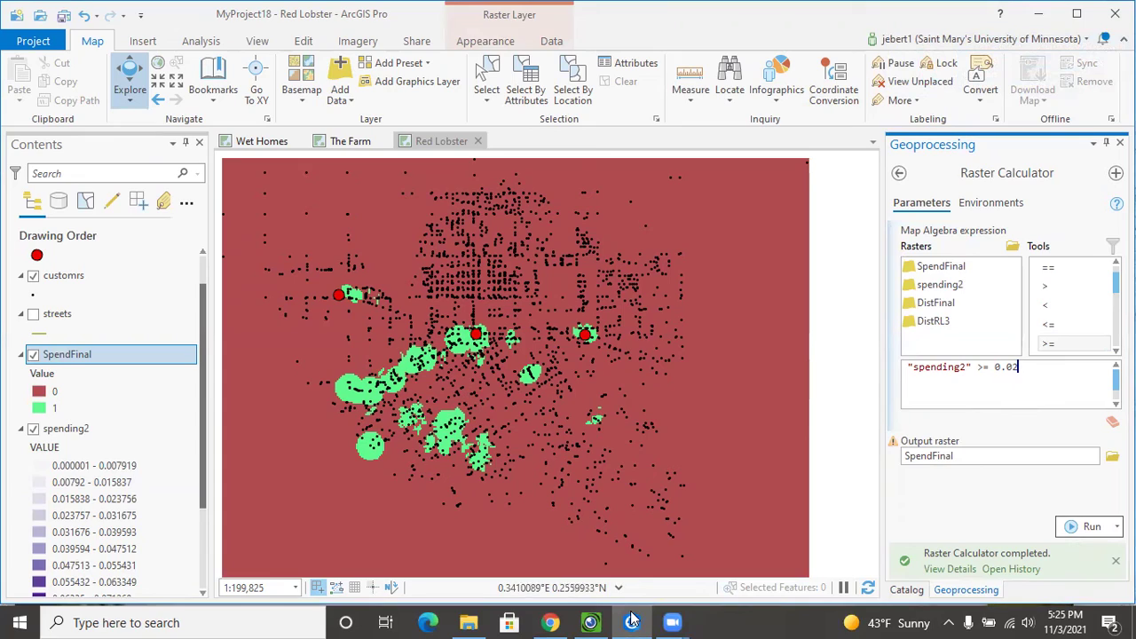
{"action": "left_click", "coordinate": [593, 622]}
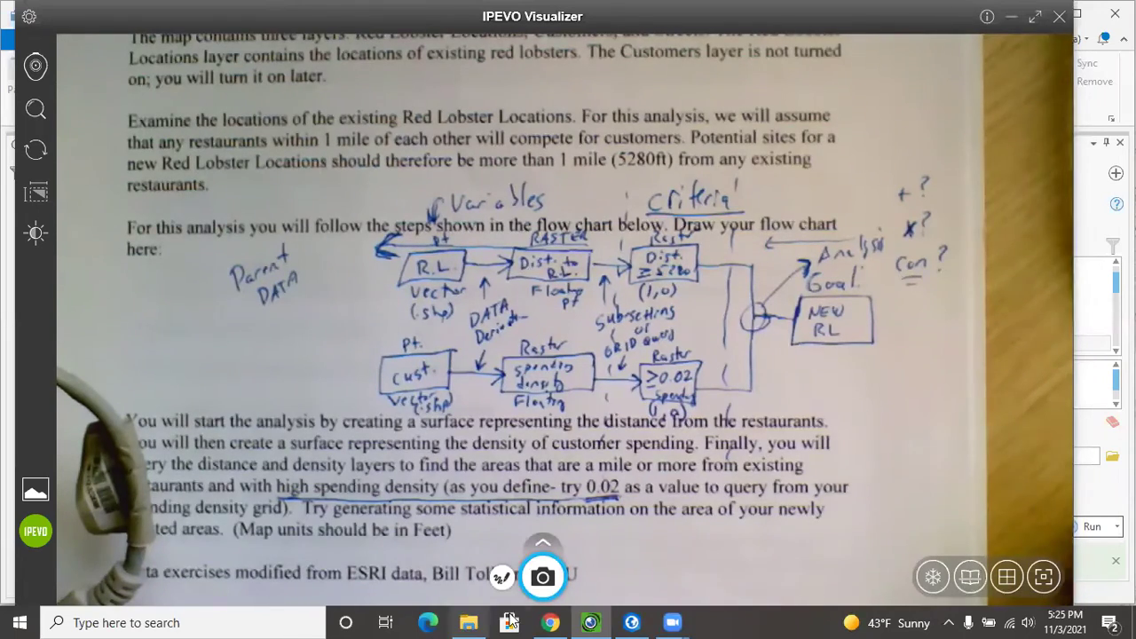
{"action": "left_click", "coordinate": [634, 621]}
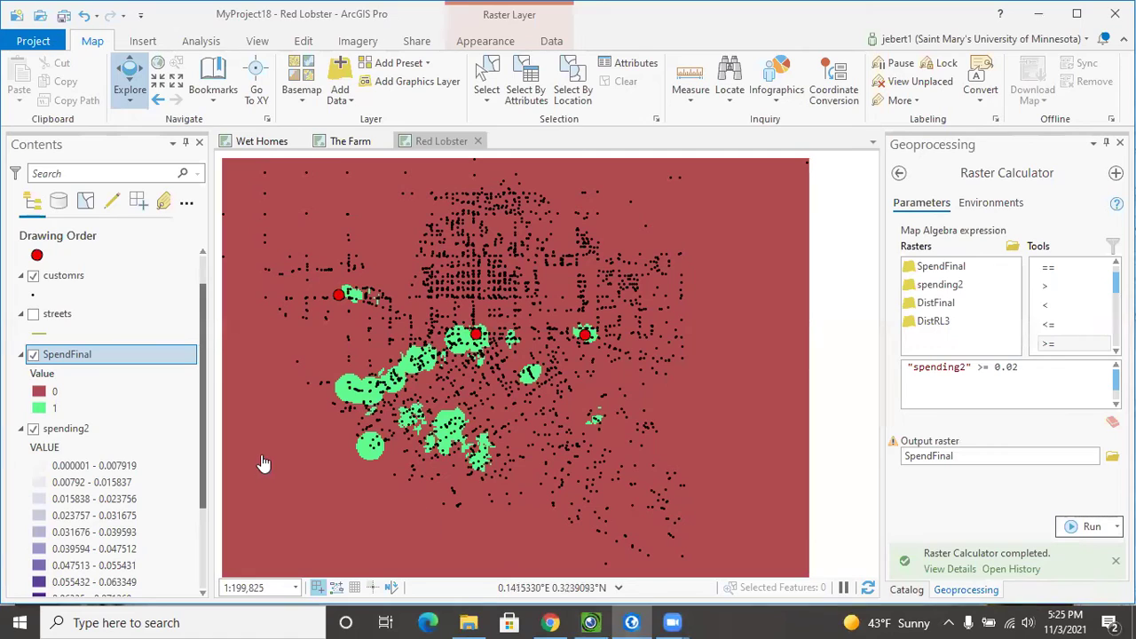
- Set value 0 of the SpendFinal layer to No color
{"action": "left_click", "coordinate": [38, 394]}
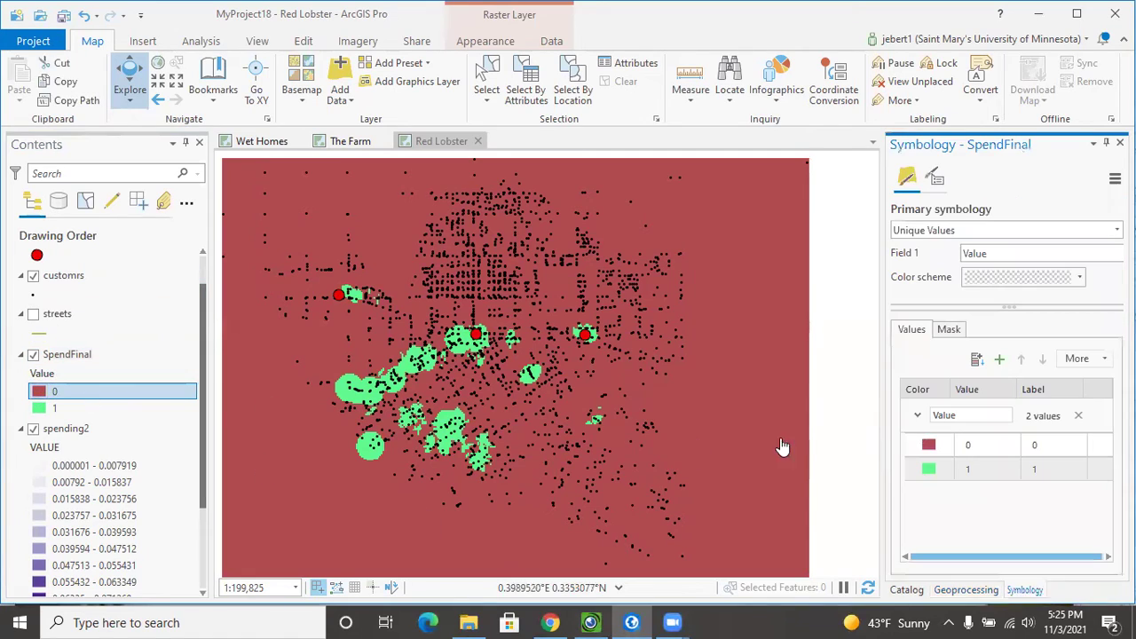
{"action": "left_click", "coordinate": [928, 450]}
{"action": "left_click", "coordinate": [915, 379]}
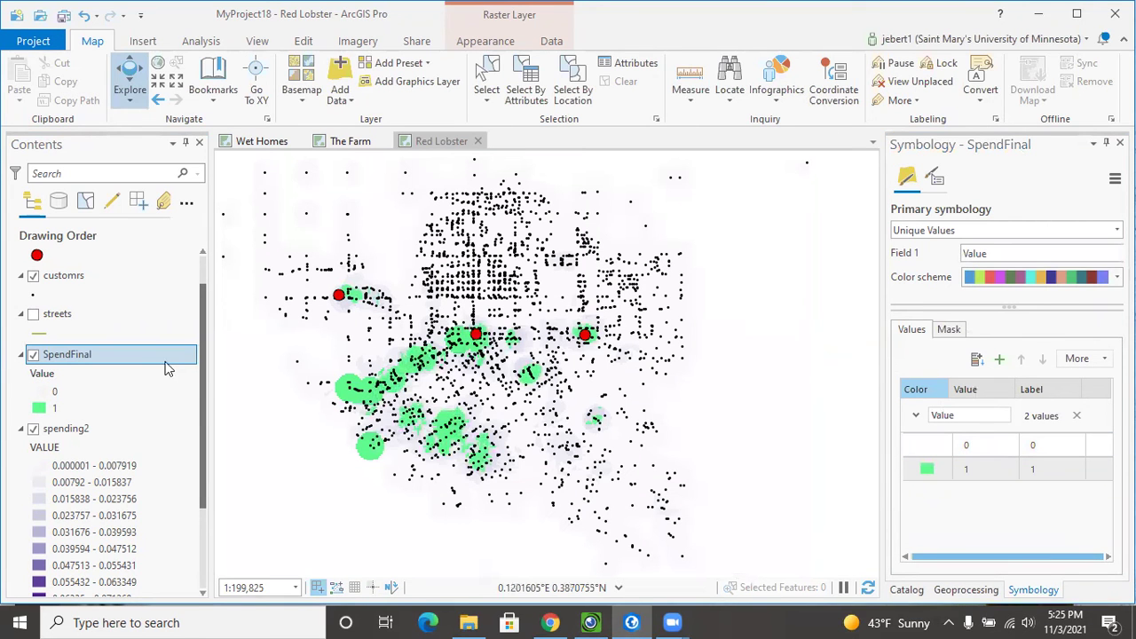
- Hide and collapse the spending2 layer, and move DistFinal directly below SpendFinal in the drawing order
{"action": "left_click", "coordinate": [33, 429]}
{"action": "left_click", "coordinate": [20, 430]}
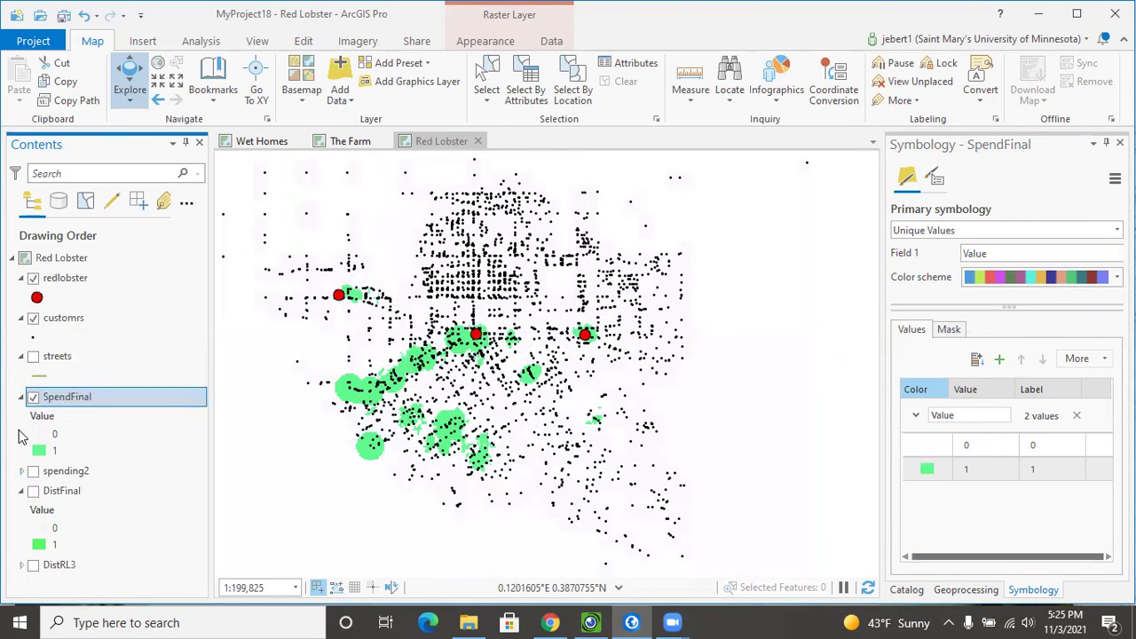
{"action": "left_click_drag", "start_coordinate": [55, 479], "coordinate": [58, 419]}
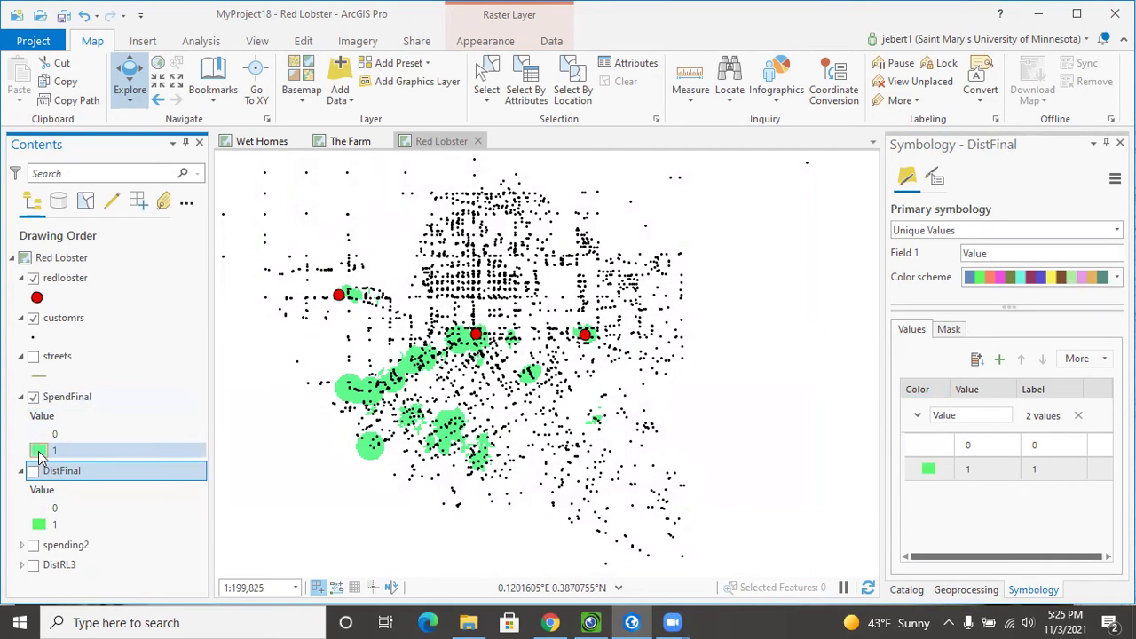
- Color value 1 of the DistFinal layer red and turn the layer on
{"action": "left_click", "coordinate": [39, 530]}
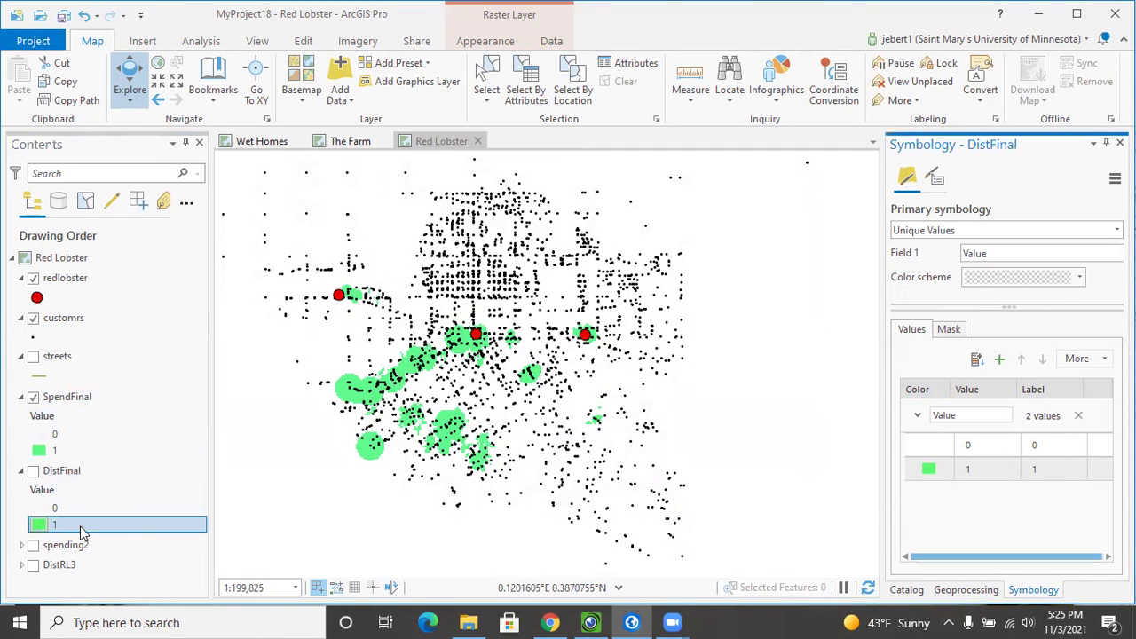
{"action": "left_click", "coordinate": [928, 470]}
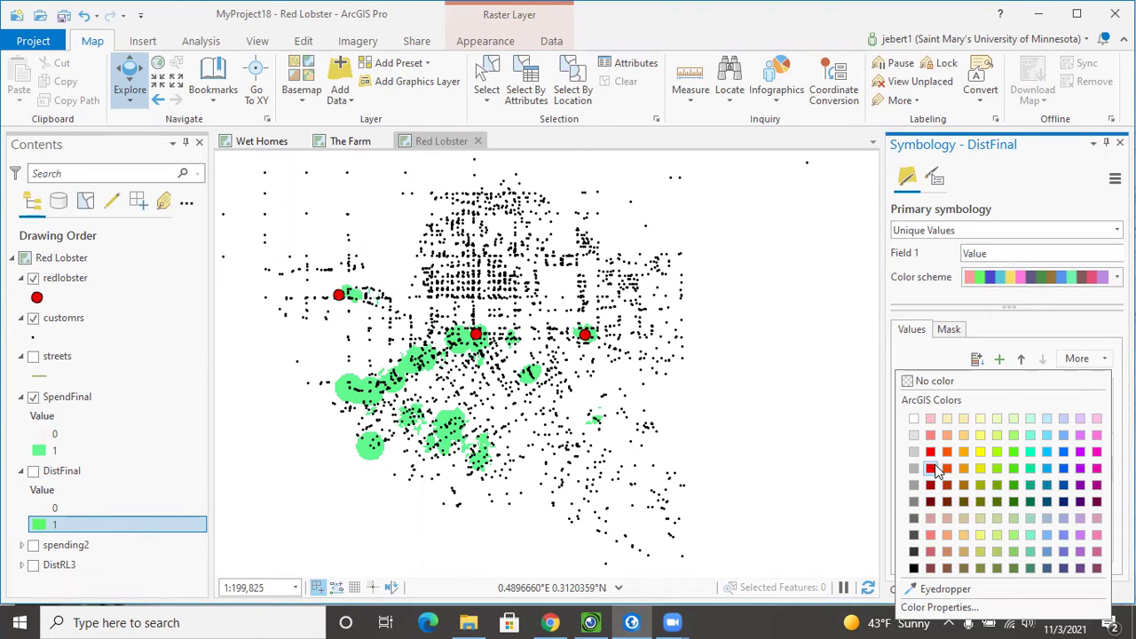
{"action": "left_click", "coordinate": [929, 469]}
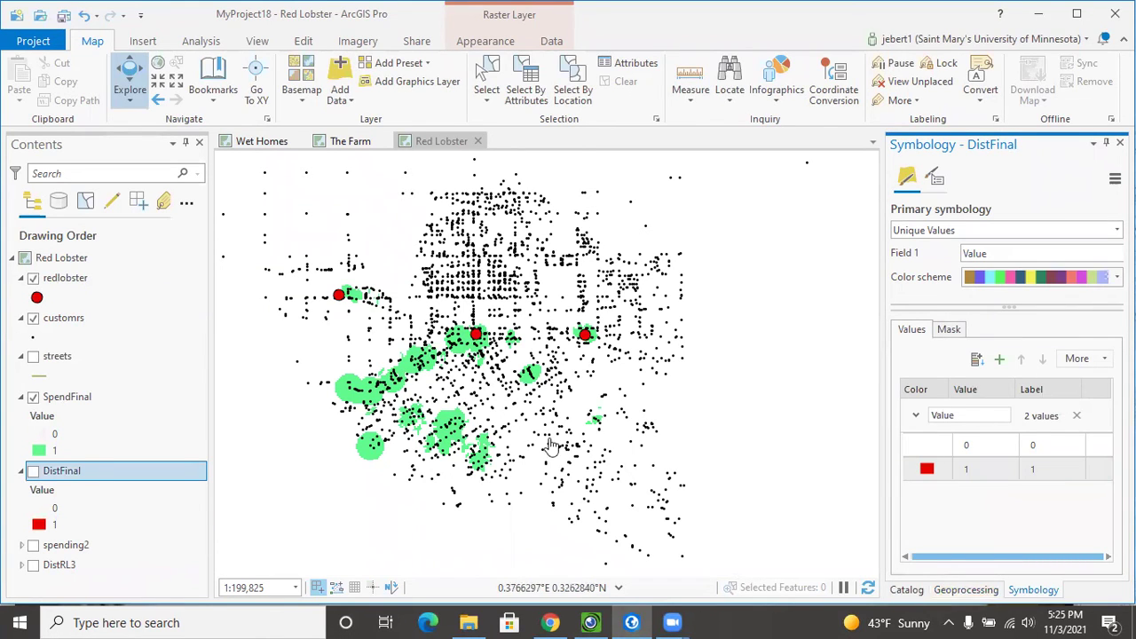
{"action": "left_click", "coordinate": [32, 471]}
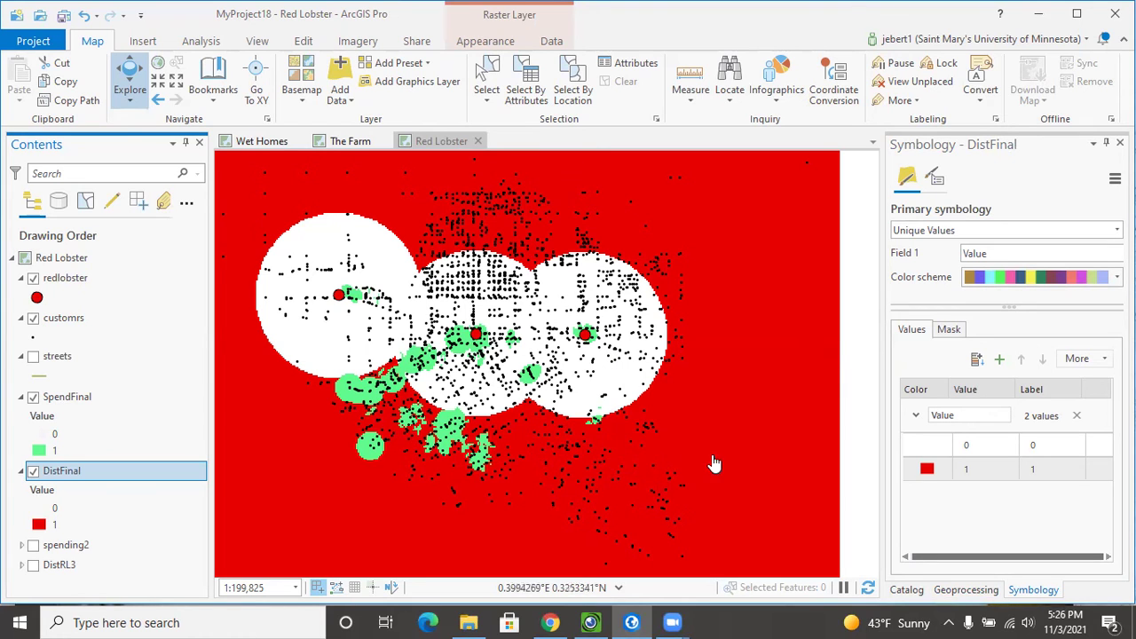
- Close the layer symbology and clear the existing expression in Raster Calculator
{"action": "left_click", "coordinate": [1119, 142]}
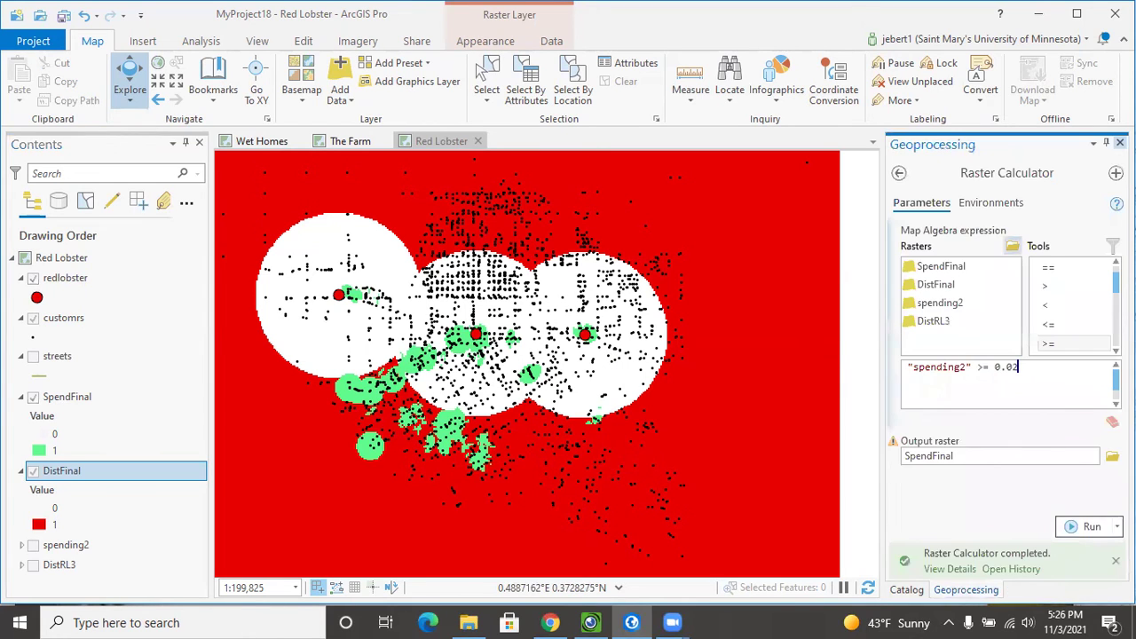
{"action": "left_click_drag", "start_coordinate": [1032, 371], "coordinate": [900, 368]}
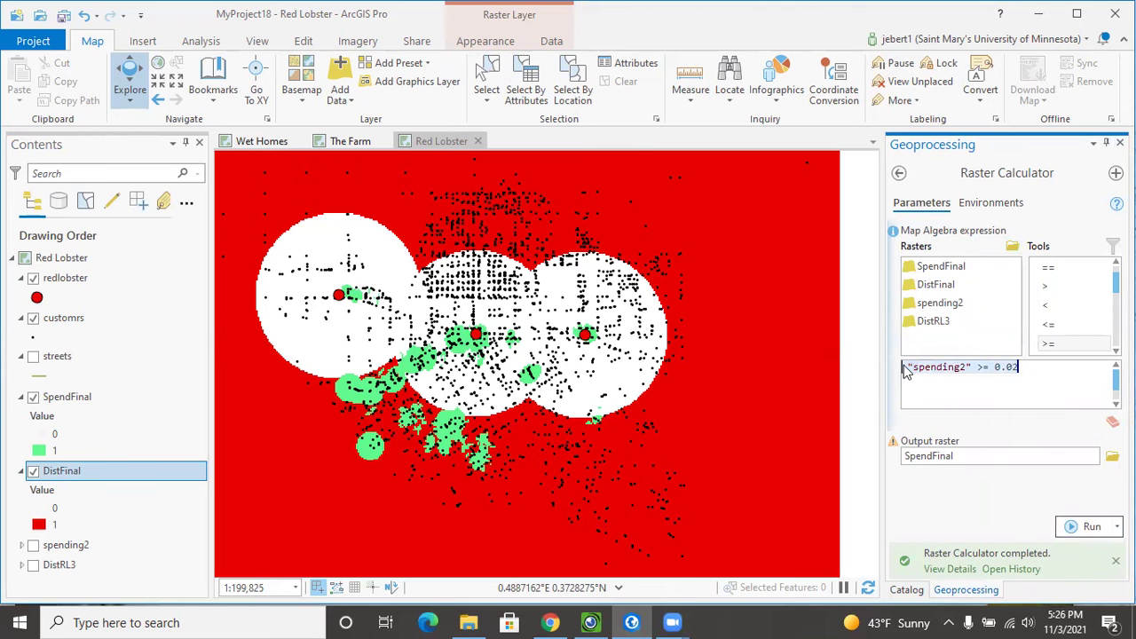
{"action": "key", "text": "BackSpace"}
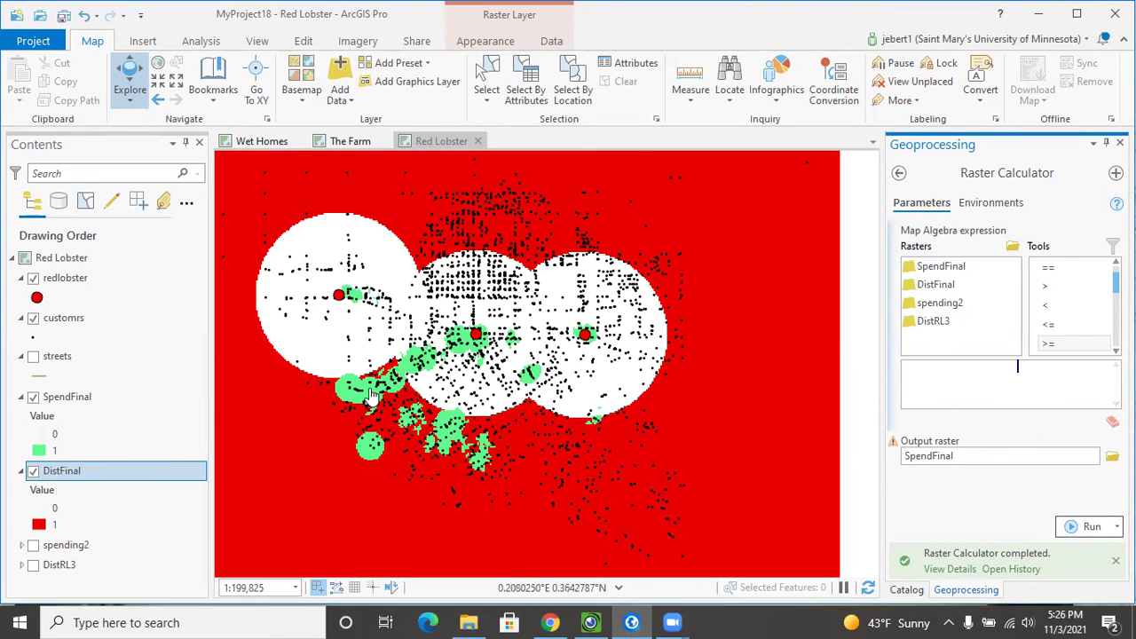
- Review the analysis flow chart in IPEVO Visualizer, and switch to the Word Solution Guide in Chrome
{"action": "left_click", "coordinate": [590, 622]}
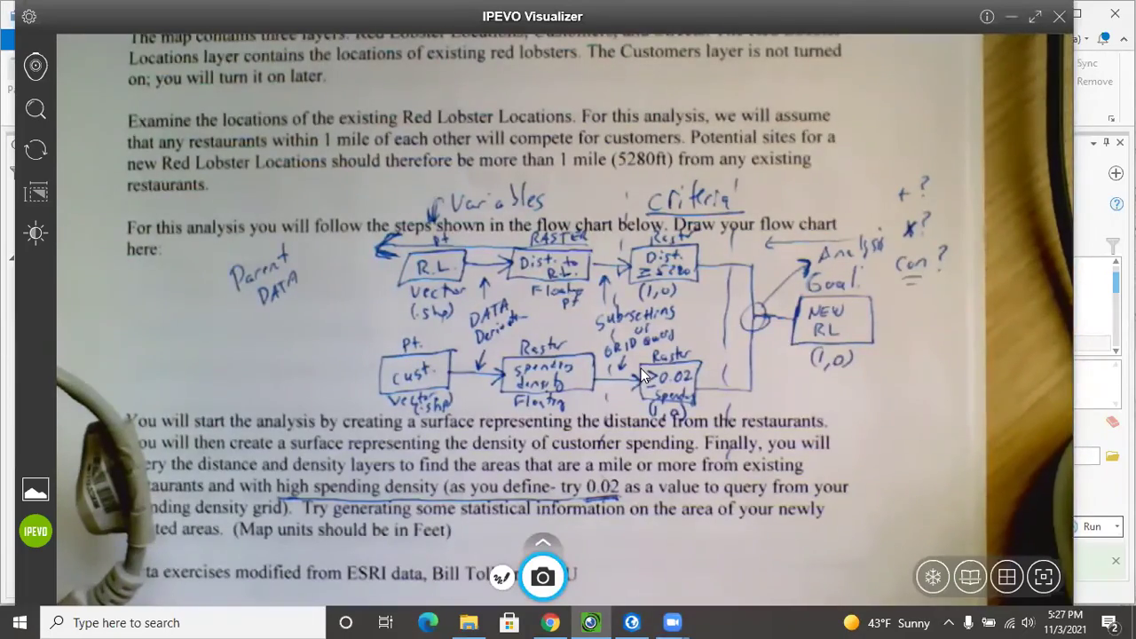
{"action": "left_click", "coordinate": [550, 622]}
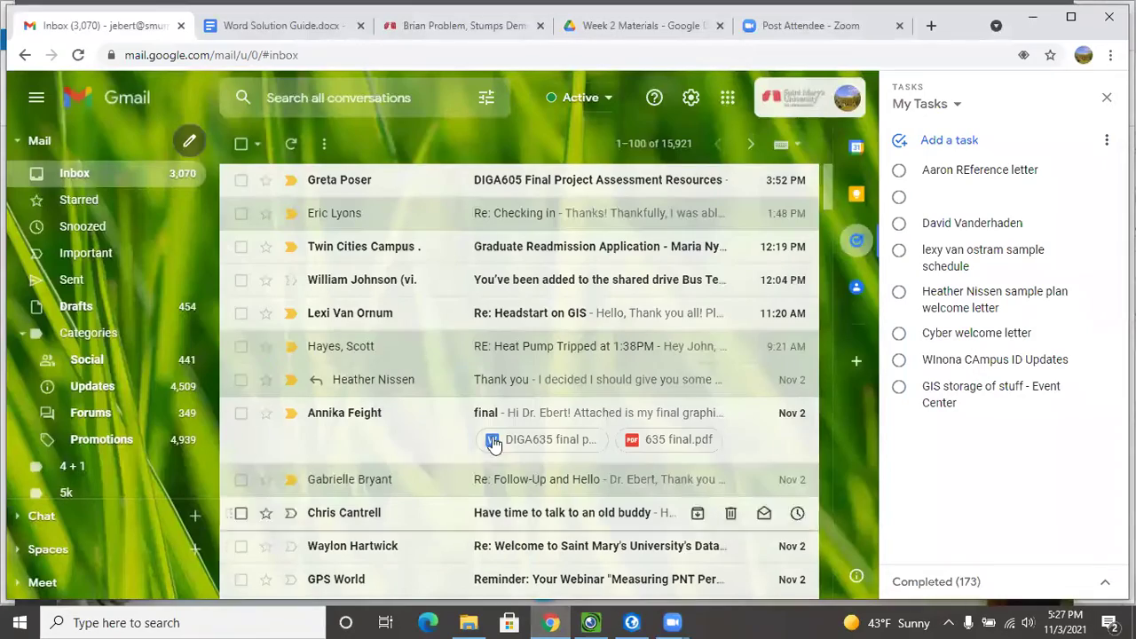
{"action": "left_click", "coordinate": [414, 32]}
{"action": "scroll", "coordinate": [479, 332], "scroll_direction": "down", "scroll_amount": 3}
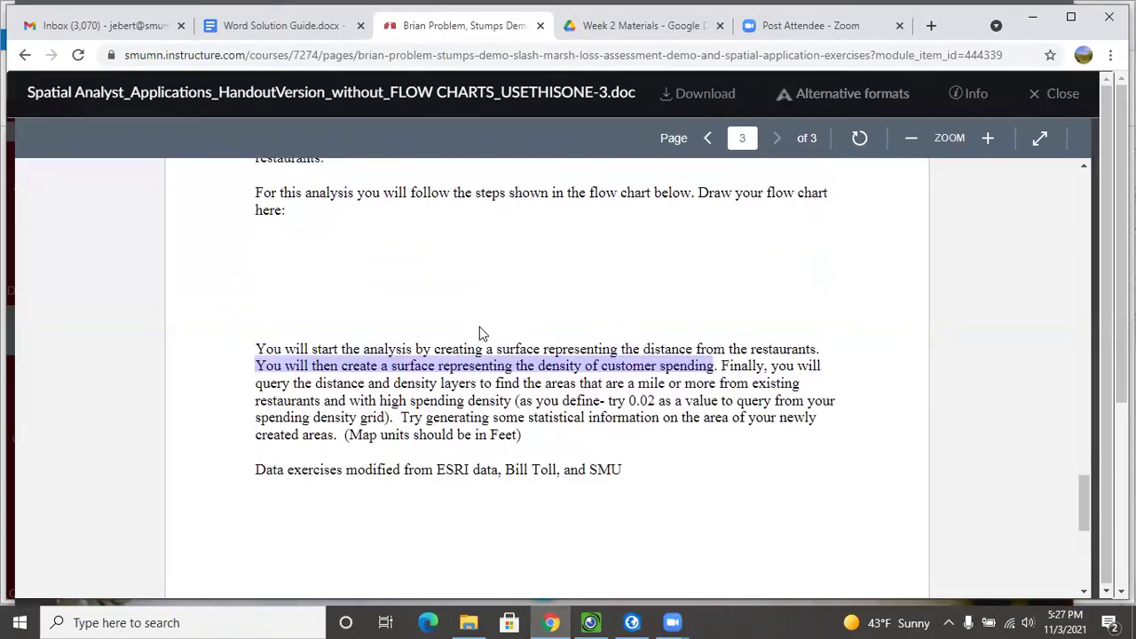
{"action": "scroll", "coordinate": [480, 332], "scroll_direction": "up", "scroll_amount": 2}
{"action": "left_click", "coordinate": [292, 31]}
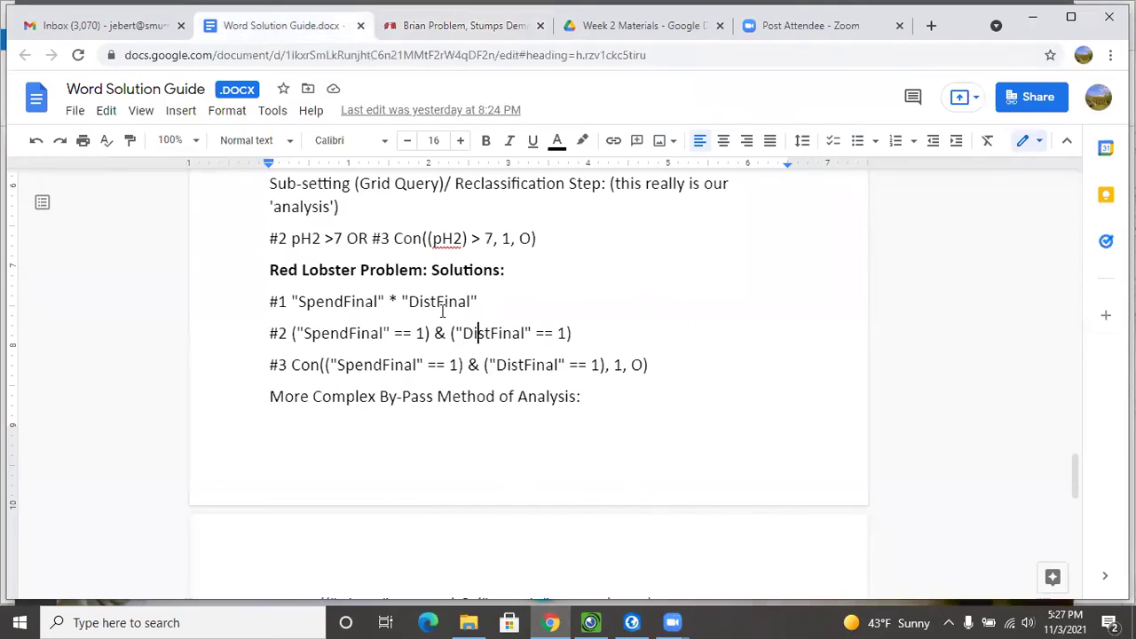
- Copy Red Lobster solution #3, Con(("SpendFinal" == 1) & ("DistFinal" == 1), 1, O), from the guide into Raster Calculator in ArcGIS Pro
{"action": "scroll", "coordinate": [613, 400], "scroll_direction": "down", "scroll_amount": 2}
{"action": "scroll", "coordinate": [598, 393], "scroll_direction": "up", "scroll_amount": 1}
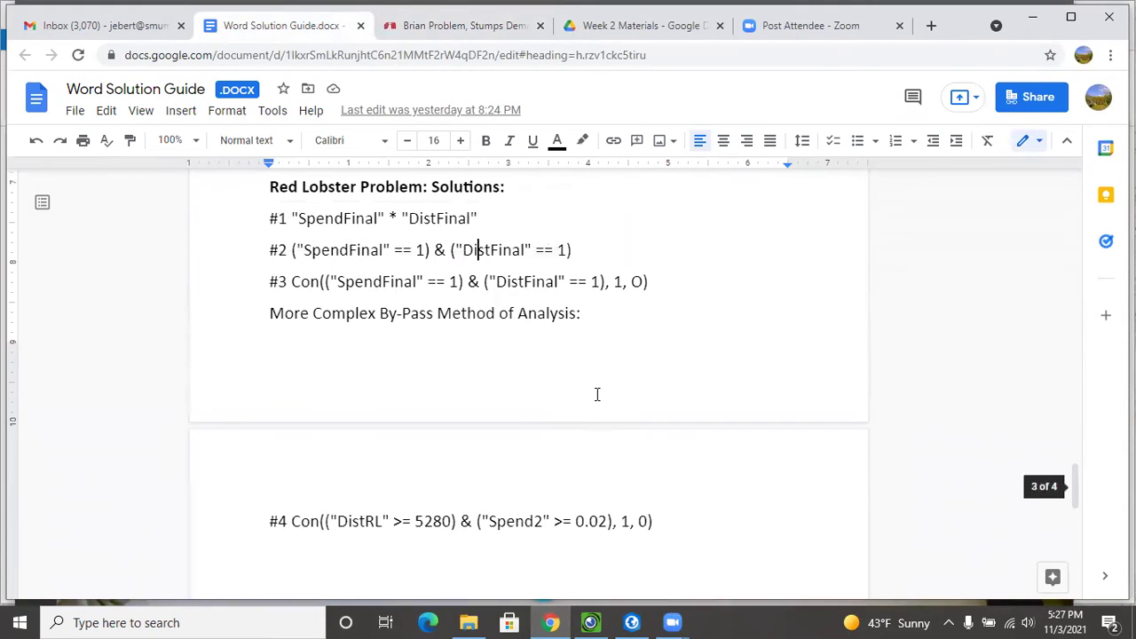
{"action": "left_click_drag", "start_coordinate": [289, 282], "coordinate": [657, 283]}
{"action": "right_click", "coordinate": [630, 284]}
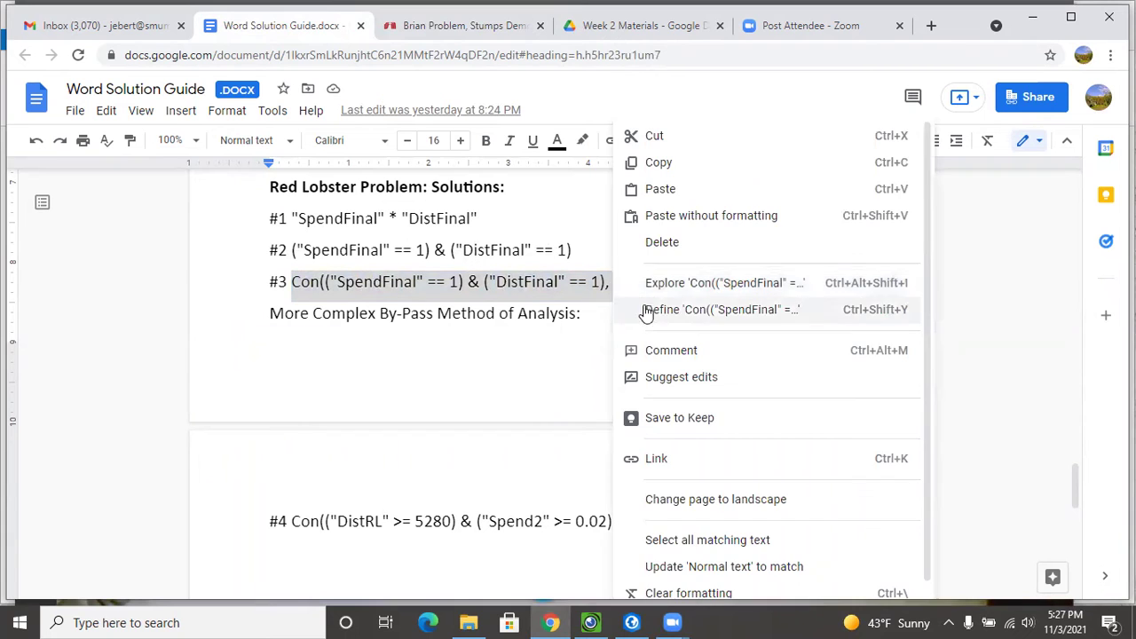
{"action": "left_click", "coordinate": [672, 167]}
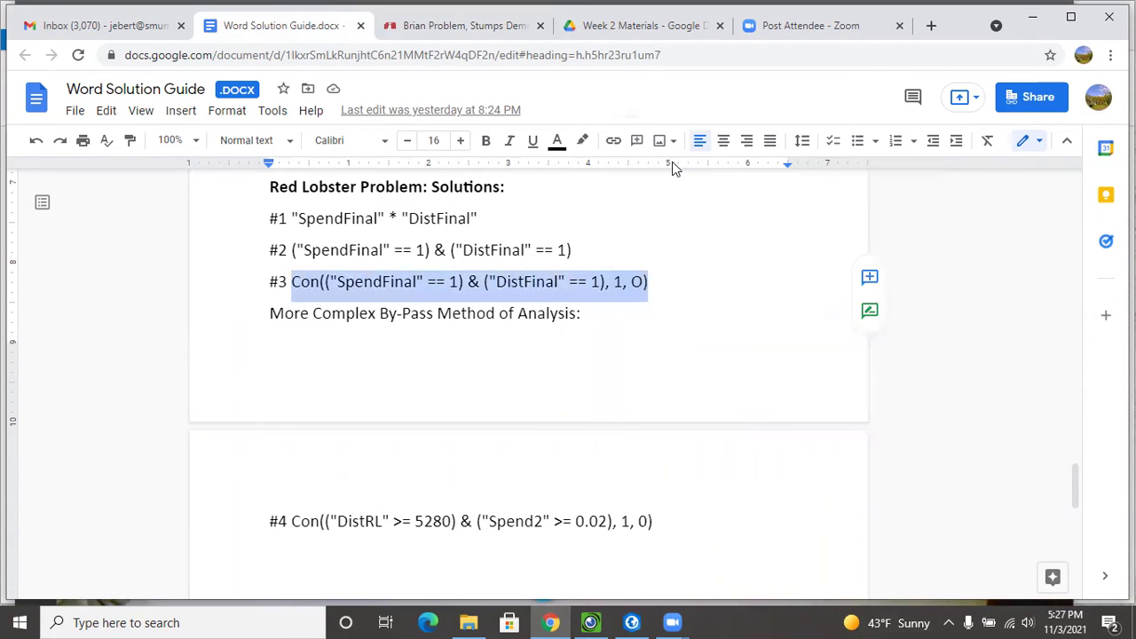
{"action": "left_click", "coordinate": [632, 622]}
{"action": "left_click", "coordinate": [914, 376]}
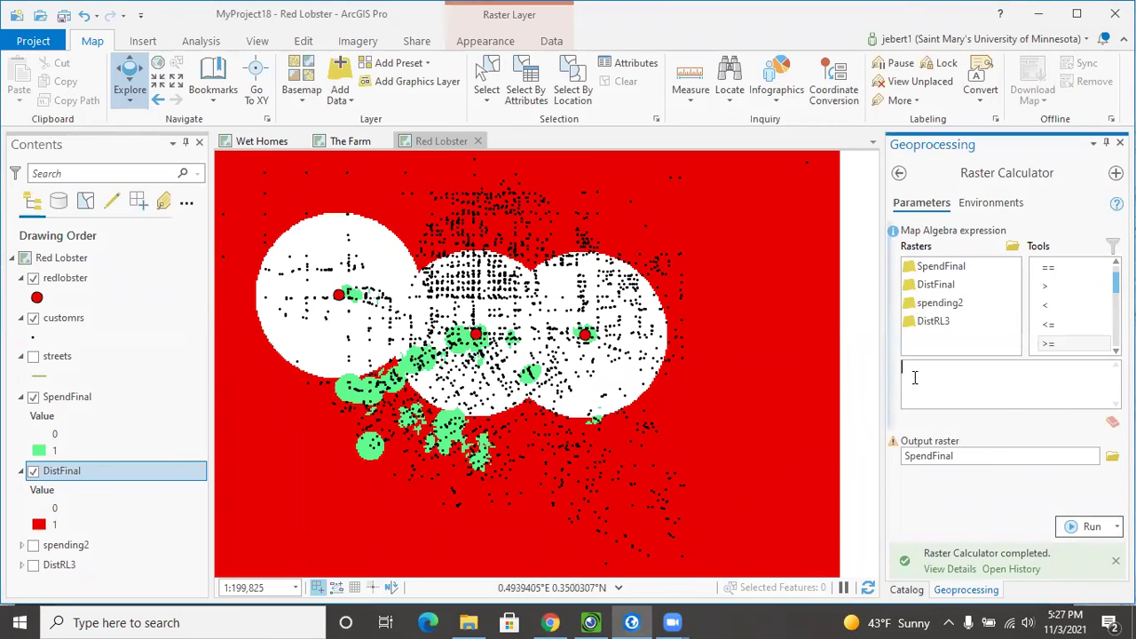
{"action": "key", "text": "ctrl+v"}
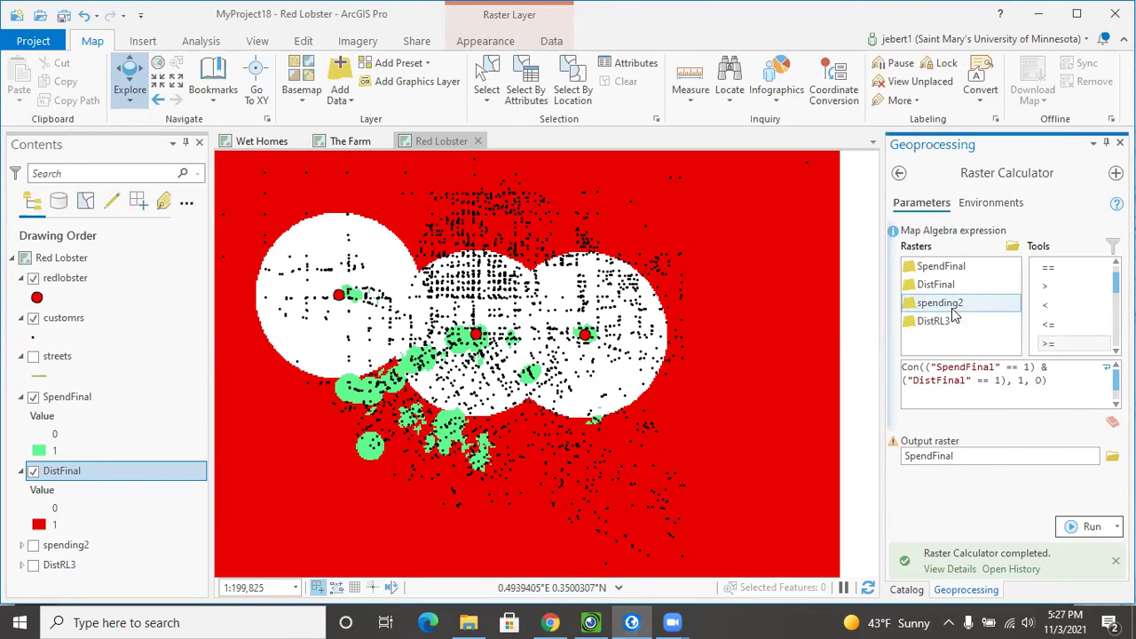
- Replace the pasted "SpendFinal" reference in the Con expression with the SpendFinal raster from the available rasters
{"action": "left_click_drag", "start_coordinate": [938, 367], "coordinate": [985, 367]}
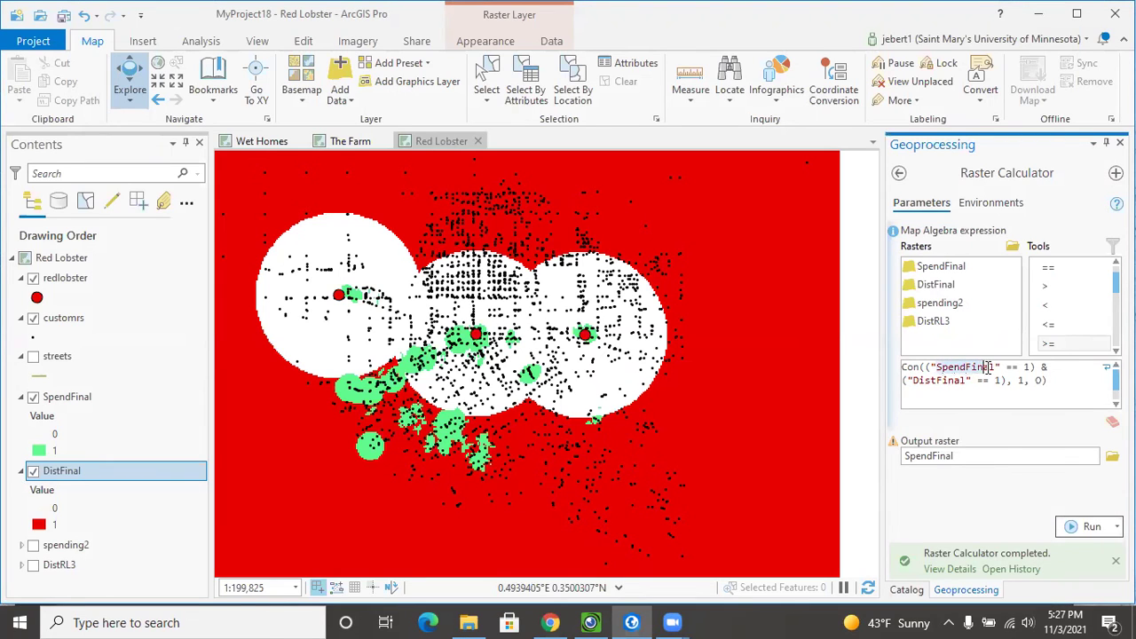
{"action": "key", "text": "BackSpace"}
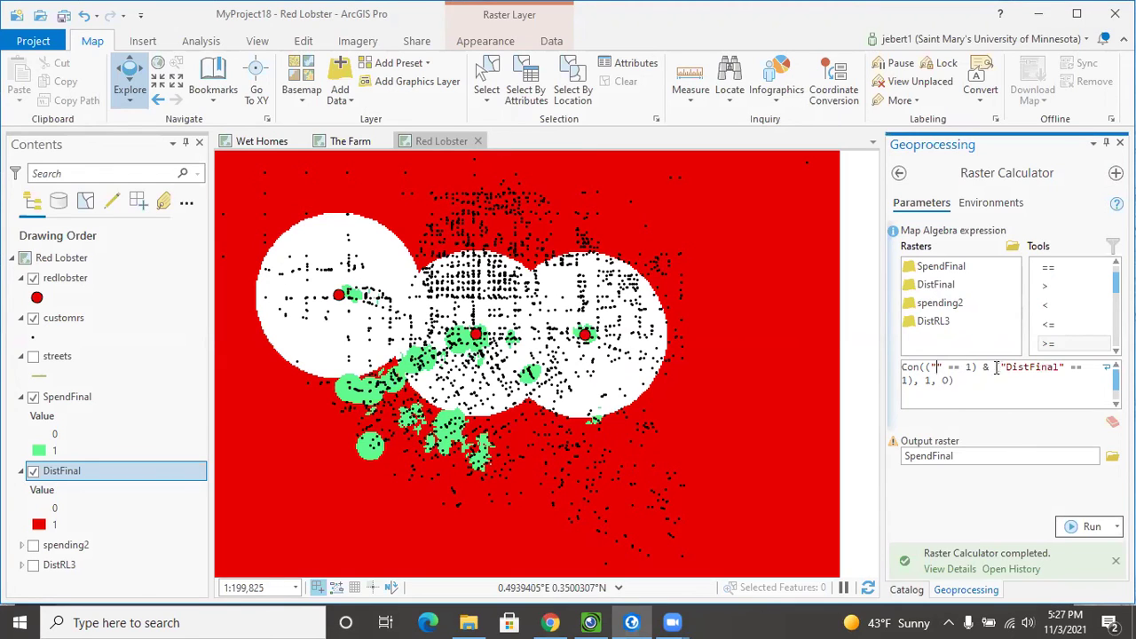
{"action": "key", "text": "BackSpace"}
{"action": "key", "text": "BackSpace"}
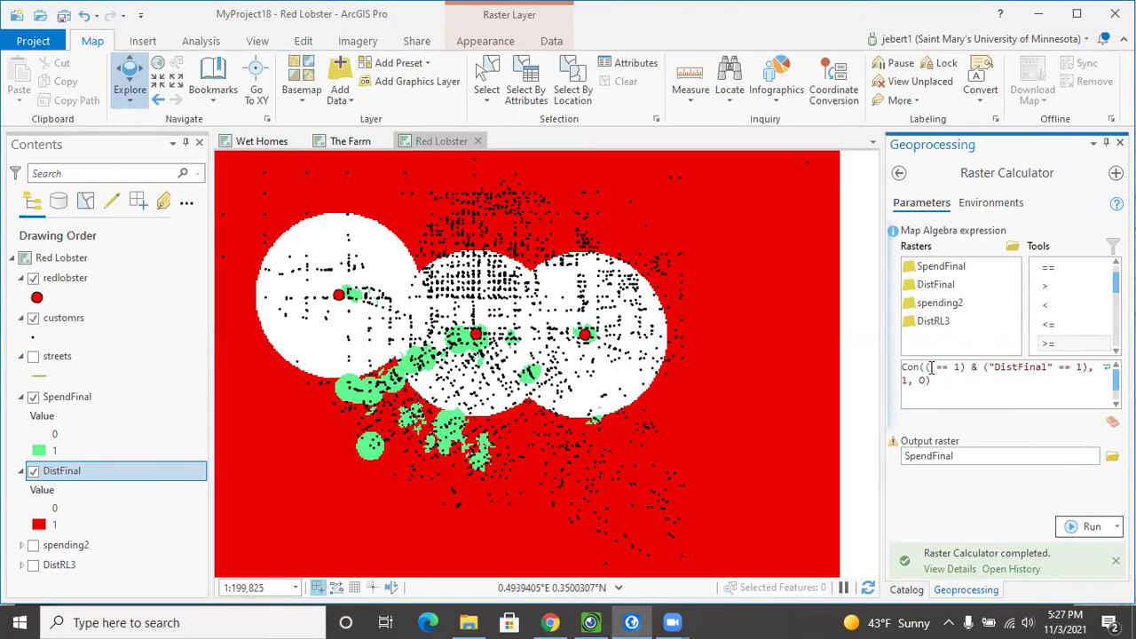
{"action": "left_click", "coordinate": [940, 268]}
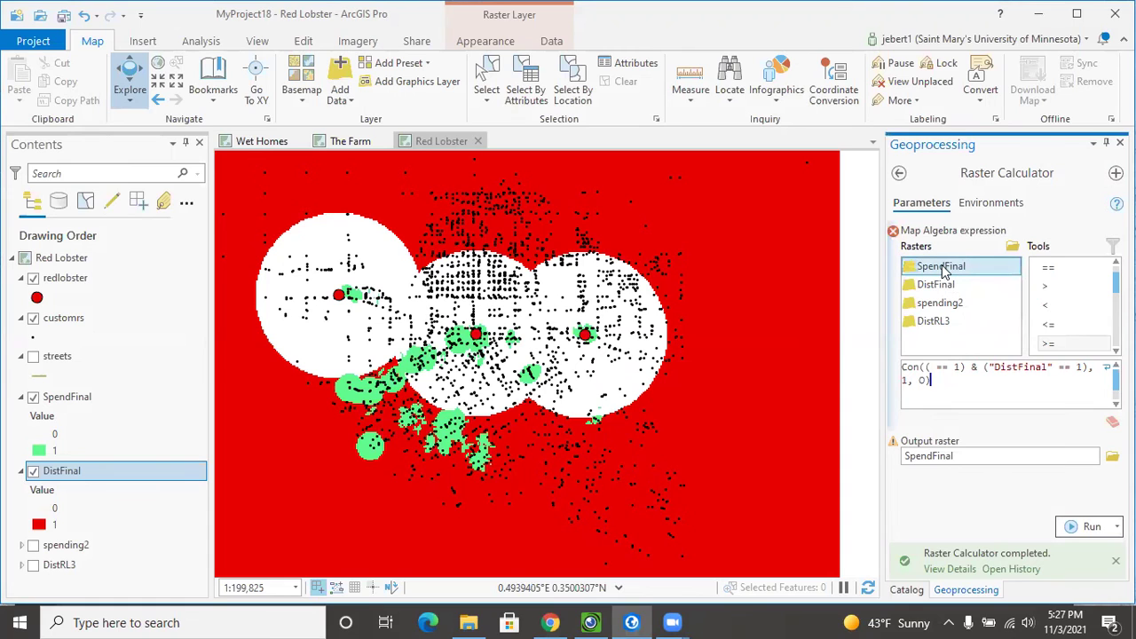
{"action": "double_click", "coordinate": [942, 269]}
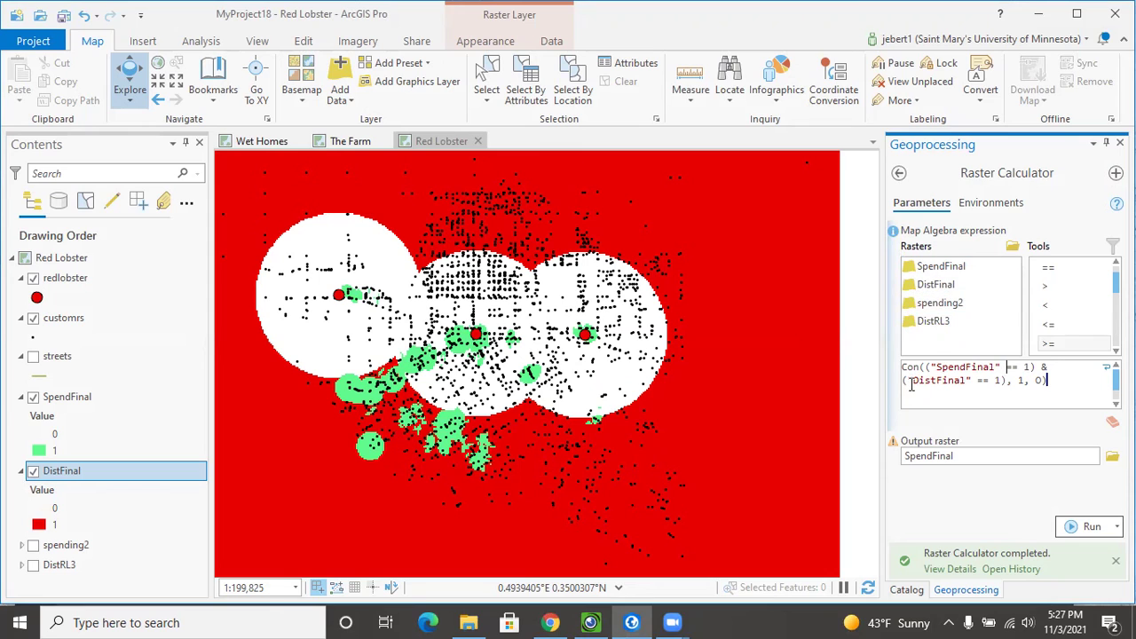
- Replace the pasted "DistFinal" reference in the second condition with the DistFinal raster from the available rasters
{"action": "left_click_drag", "start_coordinate": [913, 381], "coordinate": [959, 387]}
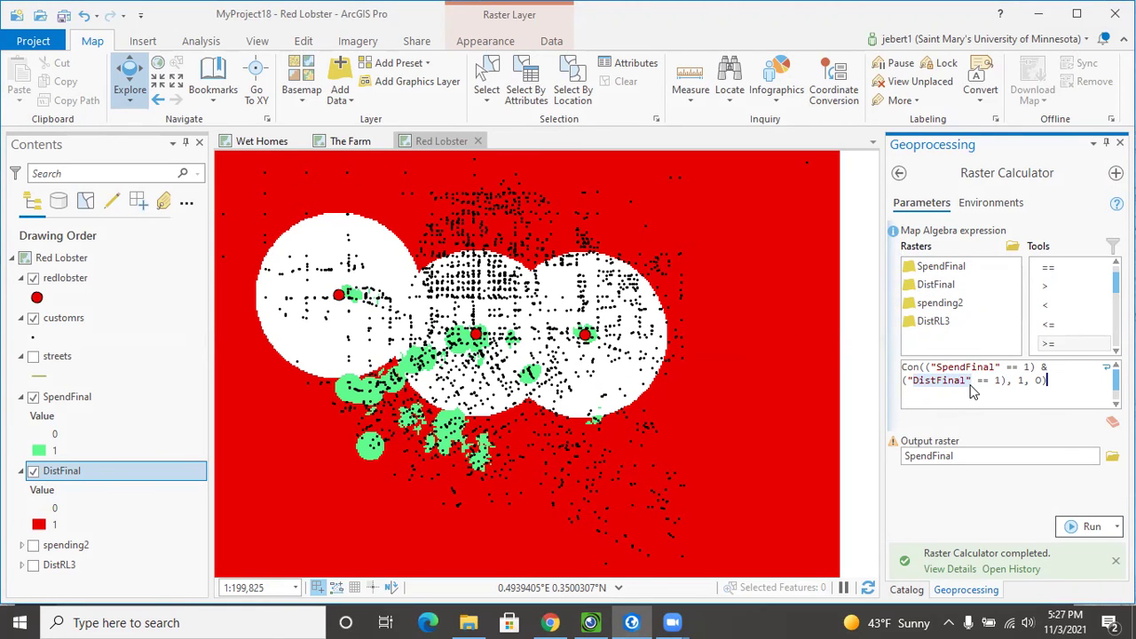
{"action": "key", "text": "BackSpace"}
{"action": "key", "text": "BackSpace"}
{"action": "key", "text": "Delete"}
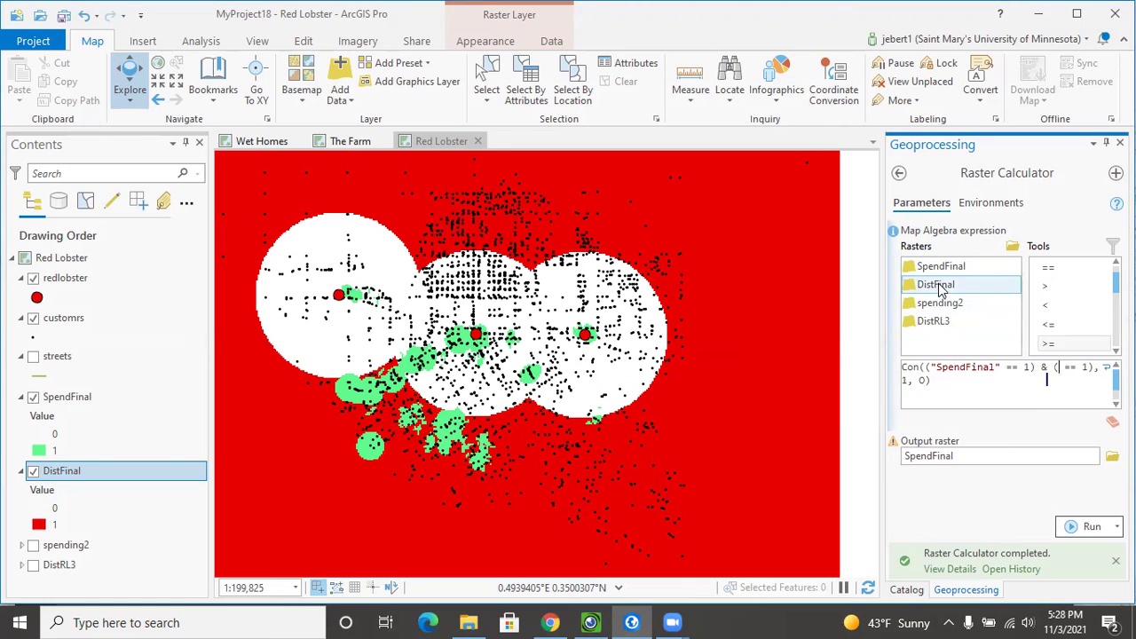
{"action": "left_click", "coordinate": [941, 291]}
{"action": "double_click", "coordinate": [939, 289]}
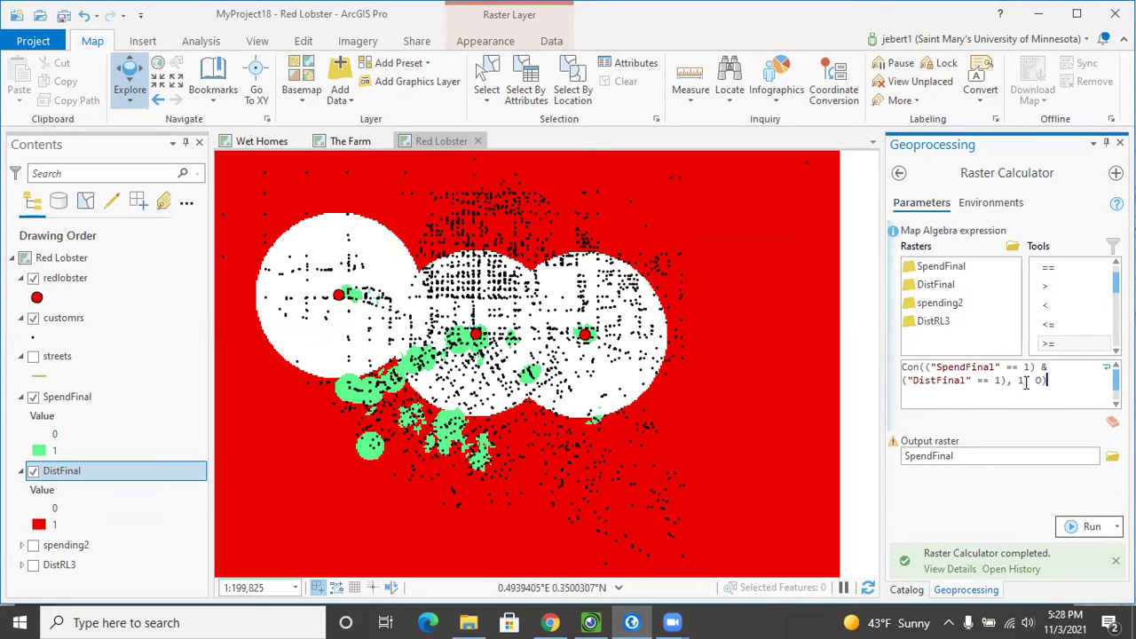
- Set the output raster to NewRL in the W2_2021 folder and try to run the Raster Calculator
{"action": "left_click", "coordinate": [976, 456]}
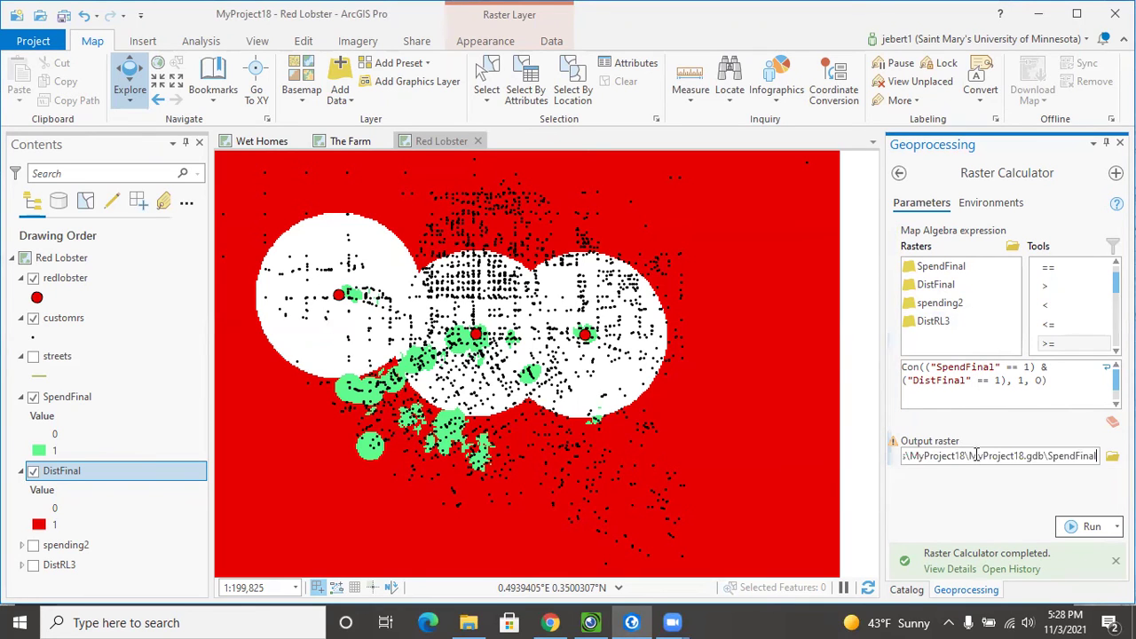
{"action": "left_click", "coordinate": [1112, 455]}
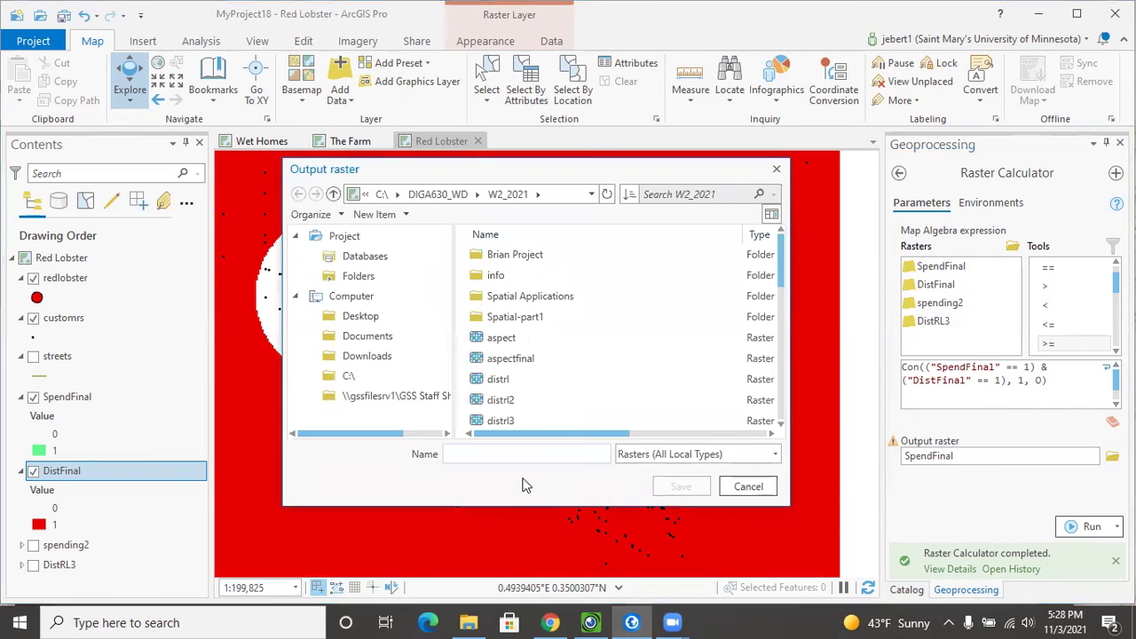
{"action": "left_click", "coordinate": [464, 463]}
{"action": "type", "text": "New"}
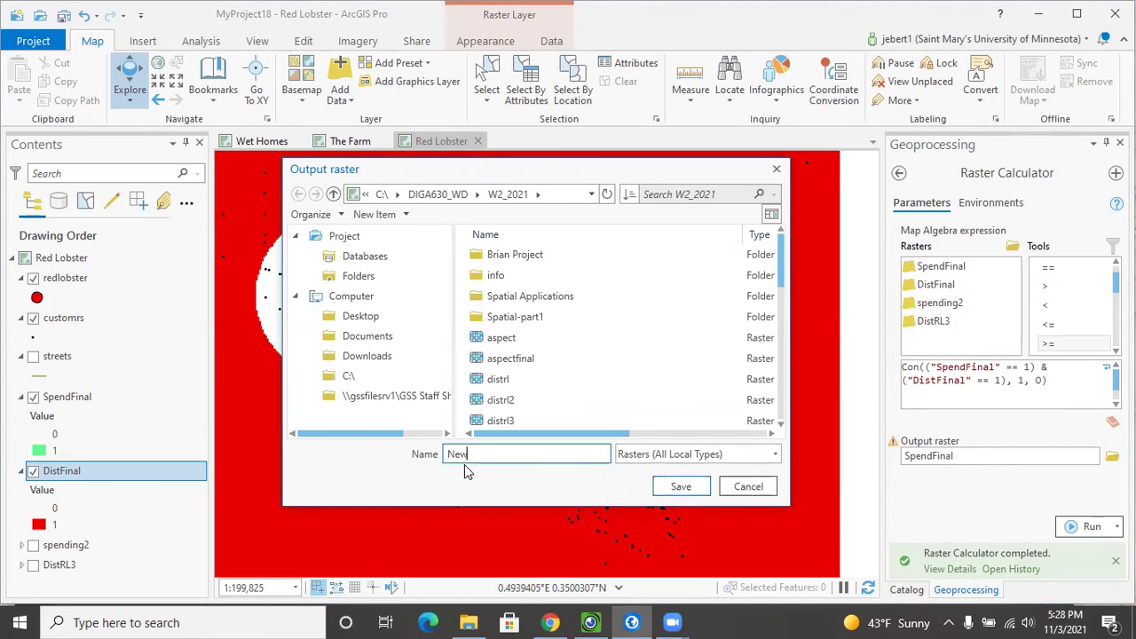
{"action": "type", "text": "RB"}
{"action": "key", "text": "BackSpace"}
{"action": "type", "text": "L"}
{"action": "left_click", "coordinate": [677, 487]}
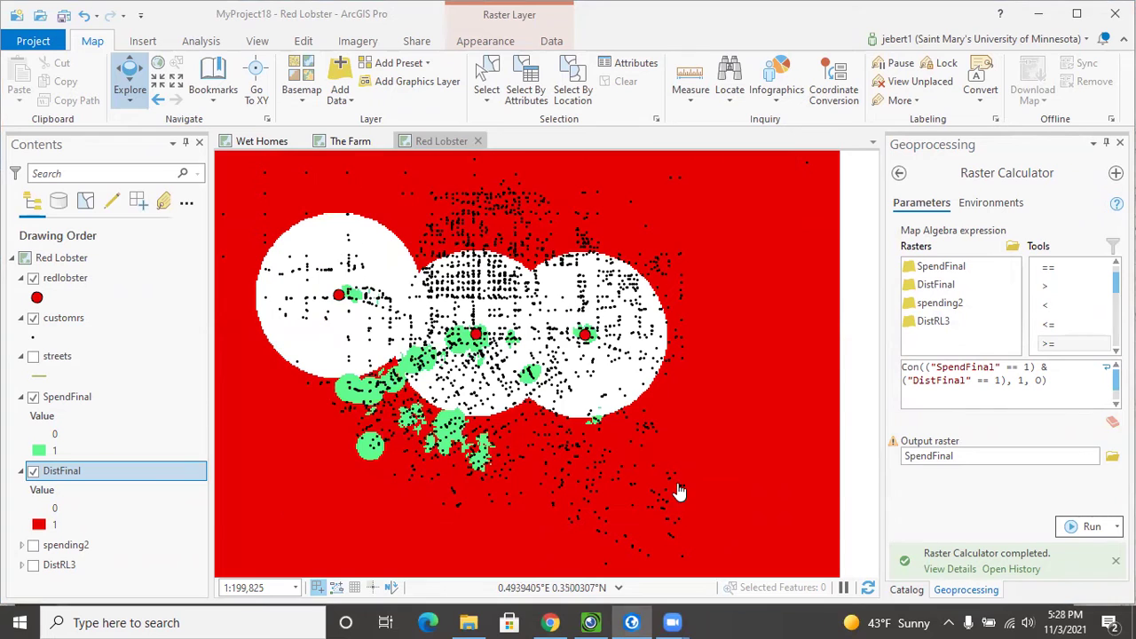
{"action": "left_click", "coordinate": [1086, 528]}
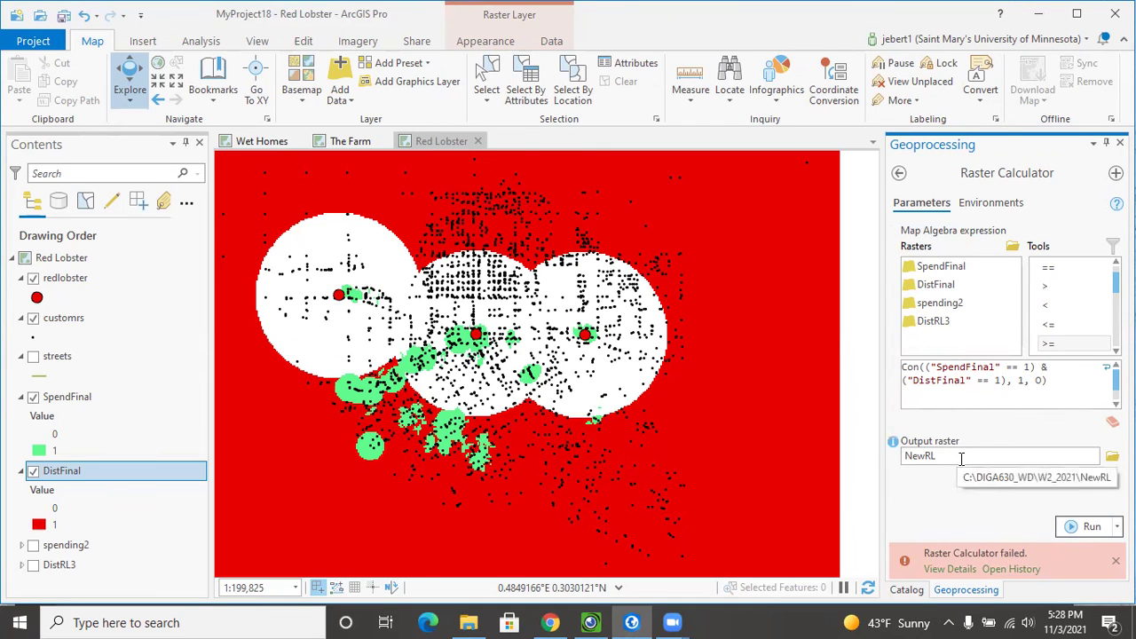
- Rename the output raster as RL and check the Raster Calculator's environment settings
{"action": "left_click", "coordinate": [929, 454]}
{"action": "left_click", "coordinate": [1063, 454]}
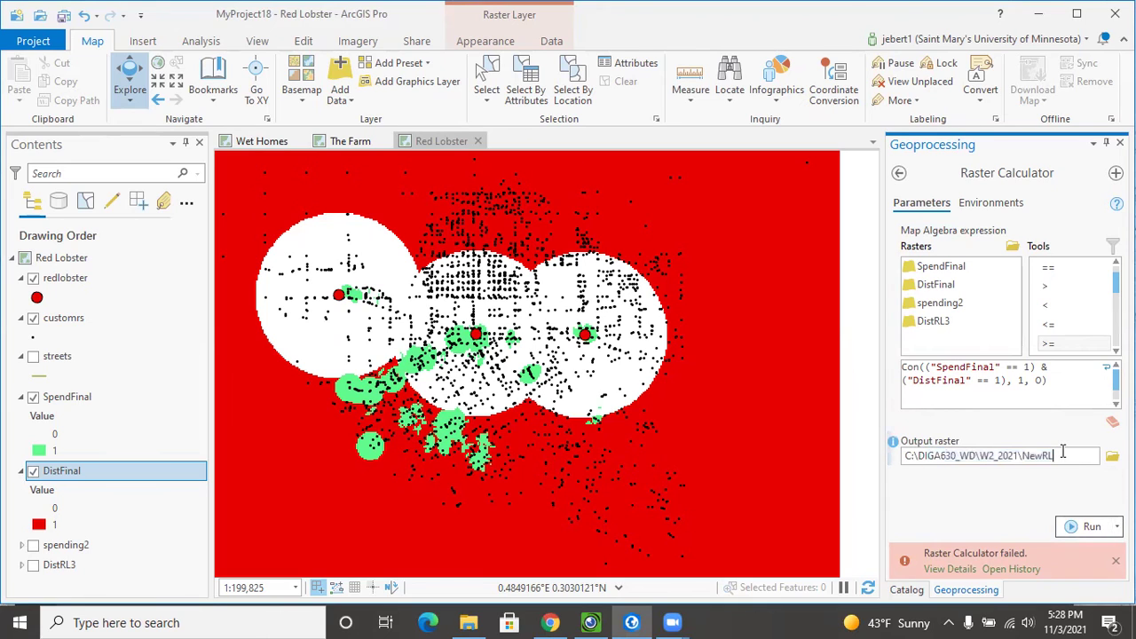
{"action": "left_click_drag", "start_coordinate": [1061, 454], "coordinate": [1023, 454]}
{"action": "left_click", "coordinate": [1002, 202]}
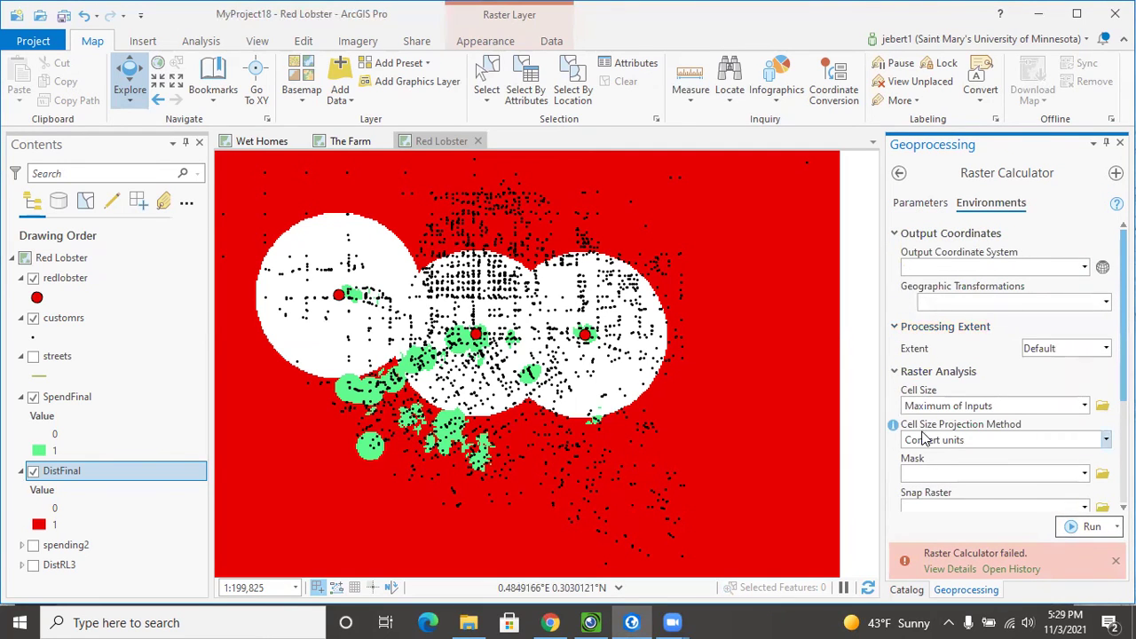
{"action": "left_click", "coordinate": [923, 204]}
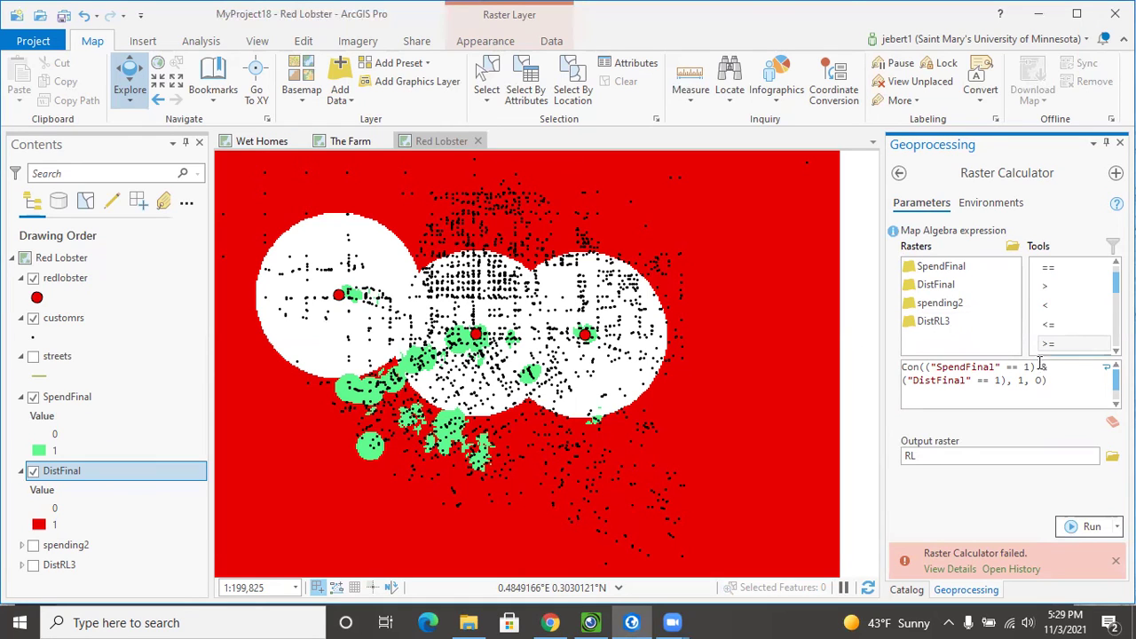
- Replace the & between the two conditions with the calculator's own & operator and try running the expression again
{"action": "left_click_drag", "start_coordinate": [1049, 379], "coordinate": [1043, 367]}
{"action": "left_click", "coordinate": [1073, 385]}
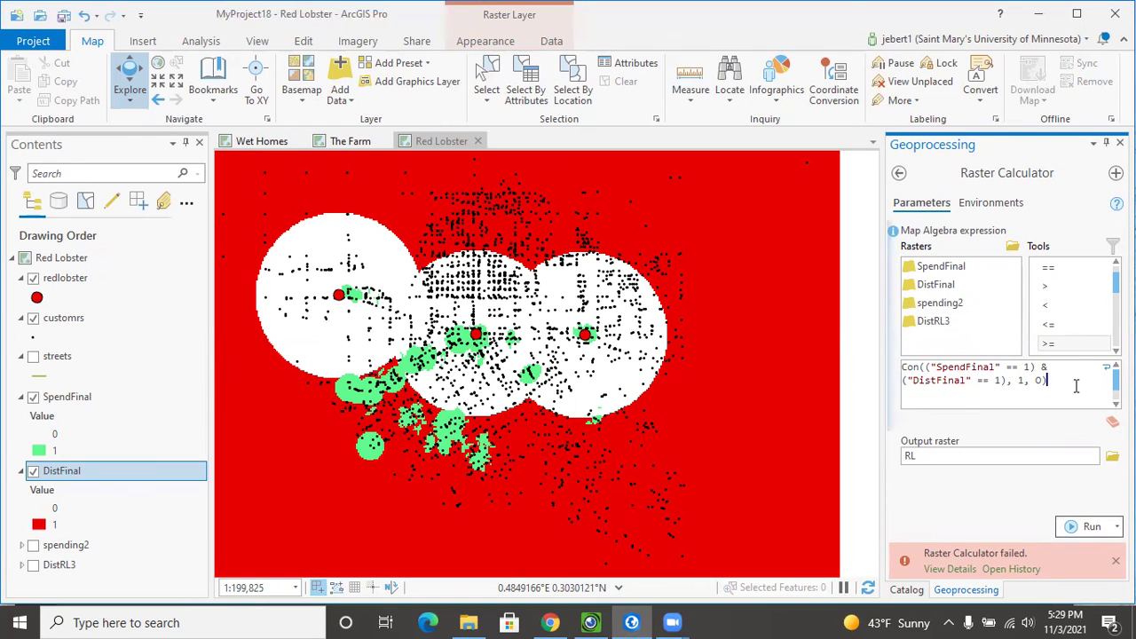
{"action": "key", "text": "BackSpace"}
{"action": "scroll", "coordinate": [1069, 306], "scroll_direction": "down", "scroll_amount": 3}
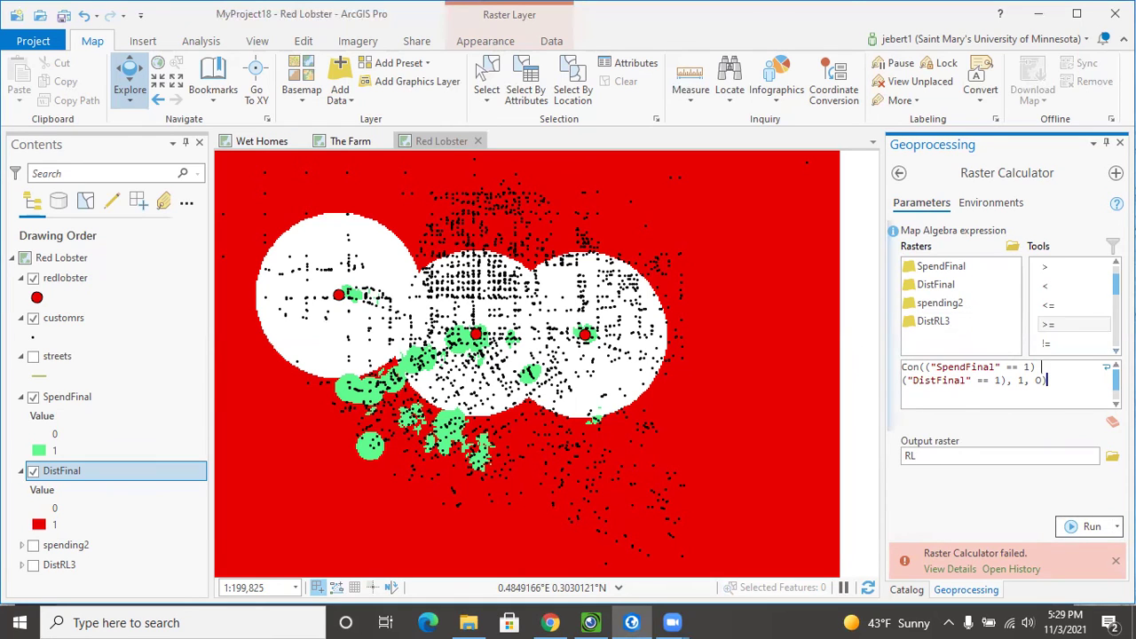
{"action": "double_click", "coordinate": [1047, 305]}
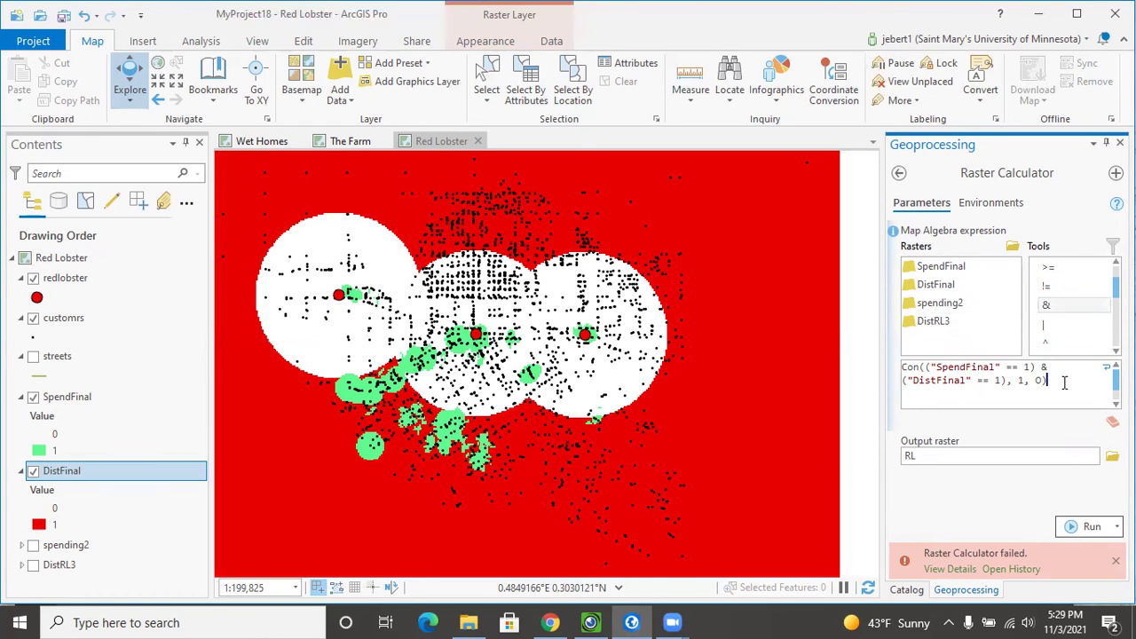
{"action": "left_click", "coordinate": [1088, 528]}
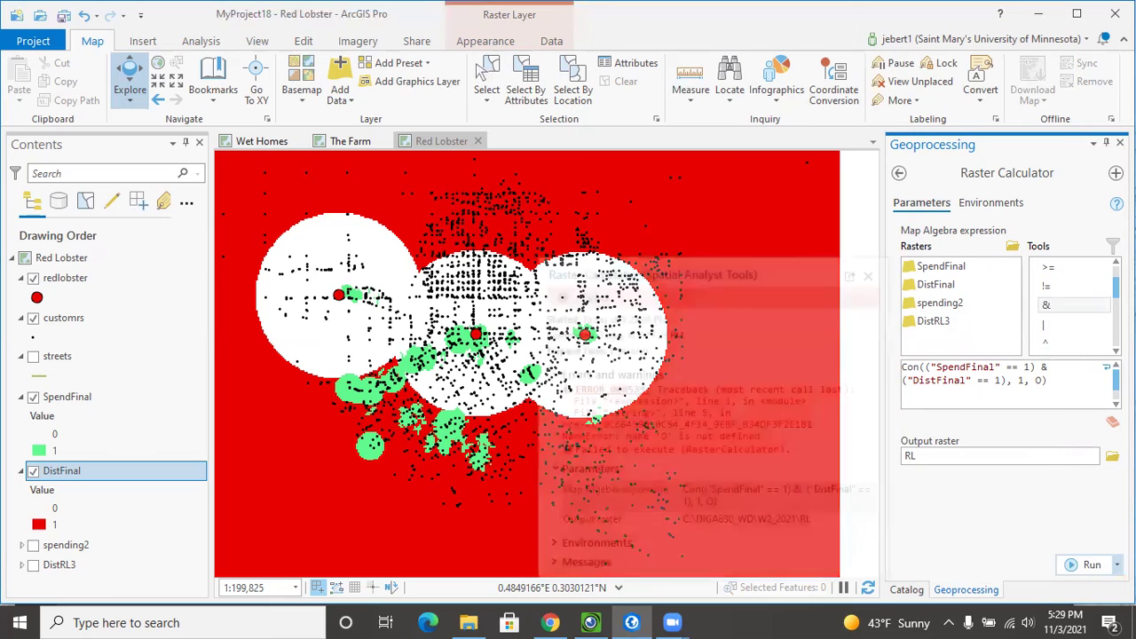
{"action": "left_click", "coordinate": [1116, 561]}
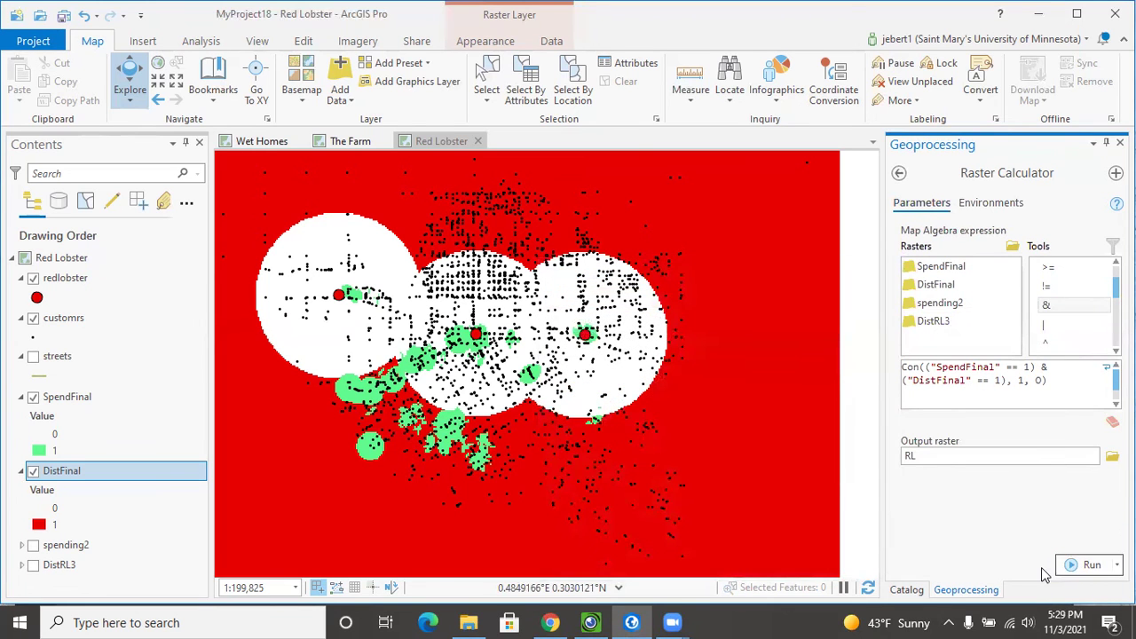
{"action": "left_click", "coordinate": [1116, 564]}
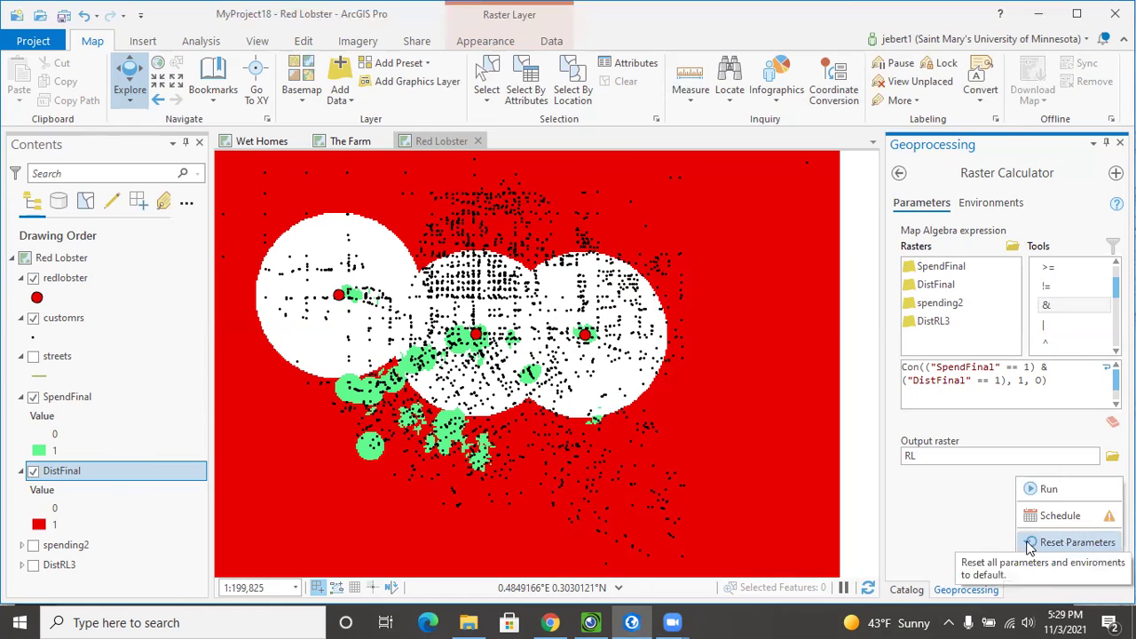
{"action": "left_click", "coordinate": [1086, 515]}
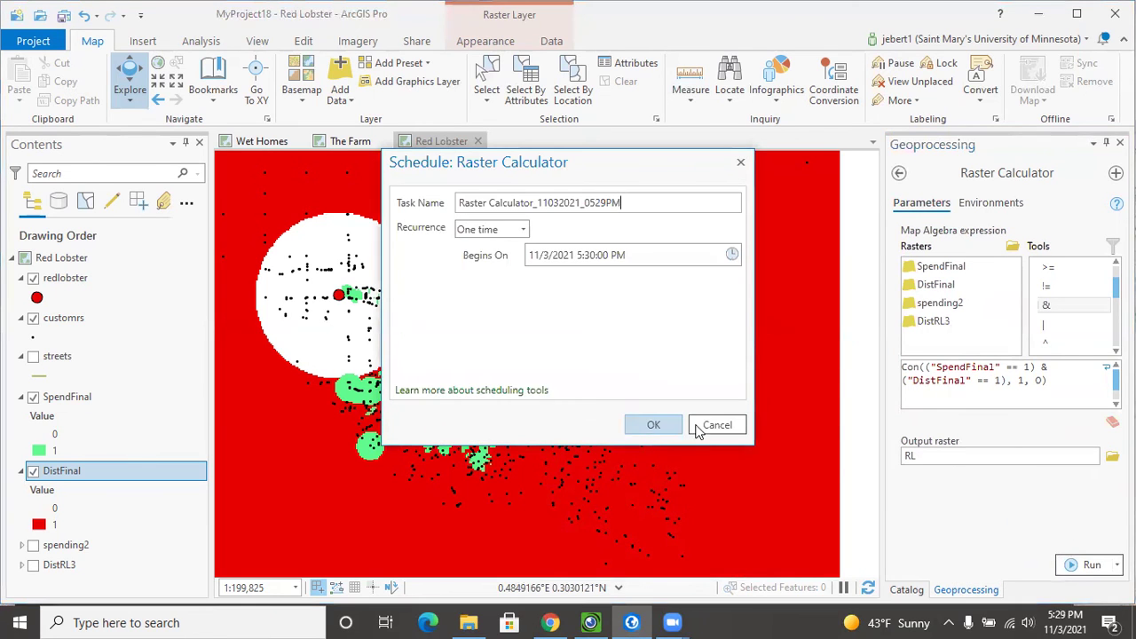
{"action": "left_click", "coordinate": [730, 426]}
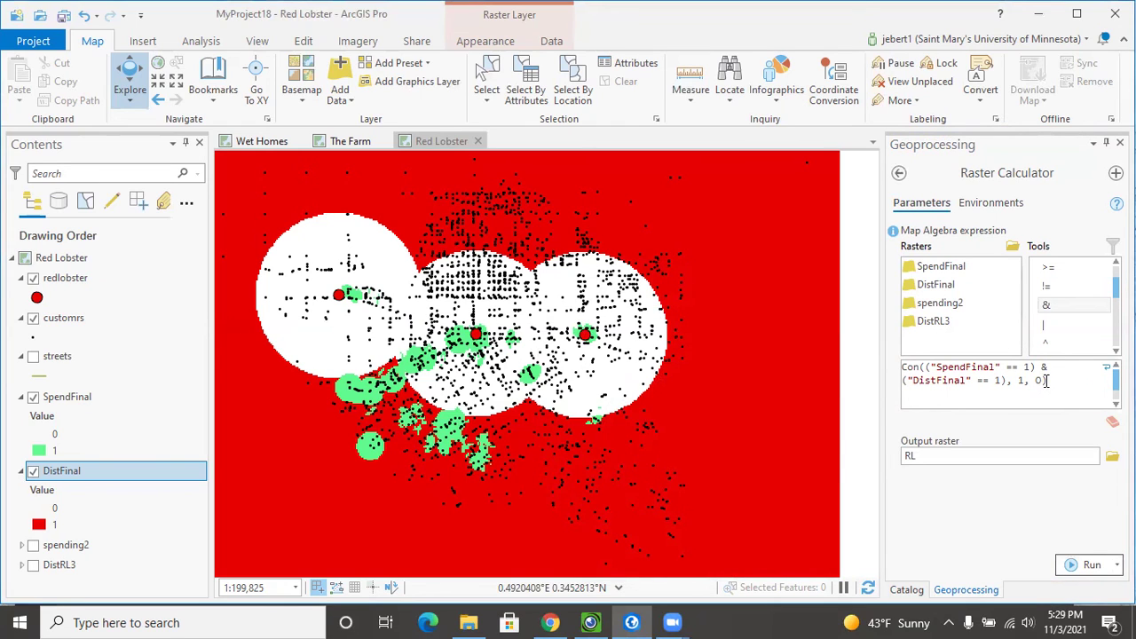
- Clear the whole Map Algebra expression in the Raster Calculator
{"action": "triple_click", "coordinate": [995, 388]}
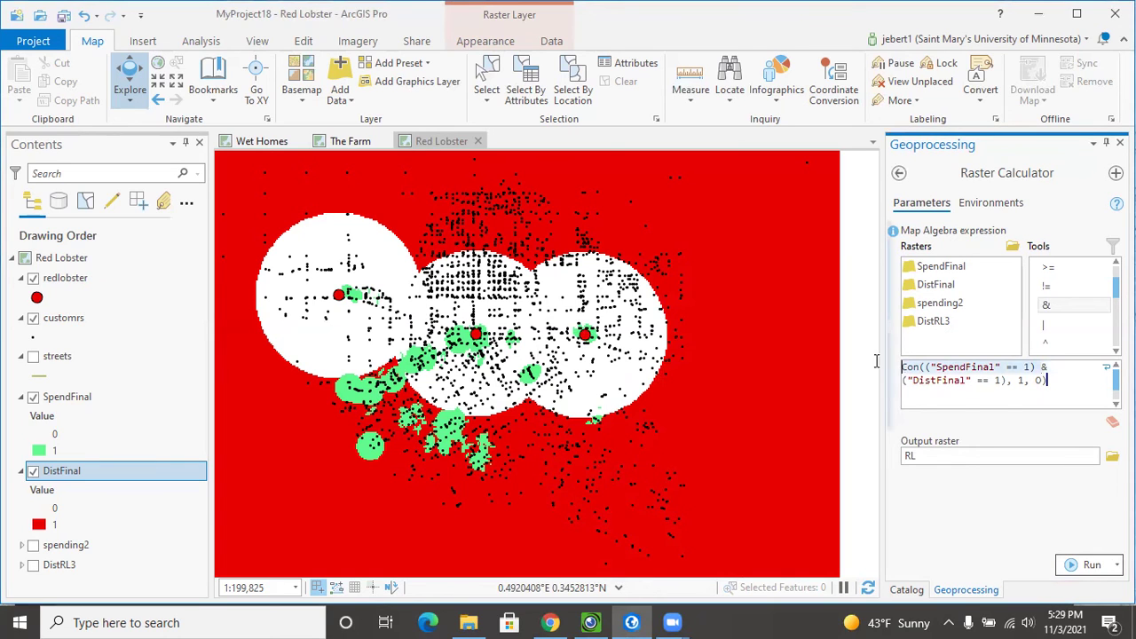
{"action": "key", "text": "Delete"}
{"action": "key", "text": "Delete"}
{"action": "key", "text": "Delete"}
{"action": "key", "text": "Delete"}
{"action": "key", "text": "Delete"}
{"action": "key", "text": "Delete"}
{"action": "key", "text": "Delete"}
{"action": "key", "text": "Delete"}
{"action": "key", "text": "Delete"}
{"action": "key", "text": "Delete"}
{"action": "key", "text": "Delete"}
{"action": "key", "text": "Delete"}
{"action": "key", "text": "Delete"}
{"action": "key", "text": "Delete"}
{"action": "key", "text": "Delete"}
{"action": "key", "text": "Delete"}
{"action": "key", "text": "Delete"}
{"action": "key", "text": "Delete"}
{"action": "key", "text": "Delete"}
{"action": "key", "text": "Delete"}
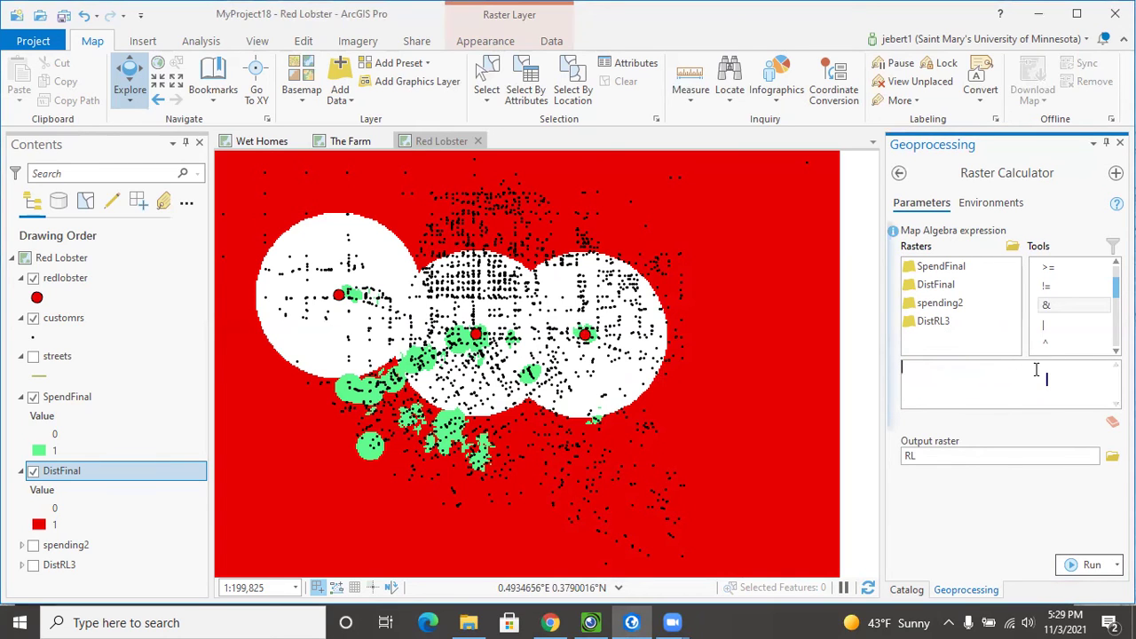
- Start a new Con expression using the SpendFinal raster with the condition == 1
{"action": "scroll", "coordinate": [1069, 306], "scroll_direction": "down", "scroll_amount": 3}
{"action": "double_click", "coordinate": [1050, 304]}
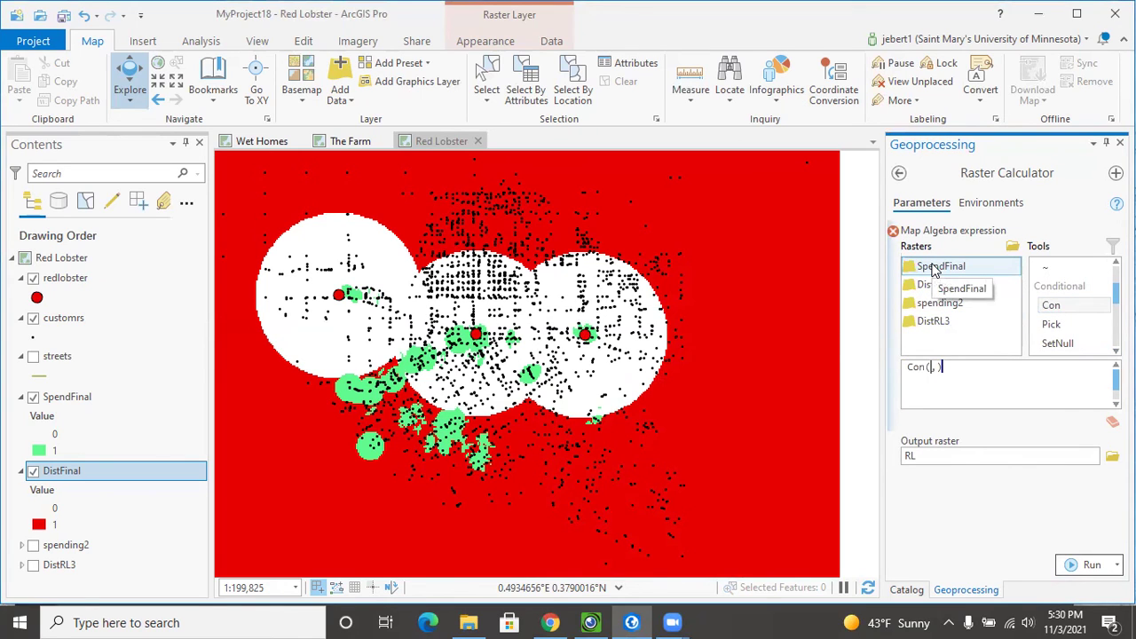
{"action": "double_click", "coordinate": [932, 269]}
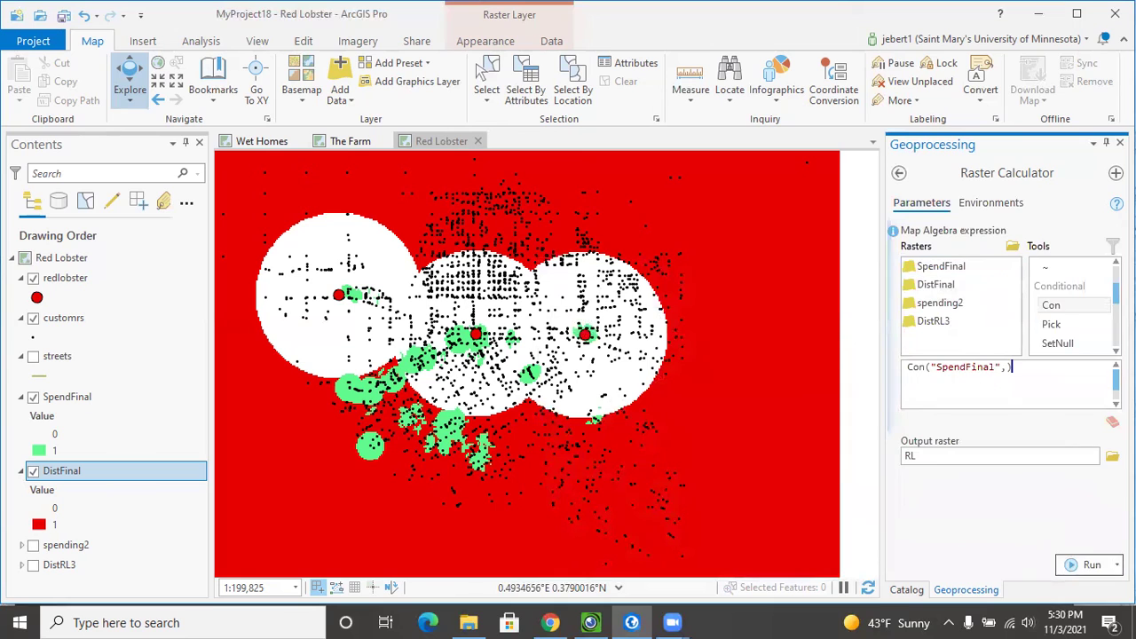
{"action": "scroll", "coordinate": [1046, 297], "scroll_direction": "up", "scroll_amount": 3}
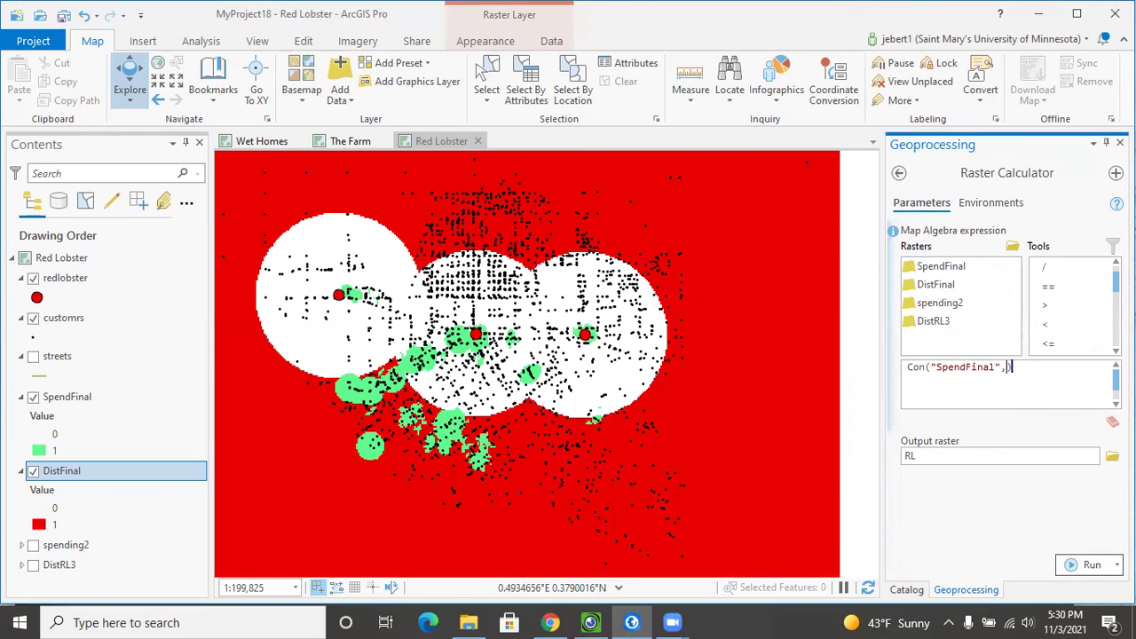
{"action": "double_click", "coordinate": [1045, 293]}
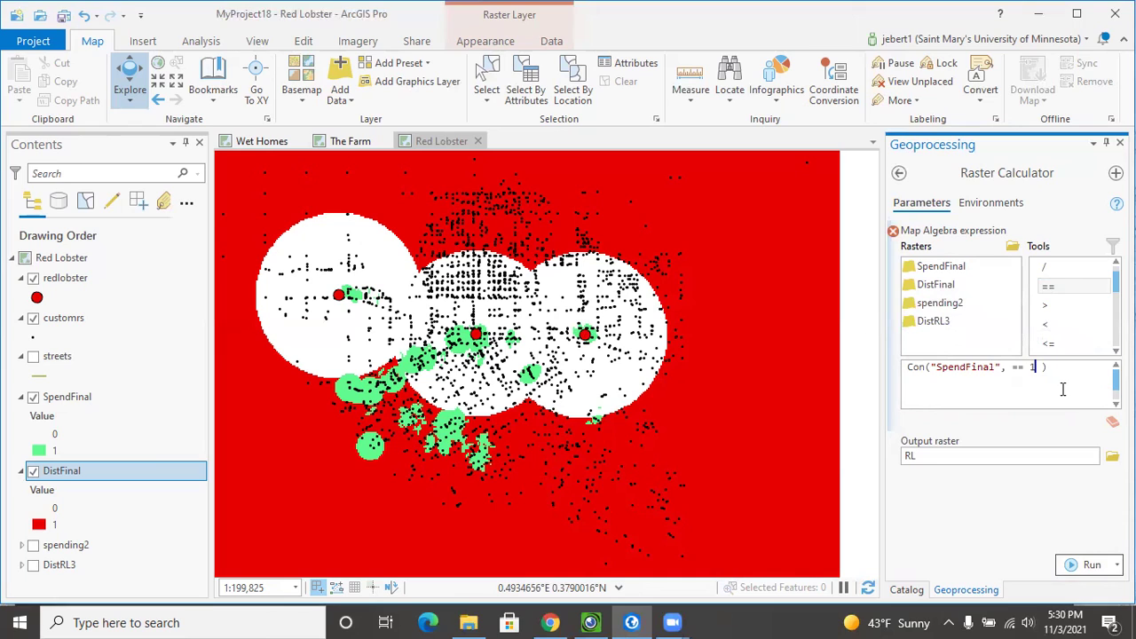
{"action": "type", "text": "1)"}
- Add the & operator and a second parenthesised condition, "DistFinal" == 1, to the Con expression
{"action": "scroll", "coordinate": [1084, 335], "scroll_direction": "down", "scroll_amount": 1}
{"action": "scroll", "coordinate": [1064, 301], "scroll_direction": "down", "scroll_amount": 2}
{"action": "double_click", "coordinate": [1053, 287]}
{"action": "left_click", "coordinate": [1061, 377]}
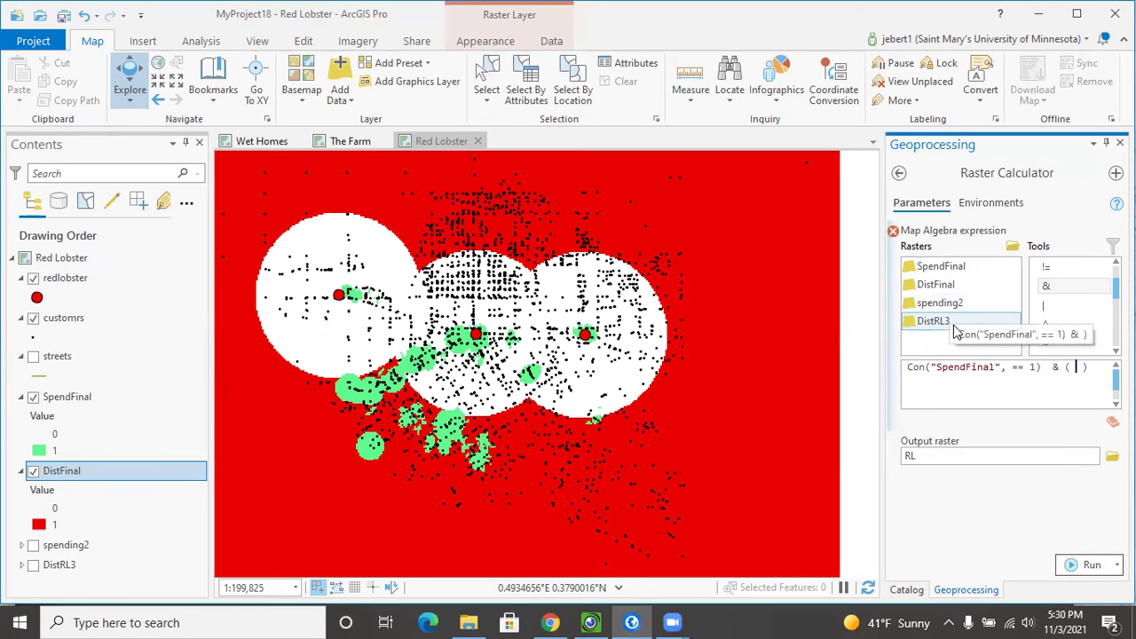
{"action": "double_click", "coordinate": [943, 286]}
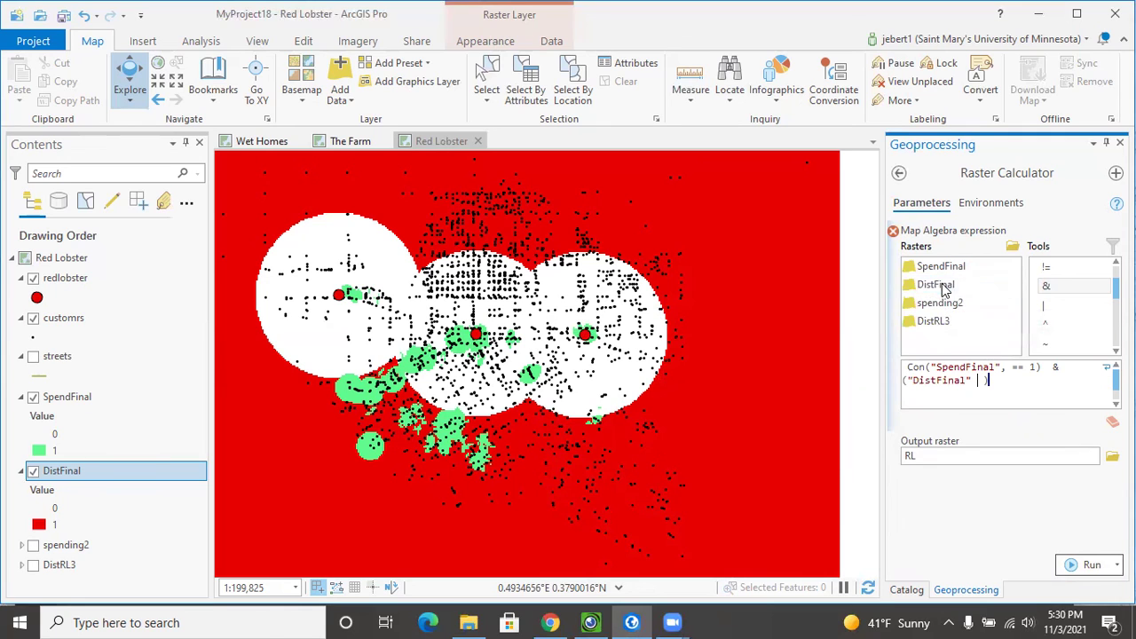
{"action": "scroll", "coordinate": [1069, 306], "scroll_direction": "down", "scroll_amount": 3}
{"action": "scroll", "coordinate": [1064, 306], "scroll_direction": "up", "scroll_amount": 3}
{"action": "double_click", "coordinate": [1058, 328]}
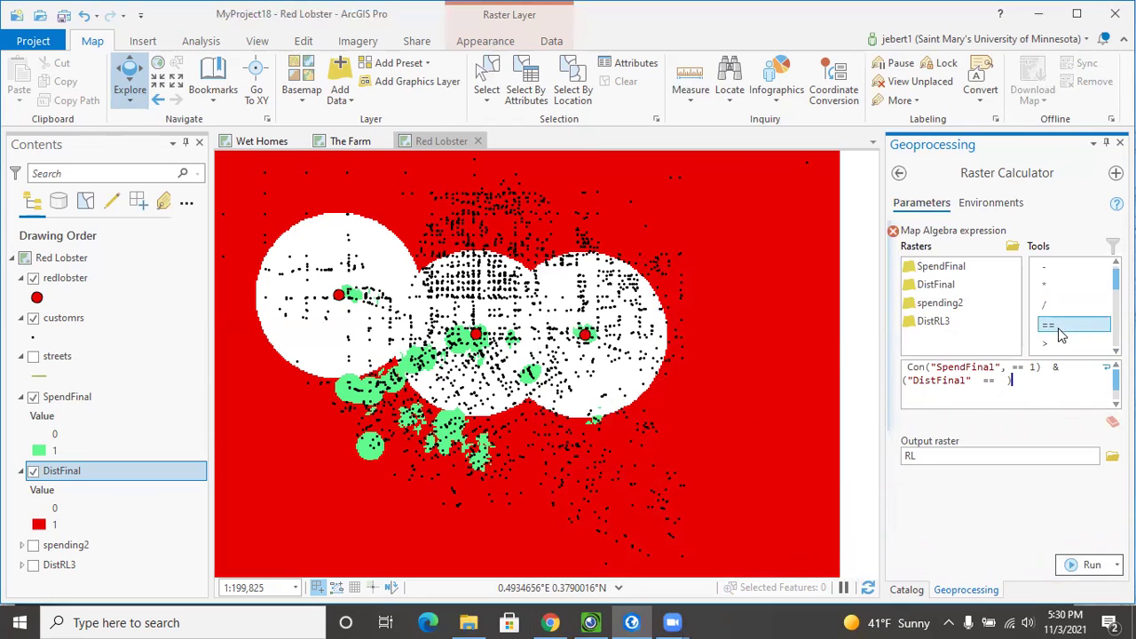
{"action": "left_click", "coordinate": [1000, 382]}
{"action": "type", "text": "1"}
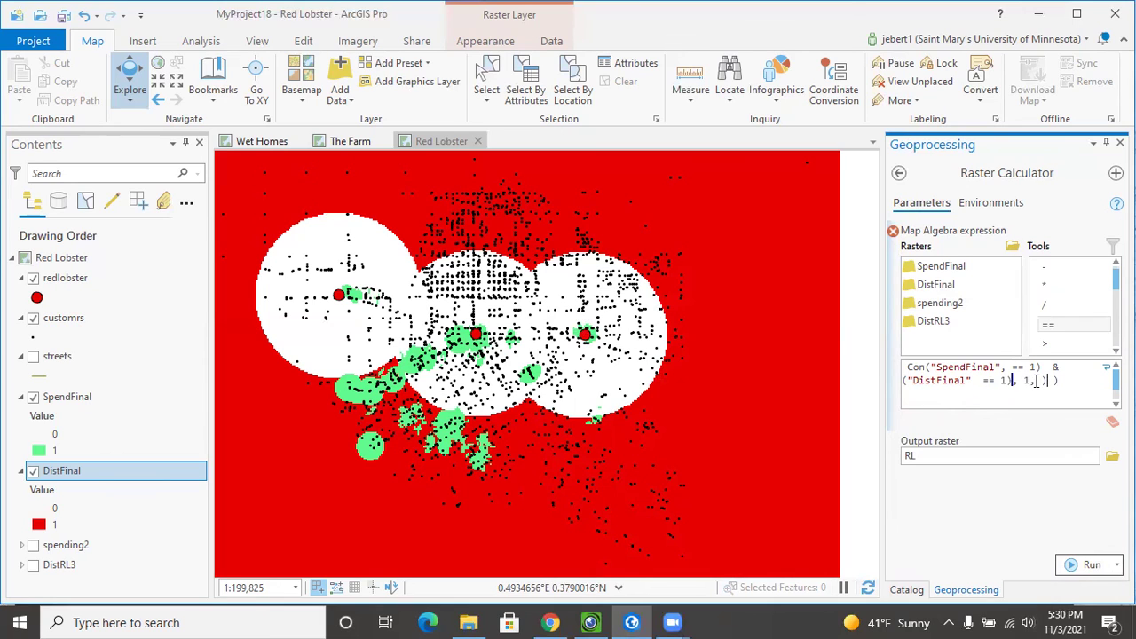
- Finish the expression with the output values 1 and 0 and add an opening parenthesis before "SpendFinal"
{"action": "left_click", "coordinate": [1035, 382]}
{"action": "left_click", "coordinate": [906, 366]}
{"action": "key", "text": "BackSpace"}
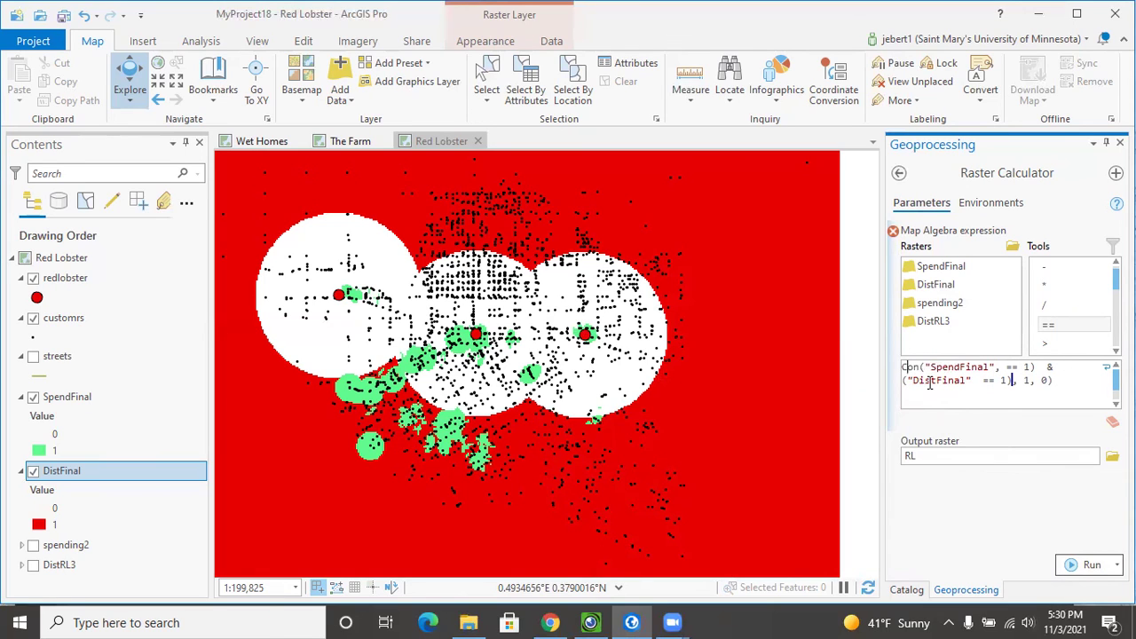
{"action": "type", "text": "("}
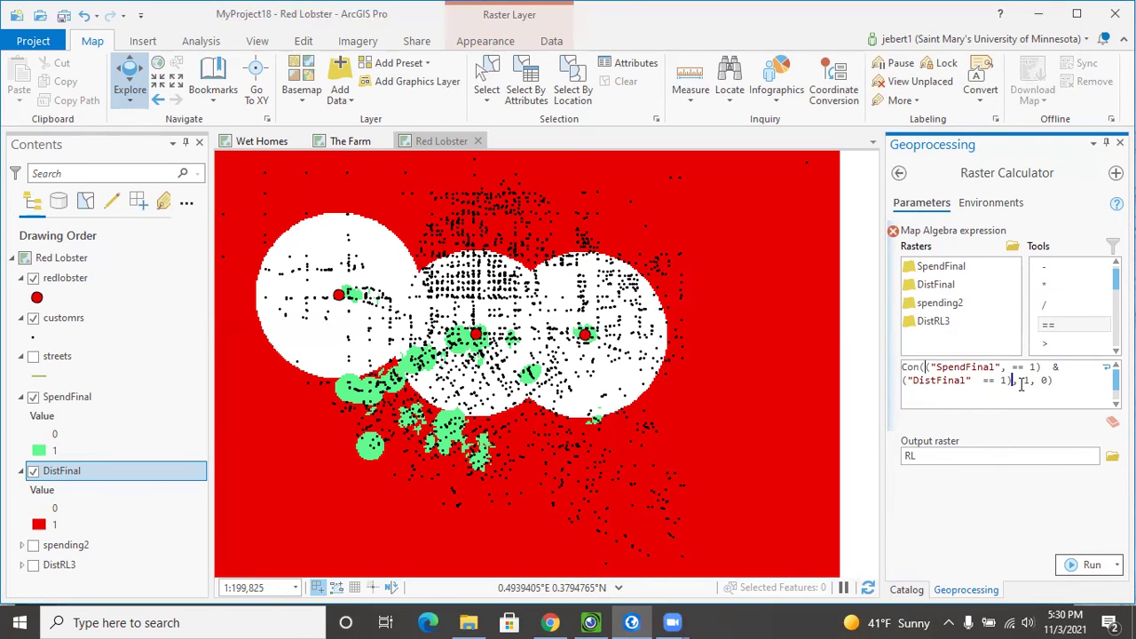
- Check solution #3 in the Word Solution Guide and remove the stray comma after "SpendFinal" and the extra spaces from the expression
{"action": "left_click", "coordinate": [550, 622]}
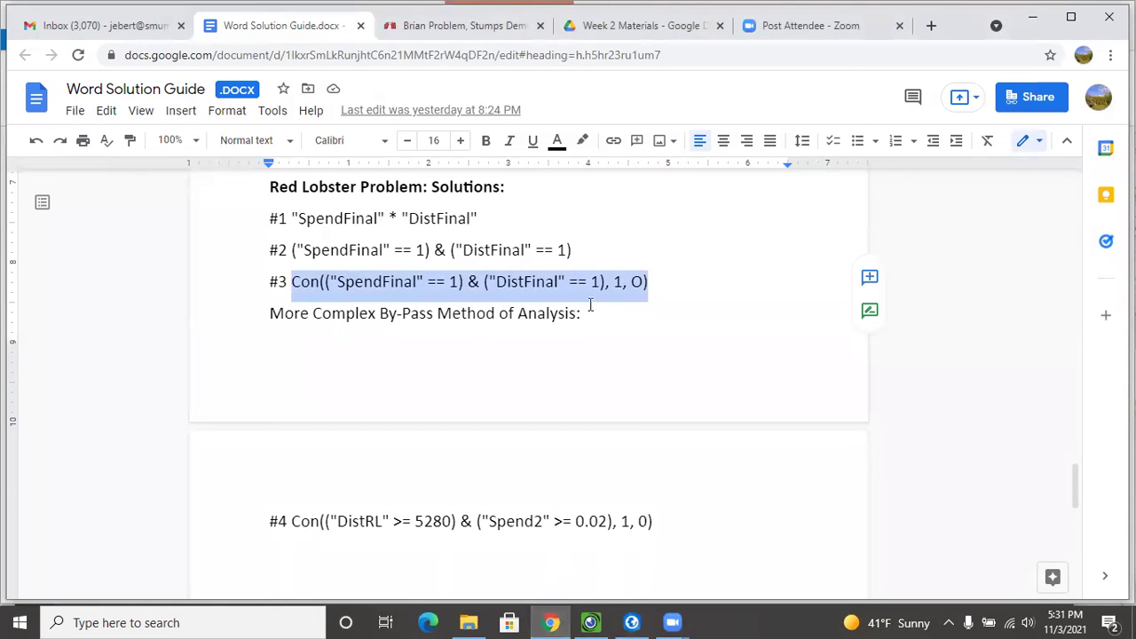
{"action": "left_click", "coordinate": [630, 622]}
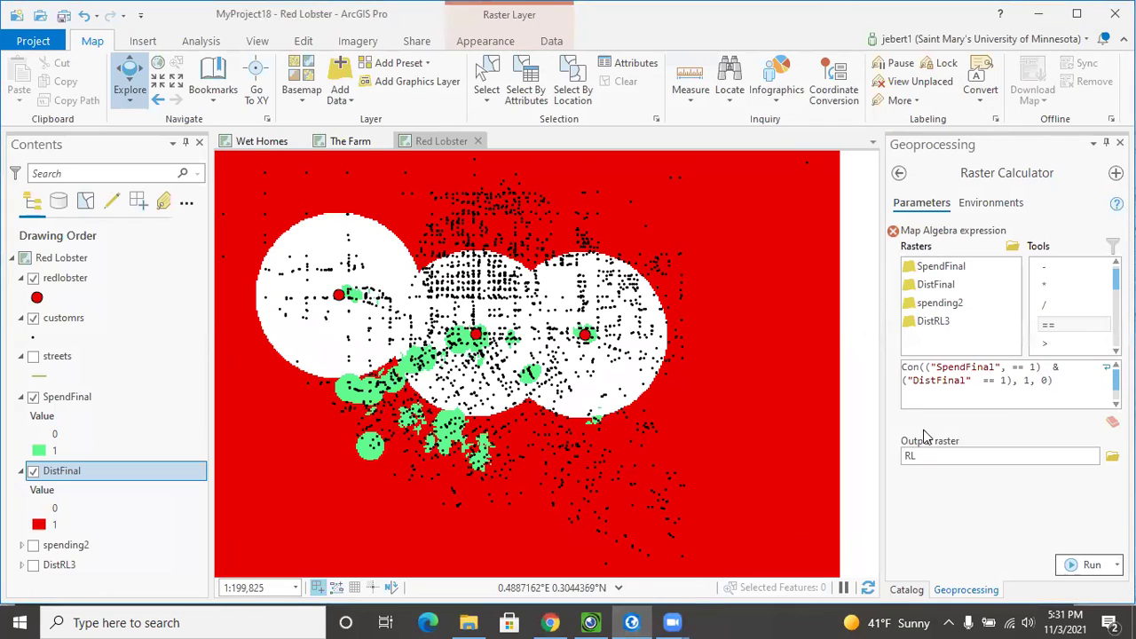
{"action": "left_click", "coordinate": [1001, 369]}
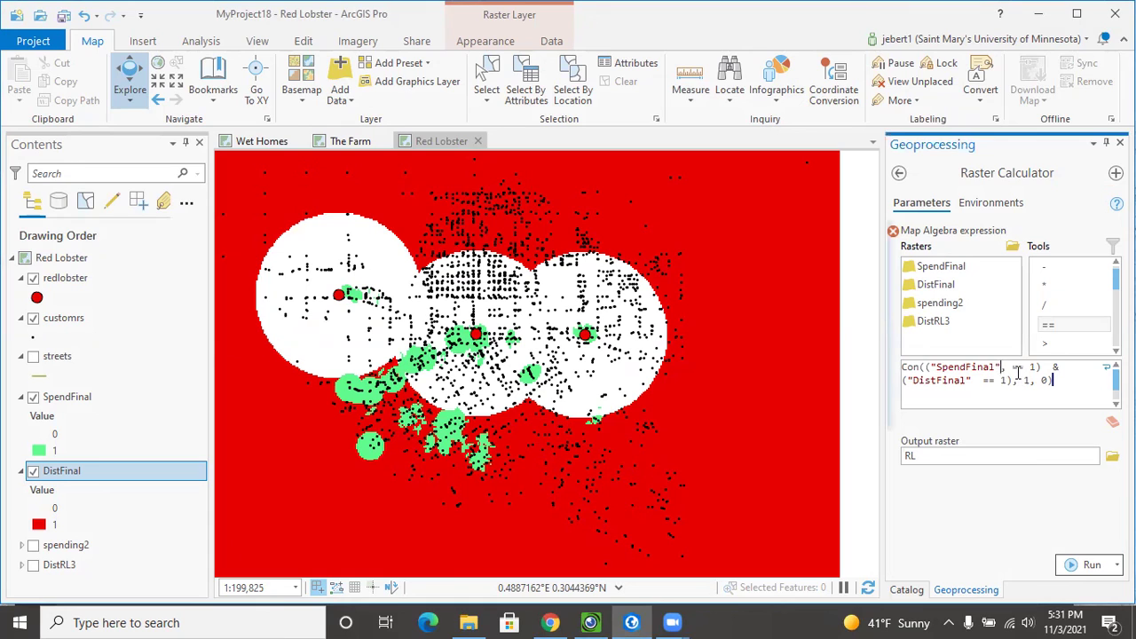
{"action": "key", "text": "Delete"}
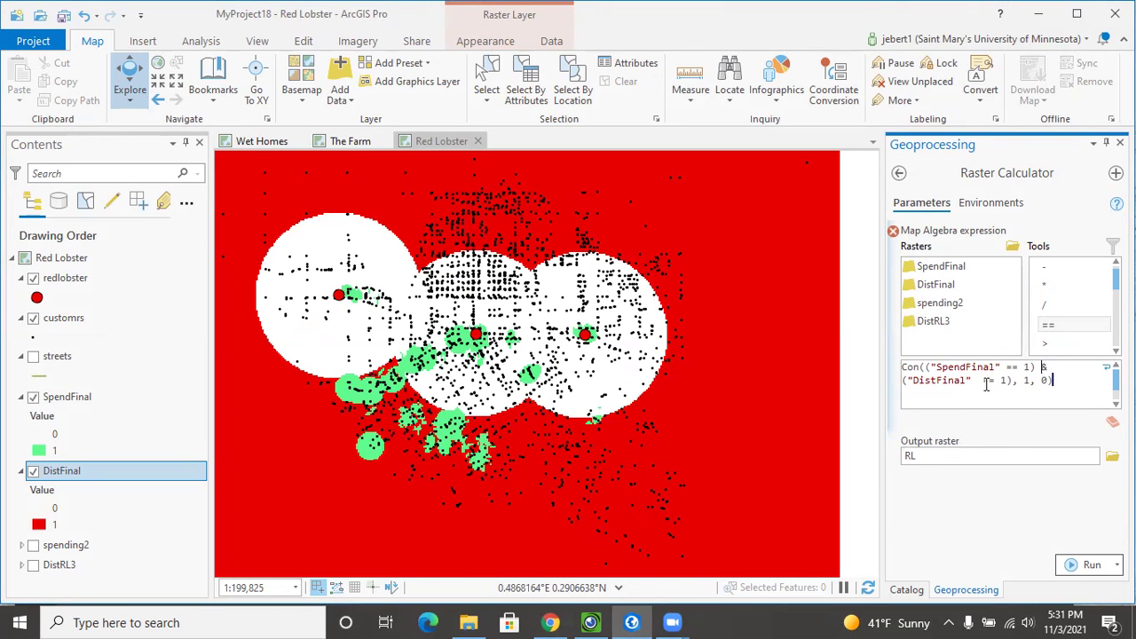
{"action": "key", "text": "ctrl+Left"}
{"action": "key", "text": "ctrl+Left"}
{"action": "key", "text": "ctrl+Left"}
{"action": "key", "text": "ctrl+Left"}
{"action": "key", "text": "BackSpace"}
- Check the output raster path and run the Raster Calculator with RL as the output
{"action": "left_click", "coordinate": [963, 455]}
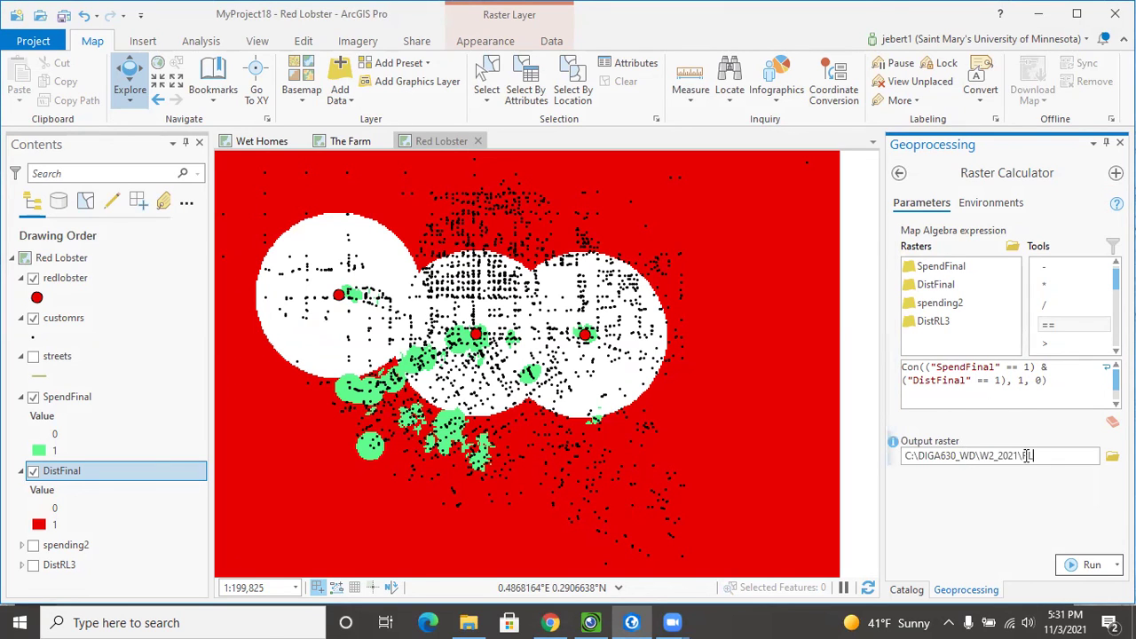
{"action": "left_click", "coordinate": [1027, 546]}
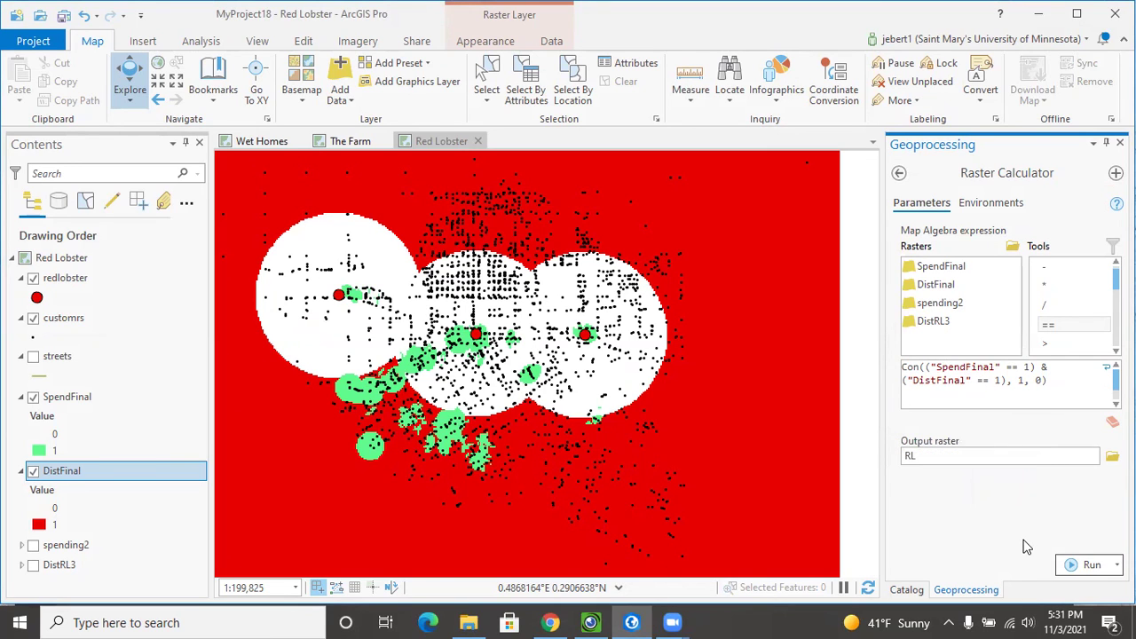
{"action": "left_click", "coordinate": [1087, 564]}
{"action": "mouse_move", "coordinate": [996, 546]}
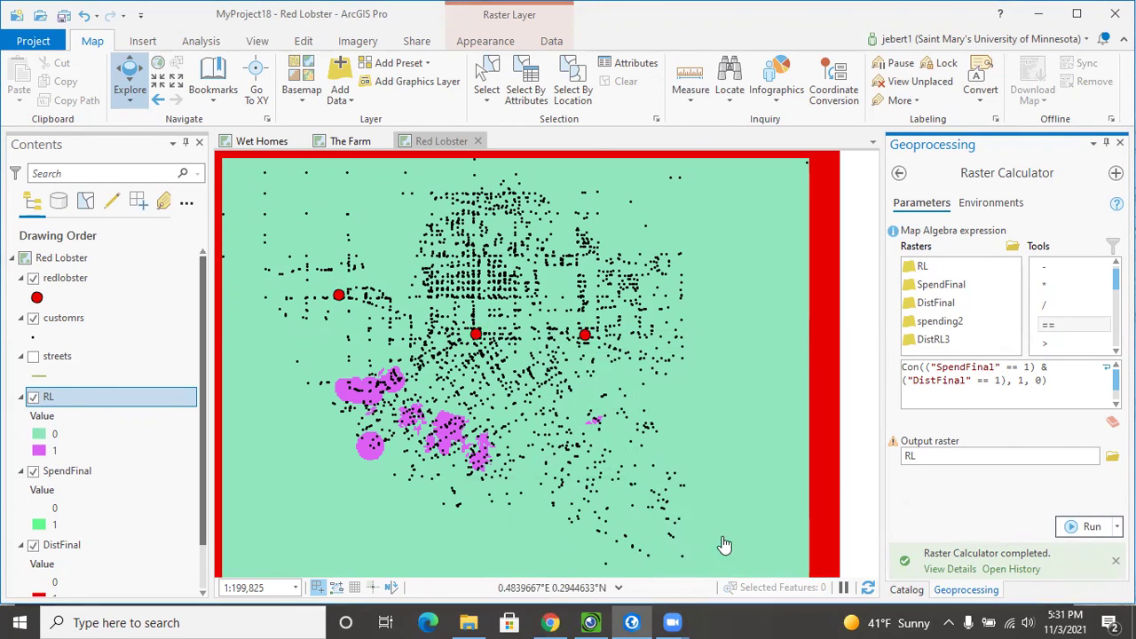
- Review the SpendFinal and DistFinal conditions of solutions #2 and #3 in the Word Solution Guide, and return to ArcGIS Pro
{"action": "left_click", "coordinate": [550, 622]}
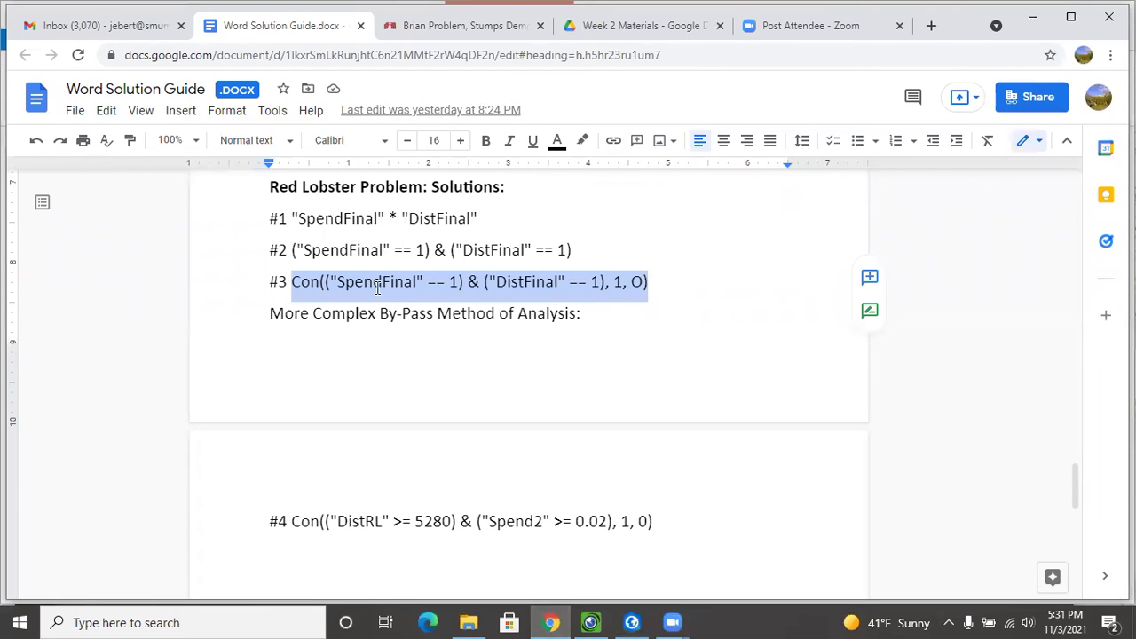
{"action": "left_click", "coordinate": [331, 282]}
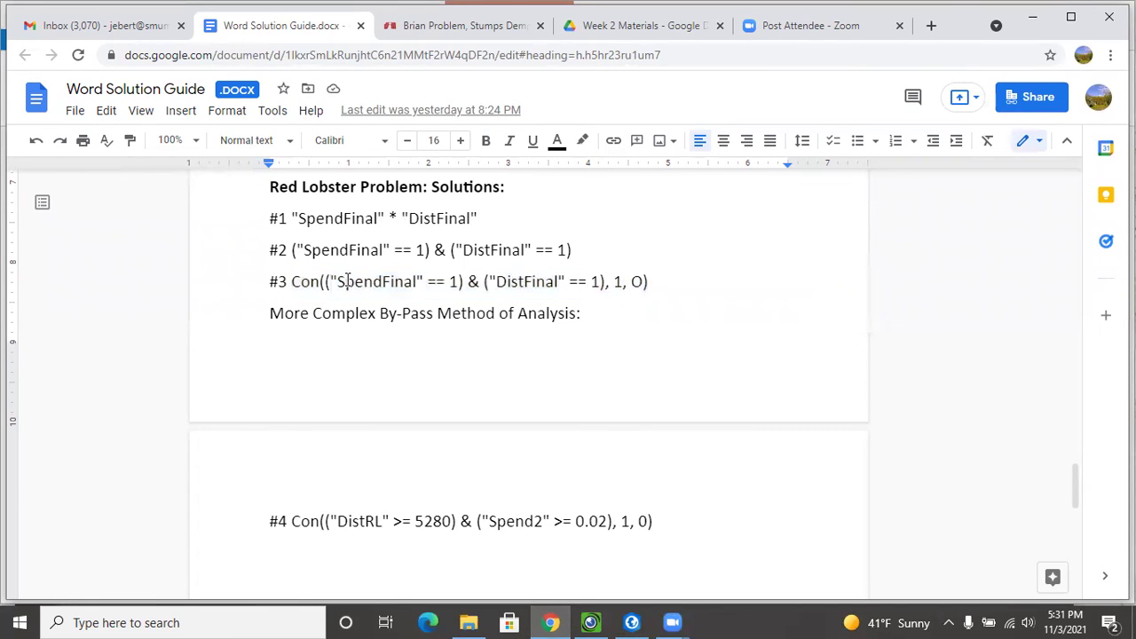
{"action": "left_click_drag", "start_coordinate": [334, 282], "coordinate": [416, 283]}
{"action": "left_click_drag", "start_coordinate": [488, 282], "coordinate": [573, 281]}
{"action": "left_click_drag", "start_coordinate": [512, 252], "coordinate": [477, 251]}
{"action": "left_click", "coordinate": [629, 622]}
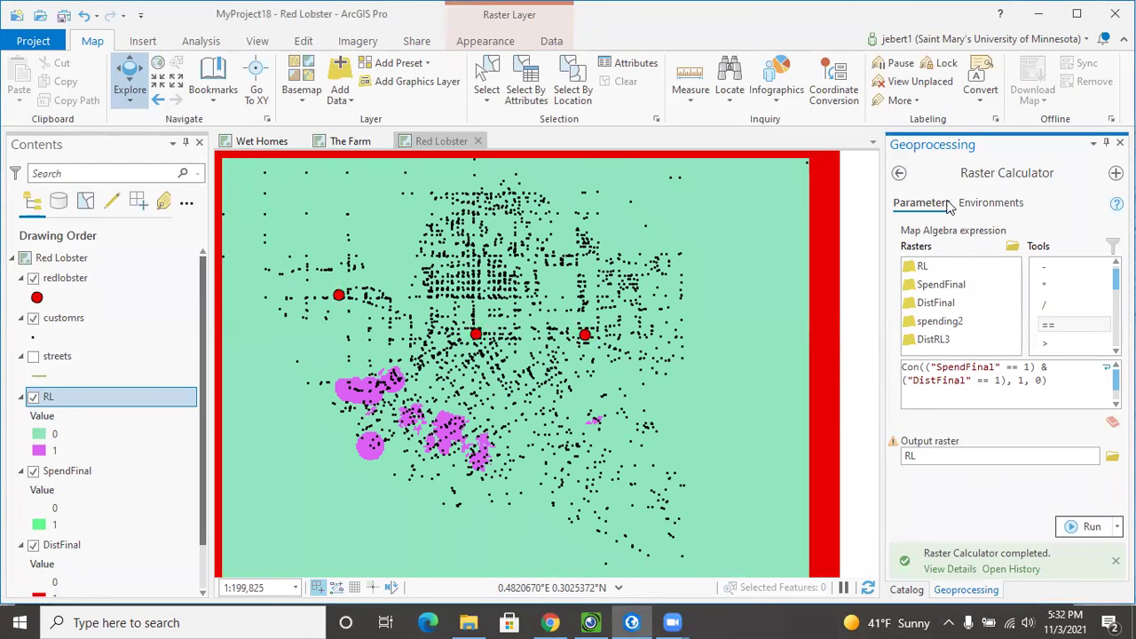
- Clear the calculator expression, and collapse and hide the SpendFinal and DistFinal layers
{"action": "left_click", "coordinate": [1112, 421]}
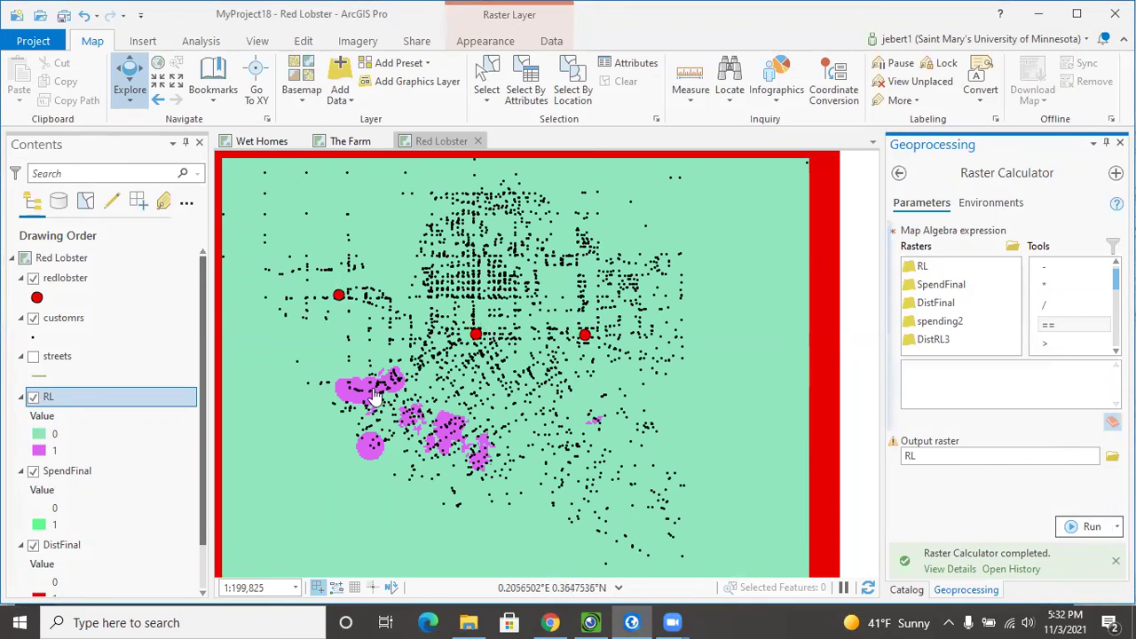
{"action": "left_click", "coordinate": [21, 471]}
{"action": "left_click", "coordinate": [22, 489]}
{"action": "left_click", "coordinate": [32, 471]}
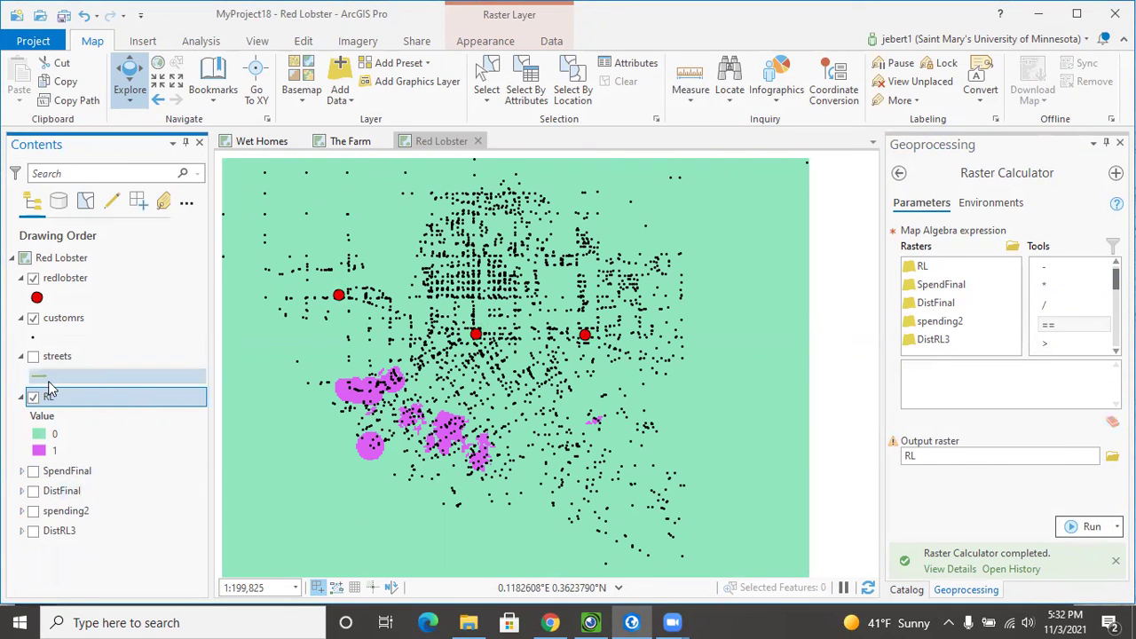
- Set the RL layer's value 0 class to no color and close the map pop-up
{"action": "left_click", "coordinate": [39, 434]}
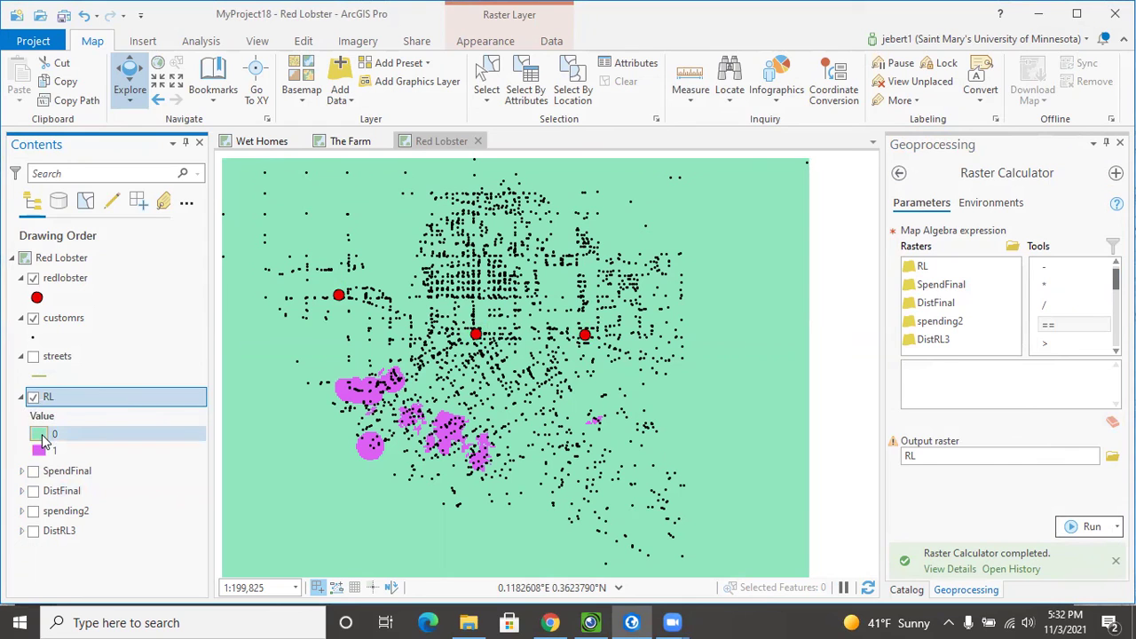
{"action": "left_click", "coordinate": [932, 450]}
{"action": "left_click", "coordinate": [931, 379]}
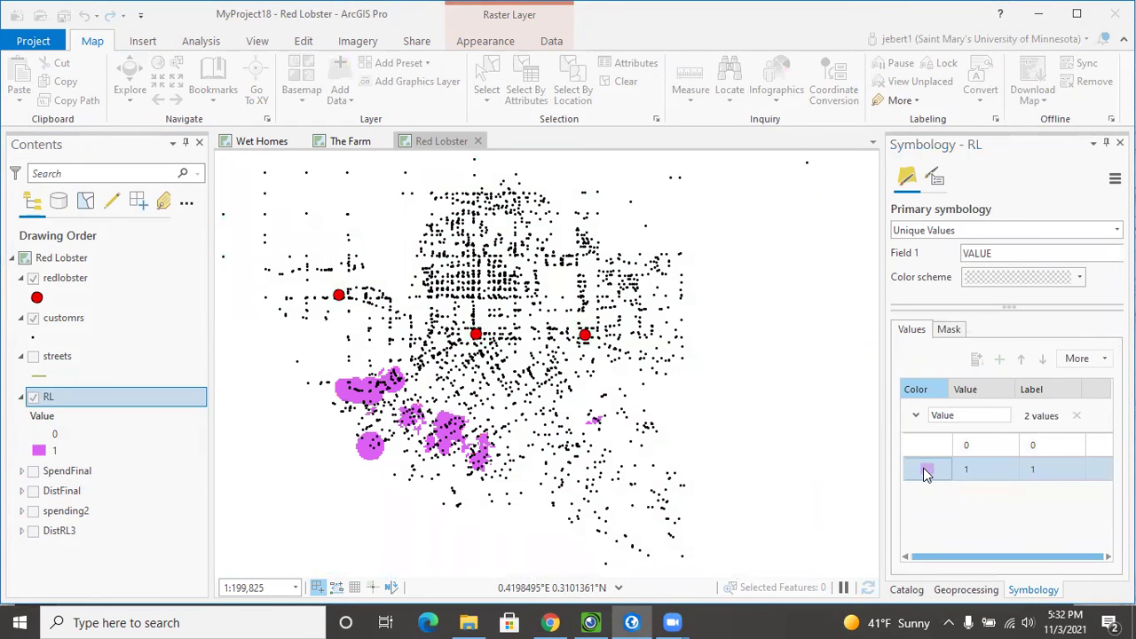
{"action": "left_click", "coordinate": [796, 475]}
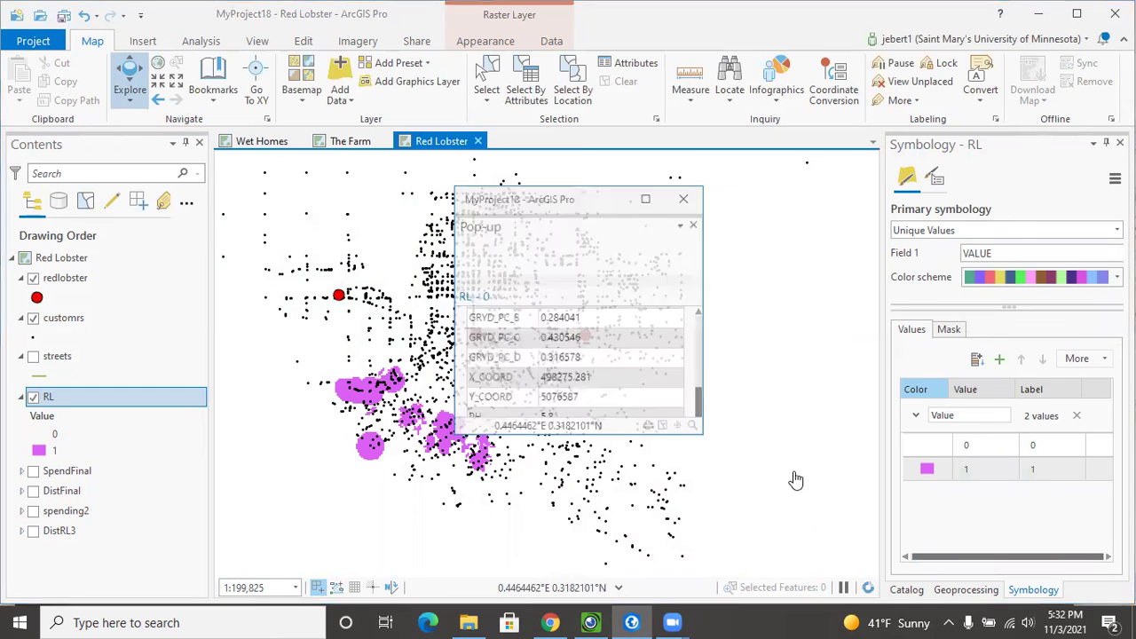
{"action": "left_click", "coordinate": [690, 196]}
- Show the streets layer on the map and check the analysis flow chart in IPEVO Visualizer
{"action": "left_click", "coordinate": [33, 356]}
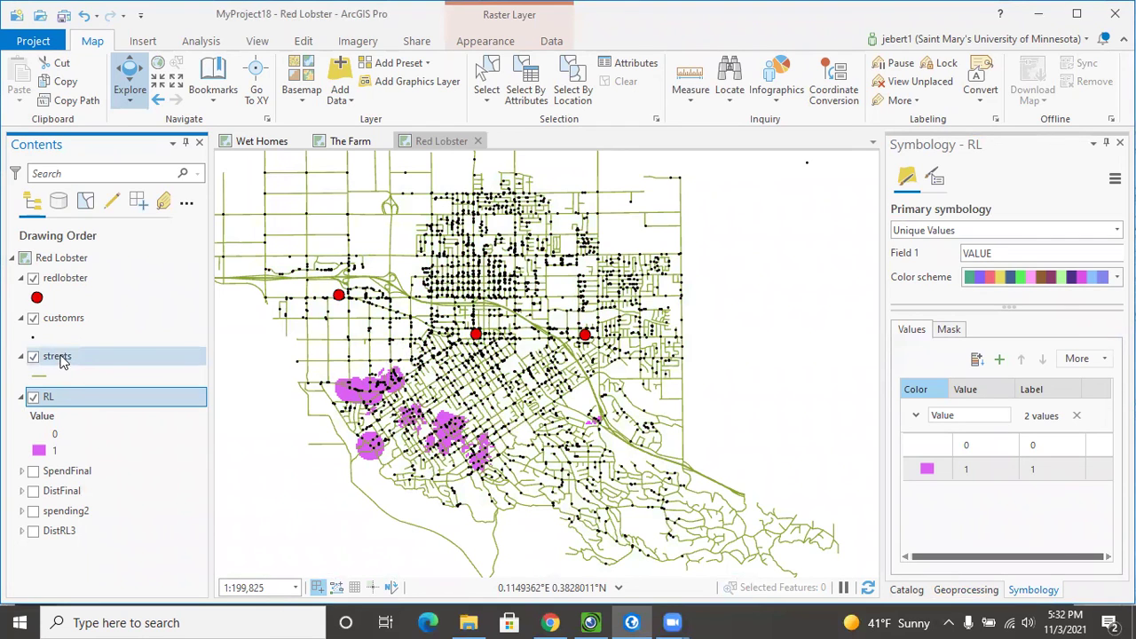
{"action": "left_click", "coordinate": [75, 279]}
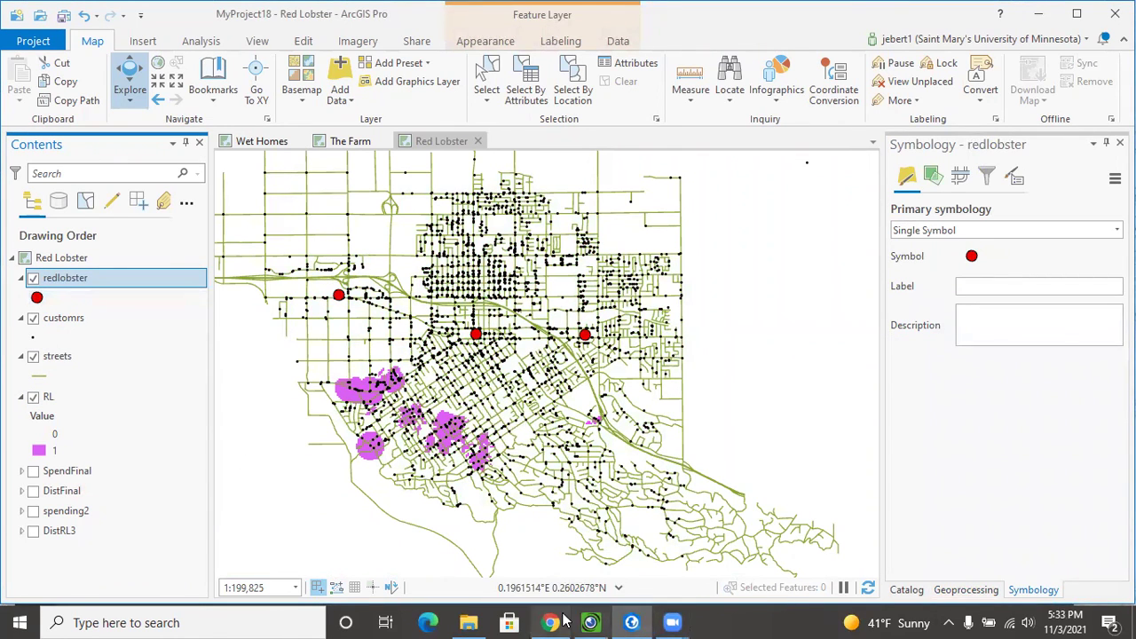
{"action": "left_click", "coordinate": [590, 621]}
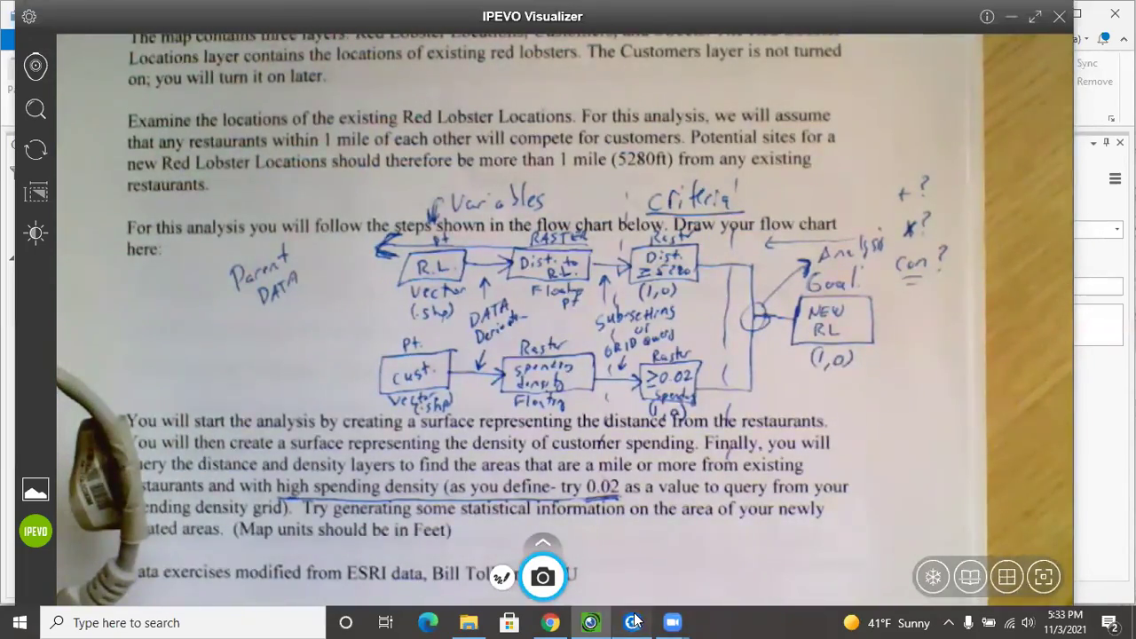
{"action": "left_click", "coordinate": [629, 621]}
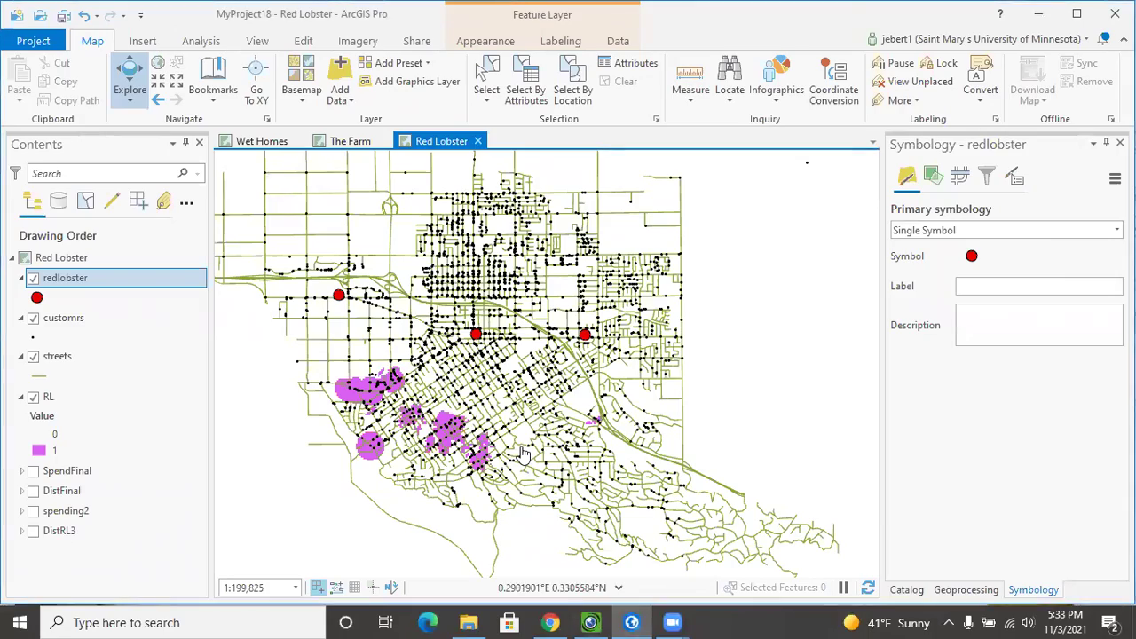